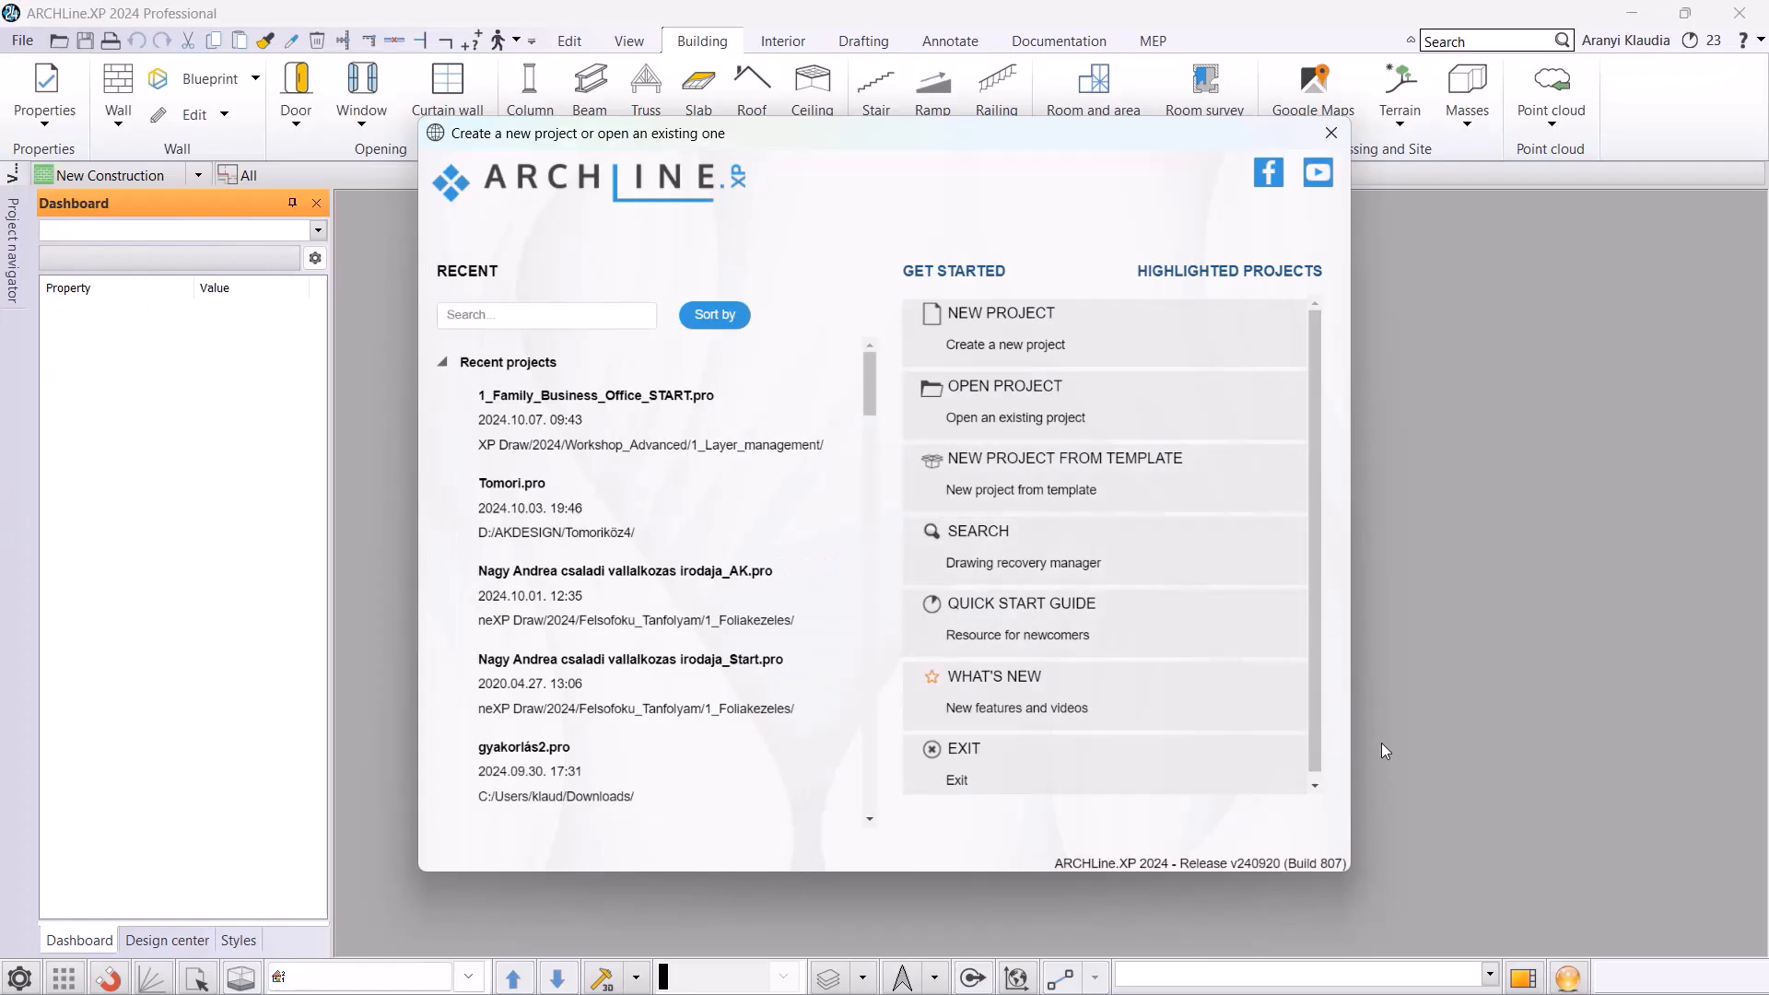
- Open the project 1_Family_Business_Office_START from the 1_Layer_management folder inside Workshop_Advanced
left_click(1098, 407)
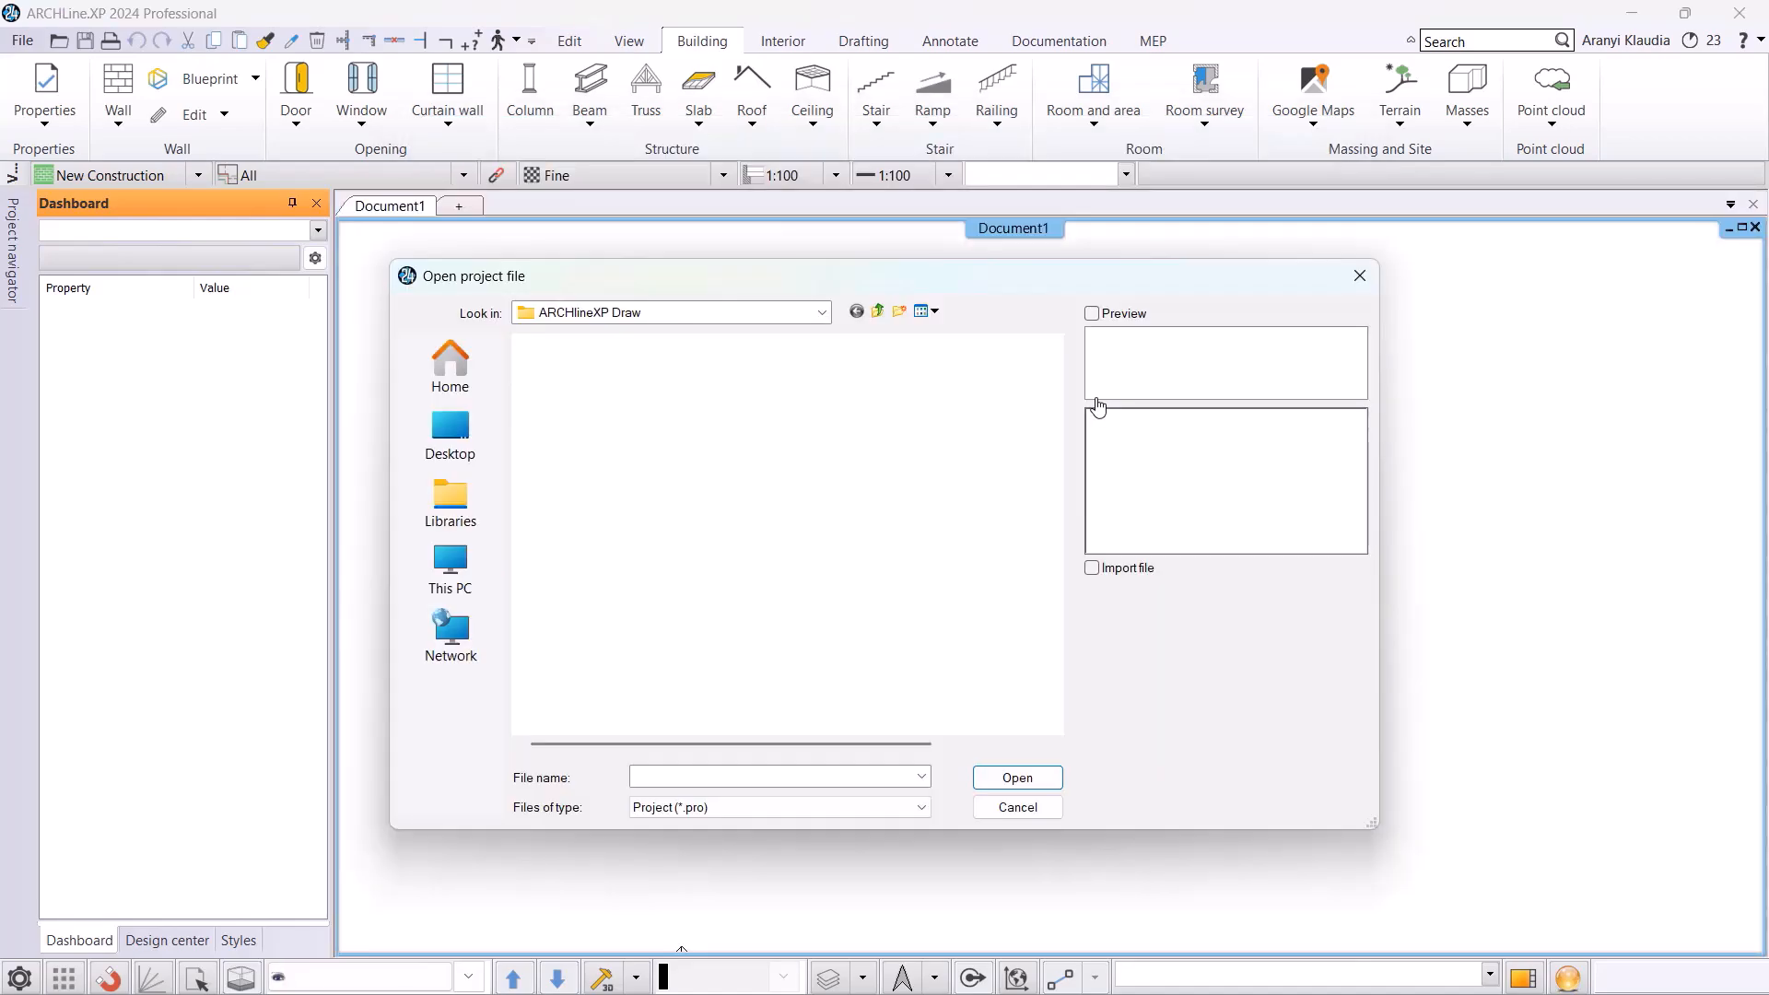
double_click(648, 391)
left_click(639, 571)
double_click(634, 548)
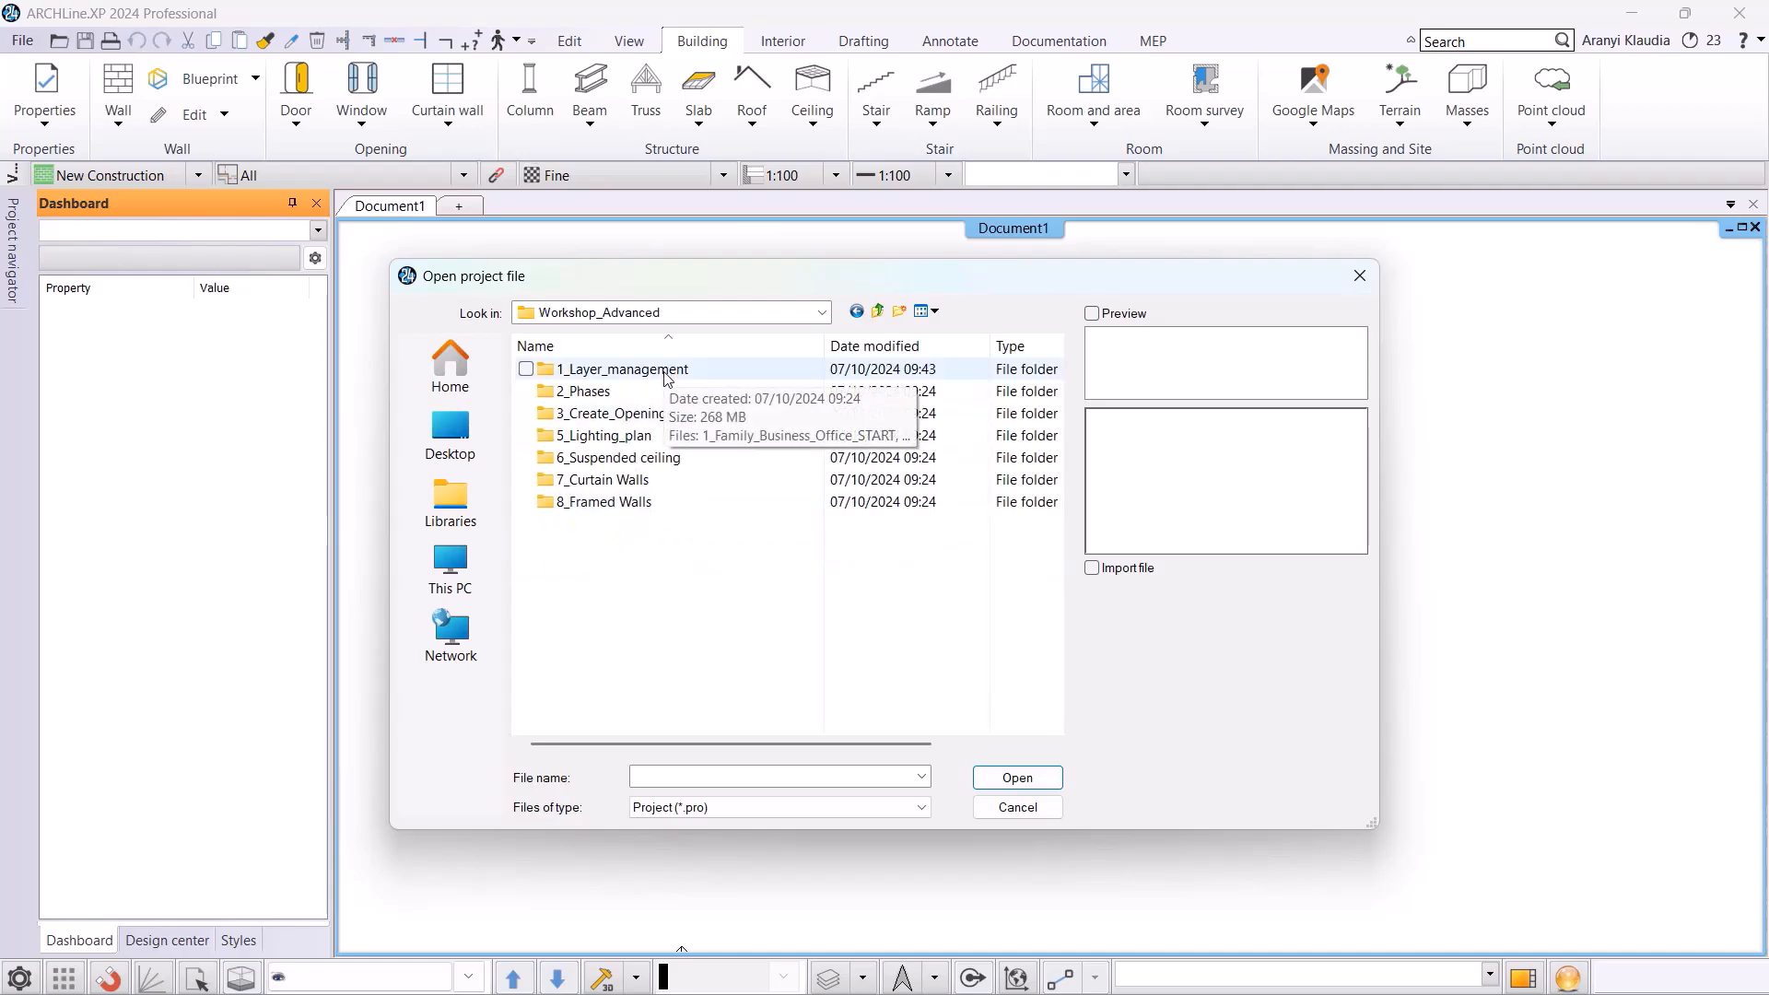
double_click(667, 370)
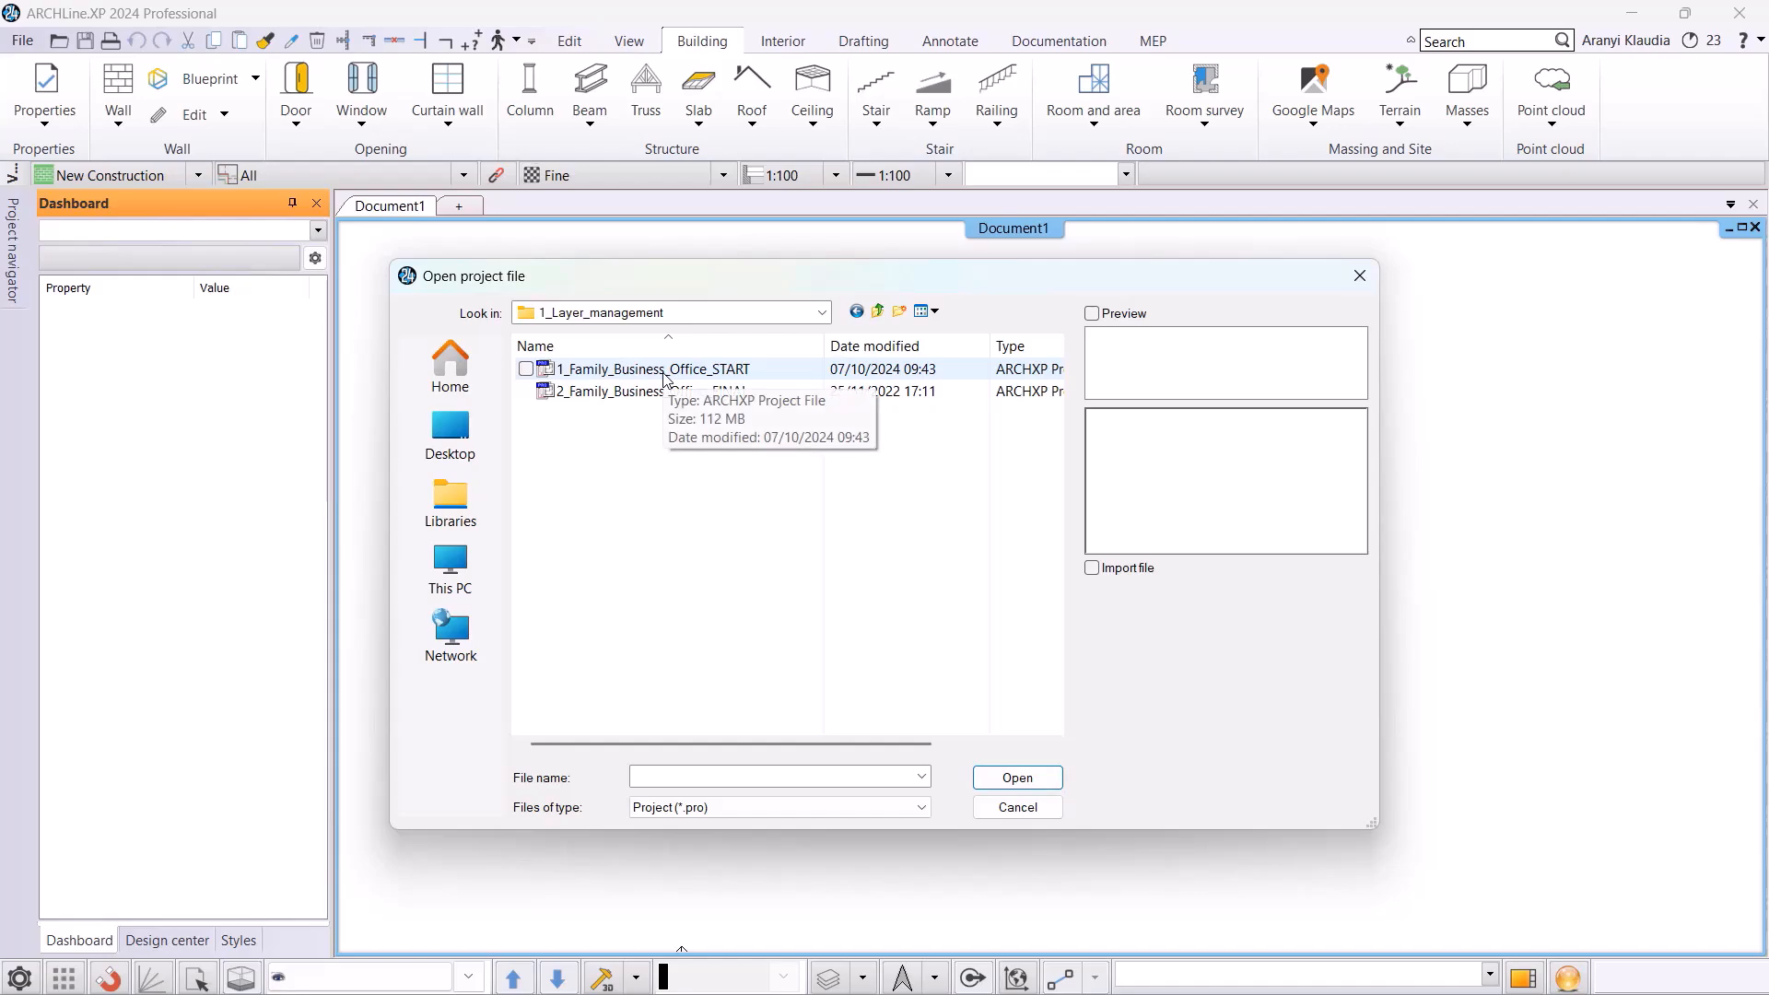
left_click(663, 371)
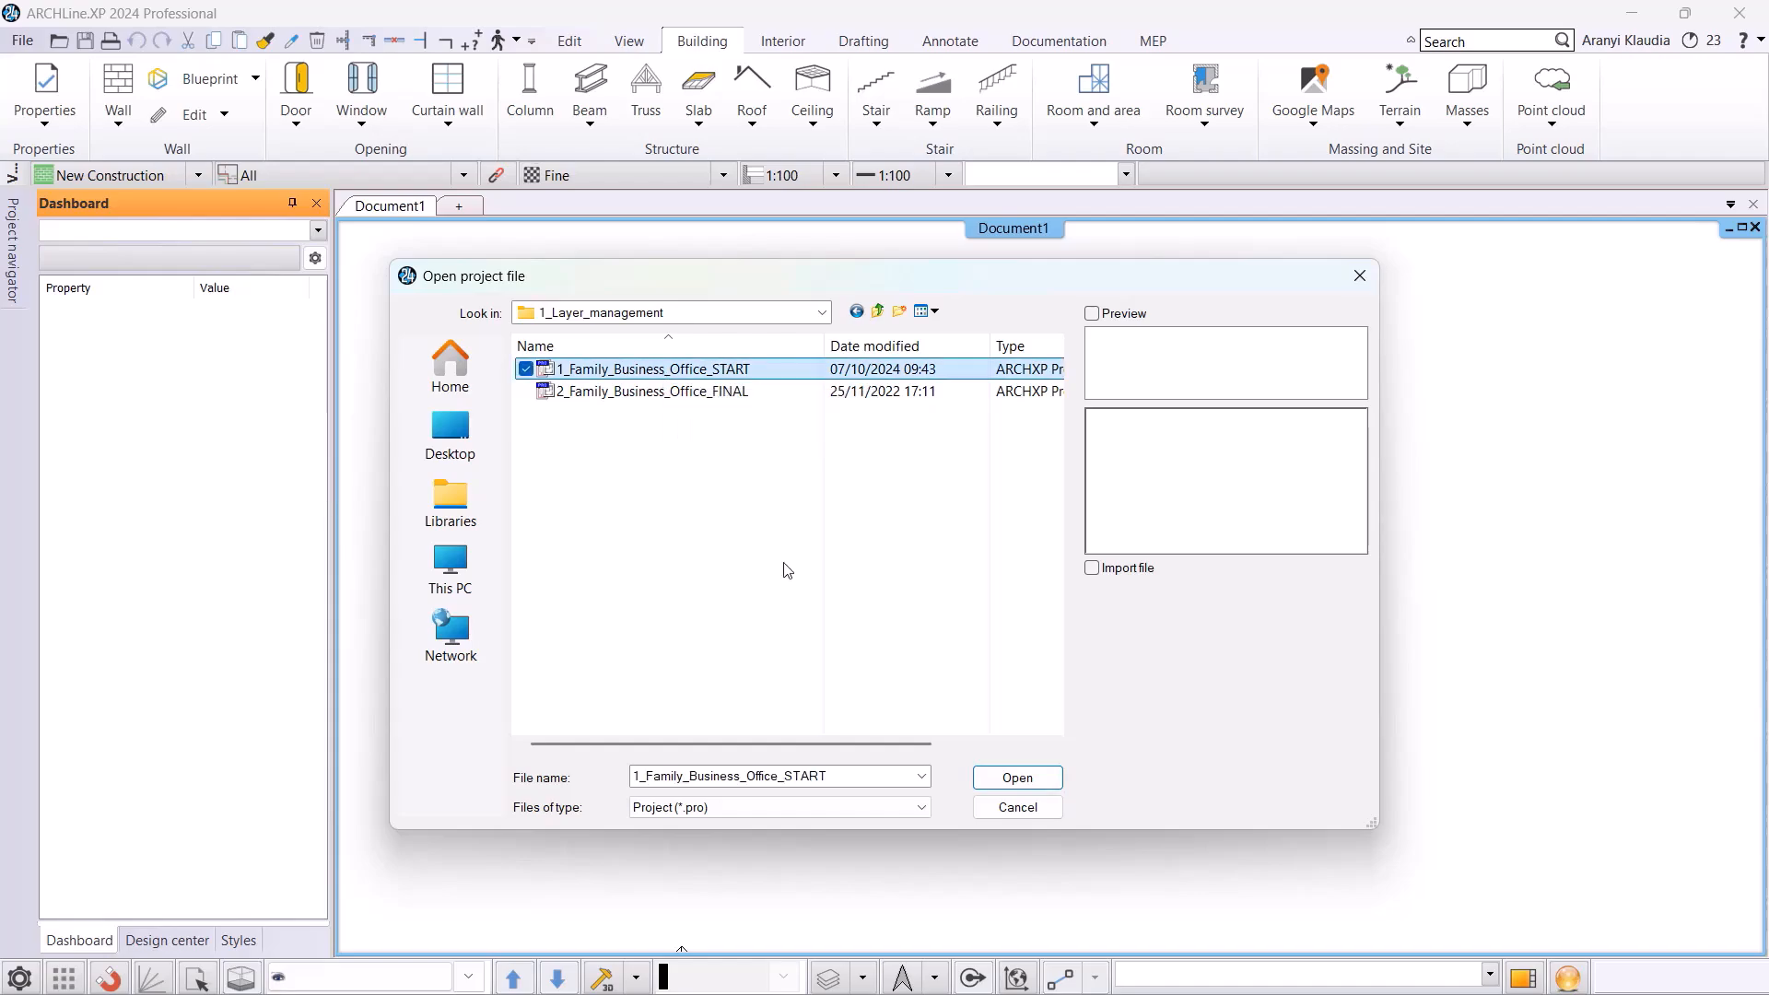
left_click(1017, 779)
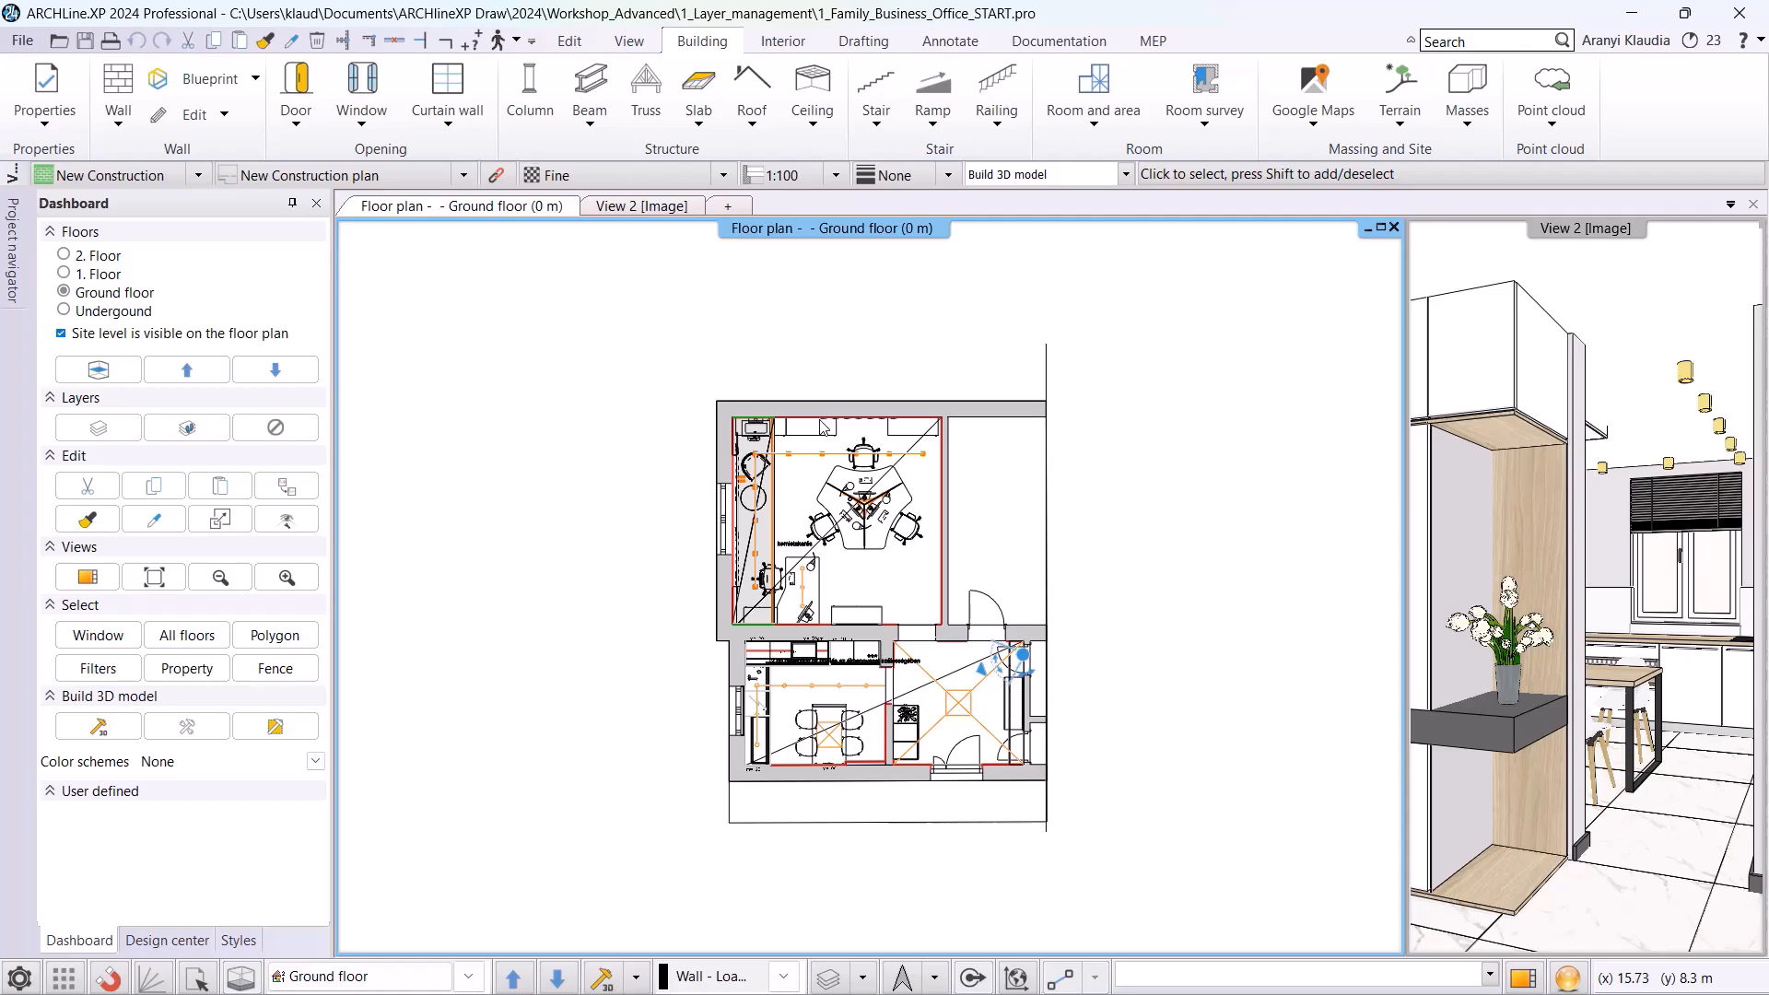
- Save the project under the new name 1_Family_Business_Office_AK in the same folder, keeping the default project properties
left_click(22, 41)
left_click(115, 210)
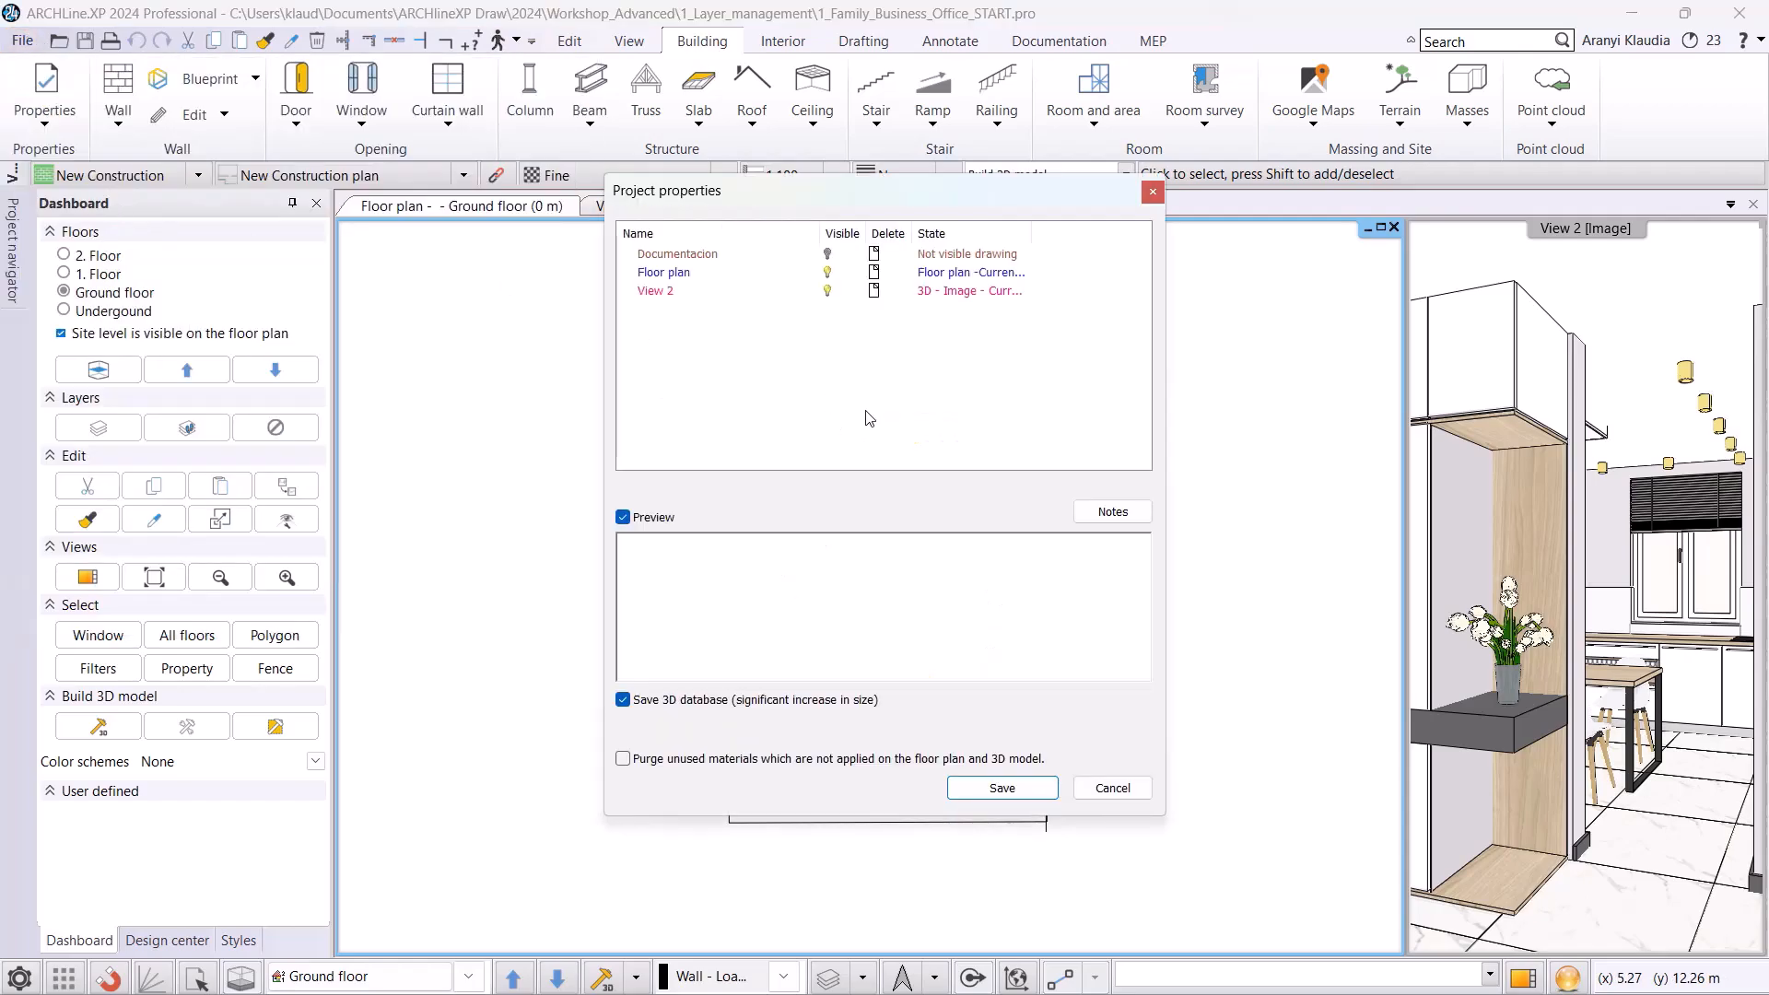
left_click(1004, 791)
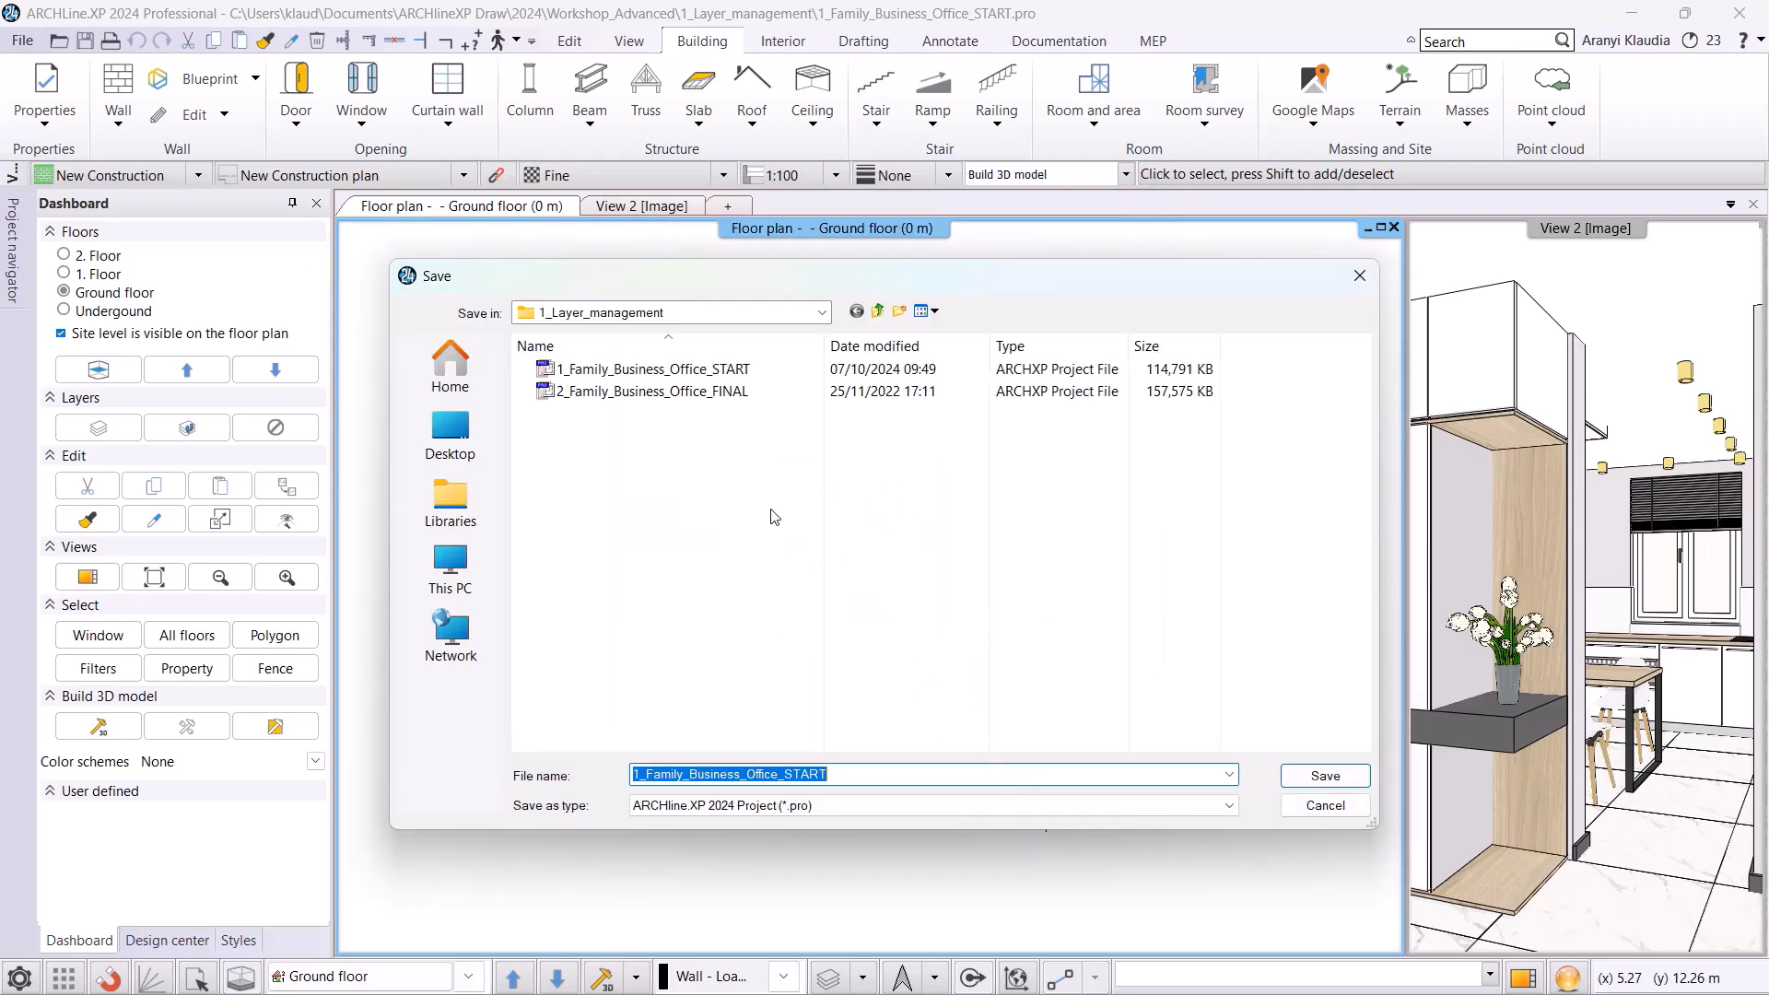
left_click(723, 369)
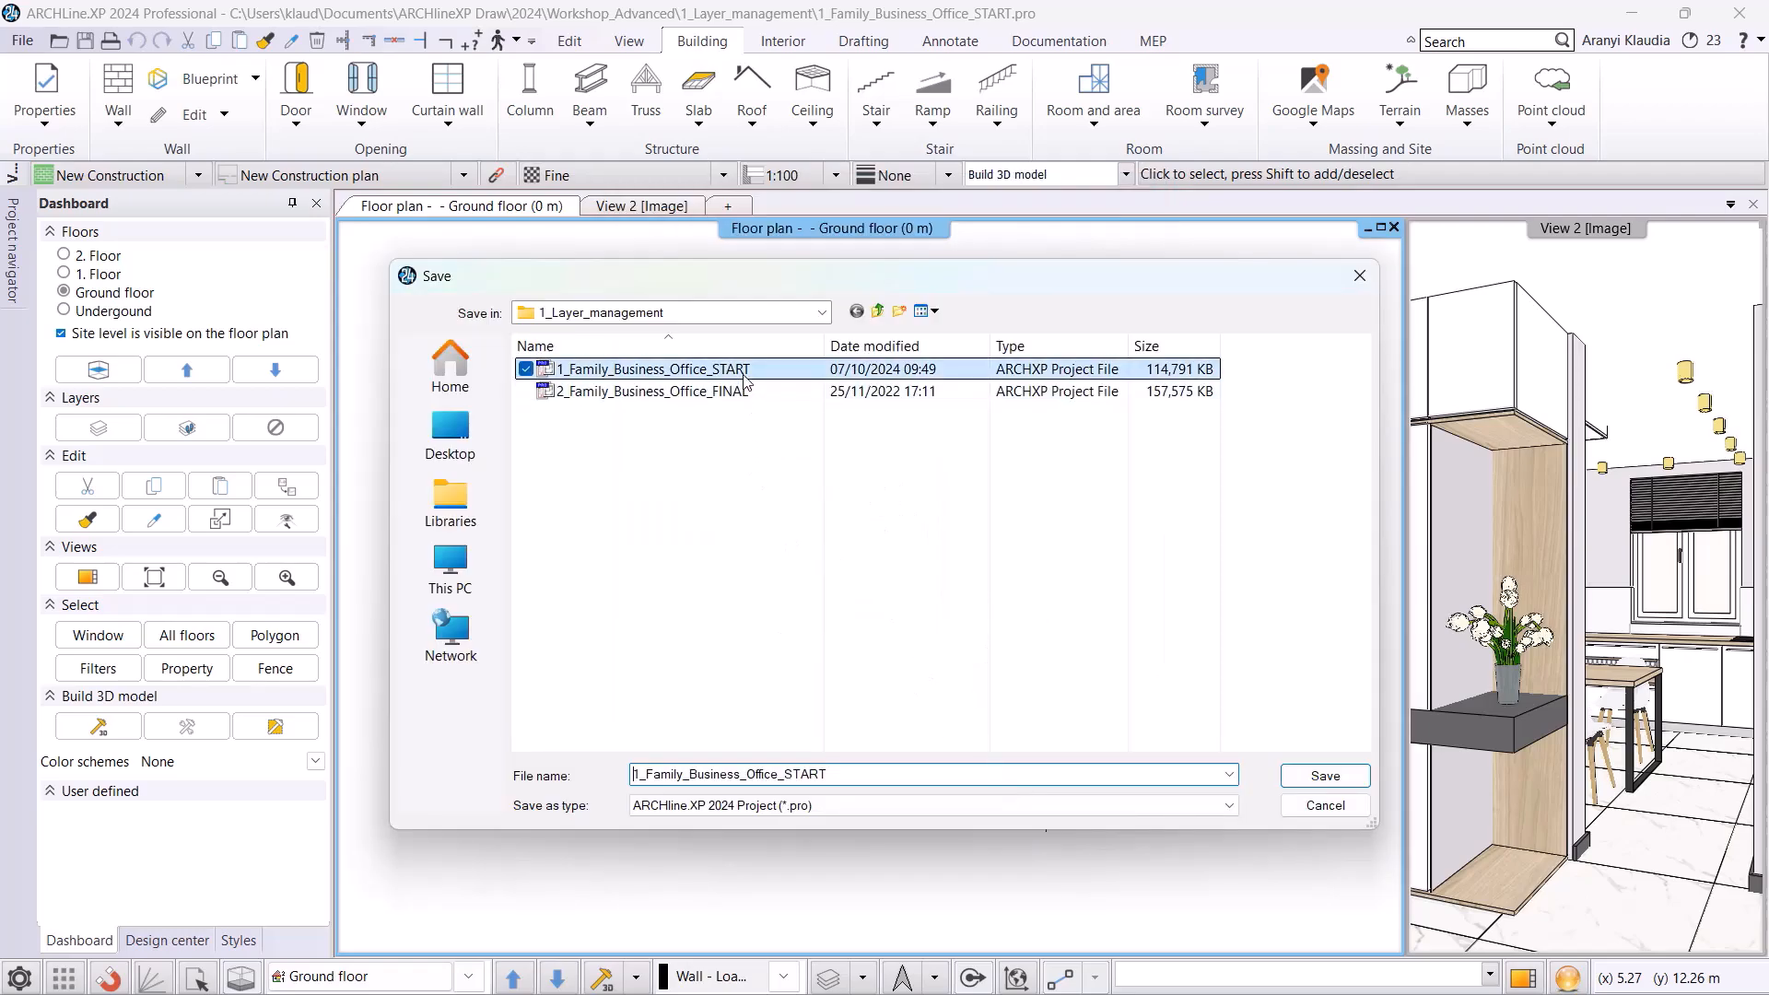
left_click_drag(841, 775, 786, 772)
type("AK")
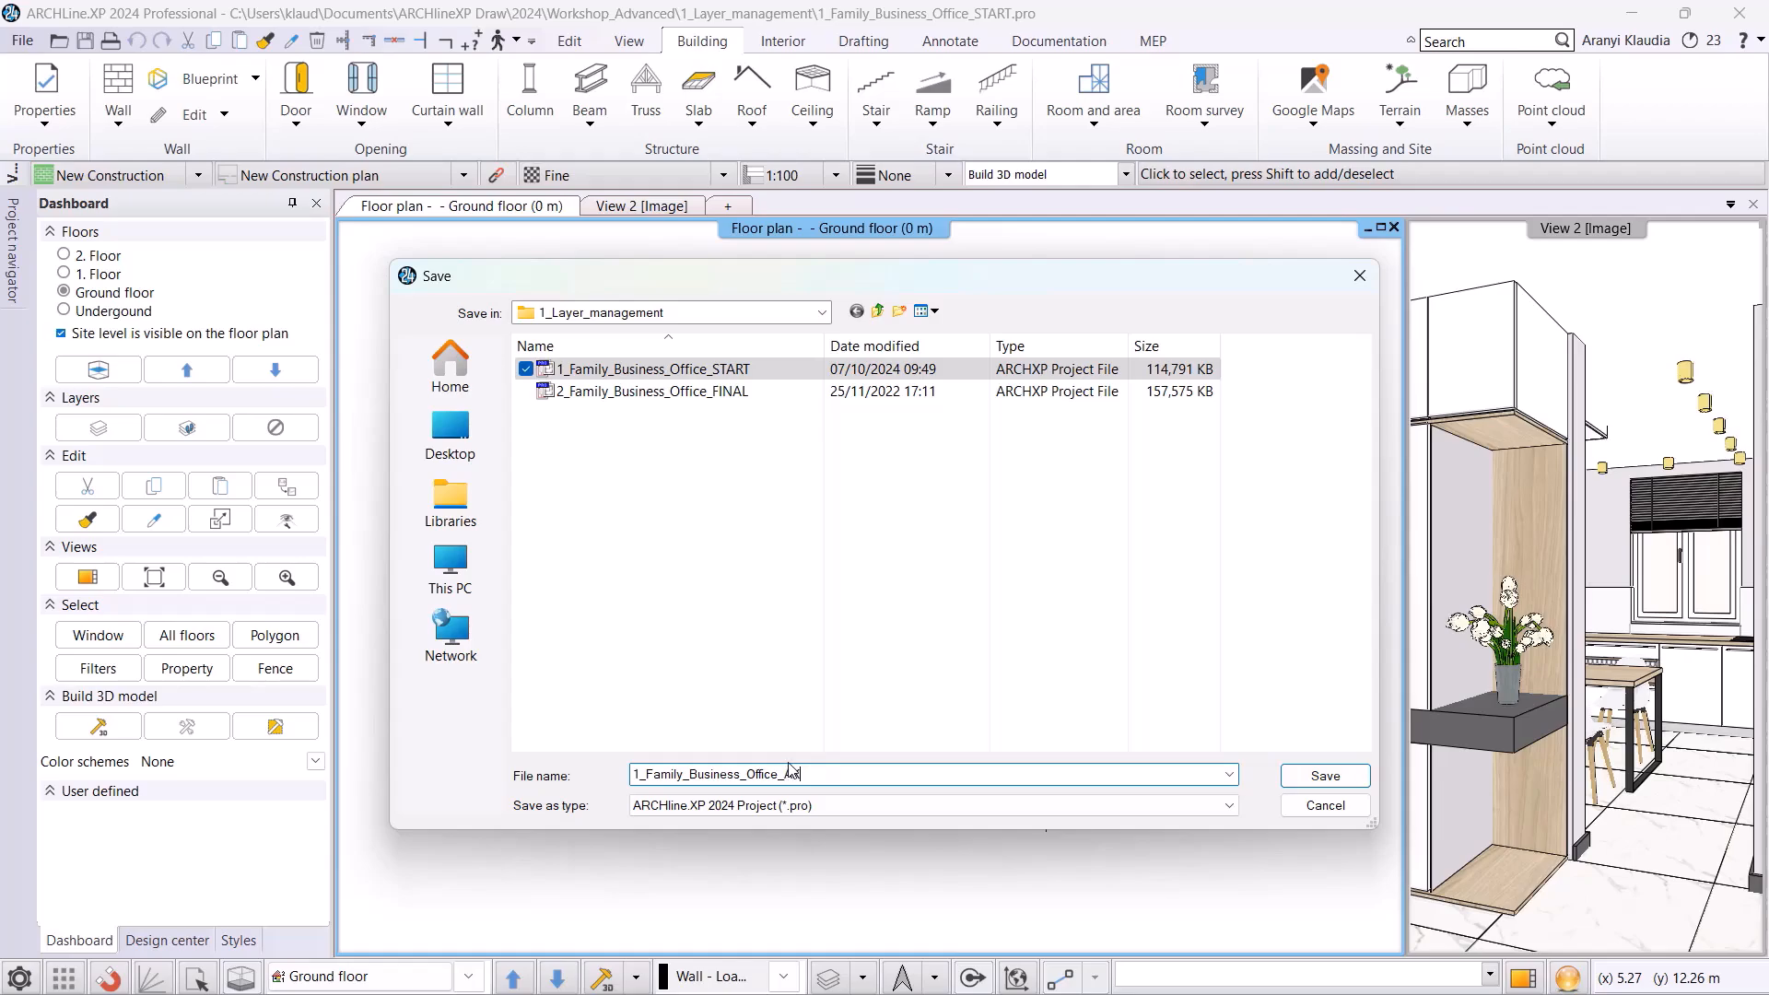
left_click(1304, 779)
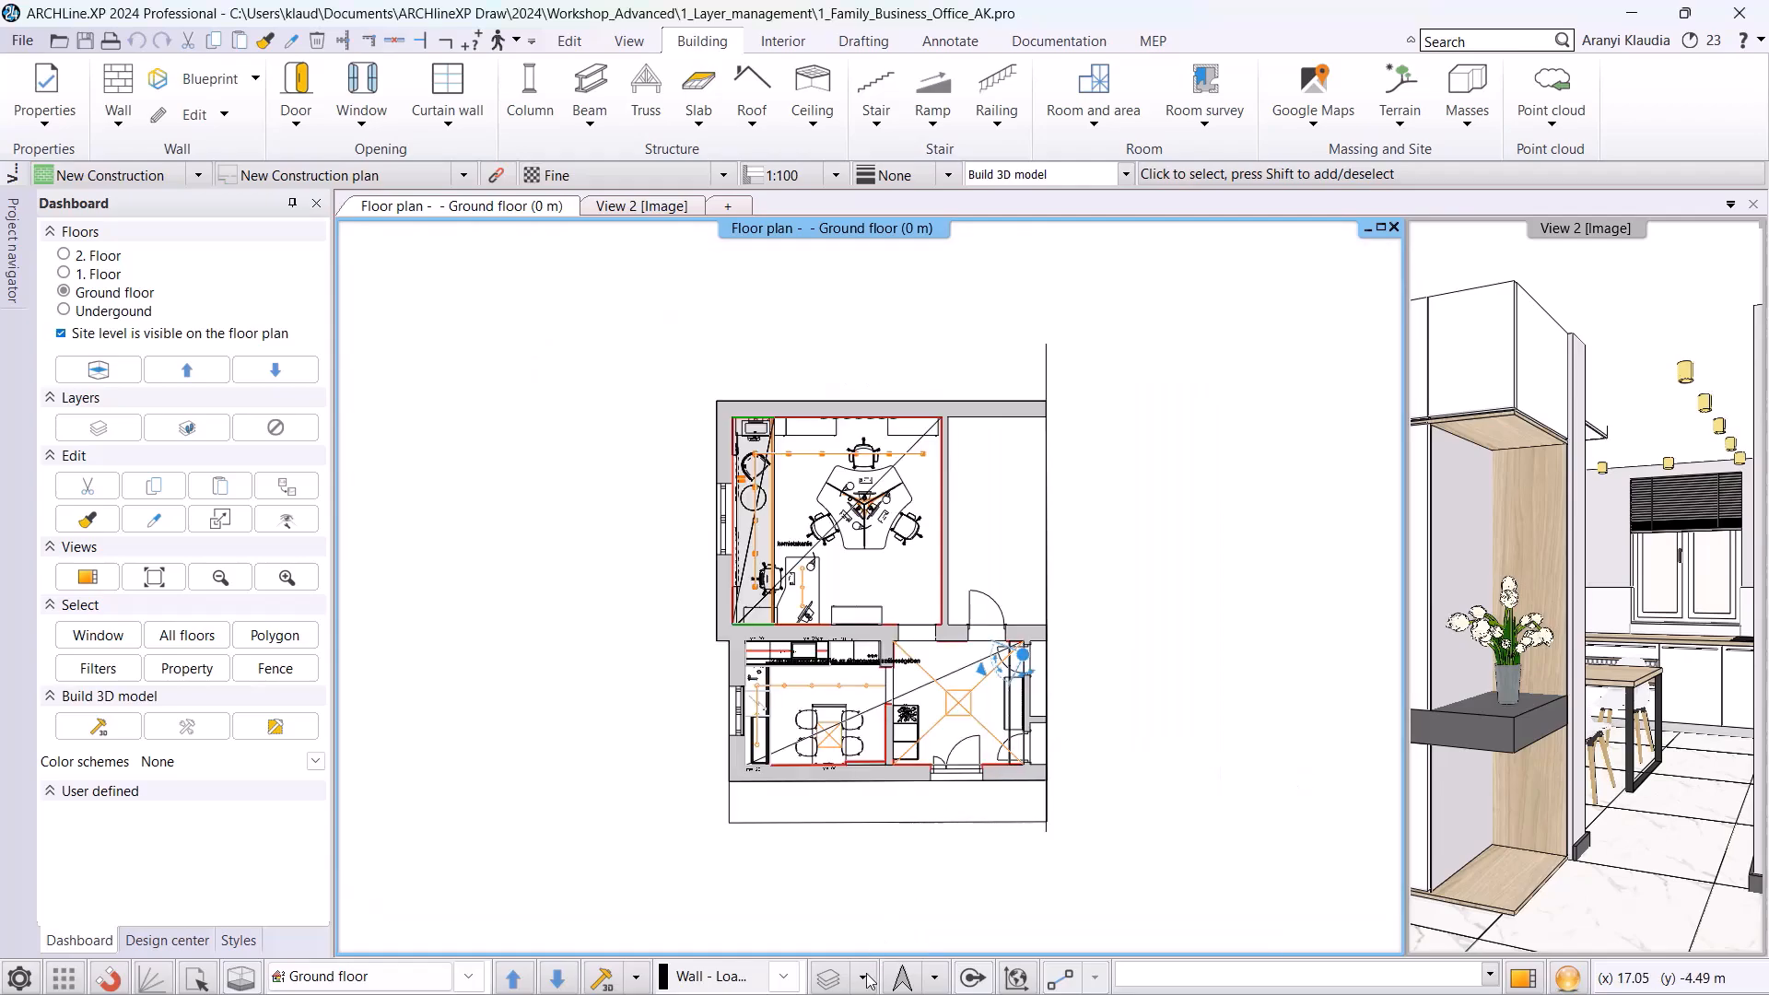
- Open the Layer Manager and compare the complete layer list with the list filtered to used layers
left_click(864, 978)
left_click(893, 807)
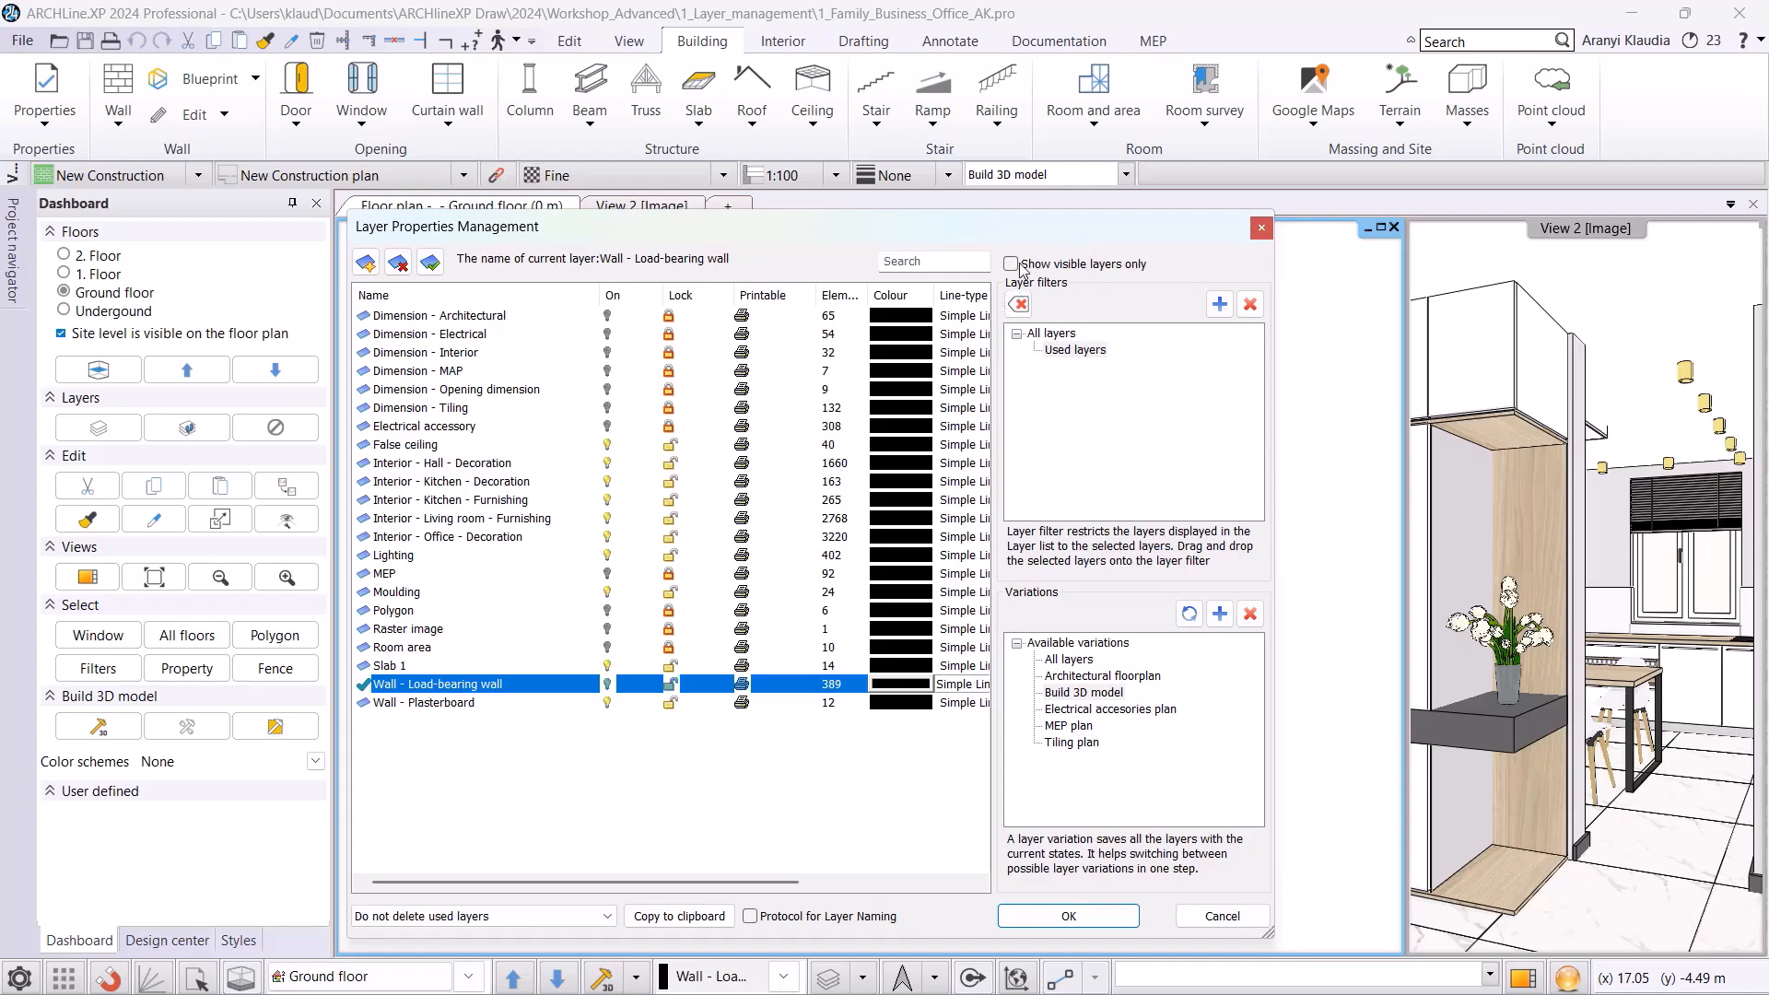
left_click(1055, 334)
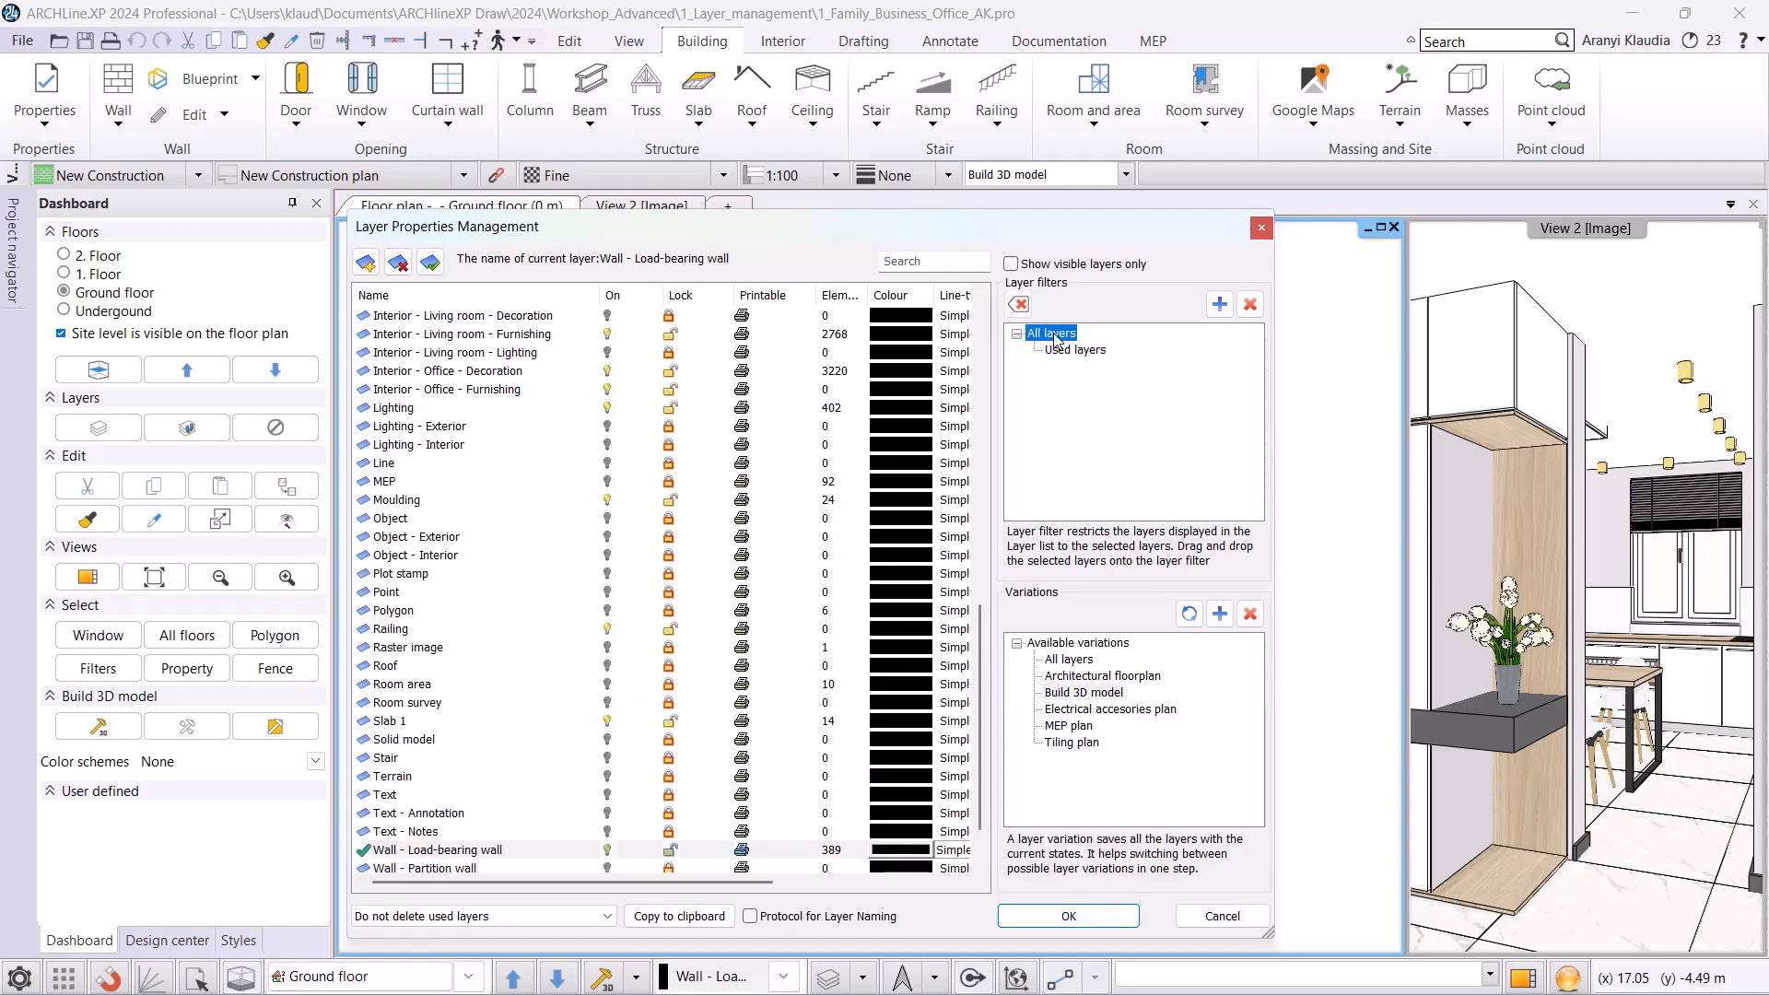
left_click(1082, 351)
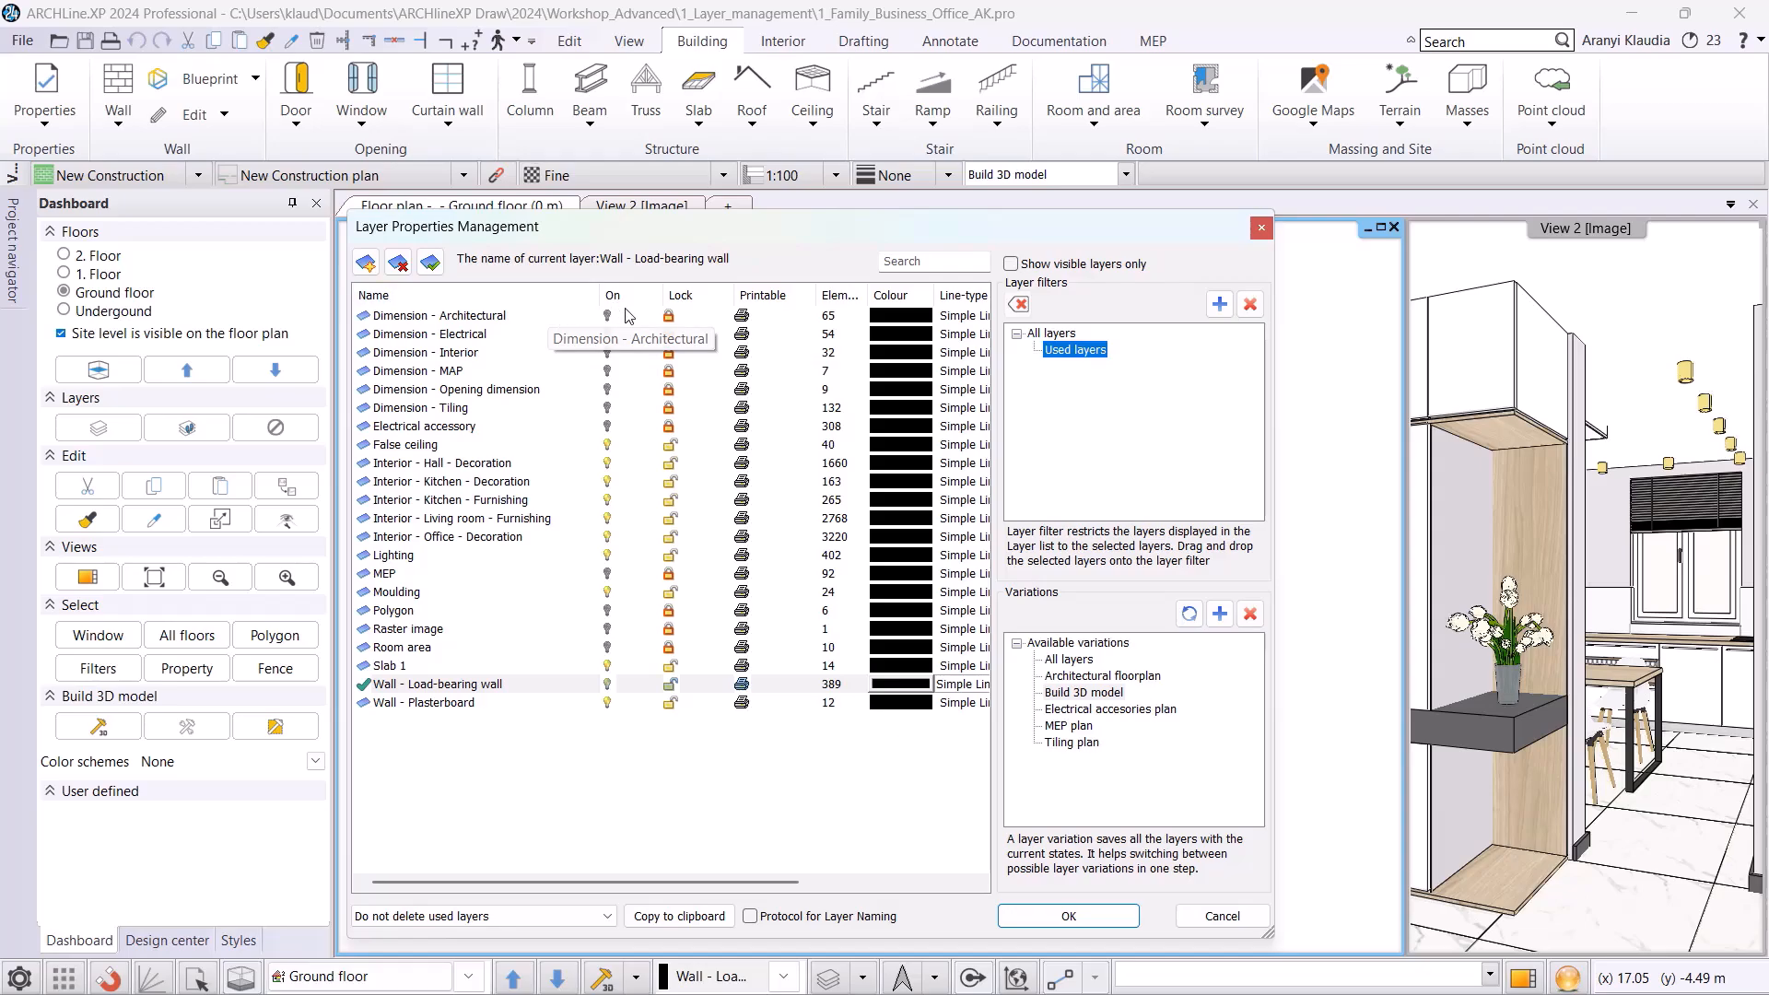
- Turn on and unlock the Electrical accessory layer, and make the Dimension - Architectural layer non-printable
left_click_drag(663, 291, 658, 291)
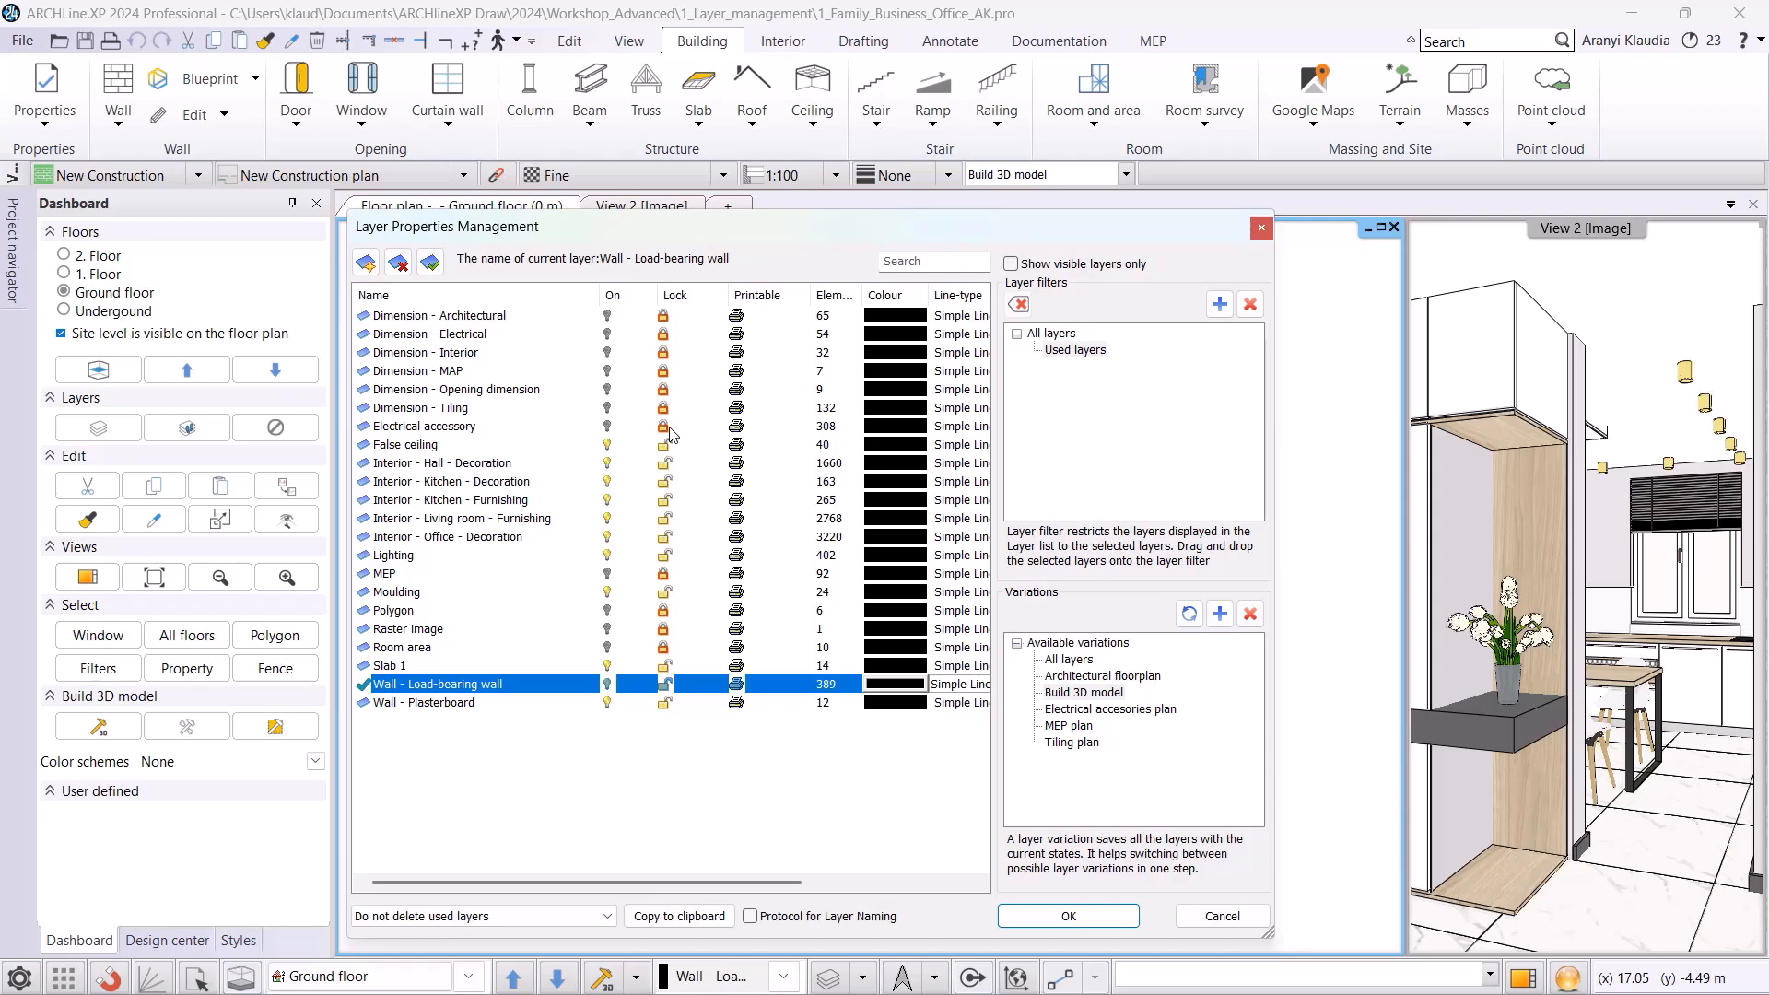
left_click(615, 432)
left_click(580, 461)
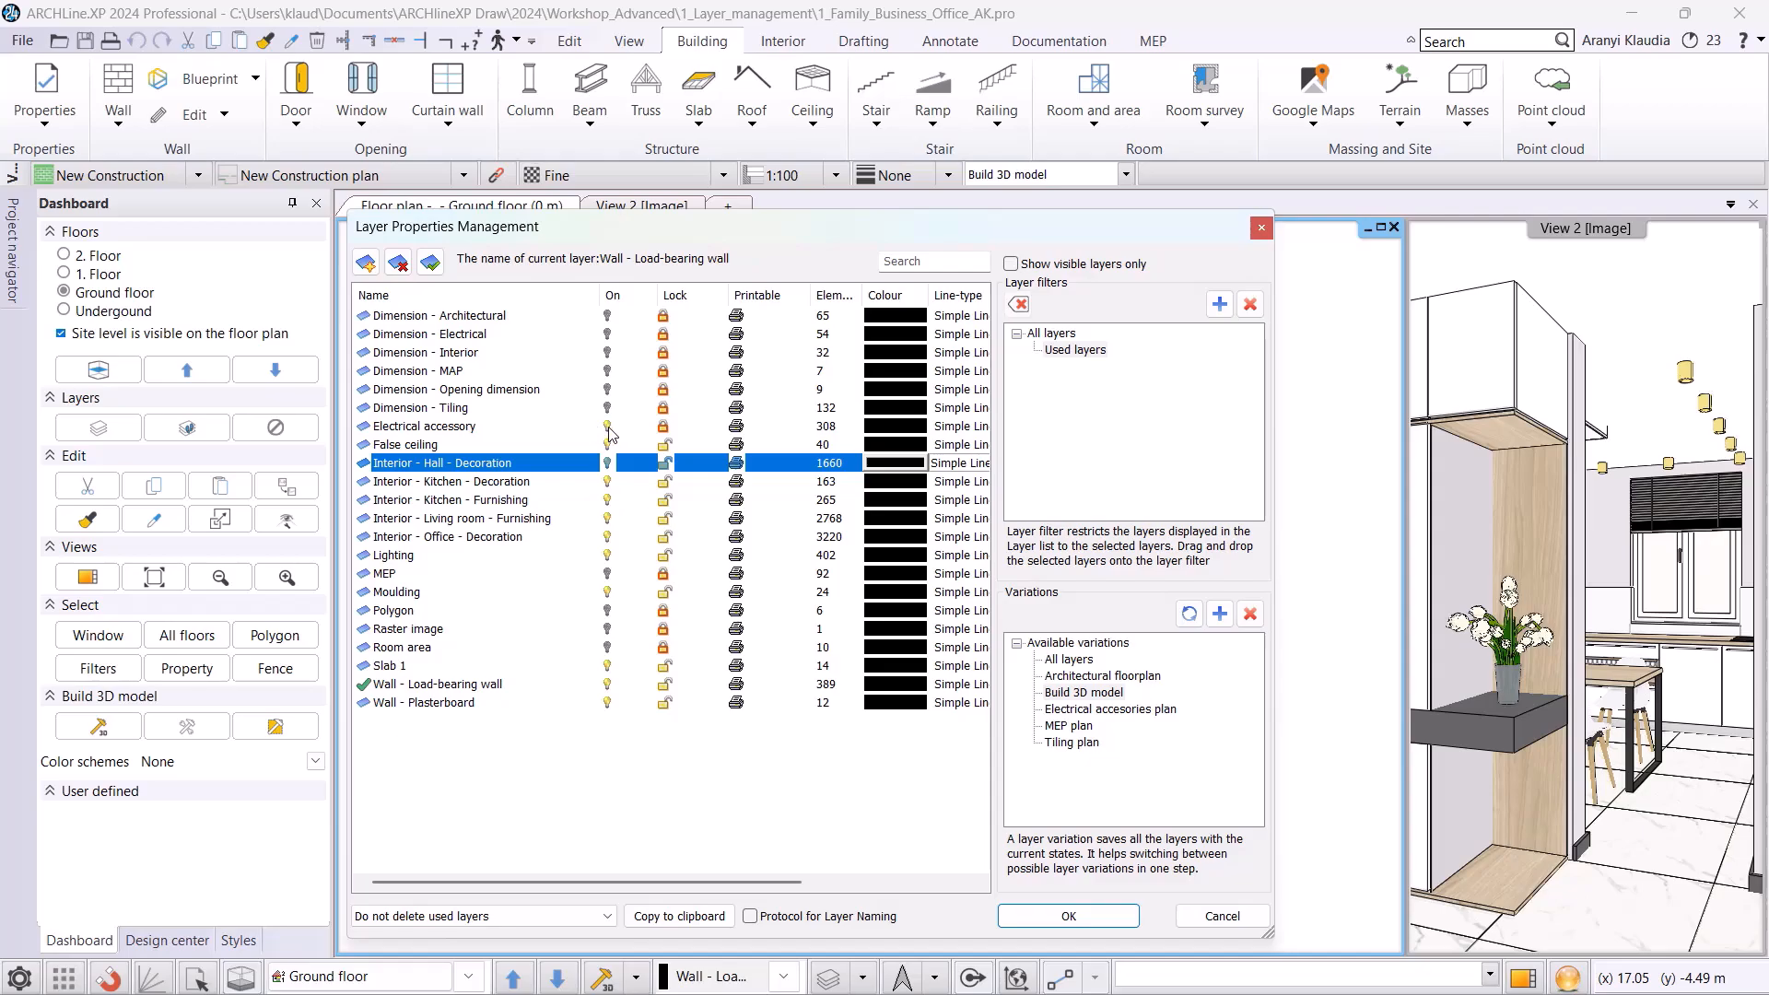
left_click(663, 426)
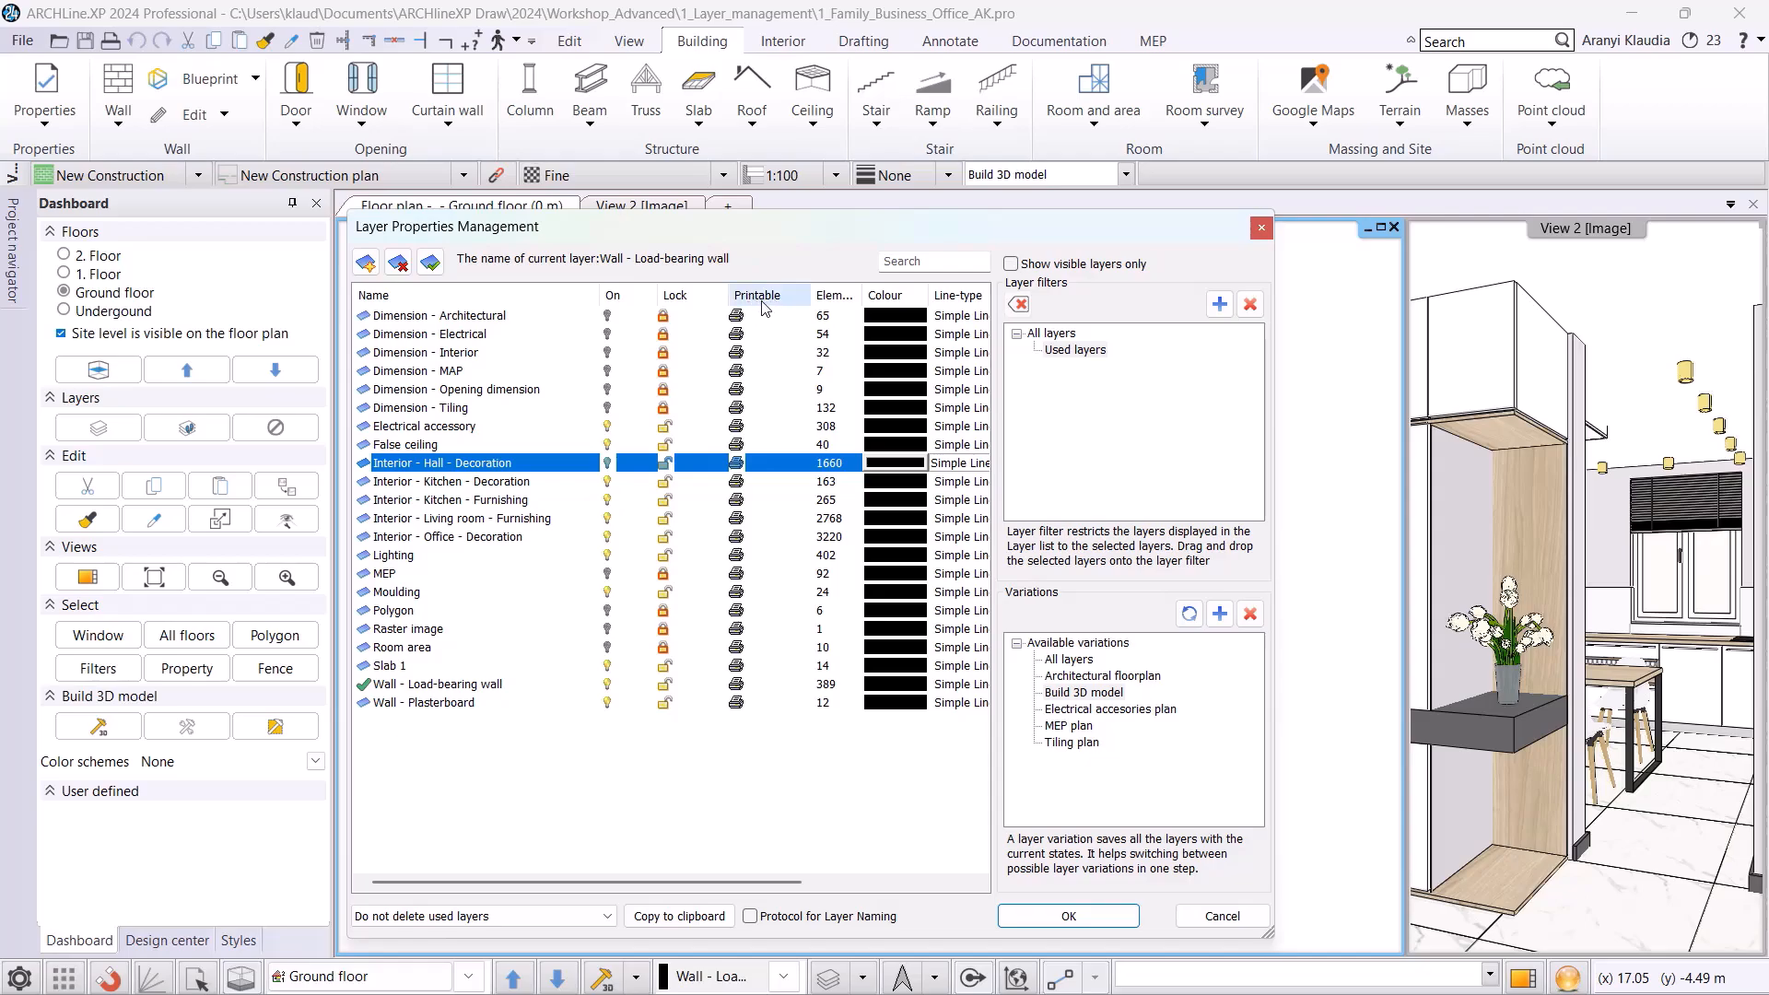
left_click(736, 316)
left_click(737, 339)
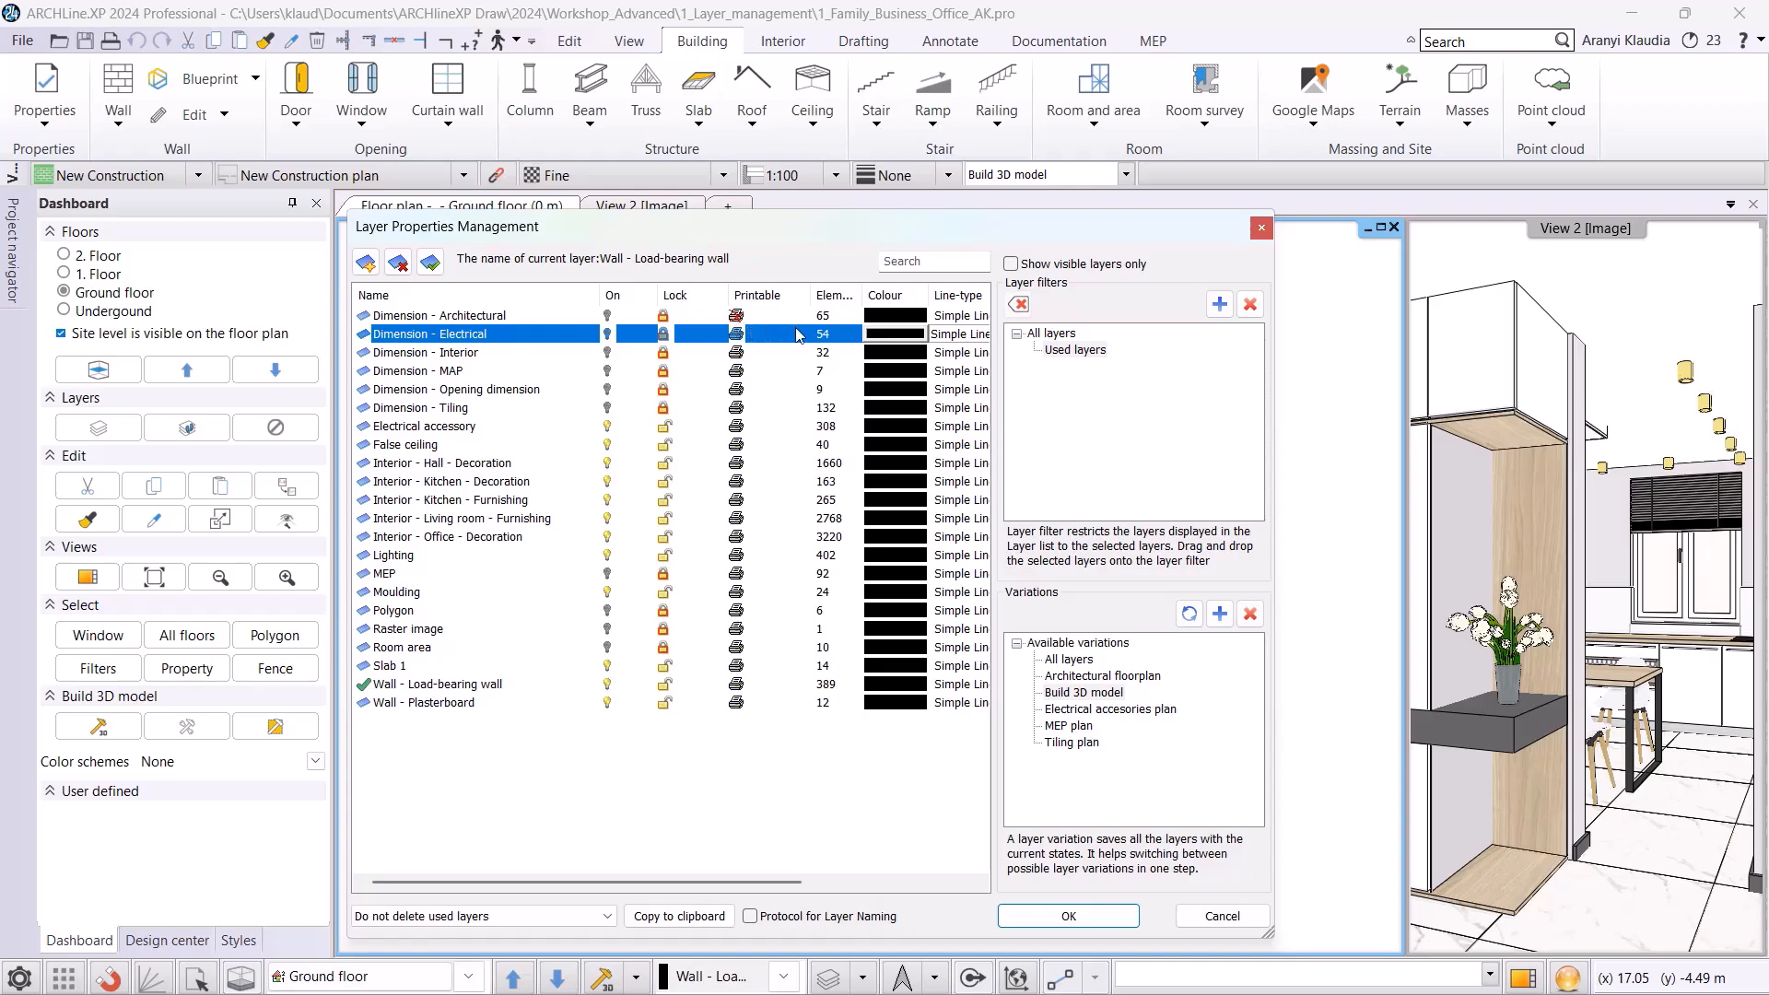
- Widen the Elements and Line-weight columns of the layer list to show their full headings
left_click_drag(862, 295, 874, 294)
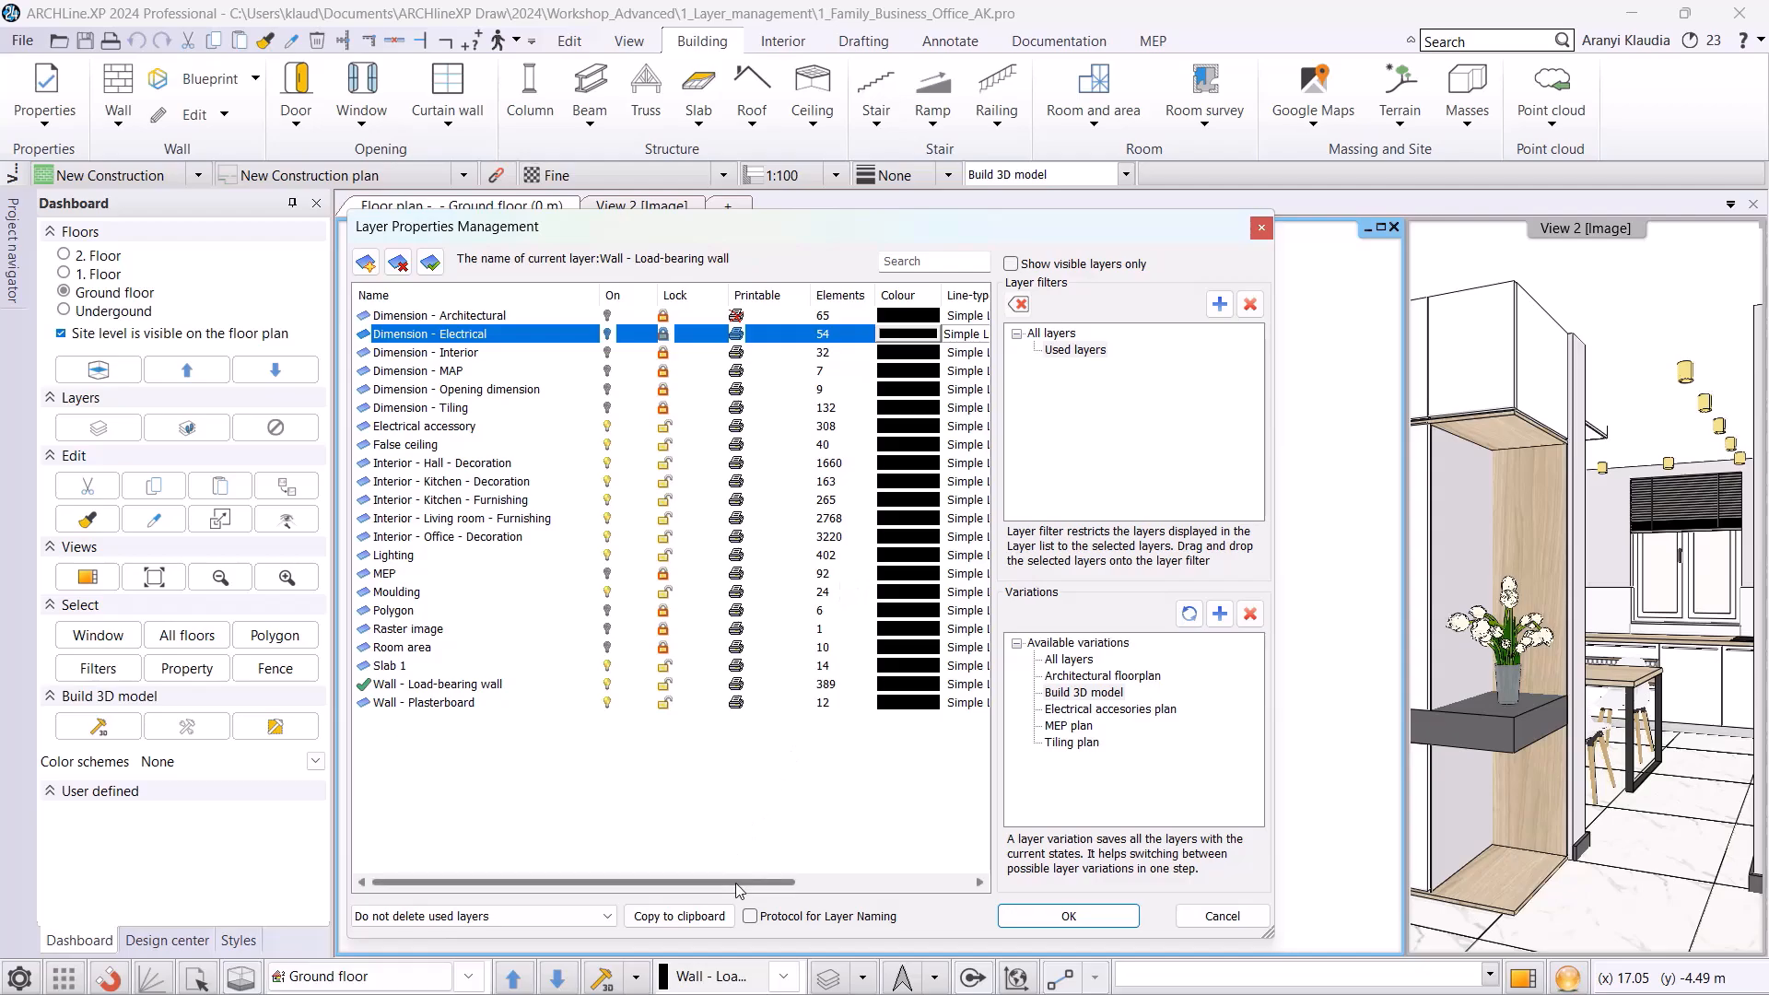
left_click_drag(736, 884, 907, 885)
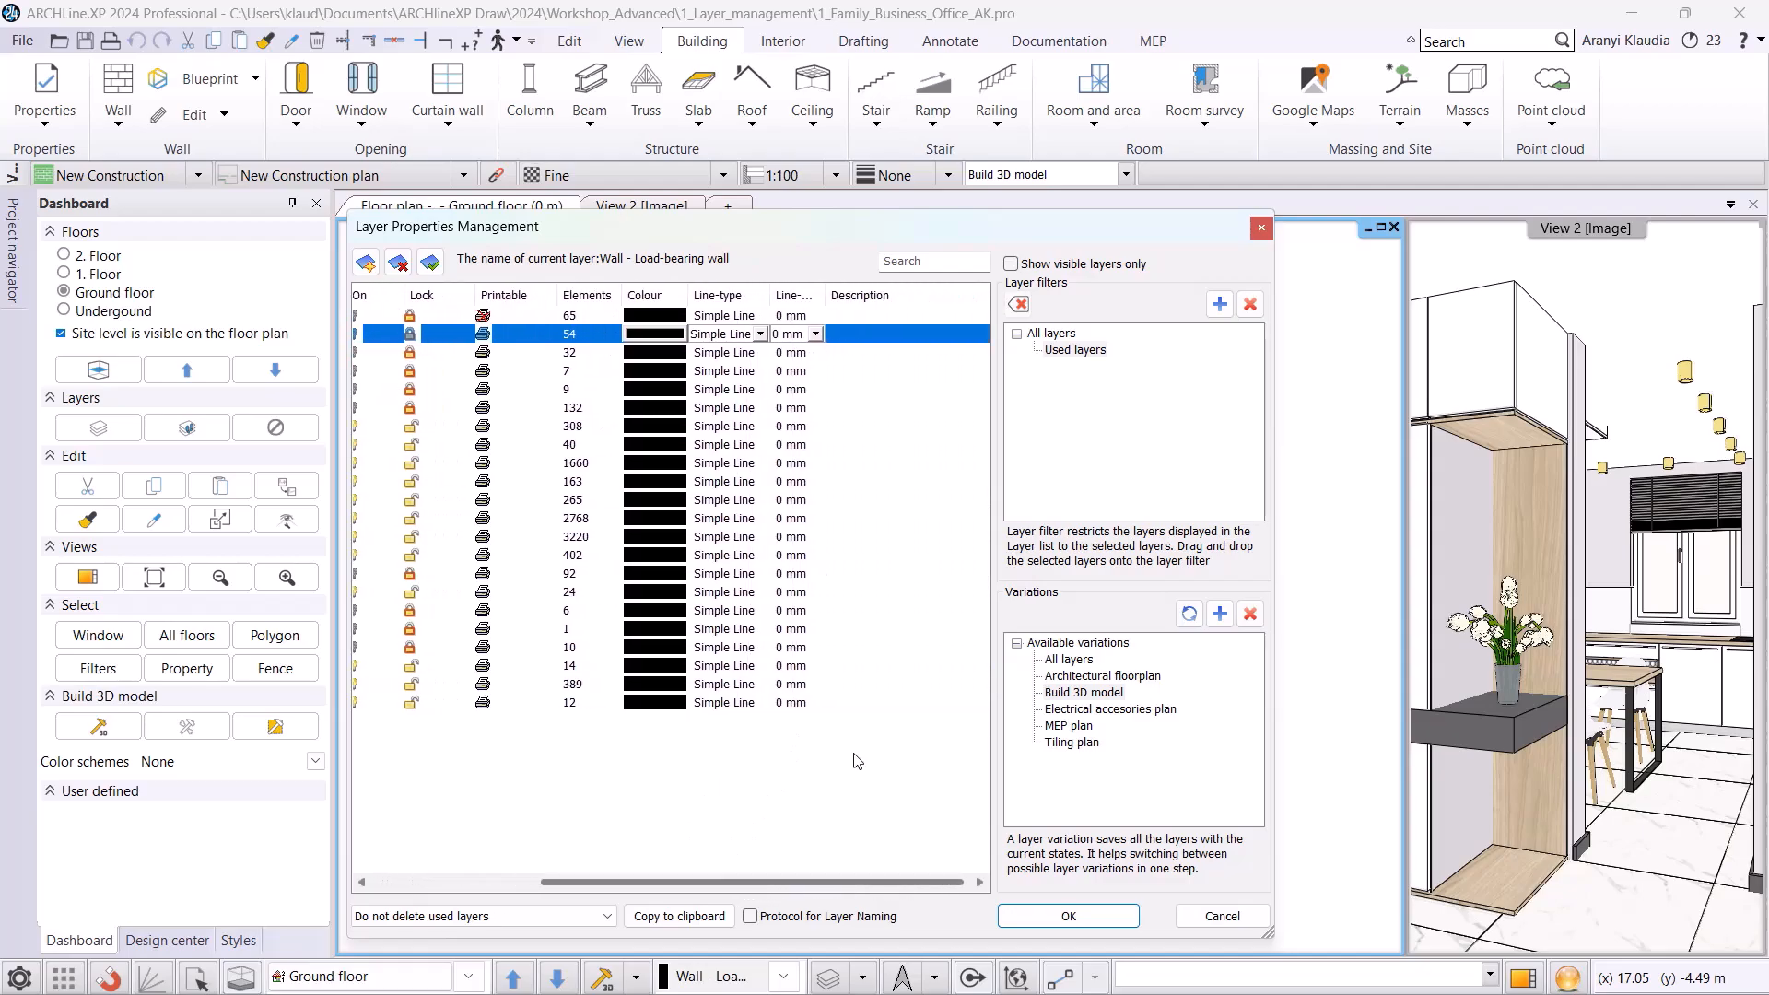
left_click_drag(825, 293, 789, 293)
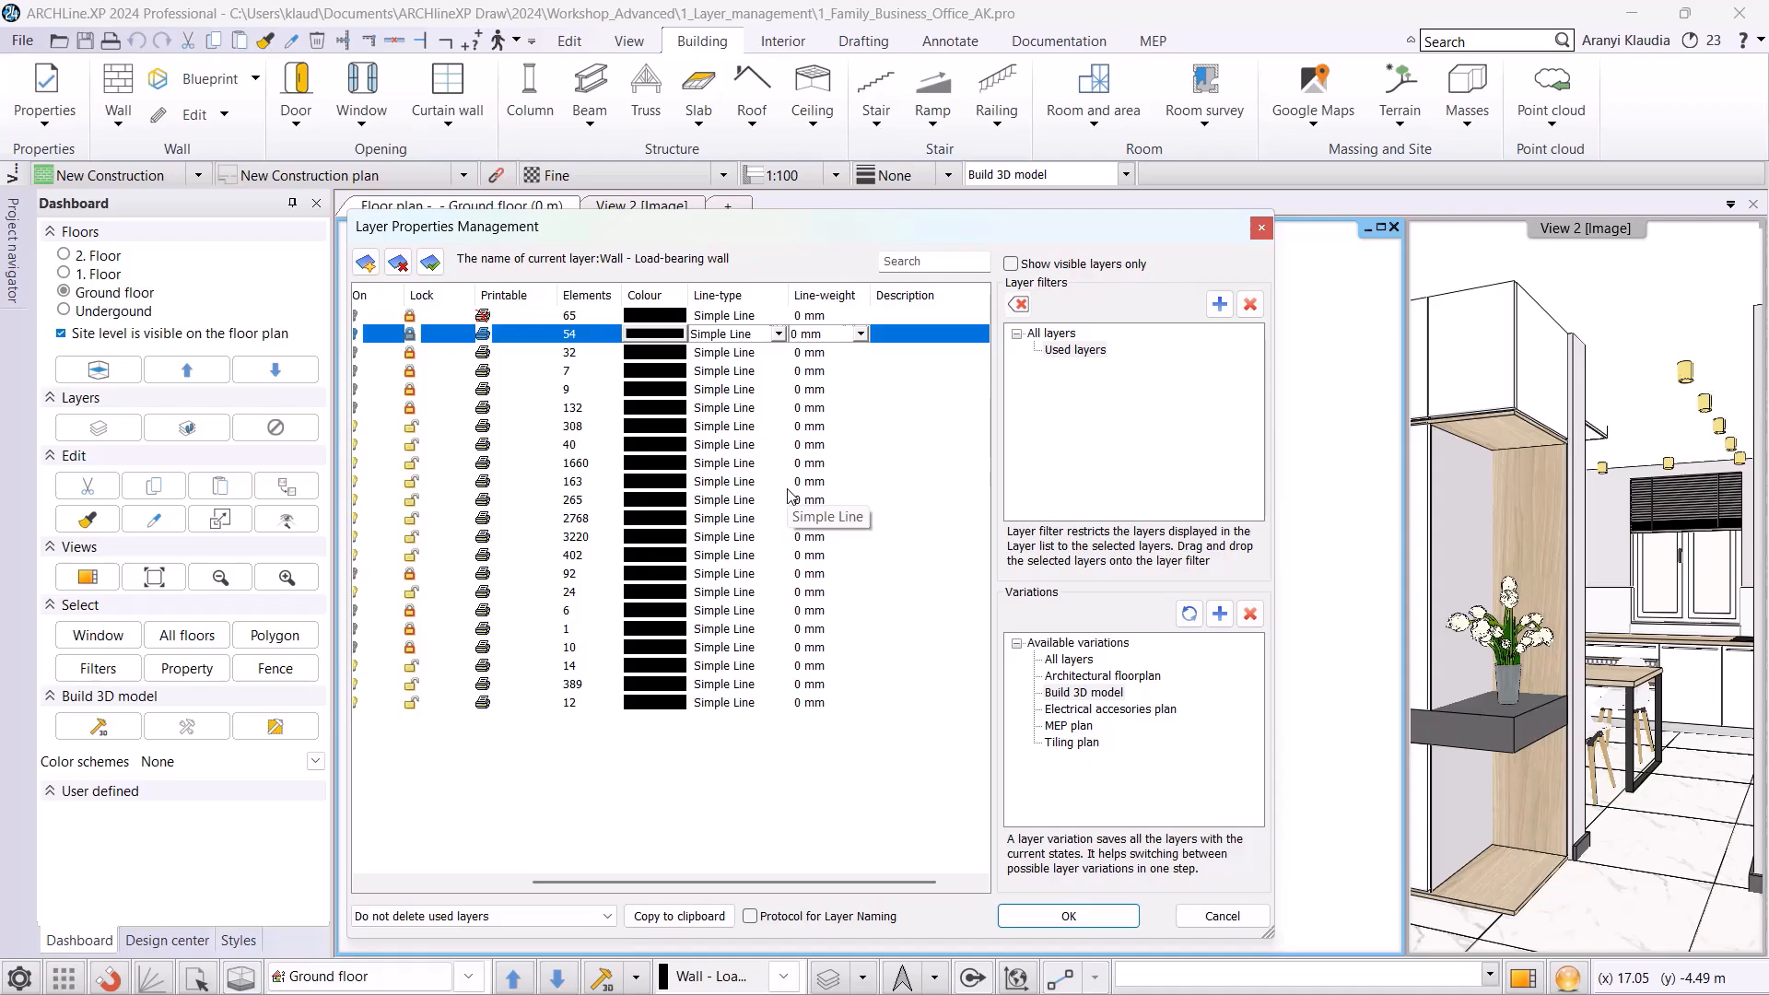
- Review the used layers one by one, from the Dimension layers down to Electrical accessory
left_click_drag(965, 225, 1128, 275)
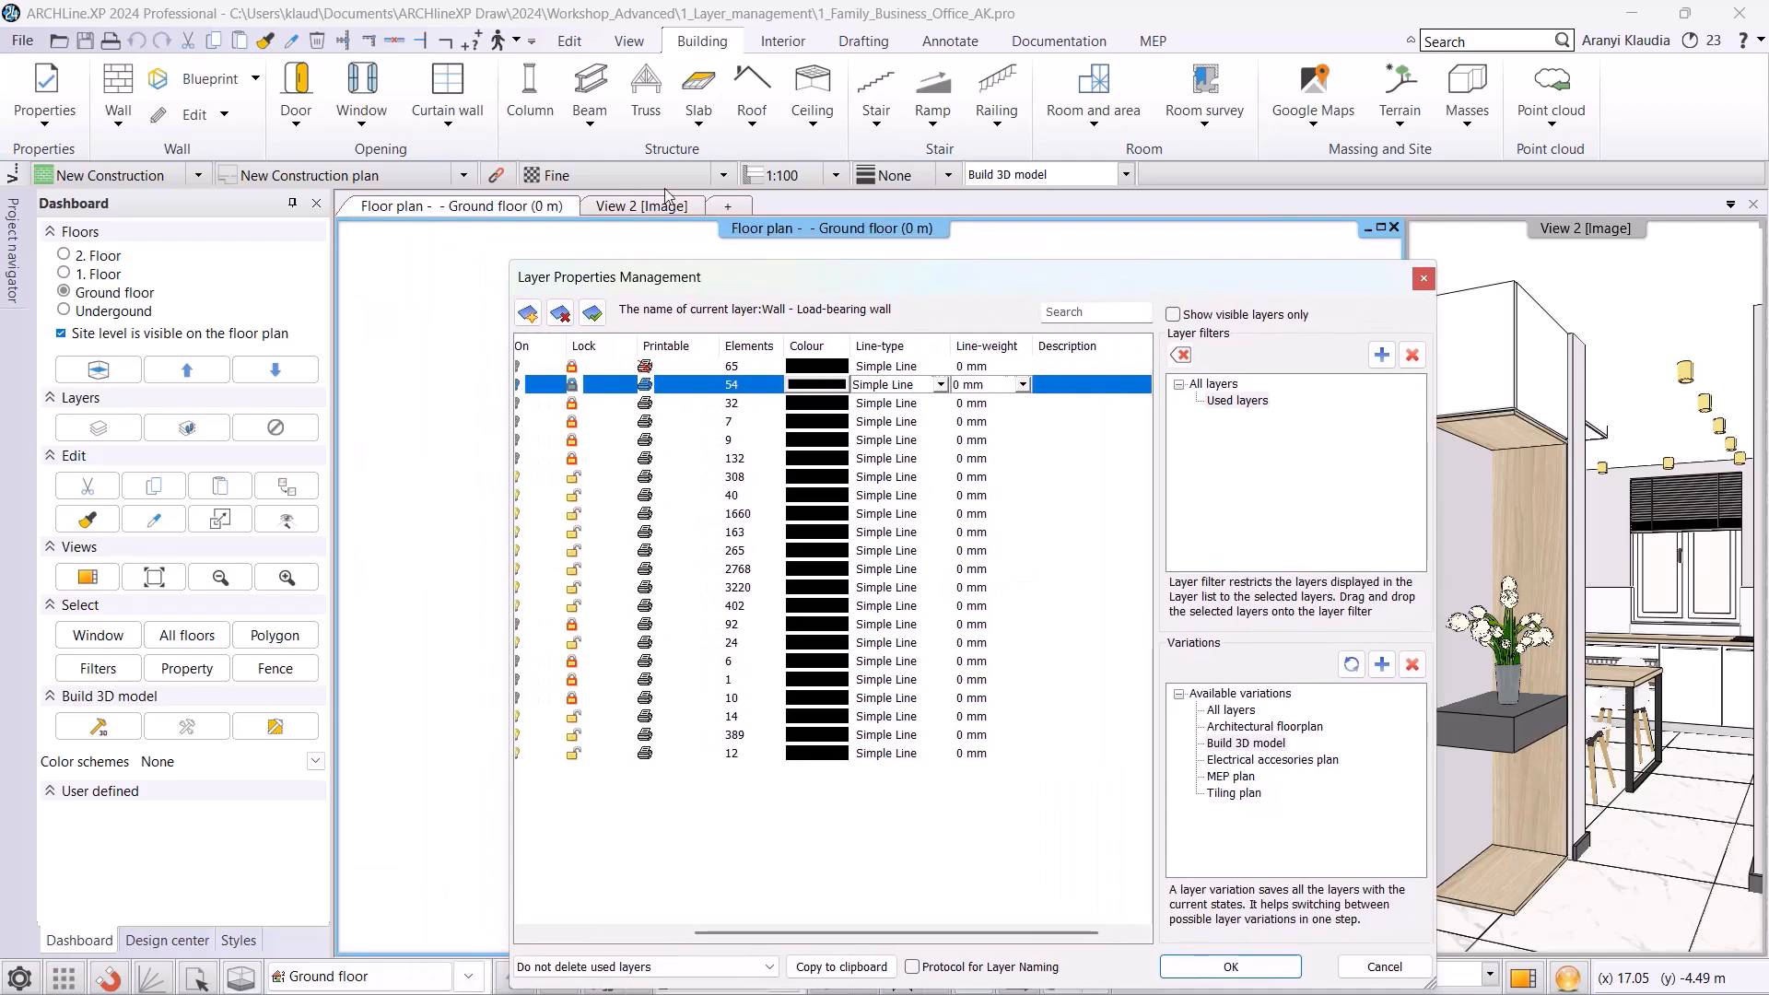
left_click_drag(755, 932, 542, 933)
left_click(601, 365)
left_click(596, 388)
left_click(595, 402)
left_click(594, 421)
left_click(595, 439)
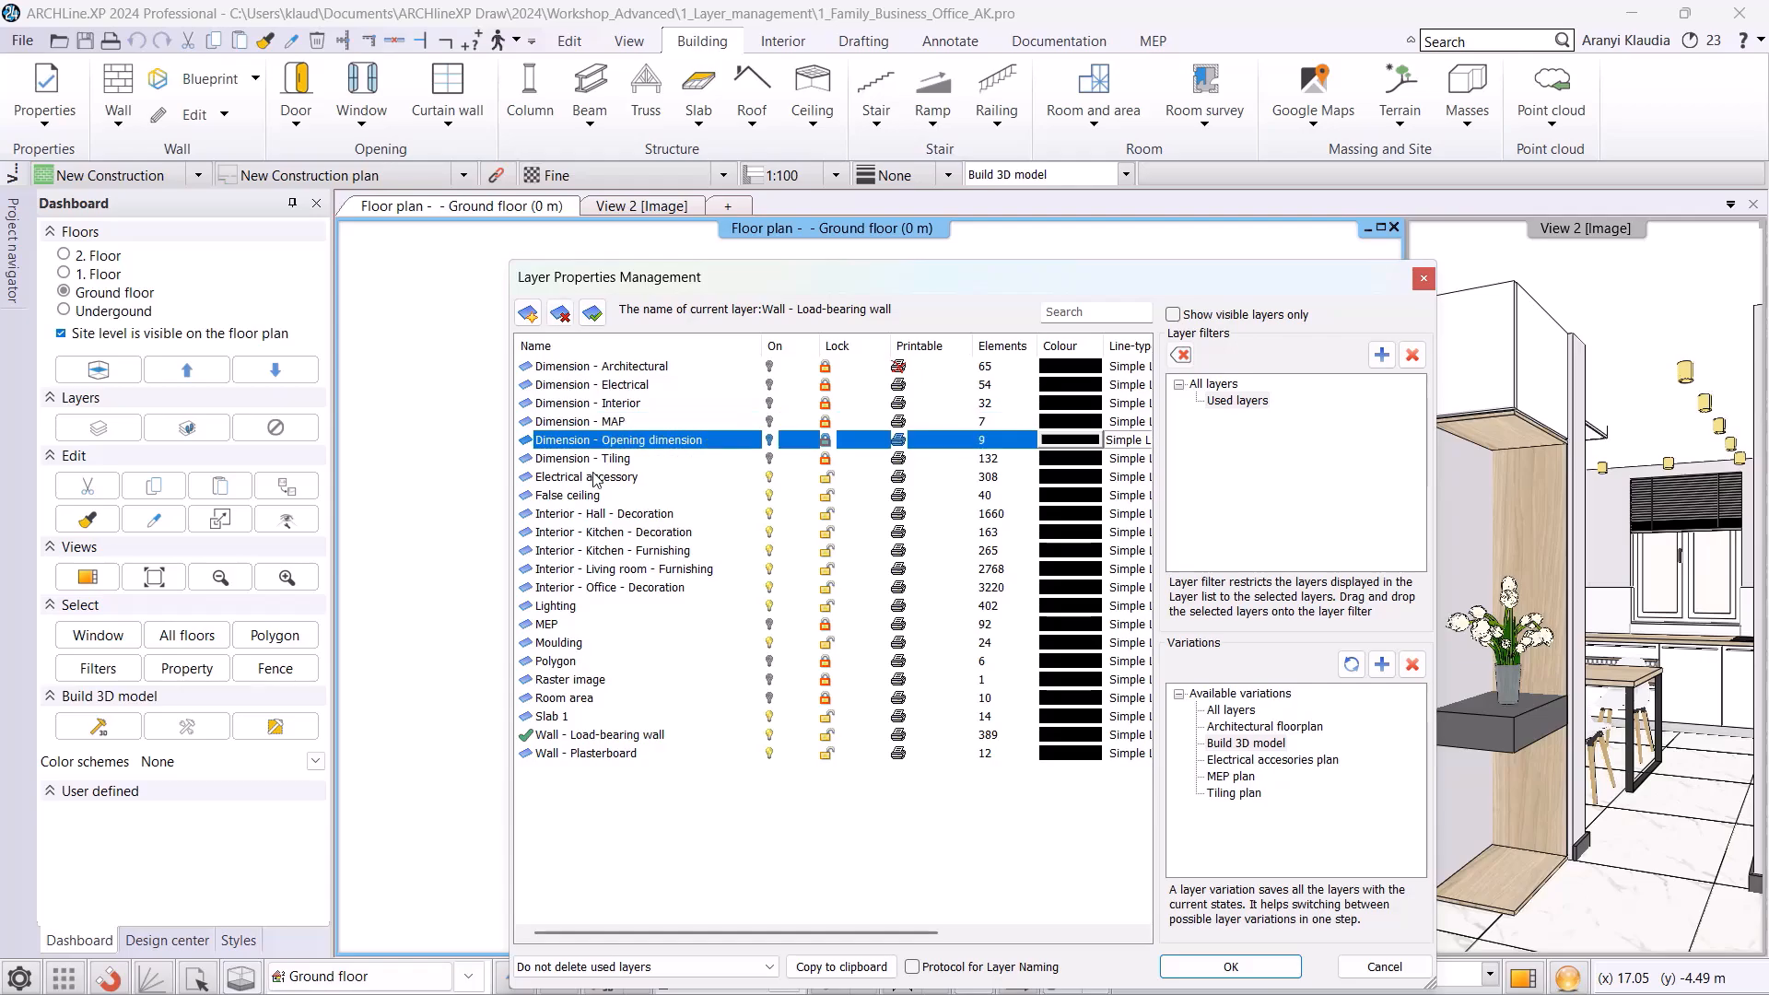
left_click(597, 477)
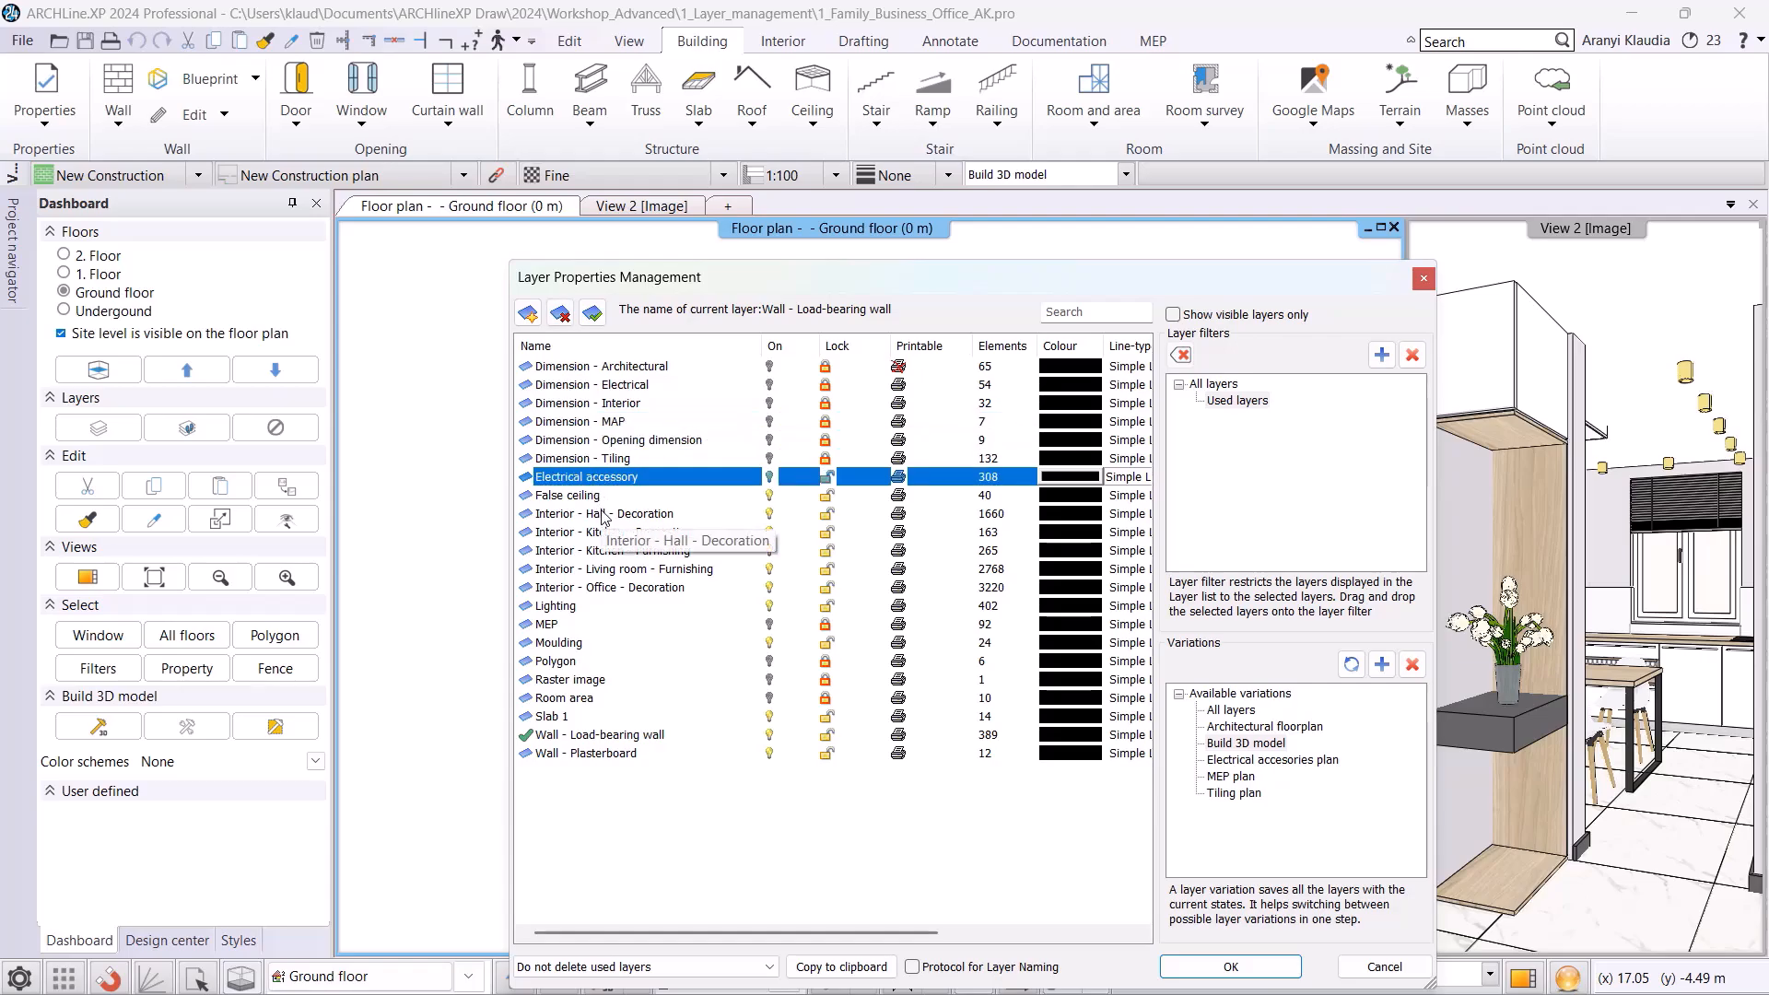
- Select the five Interior layers together and try switching their visibility and lock state as a group
left_click(588, 514)
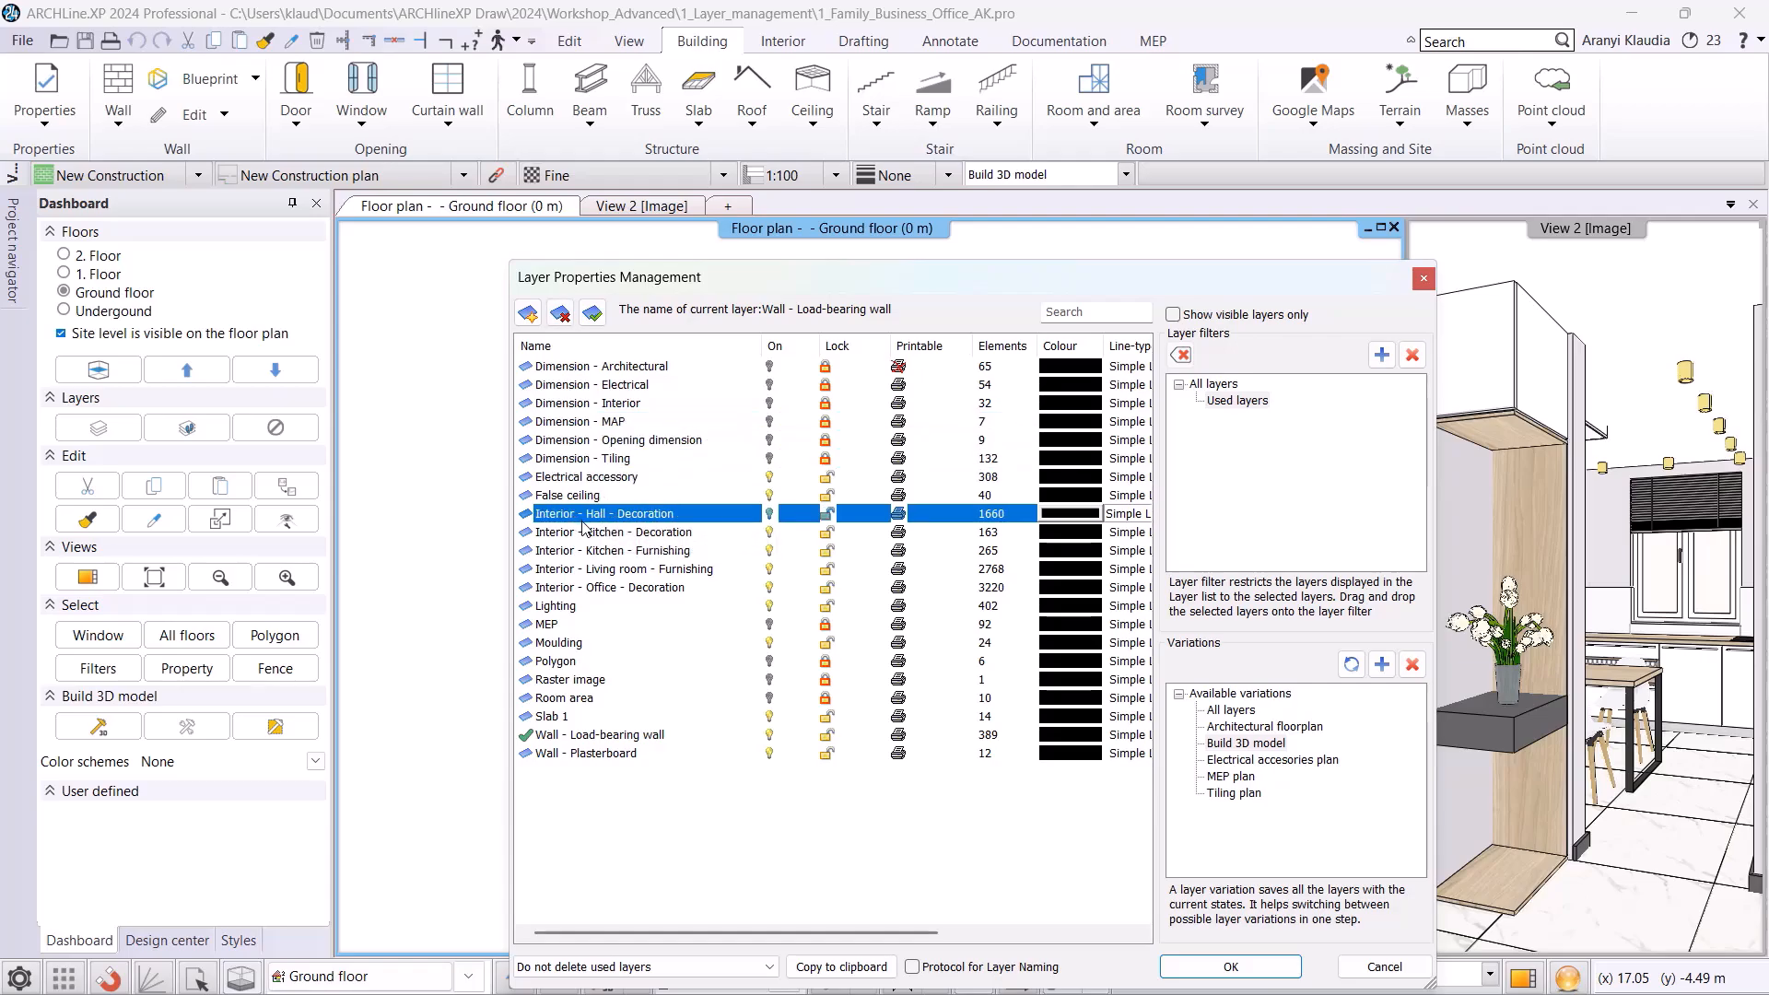
left_click(593, 534, "ctrl")
left_click(595, 551, "ctrl")
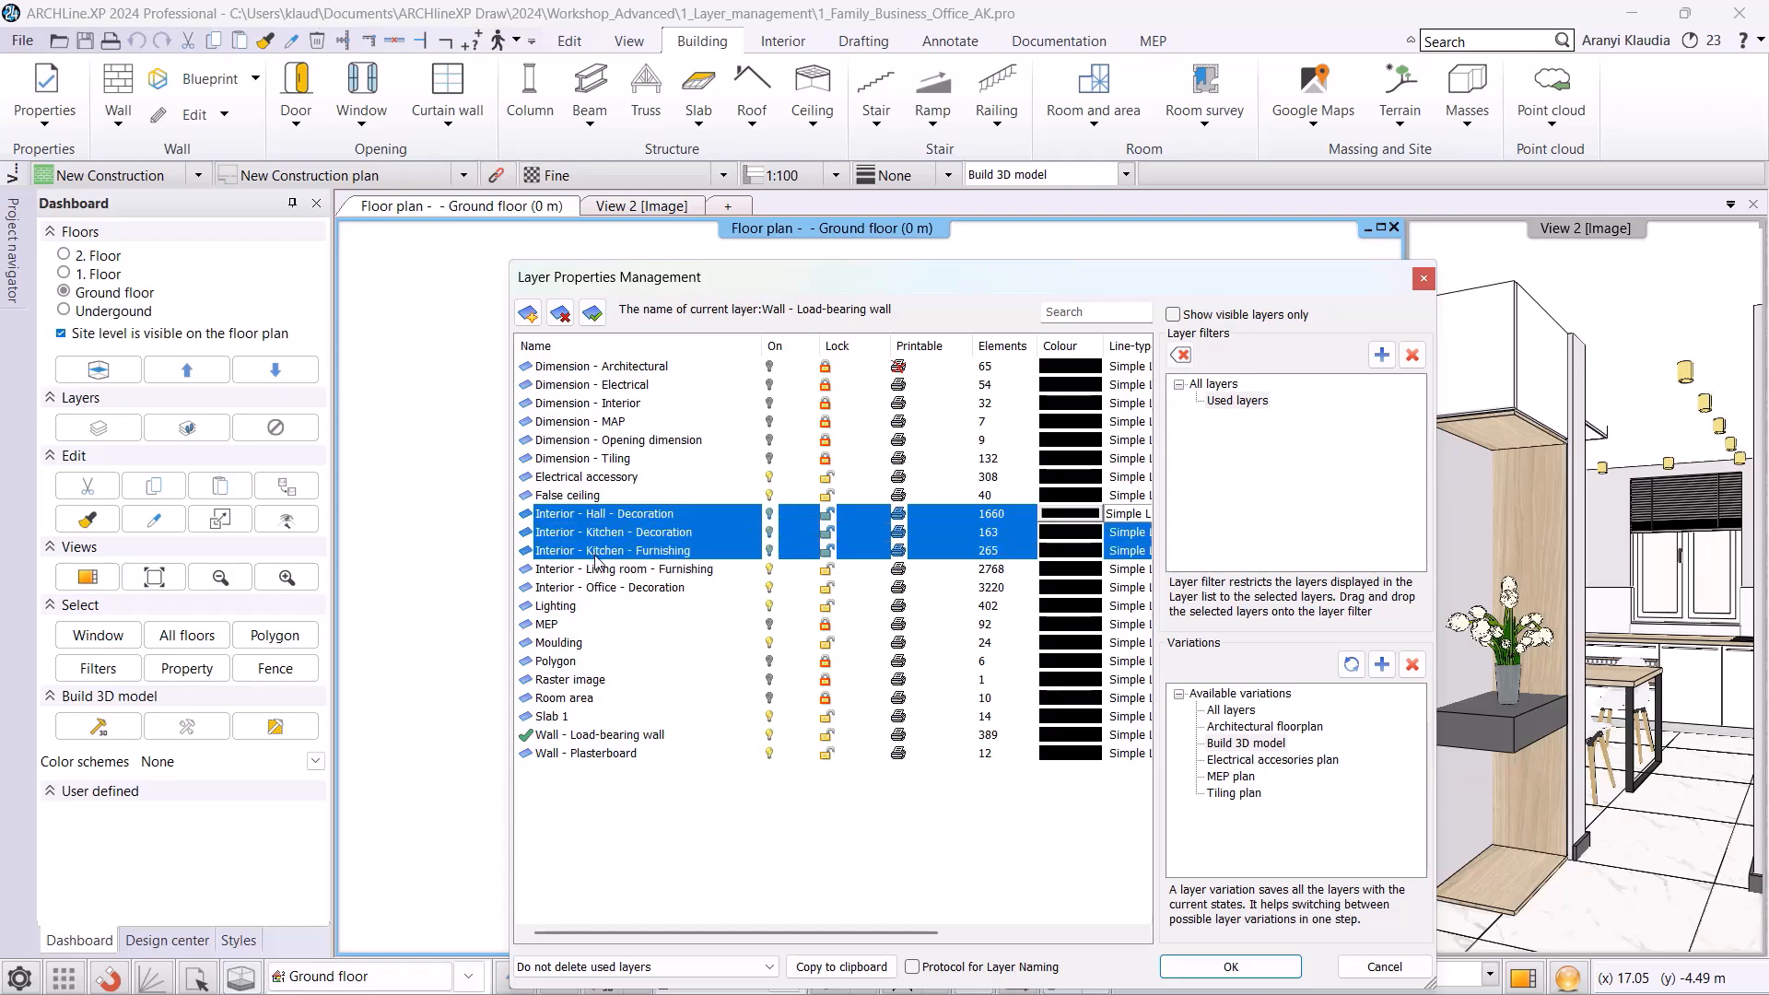
left_click(597, 570, "ctrl")
left_click(603, 587, "ctrl")
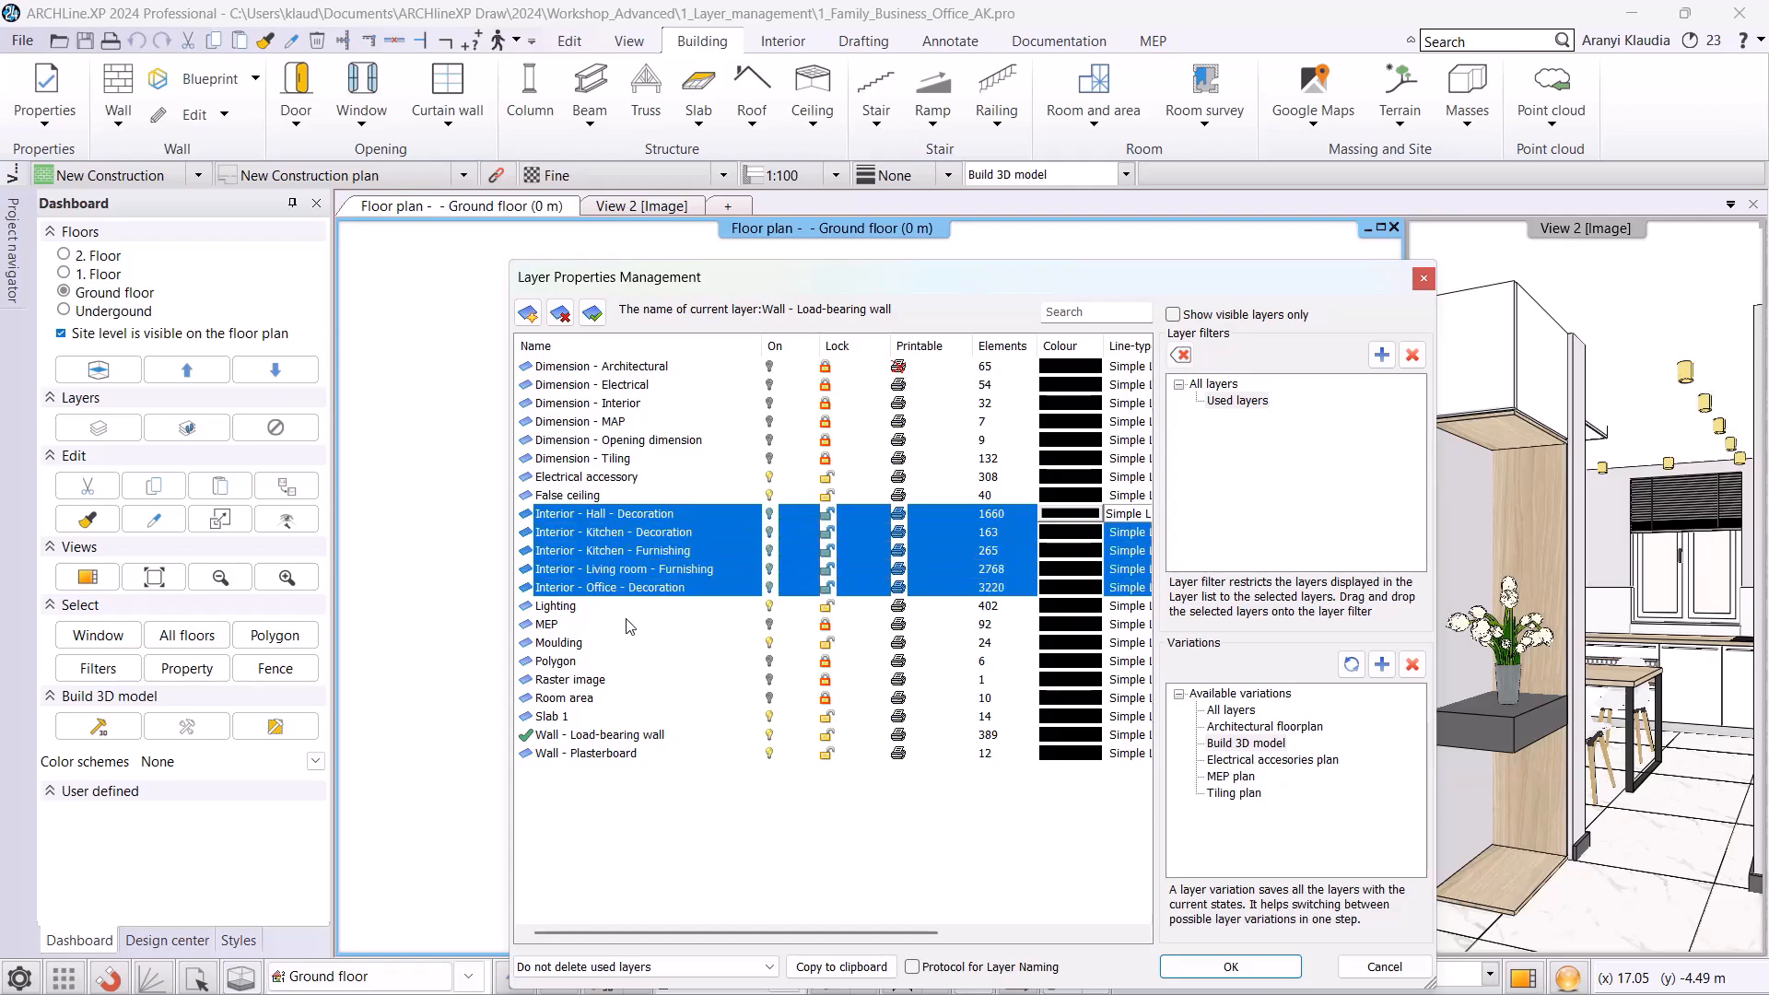
left_click(770, 516)
left_click(828, 515)
left_click(718, 608)
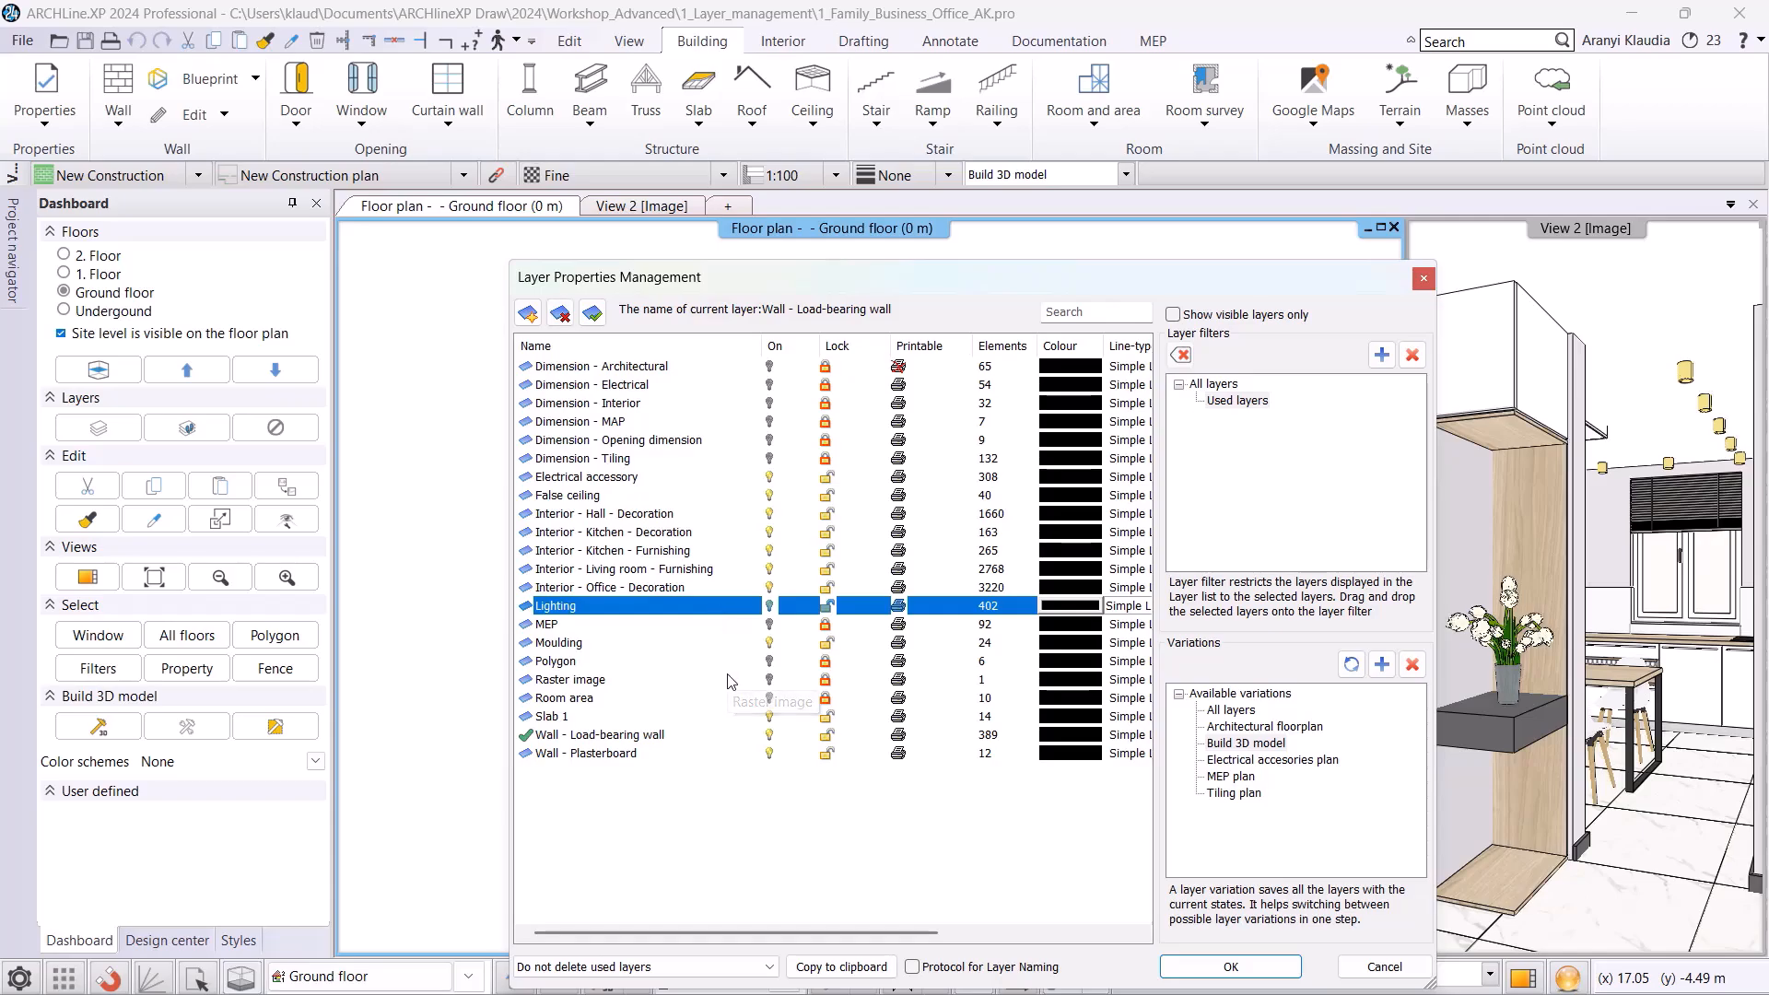
- Try selecting all listed layers at once, clear the selection, and apply the layer settings
key("ctrl+a")
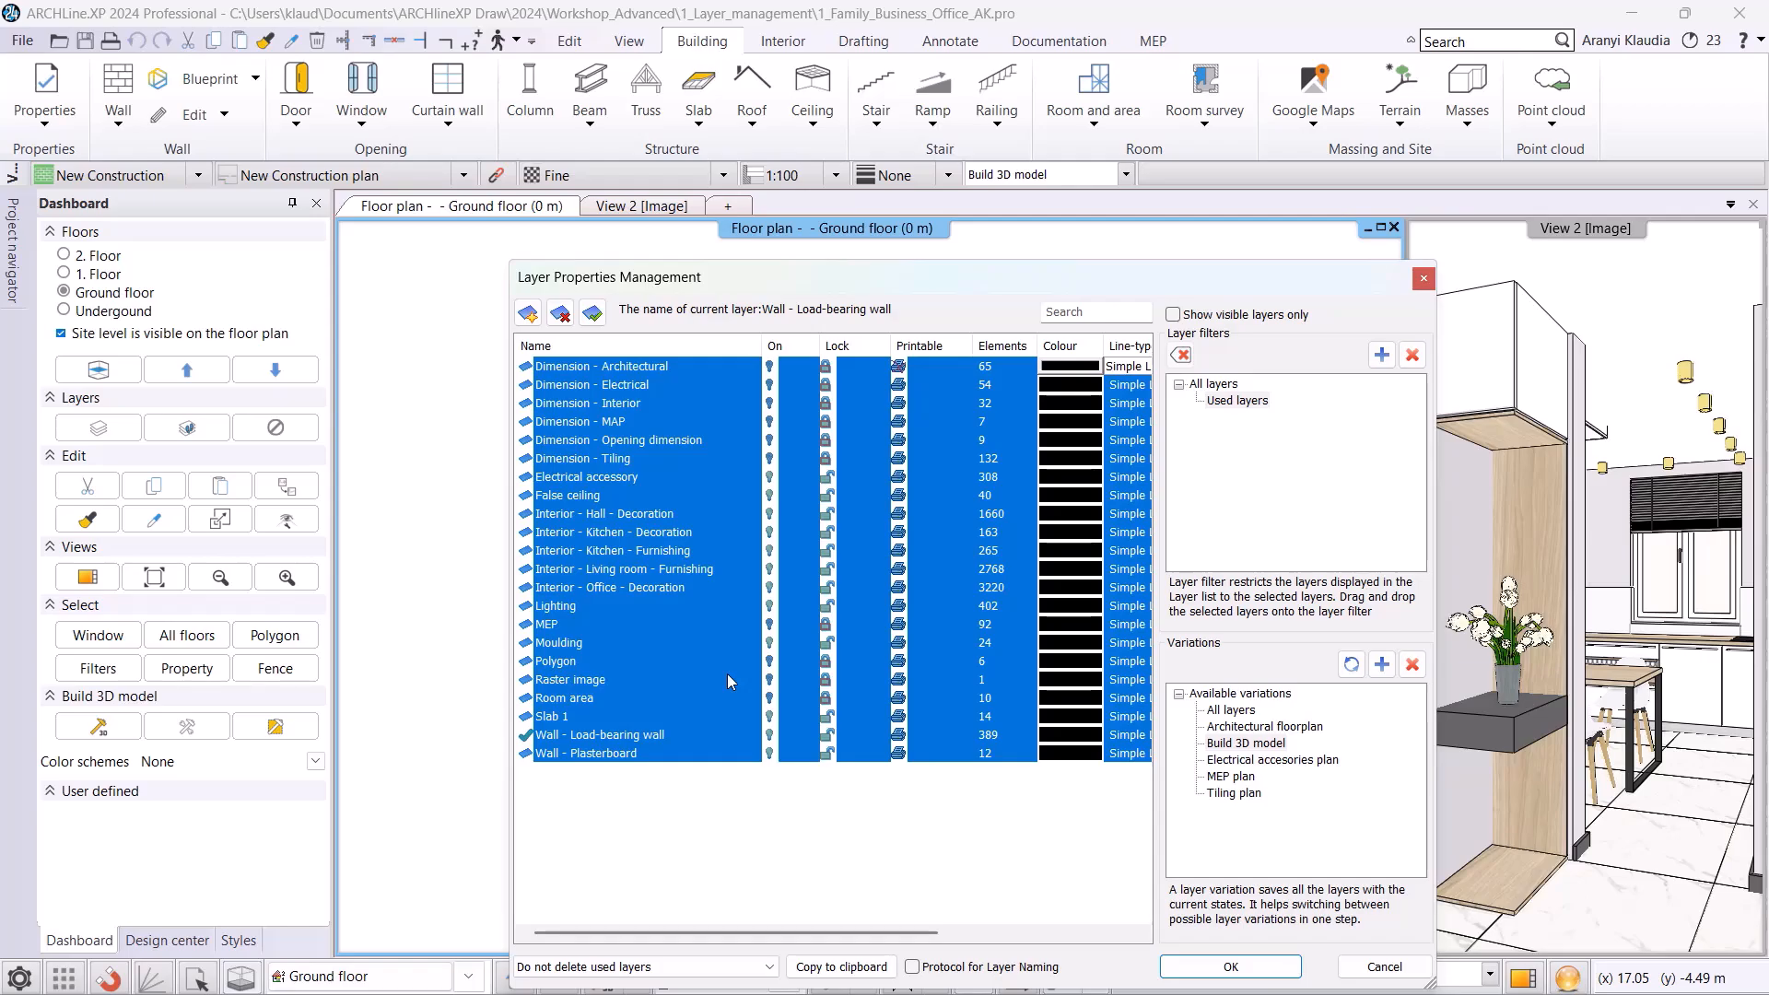
left_click(742, 823)
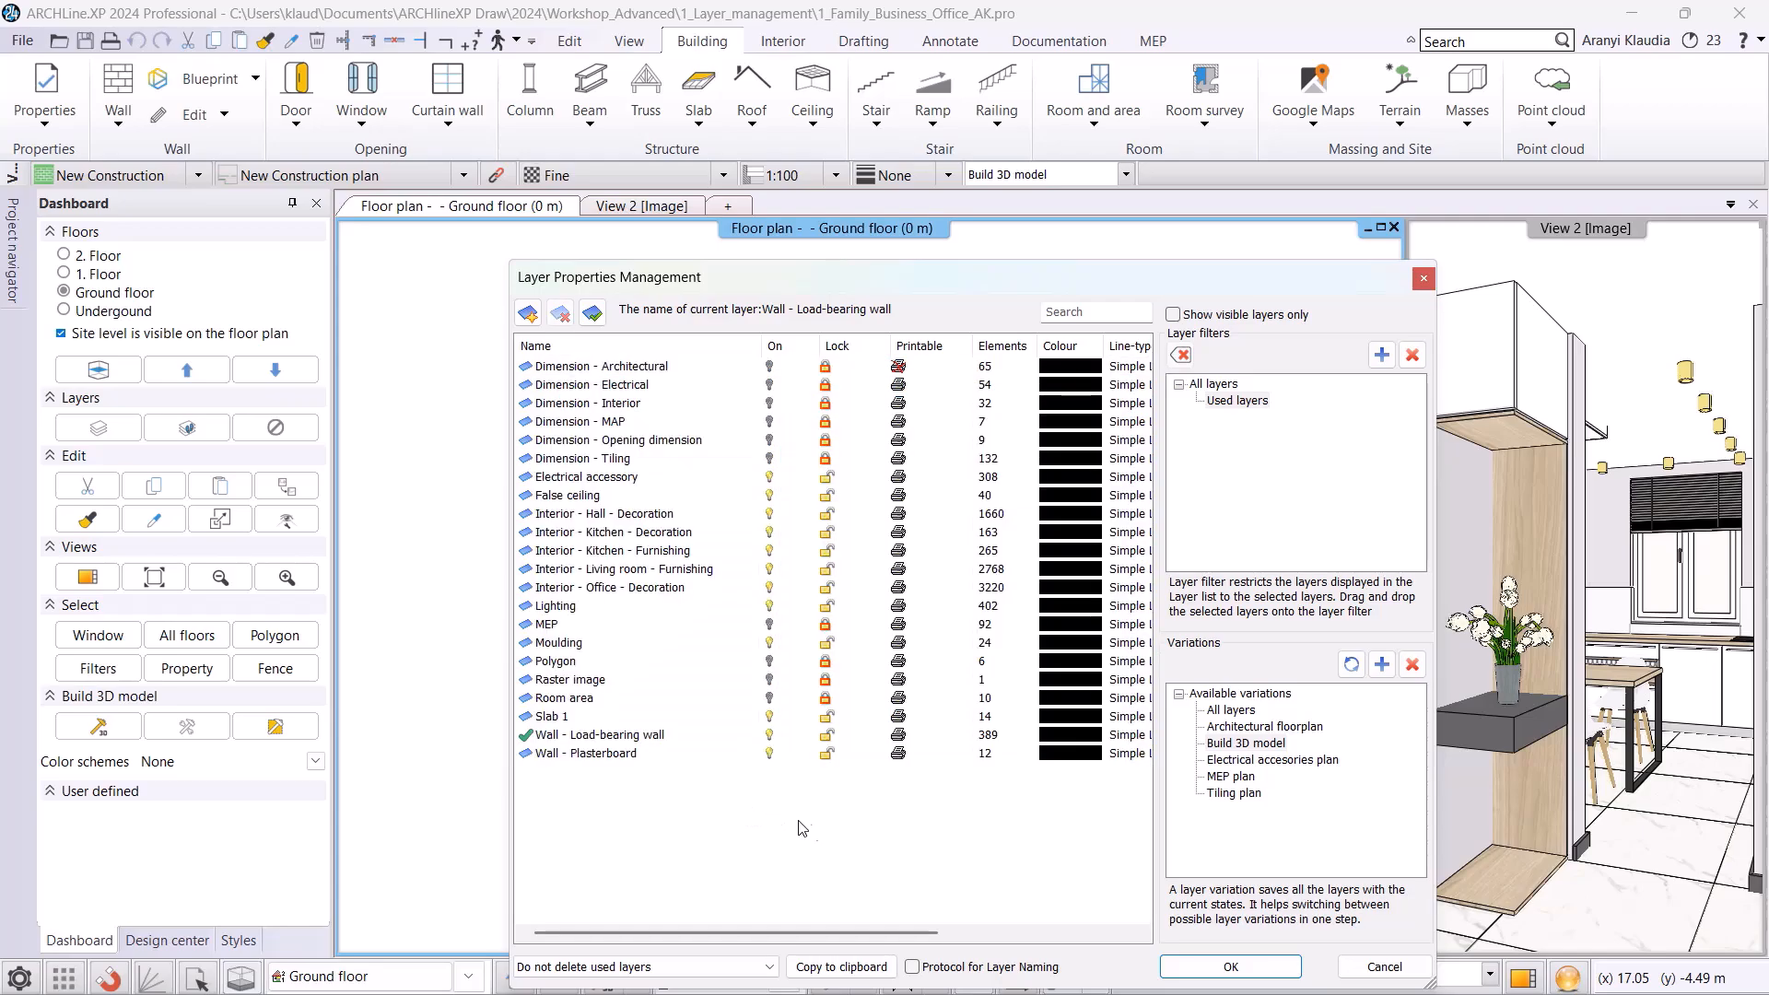
left_click(1221, 966)
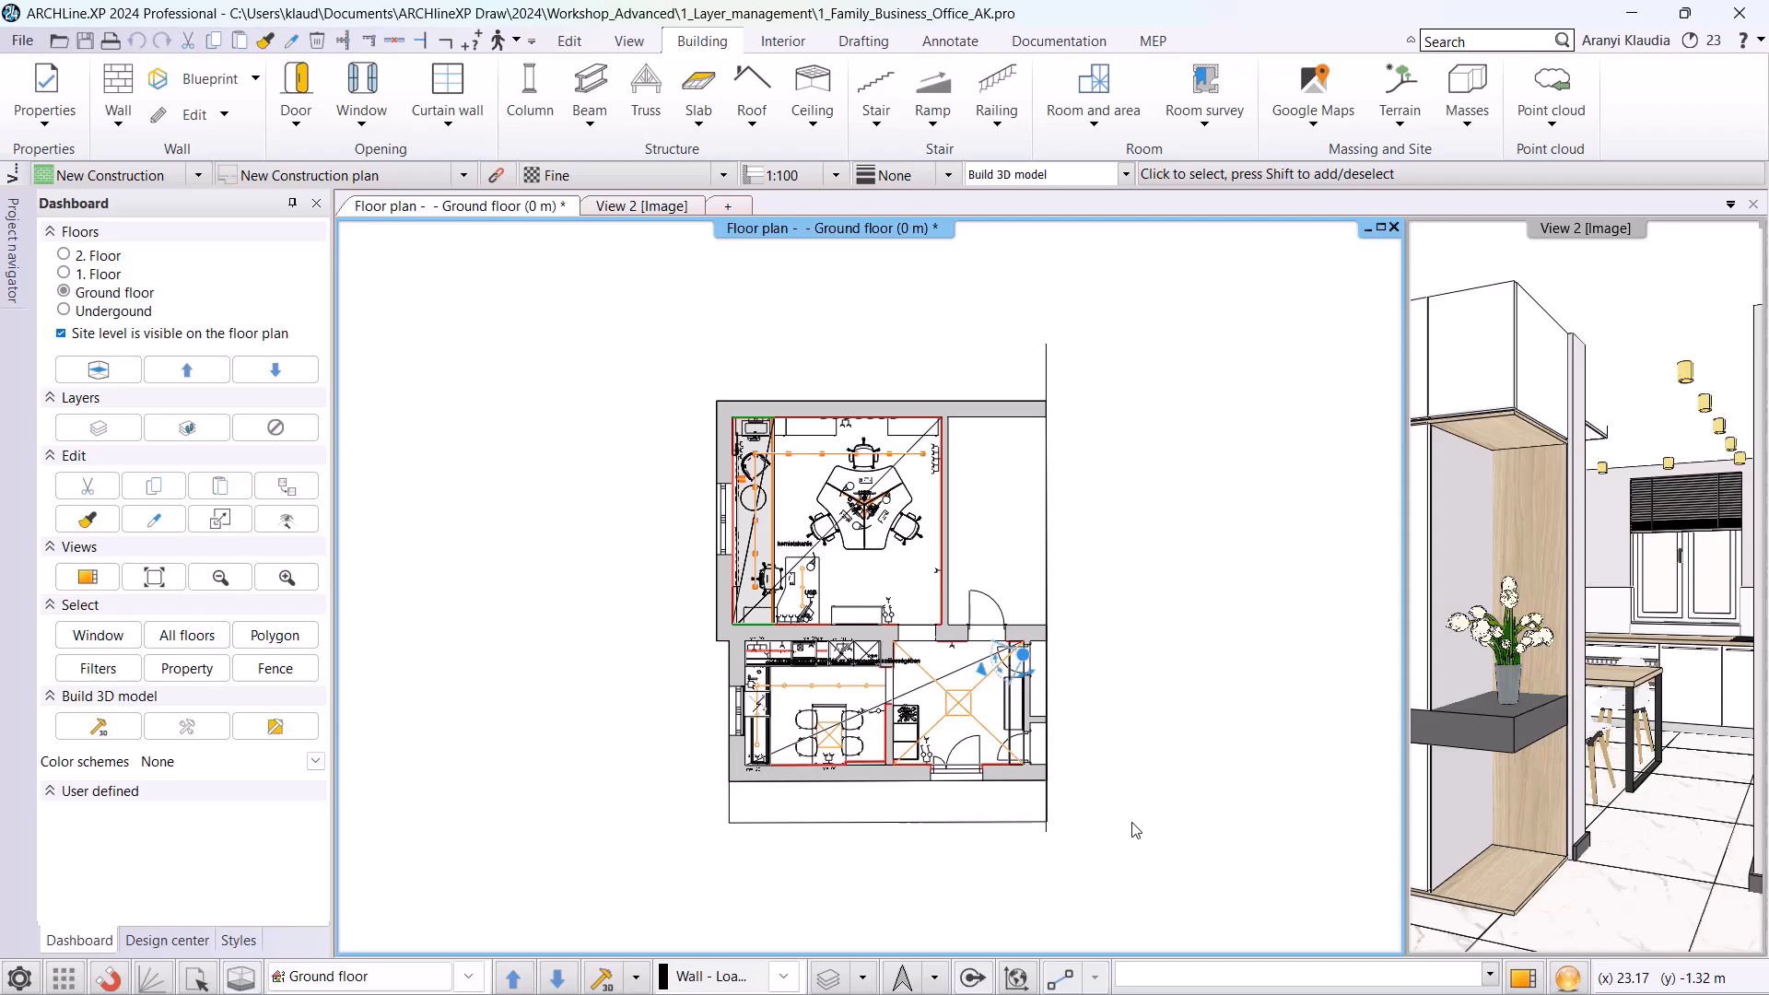
- Use Layer Walk to show only Wall - Load-bearing wall, Wall - Plasterboard and Slab 1, with the 3D view refreshed too
left_click(862, 977)
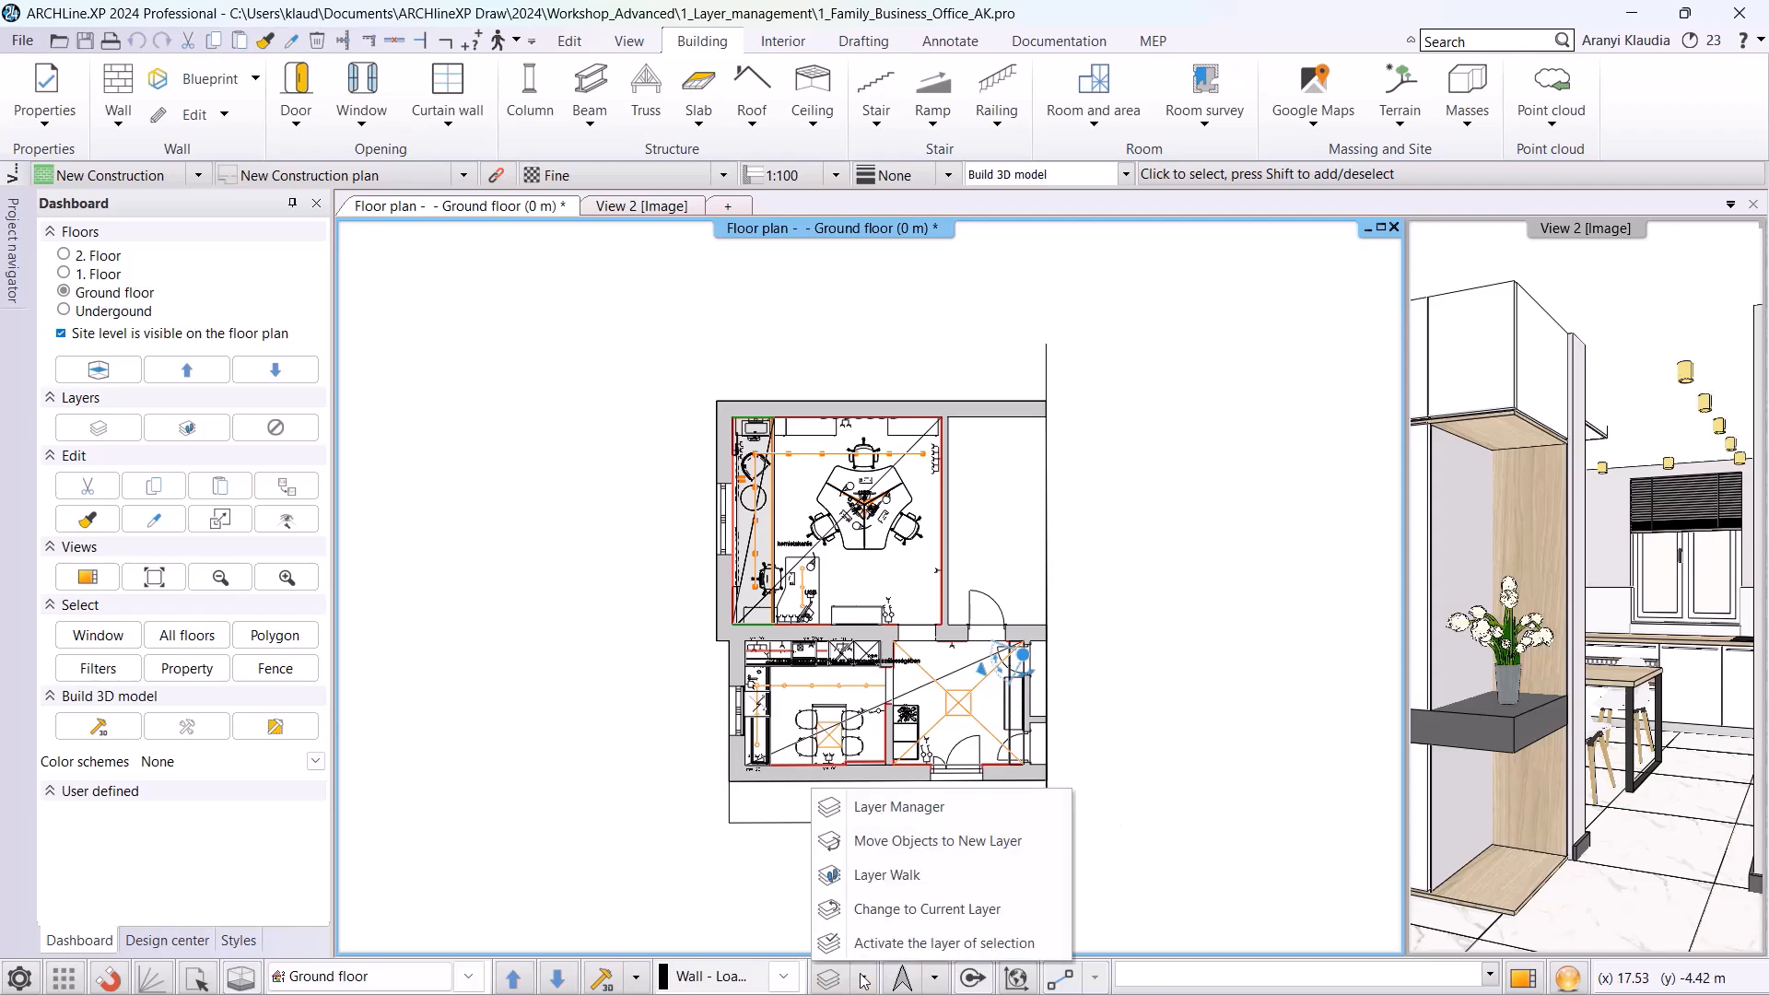
left_click(890, 875)
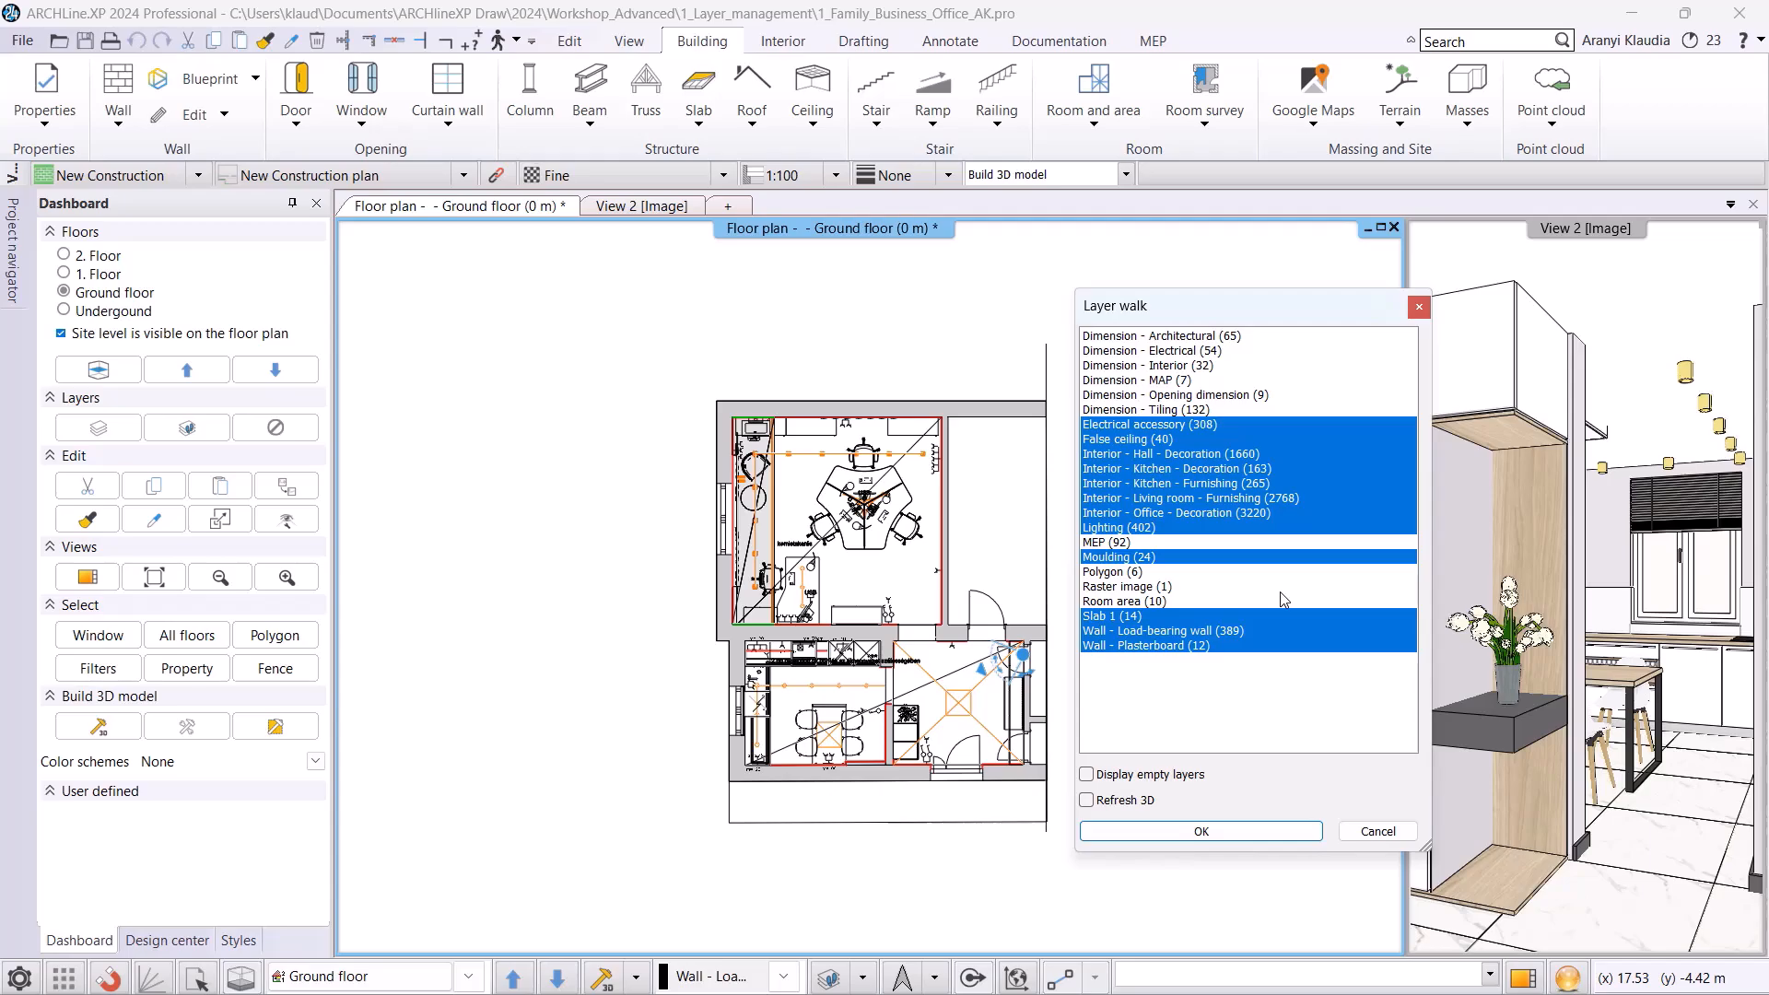
left_click(1184, 632)
left_click(1177, 648, "ctrl")
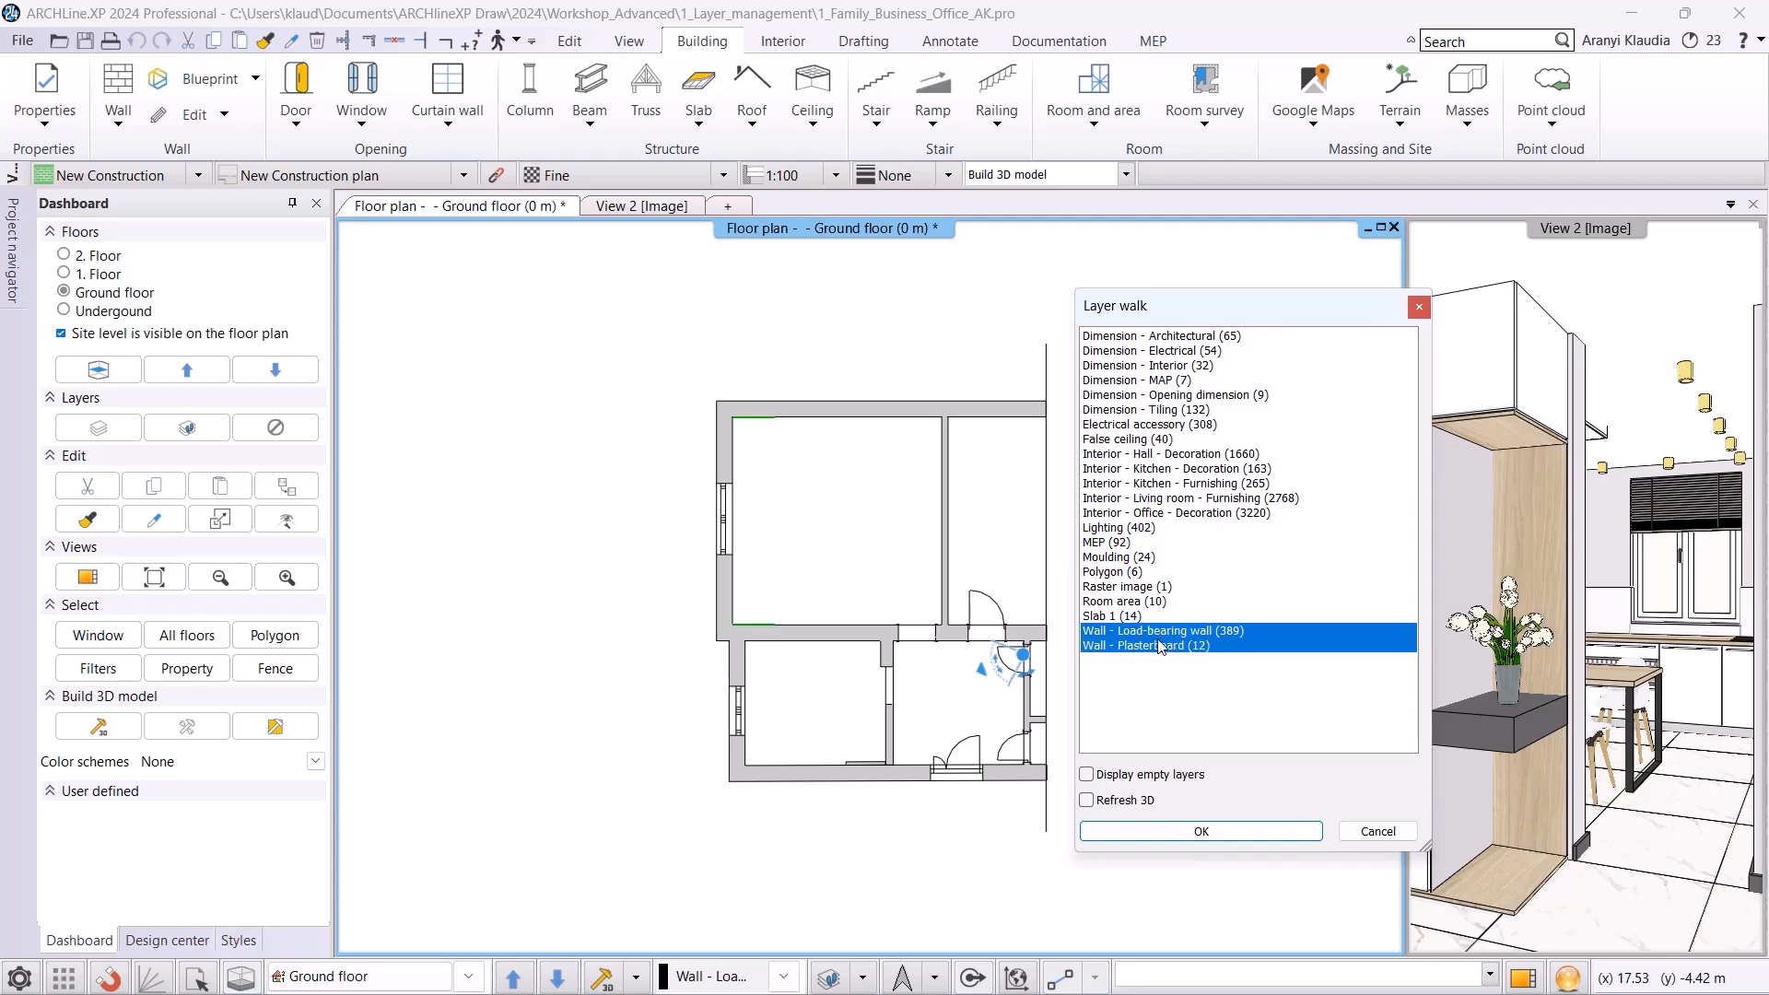
left_click(1120, 617, "ctrl")
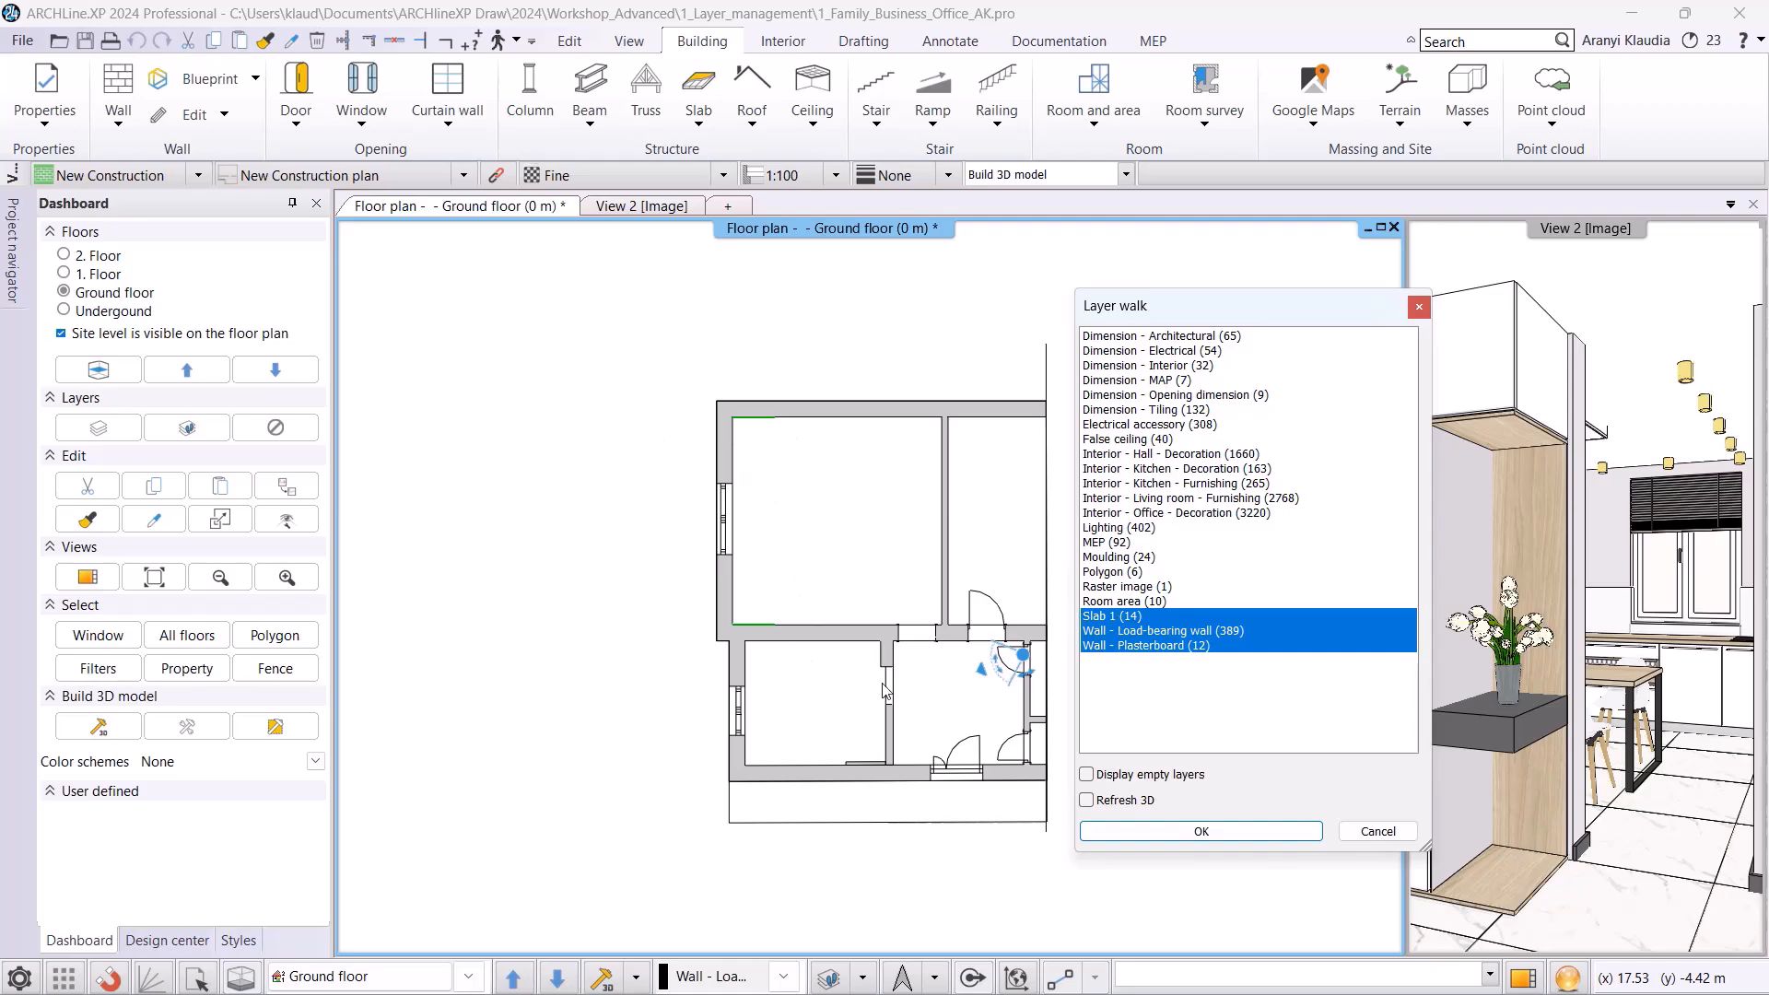
left_click(1087, 801)
left_click(1153, 832)
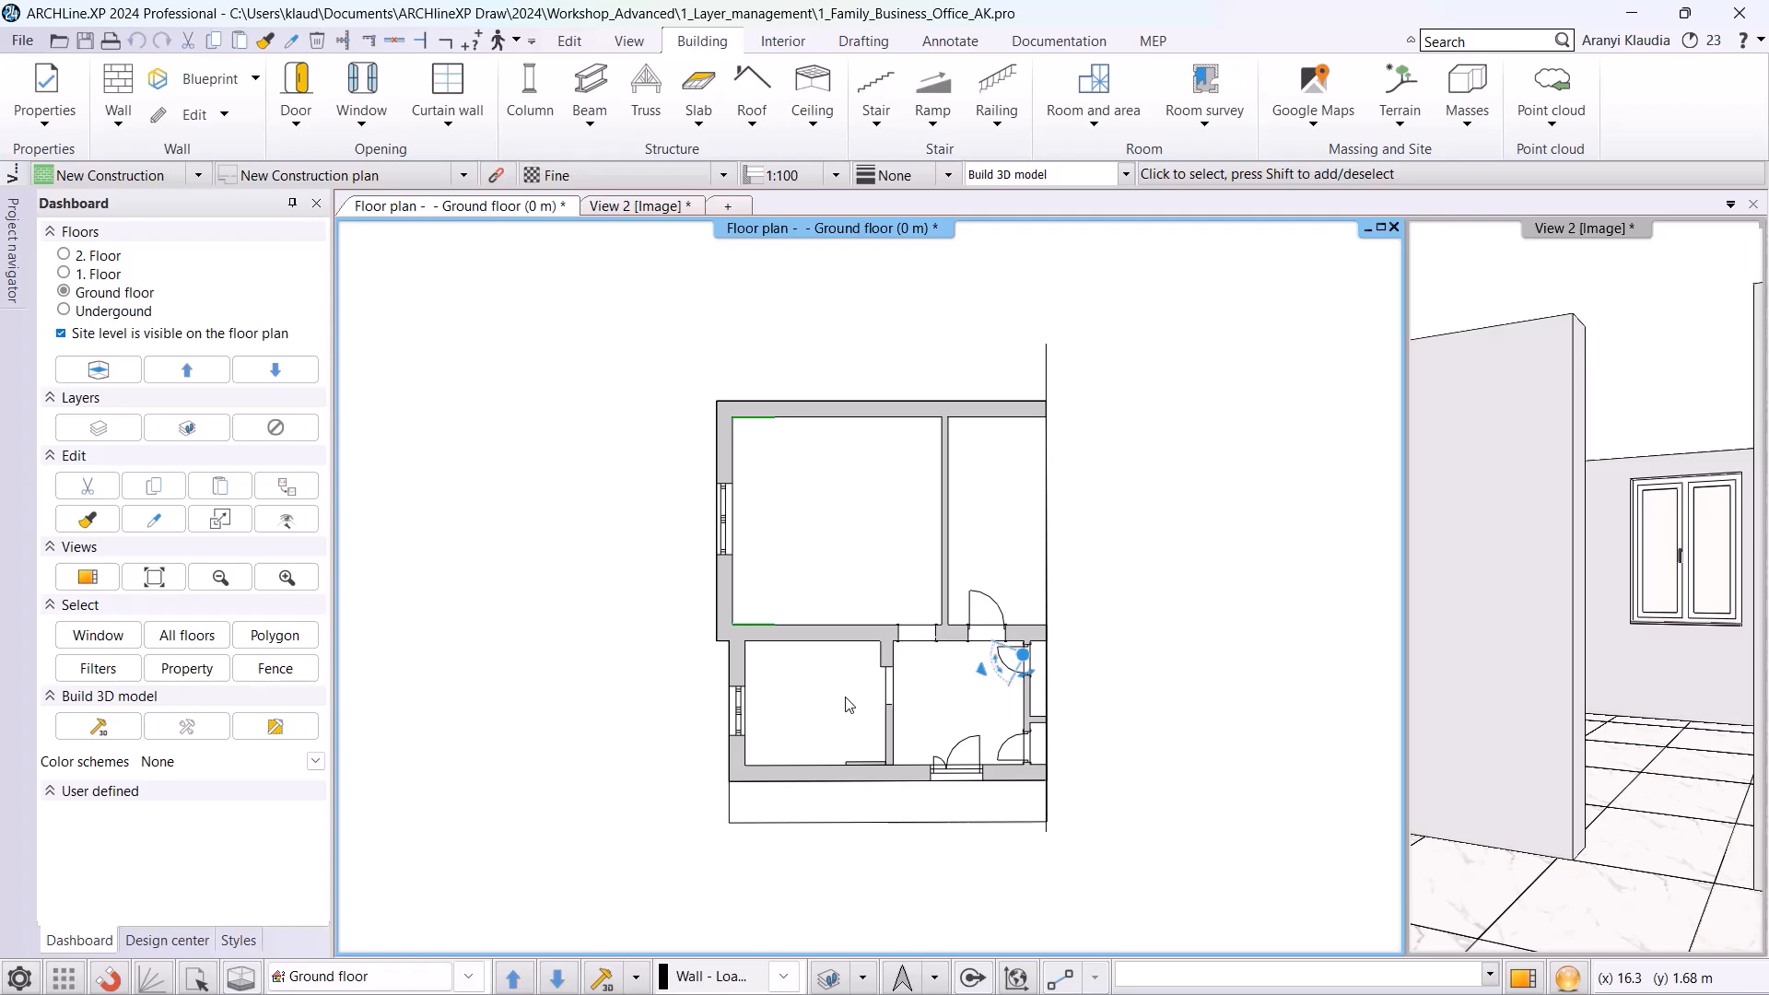
- Make Slab 1 the current layer in the layer manager
left_click(864, 977)
left_click(894, 807)
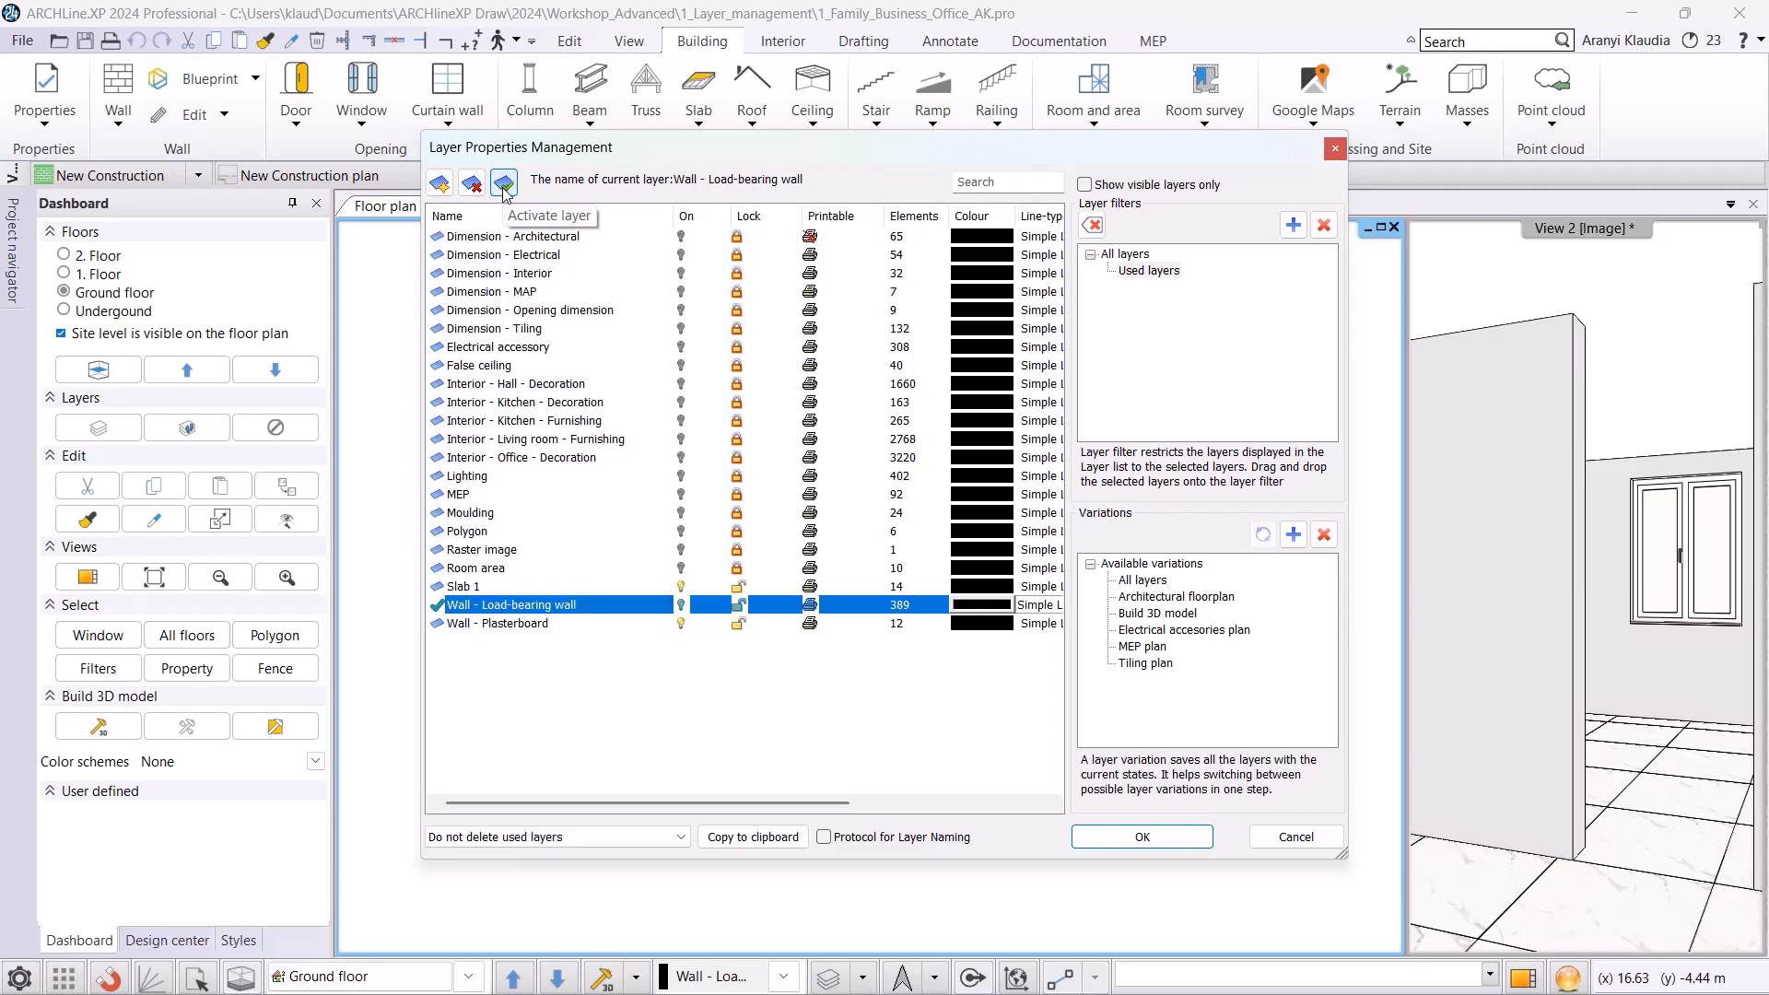
left_click(481, 591)
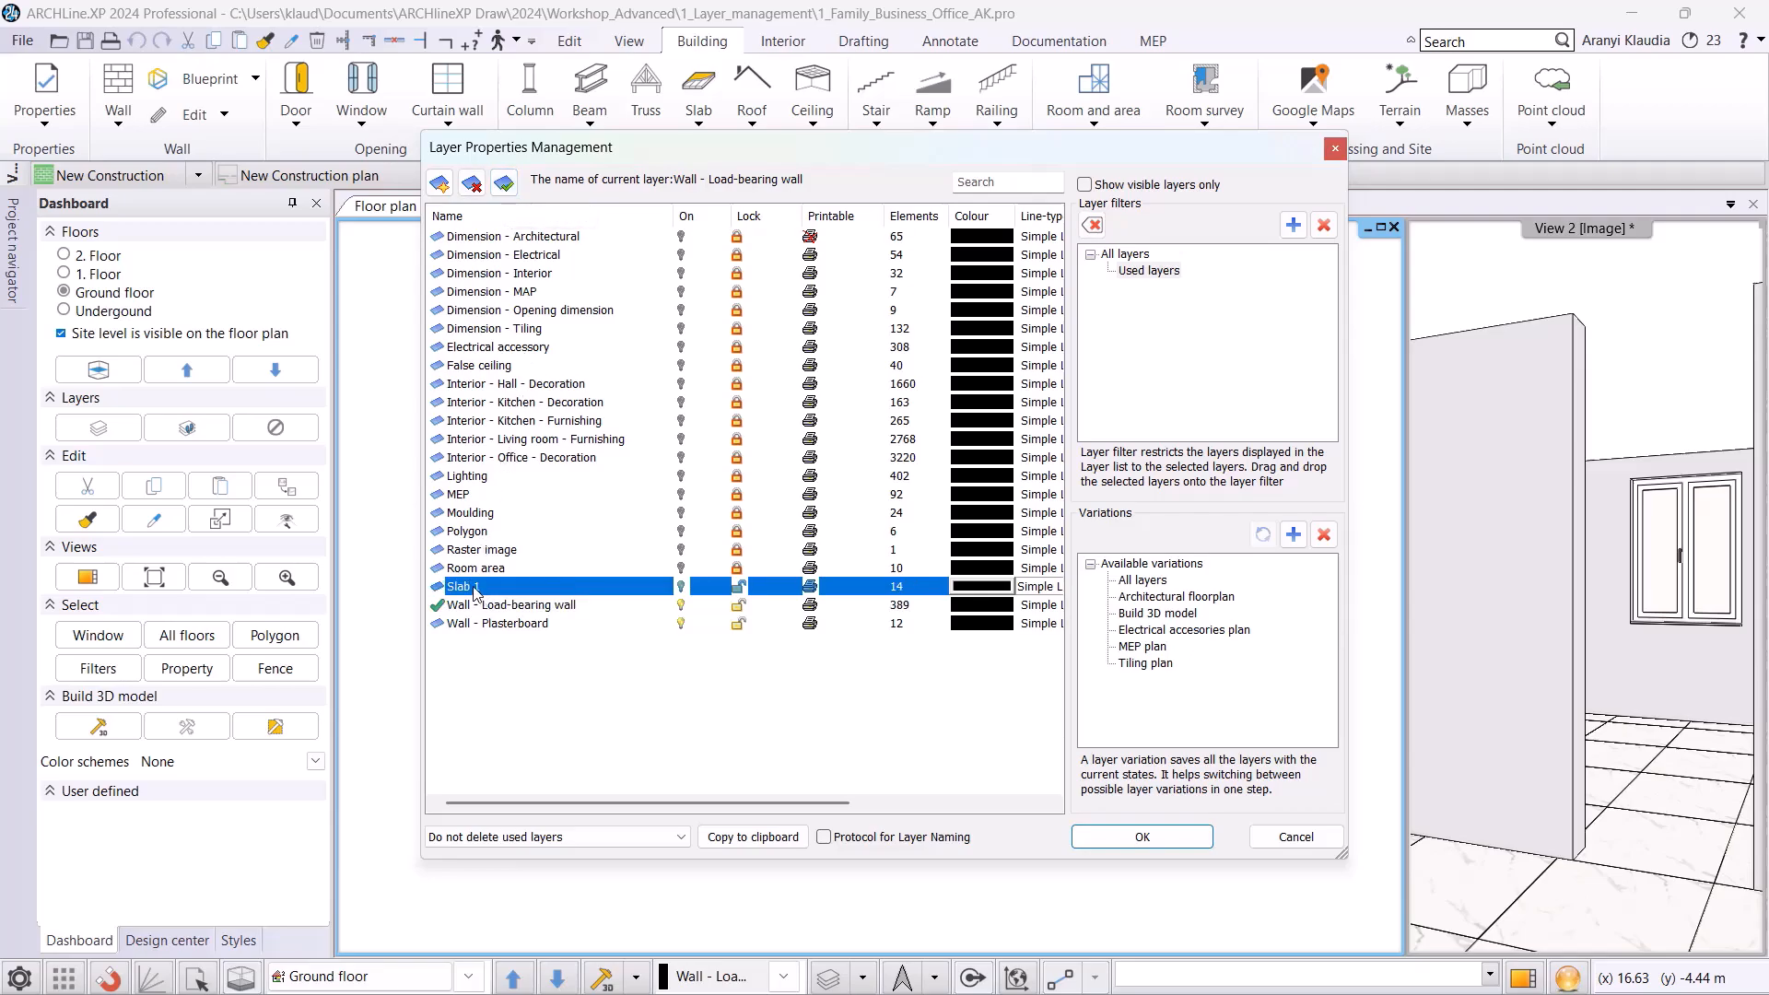
left_click(505, 183)
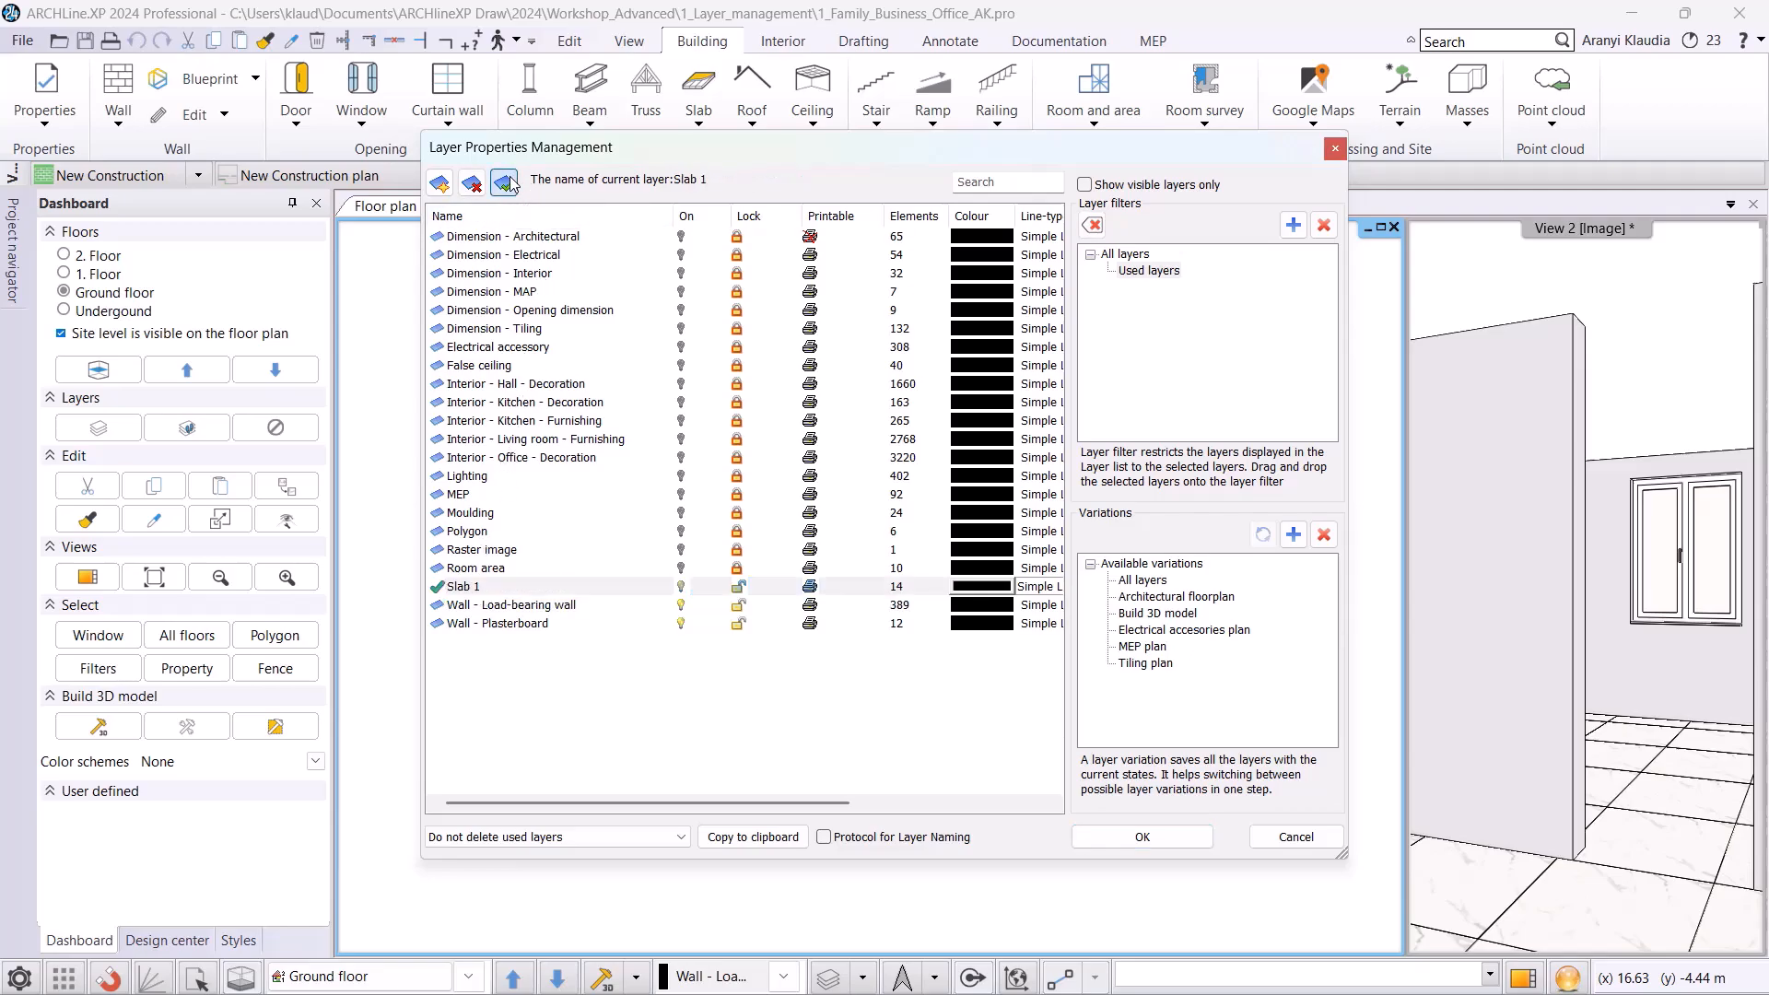
- Lock the Wall - Load-bearing wall and Wall - Plasterboard layers and apply the layer settings
left_click(744, 610)
left_click(744, 610)
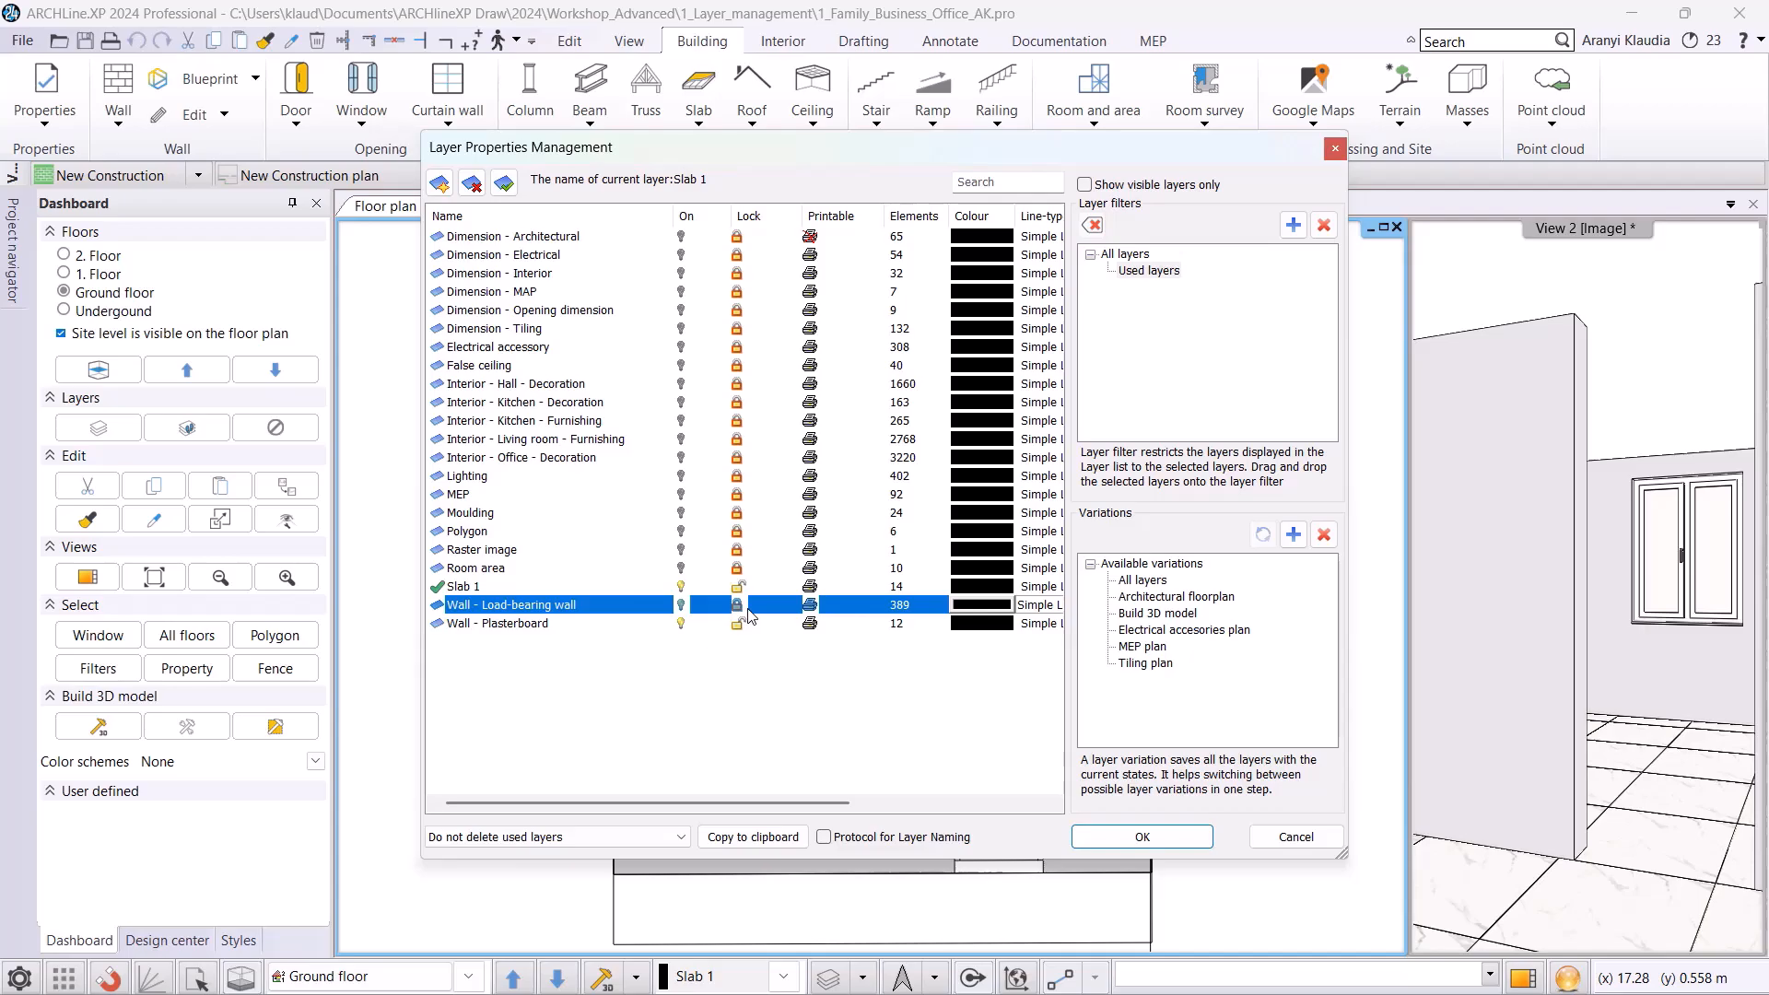
left_click(747, 626)
left_click(747, 627)
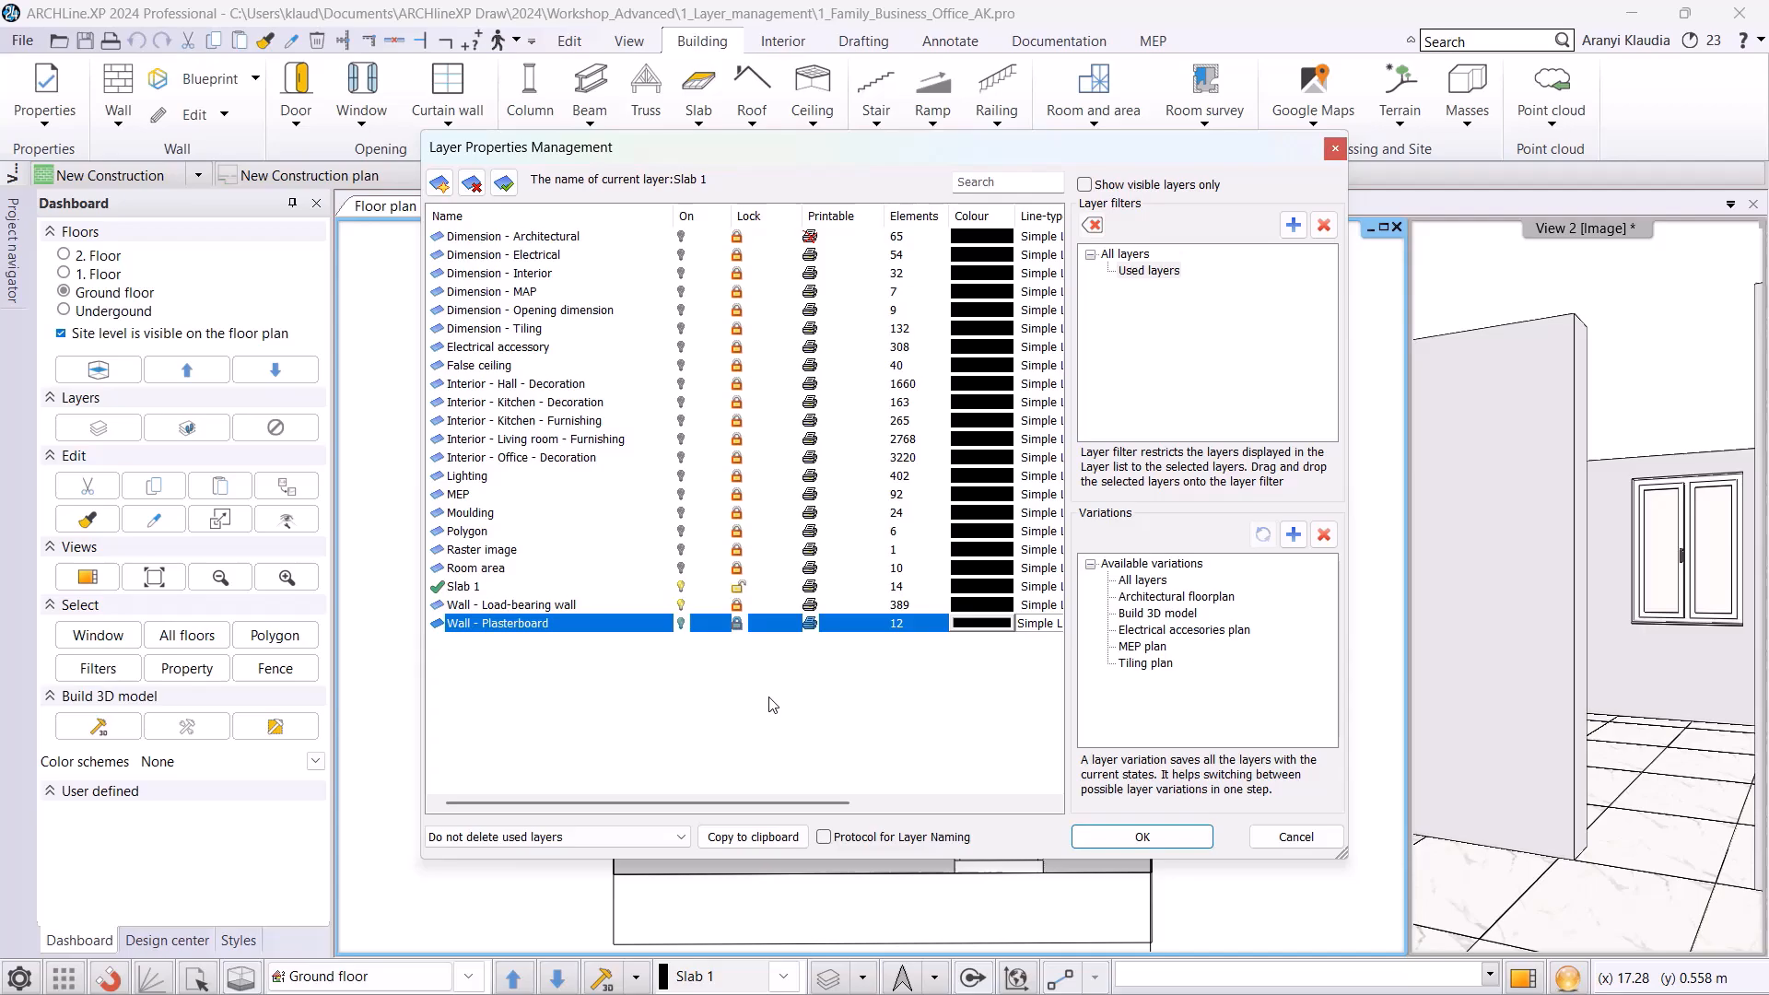
left_click(1114, 842)
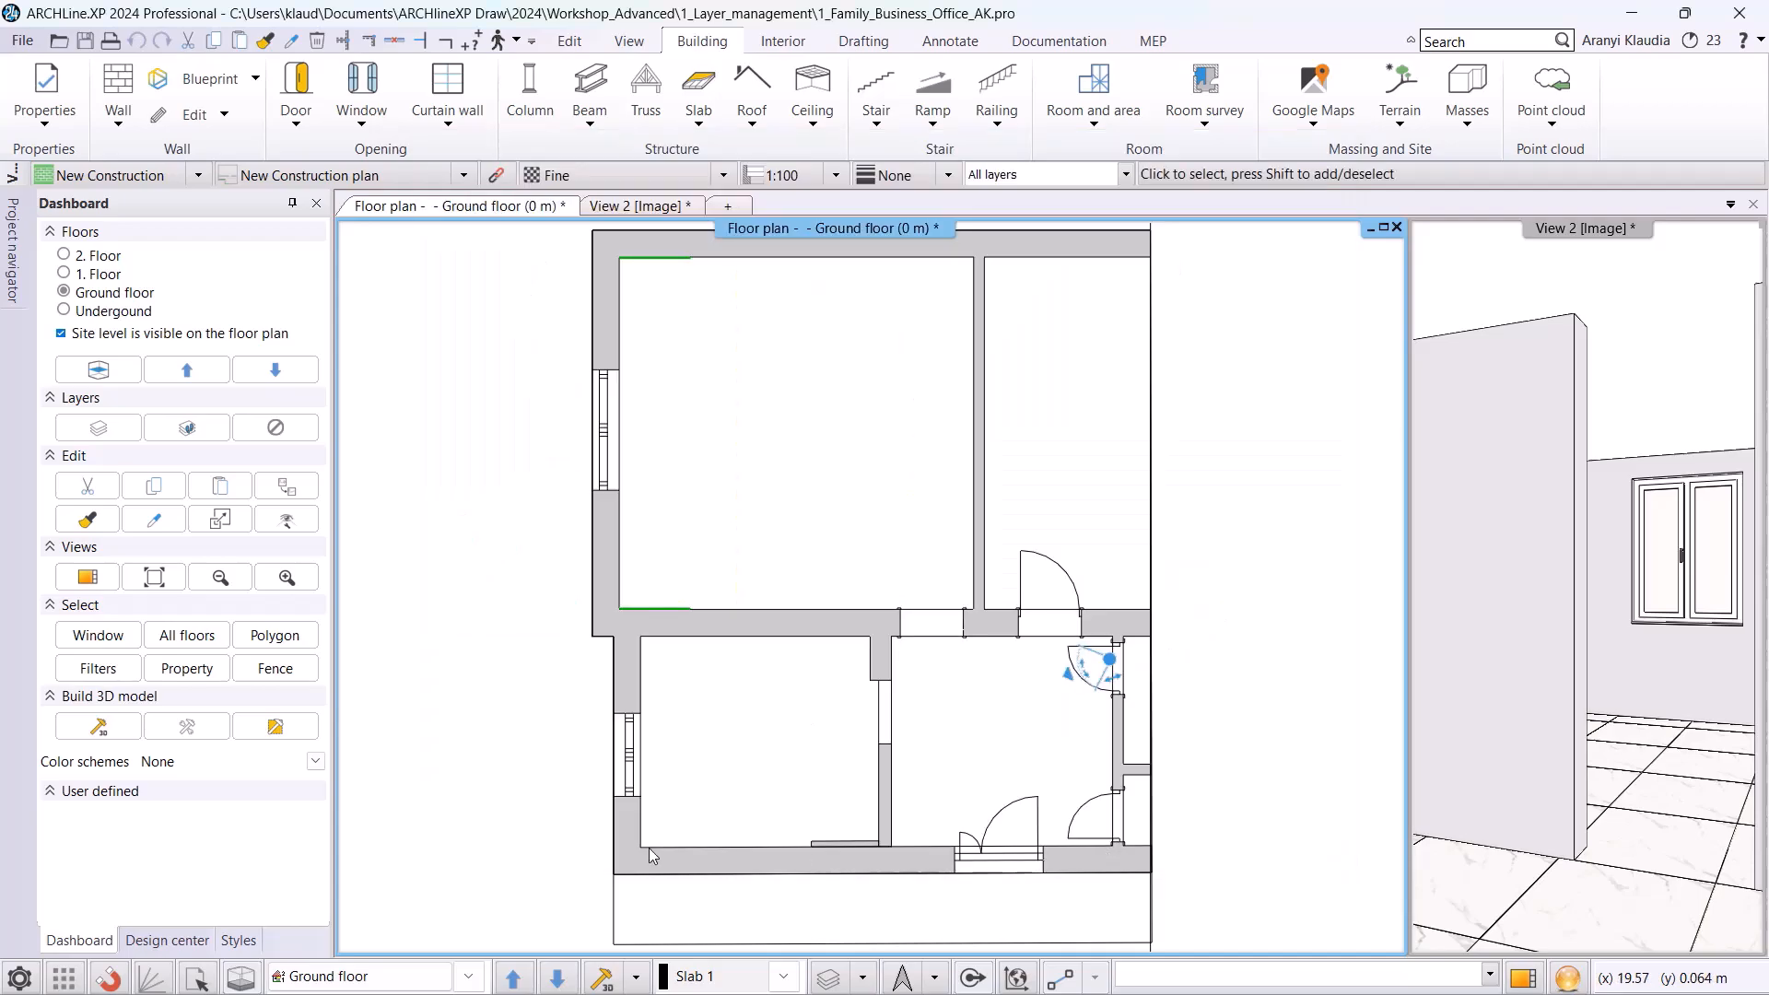
- Rebuild the 3D model and try to select the locked interior wall beside the large room on the floor plan
left_click(606, 977)
left_click(956, 398)
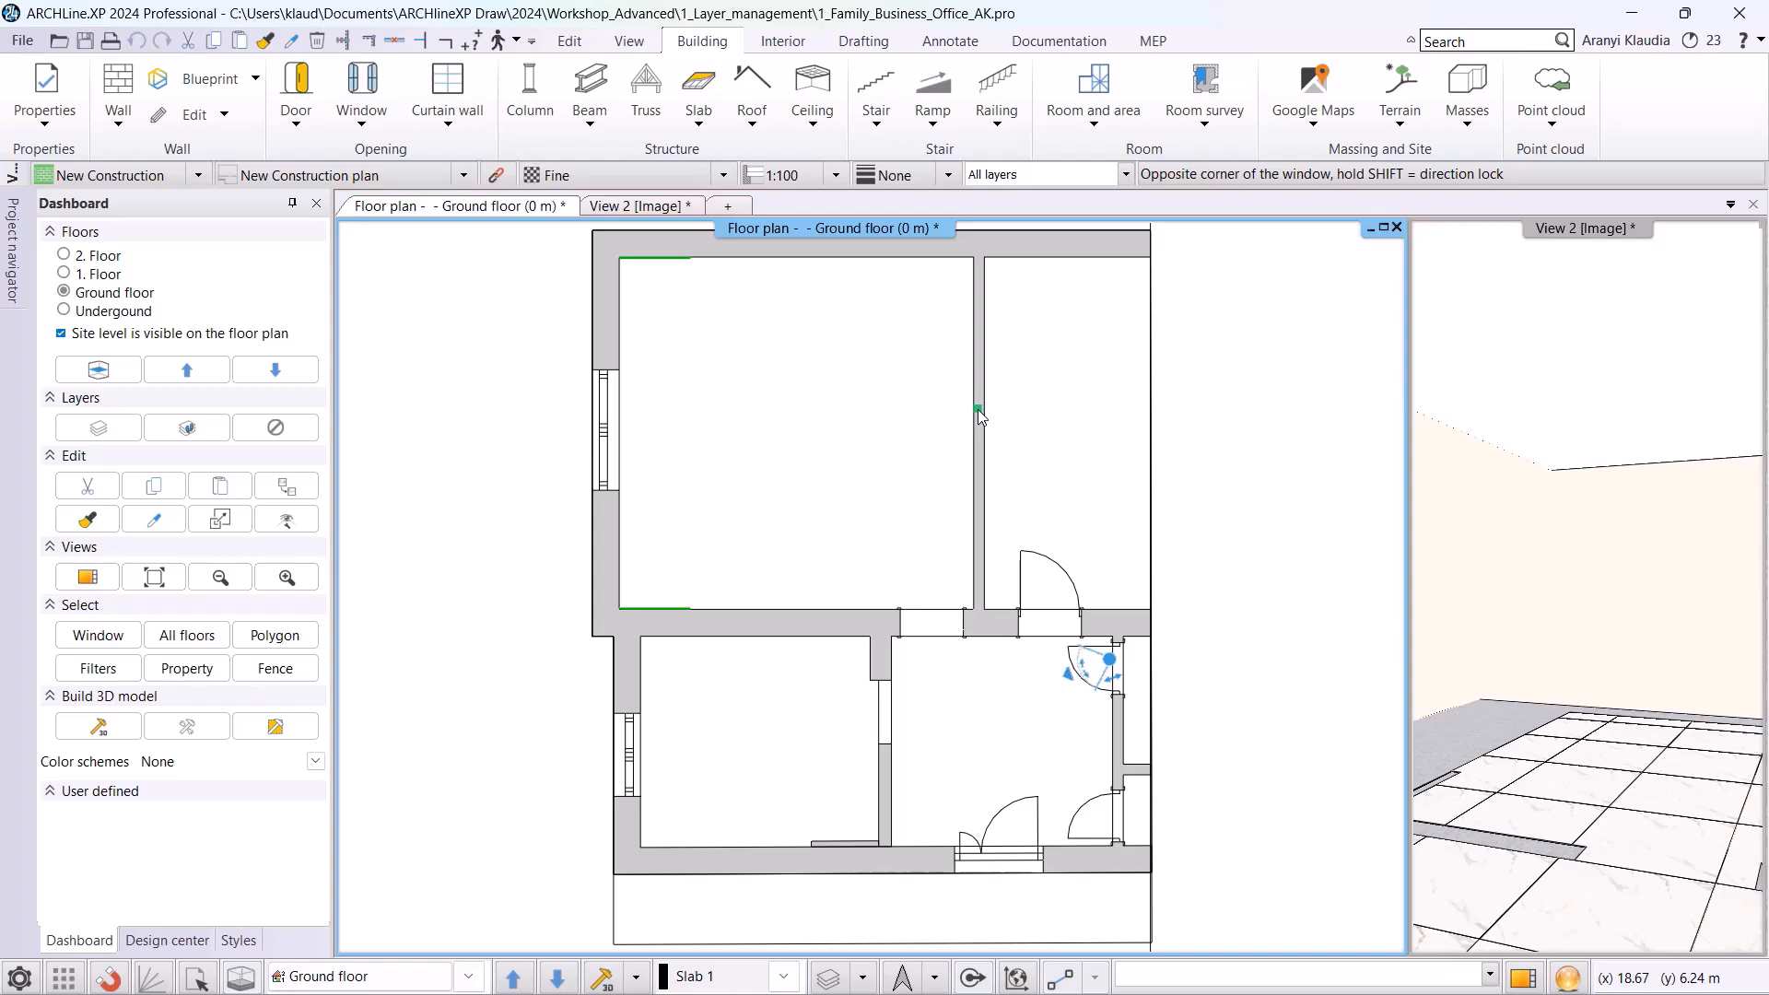
key("Escape")
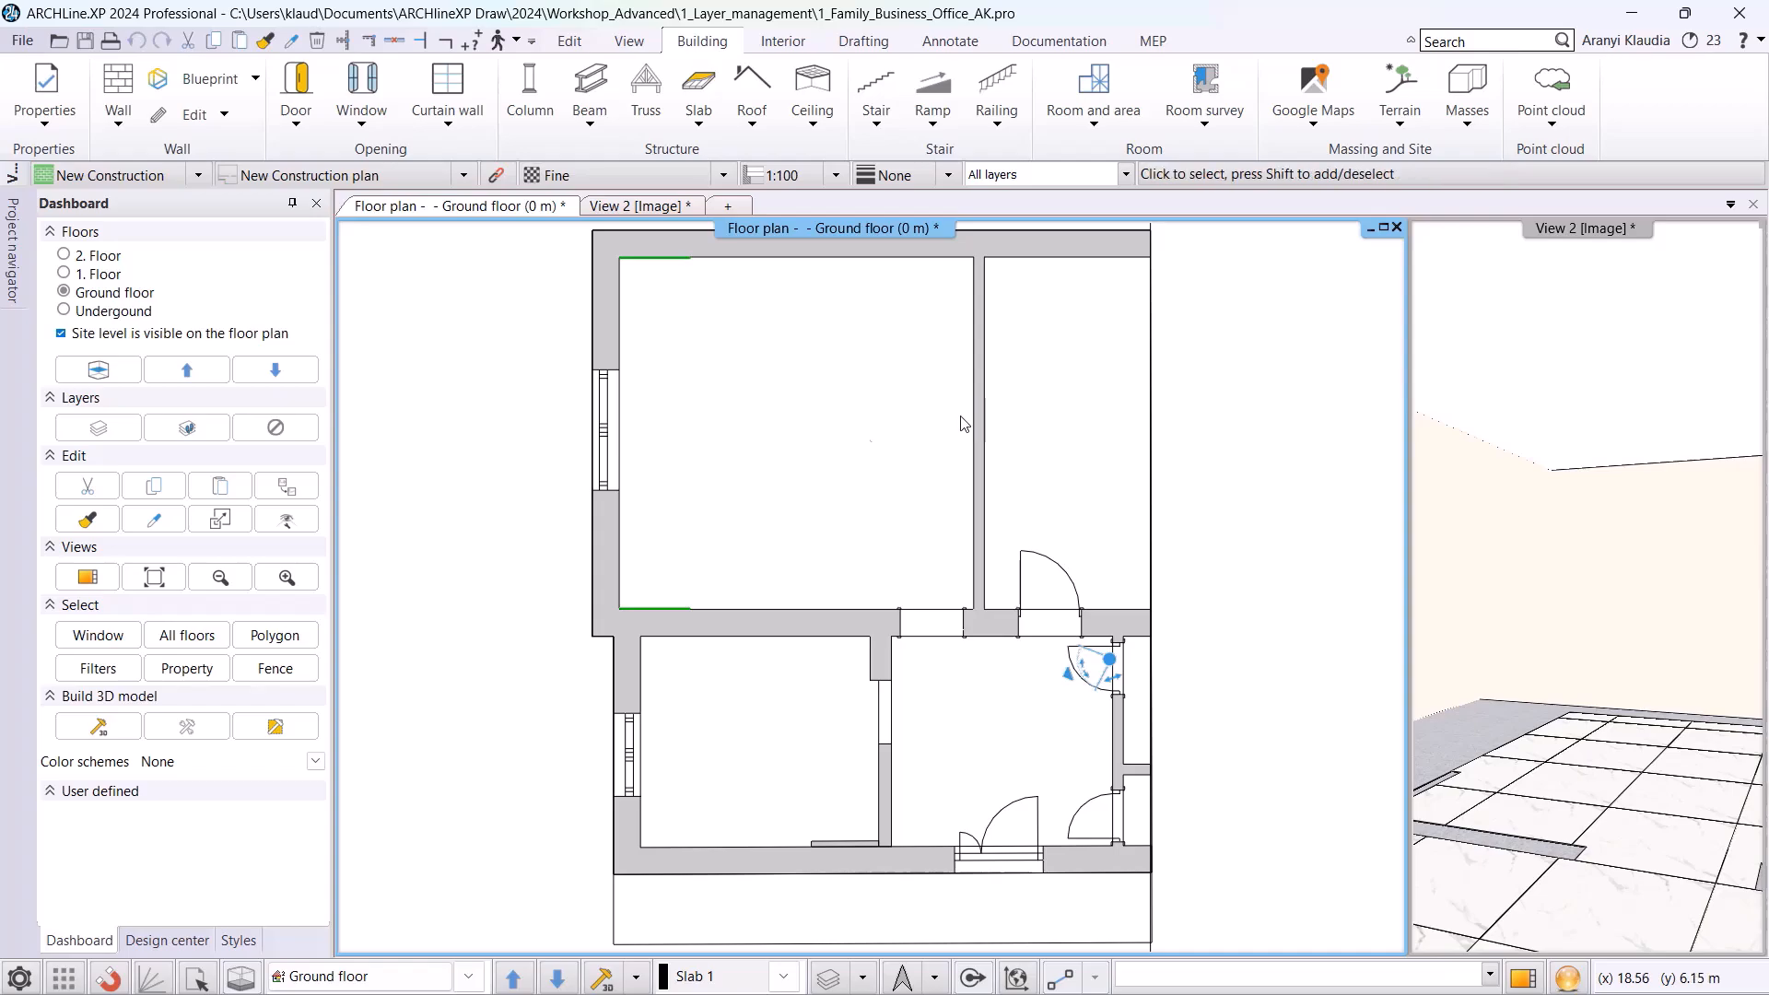
- Draw a diagonal line about 7.04 m long across the large room between its opposite corners, and delete it again
left_click(859, 43)
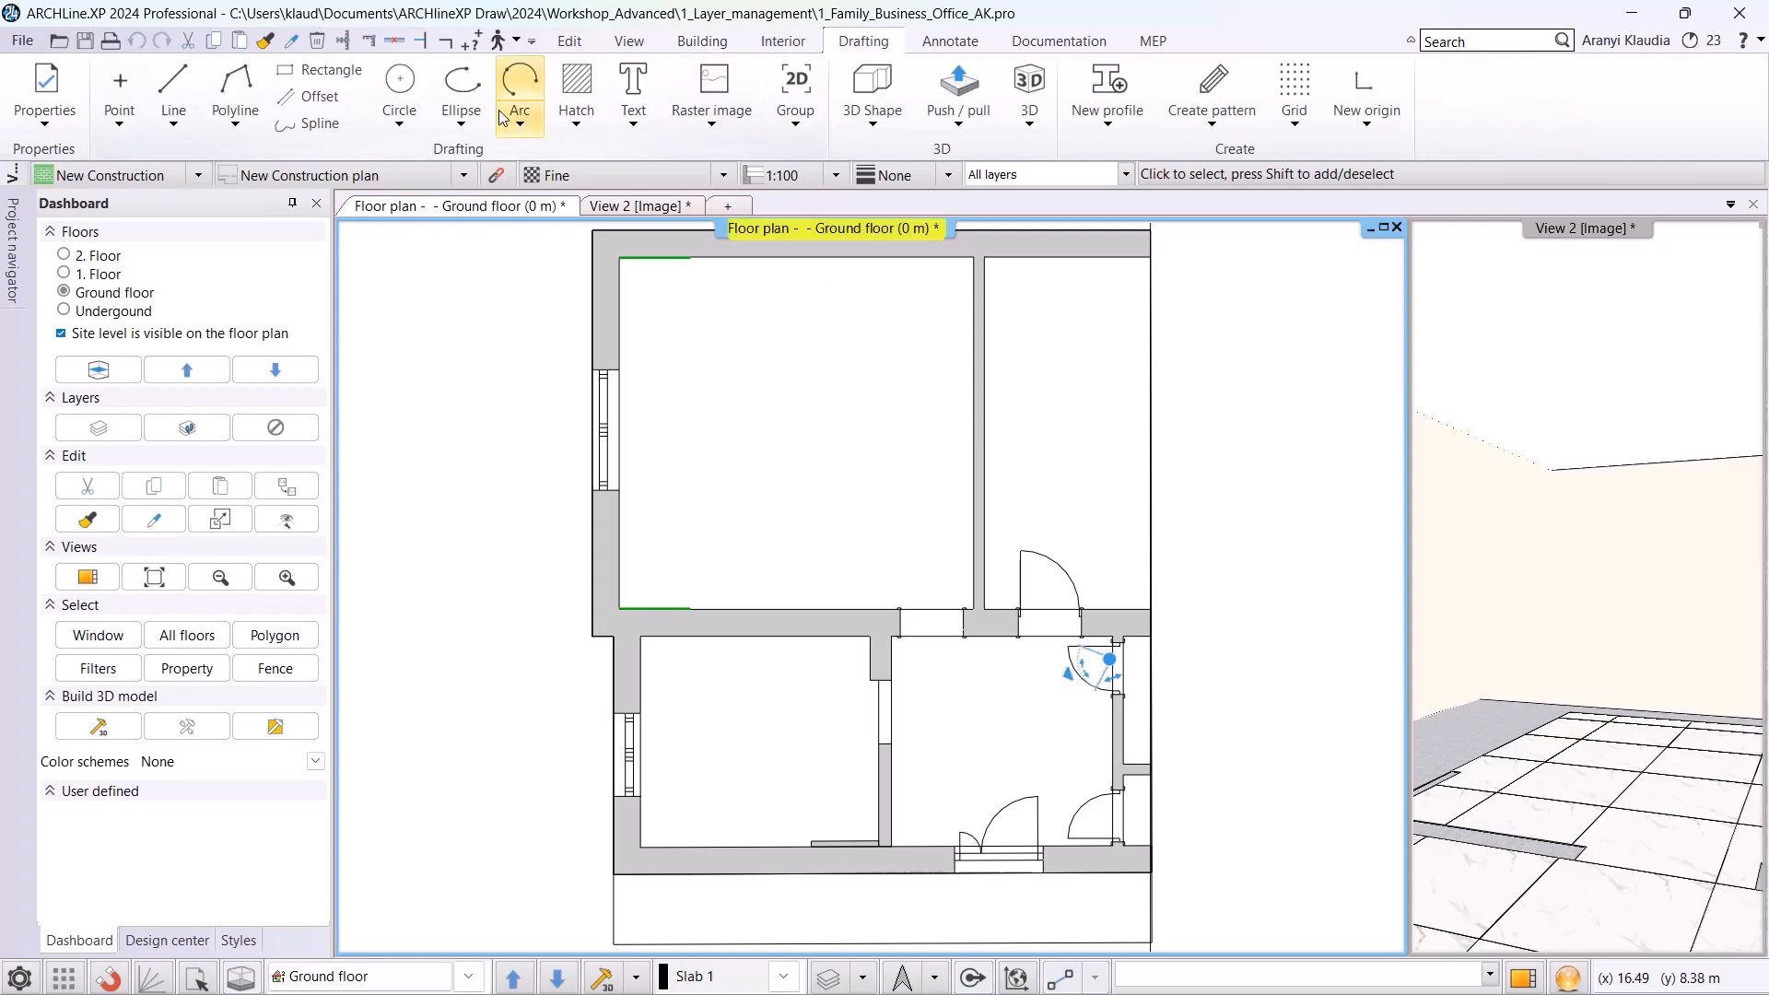
left_click(173, 88)
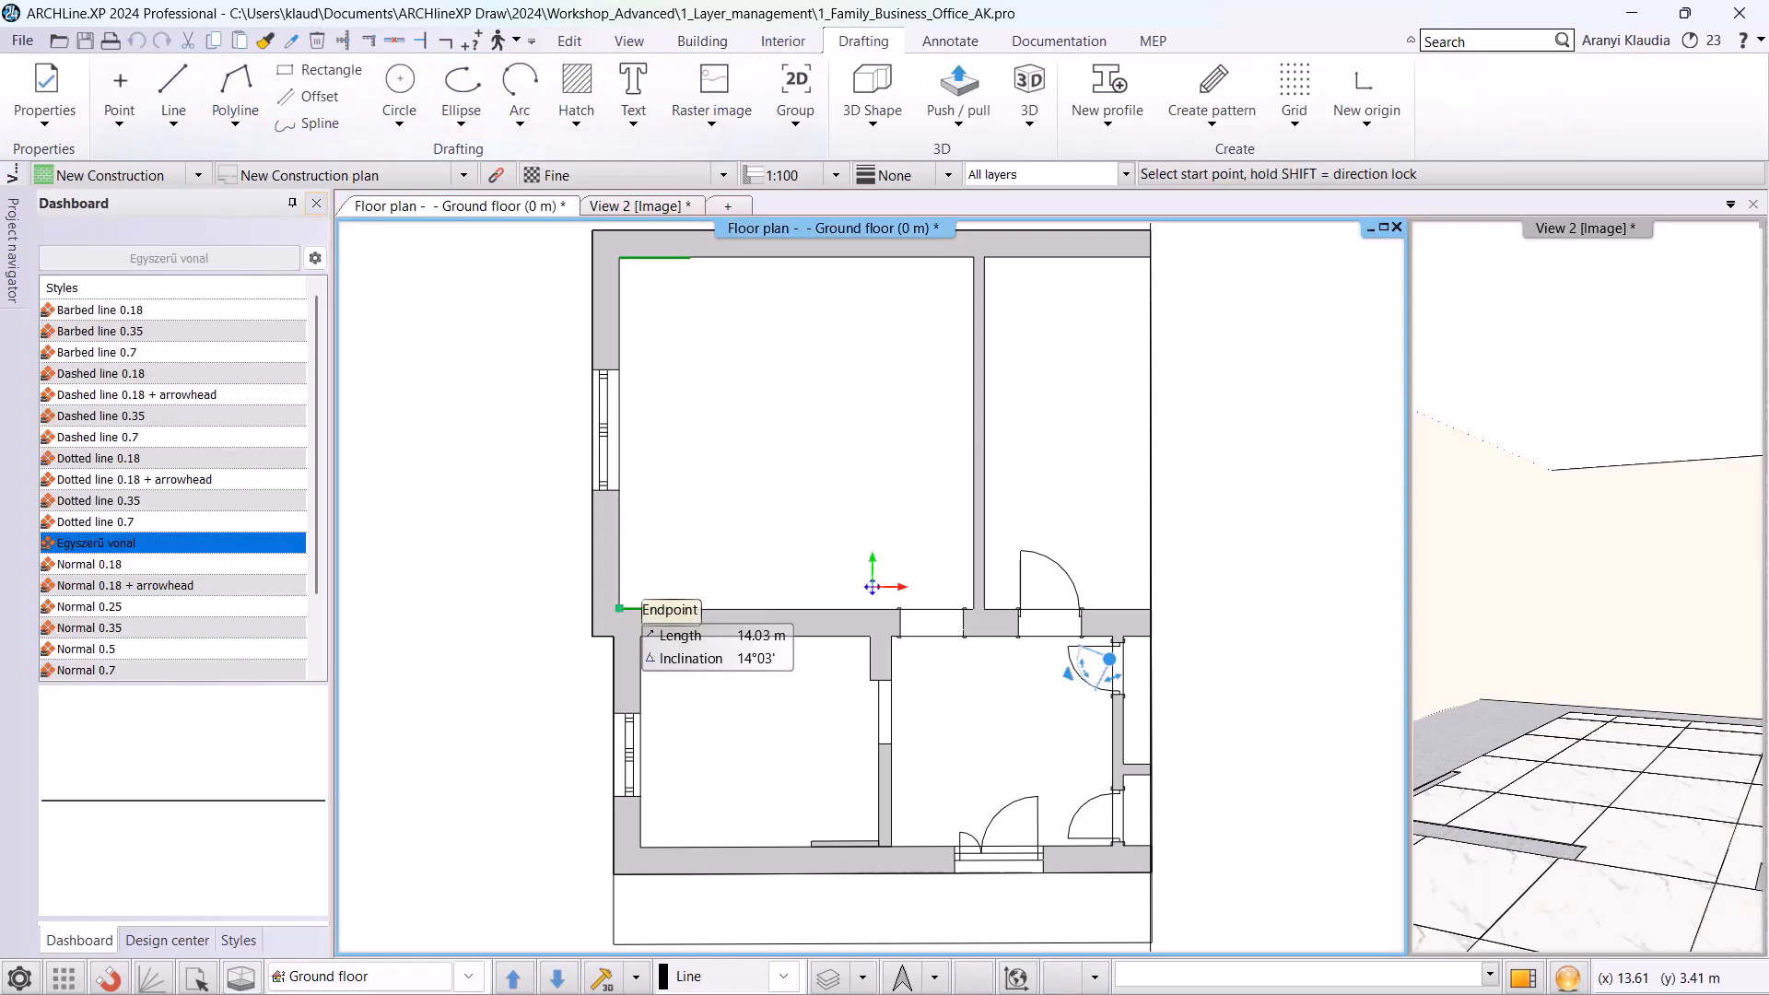
left_click(619, 608)
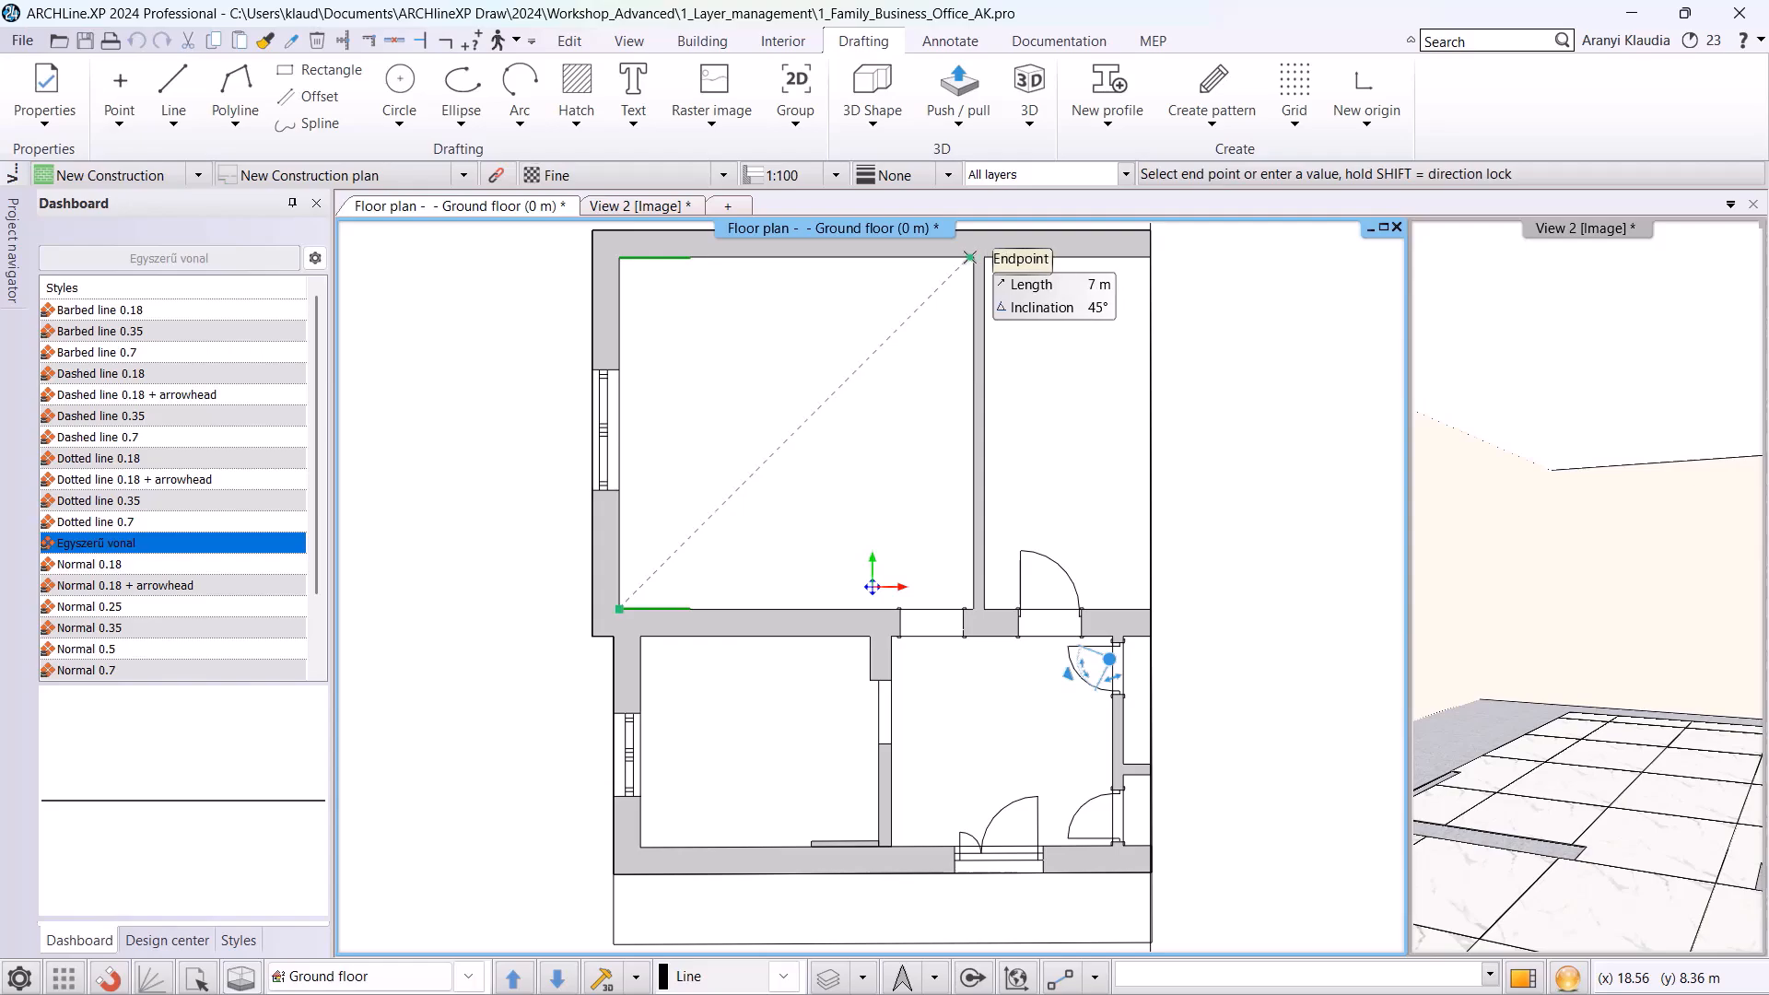
left_click(972, 257)
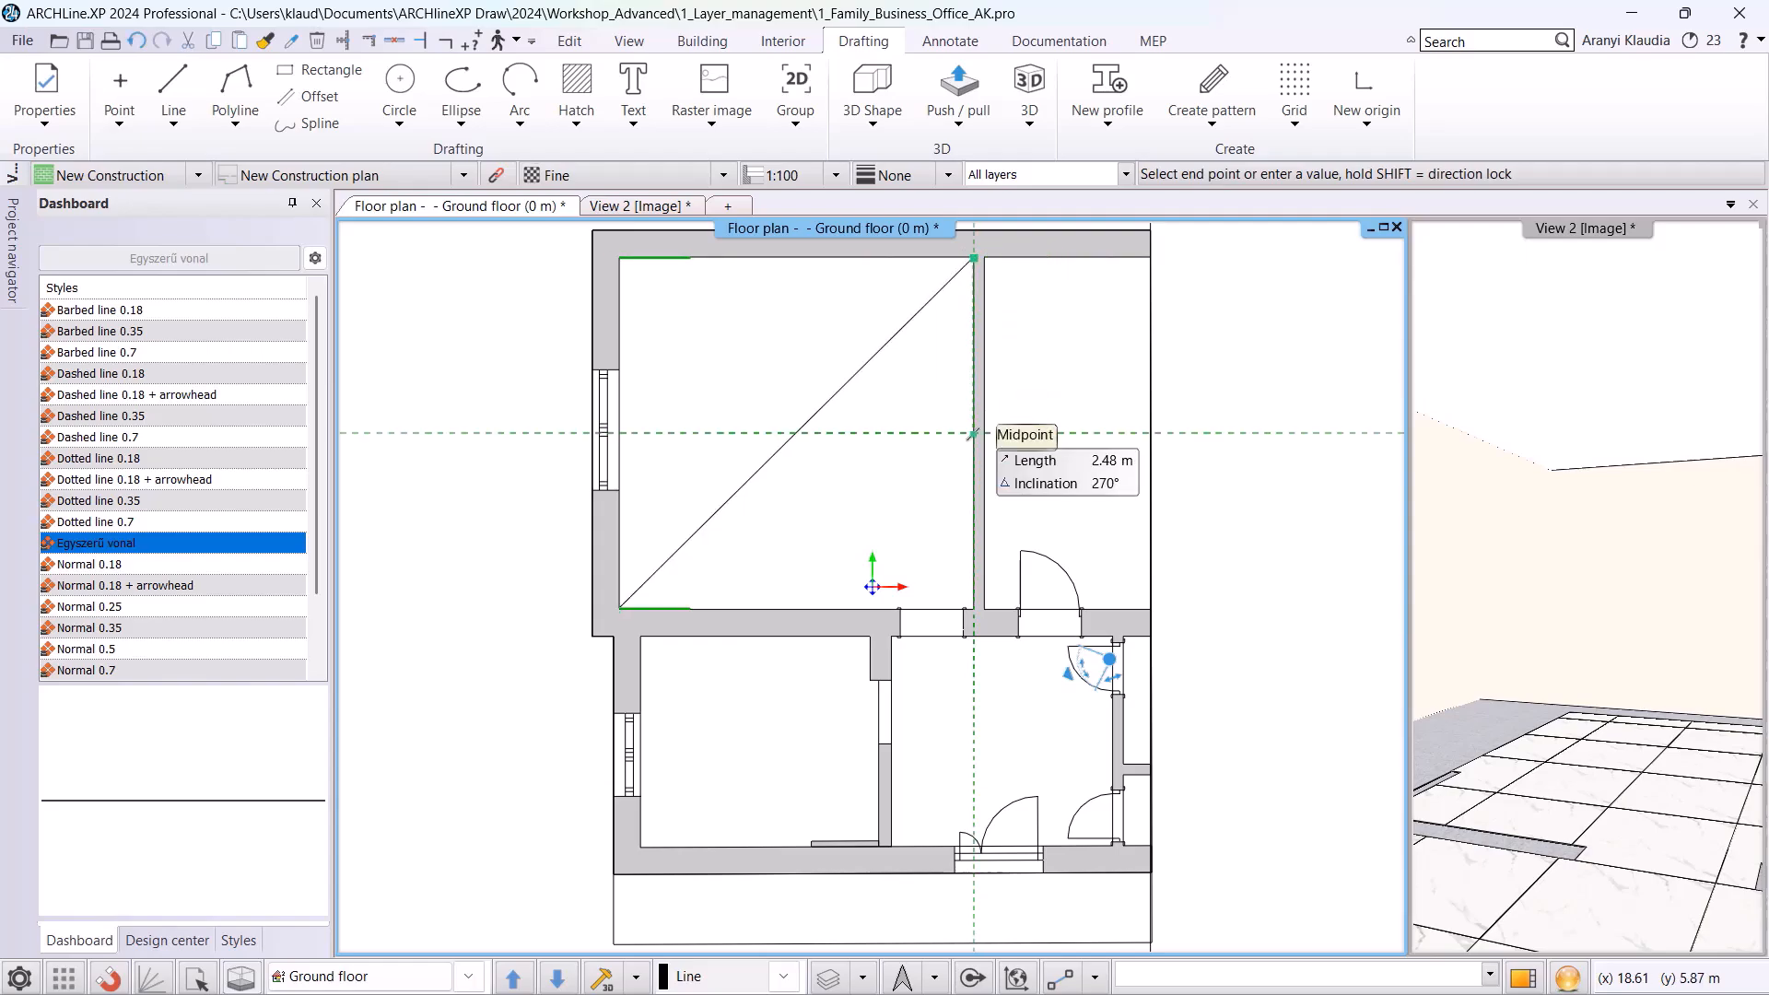
key("Escape")
left_click(861, 370)
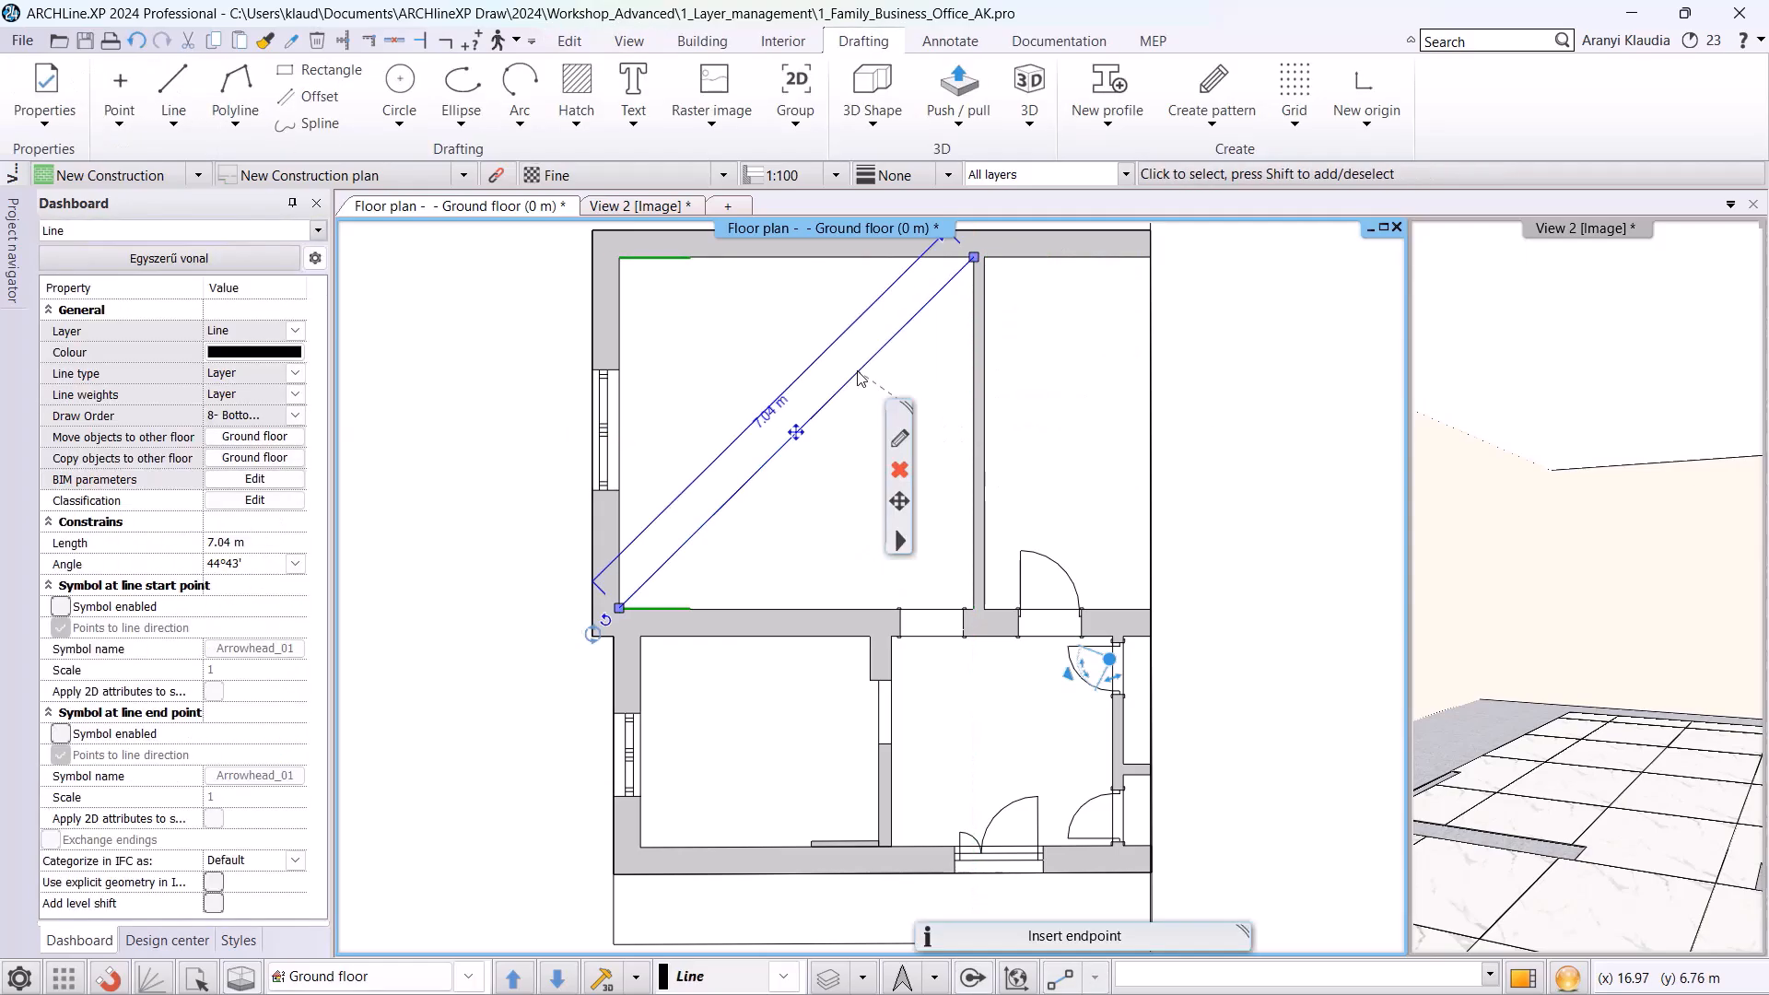
key("Delete")
- Examine the rebuilt model from outside in View 2 and return to the ground floor plan
left_click(605, 208)
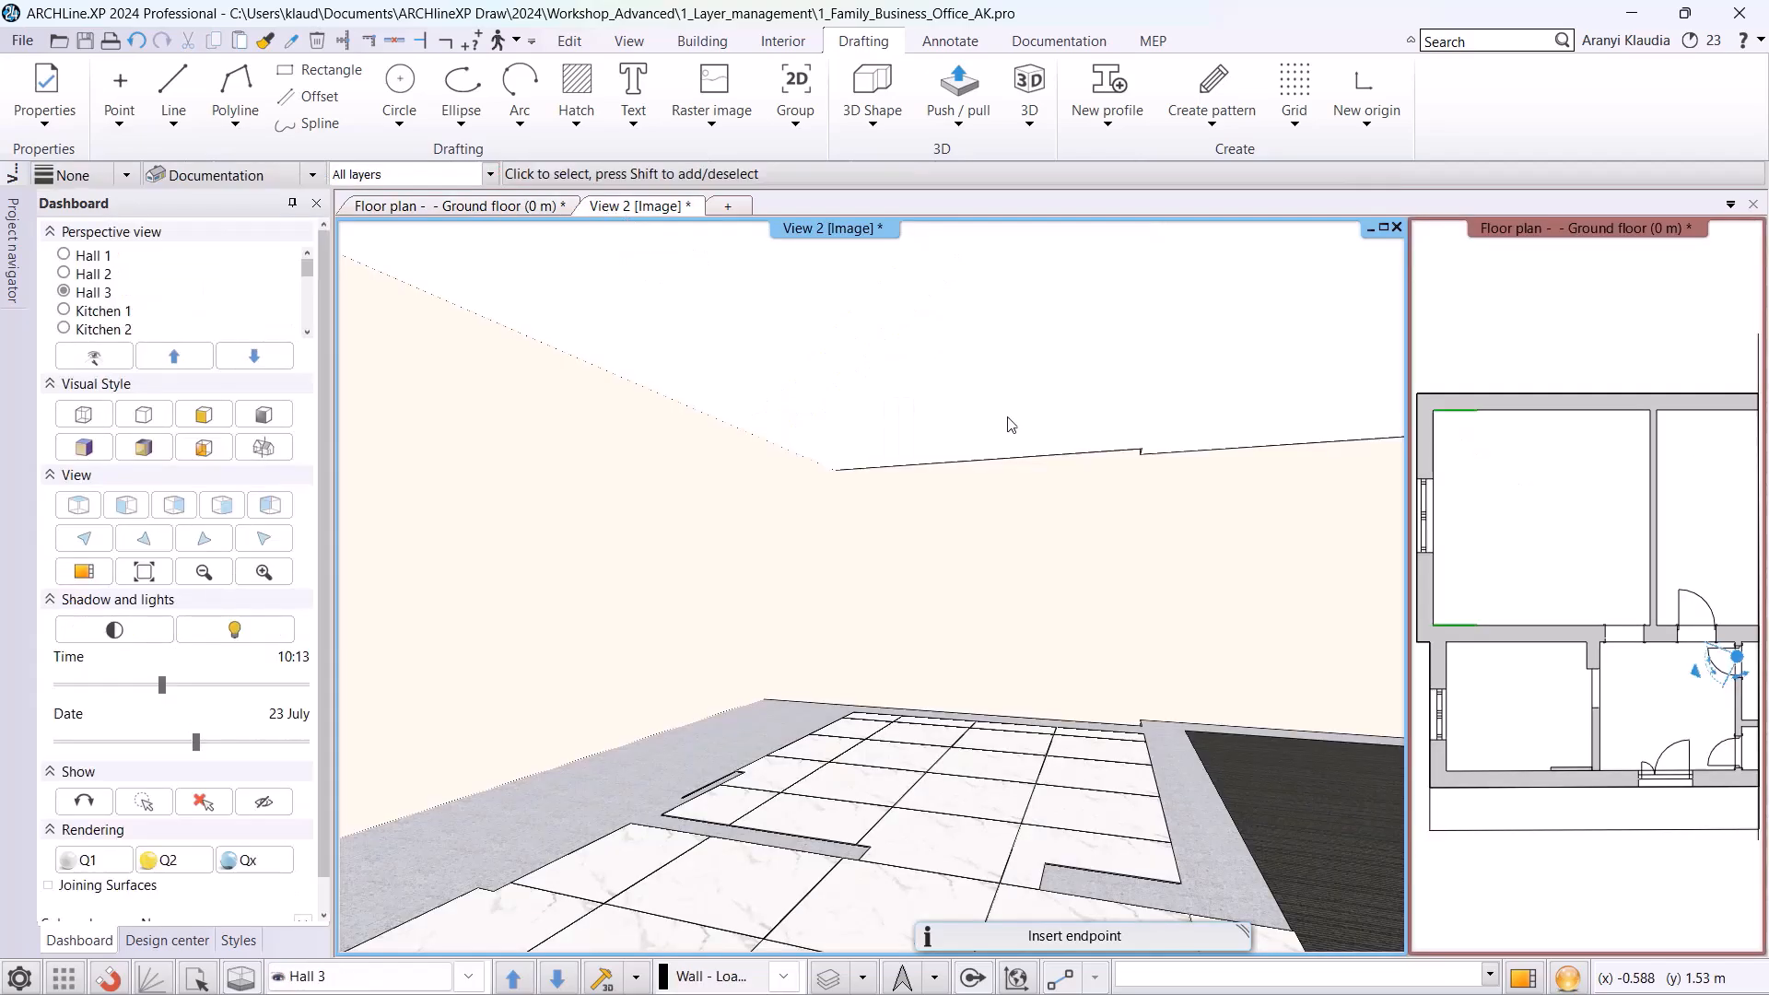
scroll(1258, 654, "down", 5)
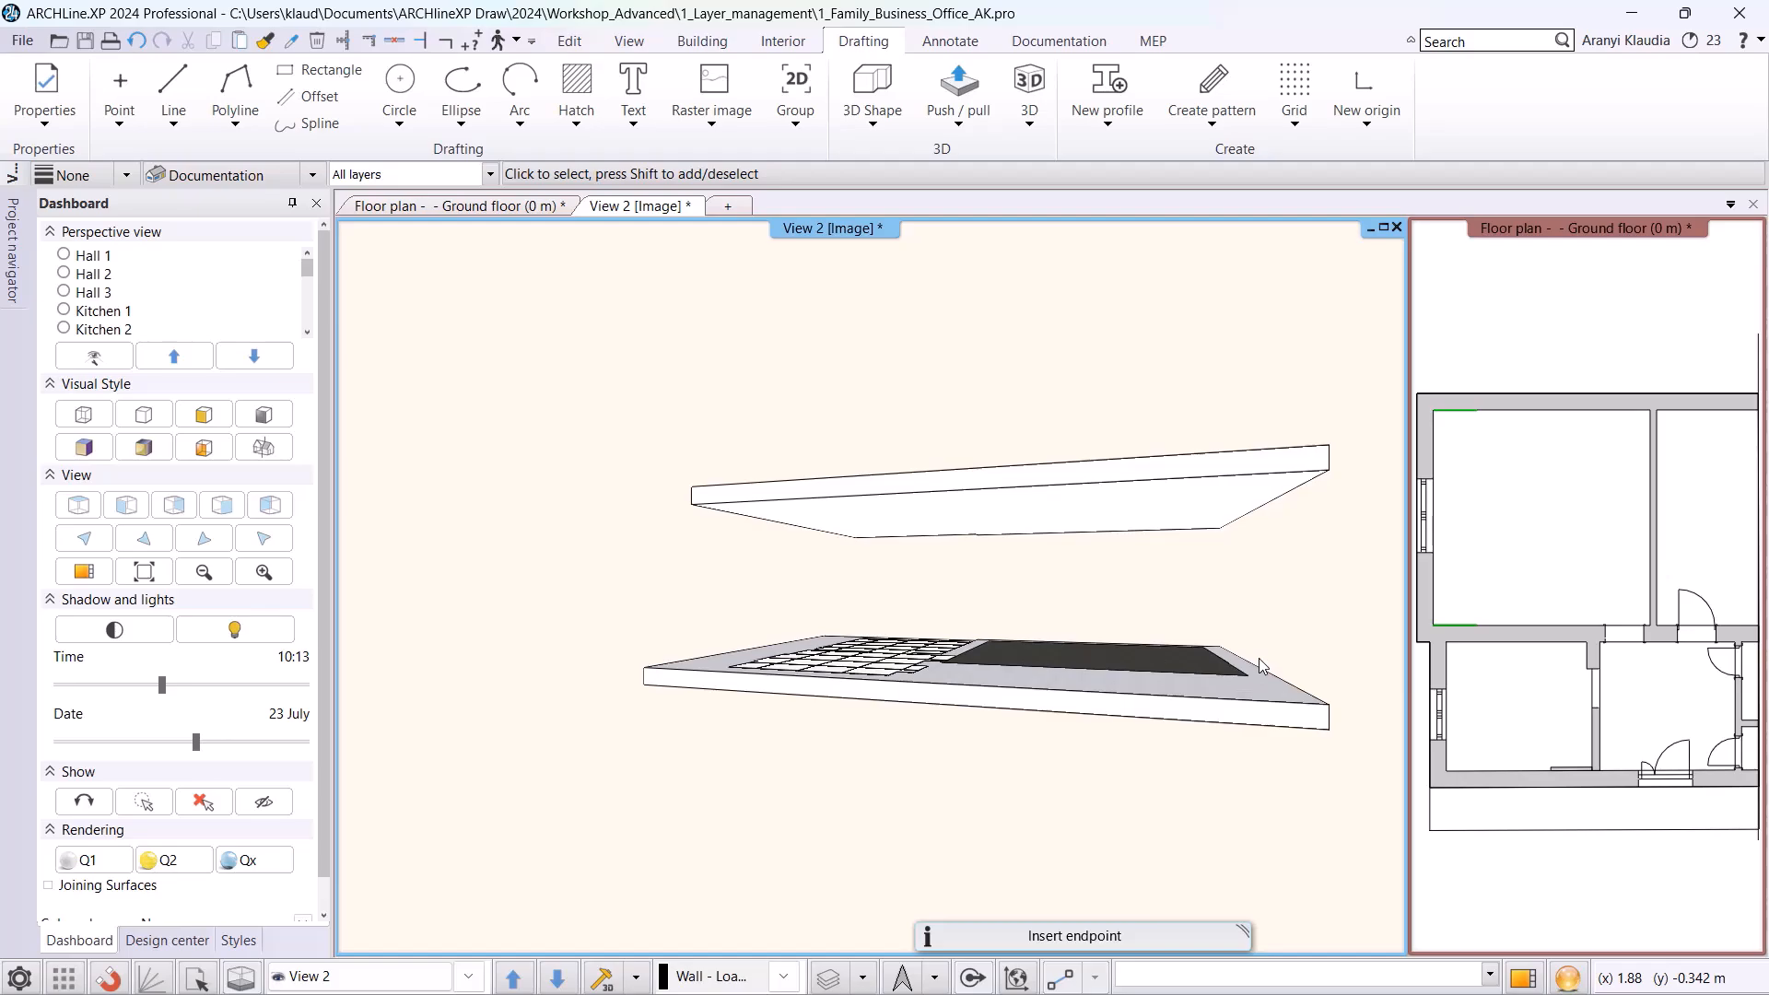
left_click(542, 208)
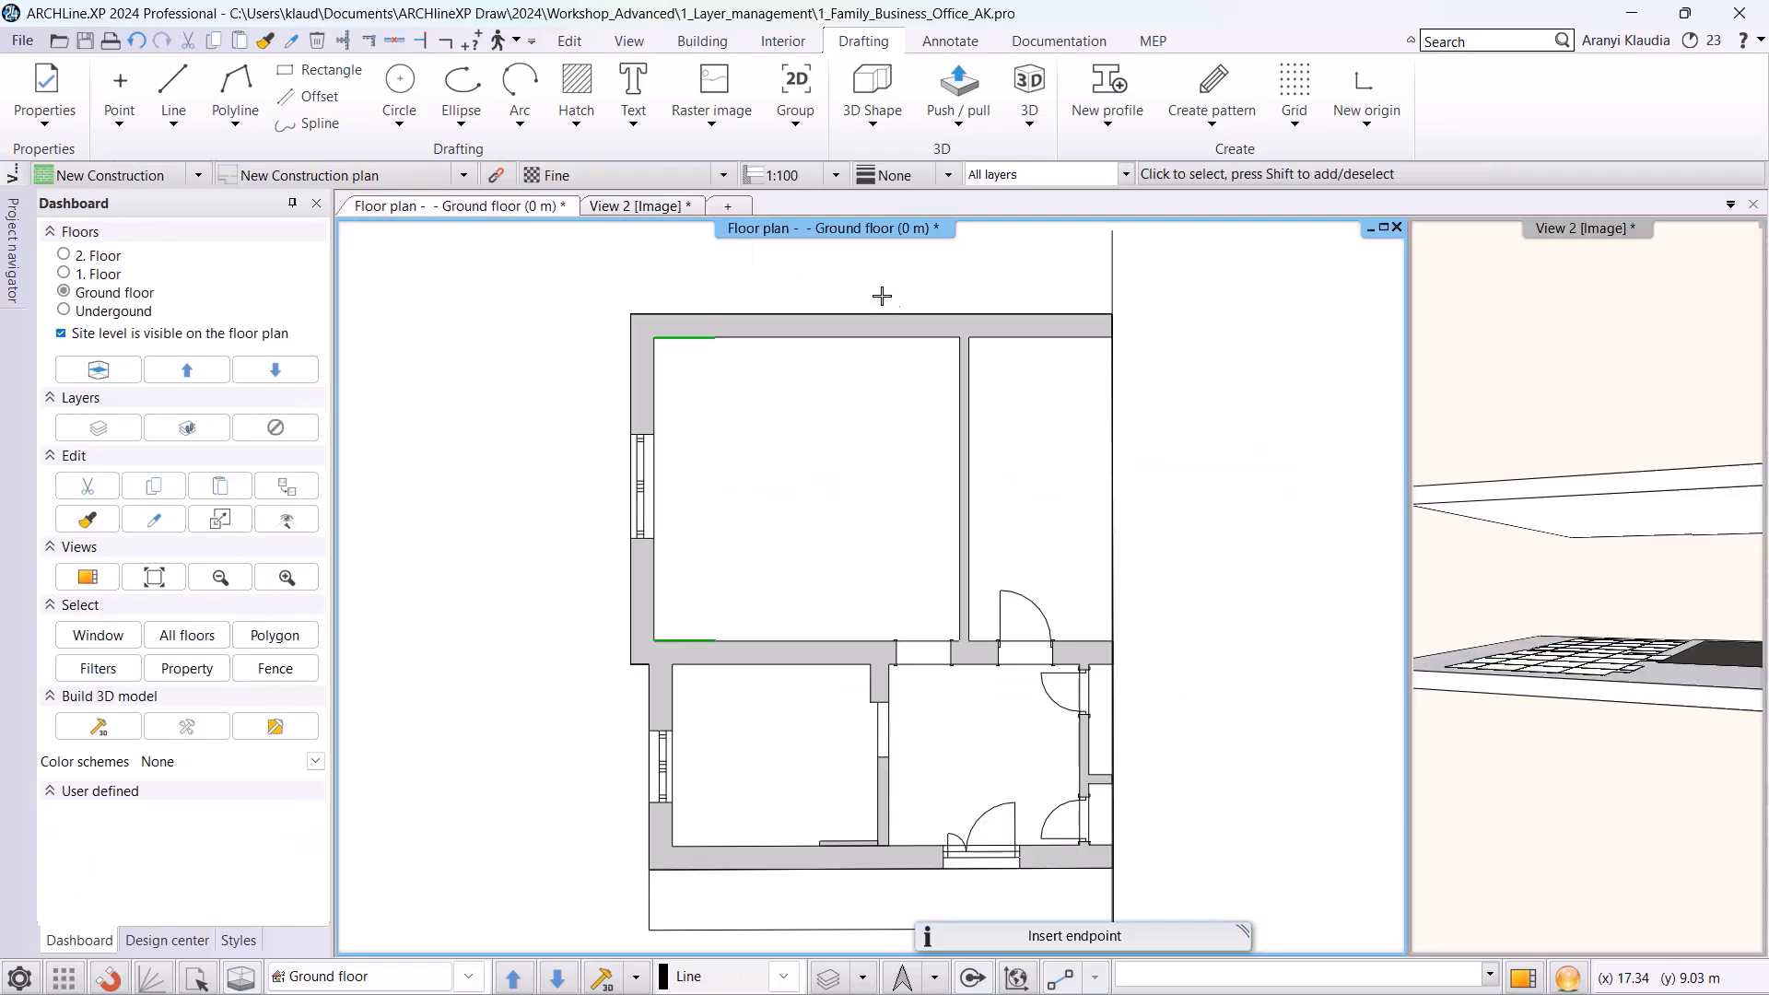
- Apply the Build 3D model layer variation to the floor plan and show the Hall 3 perspective in View 2
left_click(1124, 175)
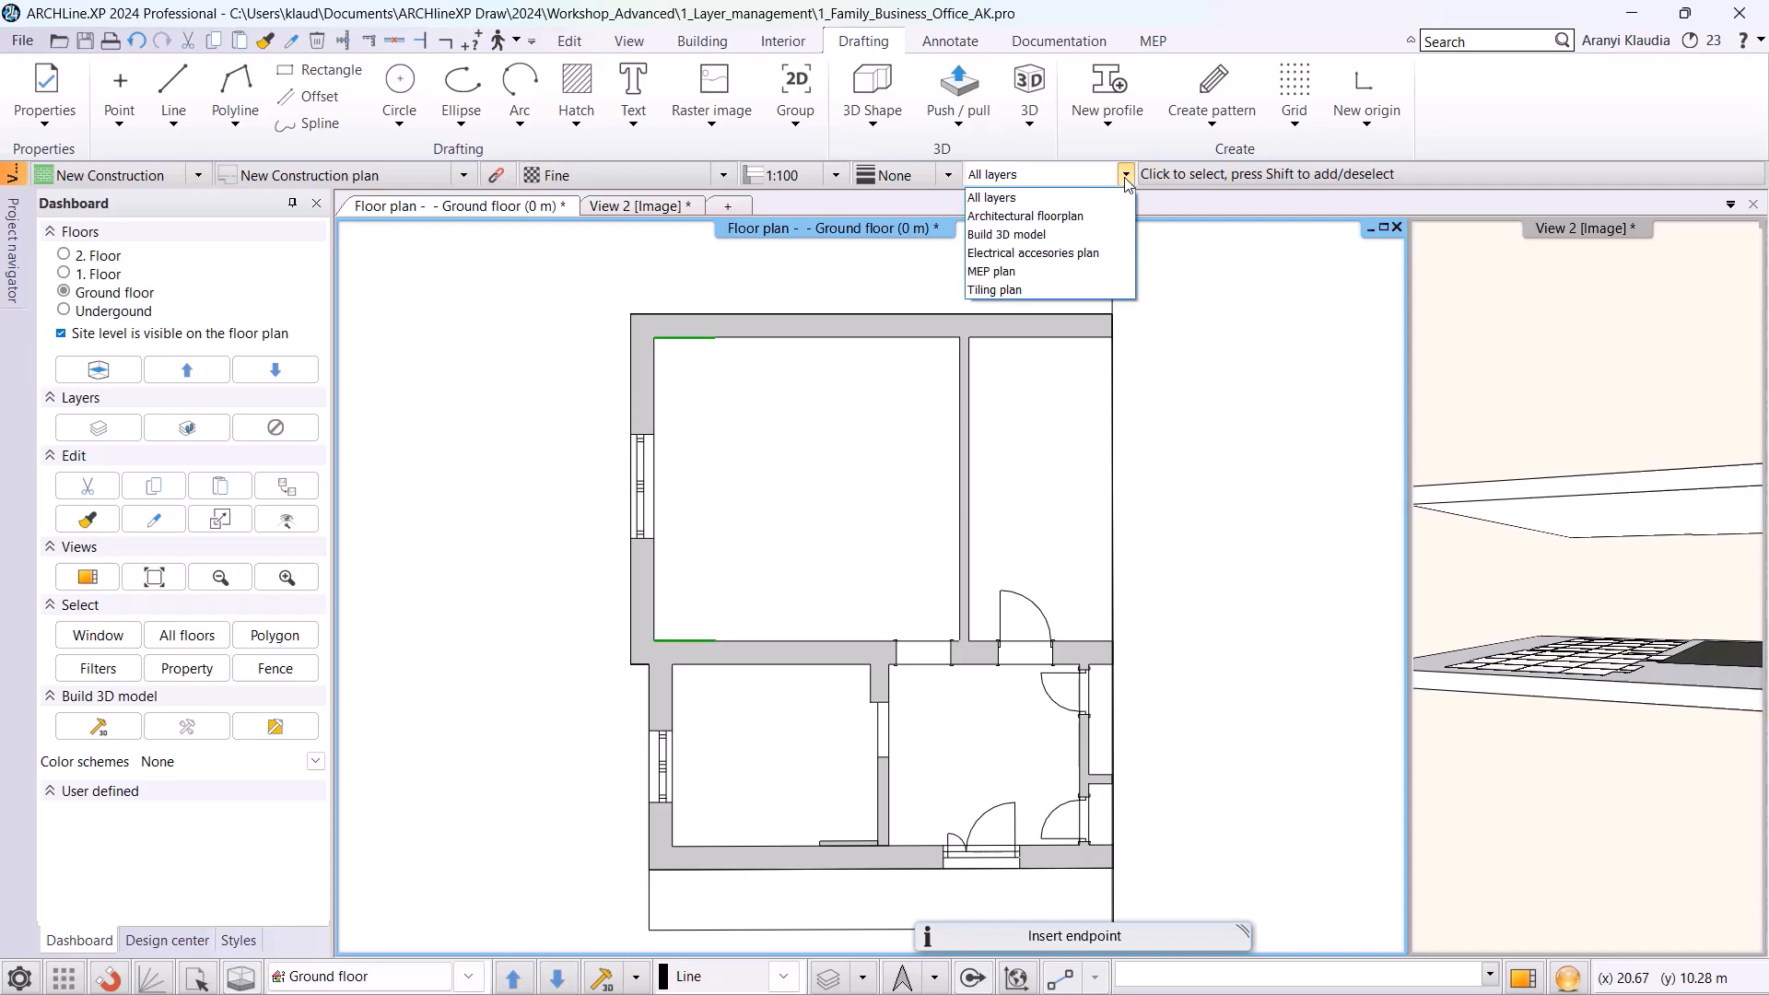
left_click(1012, 237)
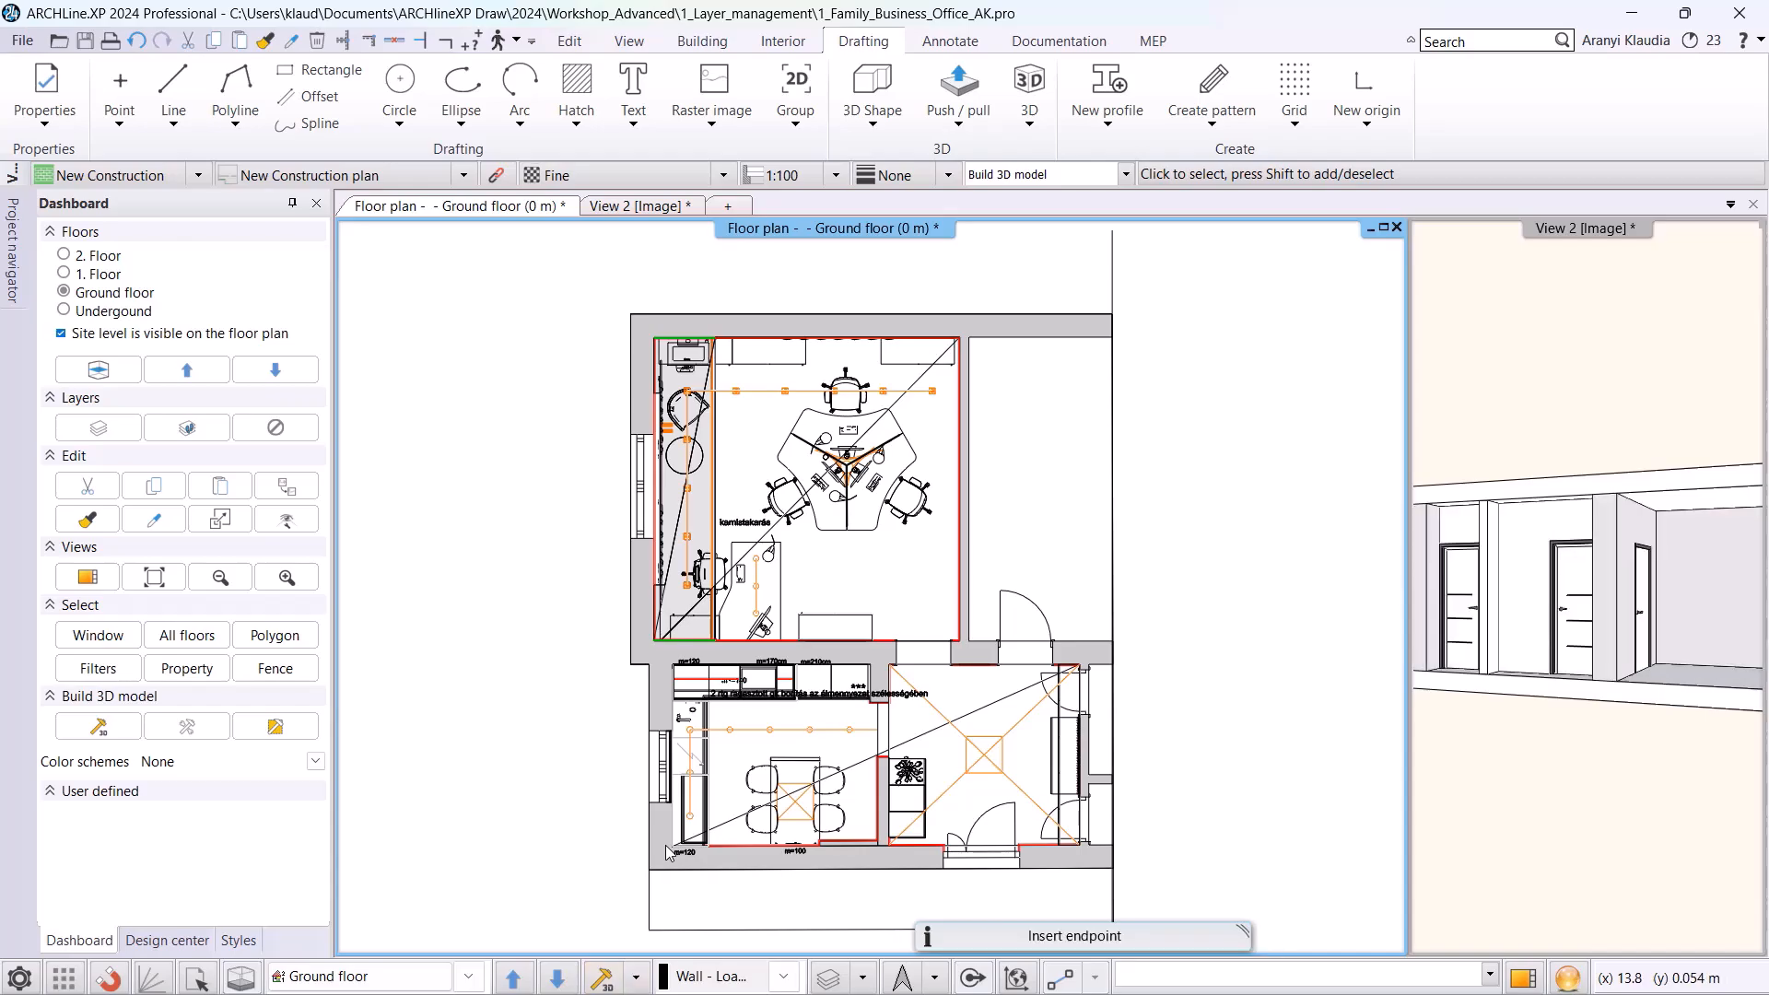
left_click(1525, 438)
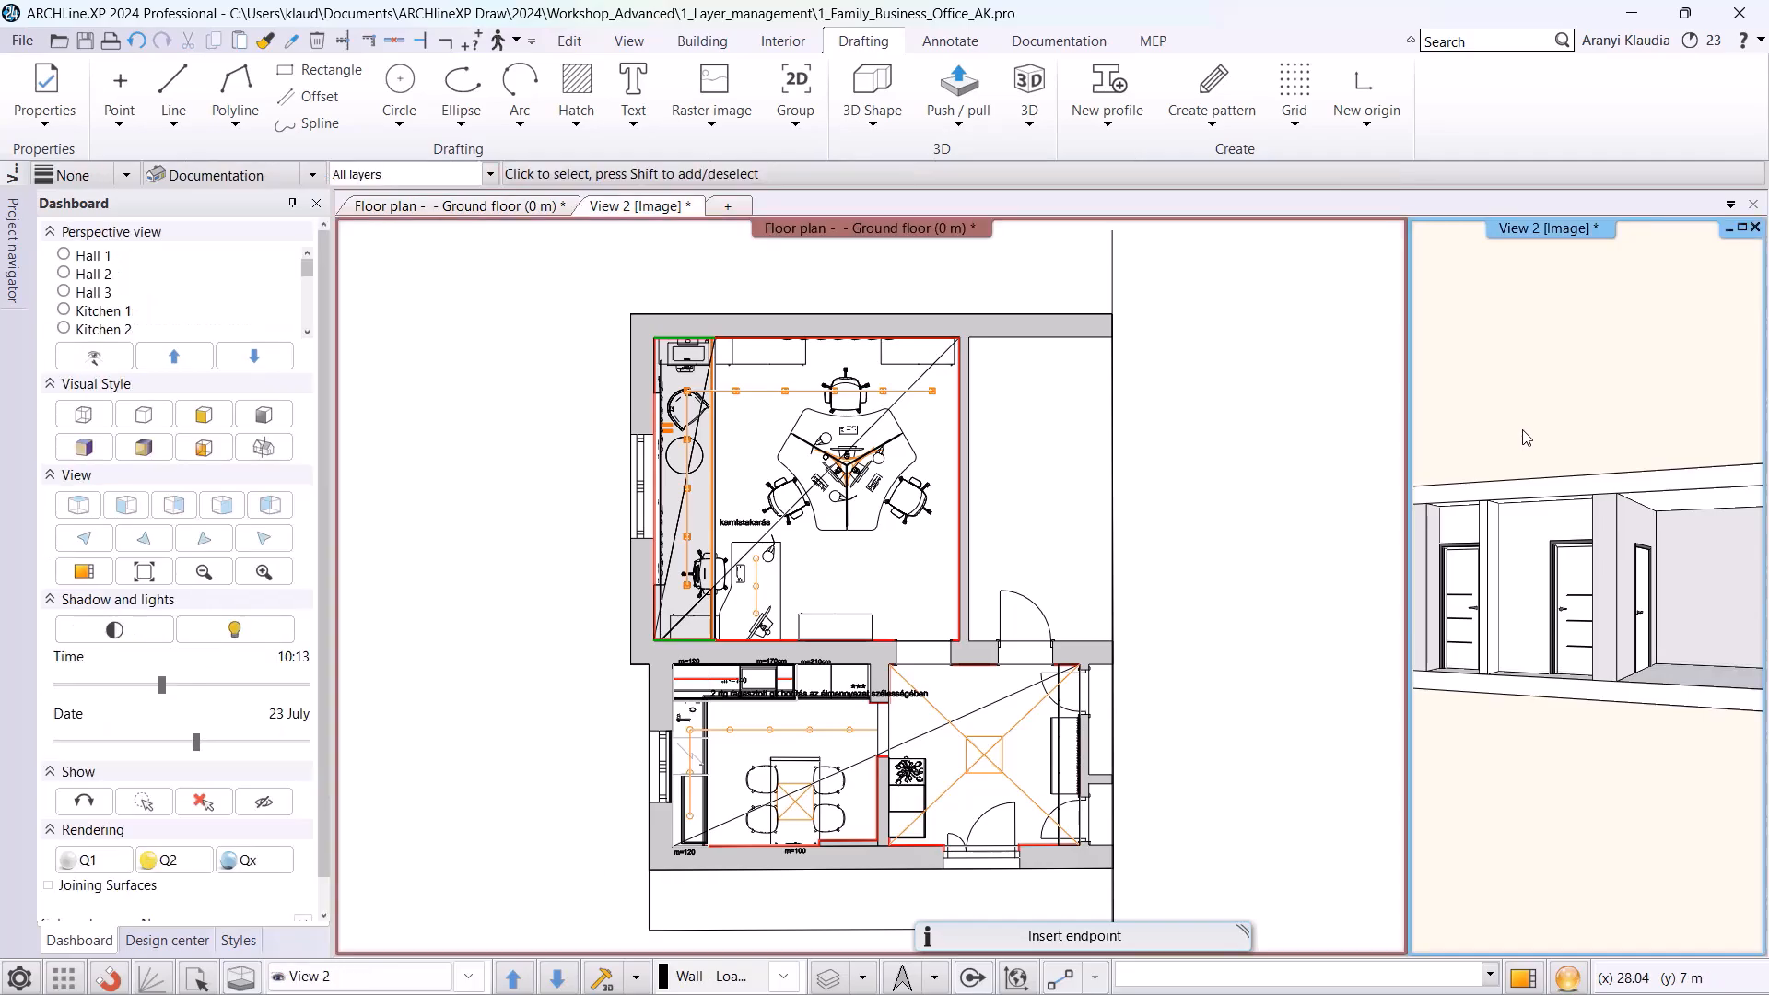
scroll(74, 286, "down", 1)
scroll(75, 287, "up", 1)
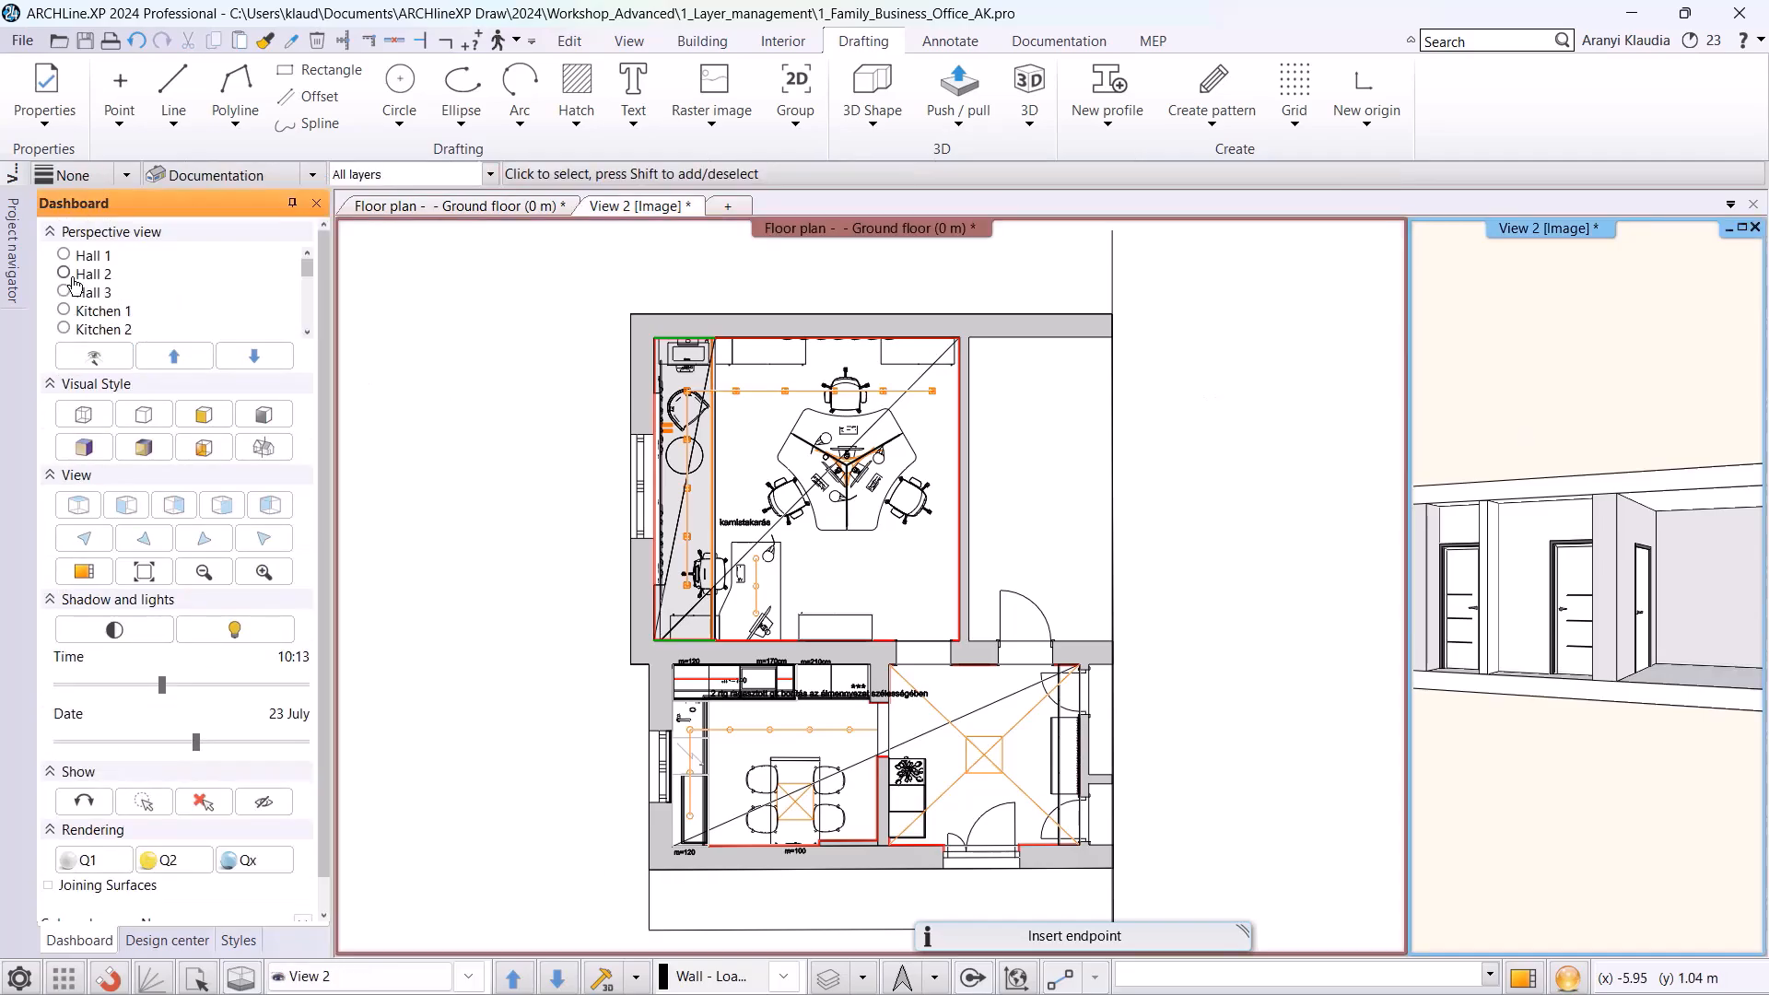
left_click(65, 292)
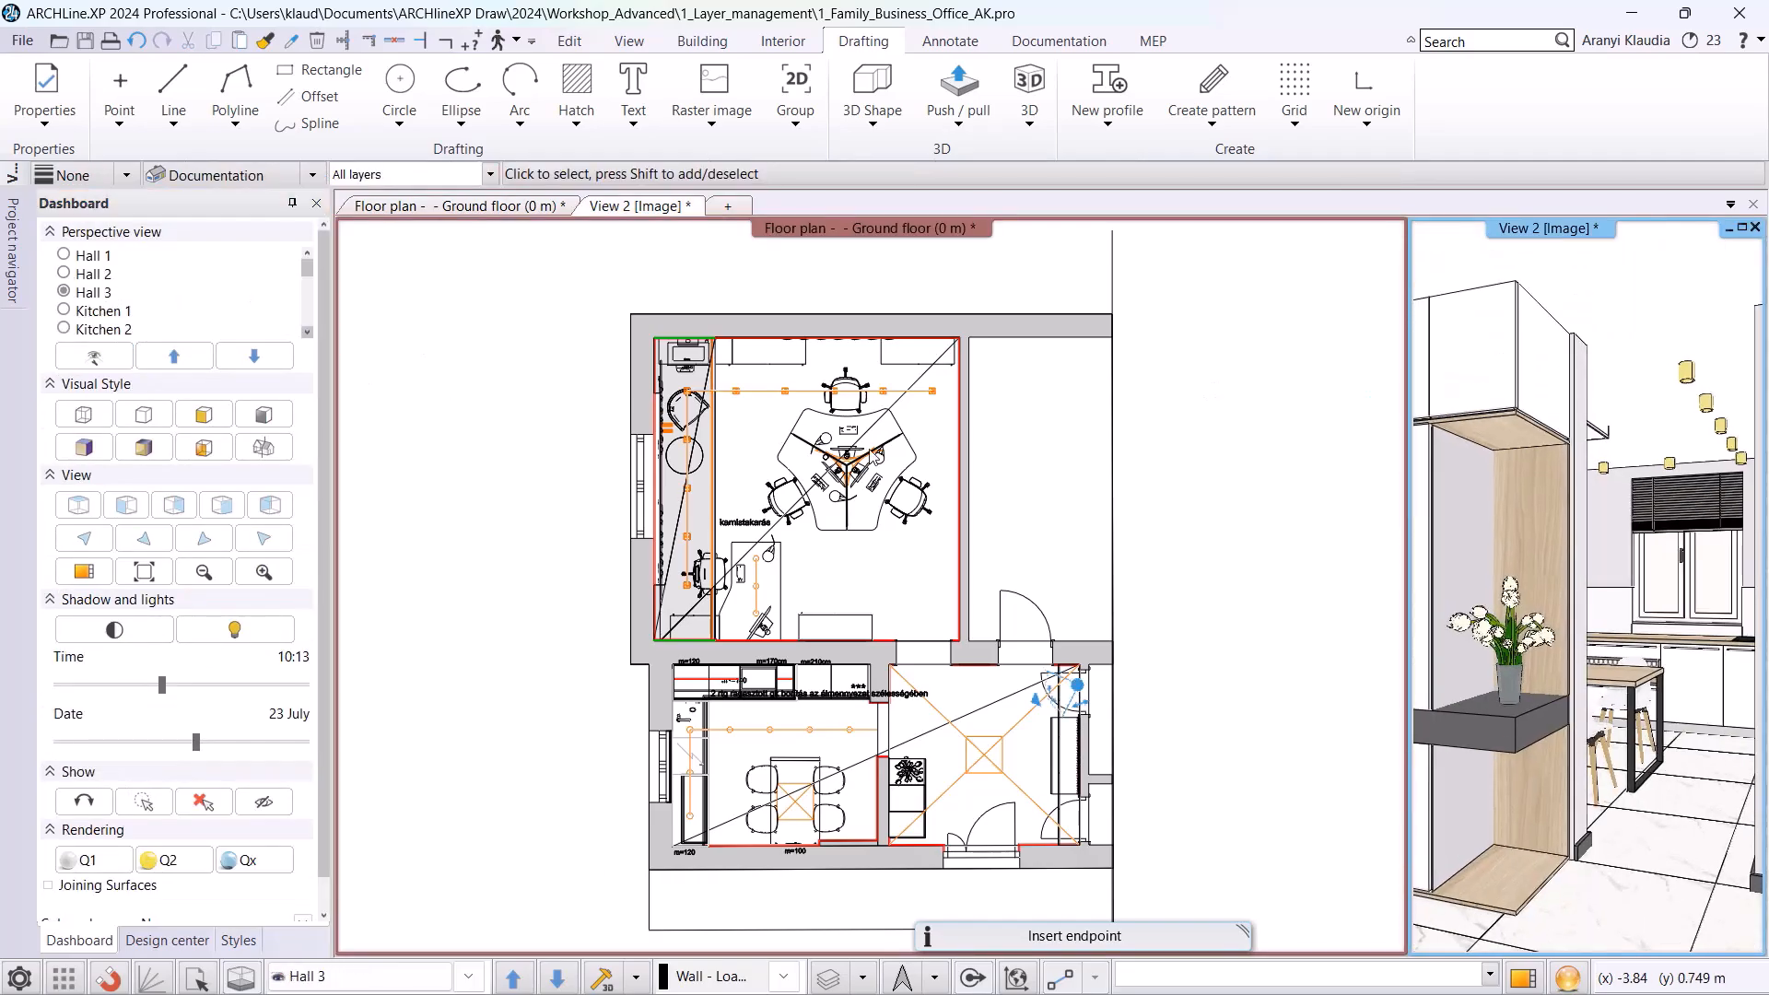
left_click(1125, 481)
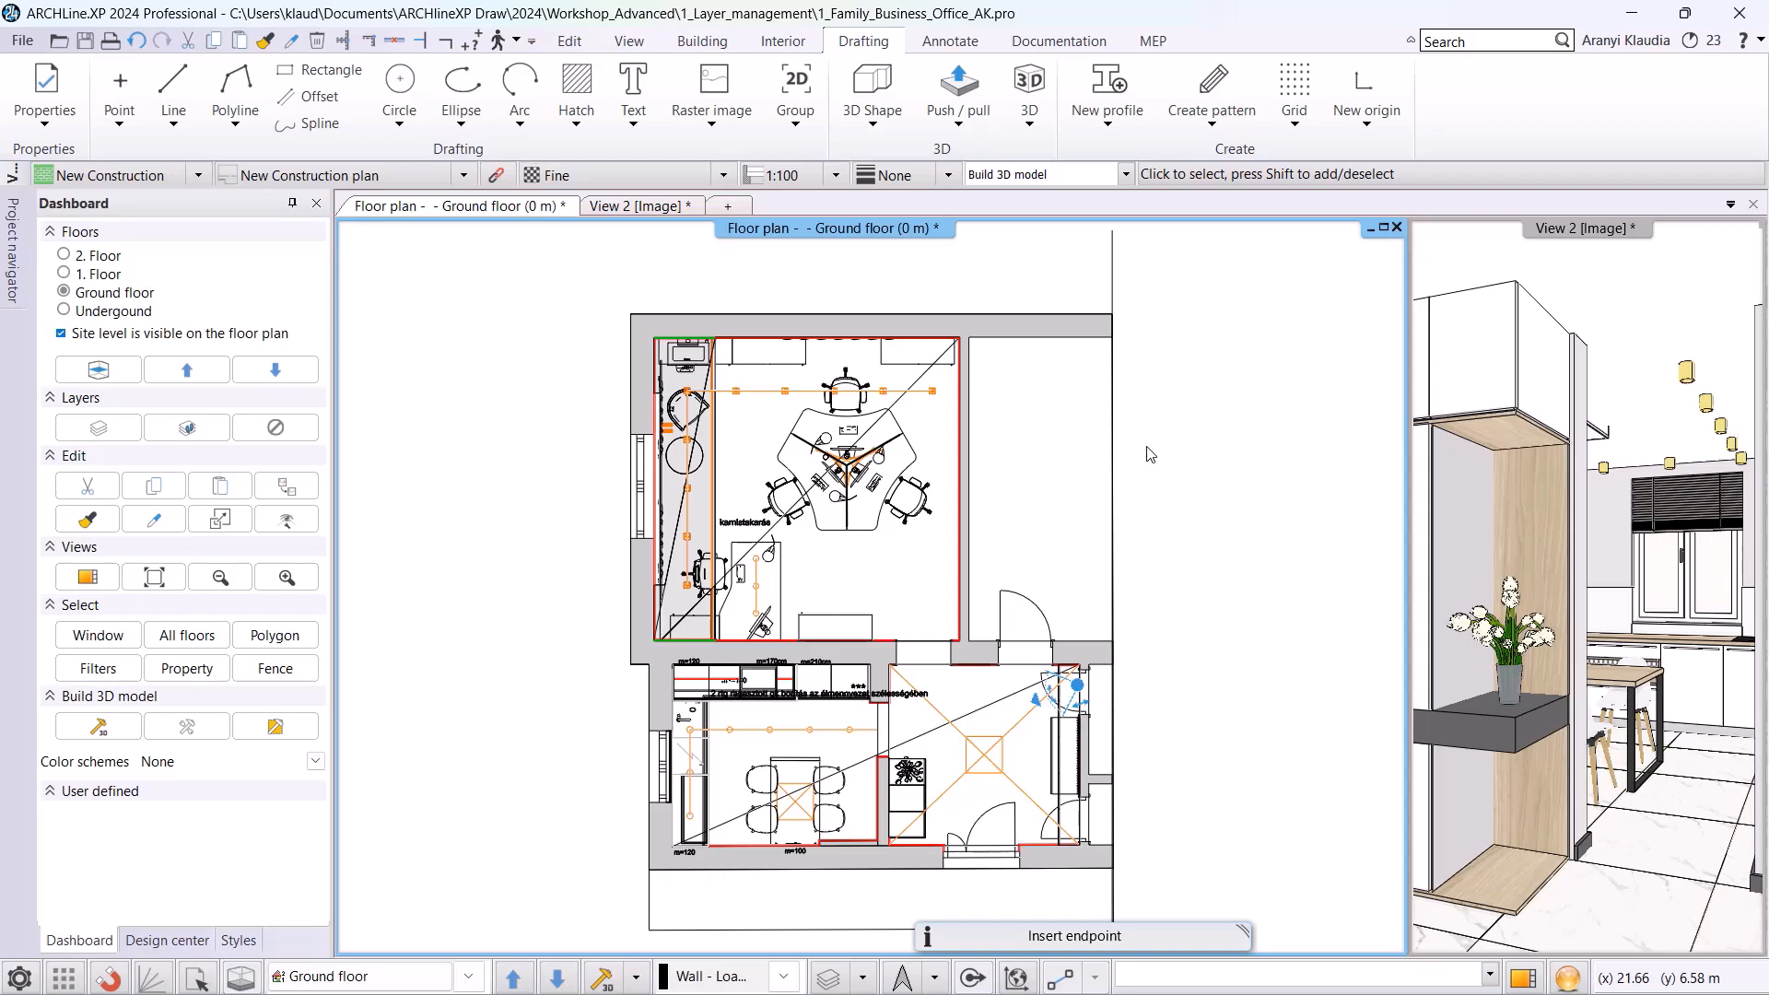
- Compare the layers assigned to the 1 layered 20 wide wall and 1 layered 10 wide wall styles in the wall properties
left_click(712, 44)
right_click(121, 89)
left_click(154, 106)
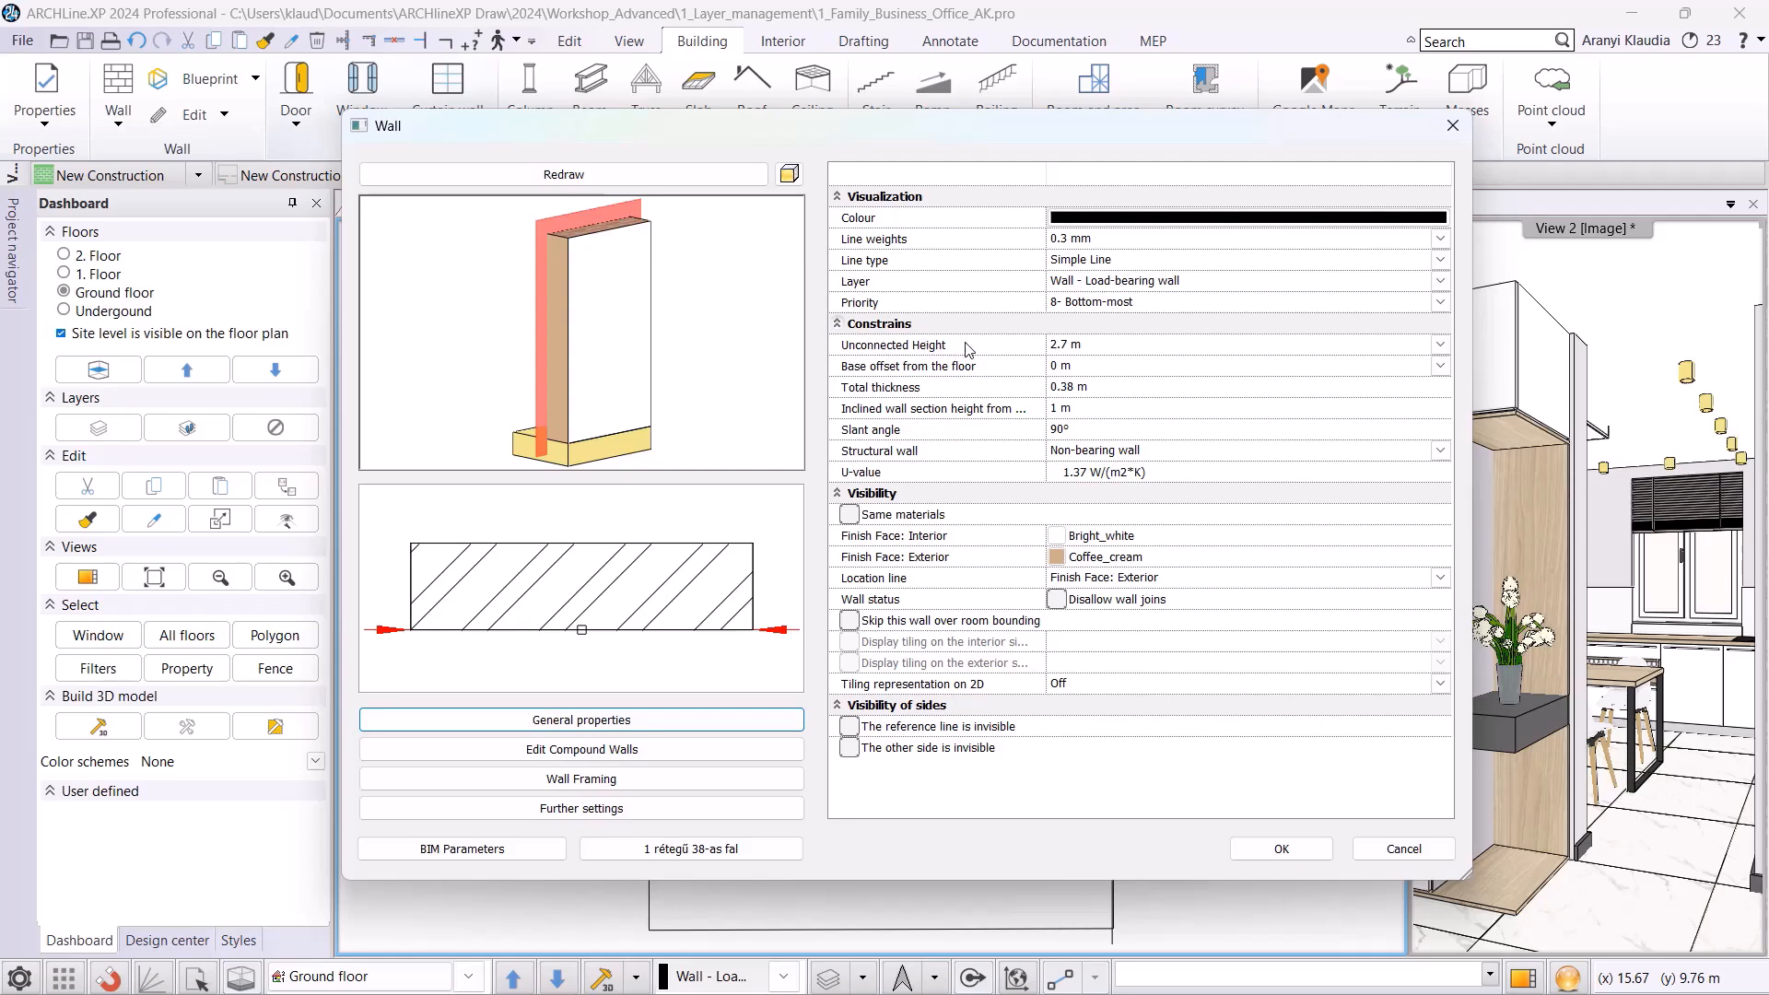
left_click(727, 848)
left_click(1600, 239)
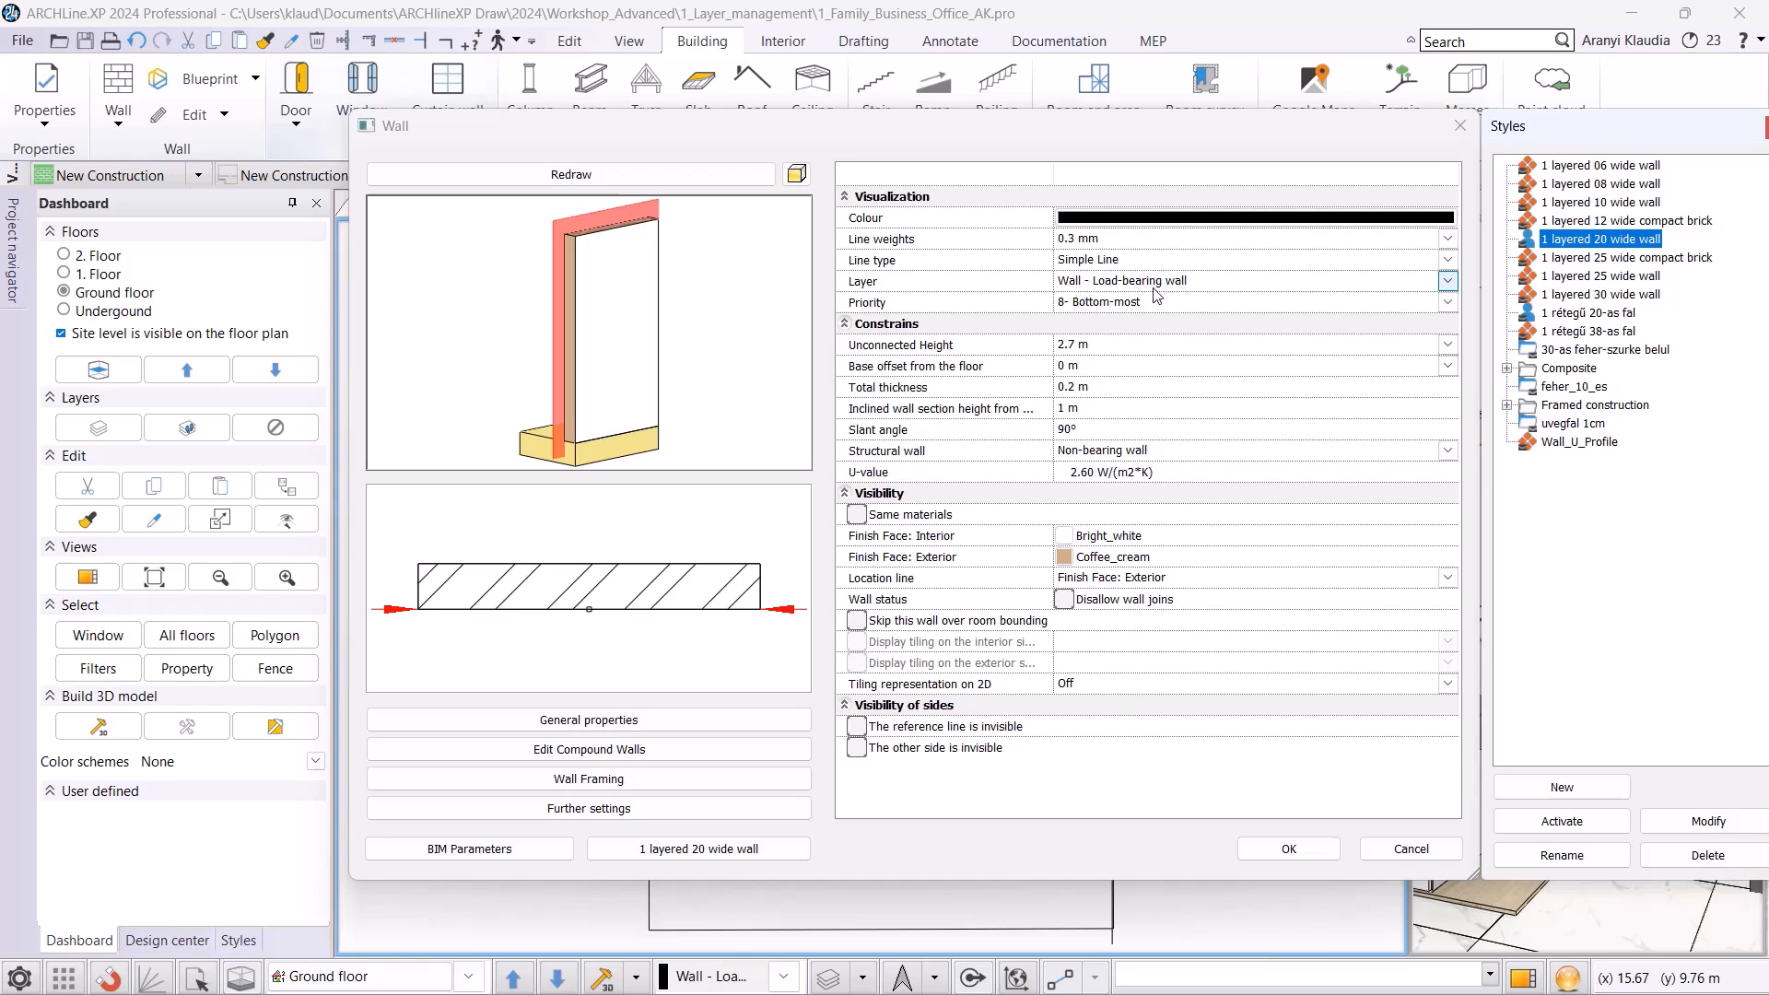
left_click(1584, 202)
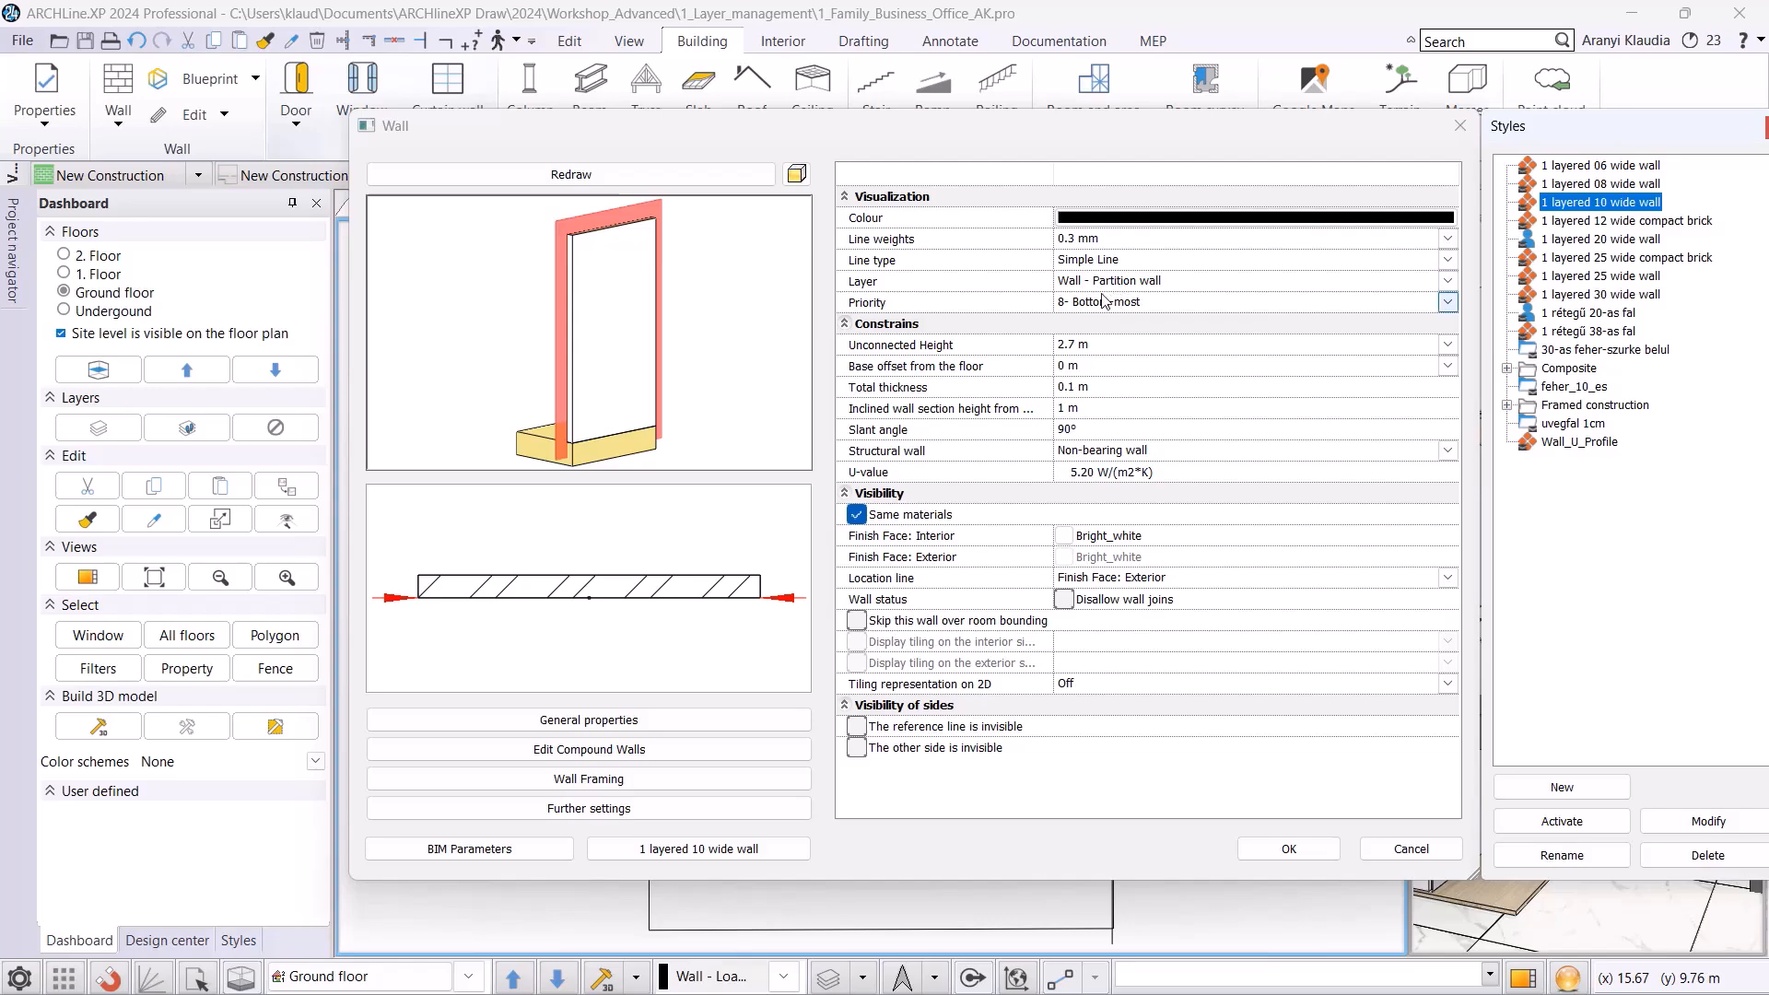
left_click(1460, 125)
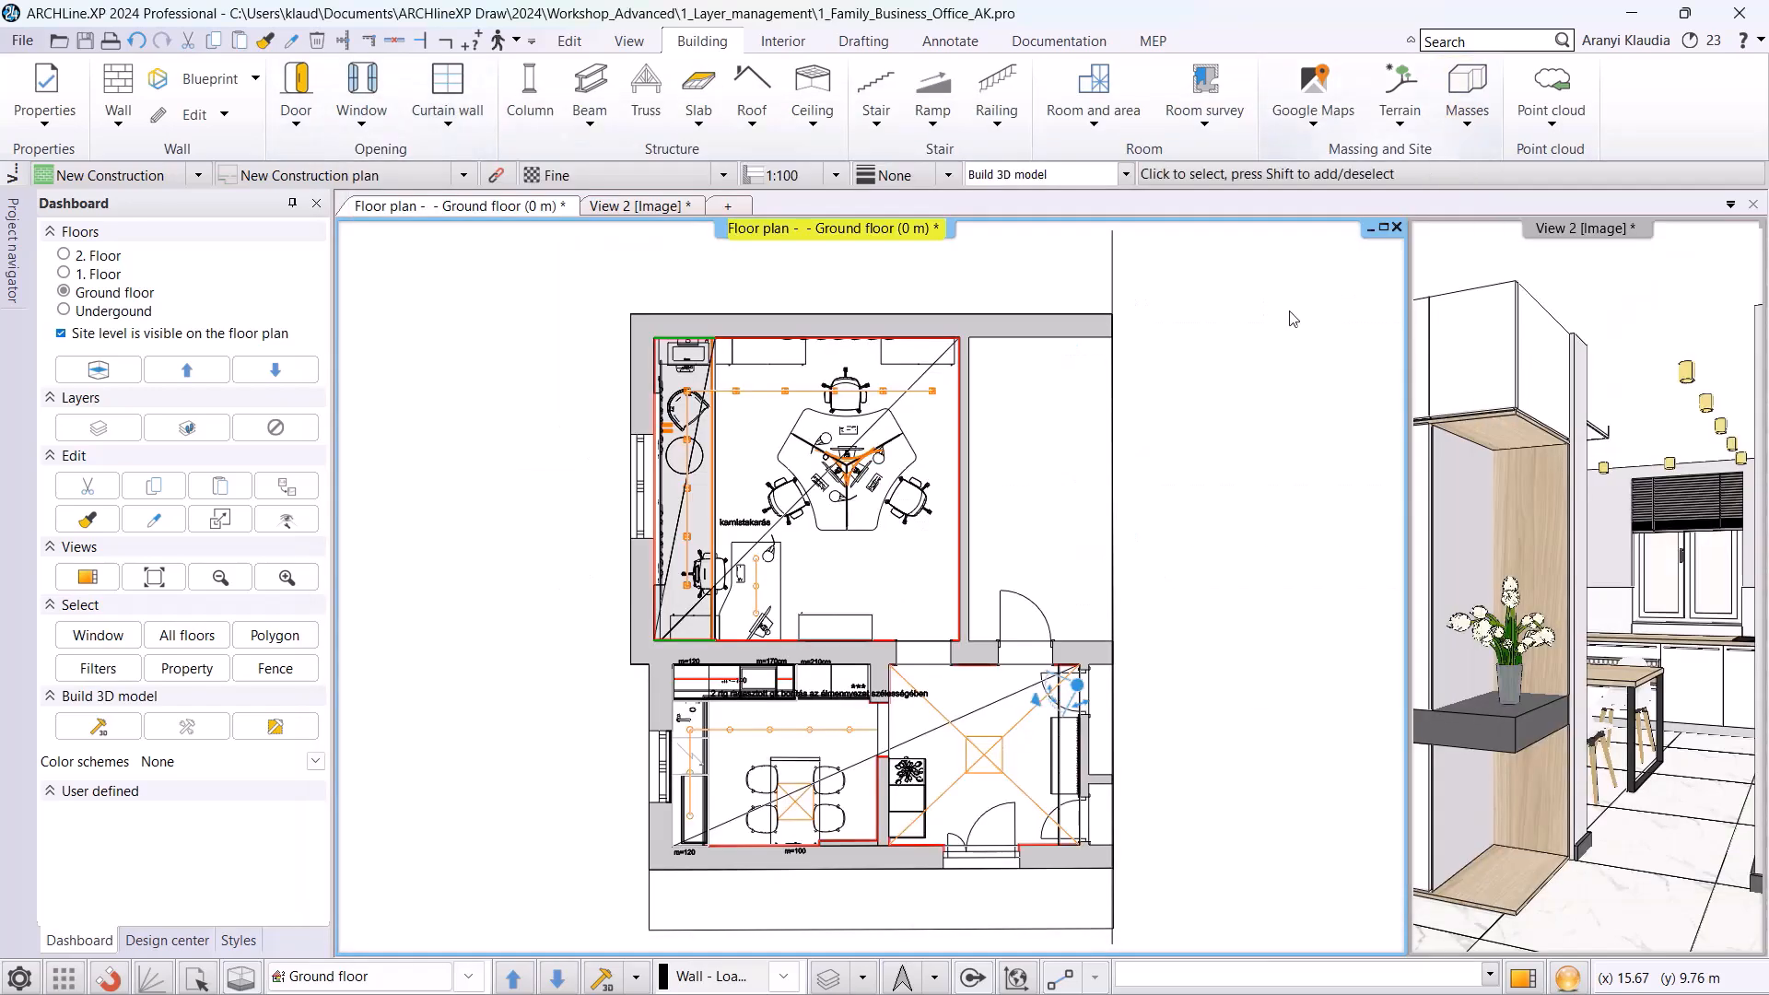
- Check the default layer in the slab properties and leave them without changes
right_click(697, 94)
left_click(737, 106)
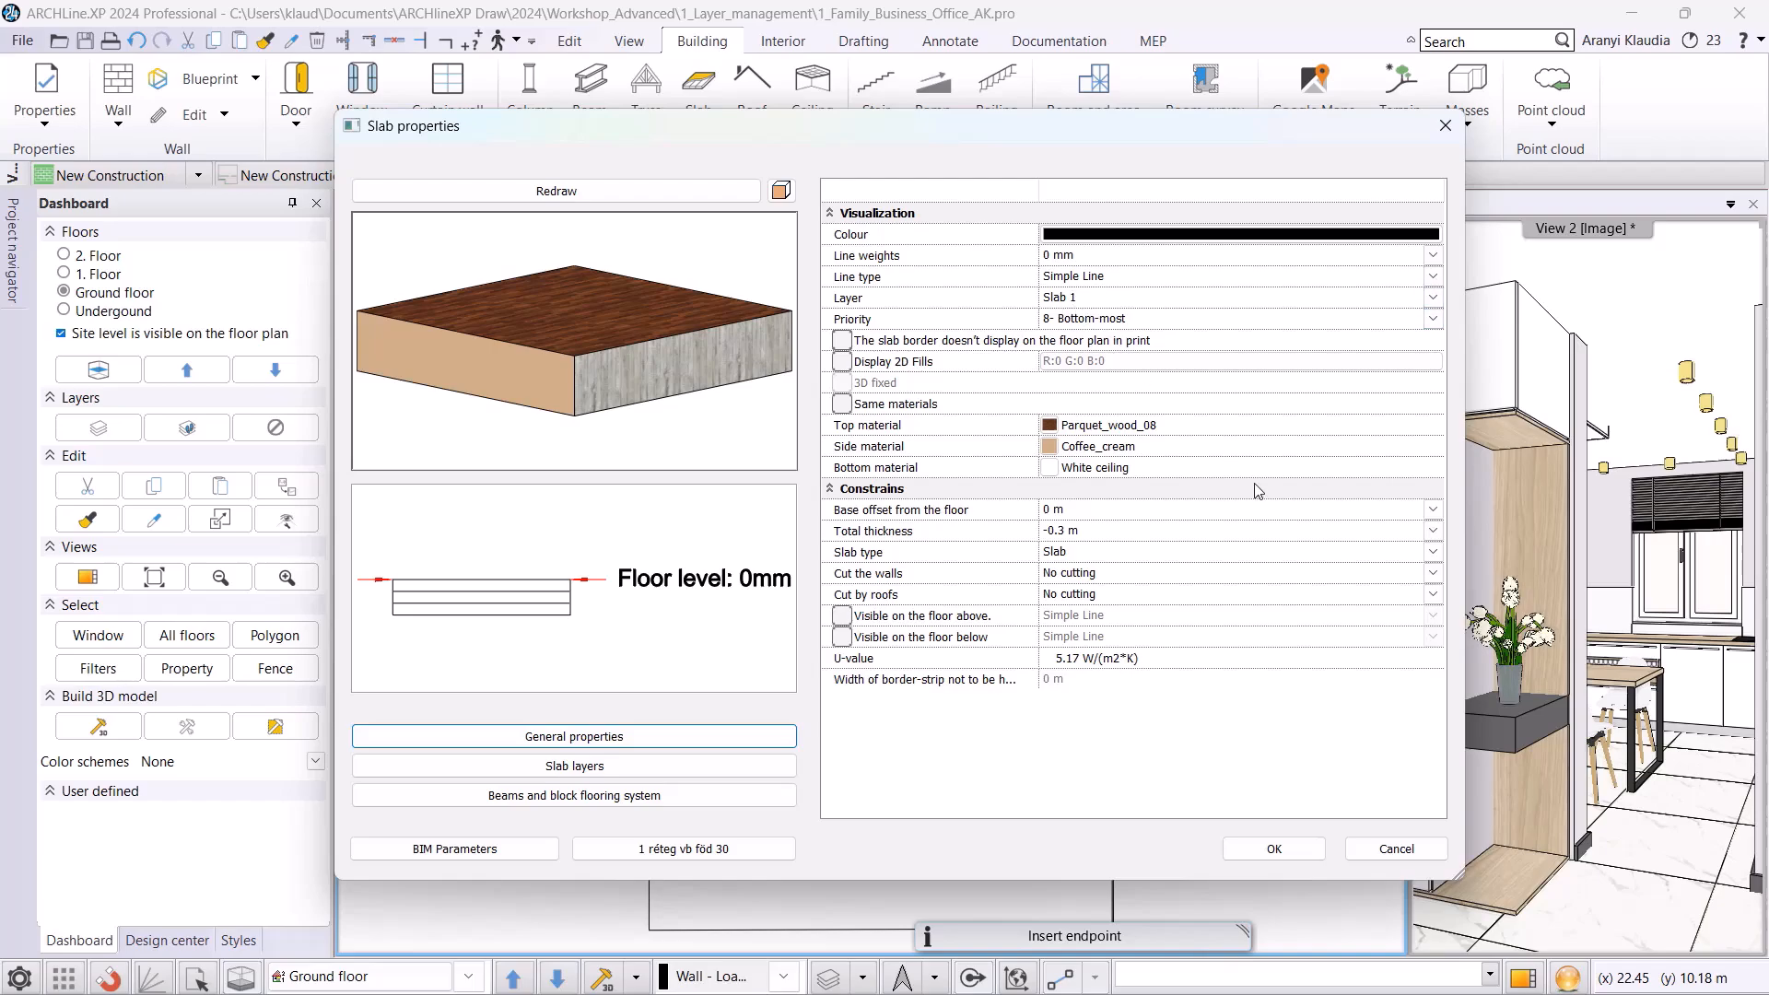
left_click(1409, 848)
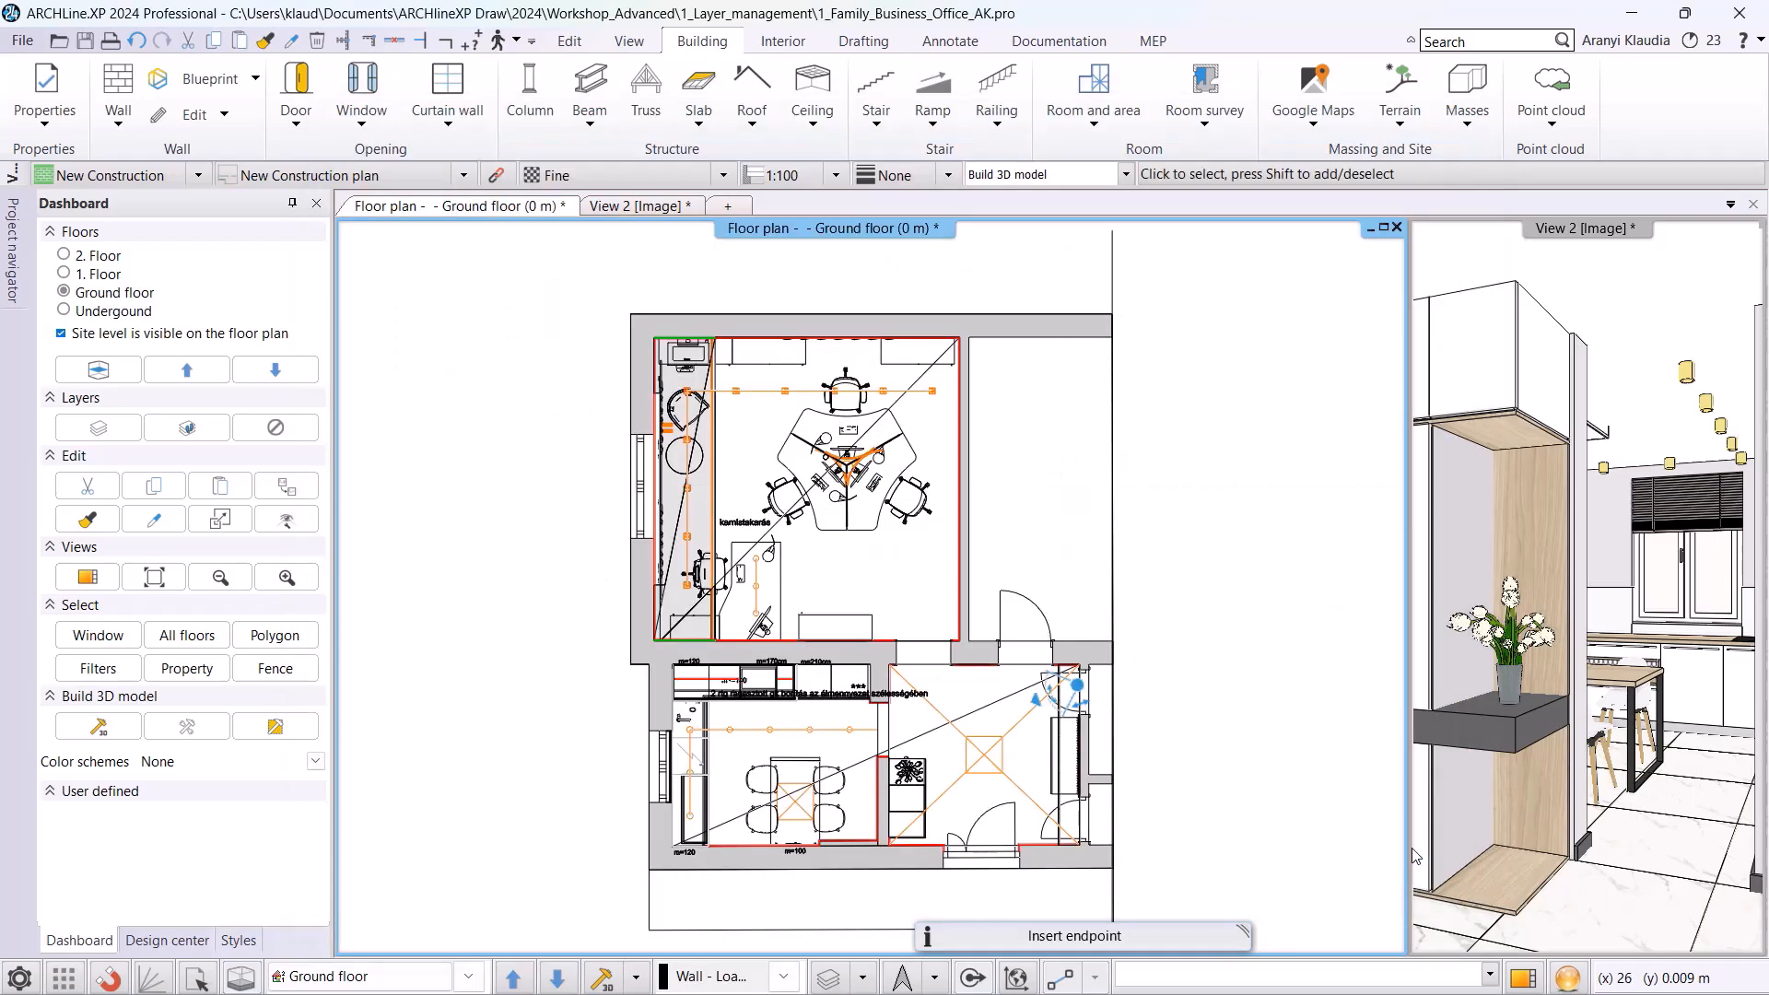
- Check the default layer in the interior object properties, widening the dialog to read the full layer name
left_click(783, 40)
left_click(55, 132)
left_click(57, 153)
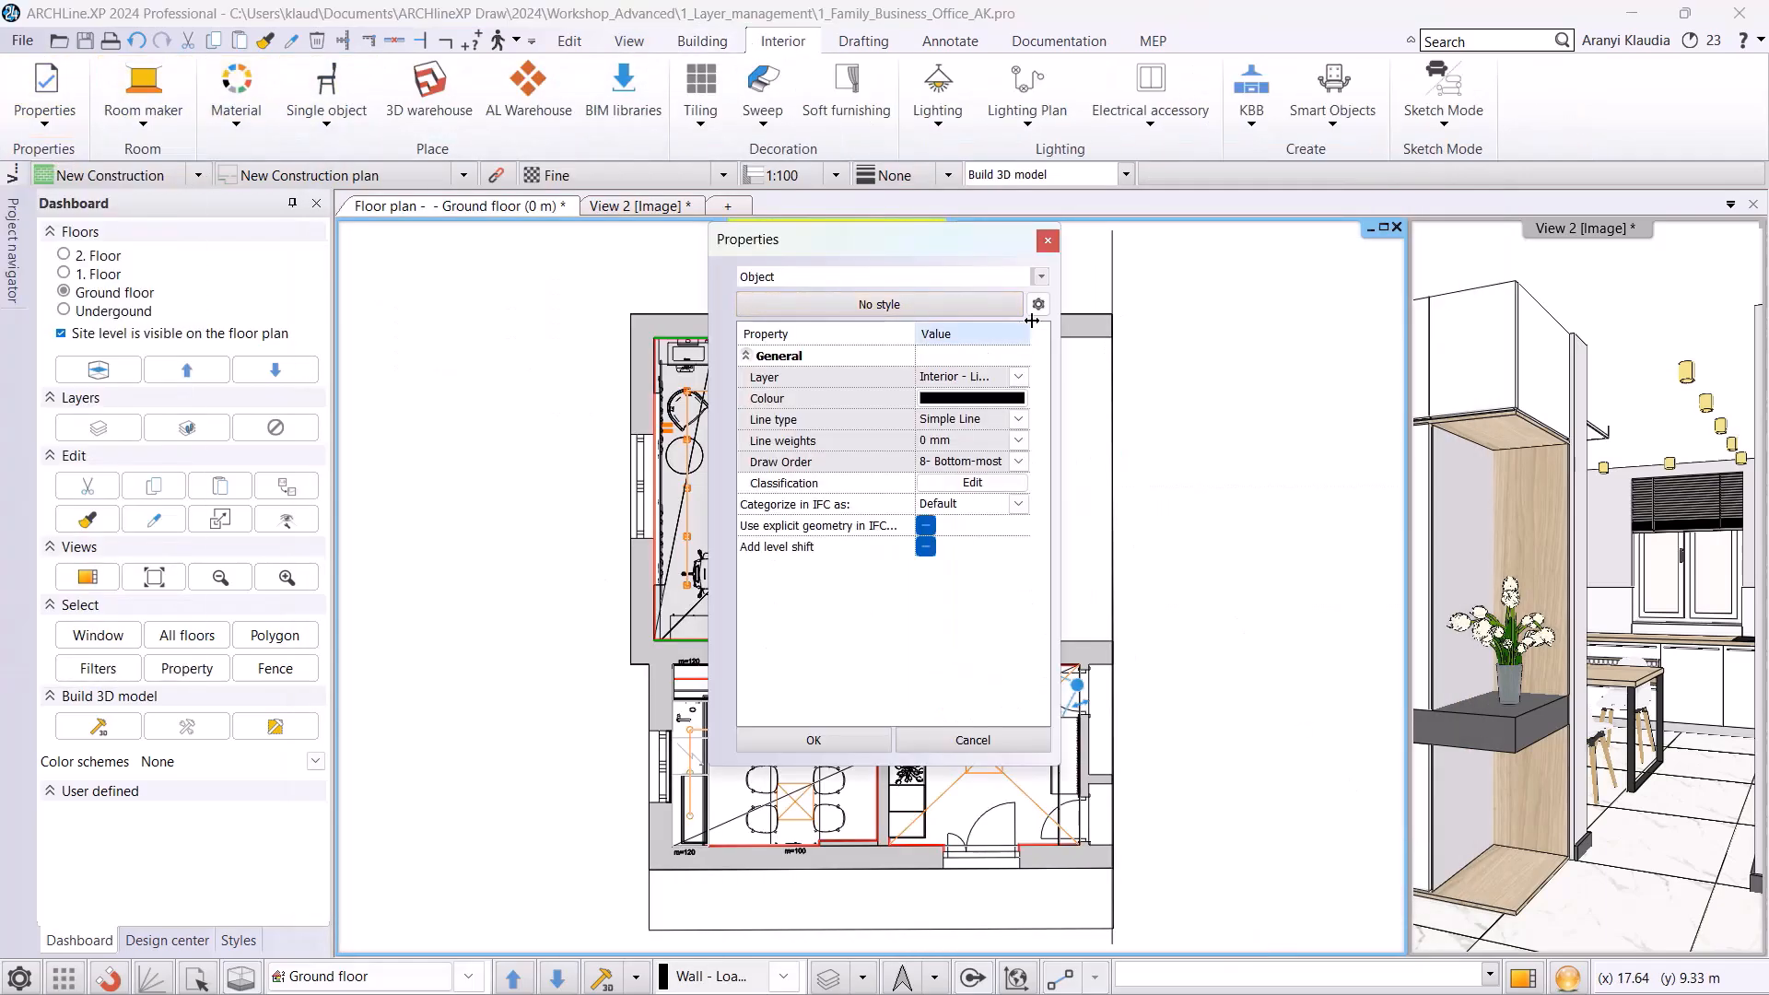
left_click_drag(1060, 314, 1268, 318)
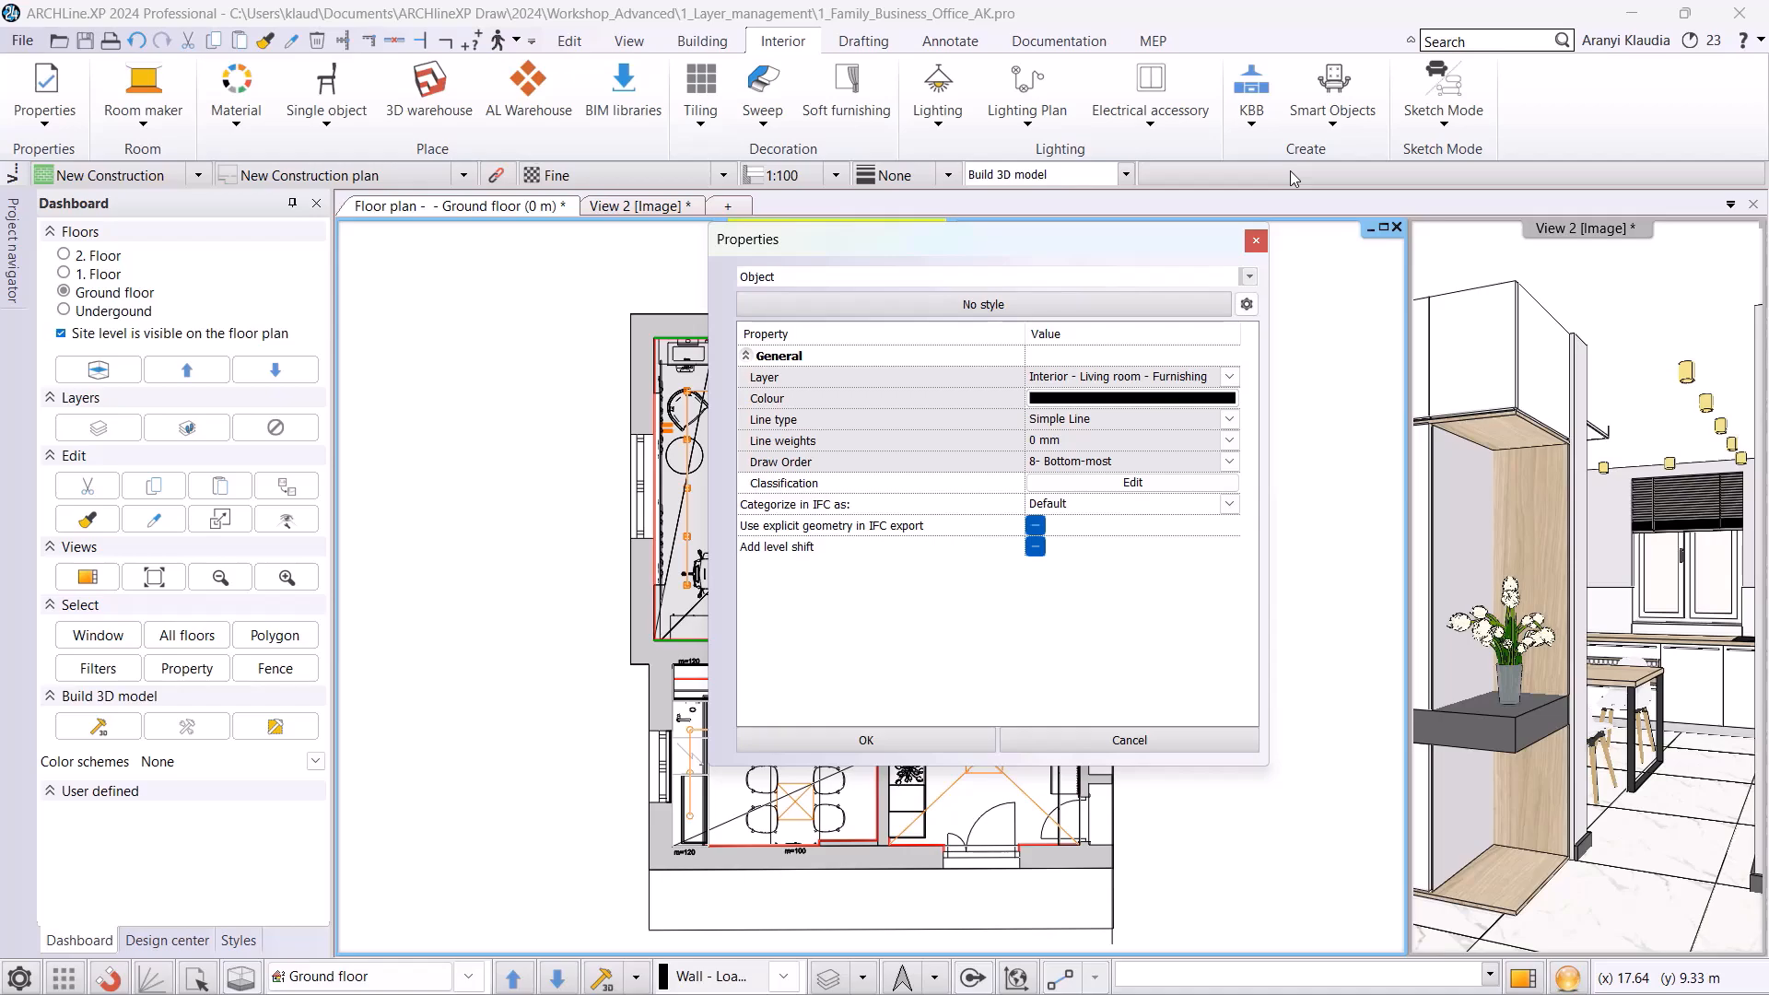
left_click(1258, 241)
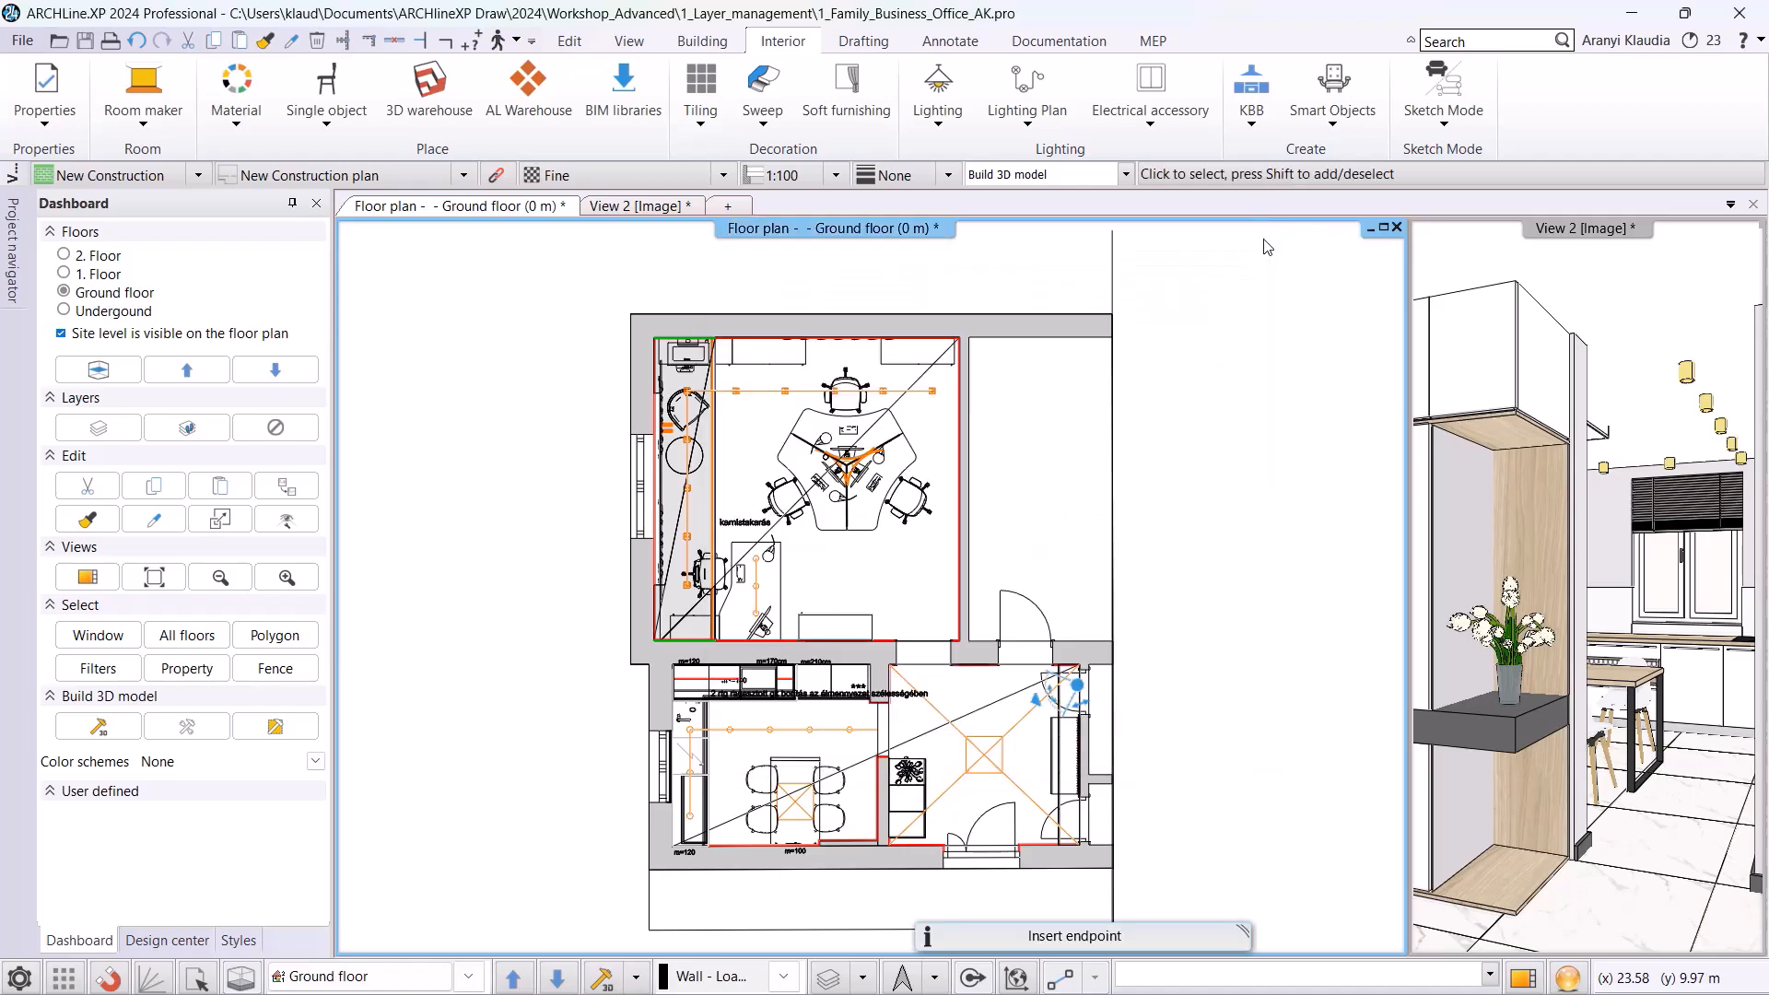
- Review the layer control mode settings
left_click(569, 41)
left_click(660, 115)
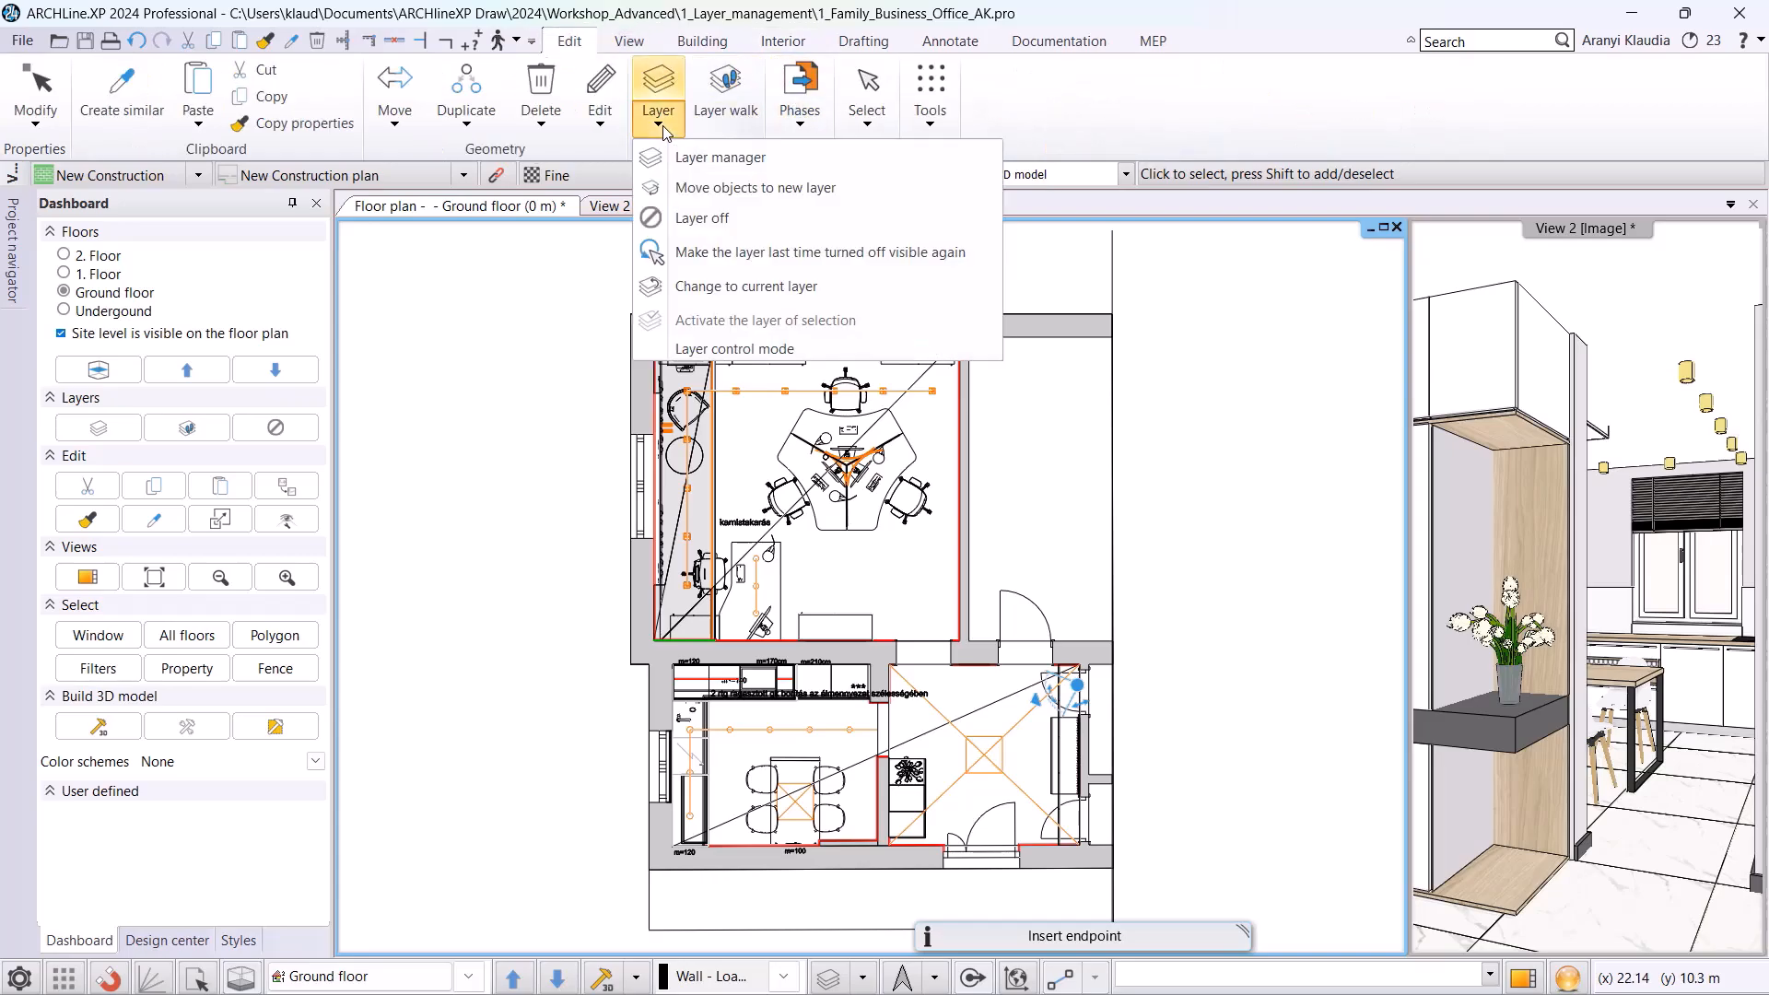
left_click(707, 350)
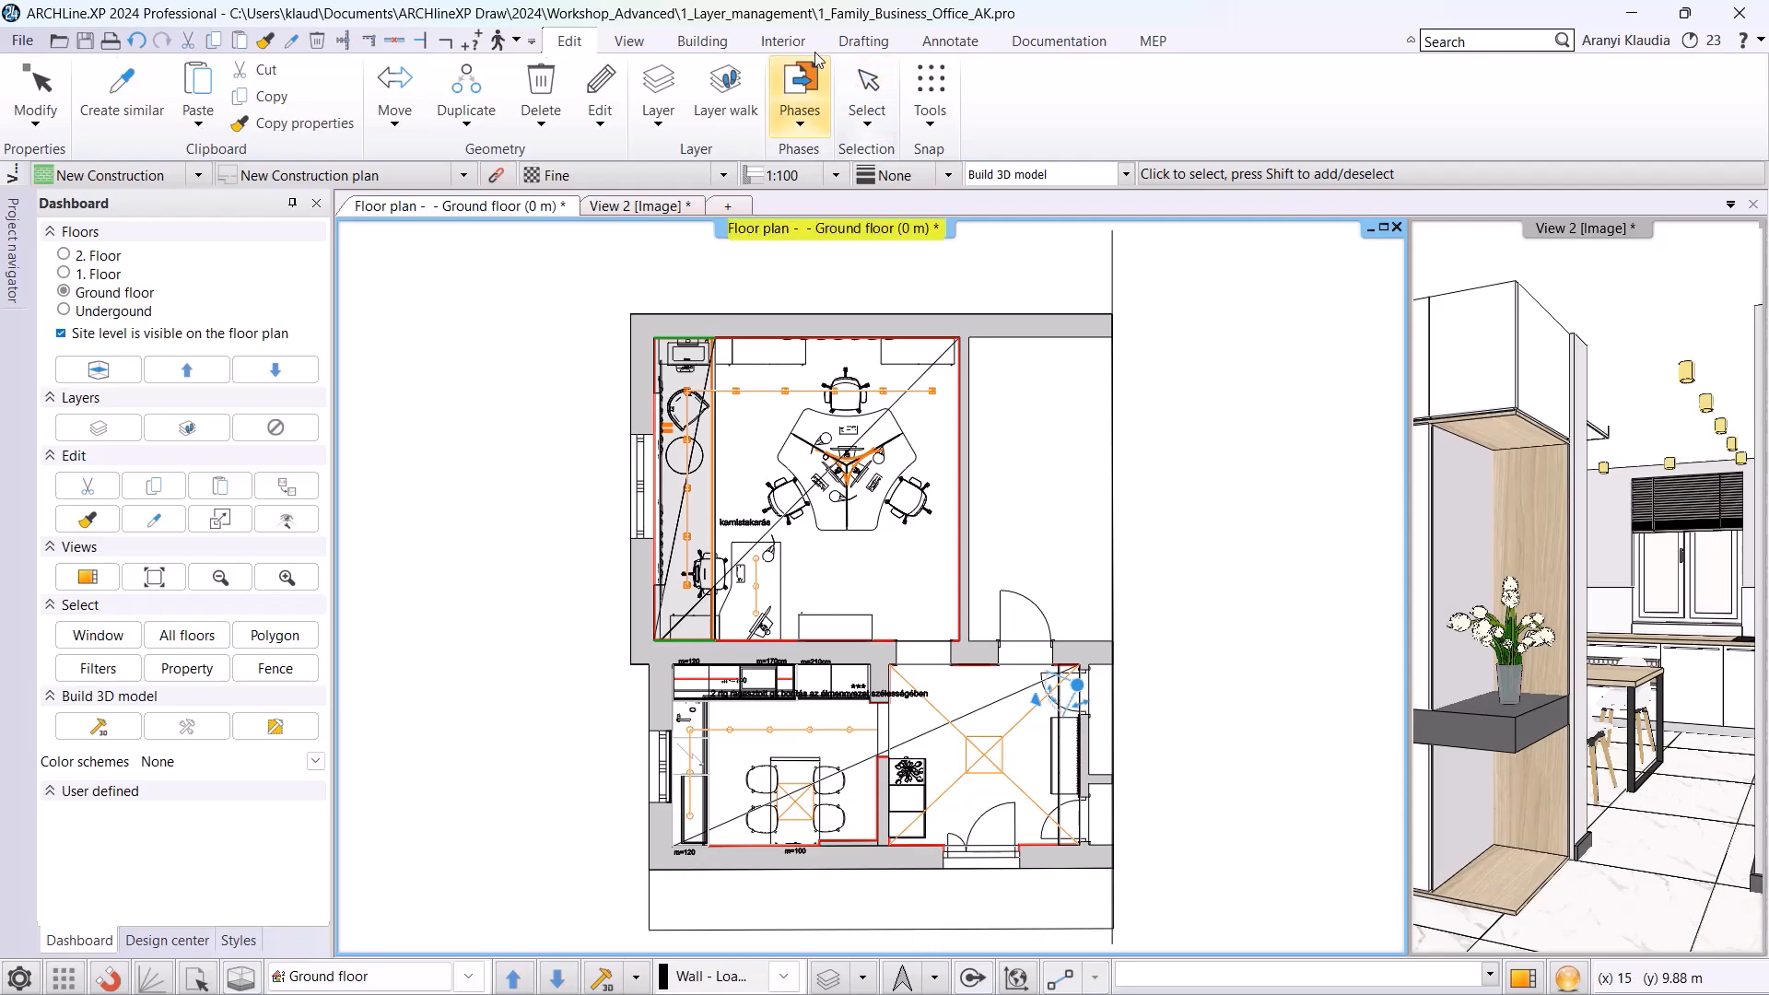
- Check the layer and line type settings in the polyline properties
left_click(863, 41)
right_click(262, 81)
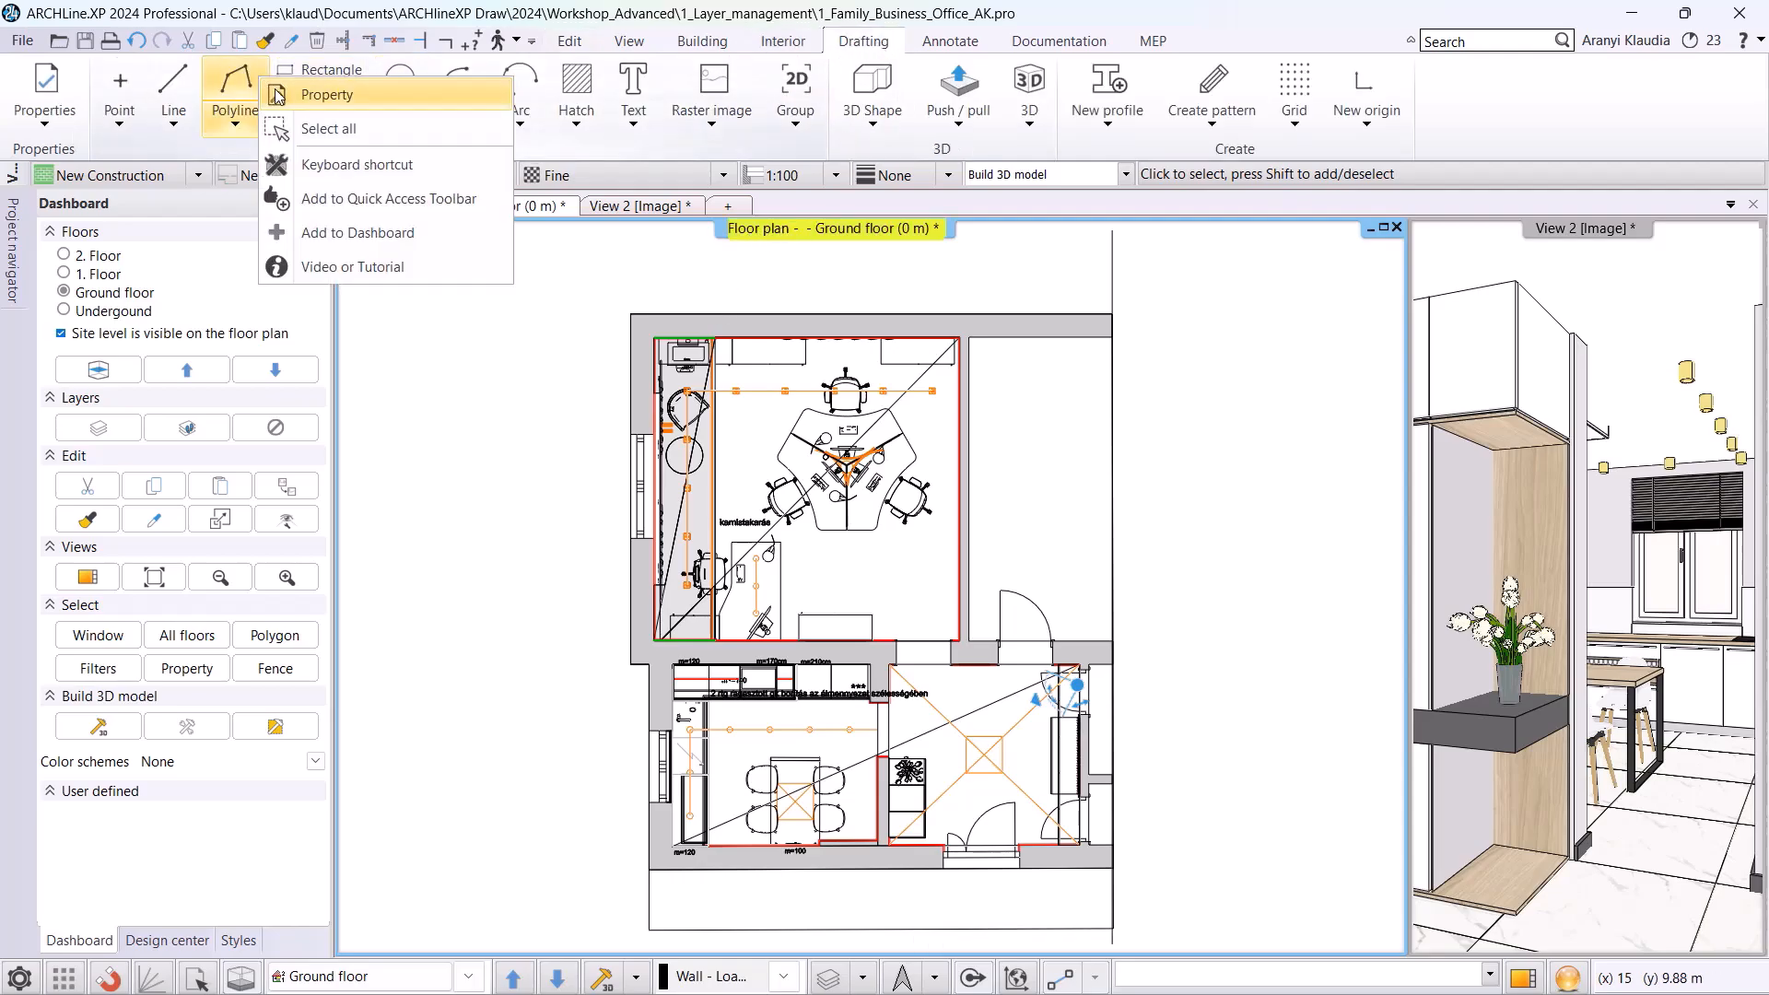
left_click(277, 97)
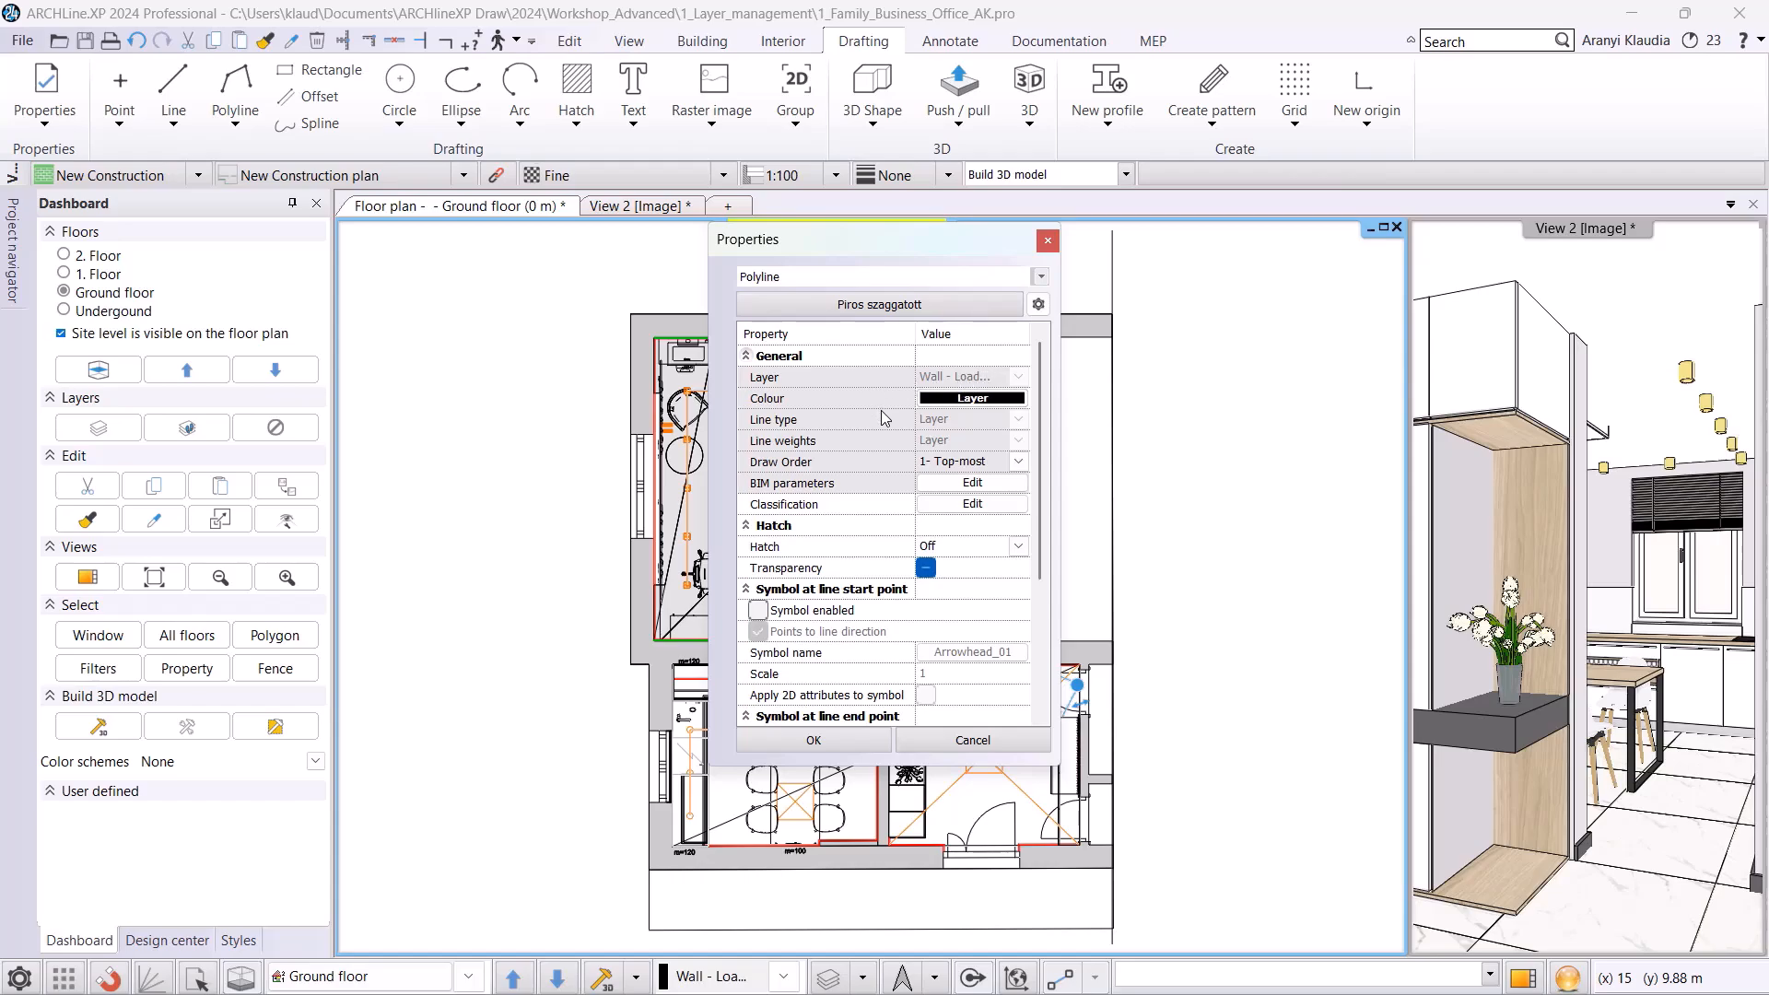
left_click(949, 427)
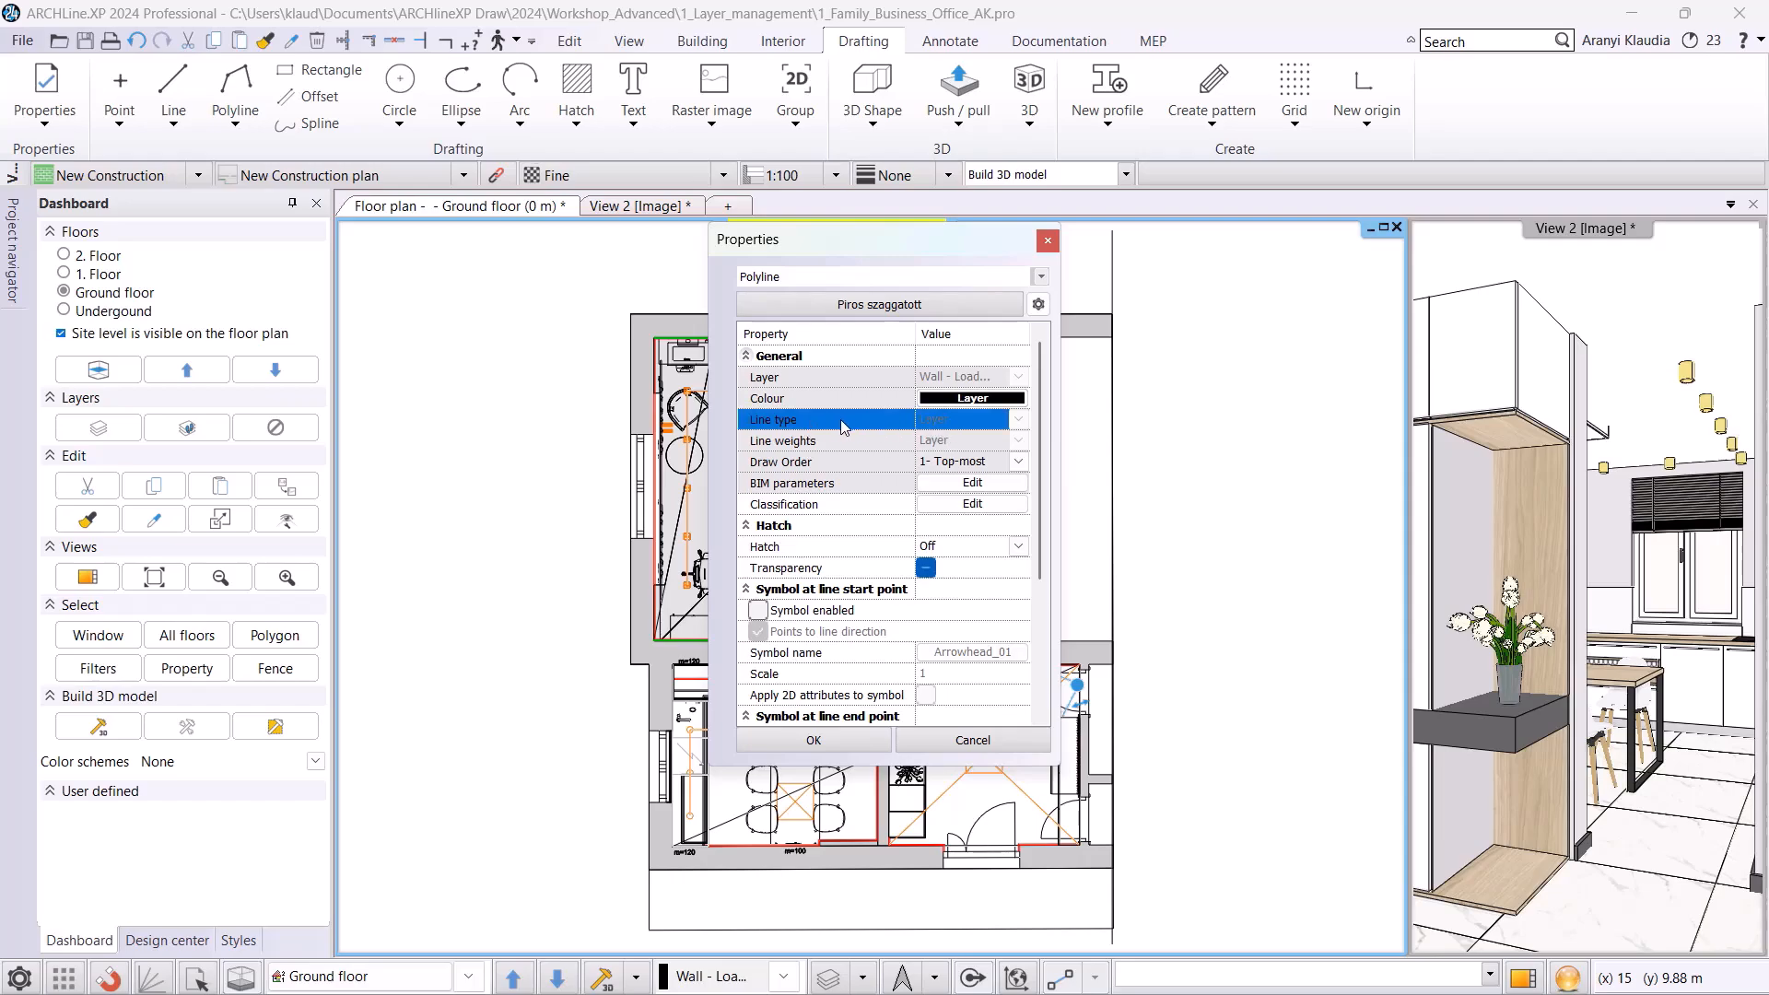
left_click(806, 379)
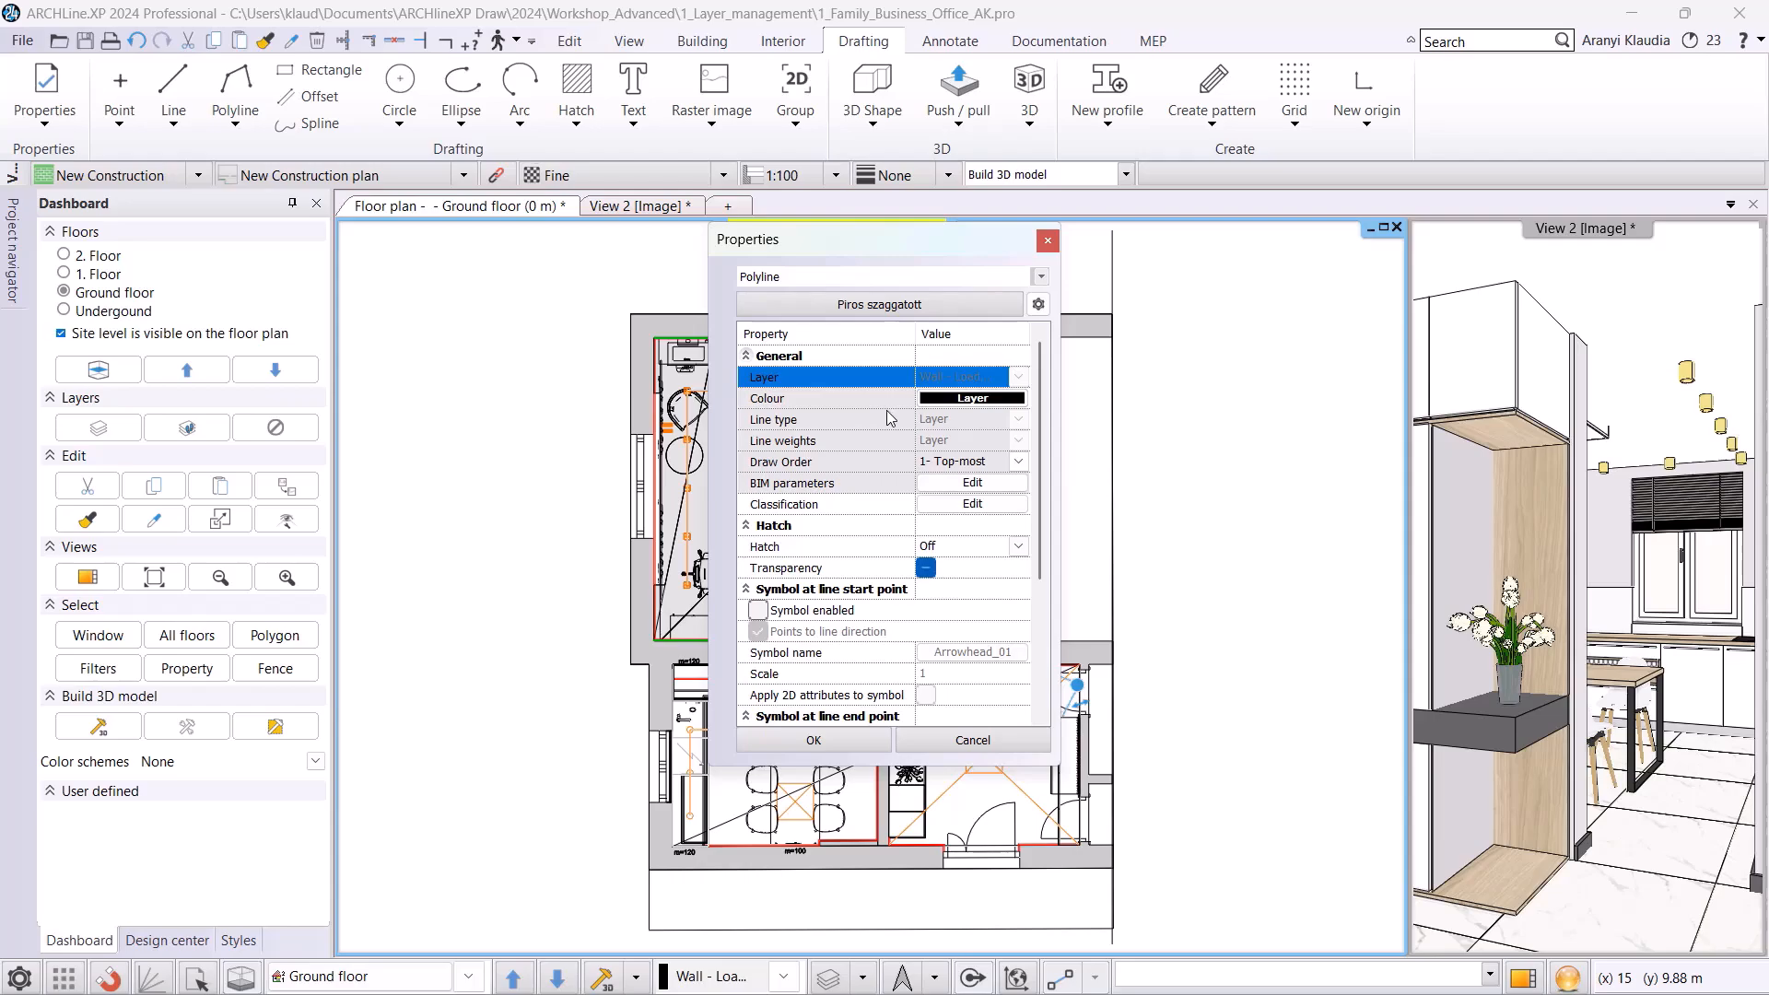
left_click(875, 742)
- Review the colour, line-type and line-weight columns in the Layer Manager and leave it without changes
left_click(863, 975)
left_click(870, 808)
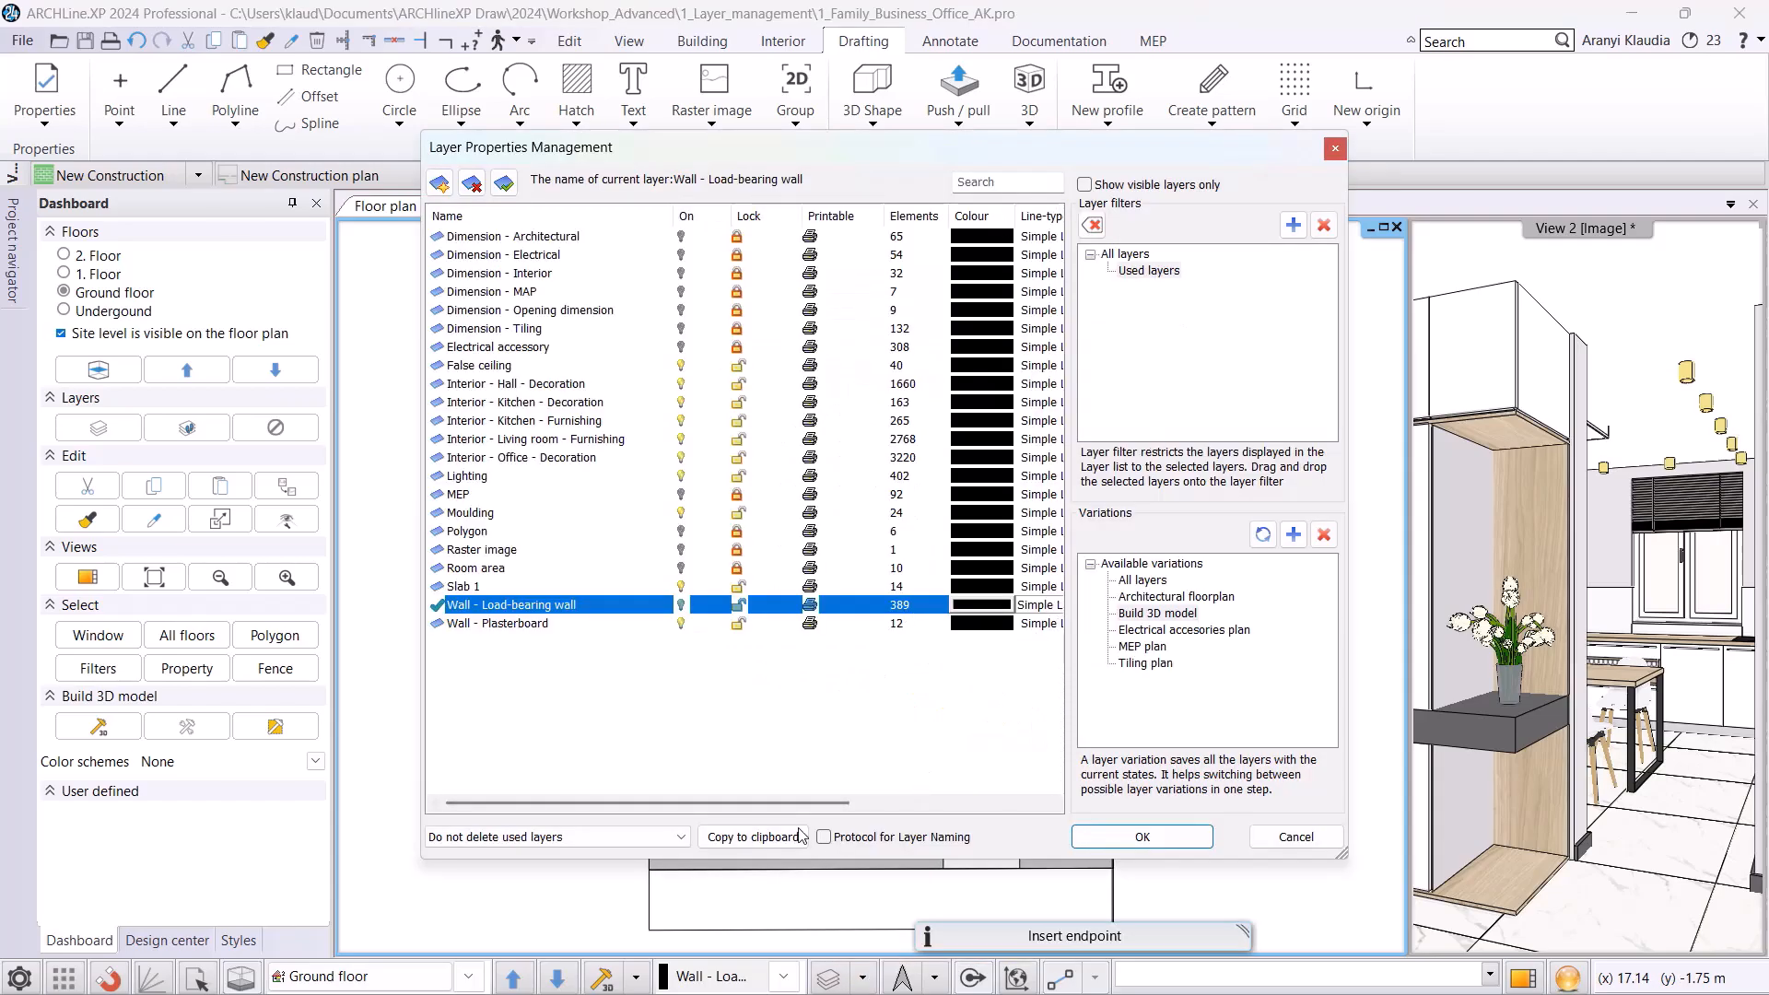
left_click_drag(799, 803, 912, 803)
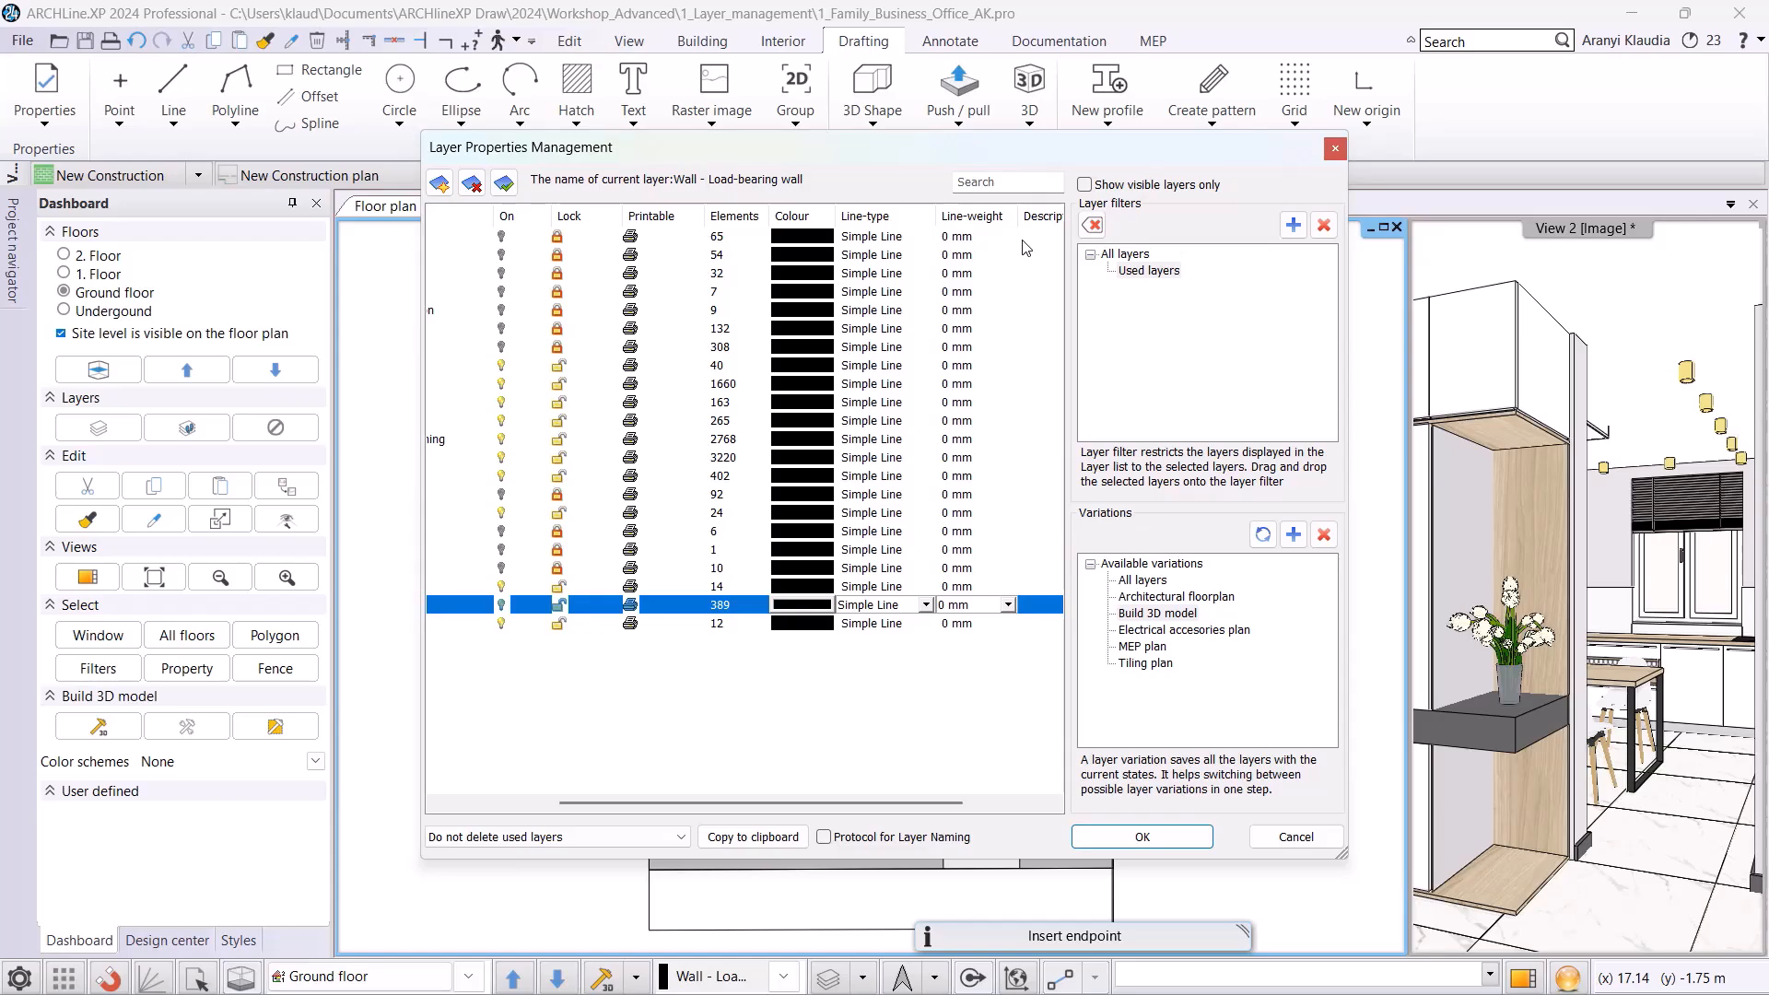
left_click(1279, 839)
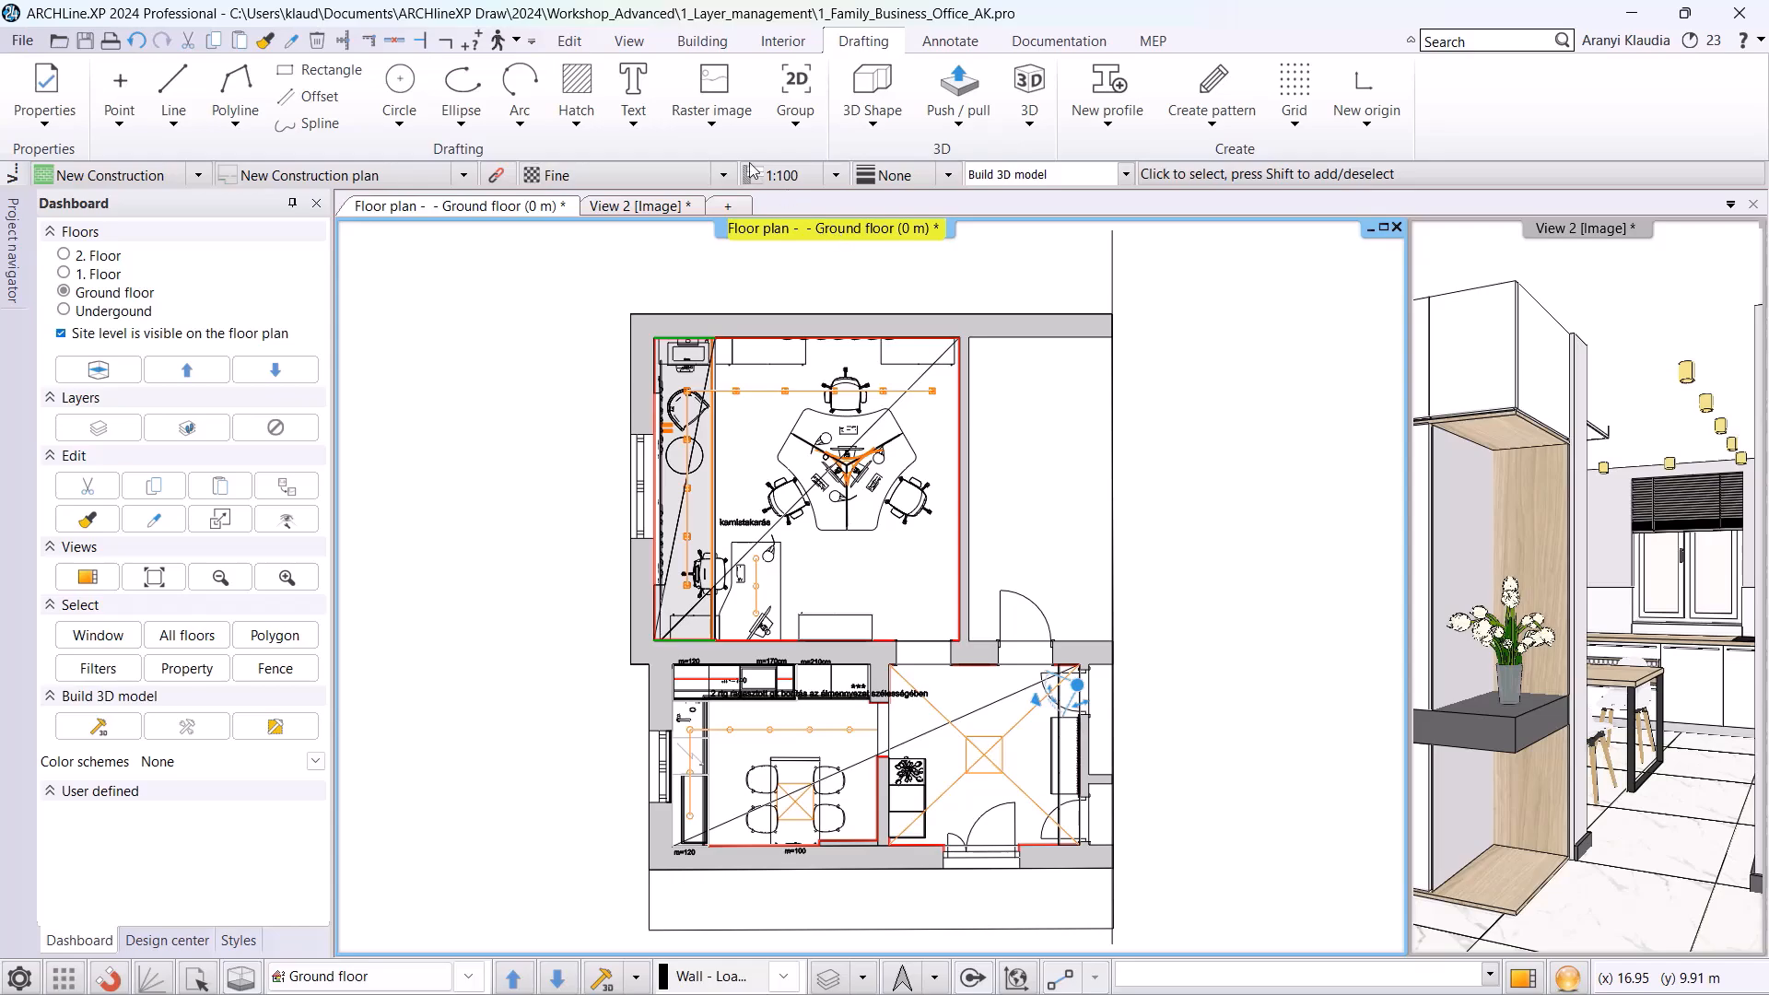
- Switch the layer control mode and recheck the layer, colour, line type and line weight in the polyline properties
left_click(571, 42)
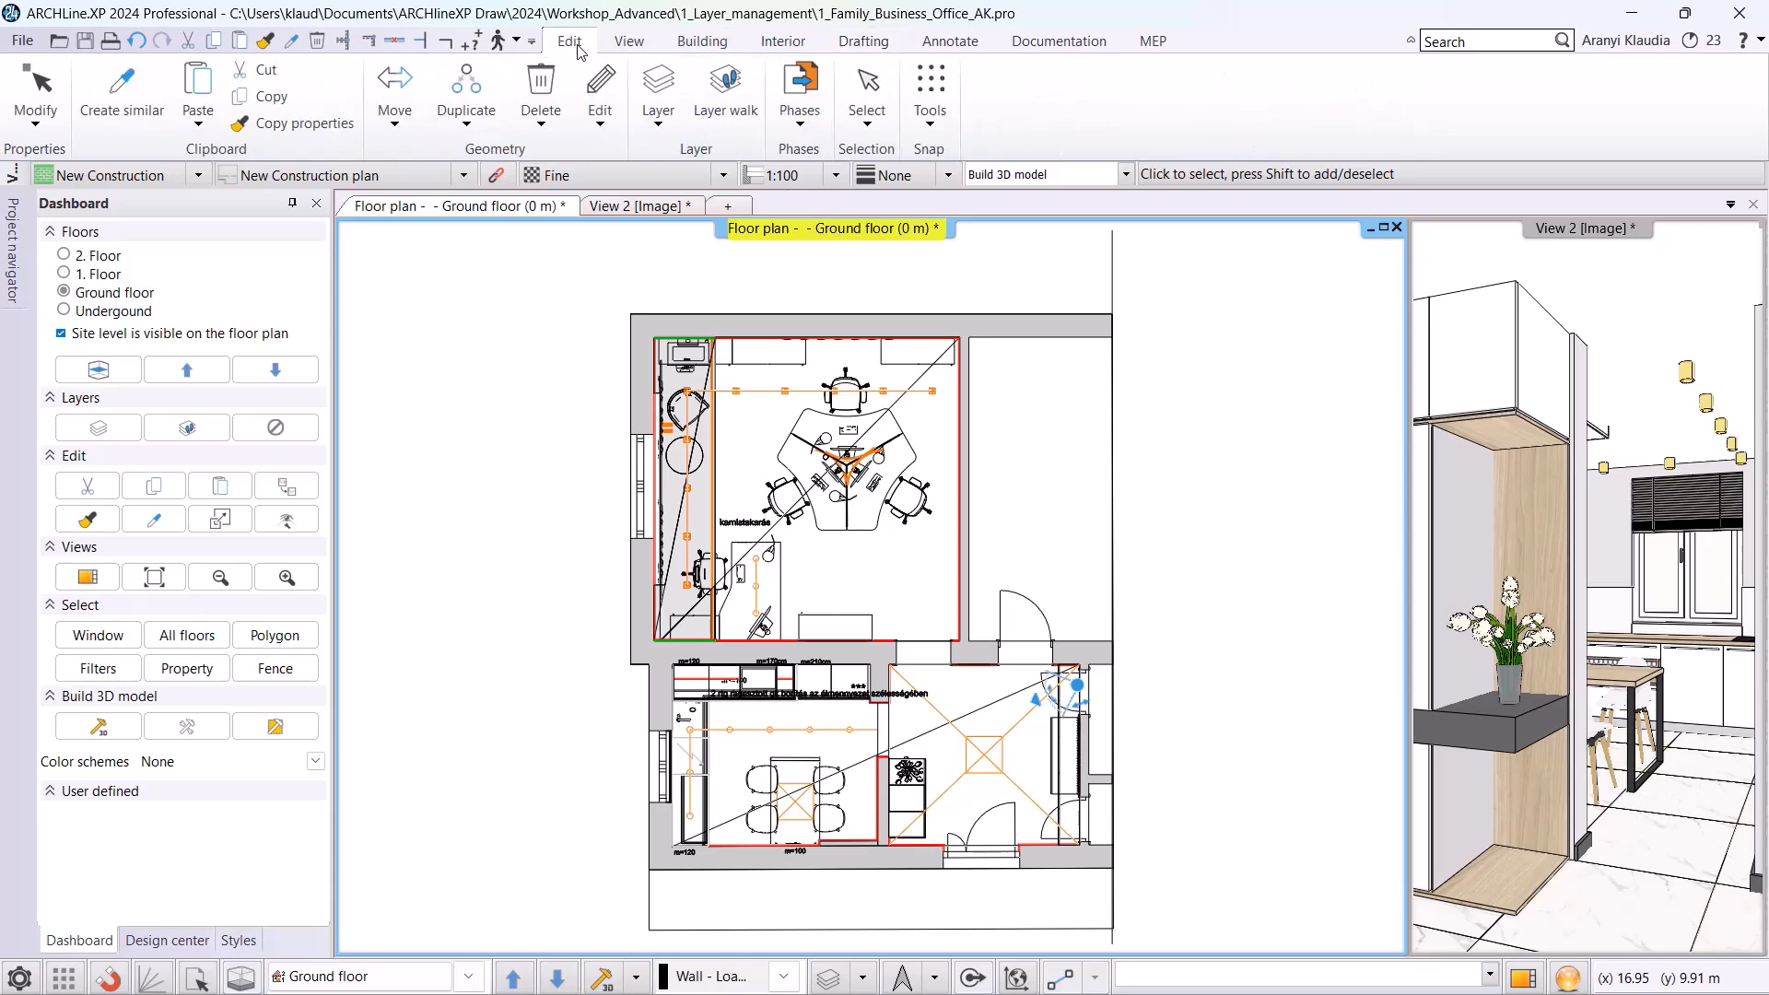
left_click(664, 115)
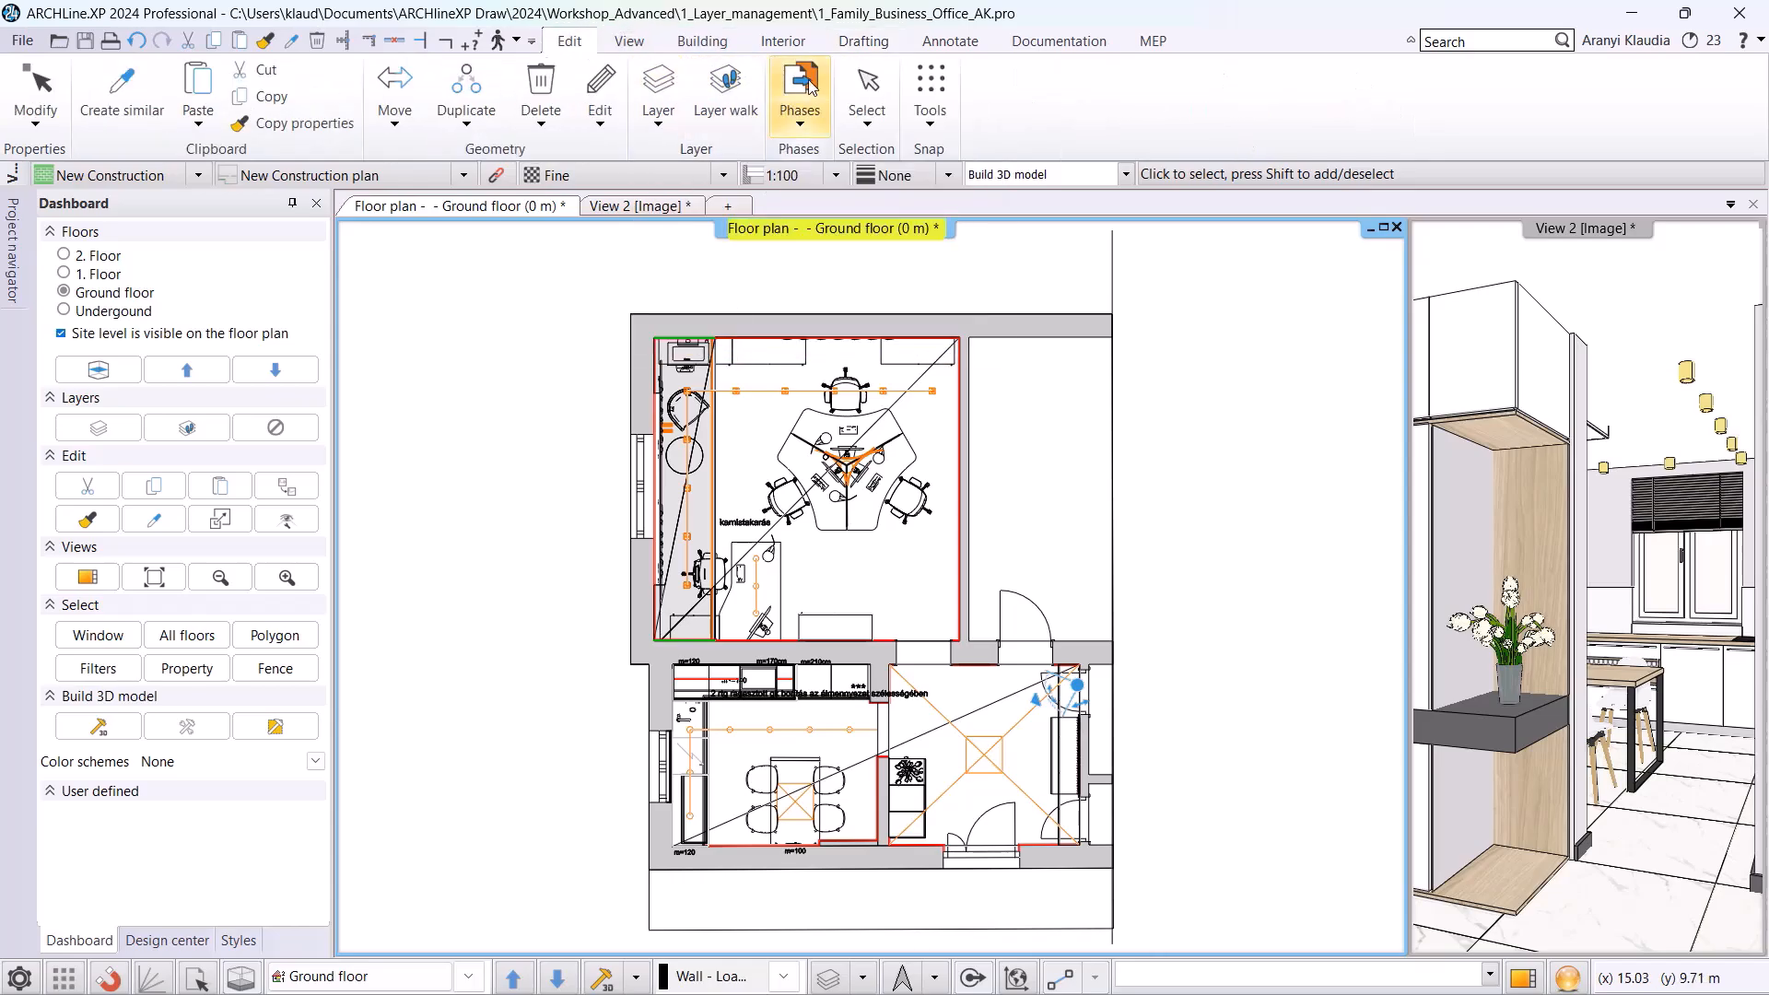
left_click(863, 41)
right_click(239, 102)
left_click(286, 109)
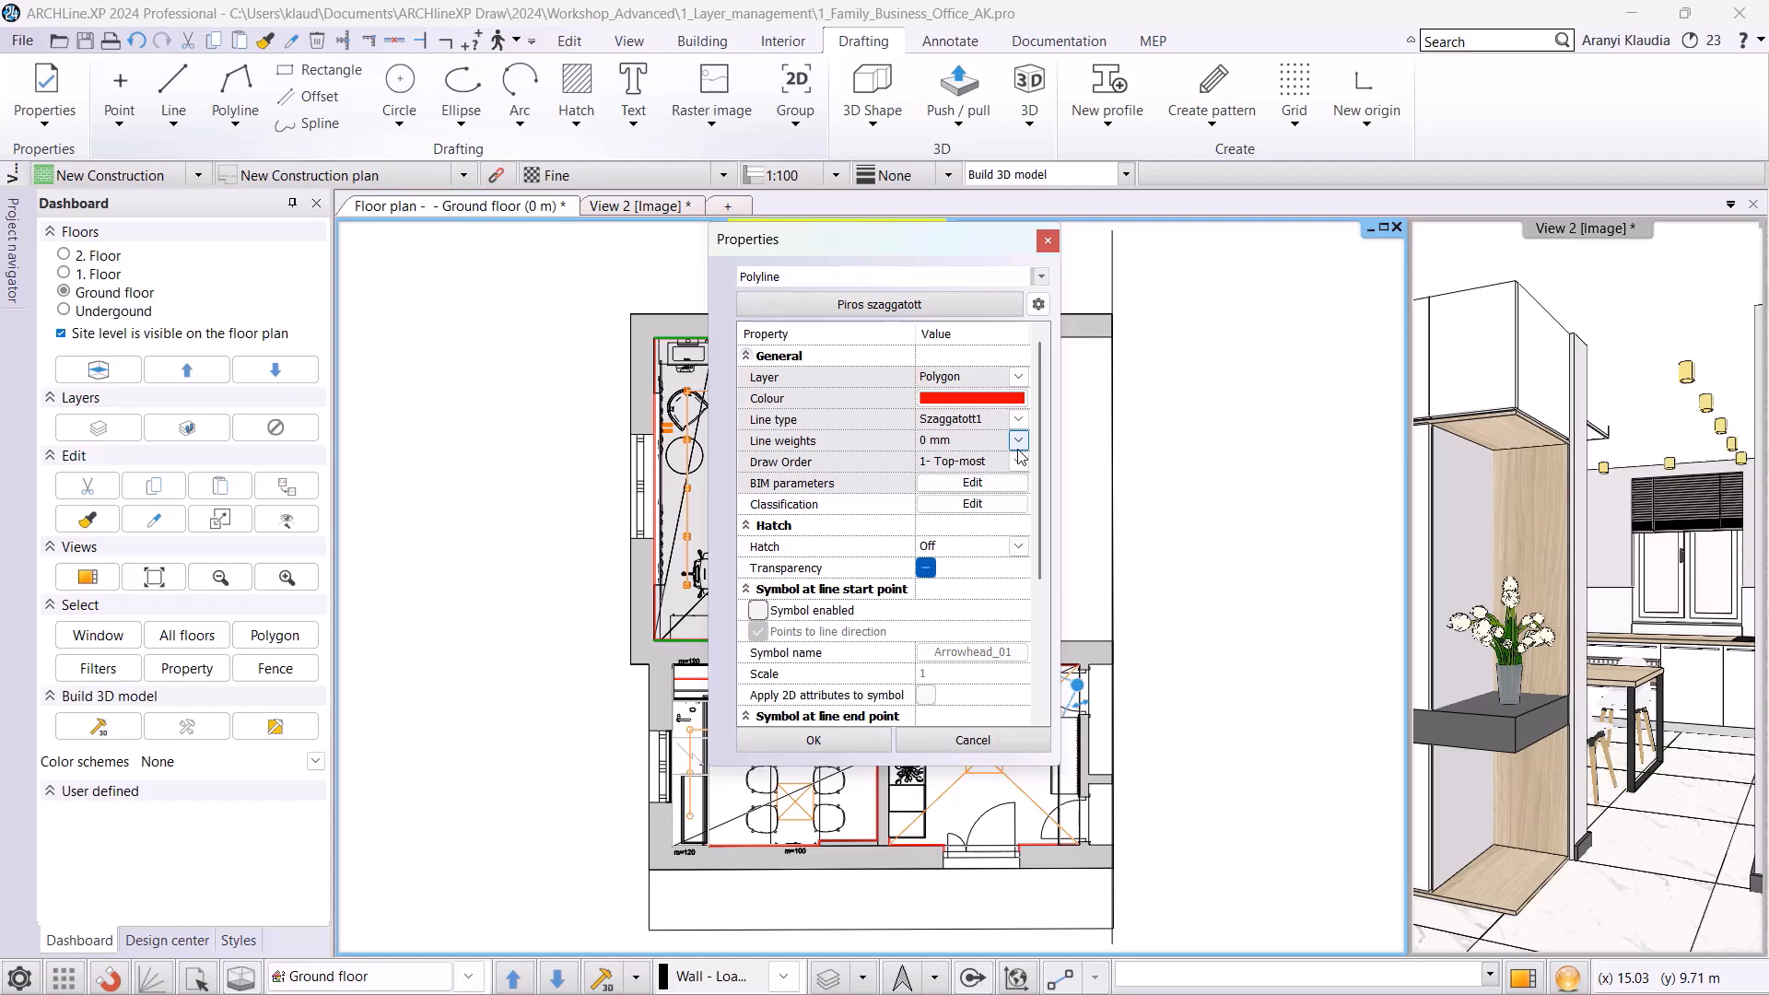
left_click(1047, 241)
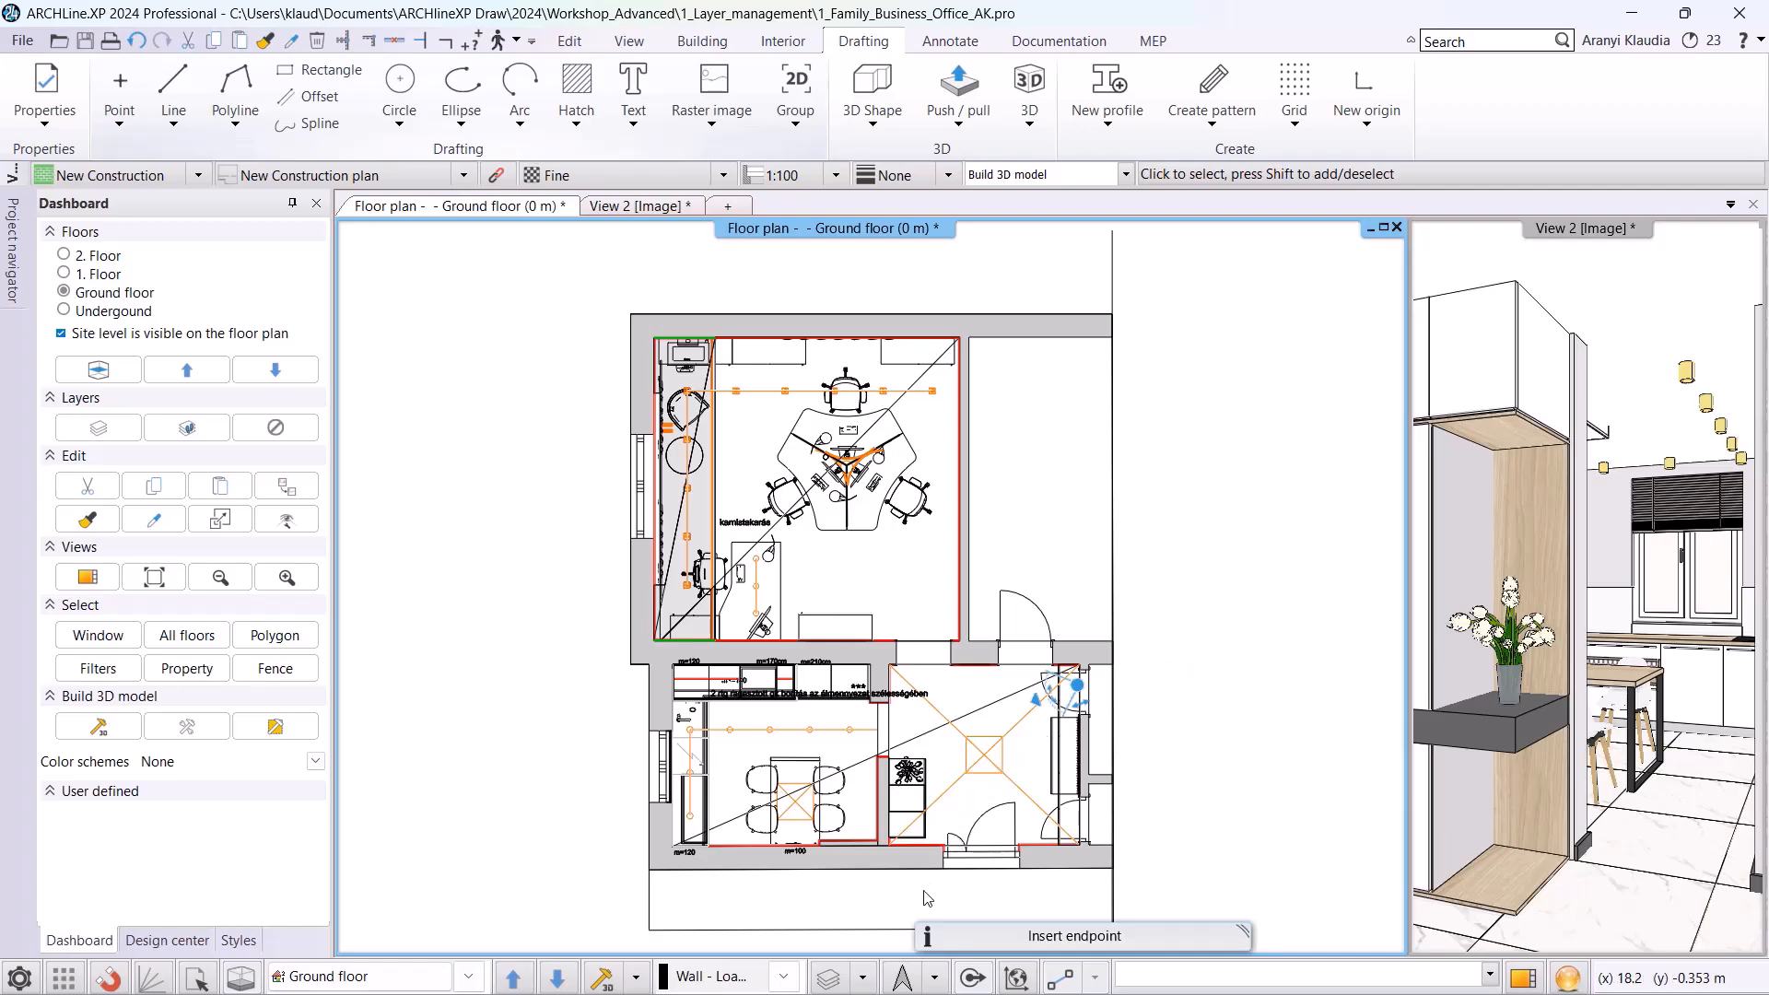
- Open the Layer Manager and list all layers instead of only the used ones
left_click(863, 976)
left_click(917, 808)
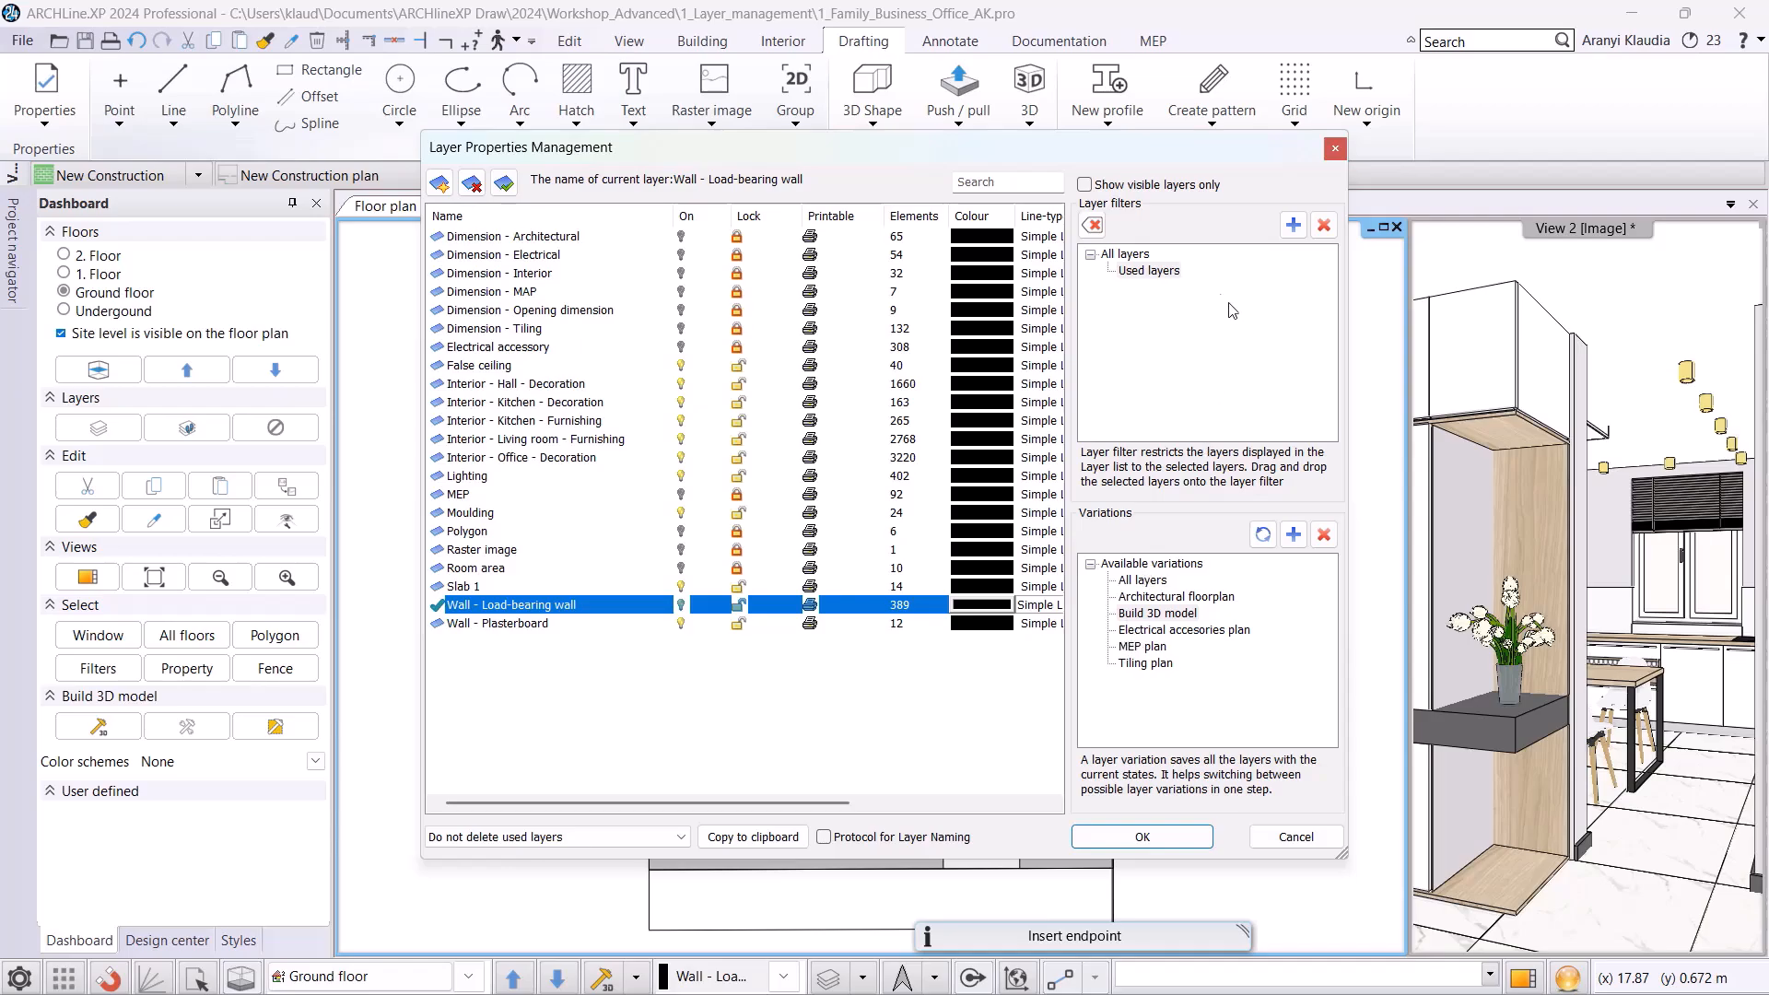
left_click(1142, 256)
scroll(741, 566, "up", 6)
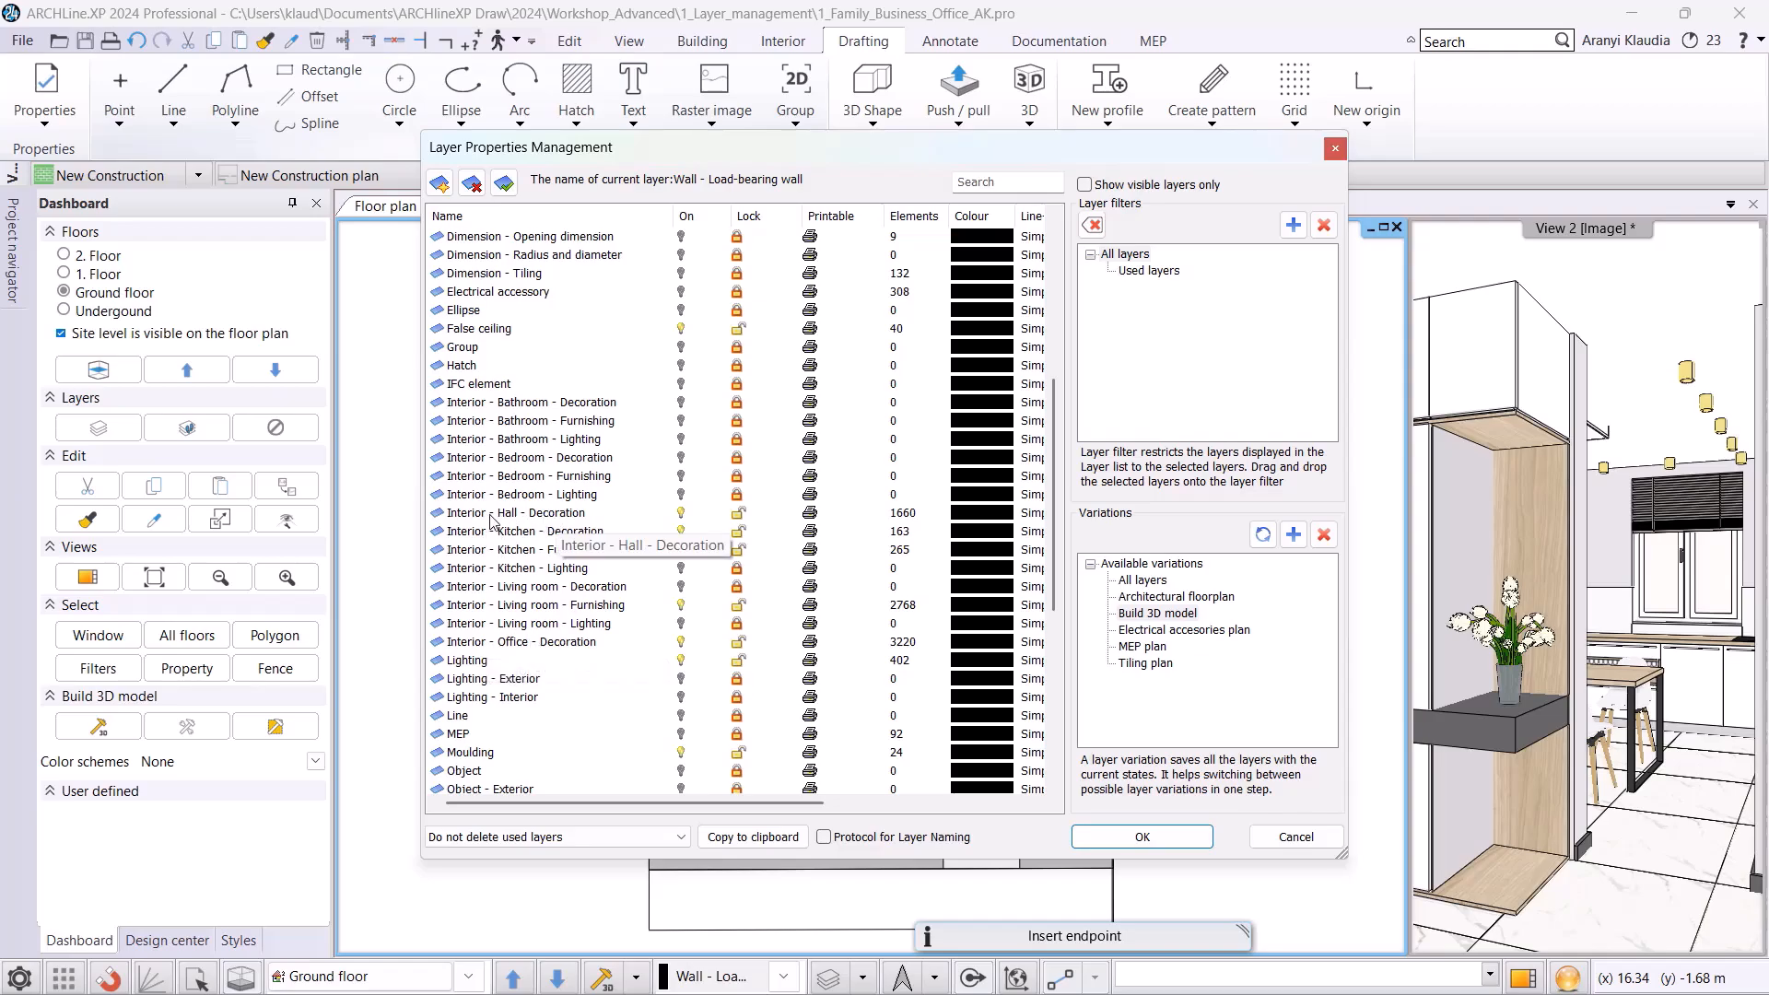
- Create a layer named Interior - Office - Furnishing, reusing the name of the Interior - Bathroom - Furnishing layer
left_click(438, 184)
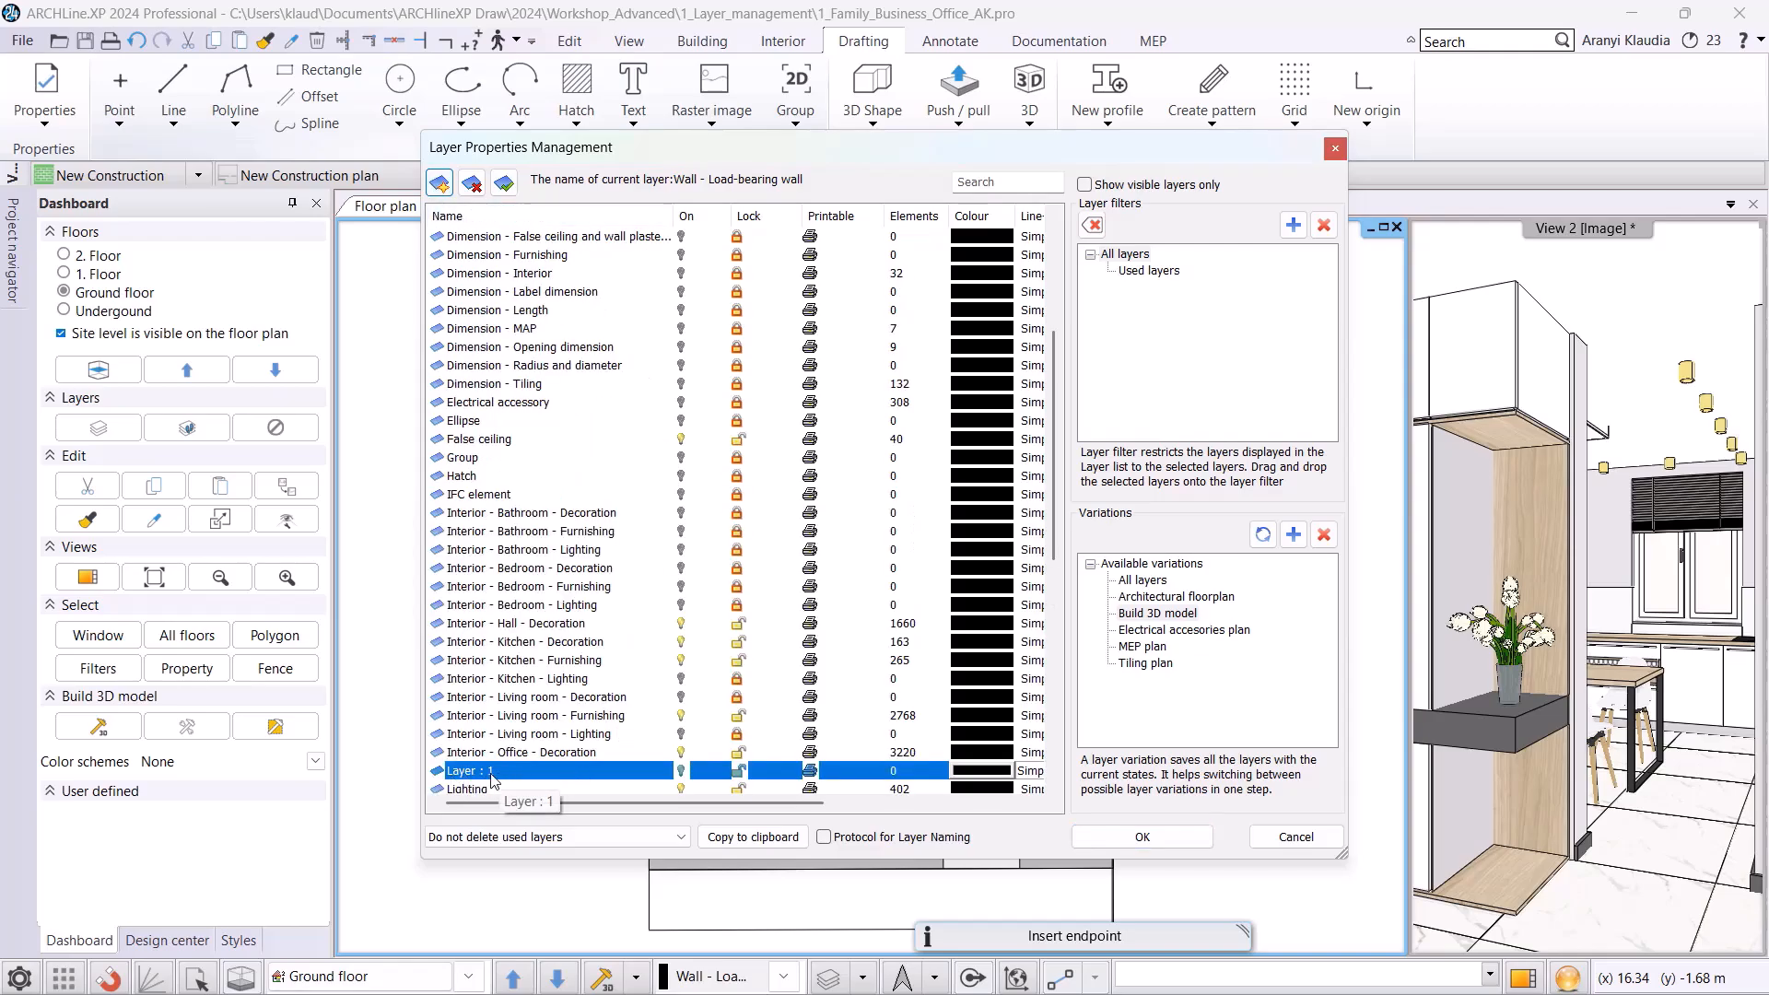
scroll(507, 553, "down", 4)
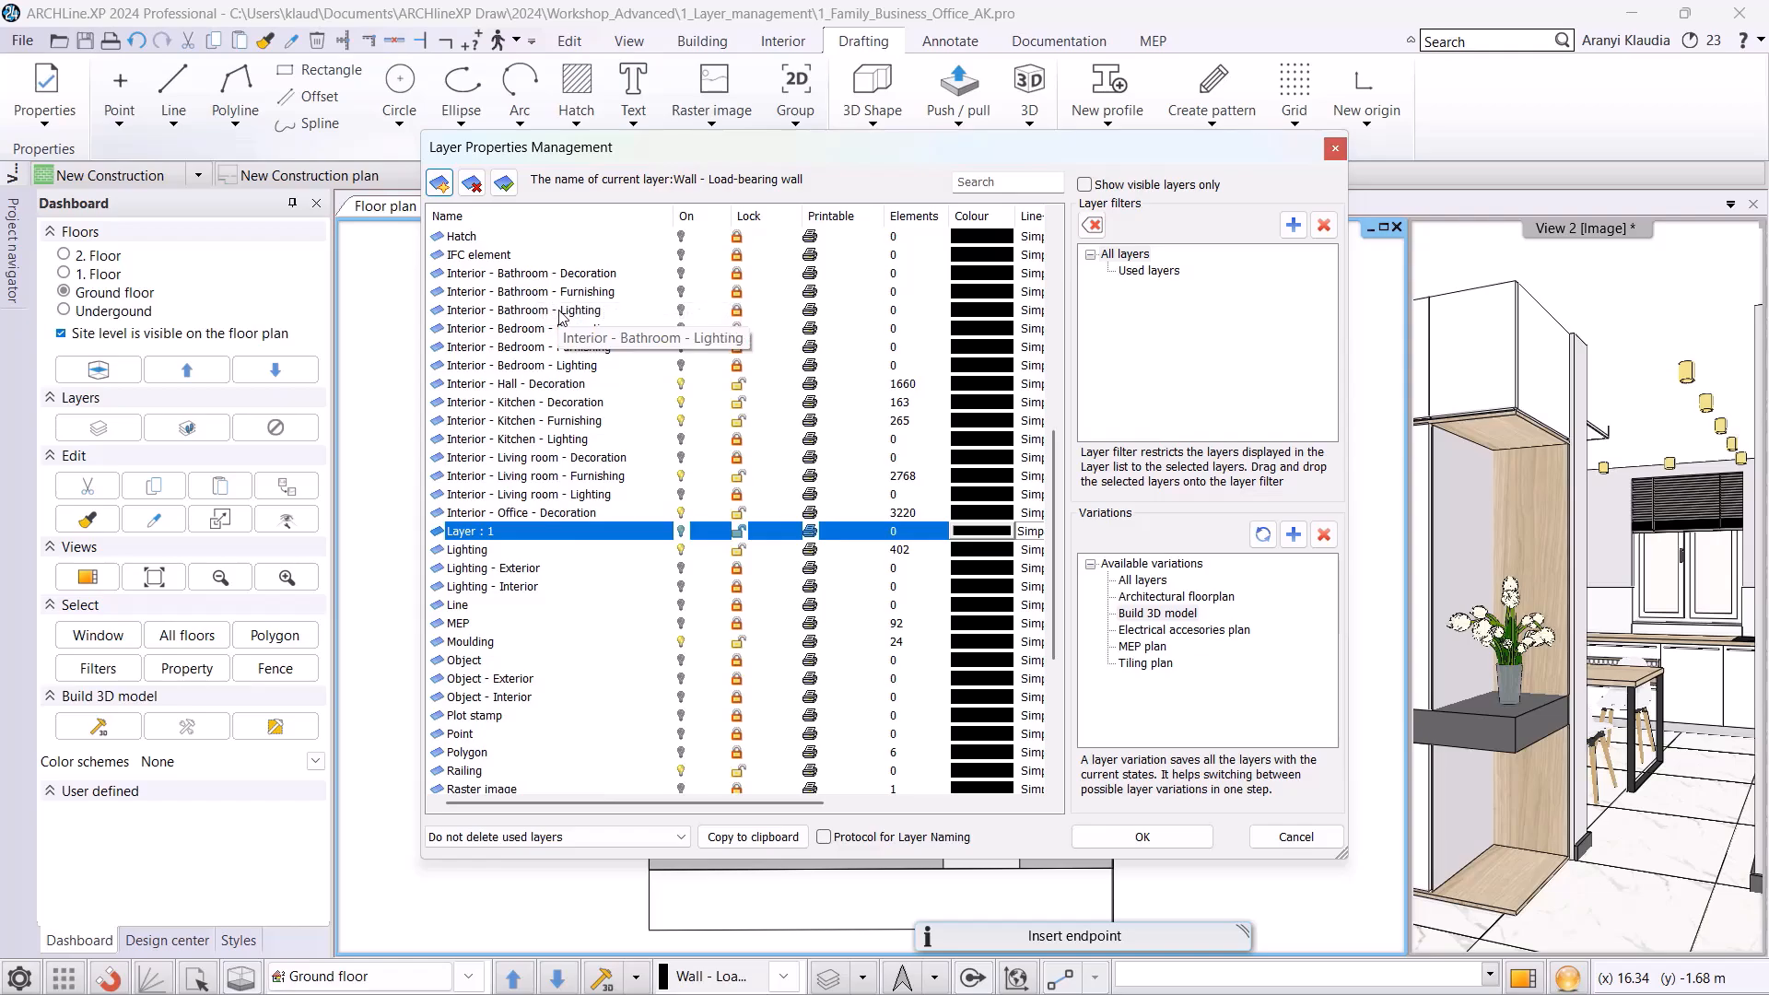
left_click(553, 291)
left_click(552, 291)
key("ctrl+c")
left_click(523, 531)
left_click(524, 531)
key("ctrl+v")
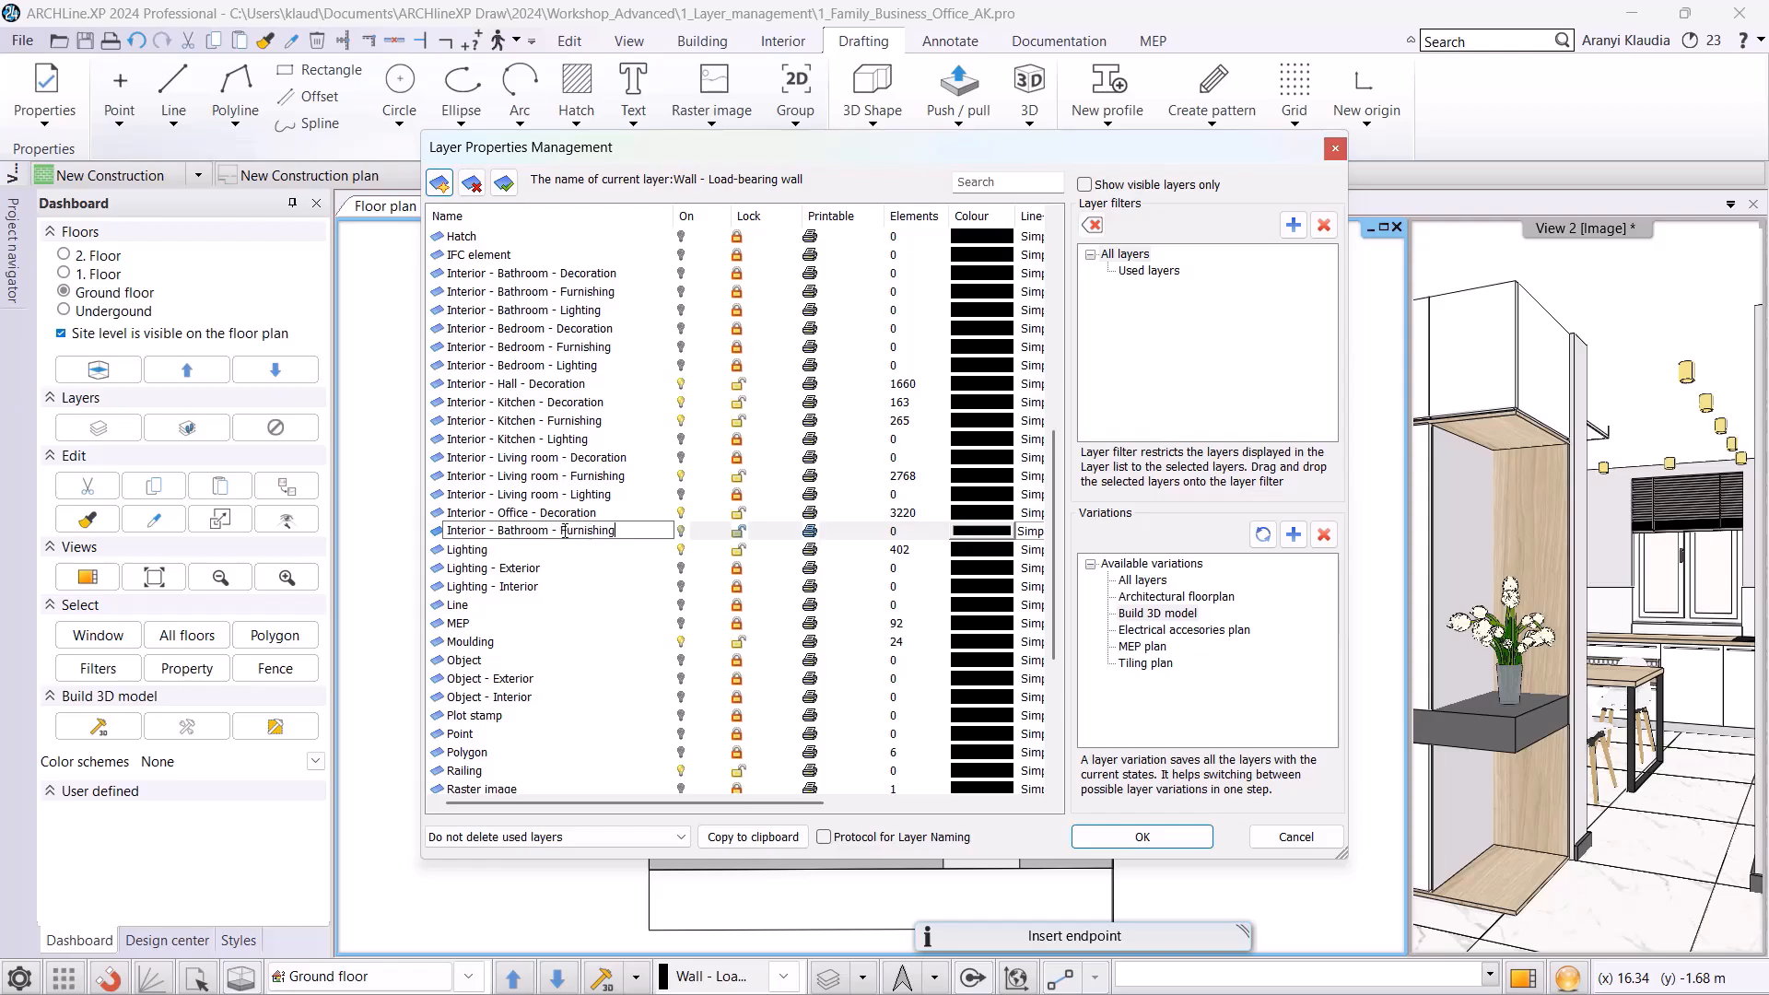
left_click_drag(550, 531, 499, 537)
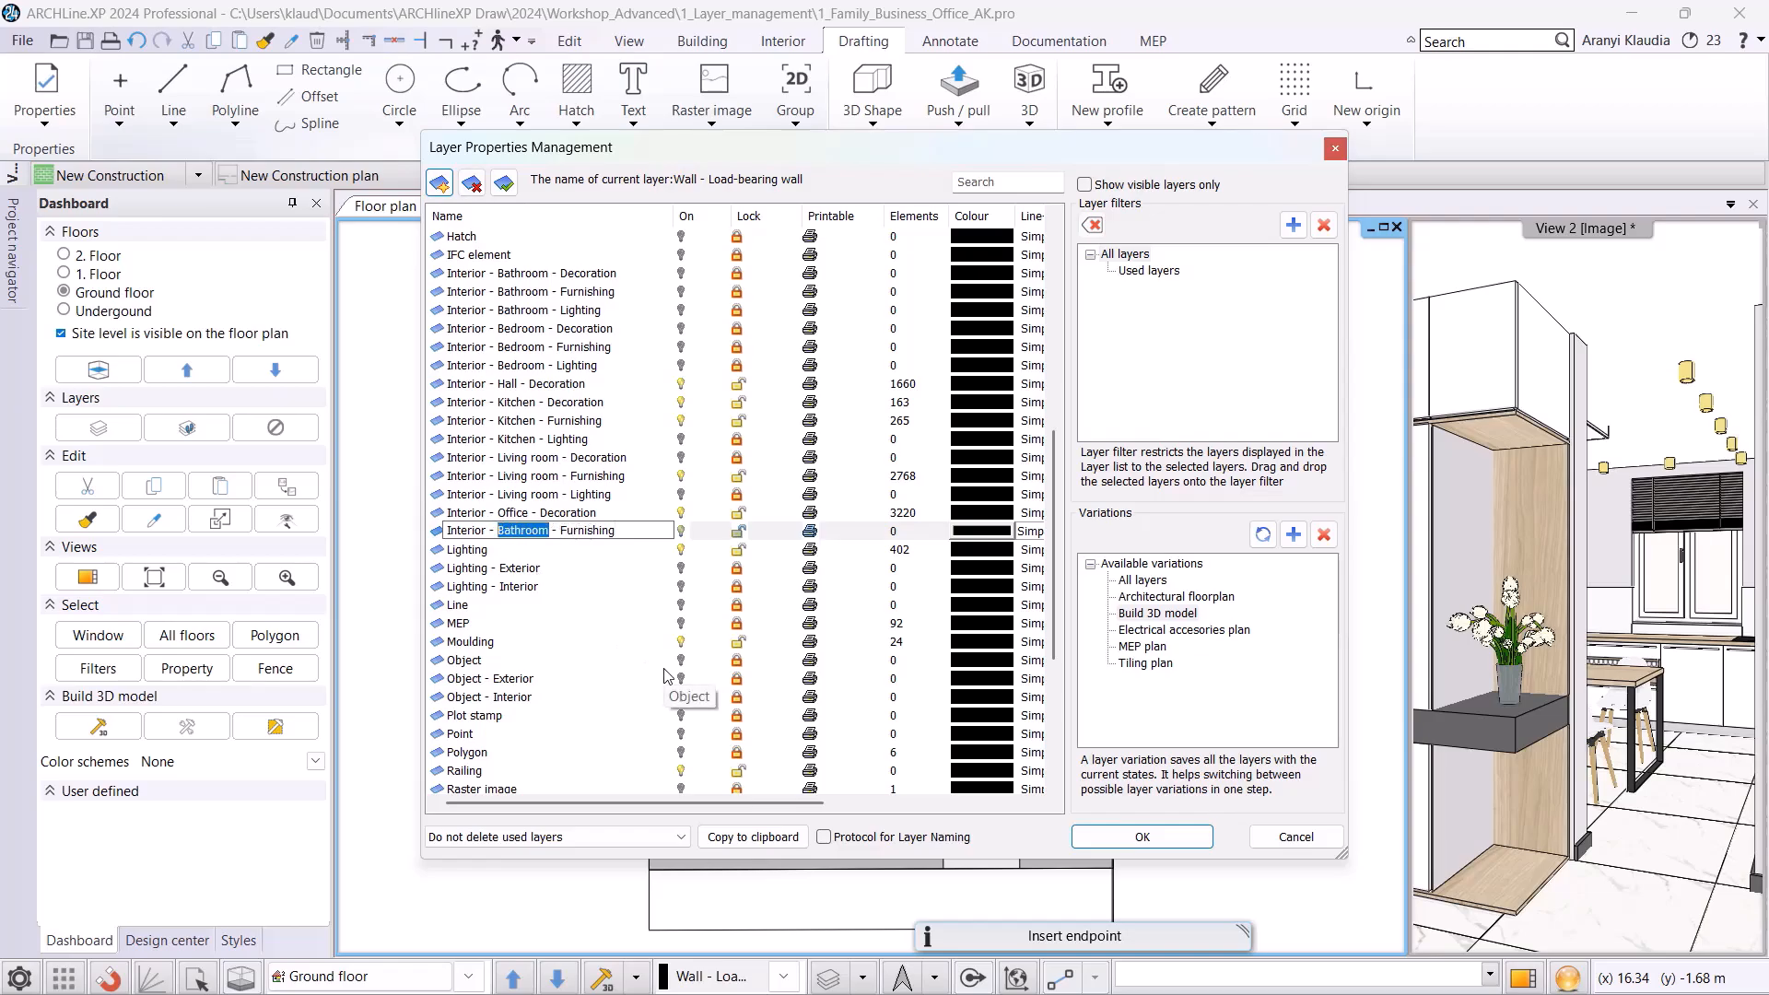
type("Office")
key("Return")
- Add two more layers named Interior - Hall - Furnishing and Interior - Office - Lighting
scroll(582, 693, "down", 5)
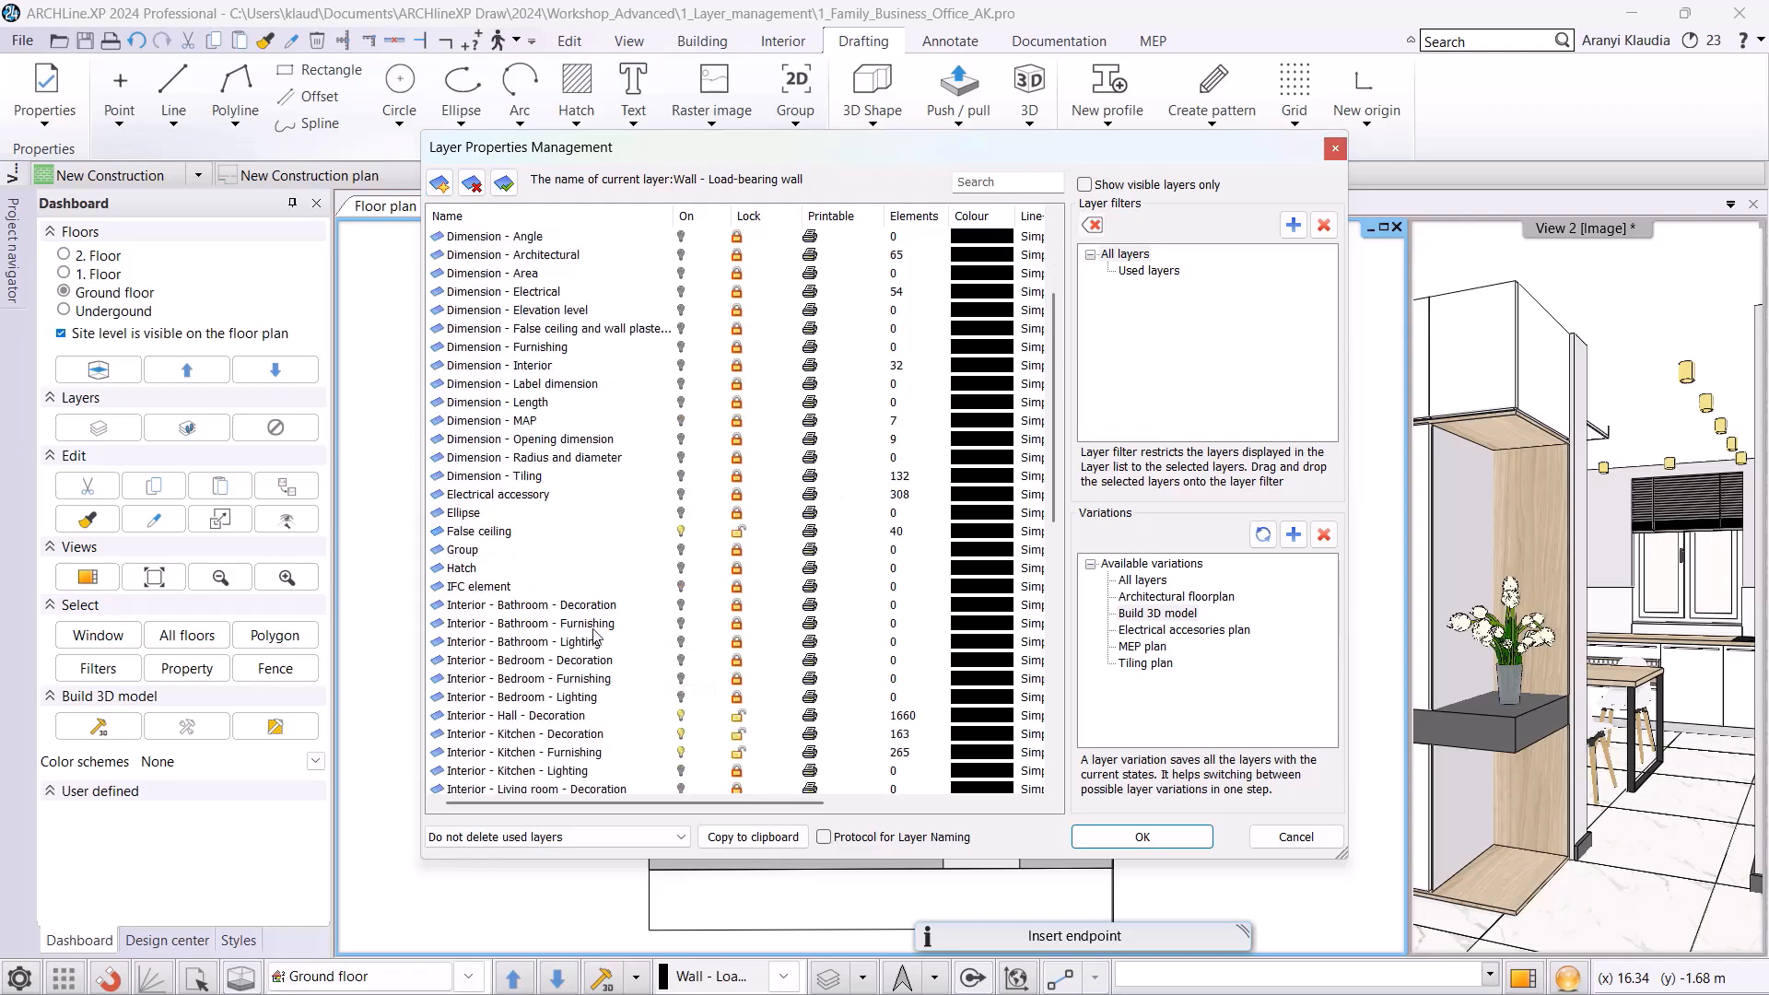
left_click(439, 182)
left_click(475, 770)
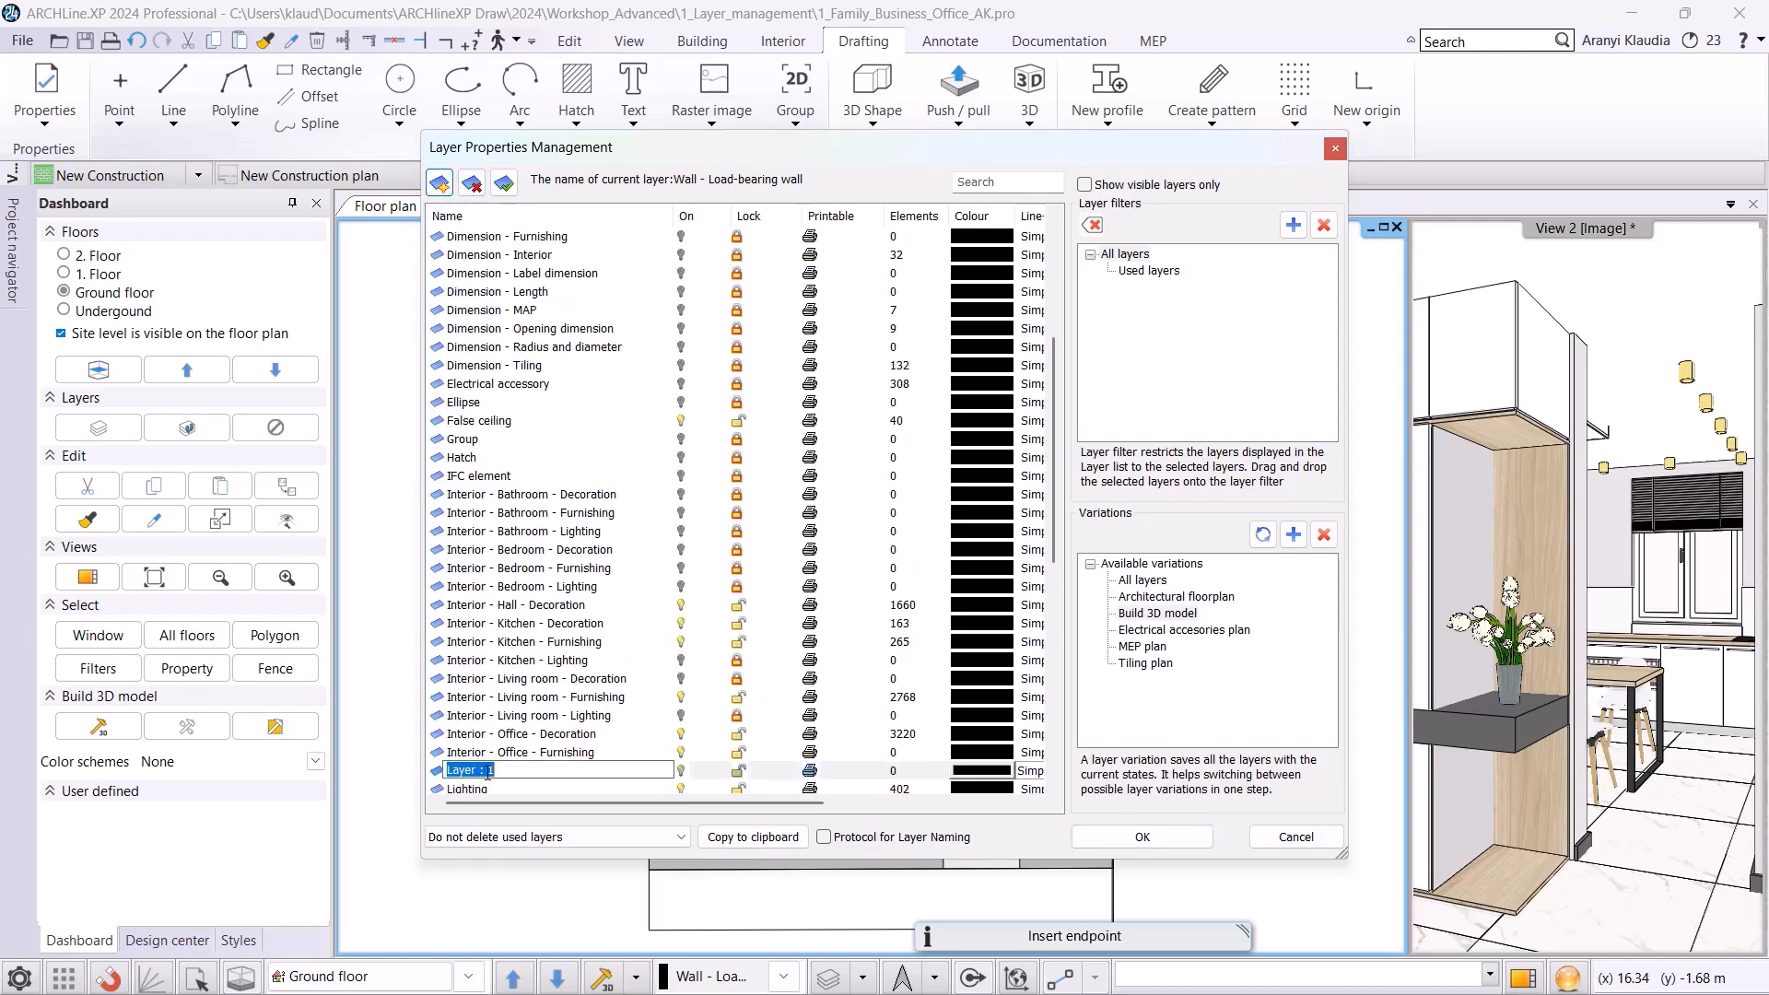
key("ctrl+v")
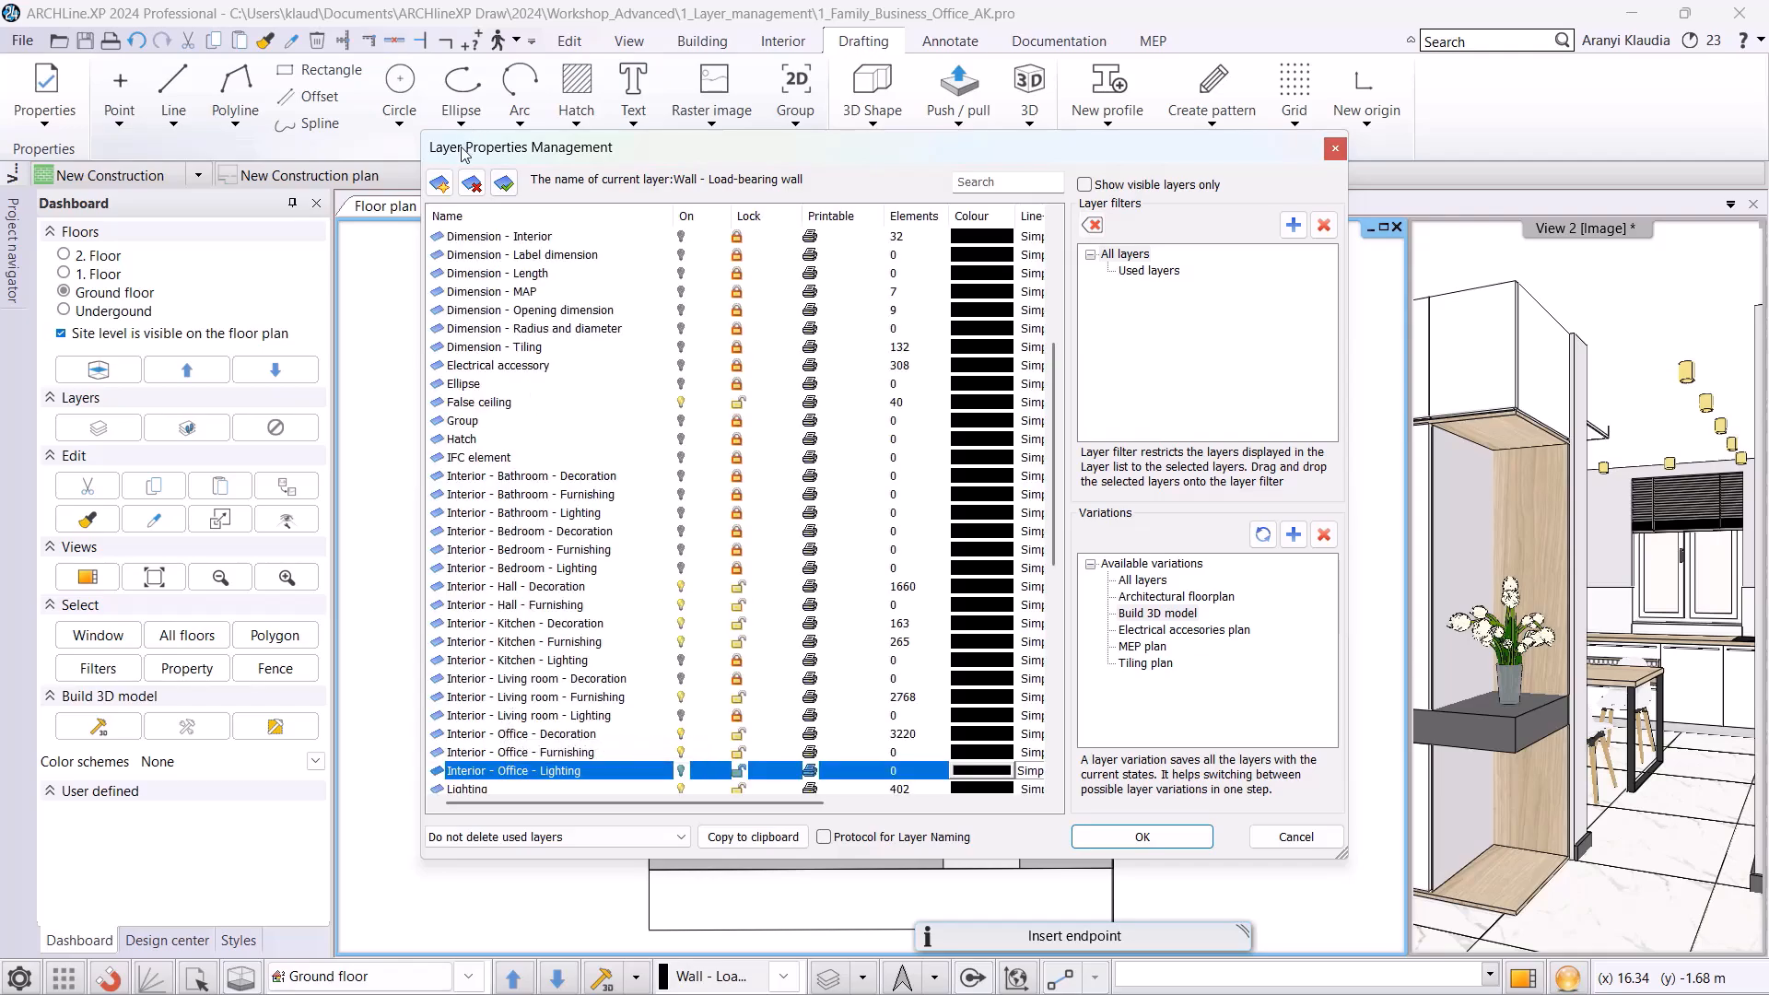
- Create a layer named Interior - Hall - Lighting from the copied living room lighting layer name and accept the layer changes
left_click(439, 181)
left_click(552, 770)
key("ctrl+v")
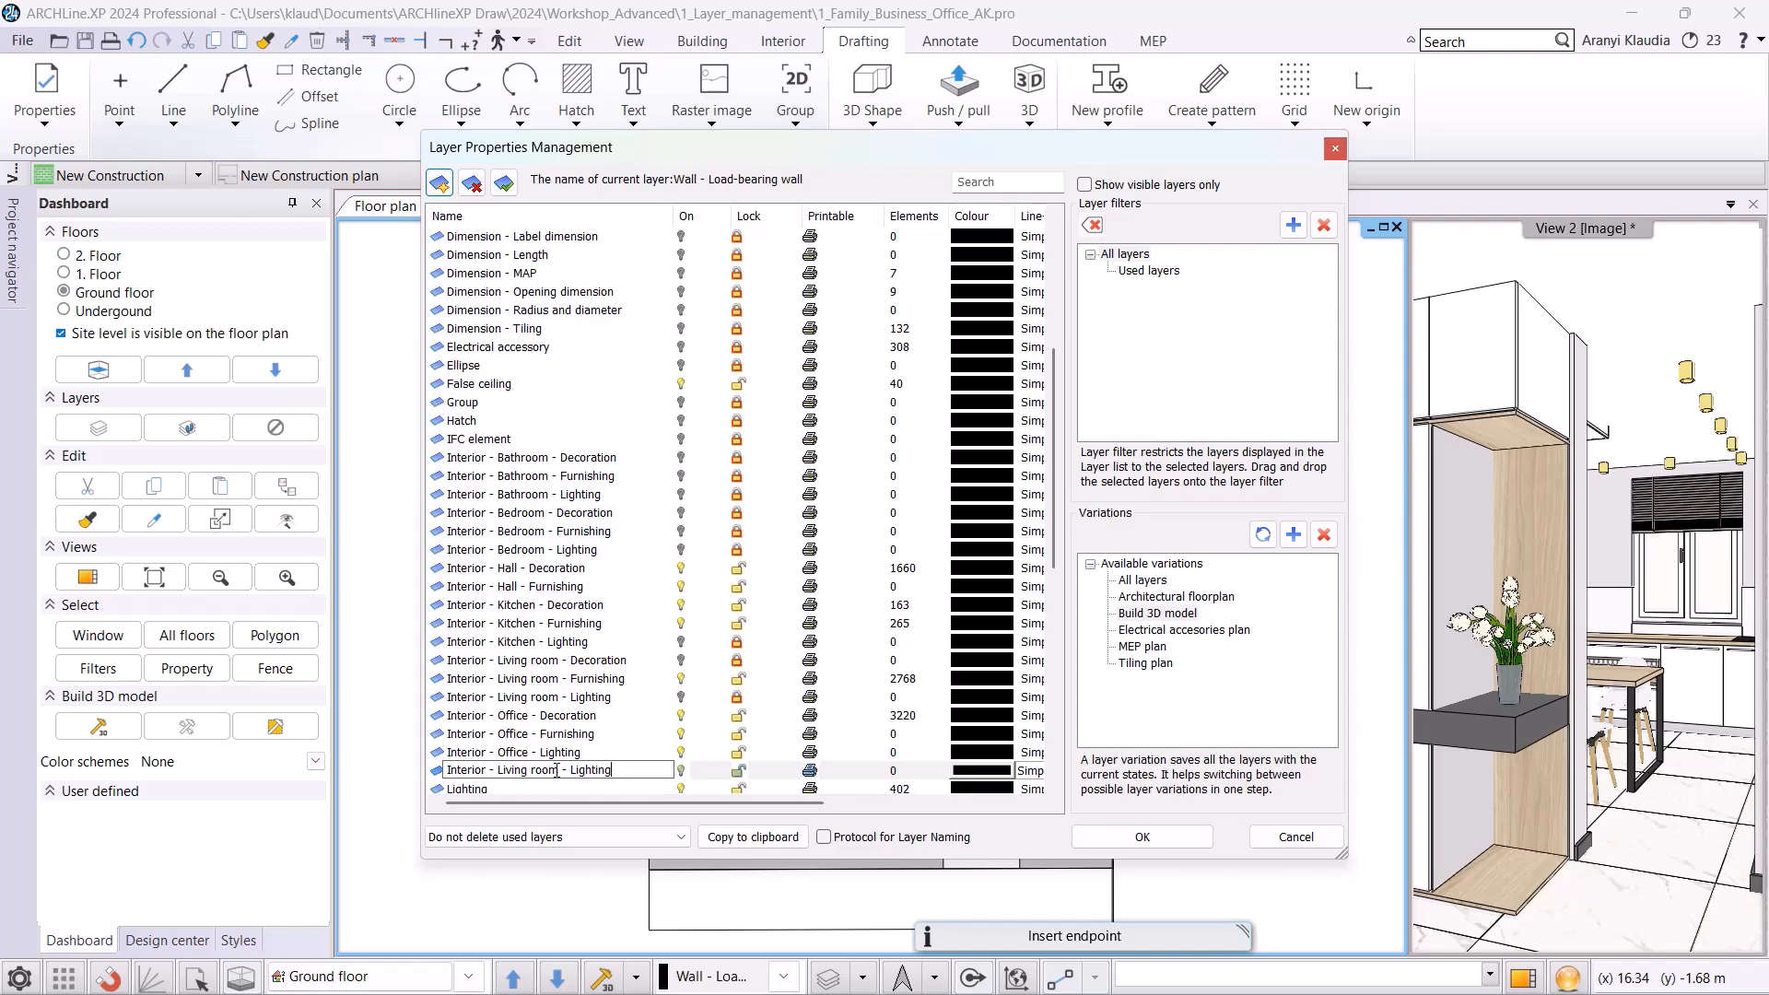
left_click_drag(562, 767, 503, 769)
type("Hall")
key("Return")
scroll(532, 743, "down", 1)
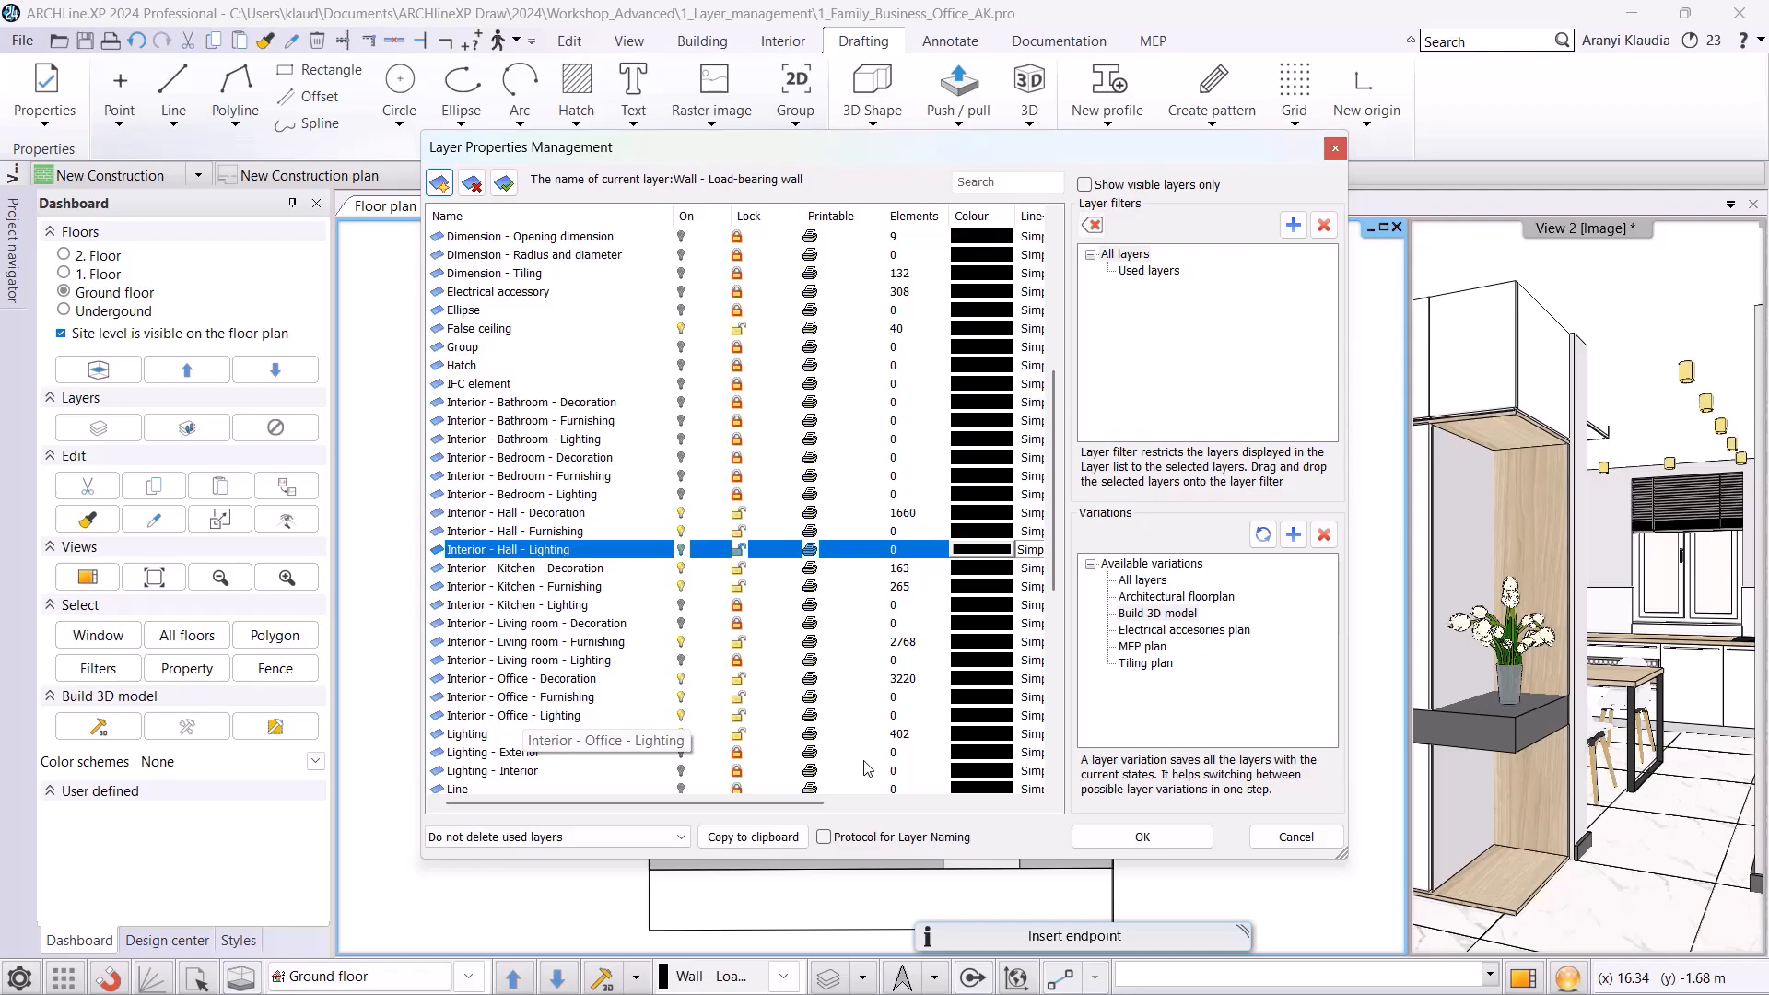
left_click(1101, 836)
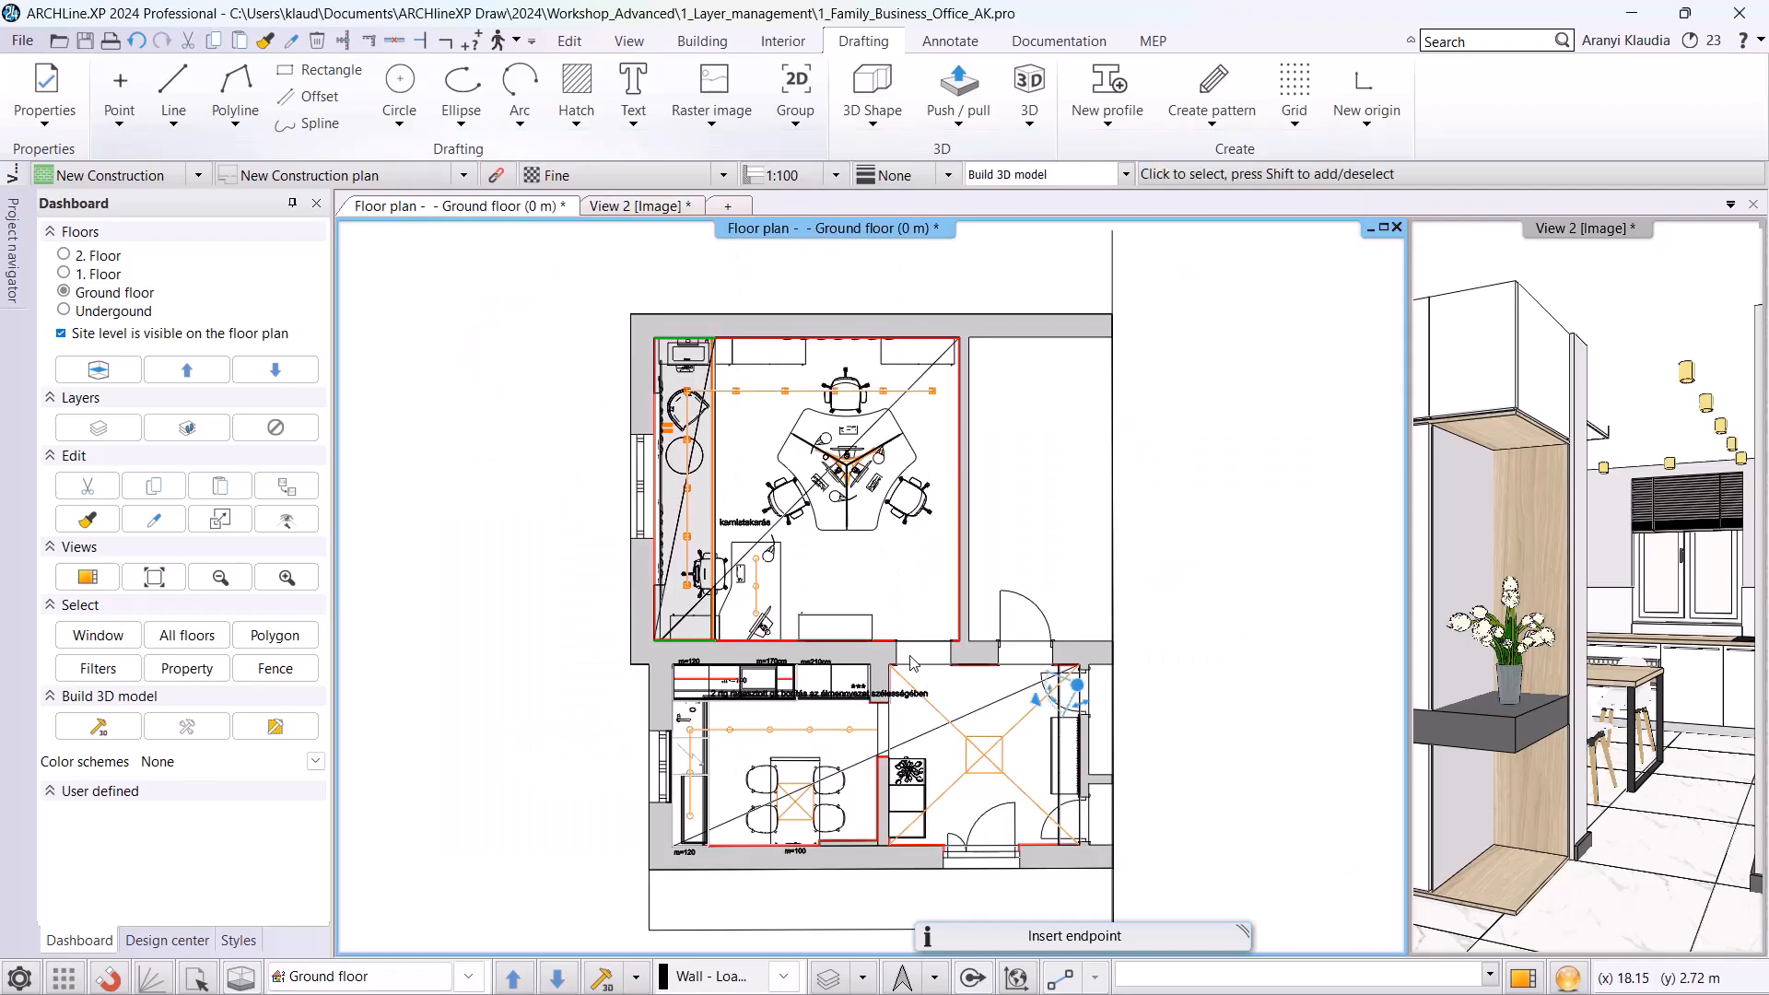
- Check the layer assigned to the three-person office desk and to the chair above it on the floor plan
scroll(880, 566, "up", 4)
middle_click_drag(879, 567, 773, 460)
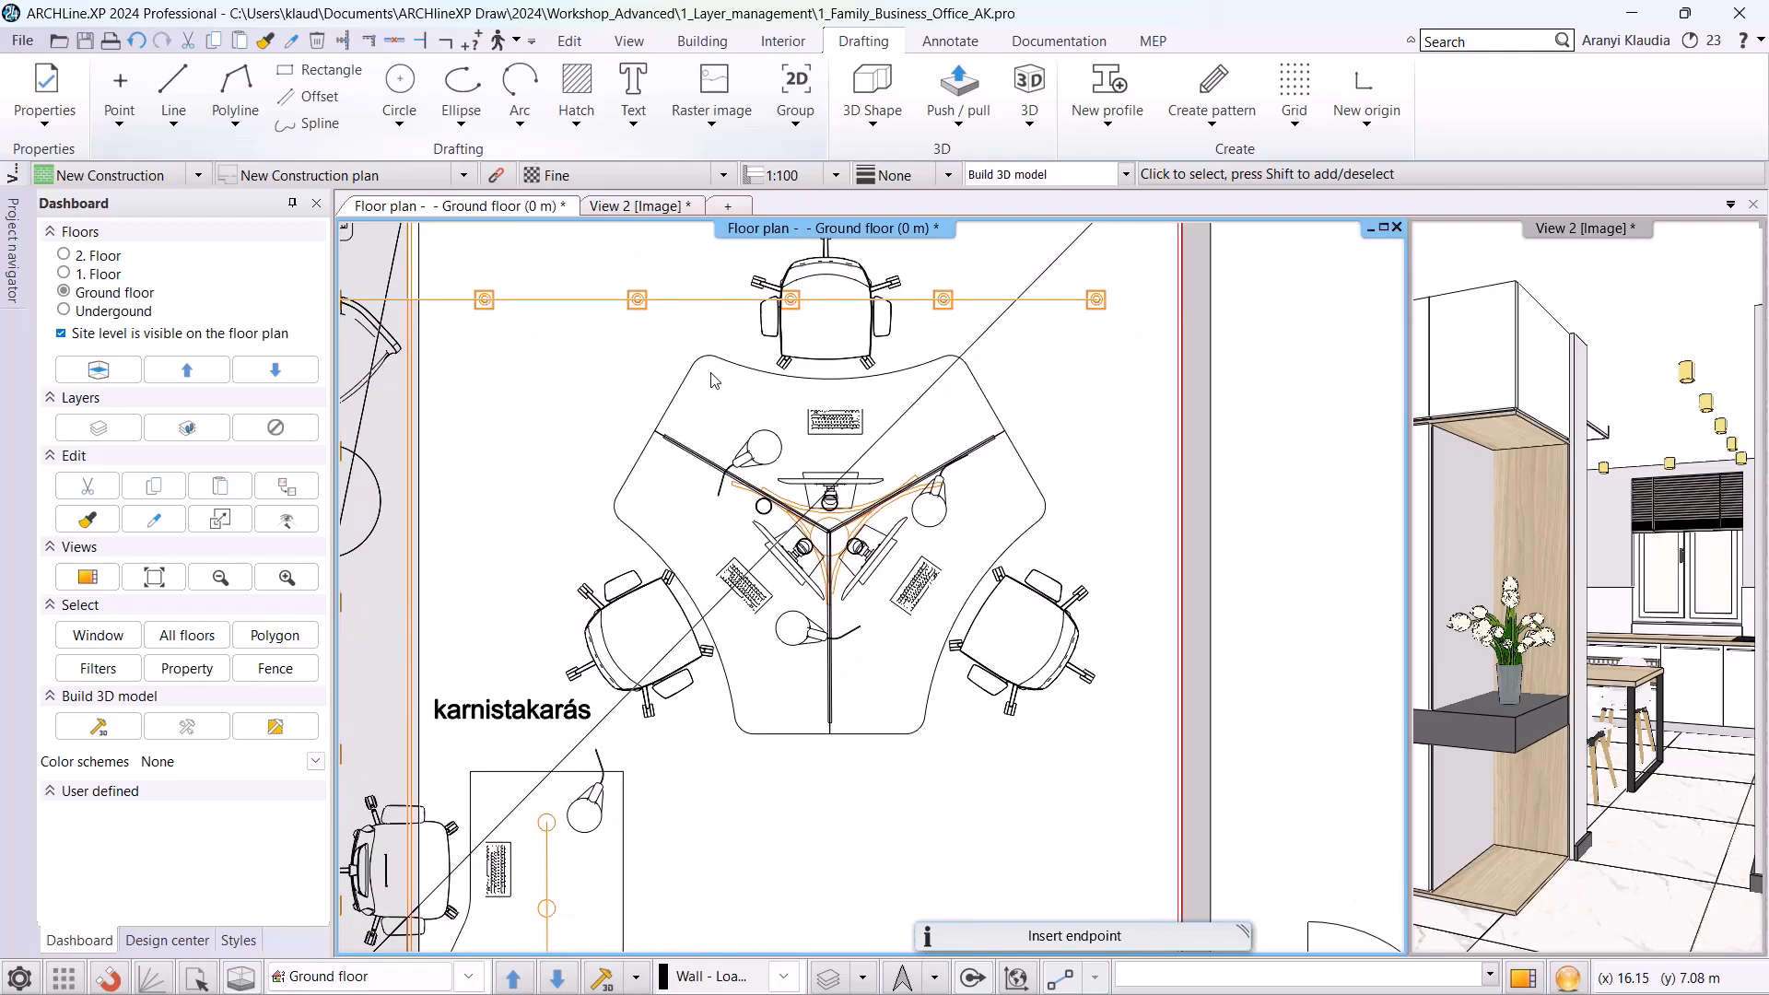
left_click(709, 371)
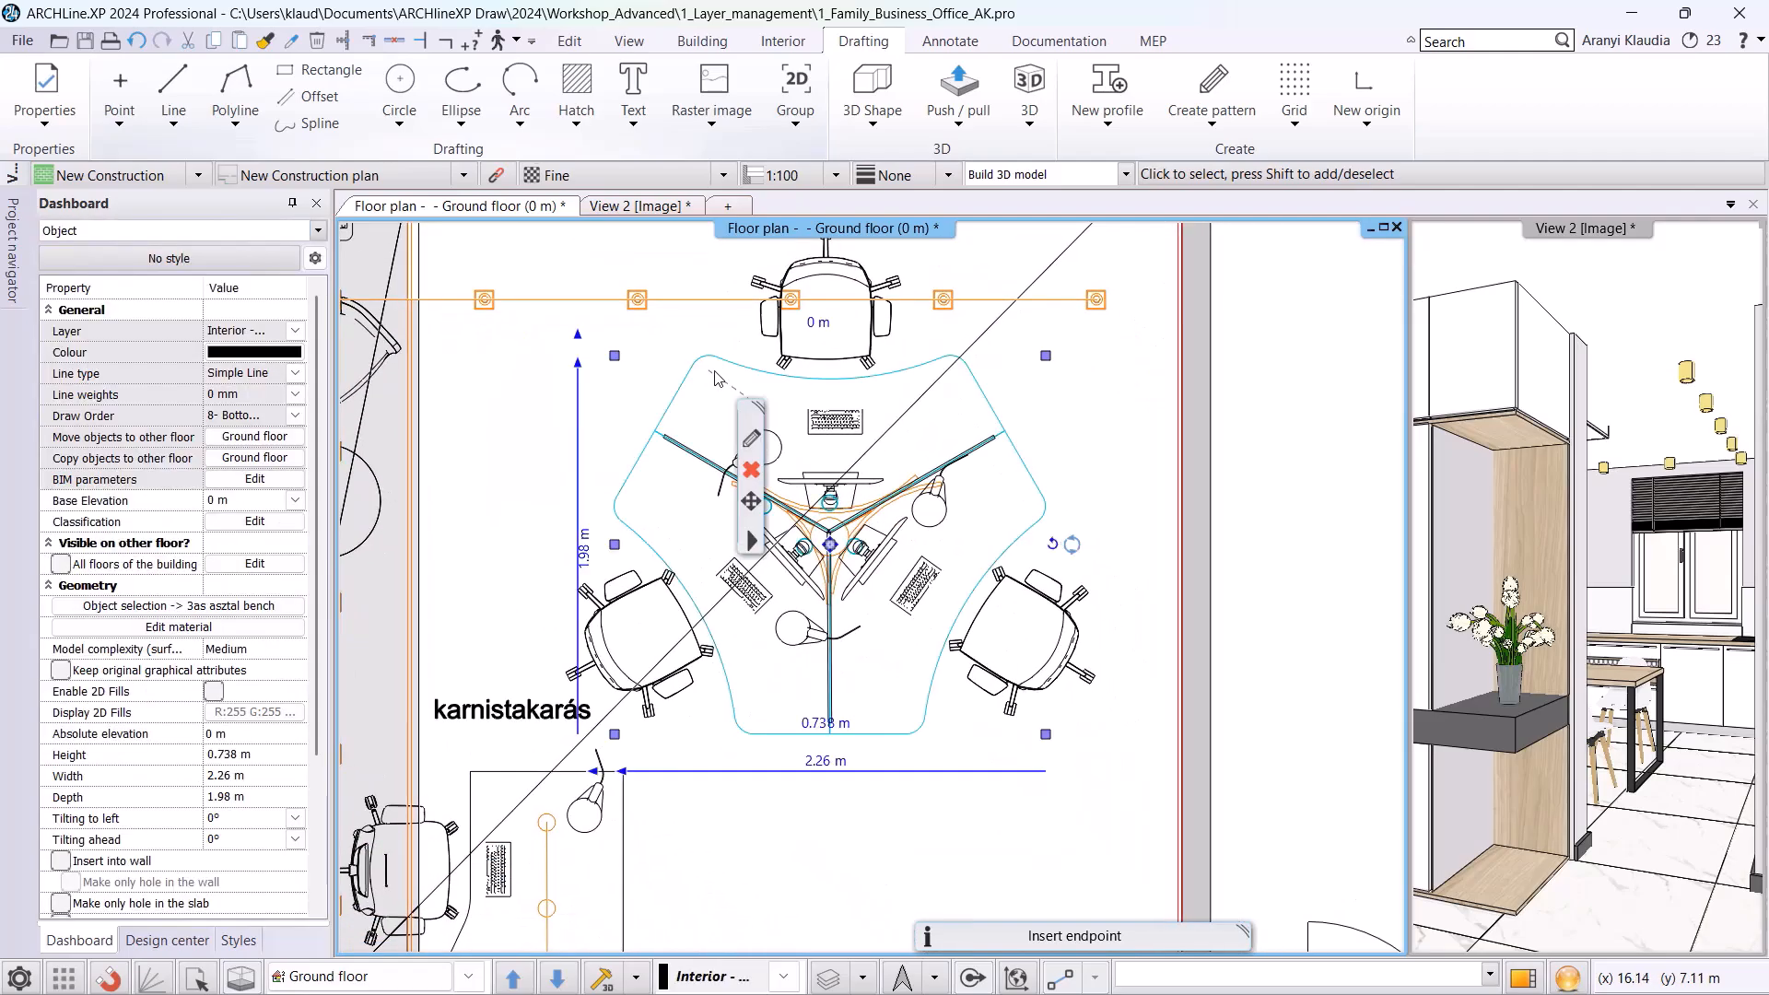
left_click(295, 329)
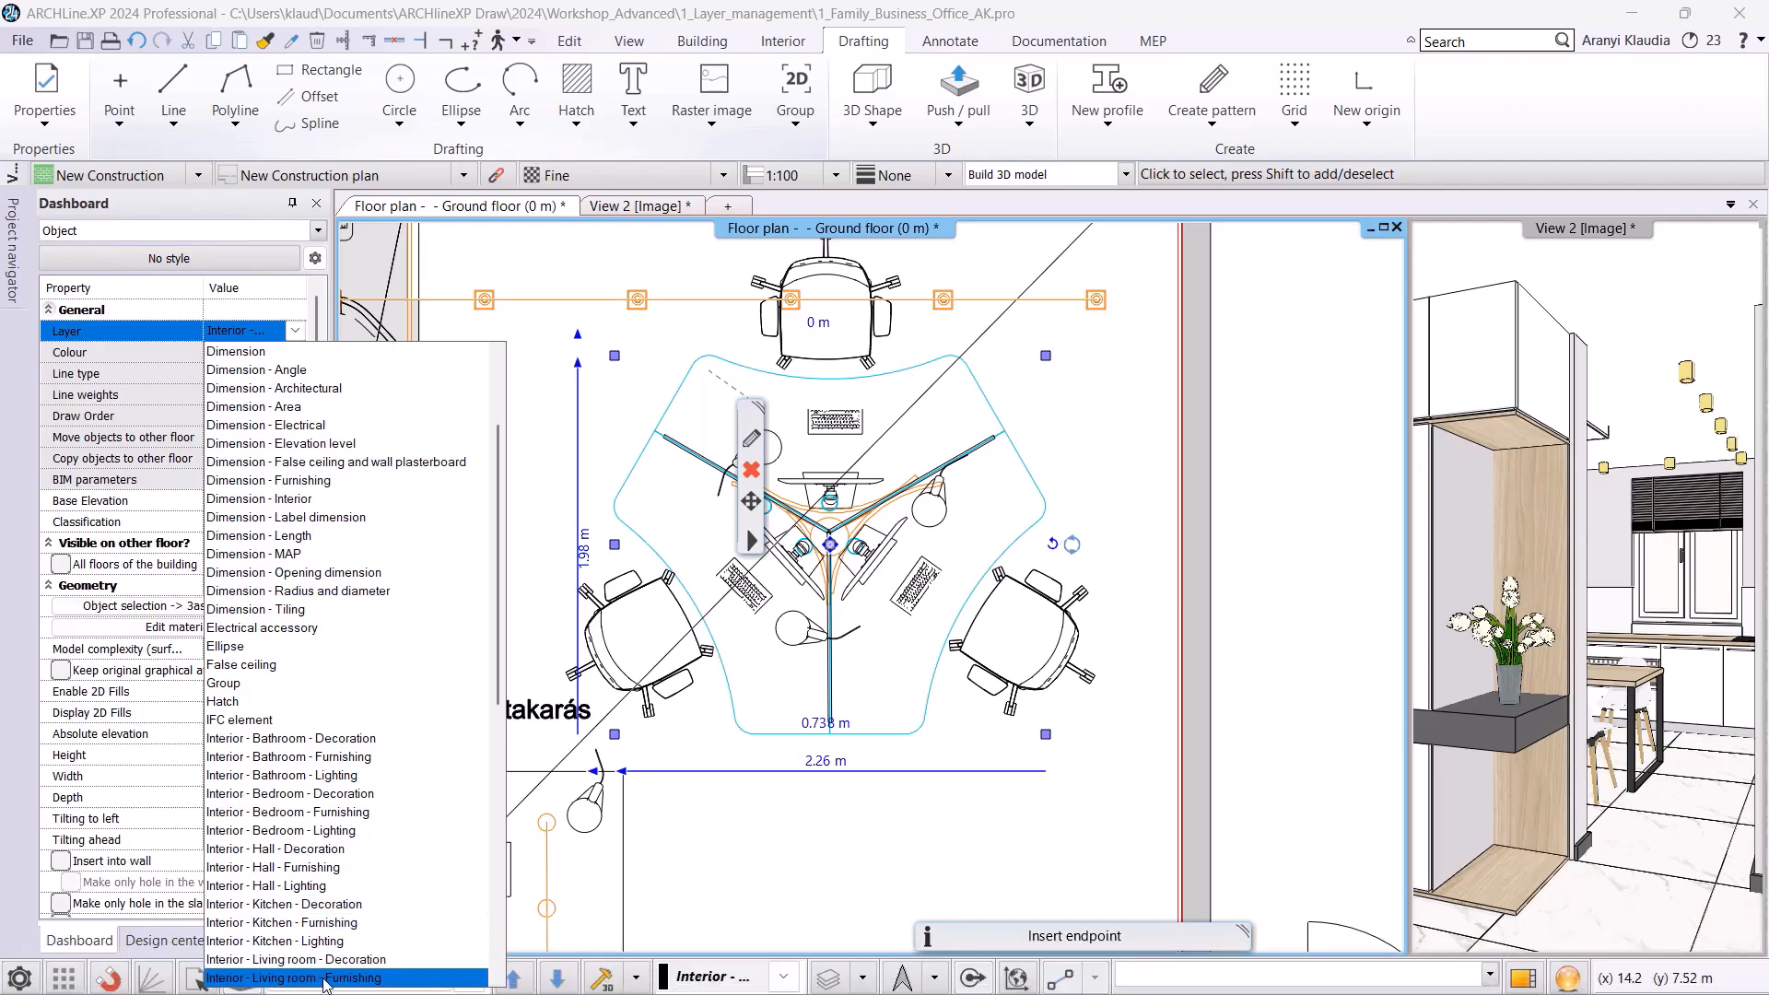
left_click(826, 365)
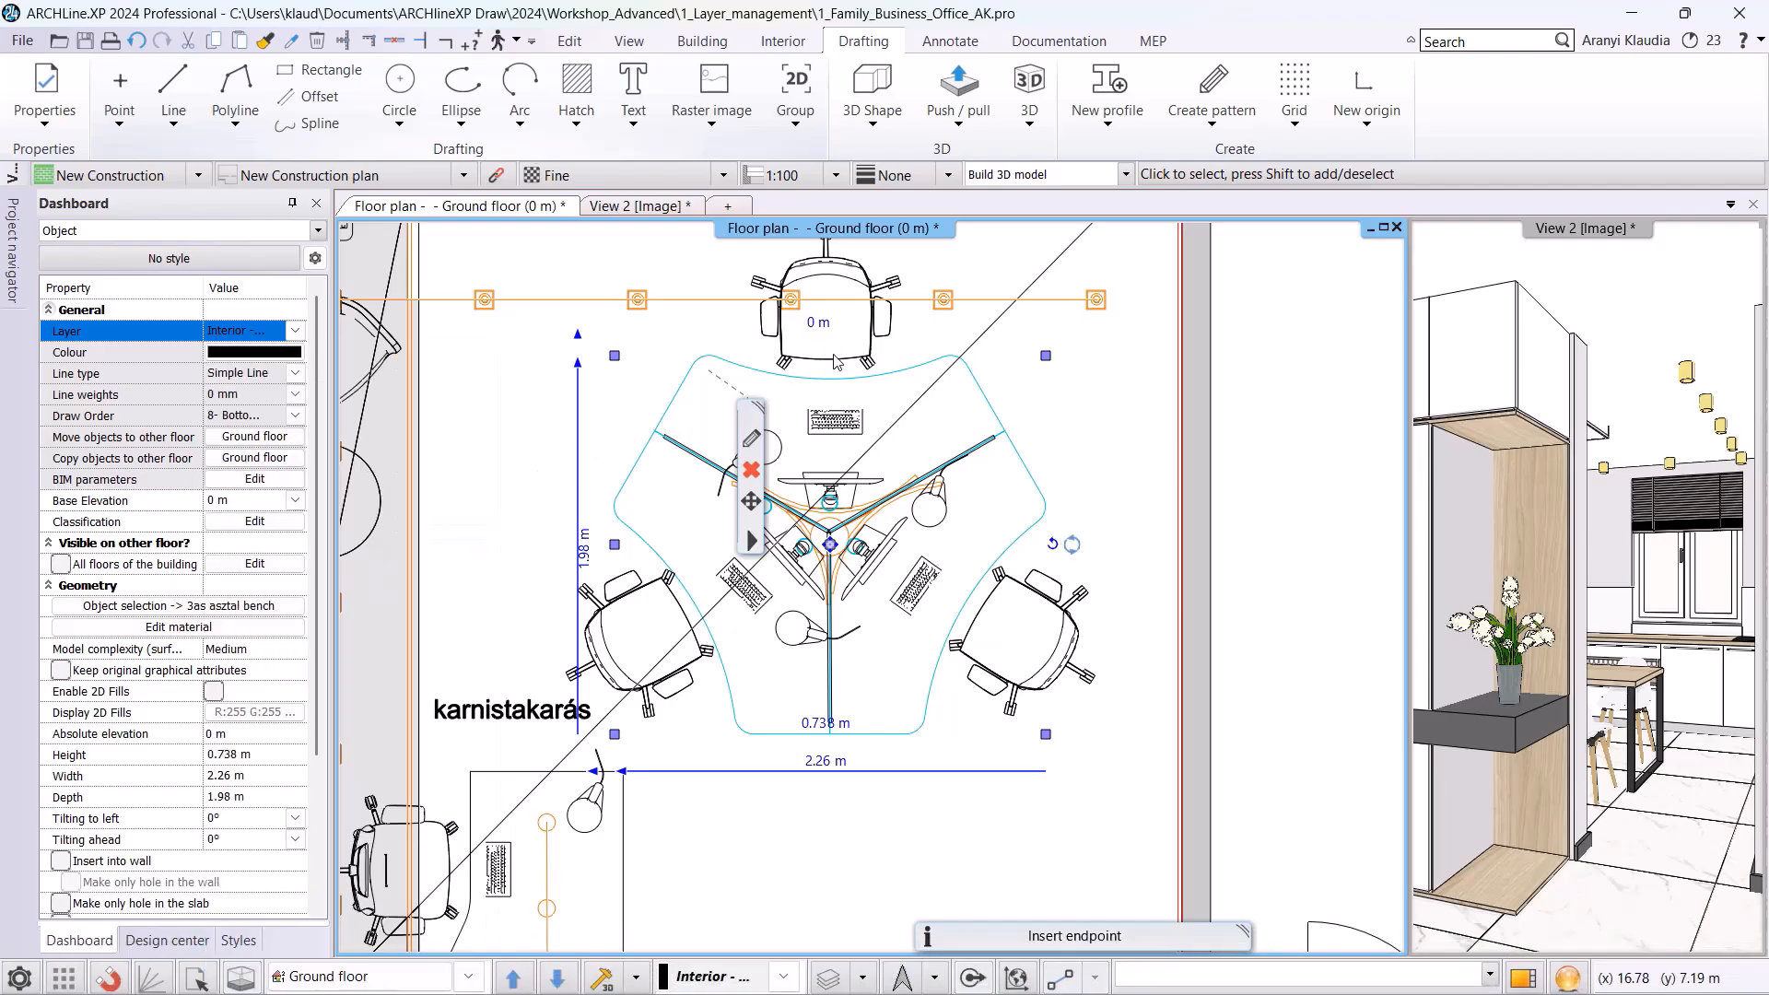
left_click(837, 361)
left_click(295, 330)
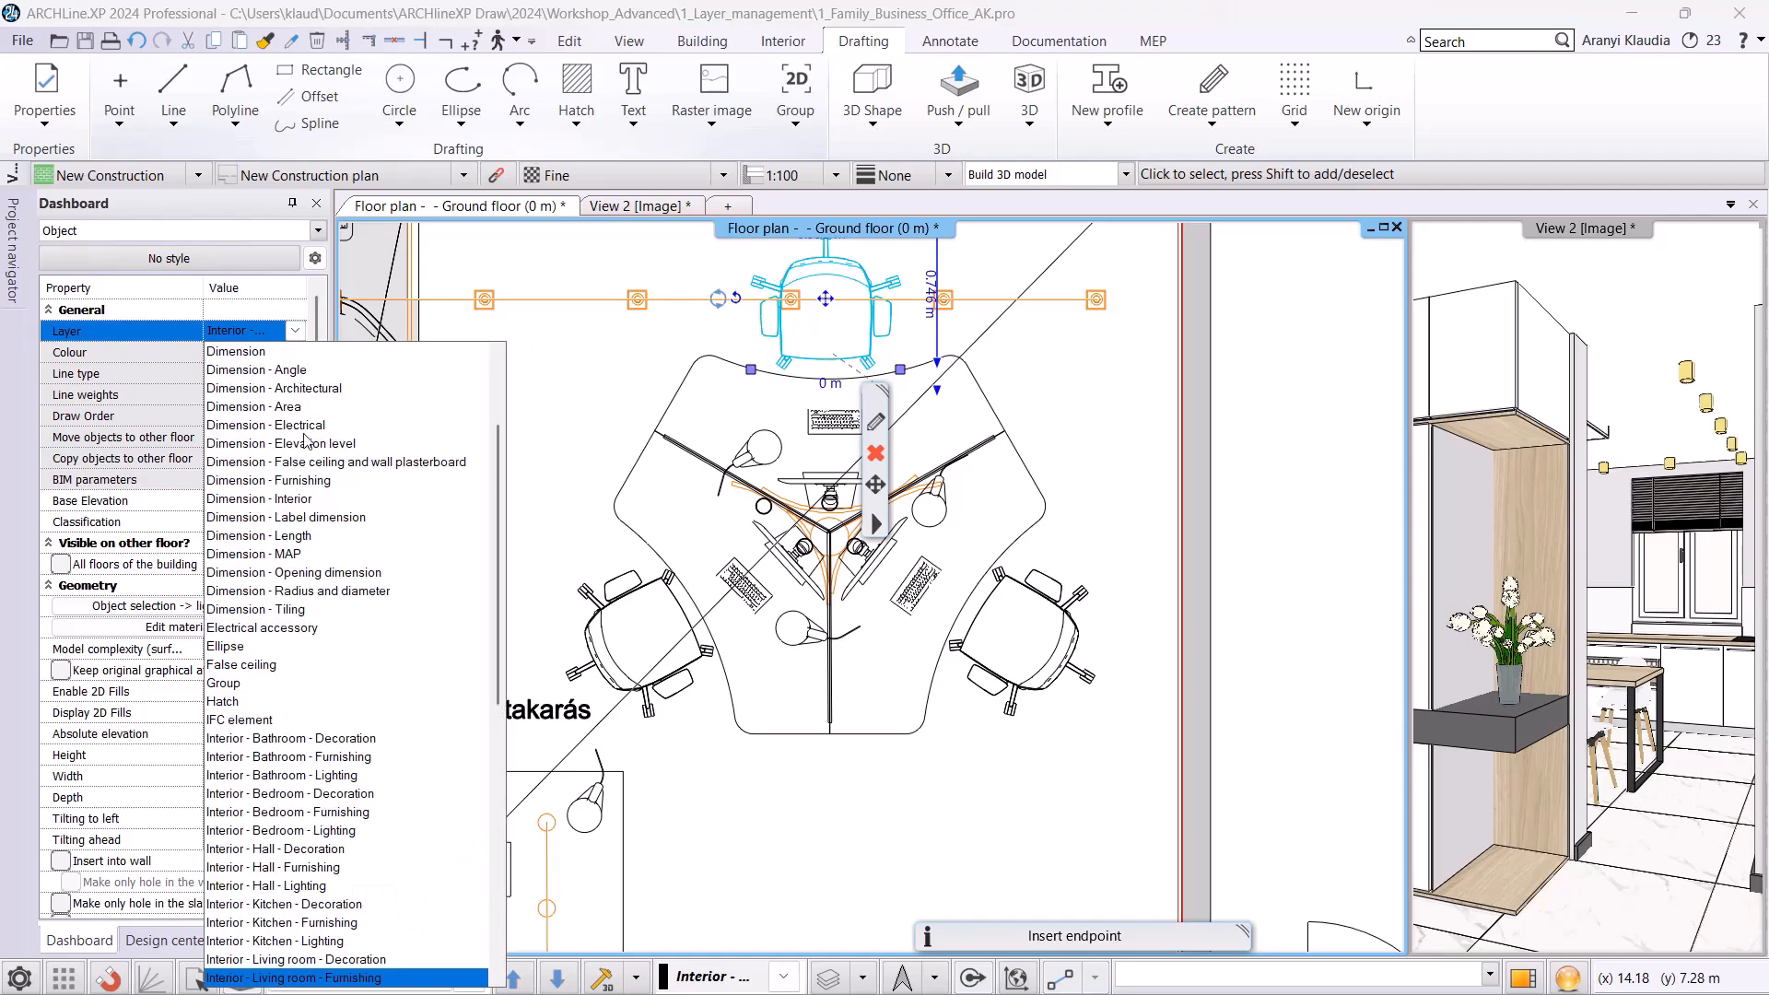
left_click(315, 979)
left_click(916, 829)
left_click(912, 820)
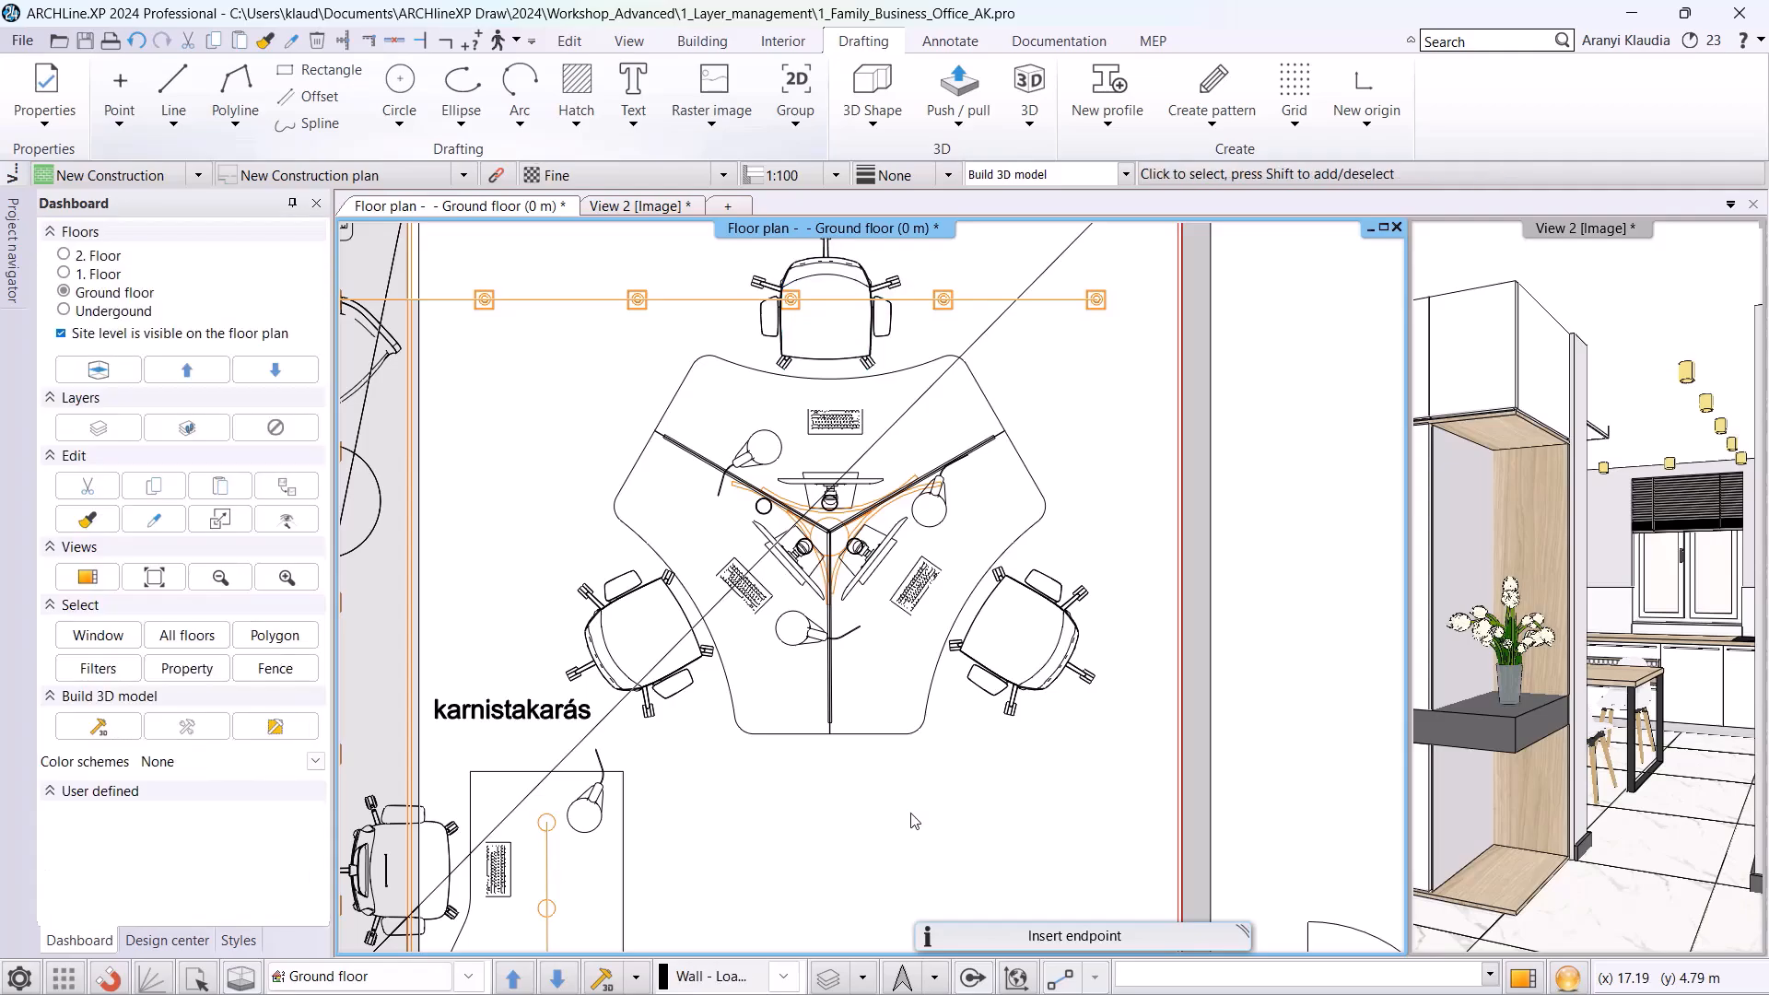
- Isolate the Interior - Living room - Furnishing layer on the floor plan with Layer Walk
scroll(913, 820, "down", 5)
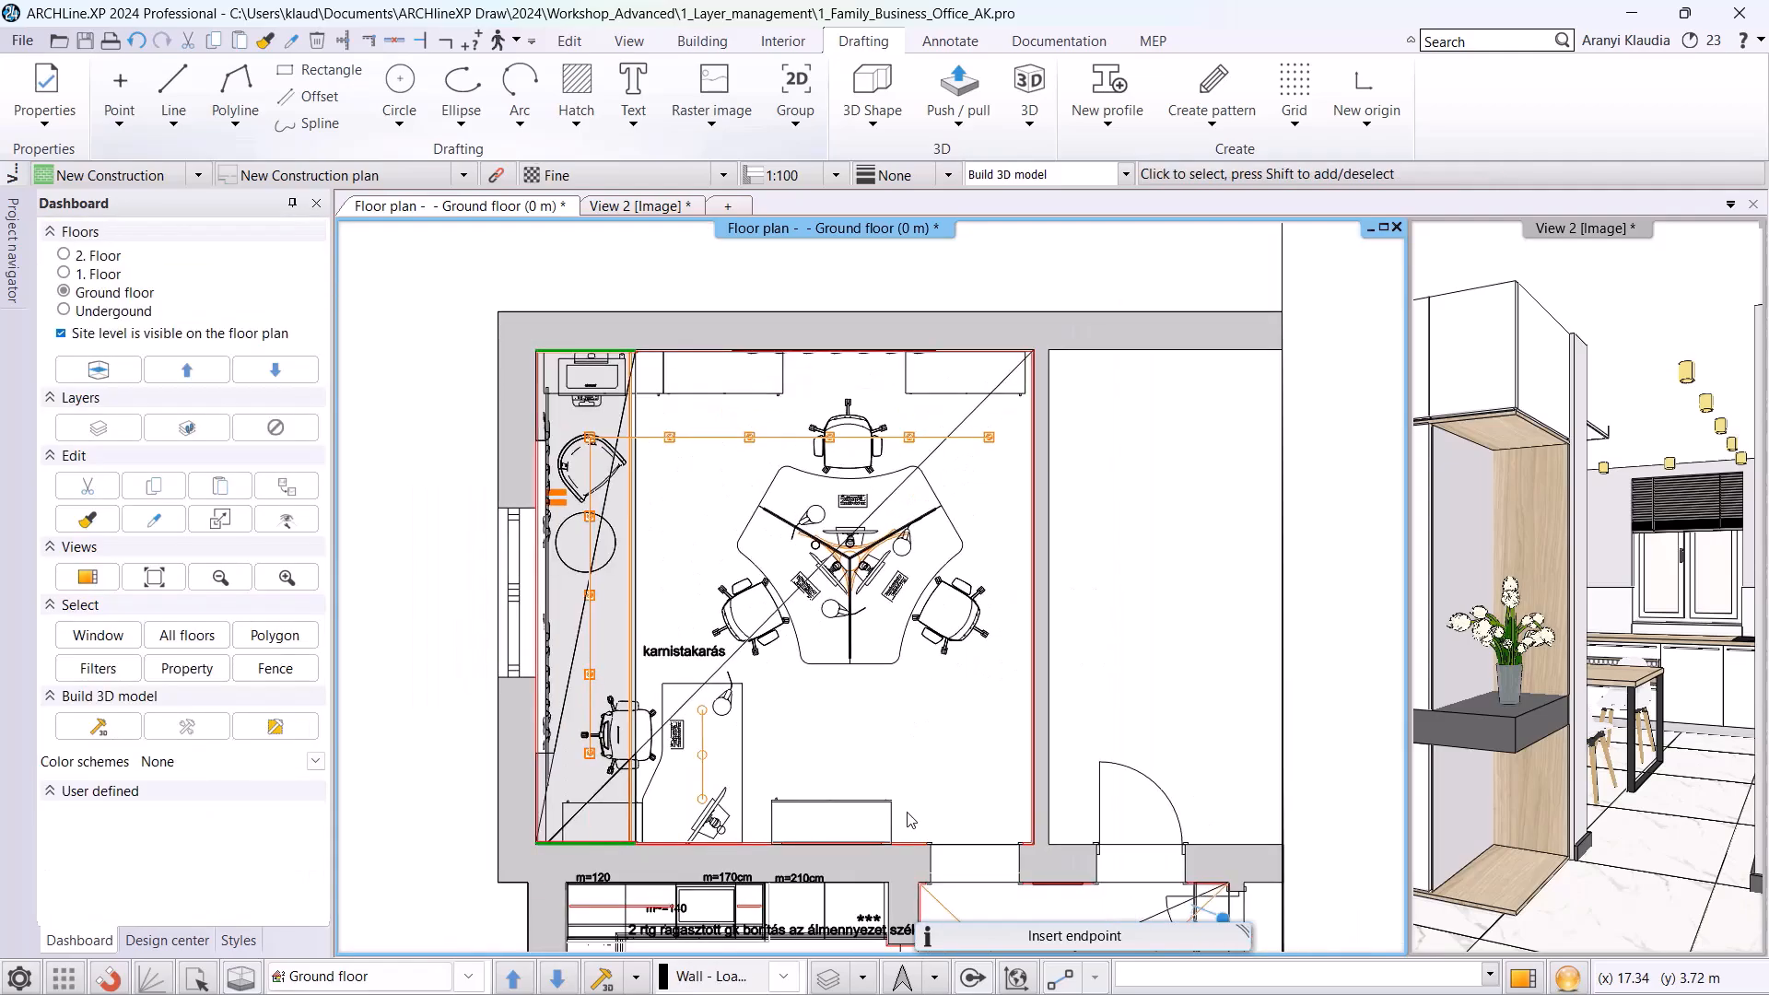
scroll(910, 820, "down", 3)
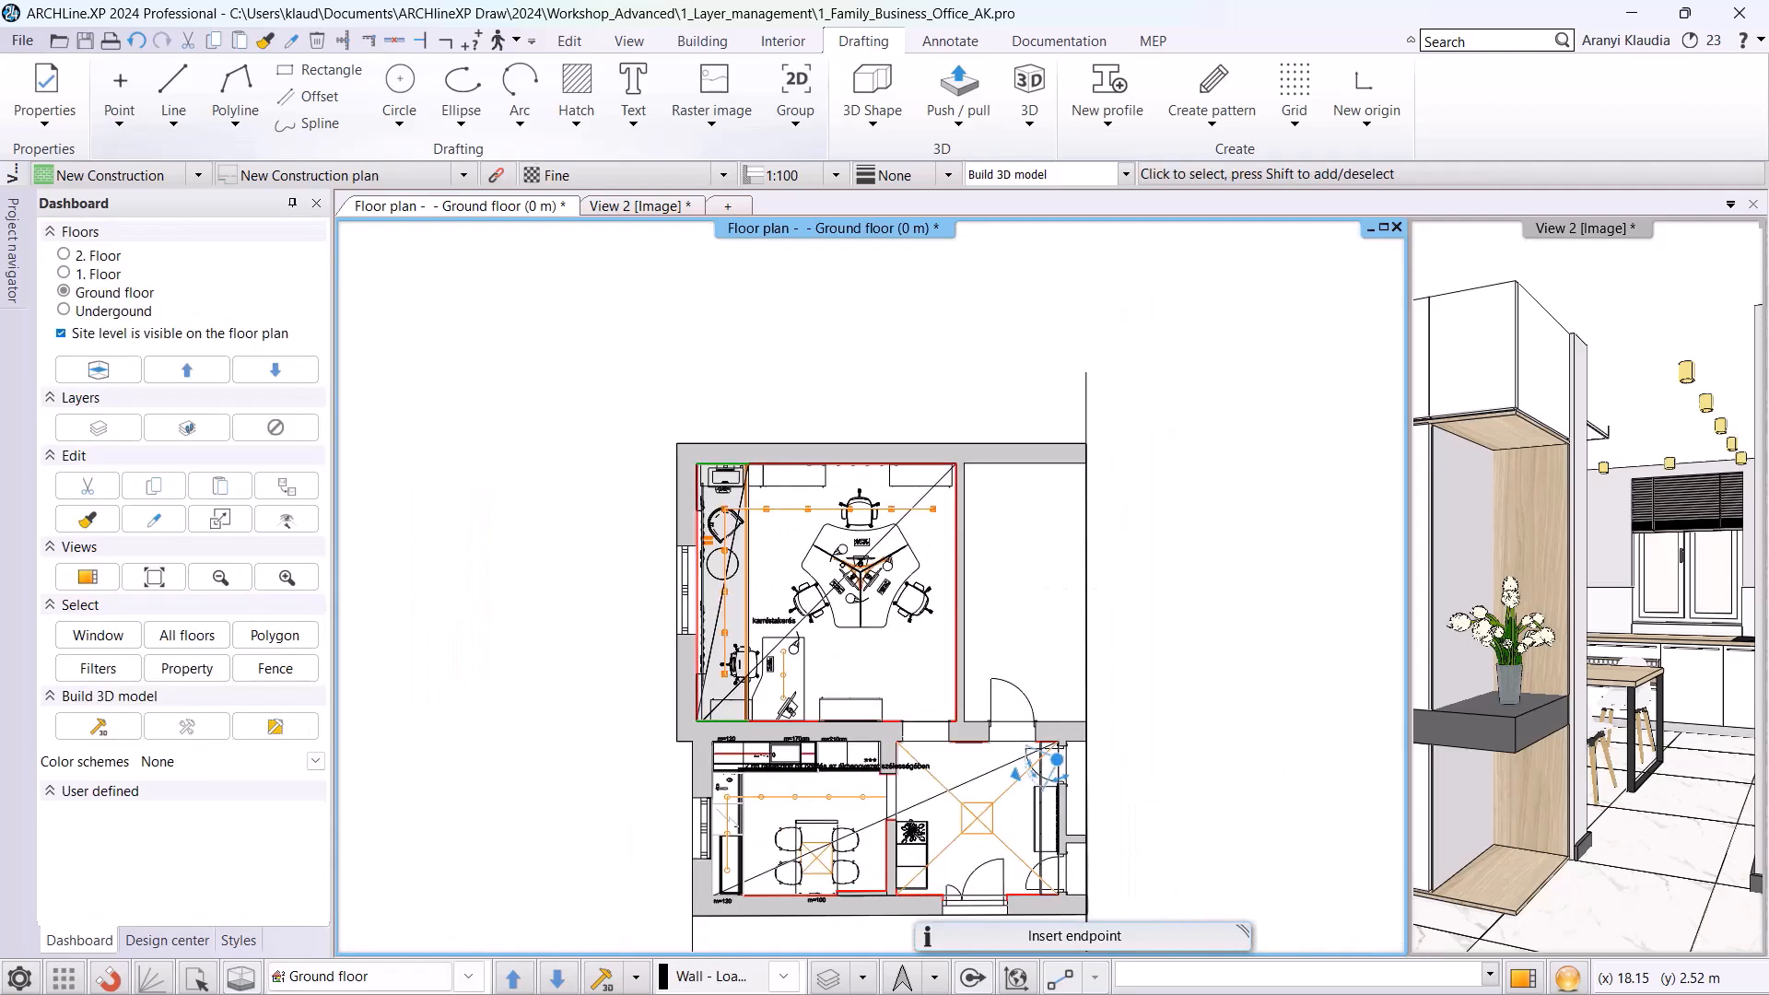
middle_click_drag(912, 820, 841, 636)
left_click(862, 978)
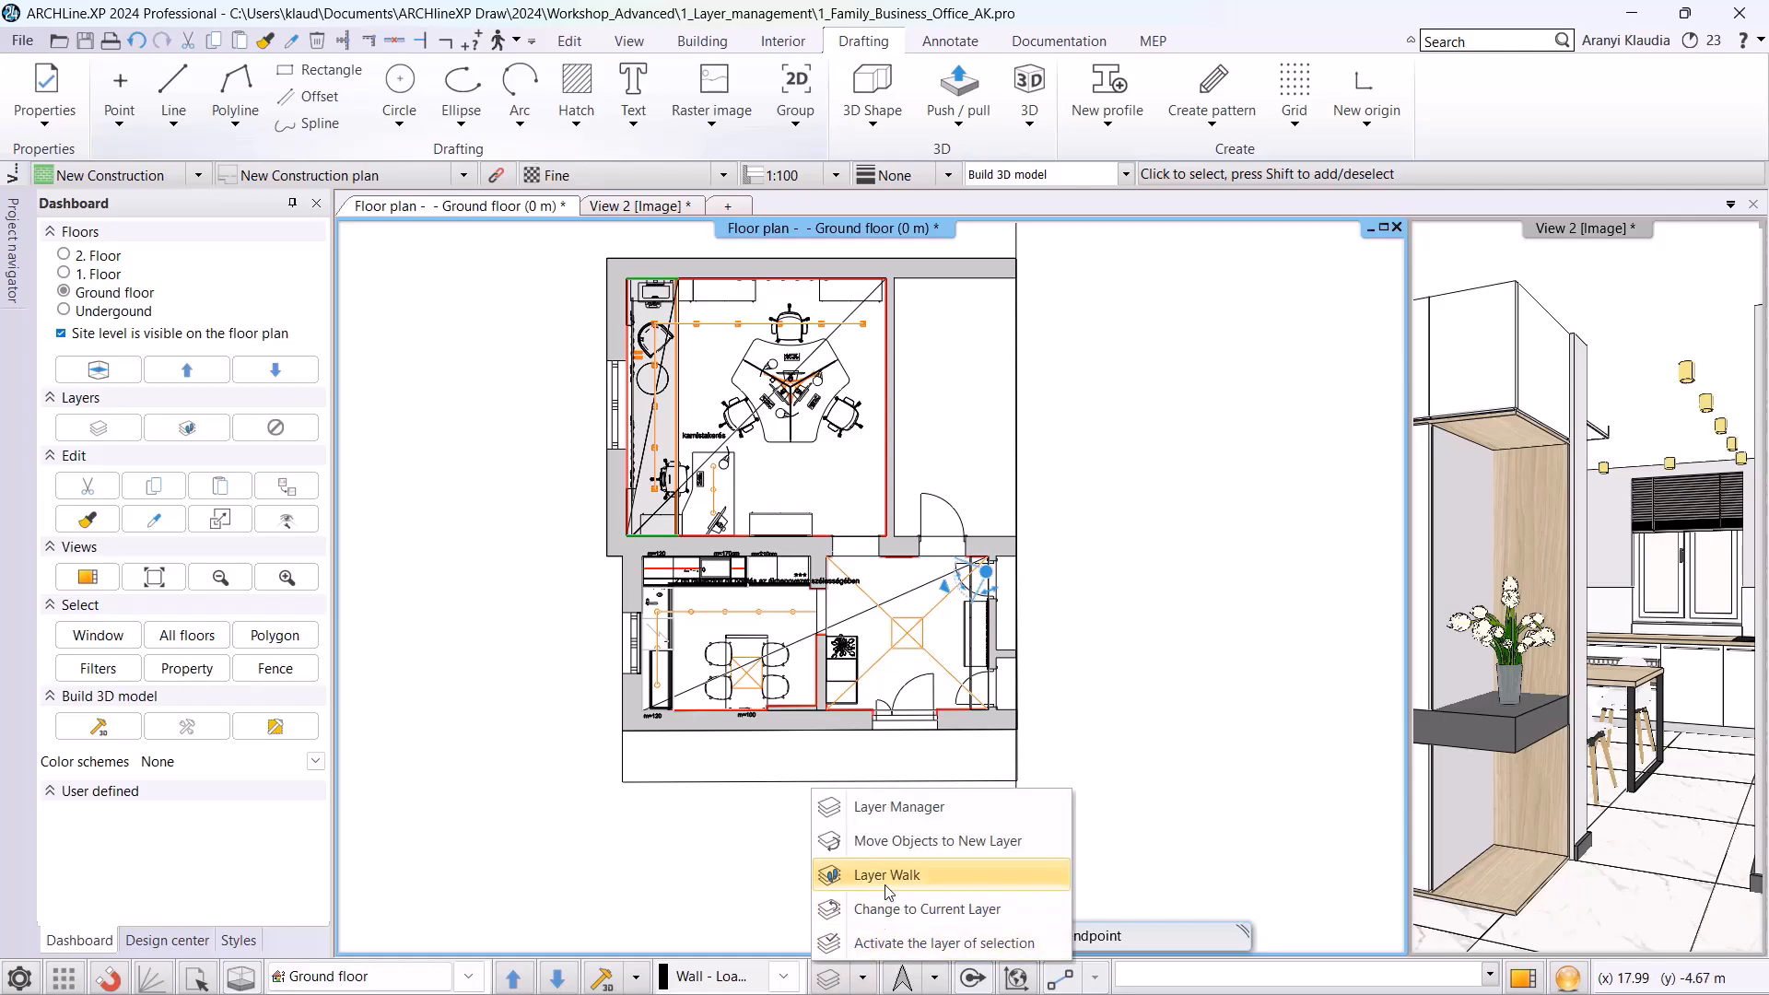
left_click(887, 884)
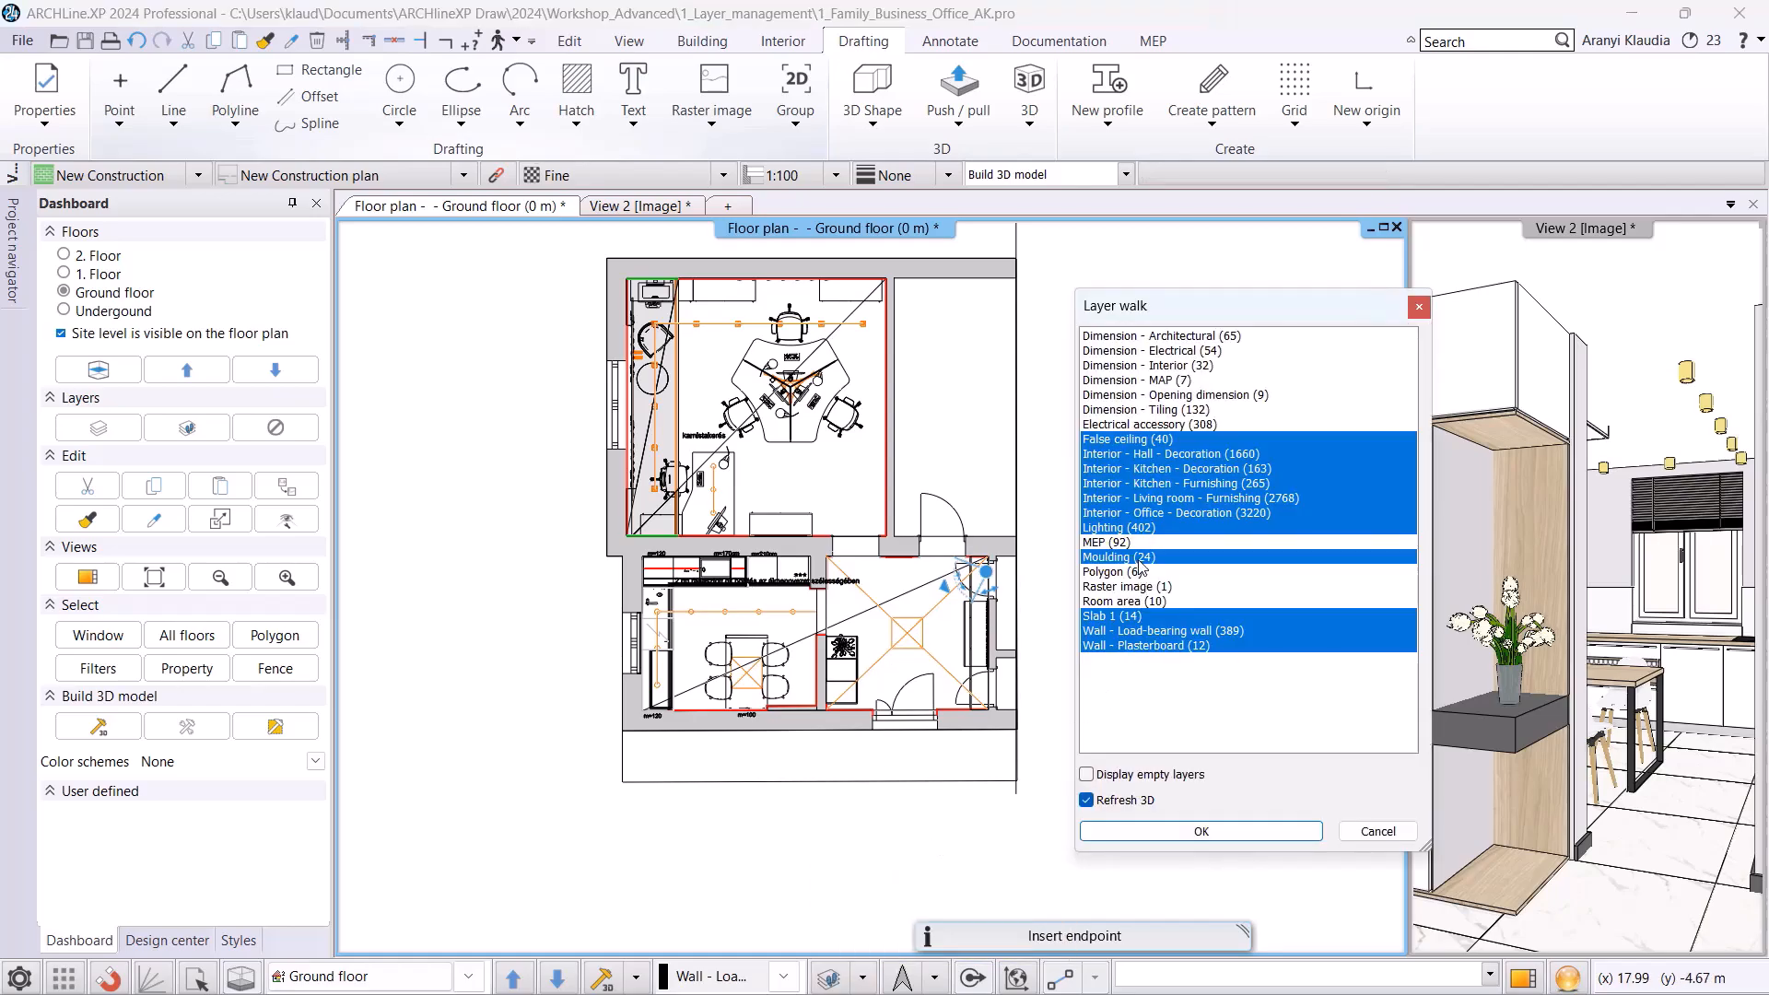
left_click(1166, 499)
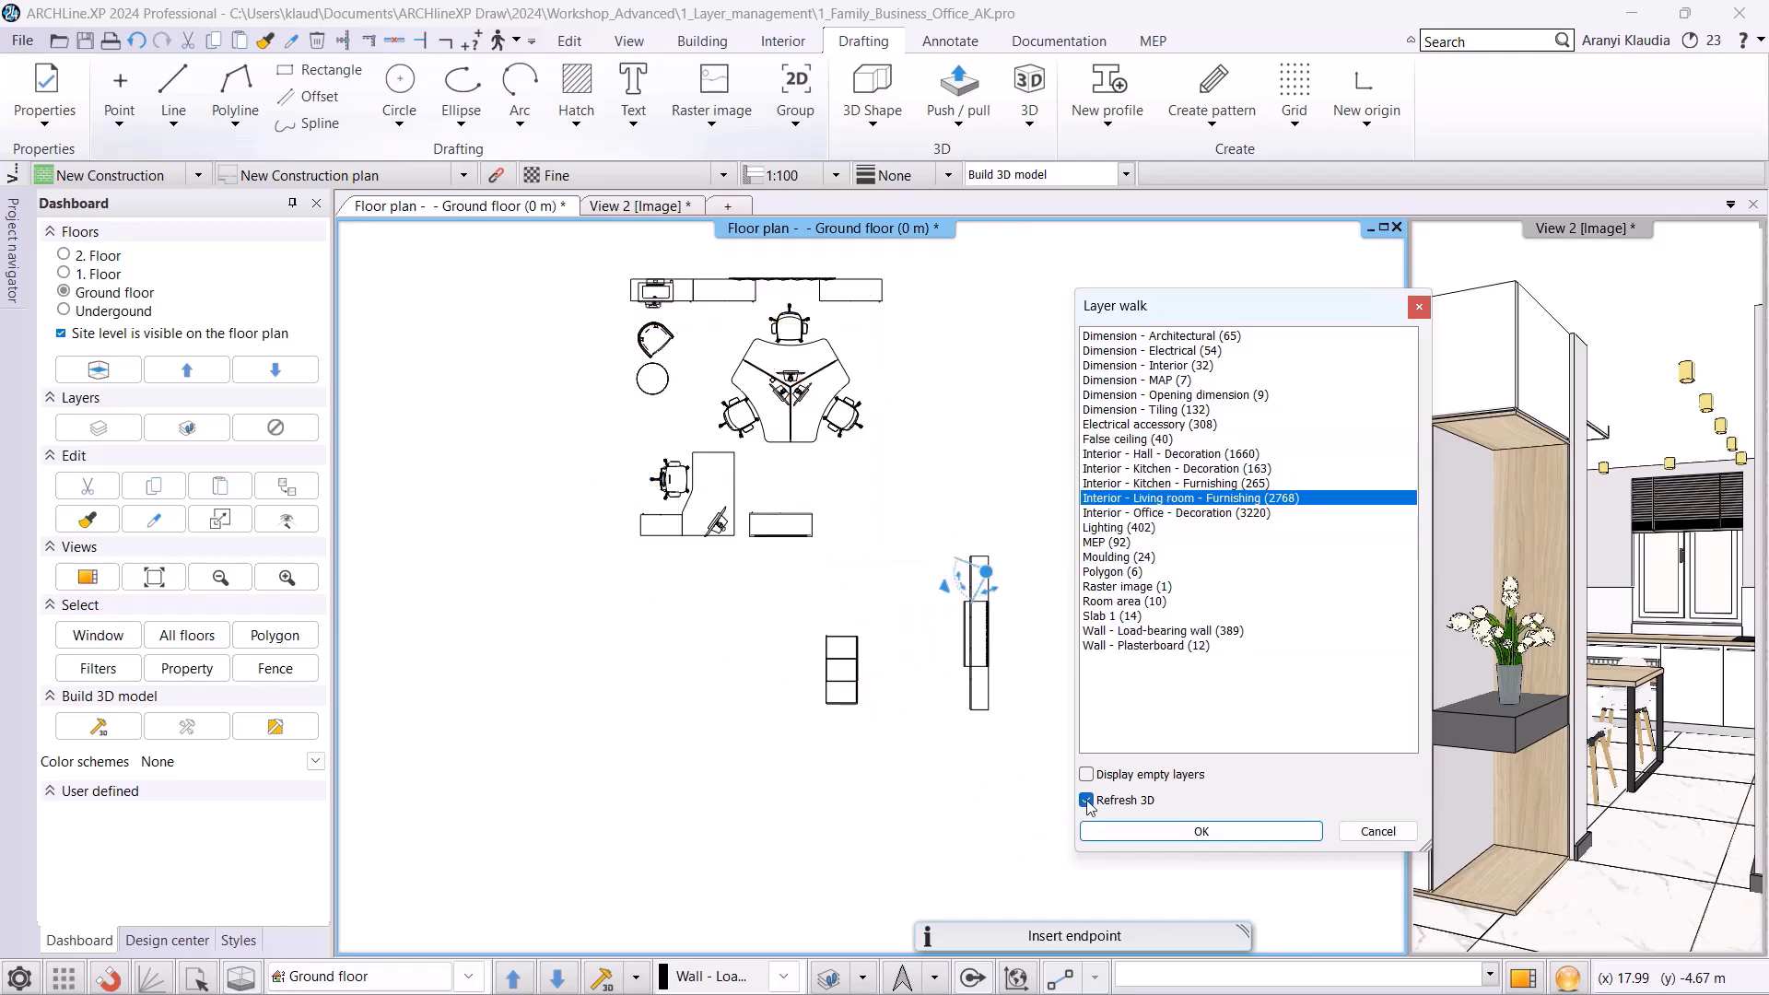
left_click(1143, 832)
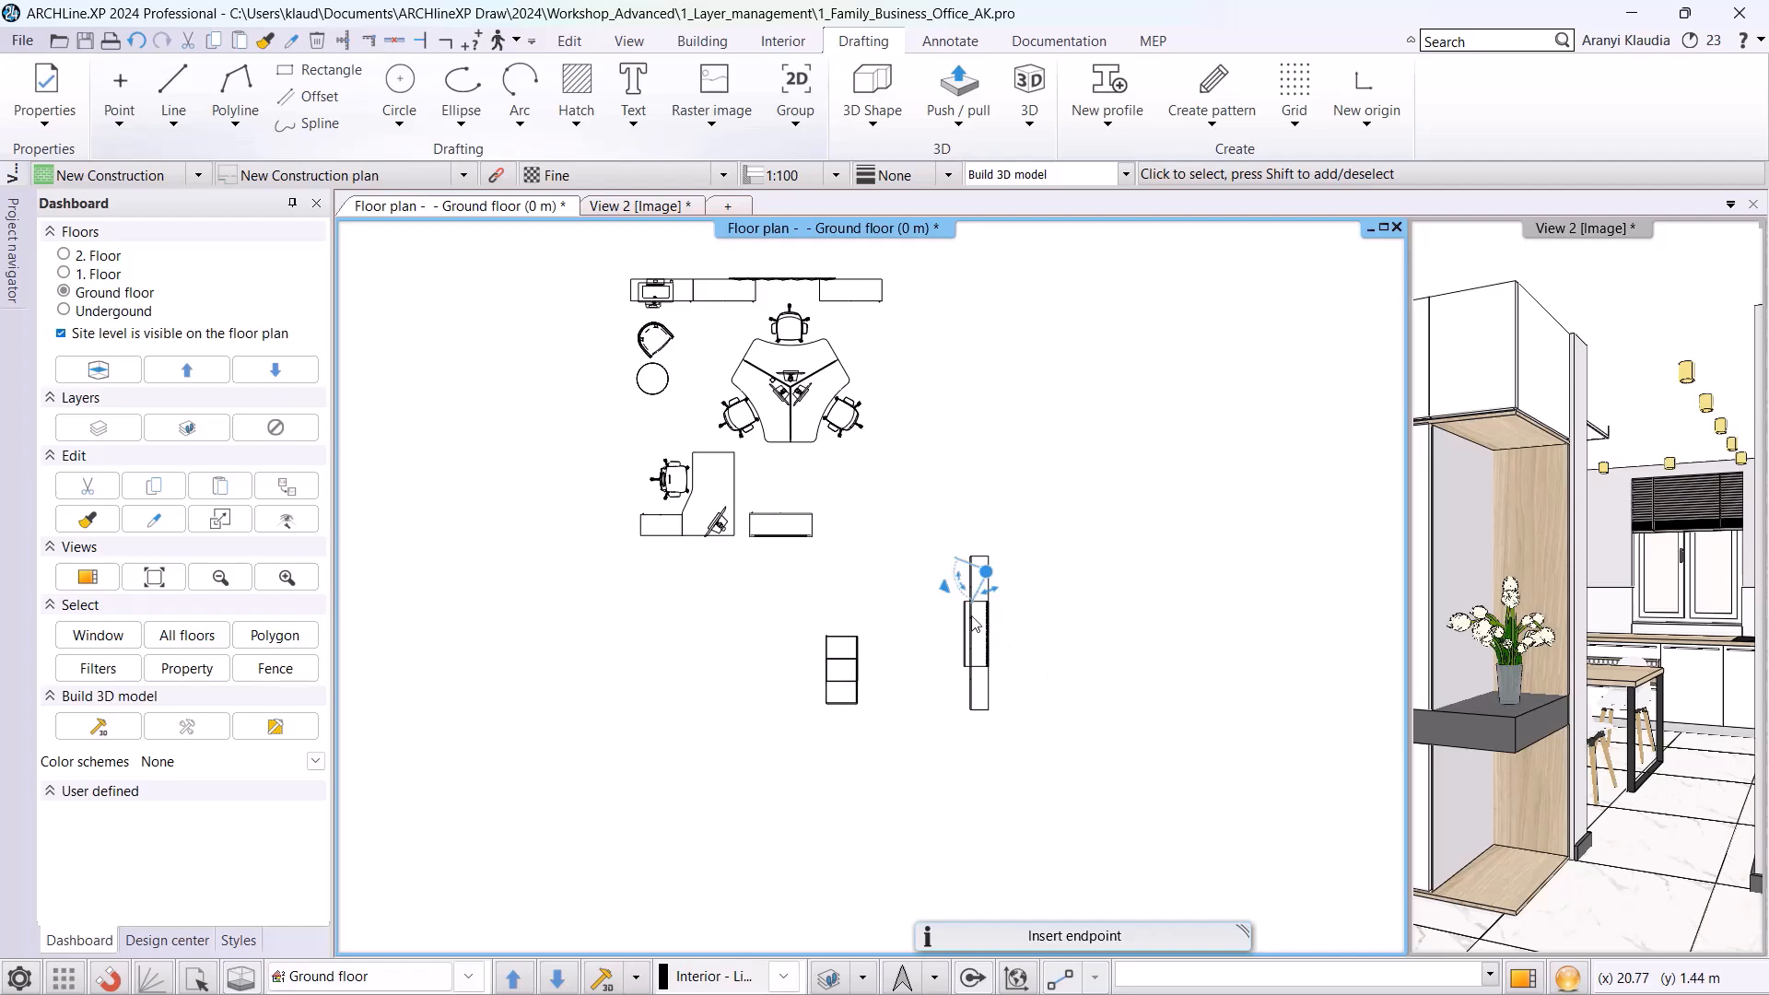
- Assign all the office furniture on the floor plan to the Interior - Office - Furnishing layer
left_click(572, 256)
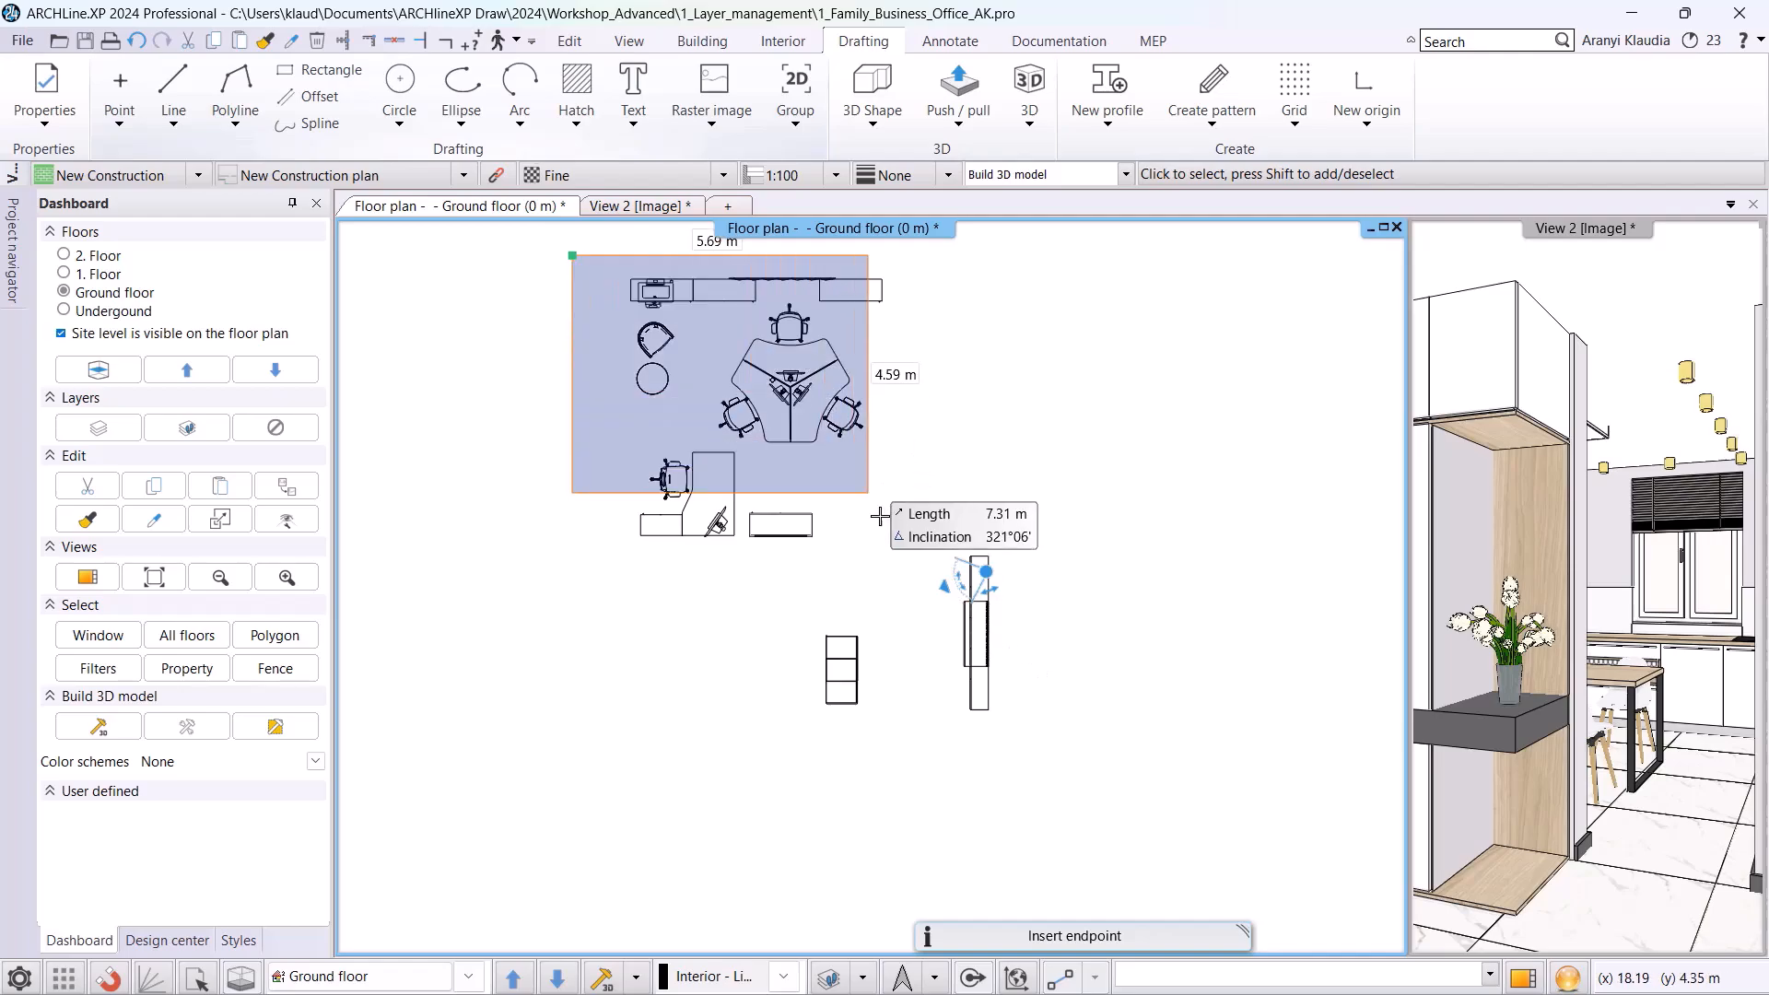
left_click(921, 564)
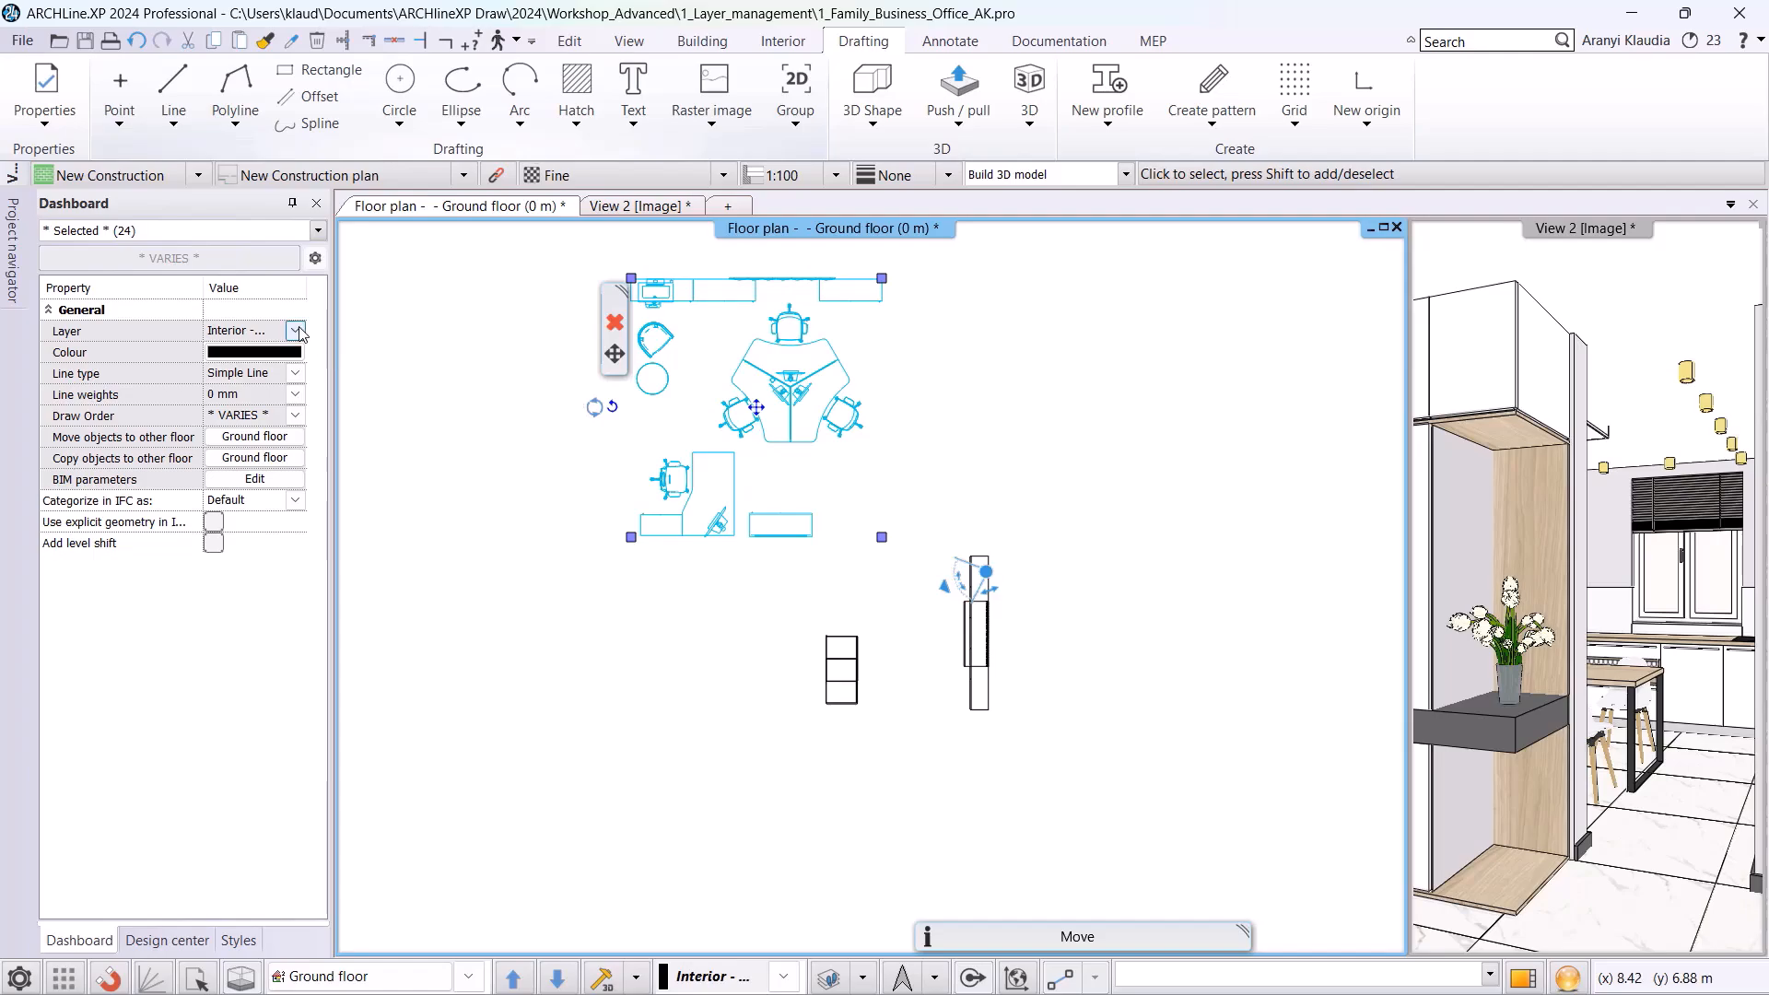
left_click(294, 331)
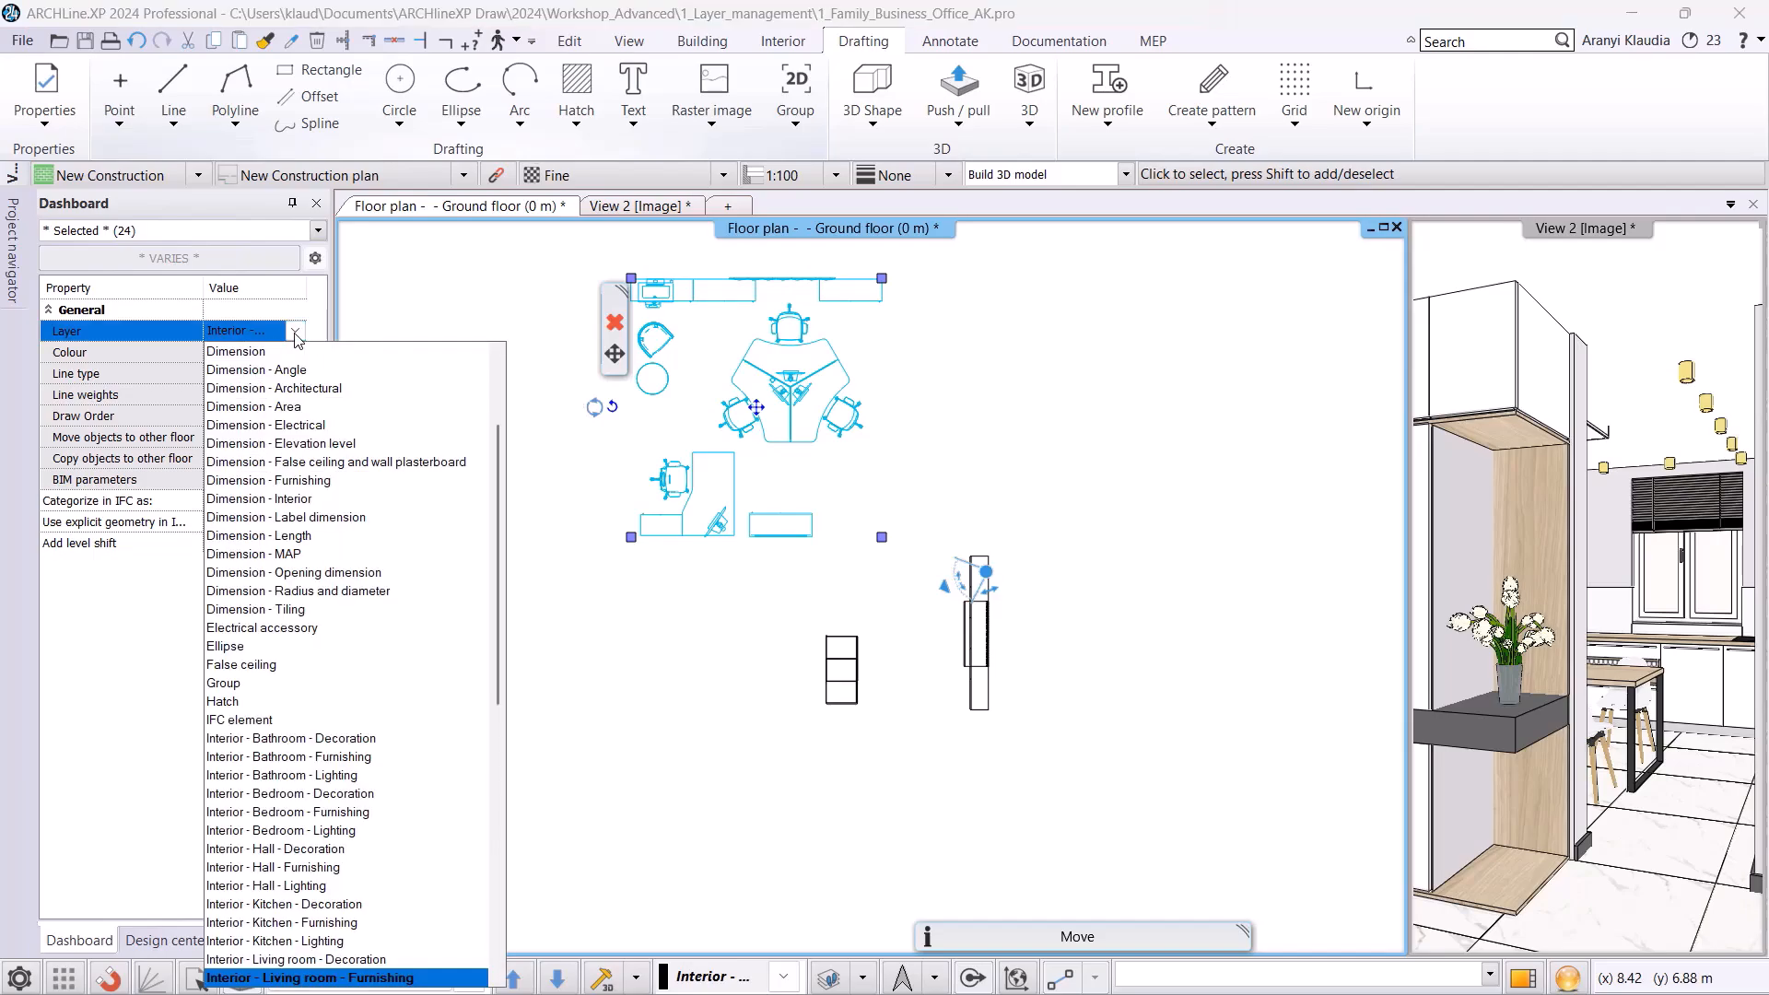
scroll(331, 709, "down", 2)
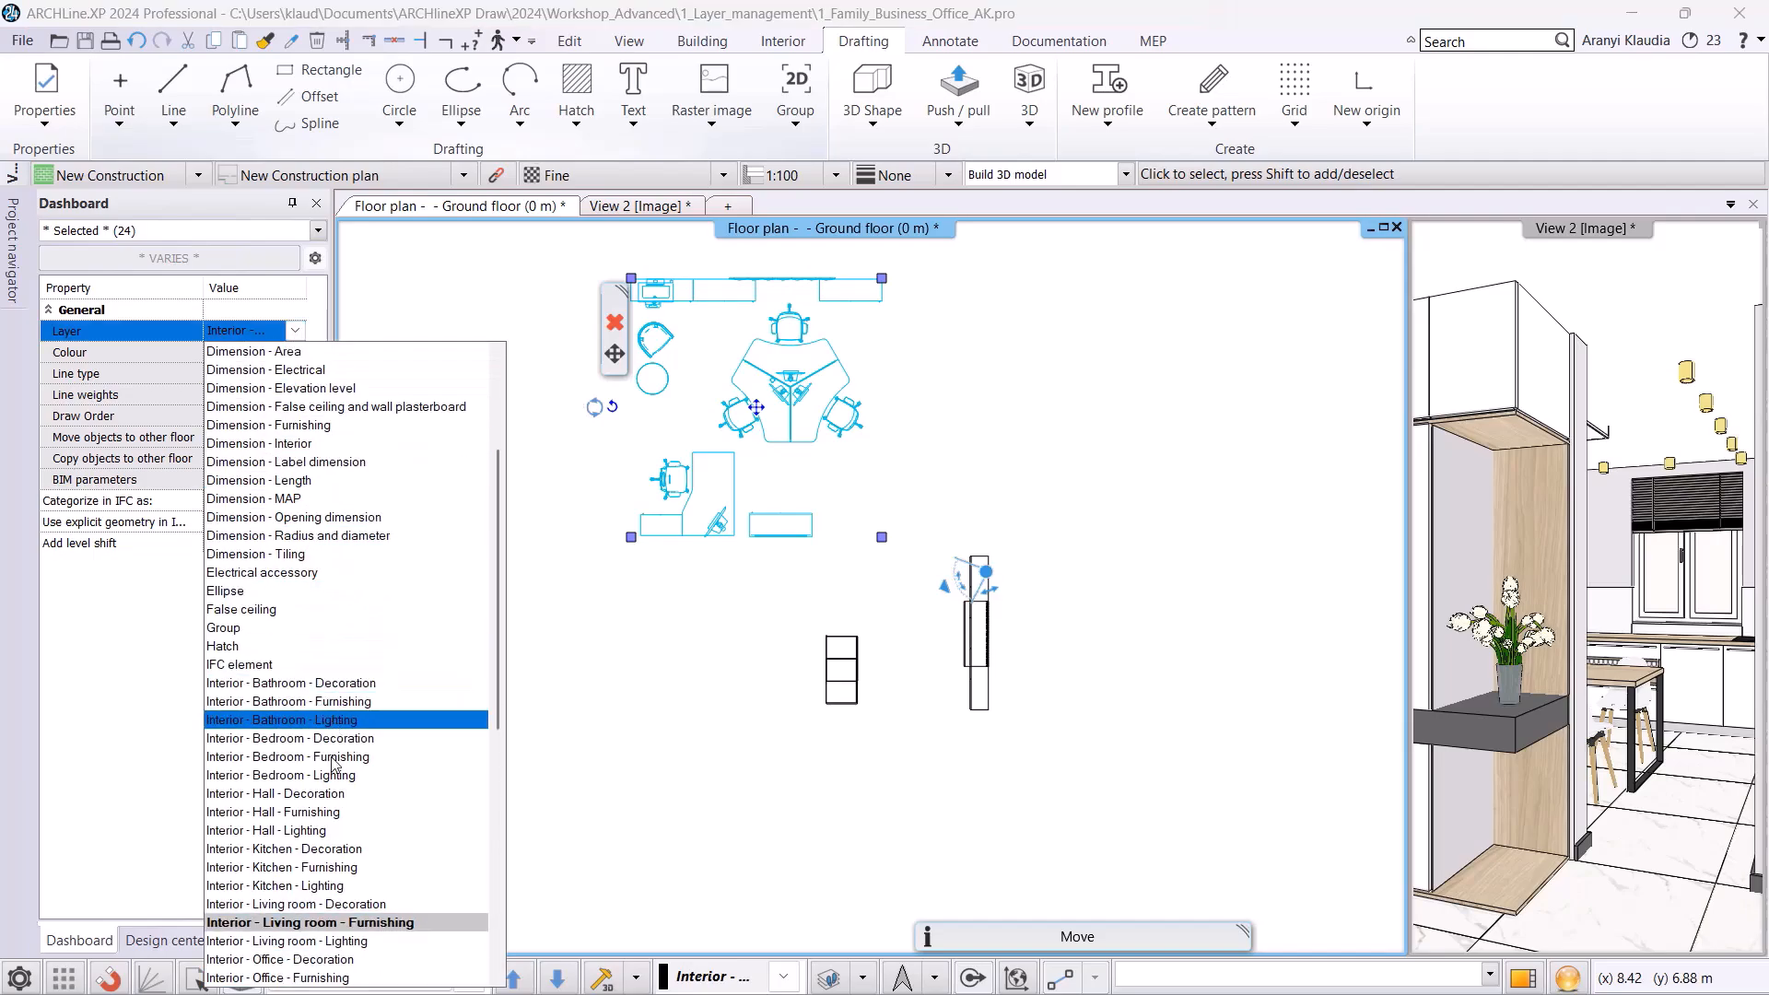
left_click(313, 922)
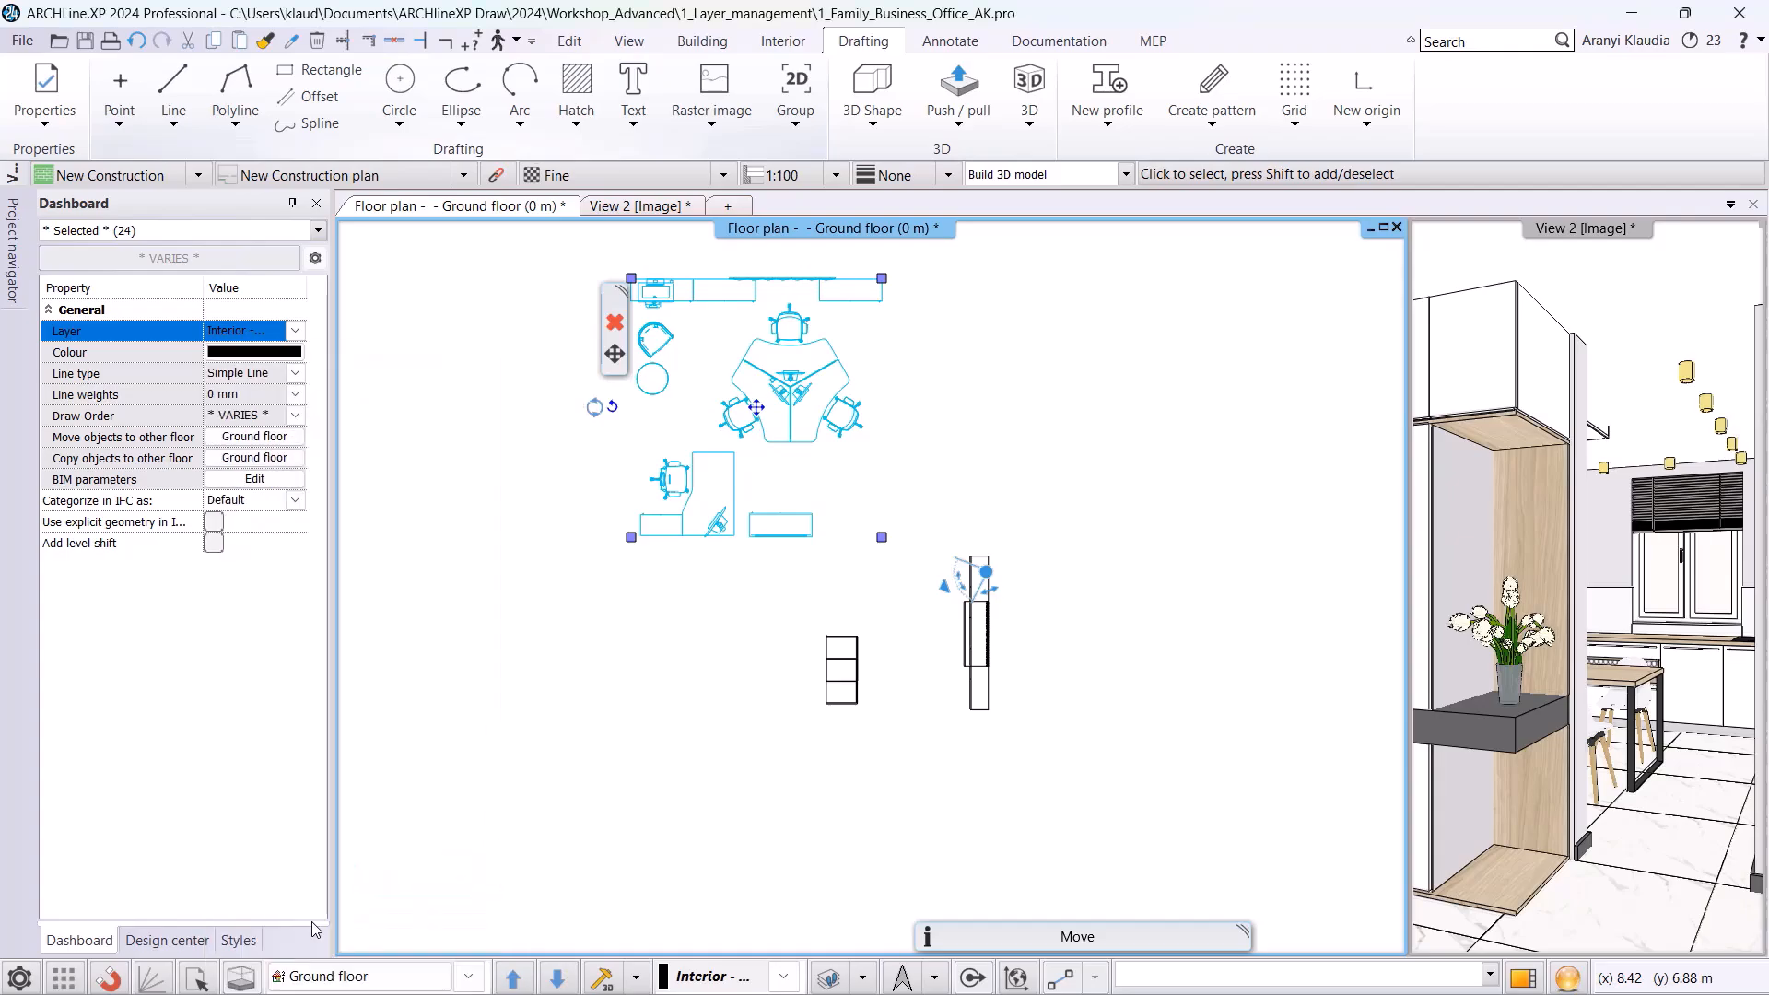
- Assign the hall furniture below the office to the Interior - Hall - Furnishing layer
left_click(909, 795)
left_click_drag(1058, 794, 792, 553)
left_click(792, 552)
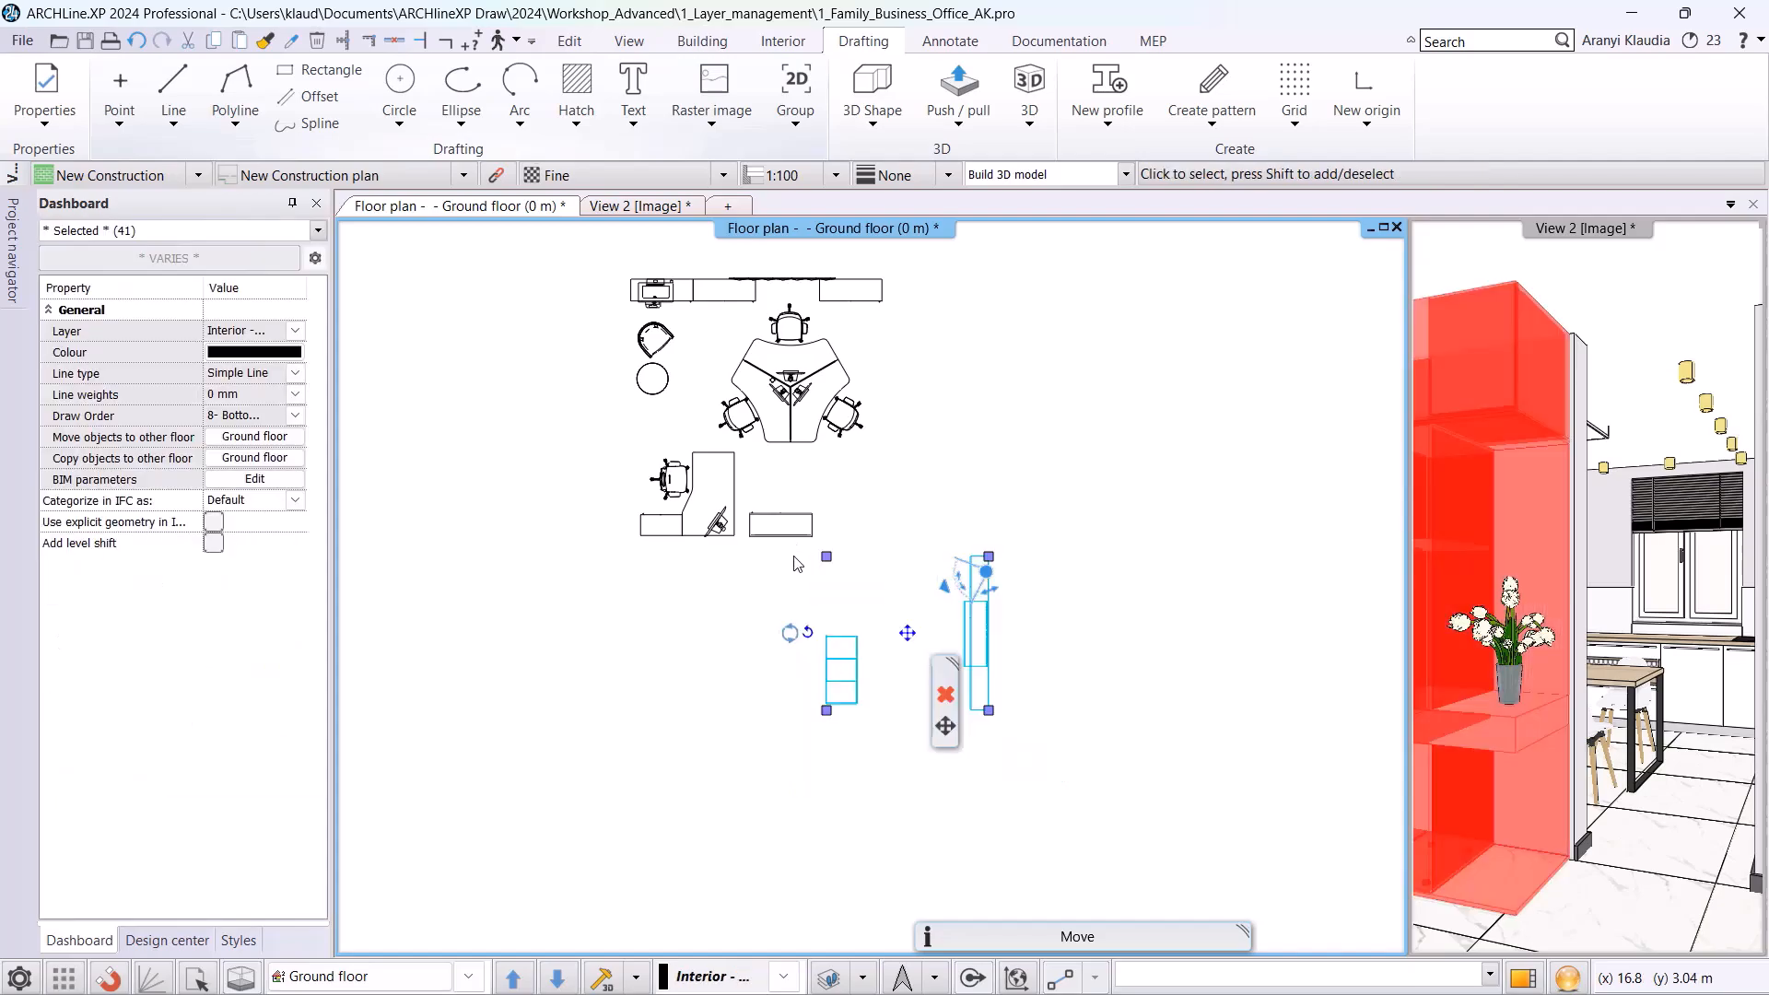
left_click(785, 979)
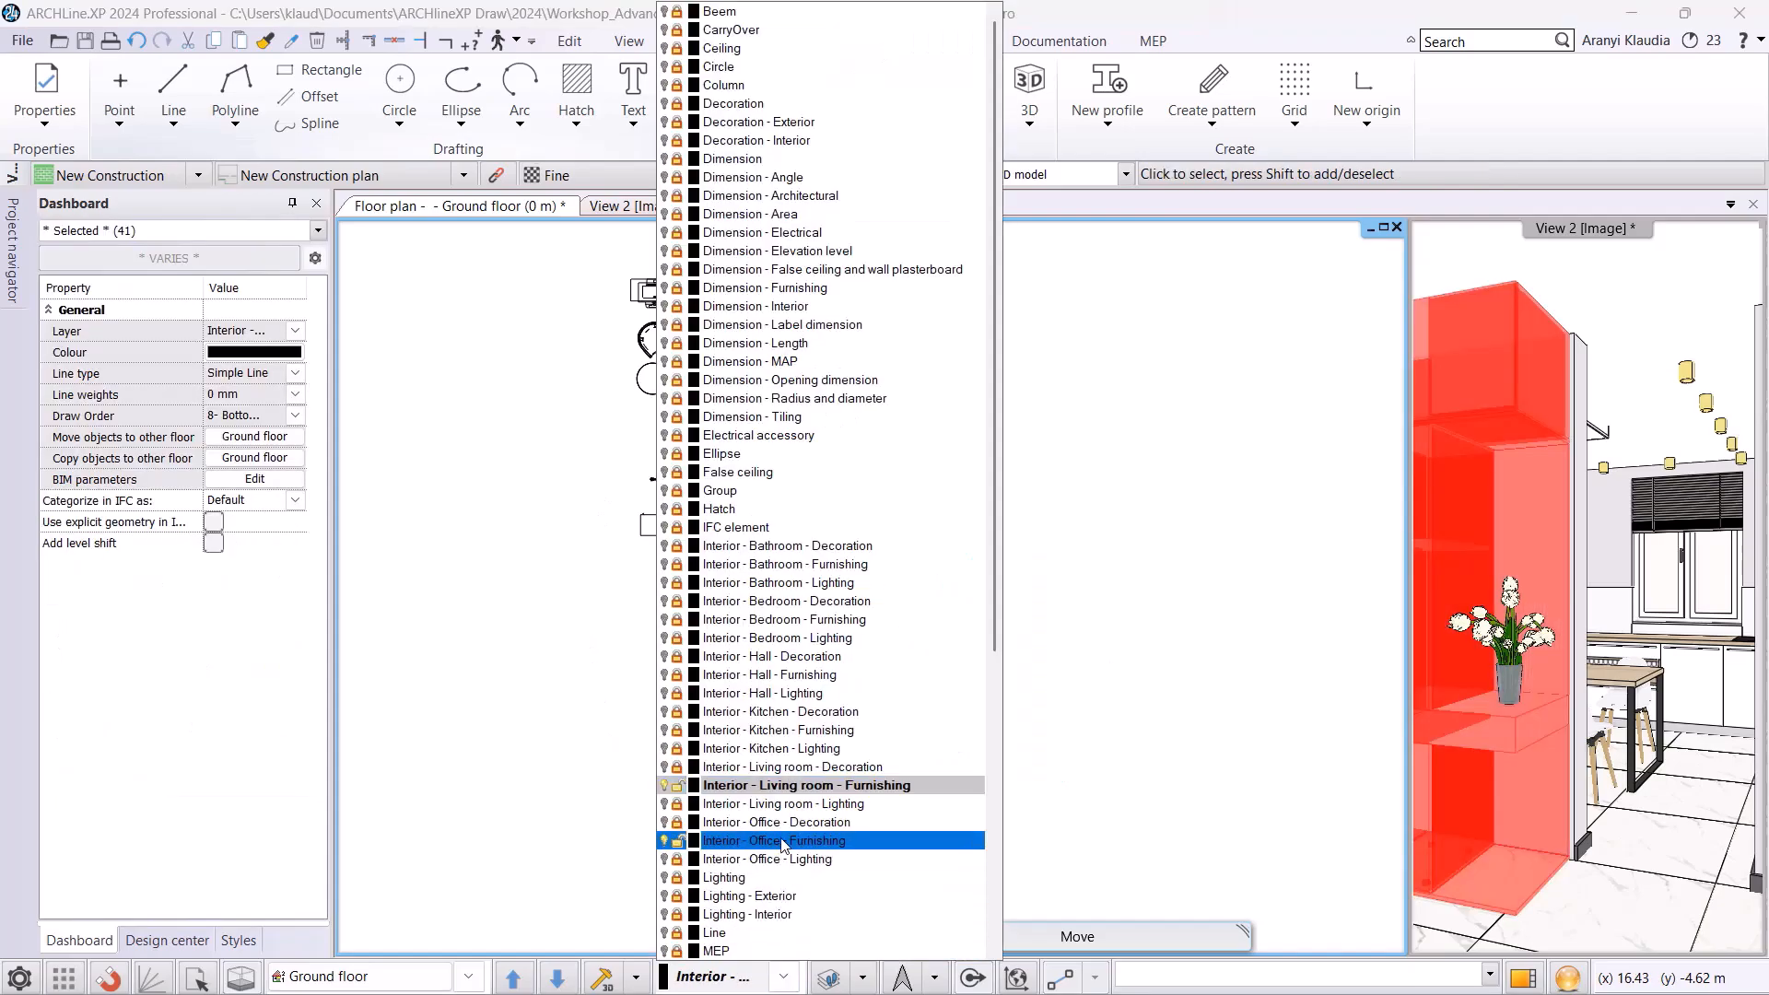
left_click(796, 680)
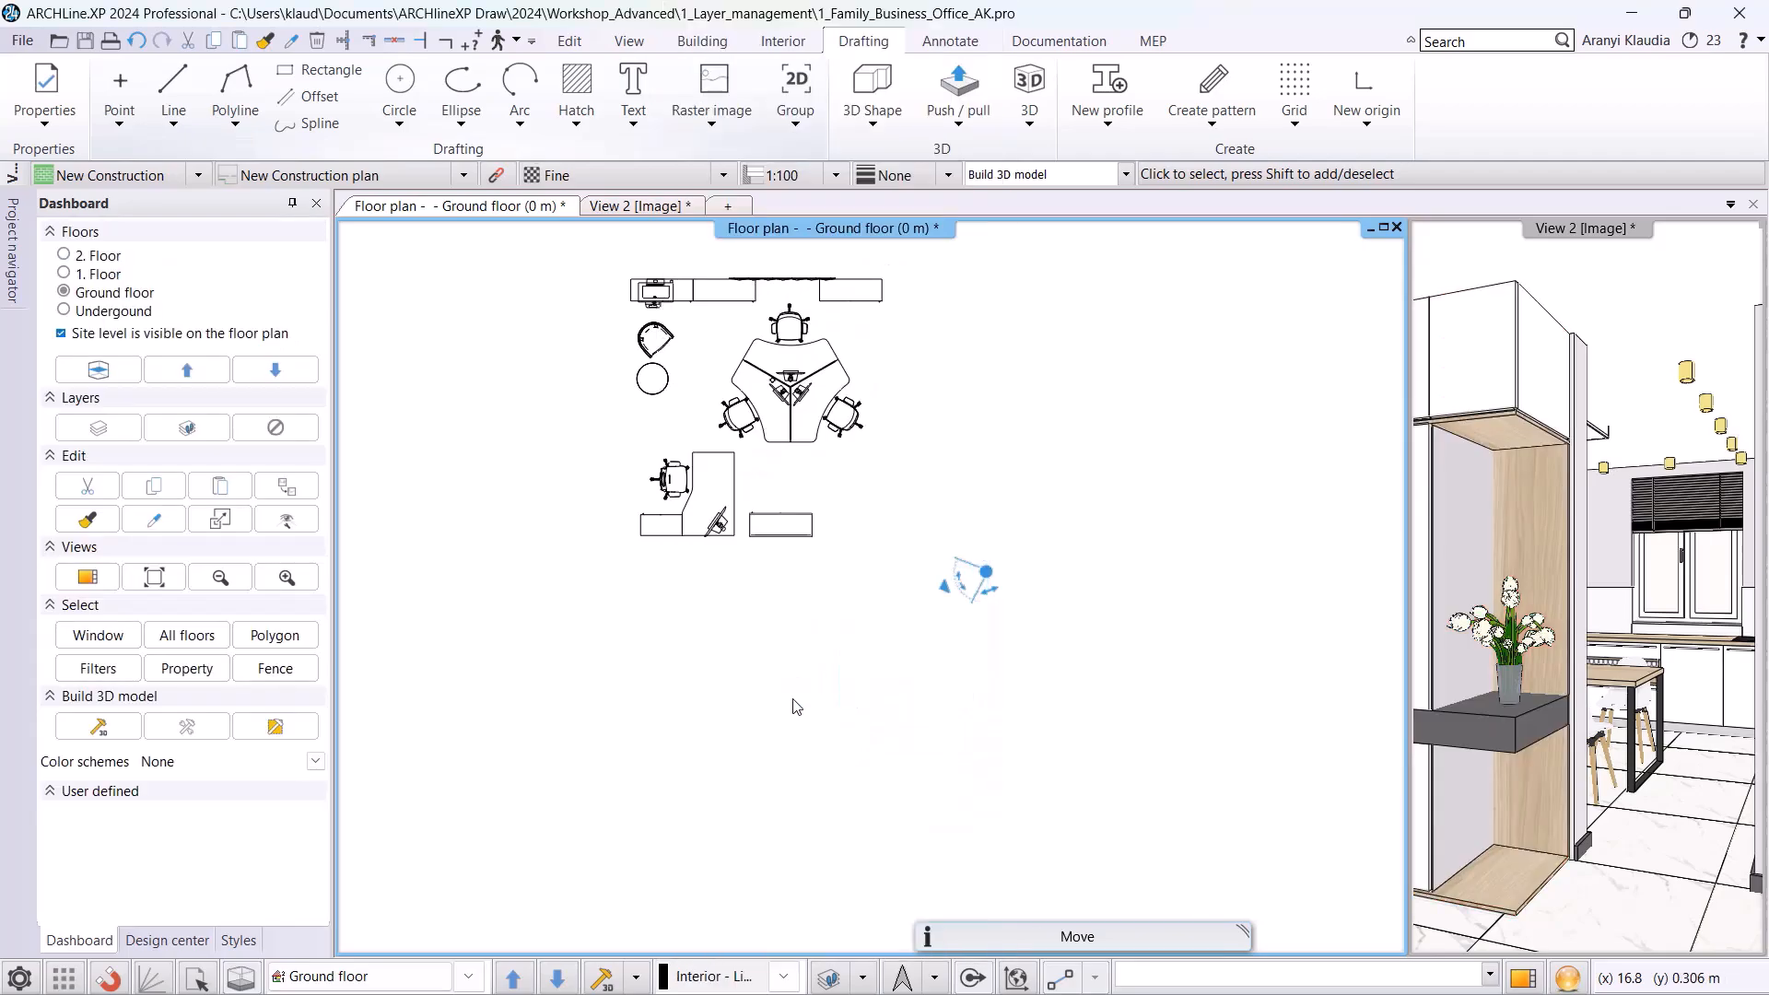
- Check the reassigned furniture with Layer Walk, isolating the Interior - Office - Furnishing and Interior - Hall - Furnishing layers
left_click(862, 977)
left_click(879, 875)
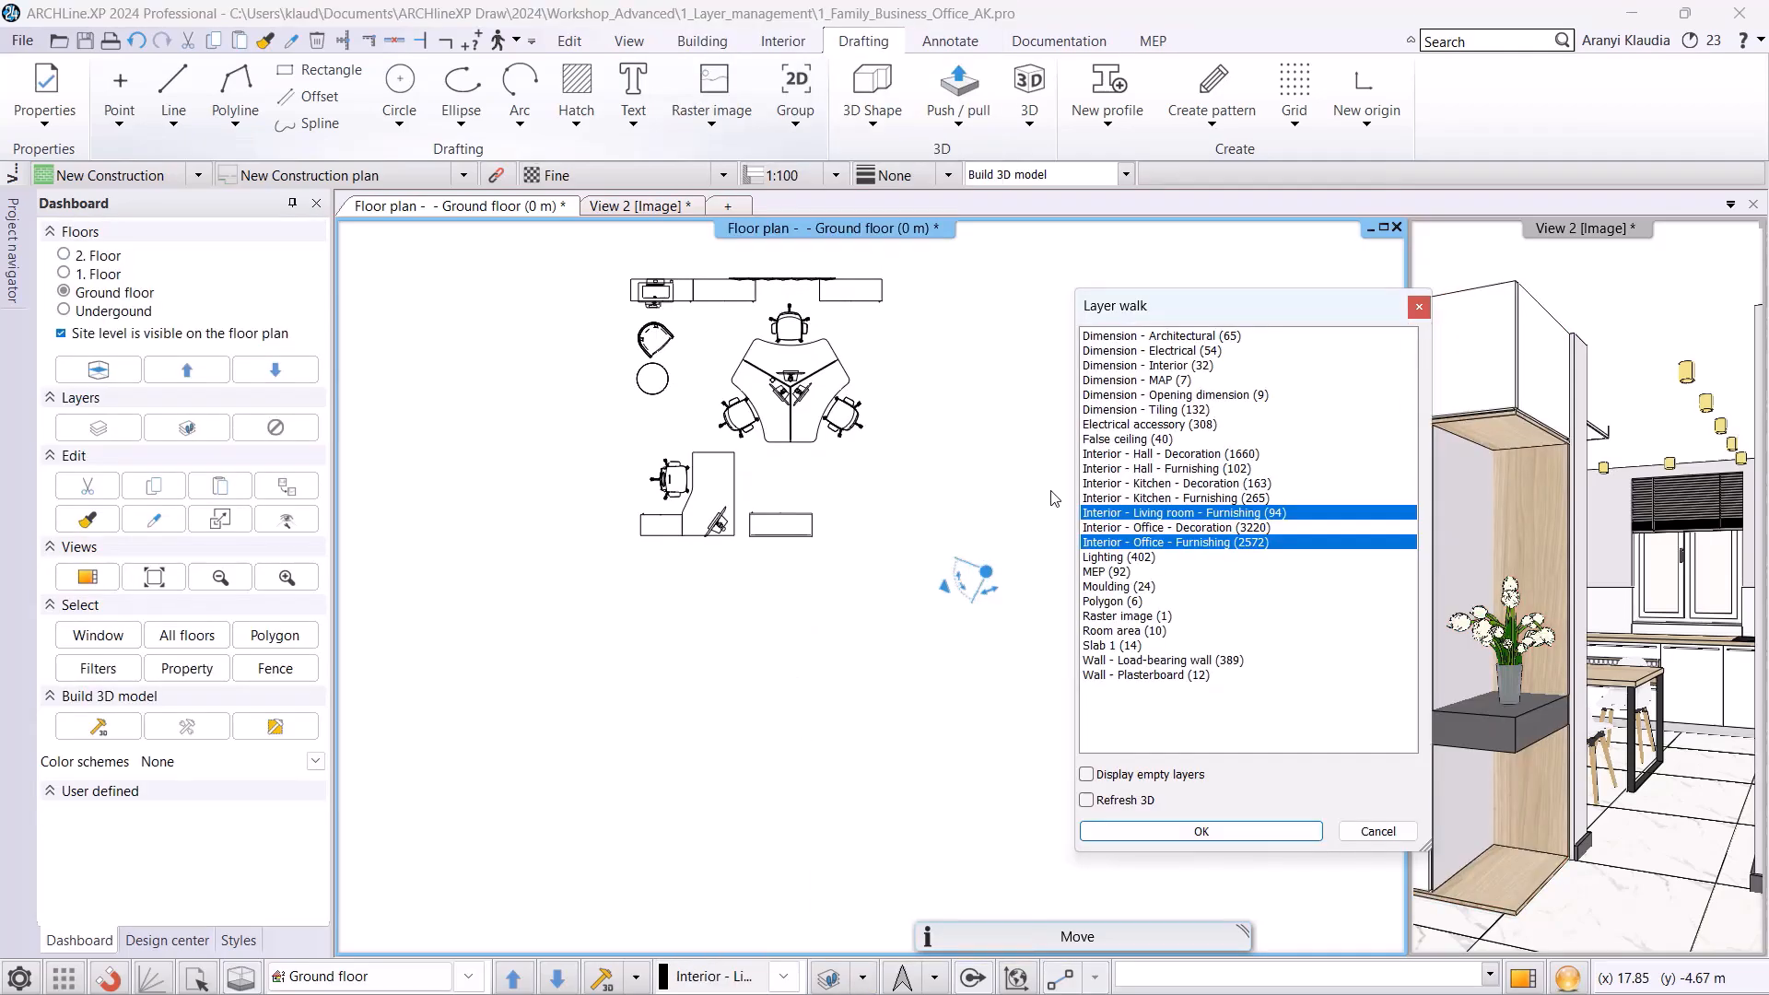
left_click(1140, 514)
left_click(1144, 544)
left_click(1144, 543)
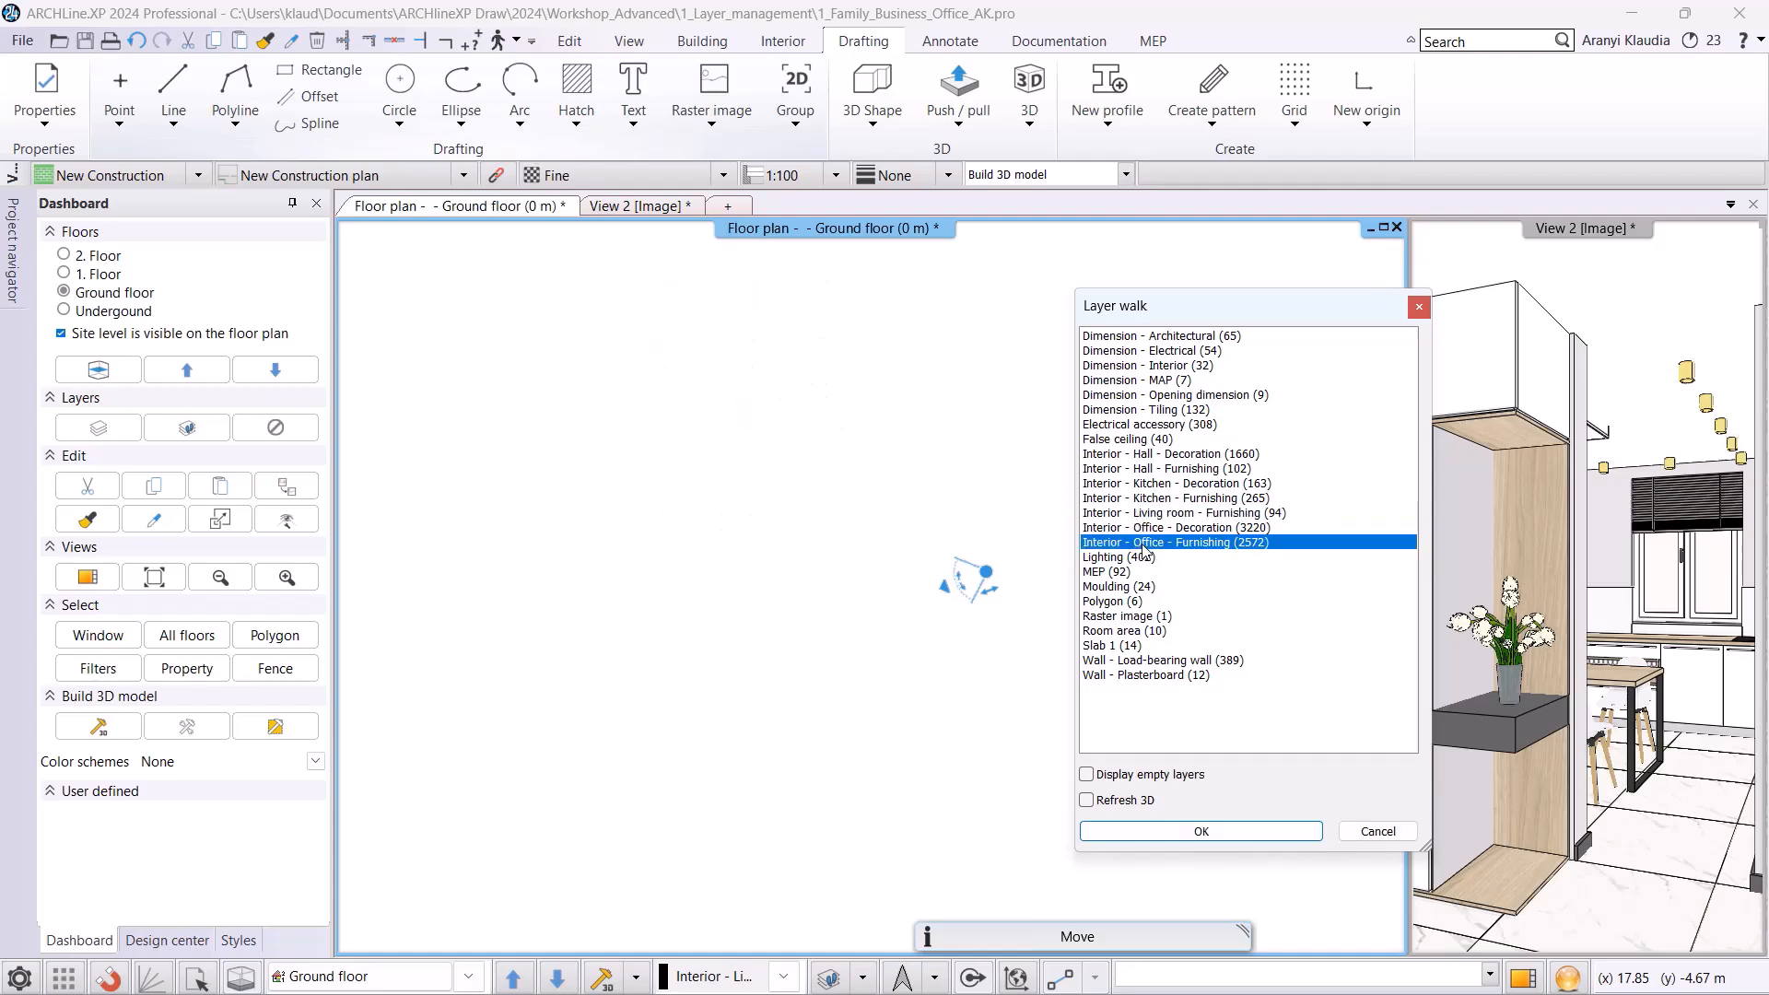
left_click(1151, 469)
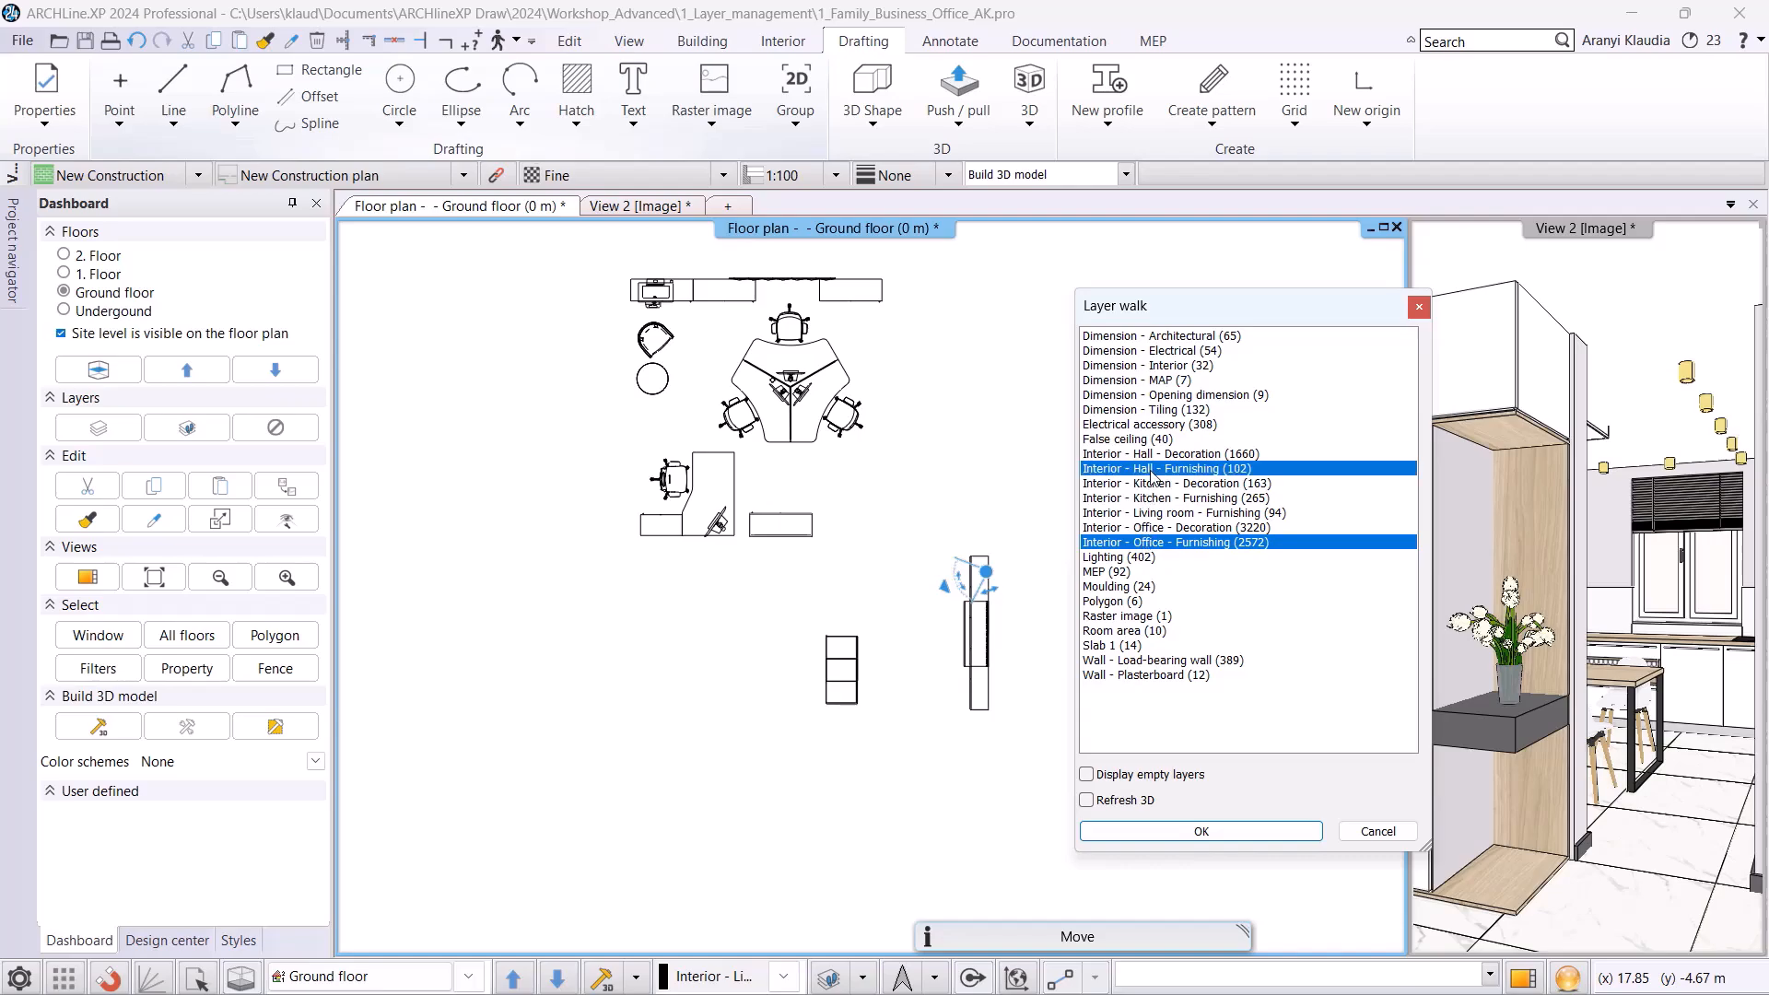
left_click(1209, 829)
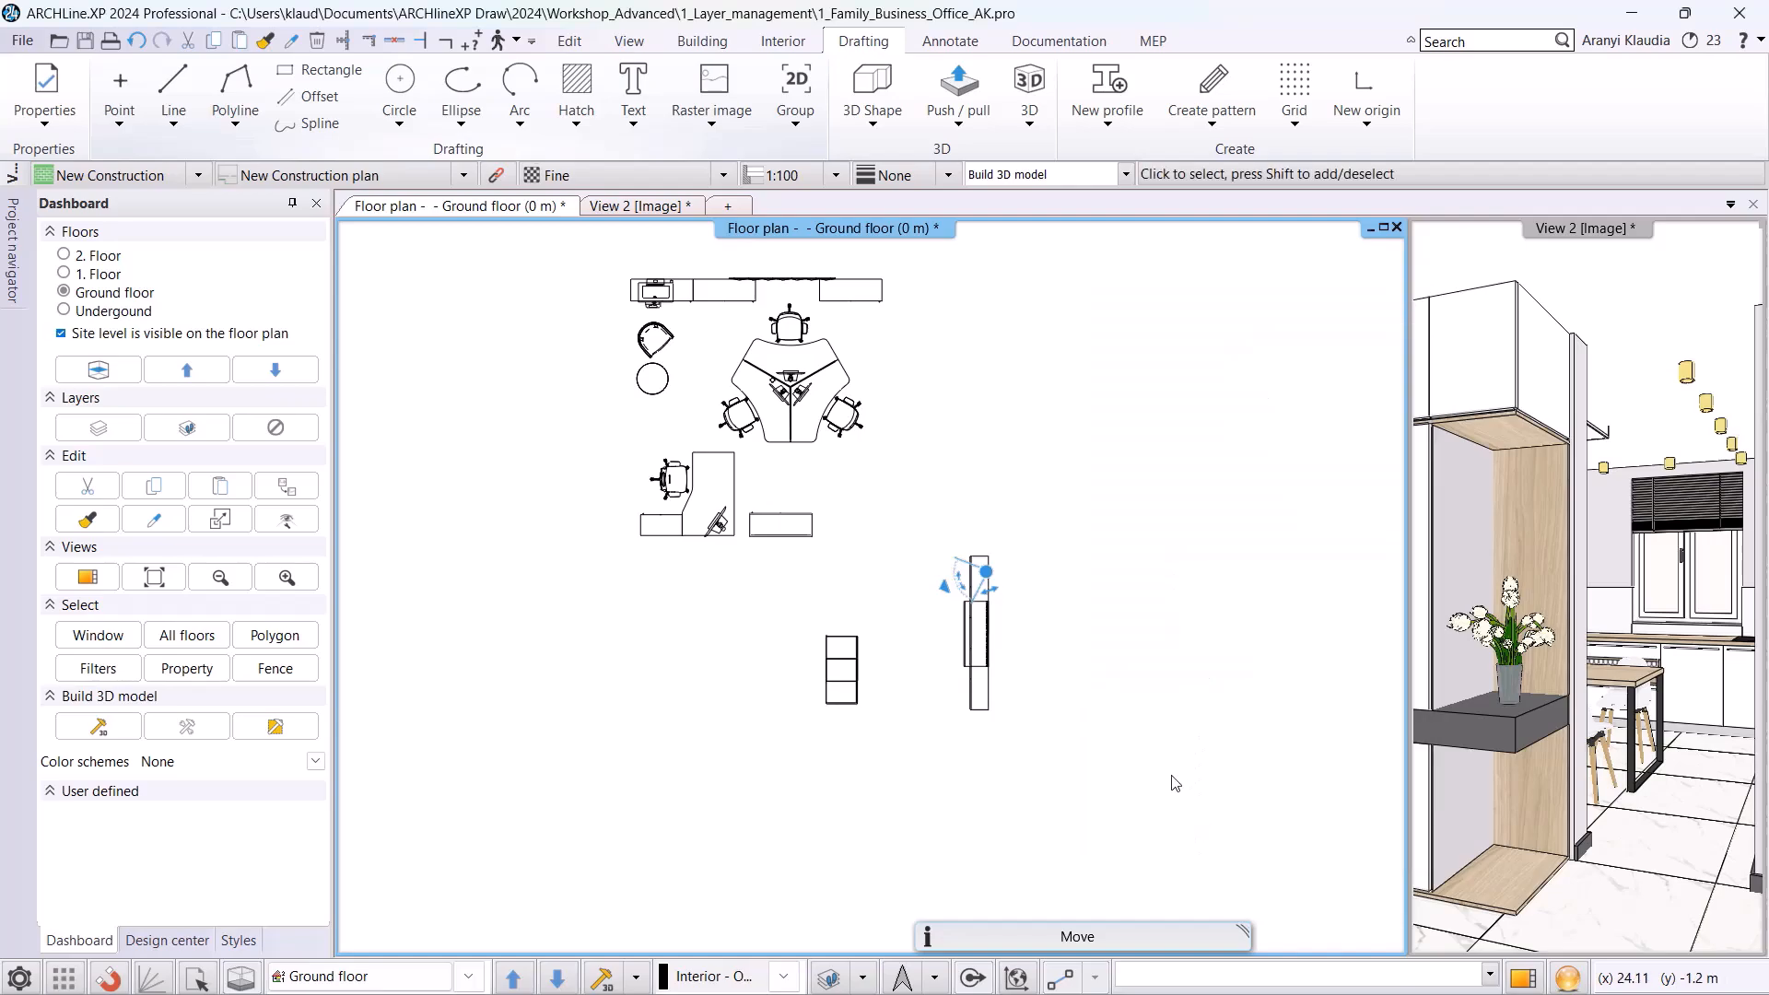
- Restore the Build 3D model layer variation and show the hall furnishing on the floor plan again
left_click(1125, 175)
left_click(1055, 235)
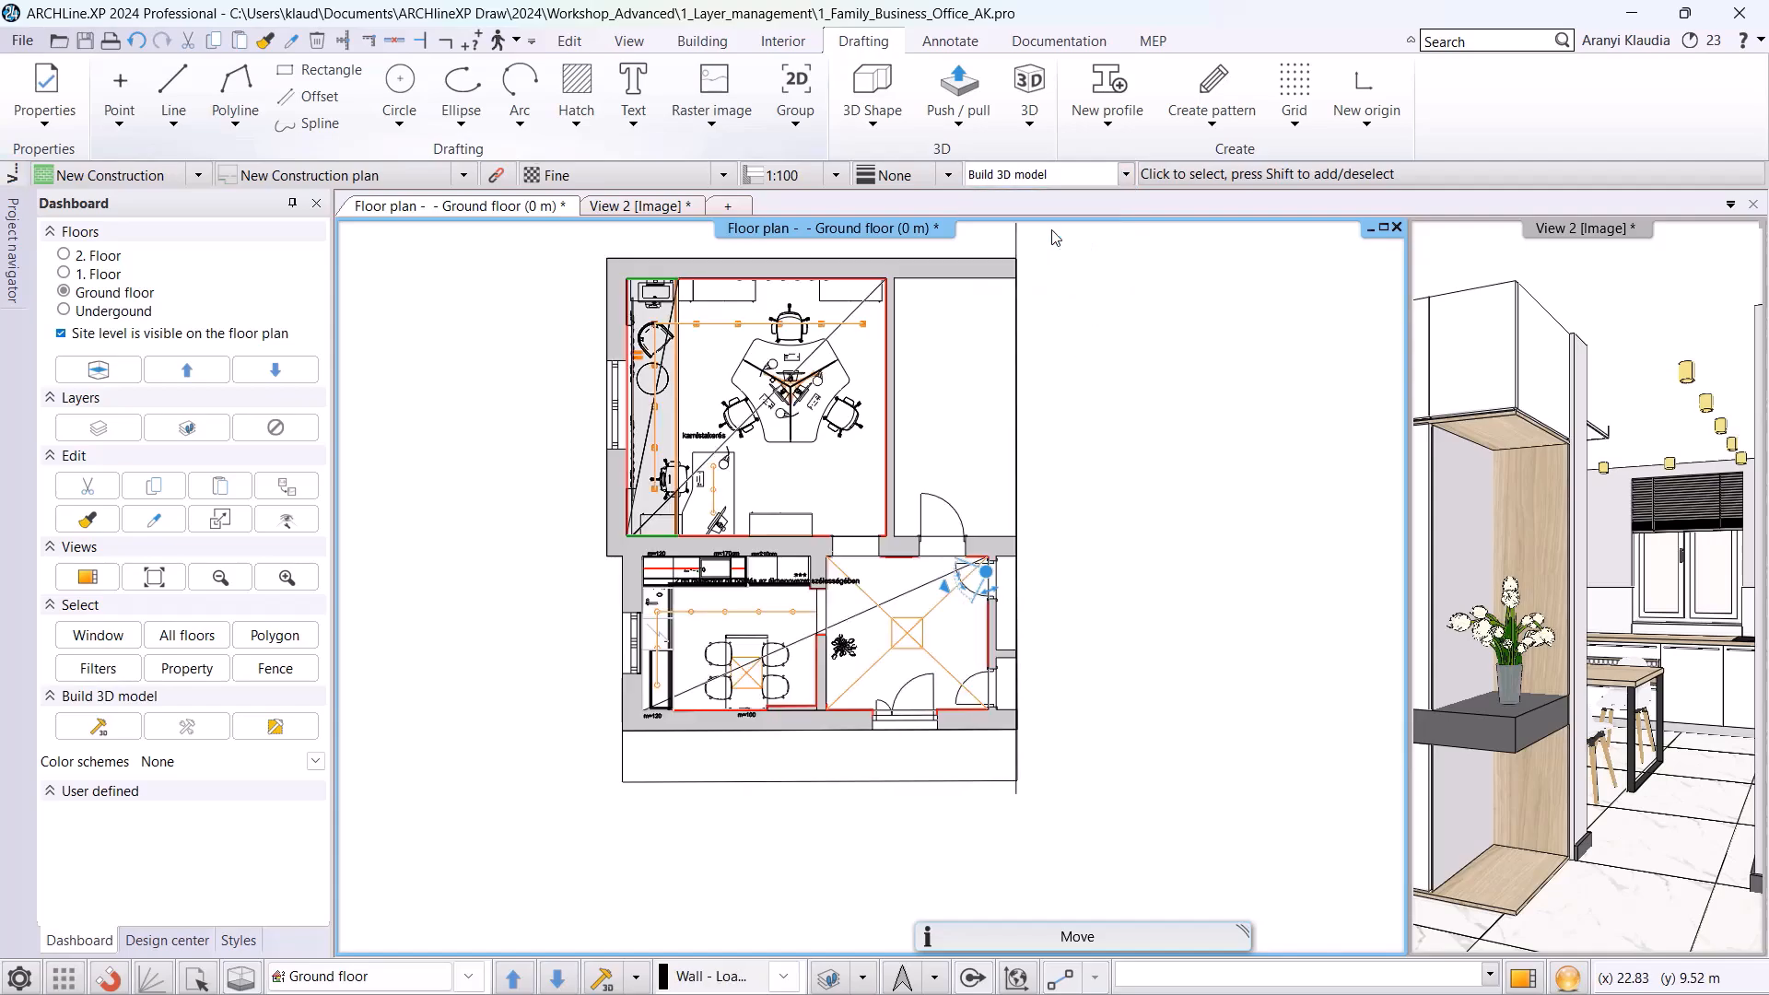
left_click(603, 978)
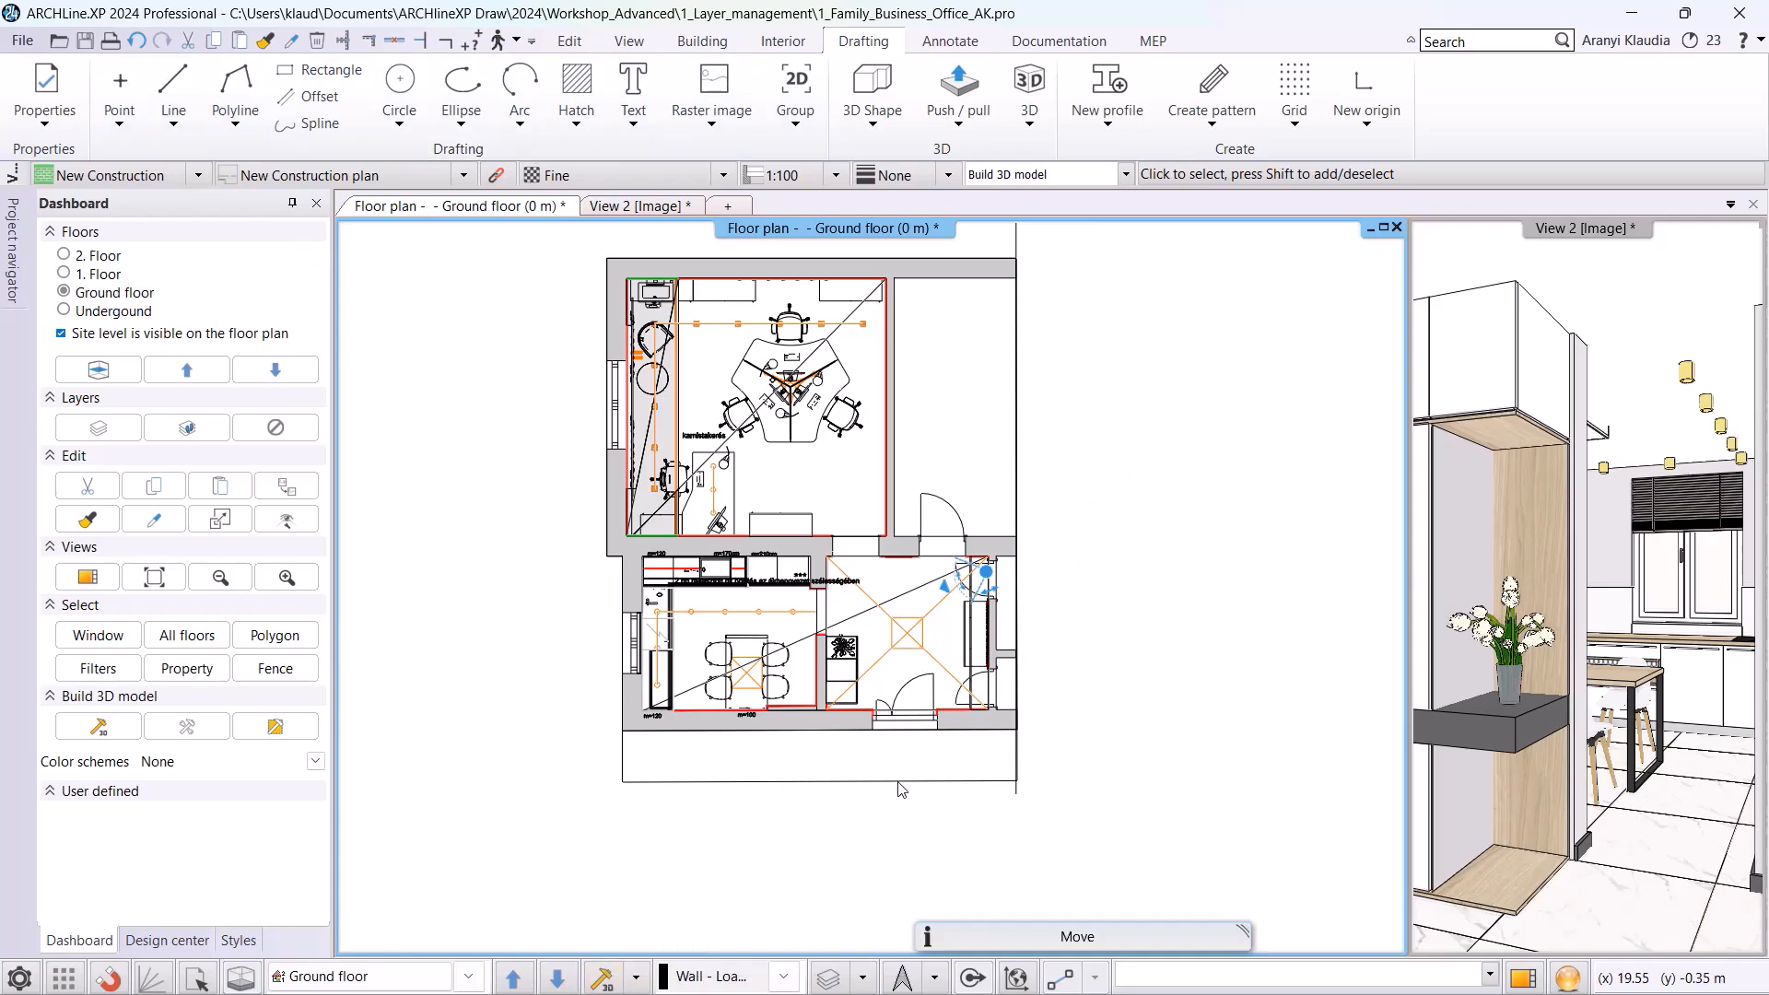
- Try deleting the empty Line layer in the Layer Manager and discard the change
left_click(863, 979)
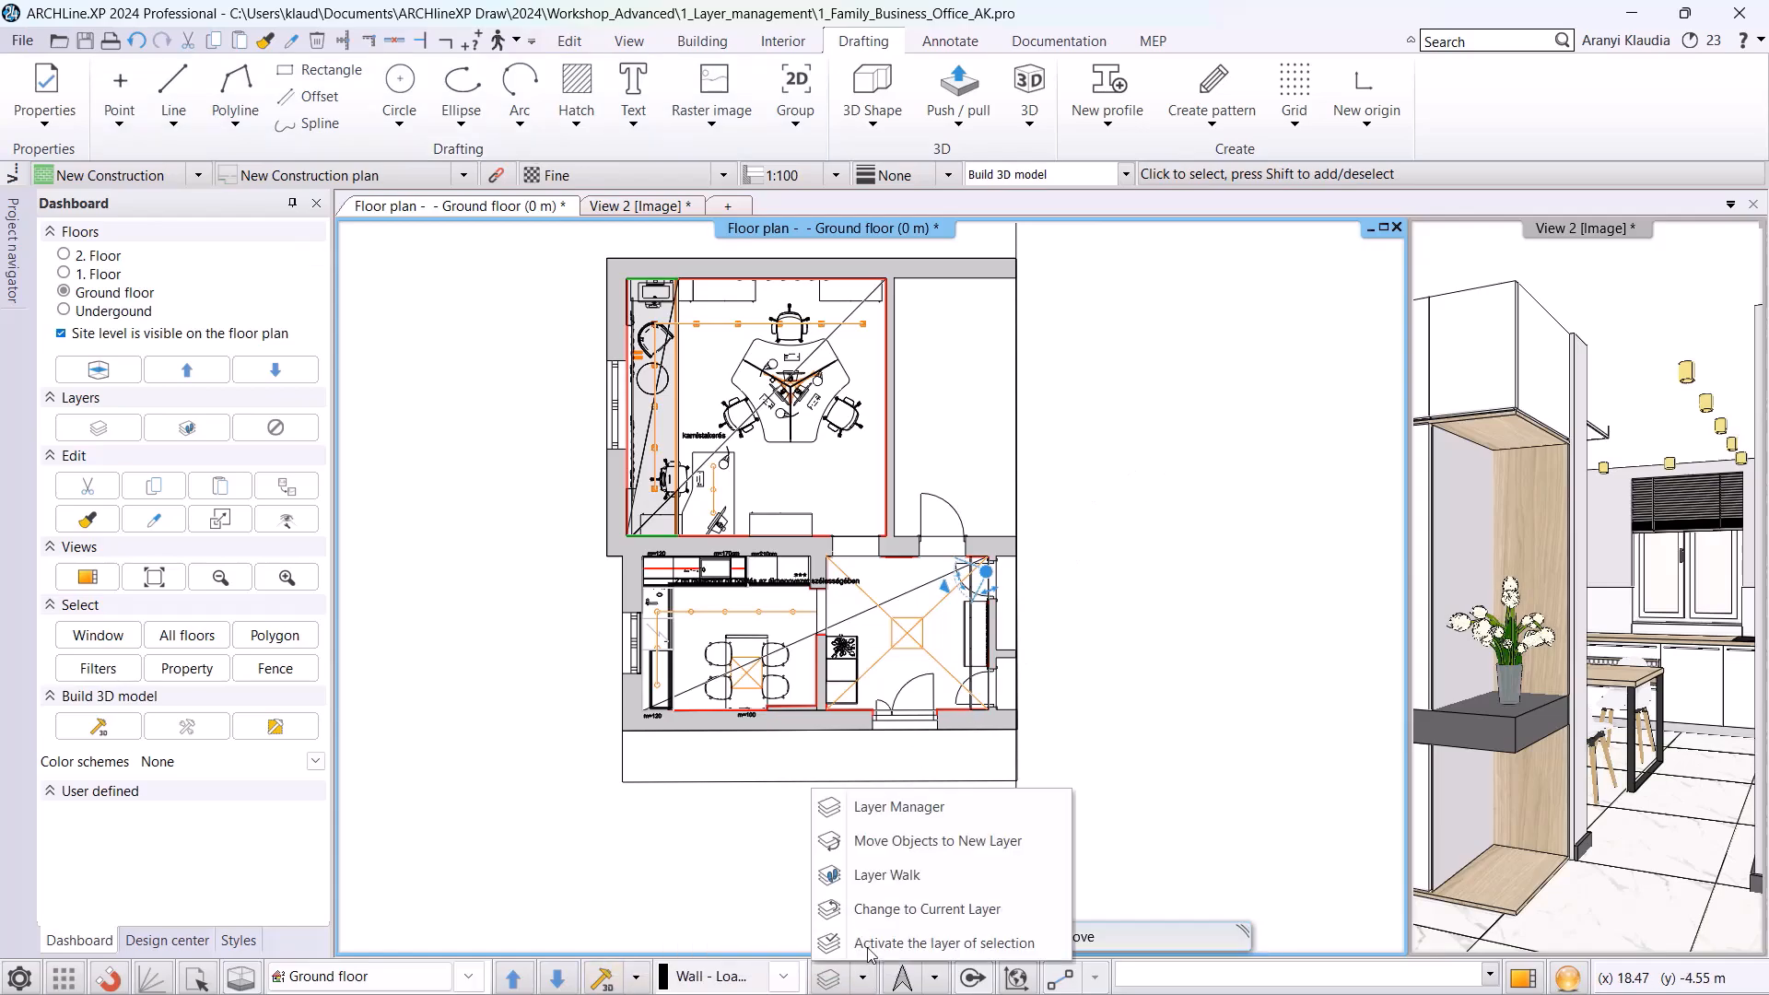
left_click(888, 808)
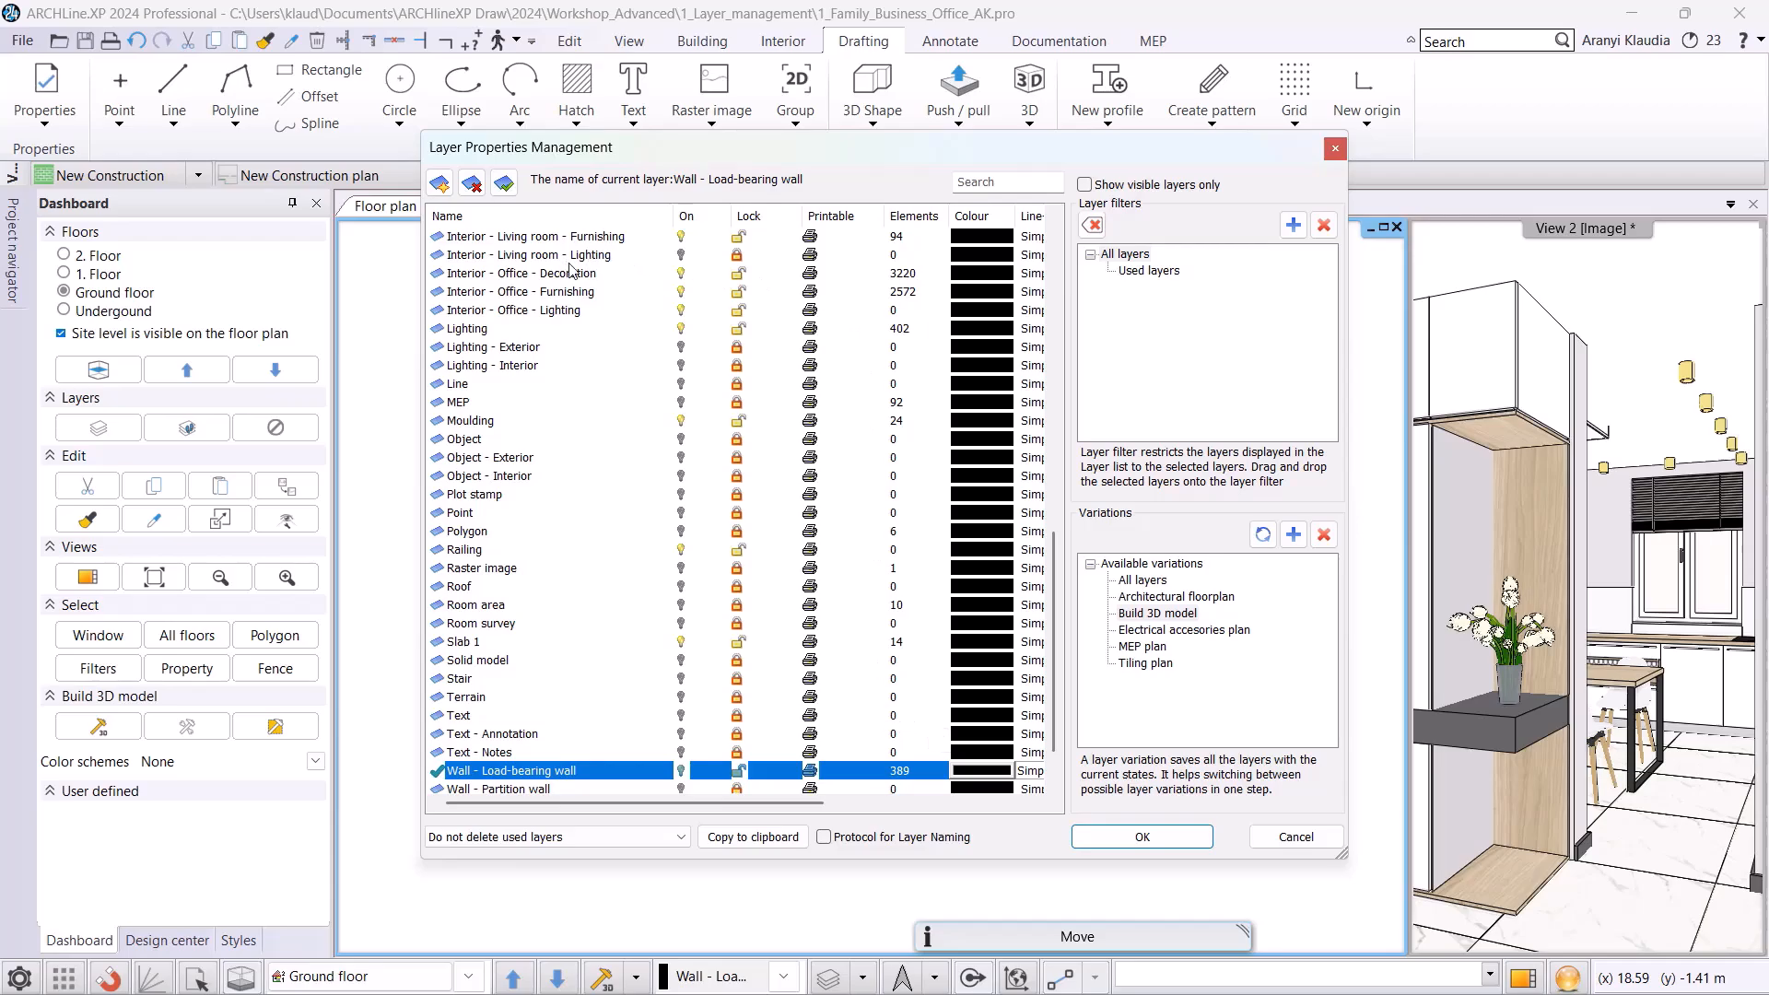
left_click(480, 386)
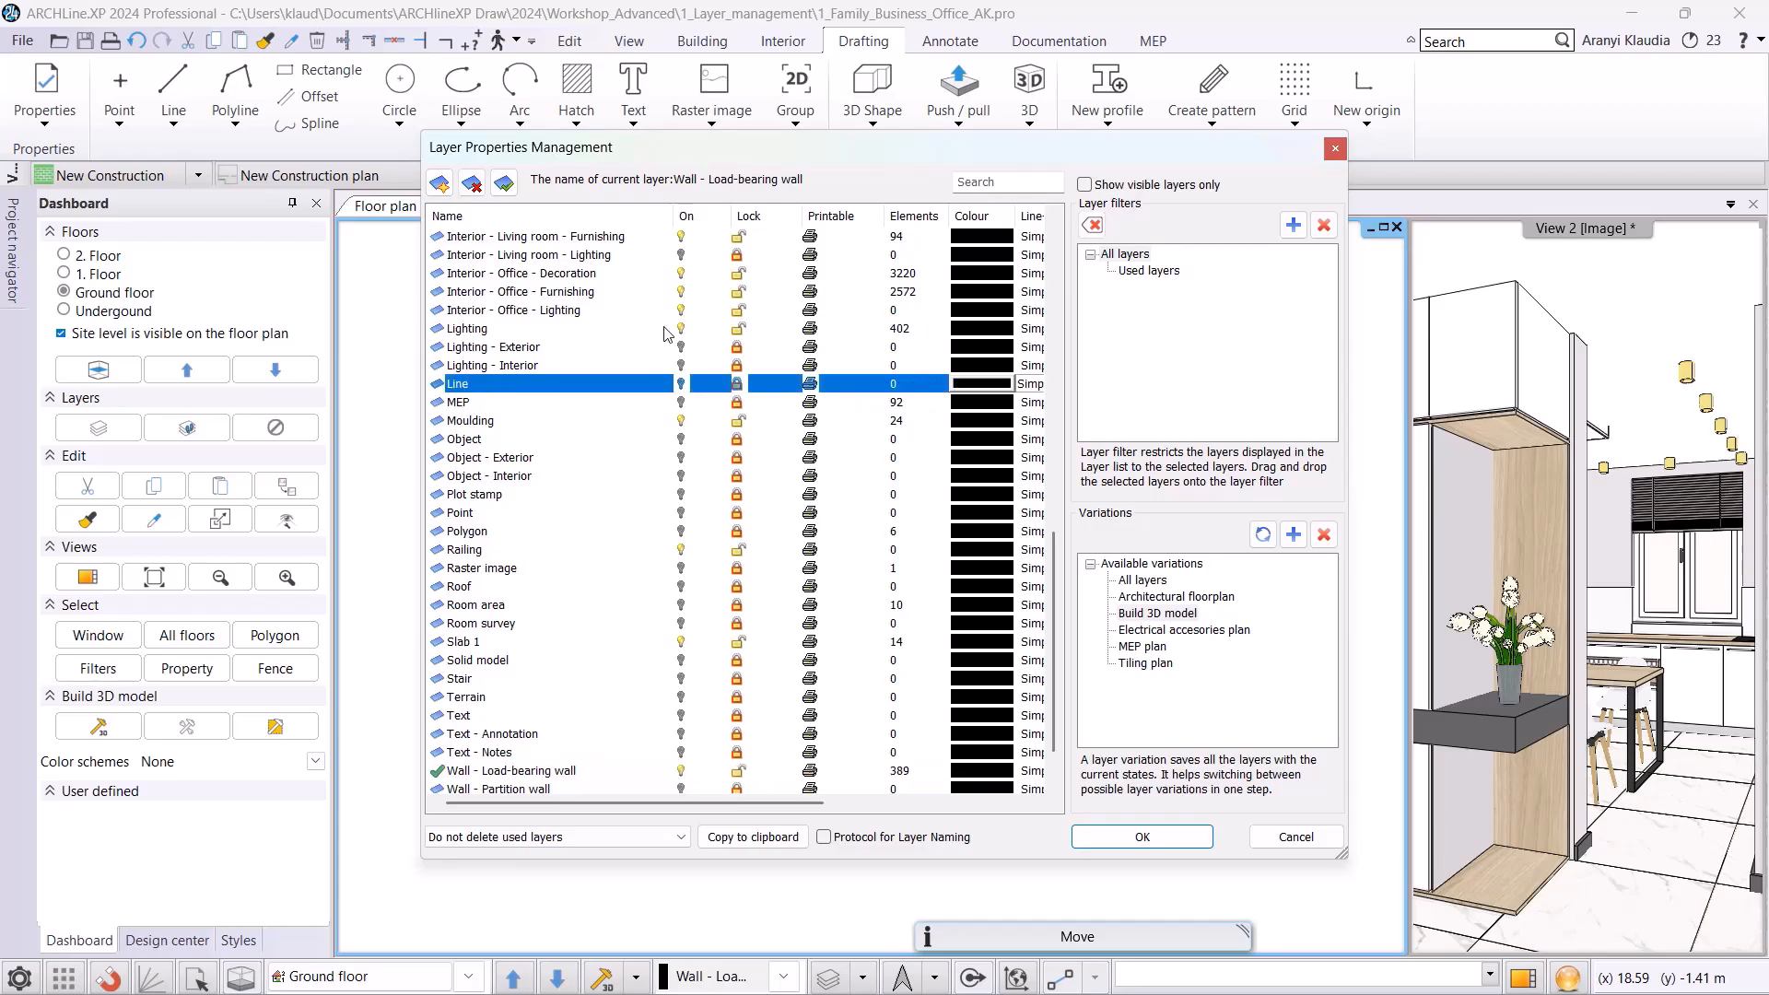
left_click(471, 184)
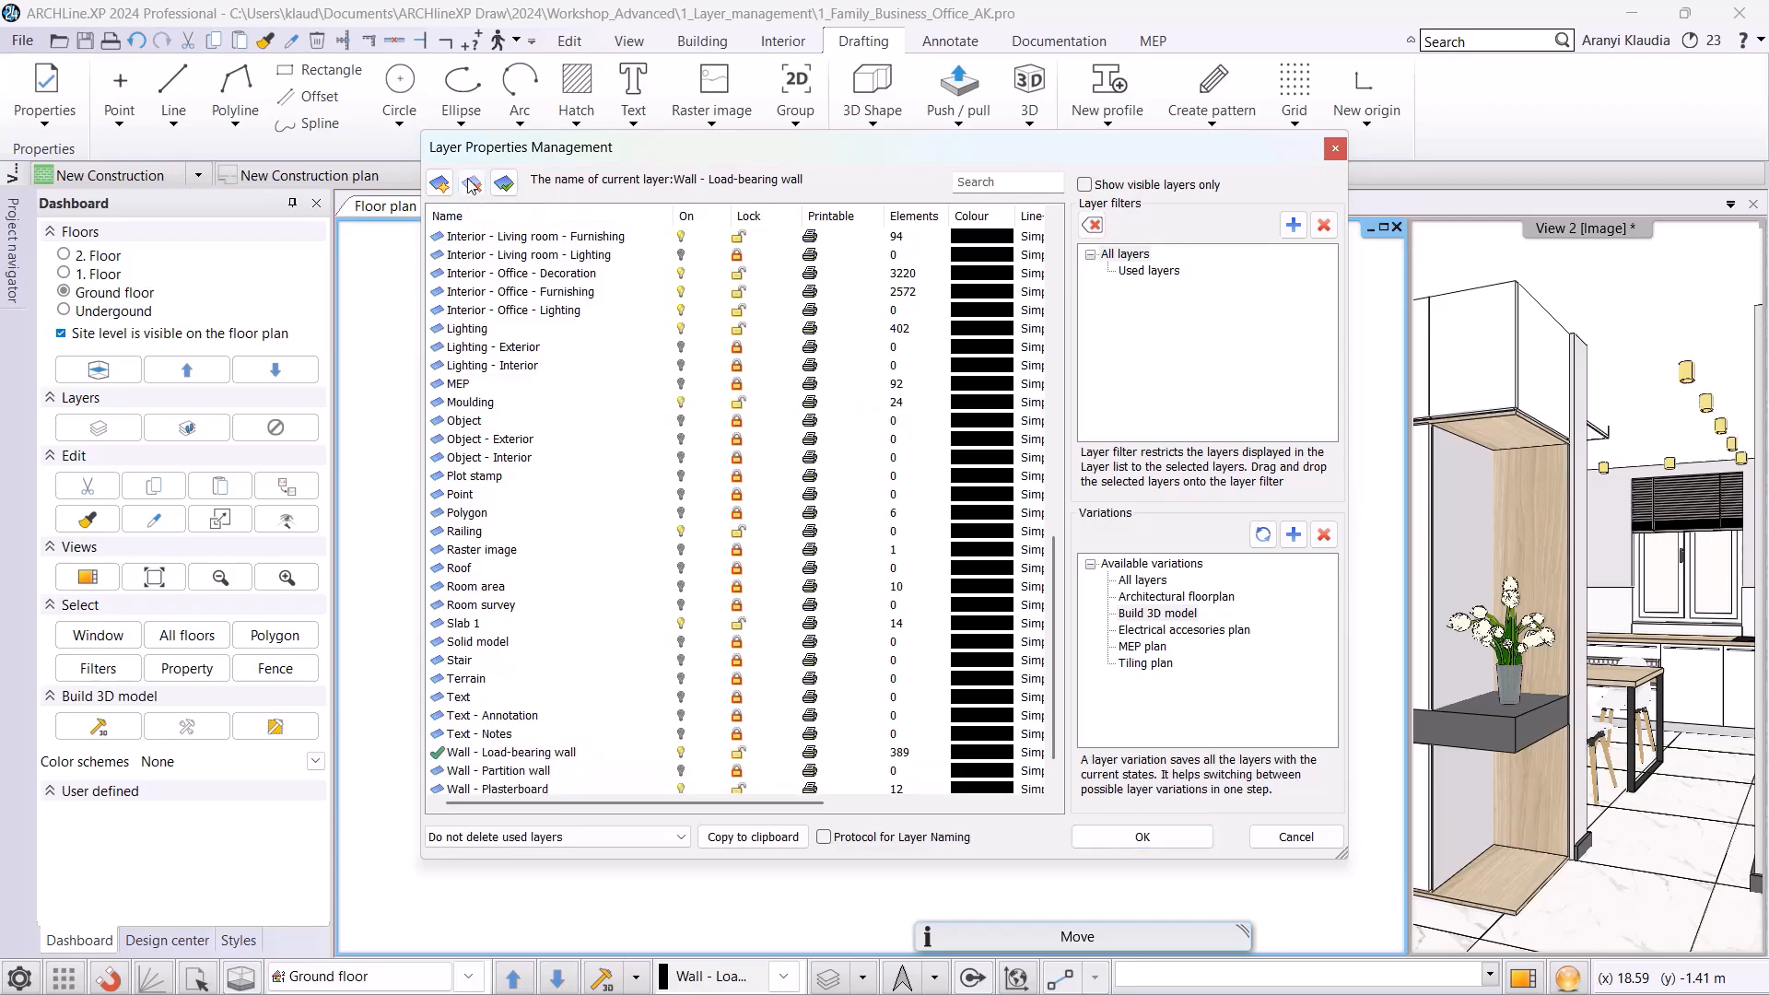
left_click(1282, 838)
- Reopen the Layer Manager, try the Also delete used layers and content option, and return to Do not delete used layers
left_click(863, 977)
left_click(889, 806)
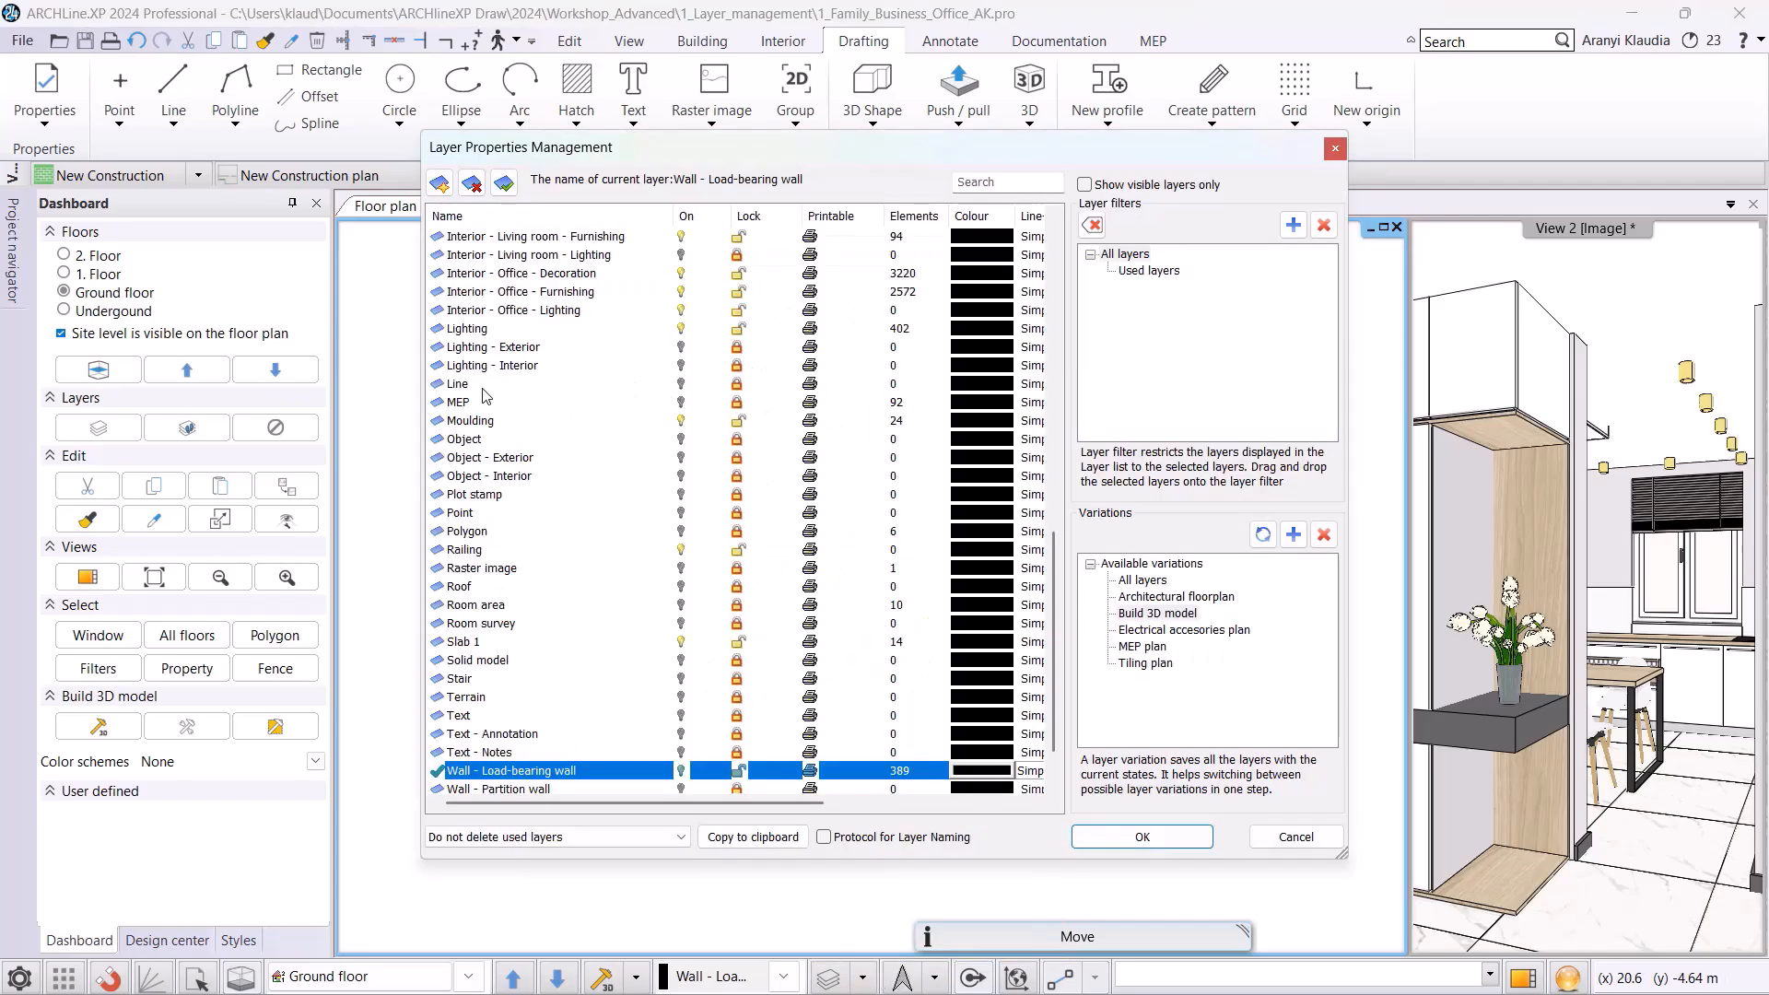
left_click(518, 387)
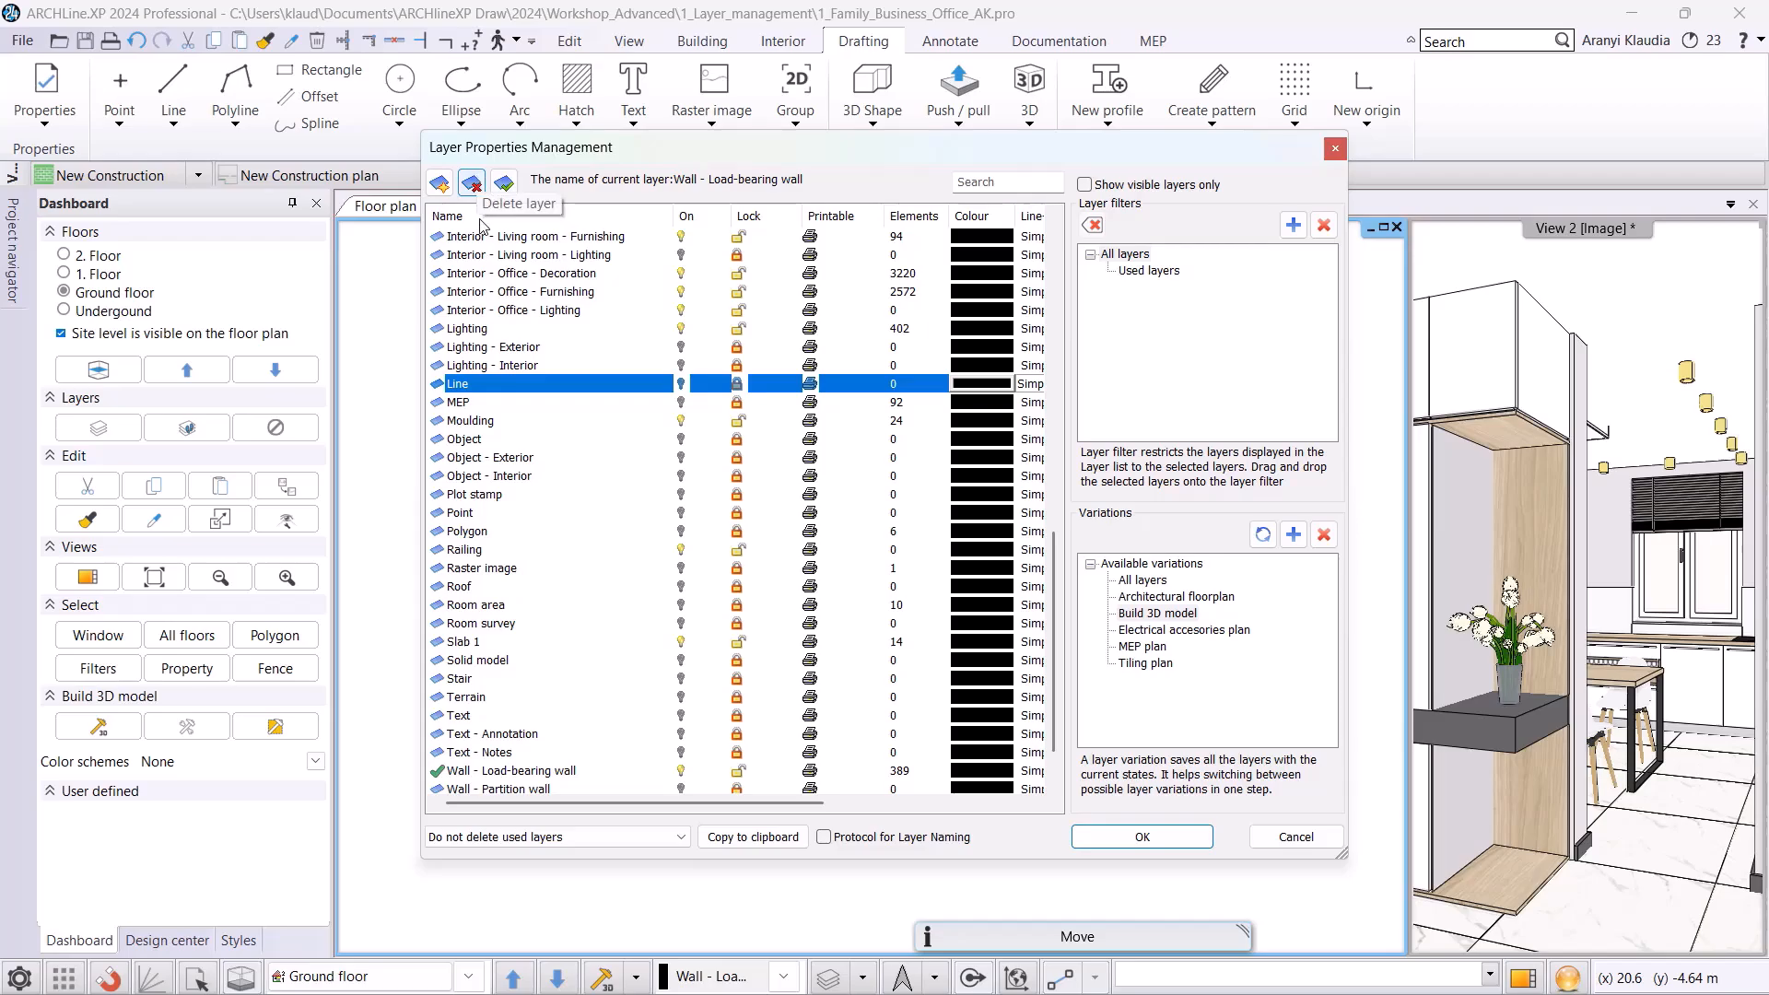
left_click(894, 406)
left_click(642, 843)
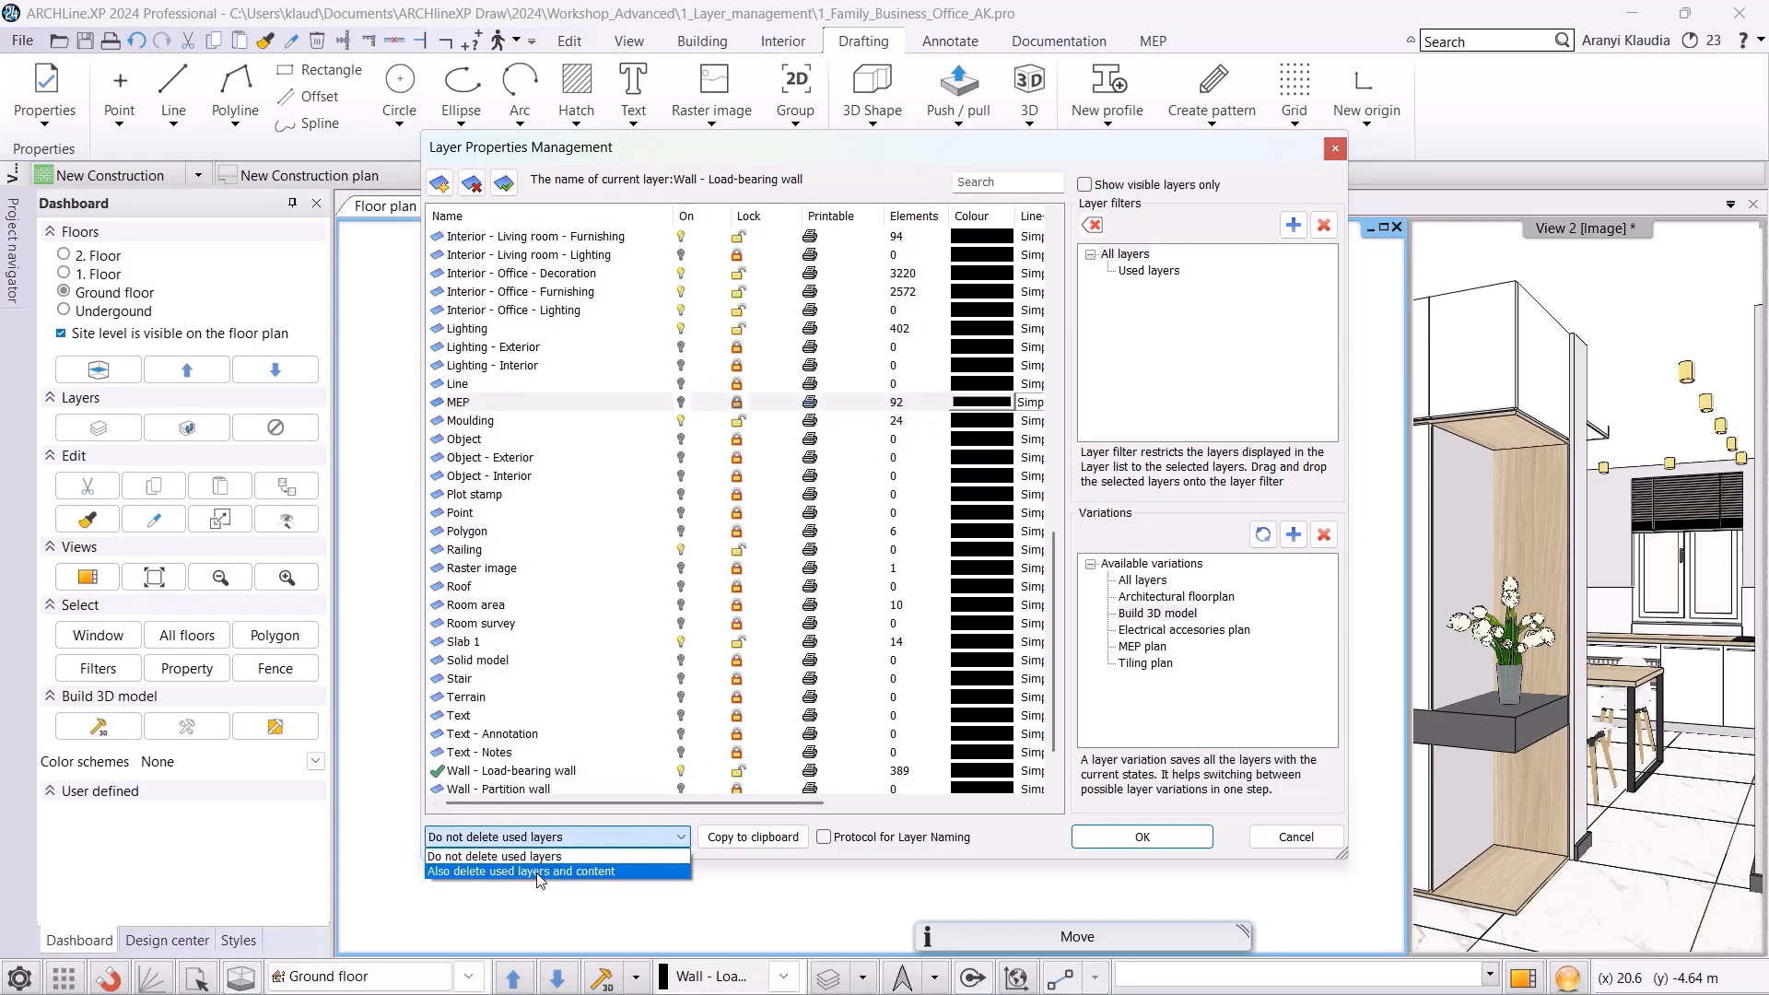
left_click(534, 873)
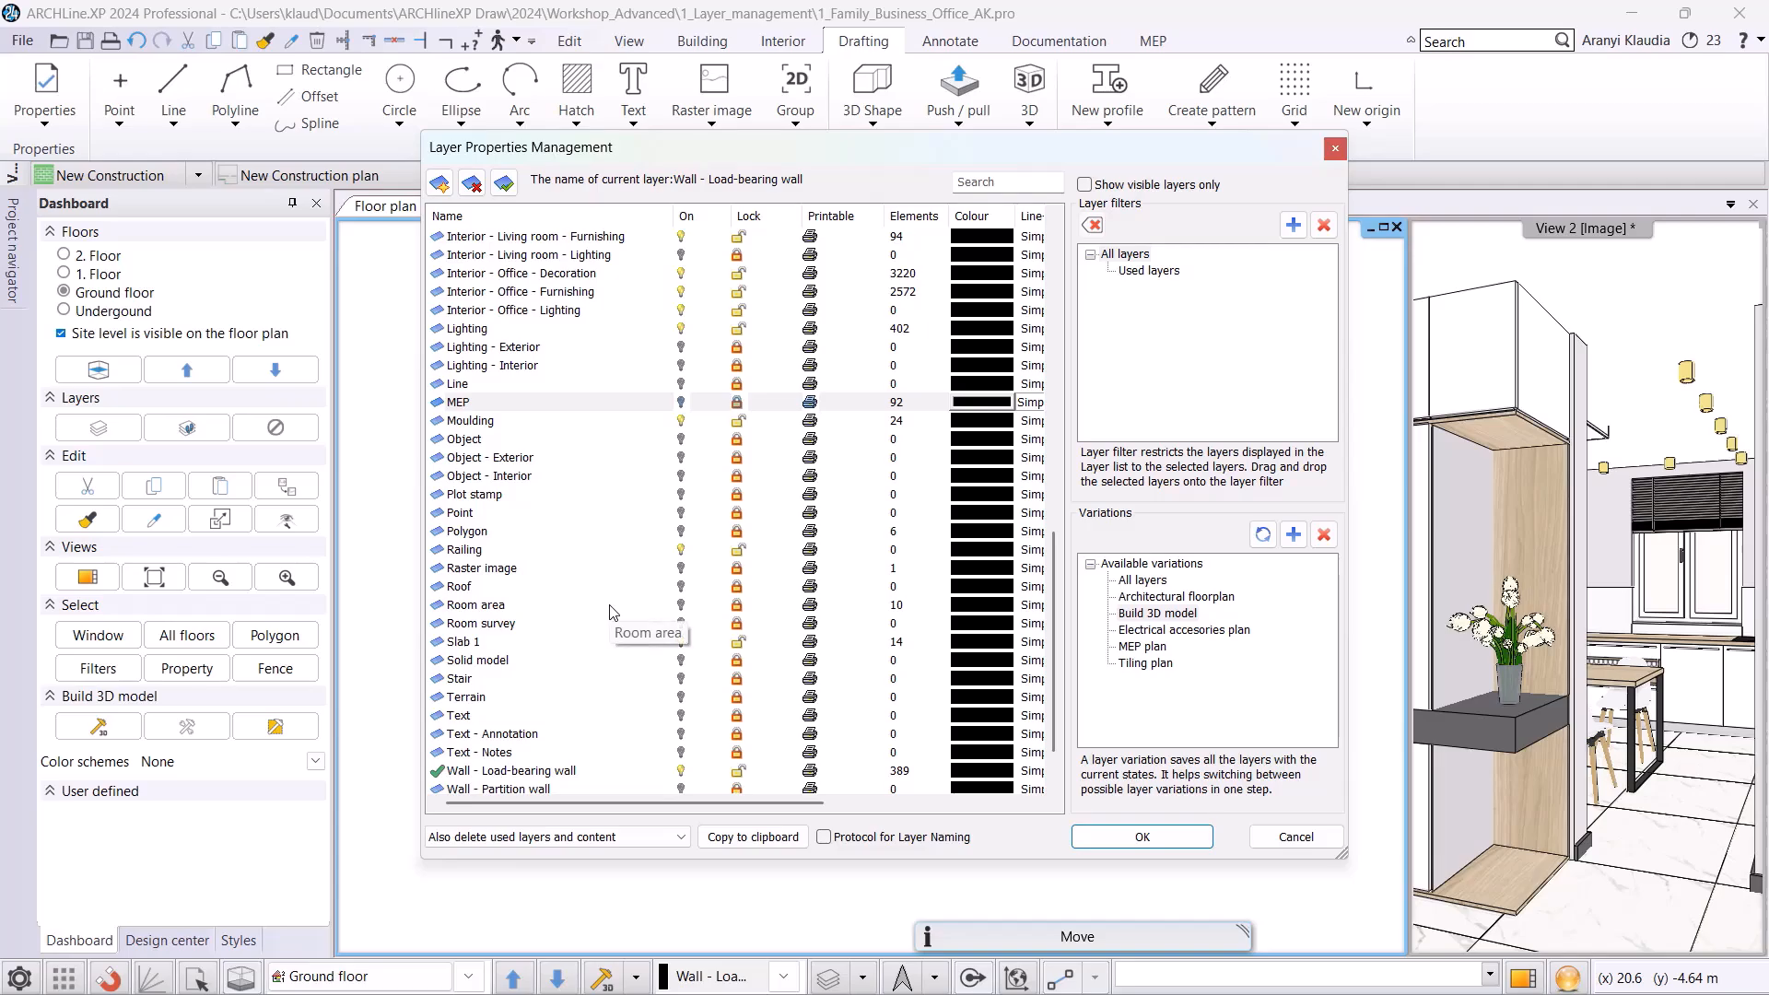
left_click(536, 838)
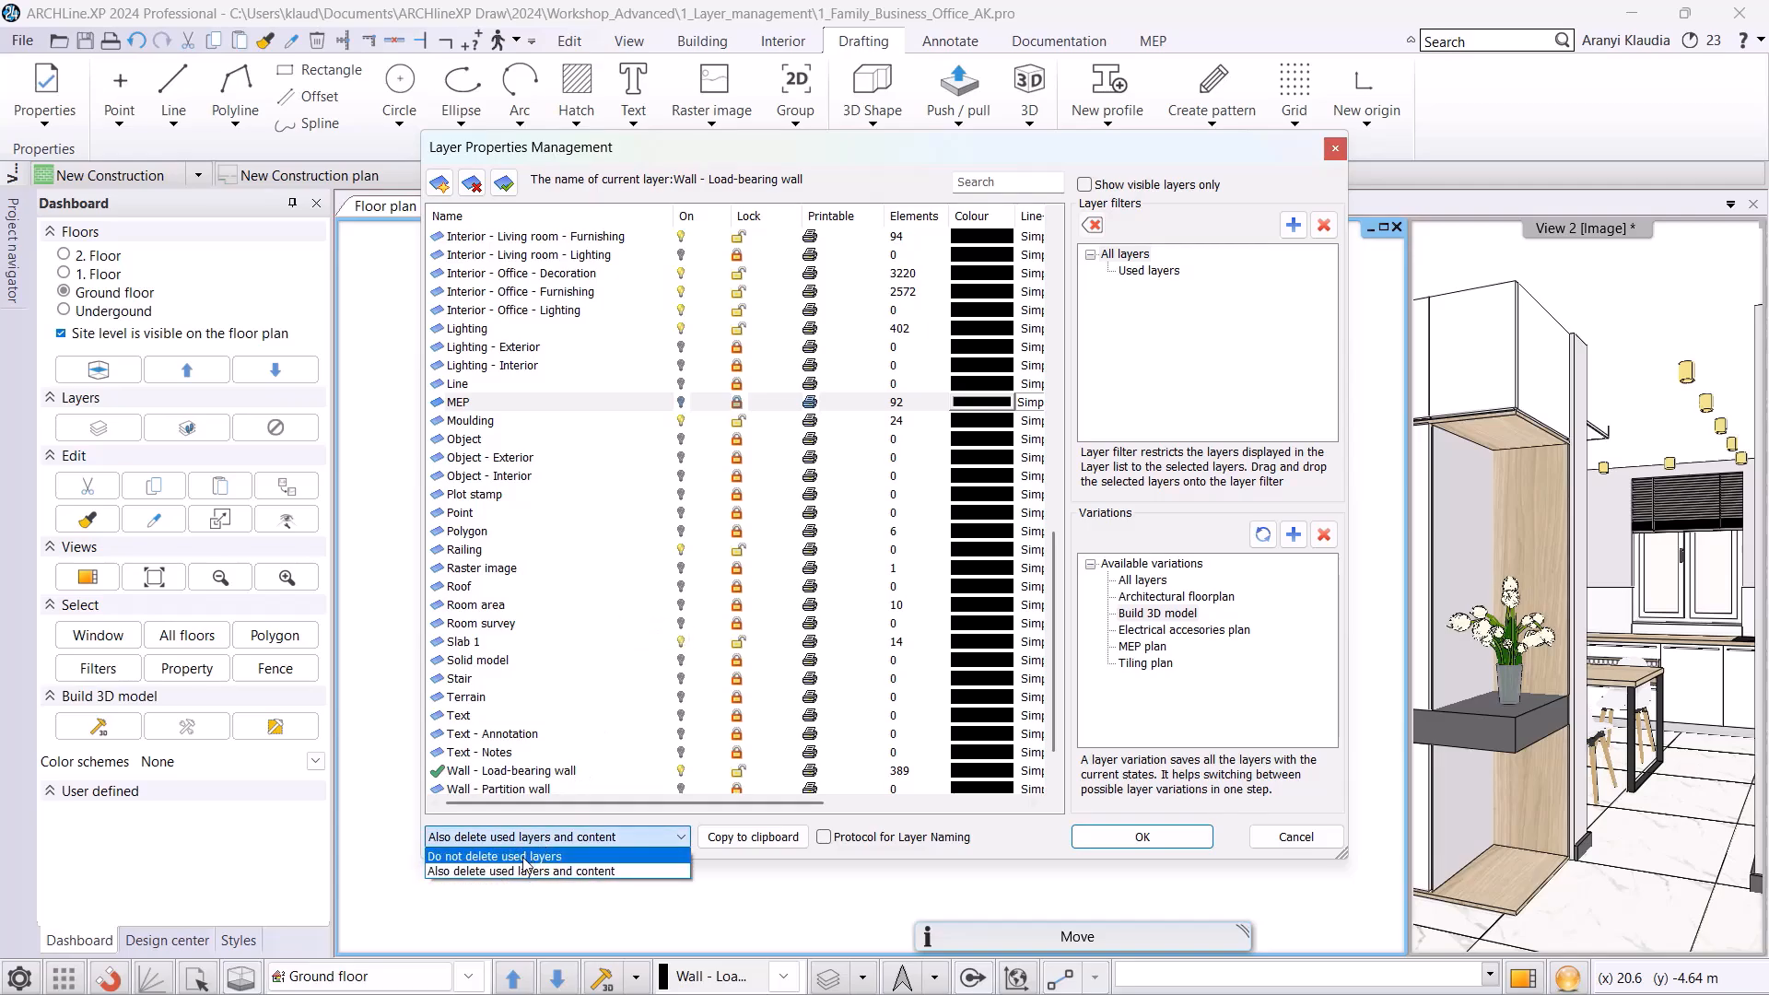
left_click(524, 857)
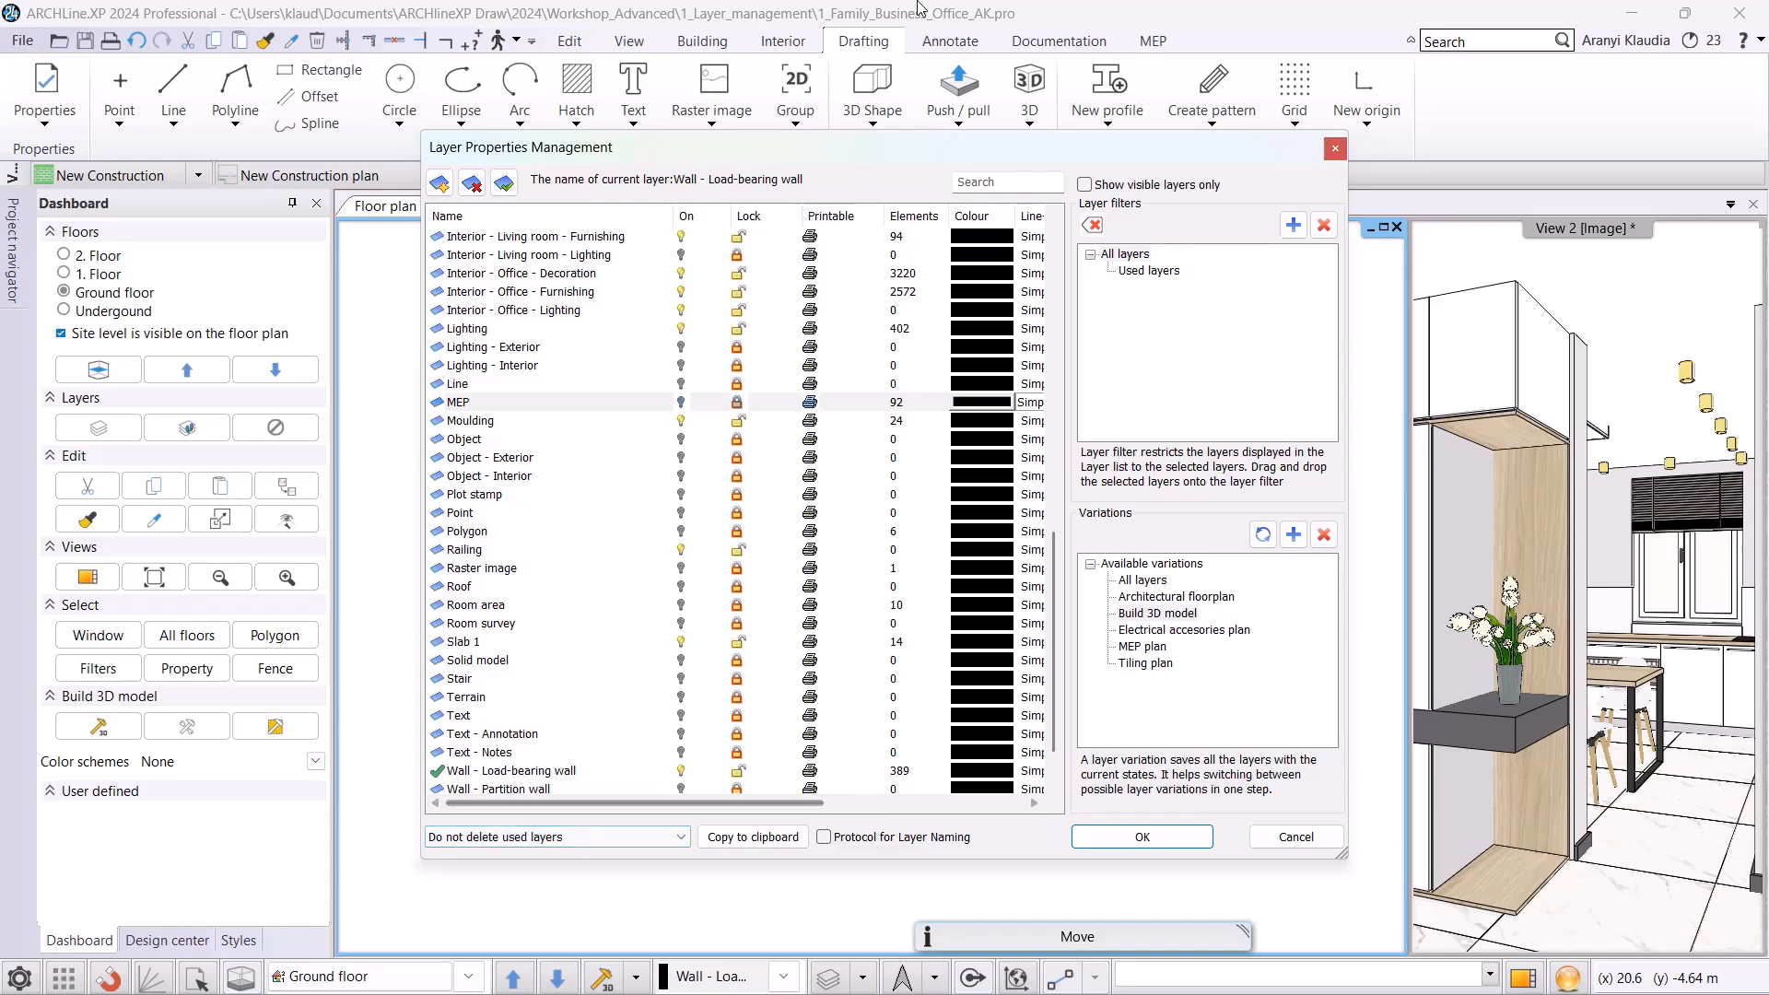
- Restrict the layer list to used layers and add a new layer filter named Interior
left_click(1125, 256)
left_click(1129, 272)
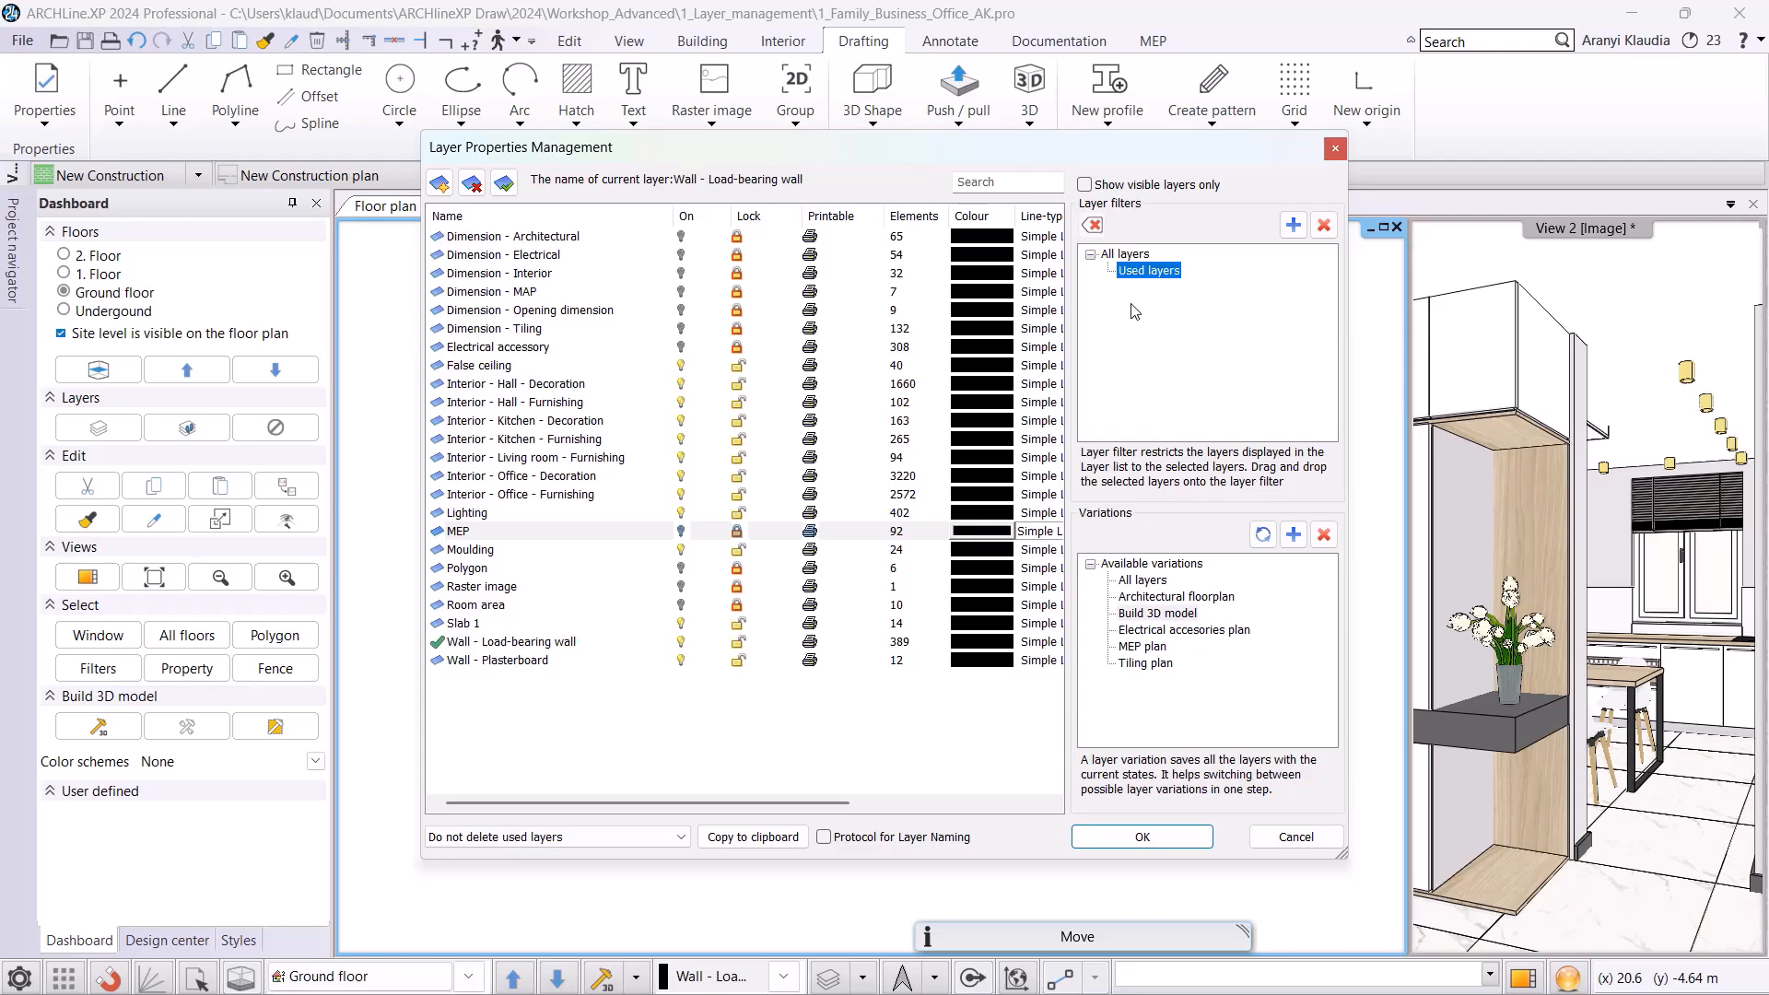
left_click(1290, 226)
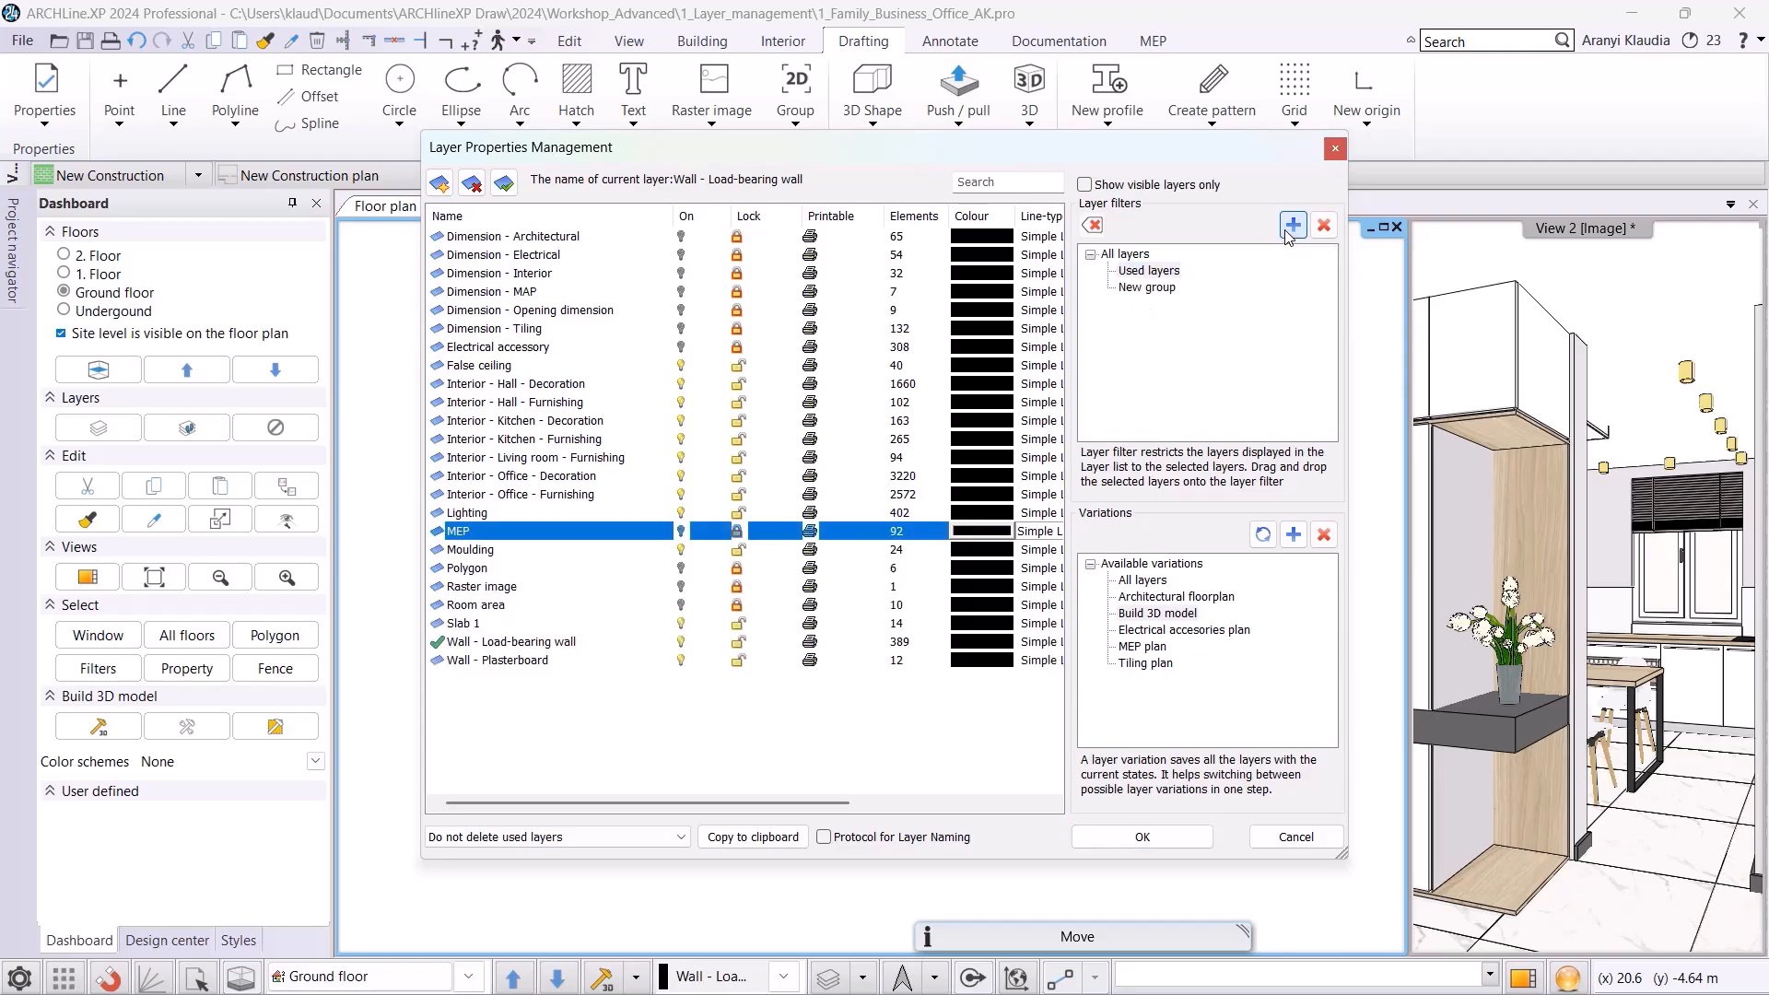
right_click(1135, 289)
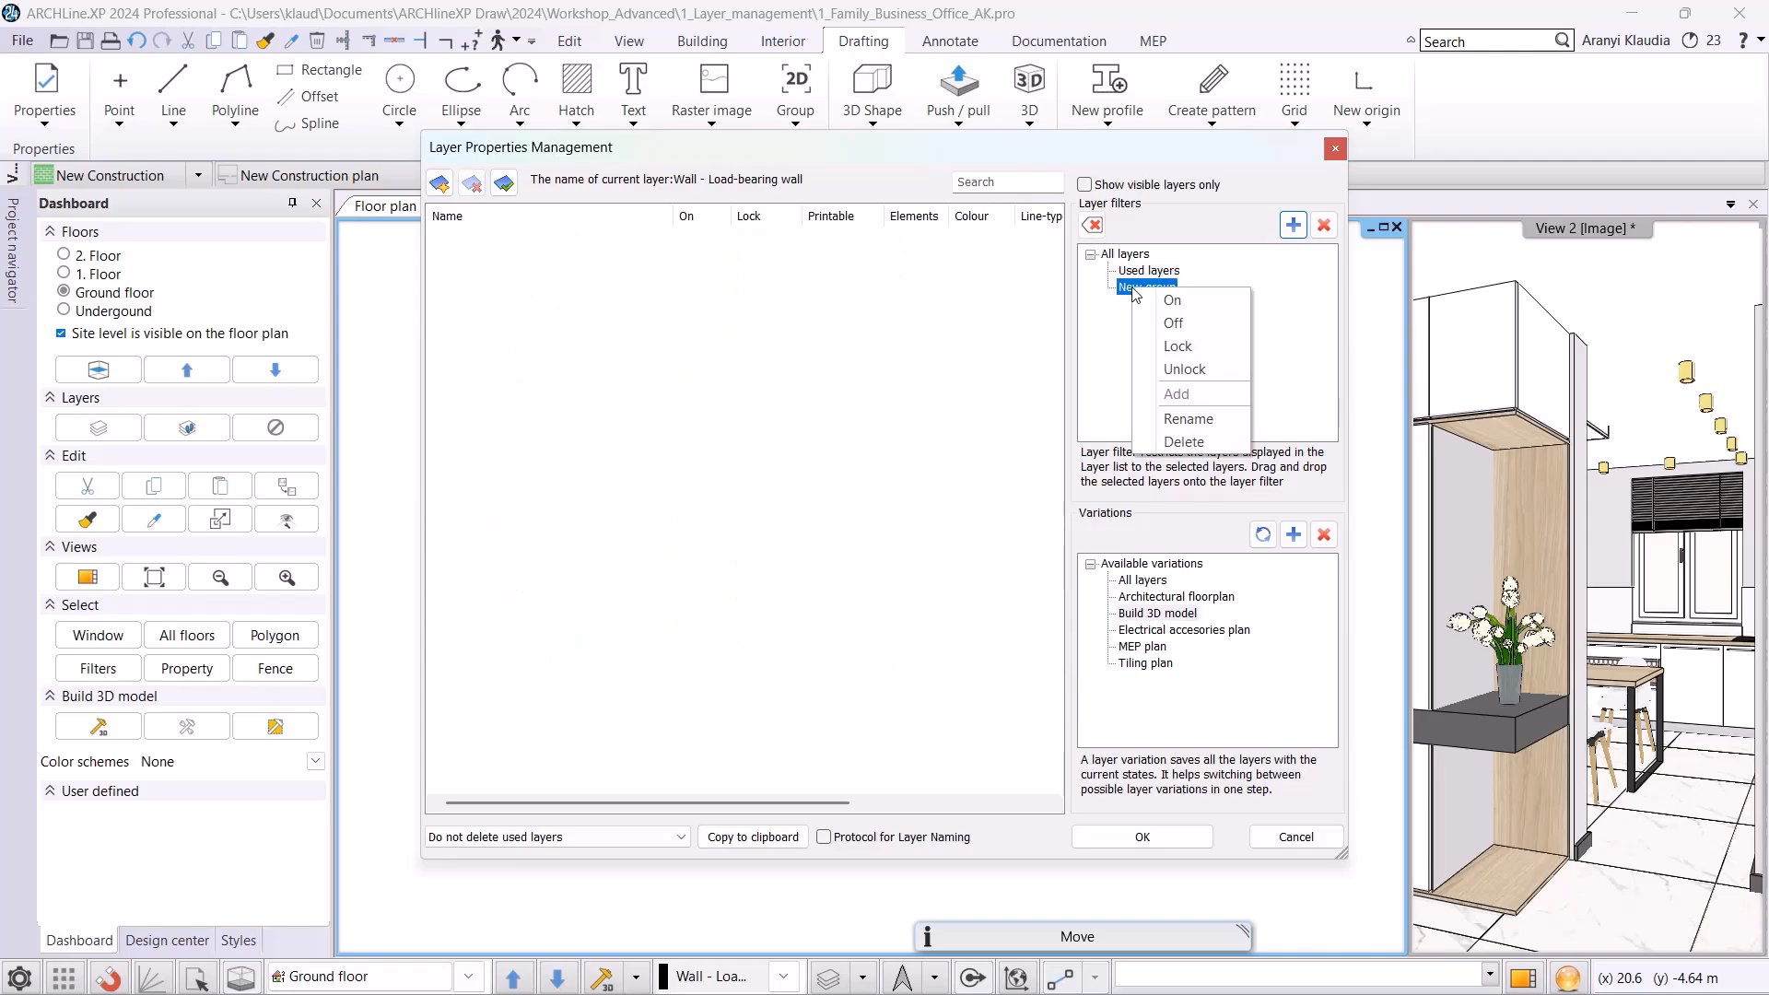
left_click(1170, 420)
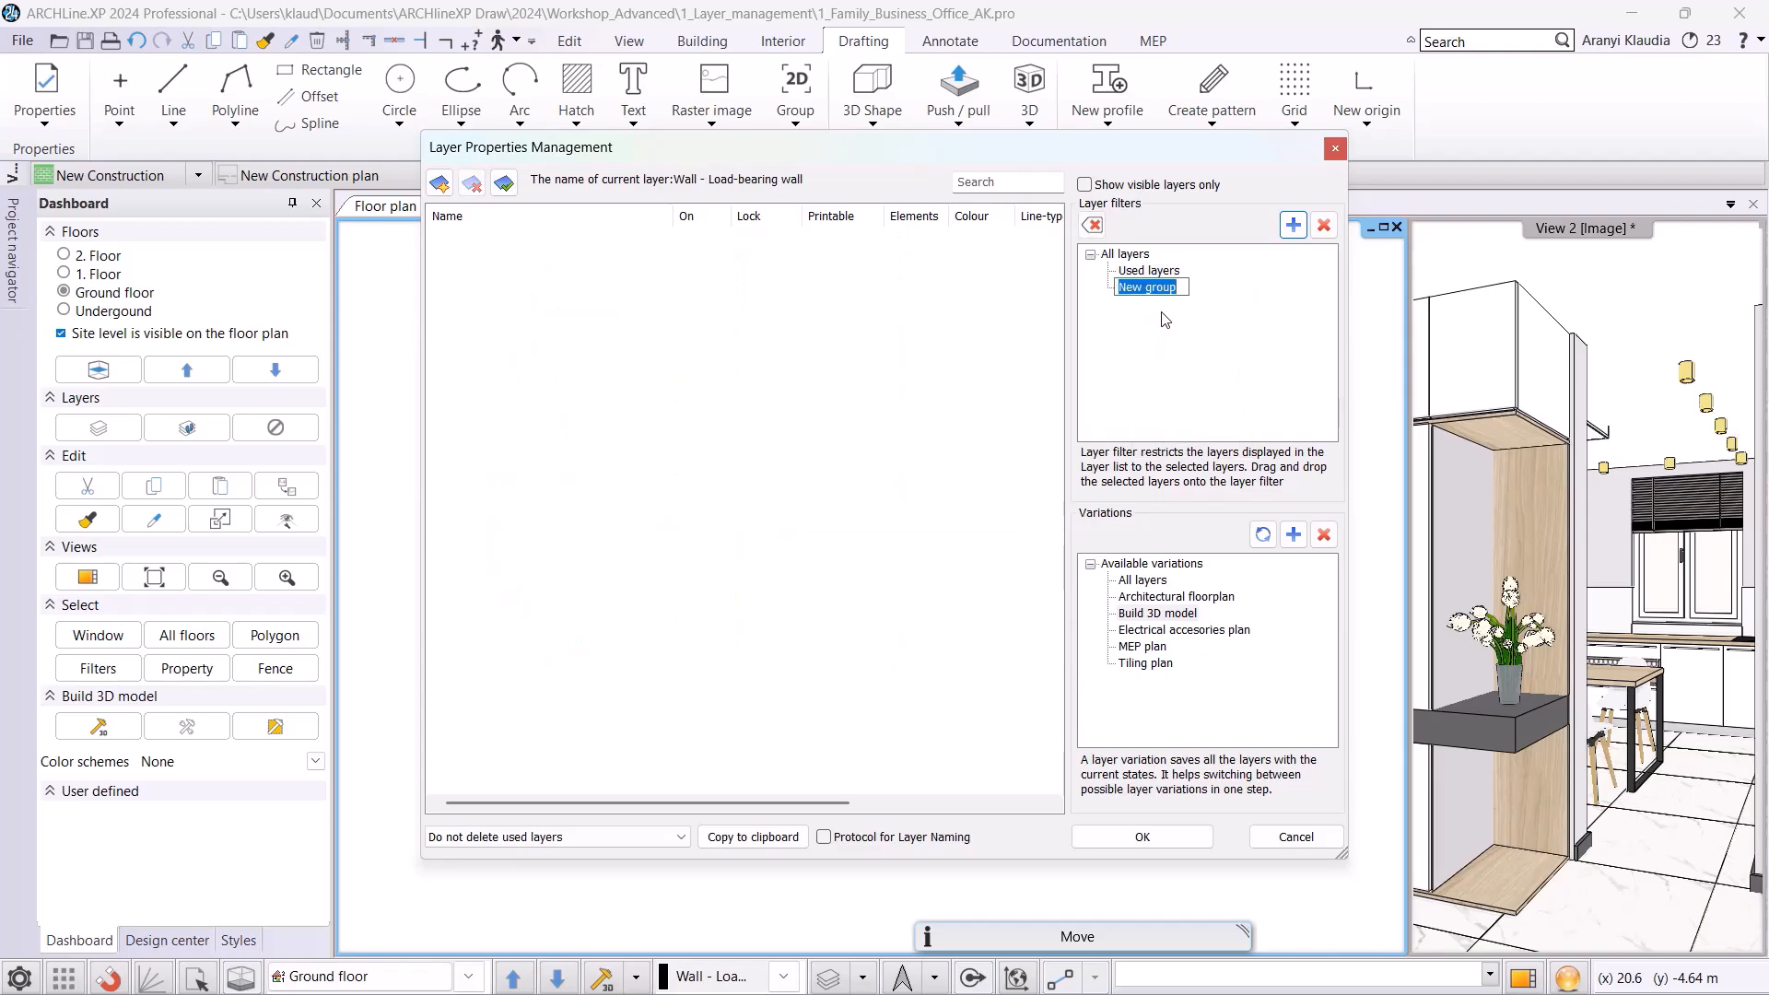
type("Interior")
key("Return")
- Add the used layers from Interior - Hall - Decoration through Interior - Office - Furnishing to the Interior filter and display that filter
left_click(1157, 272)
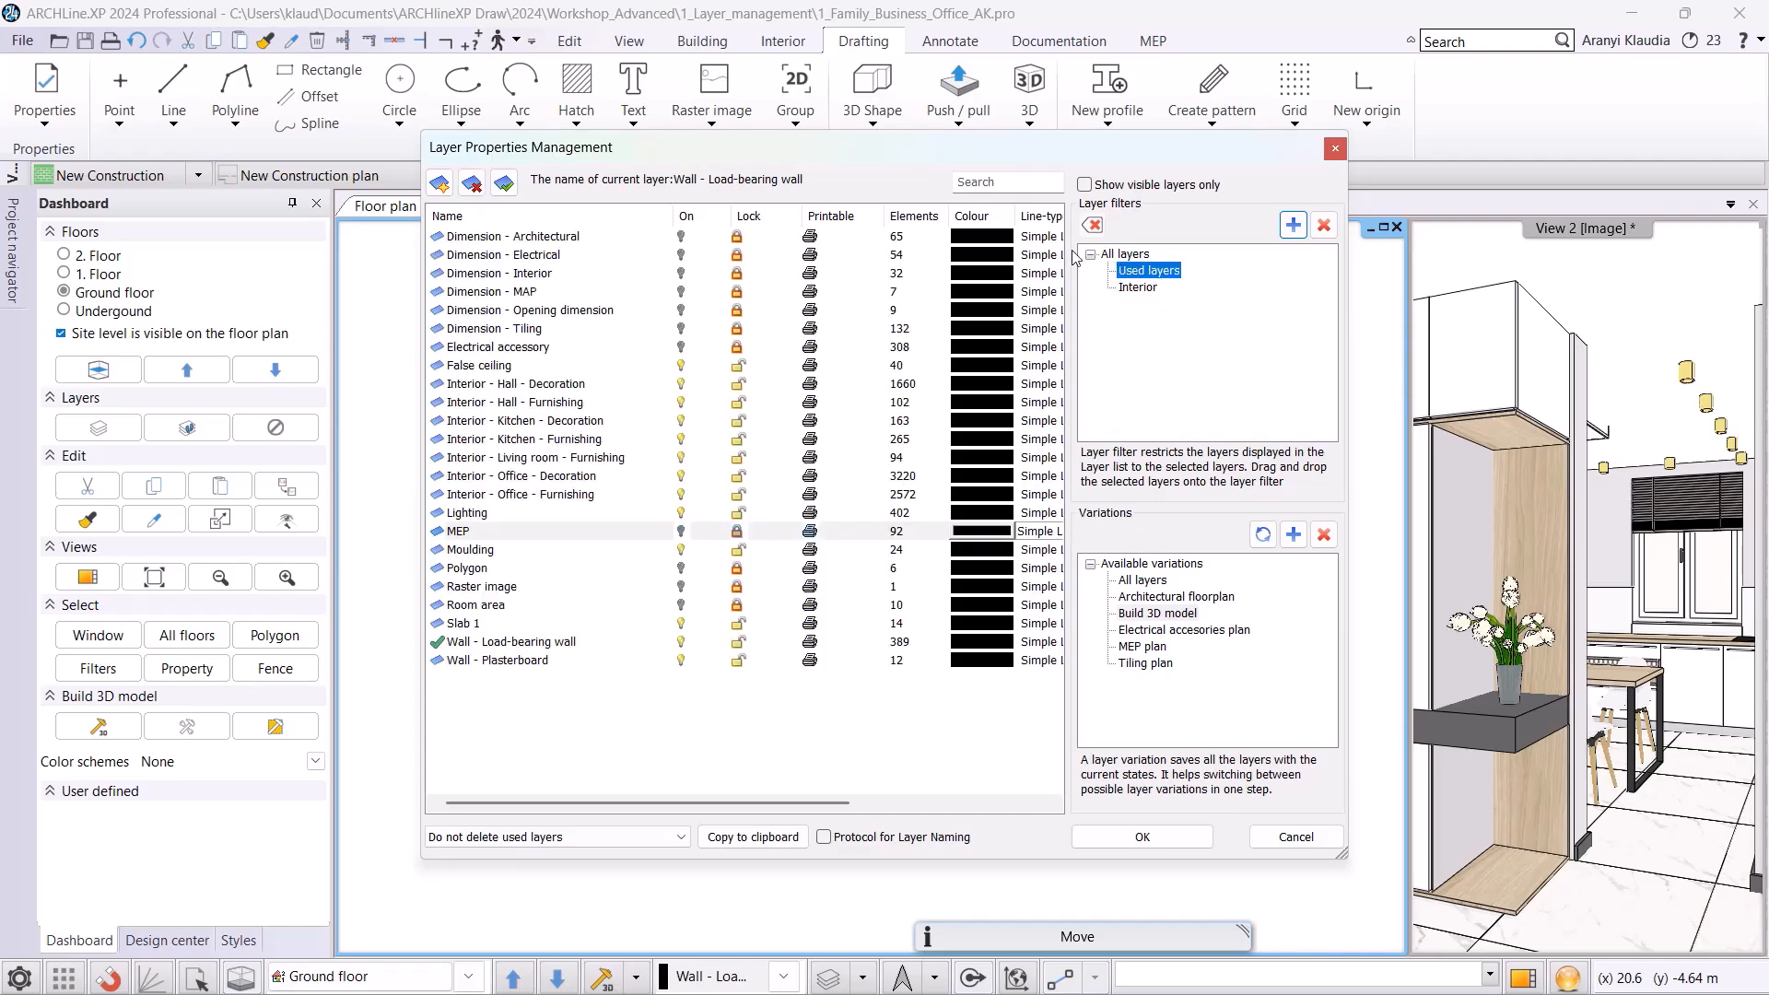
left_click(563, 385)
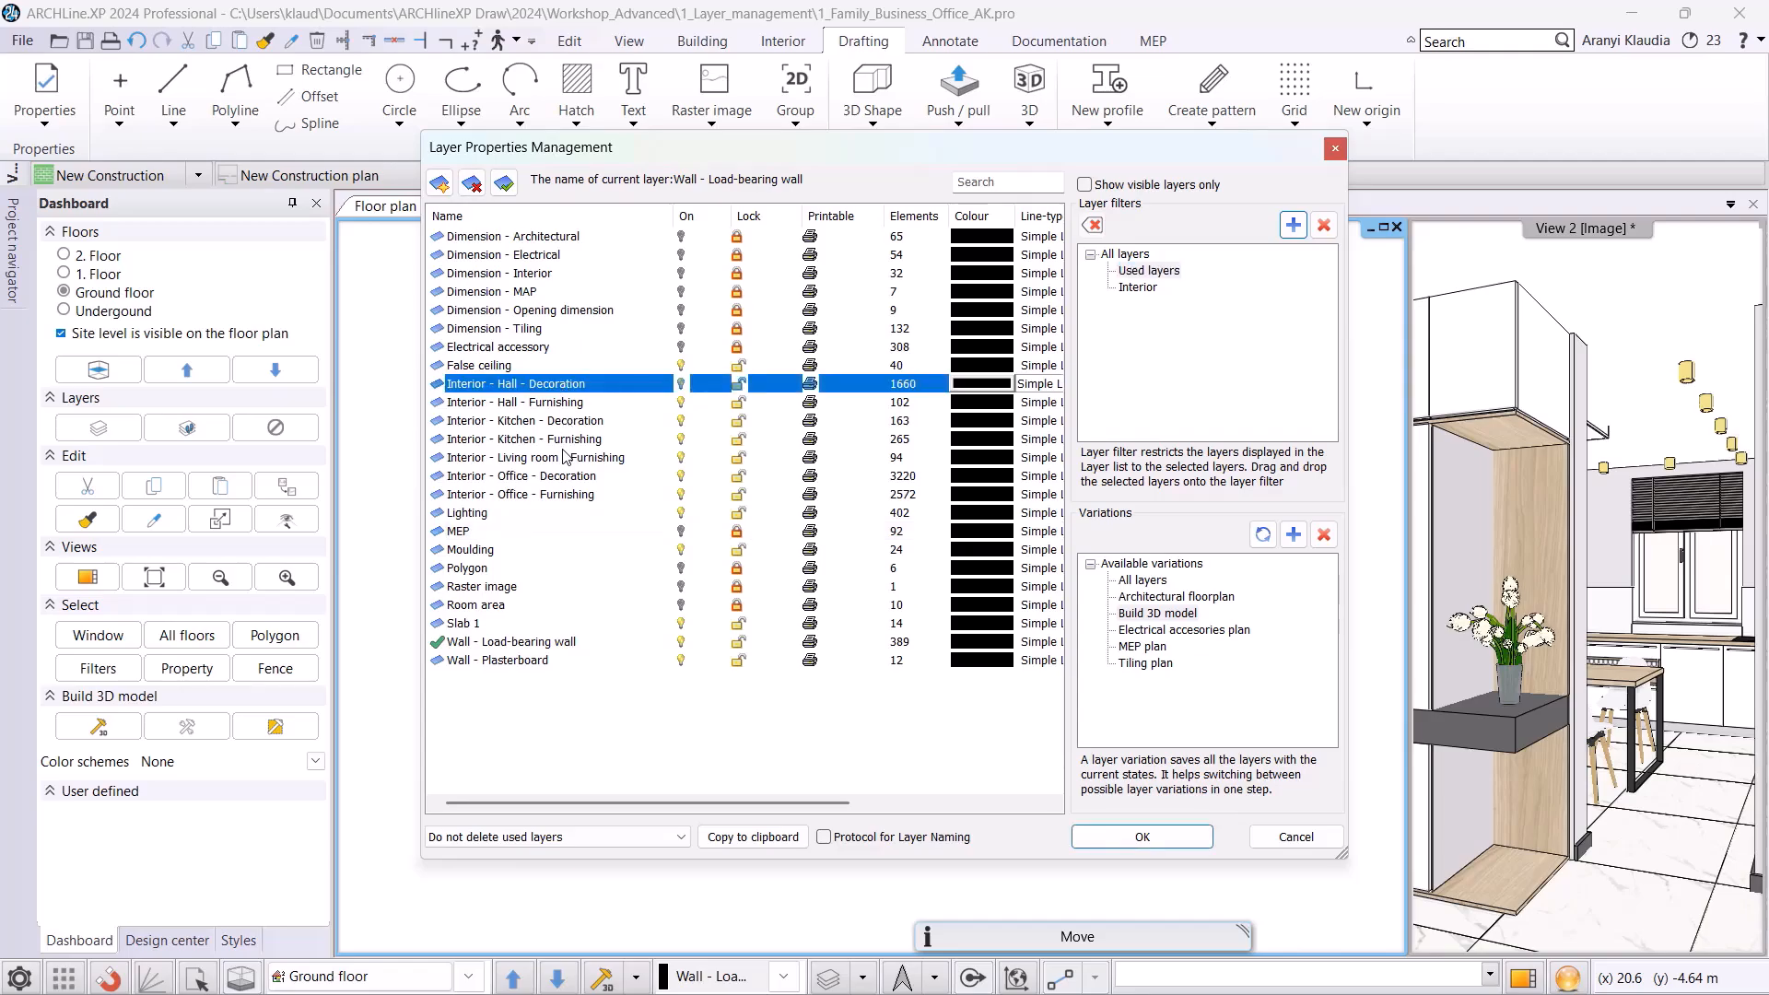
left_click(546, 495, "shift")
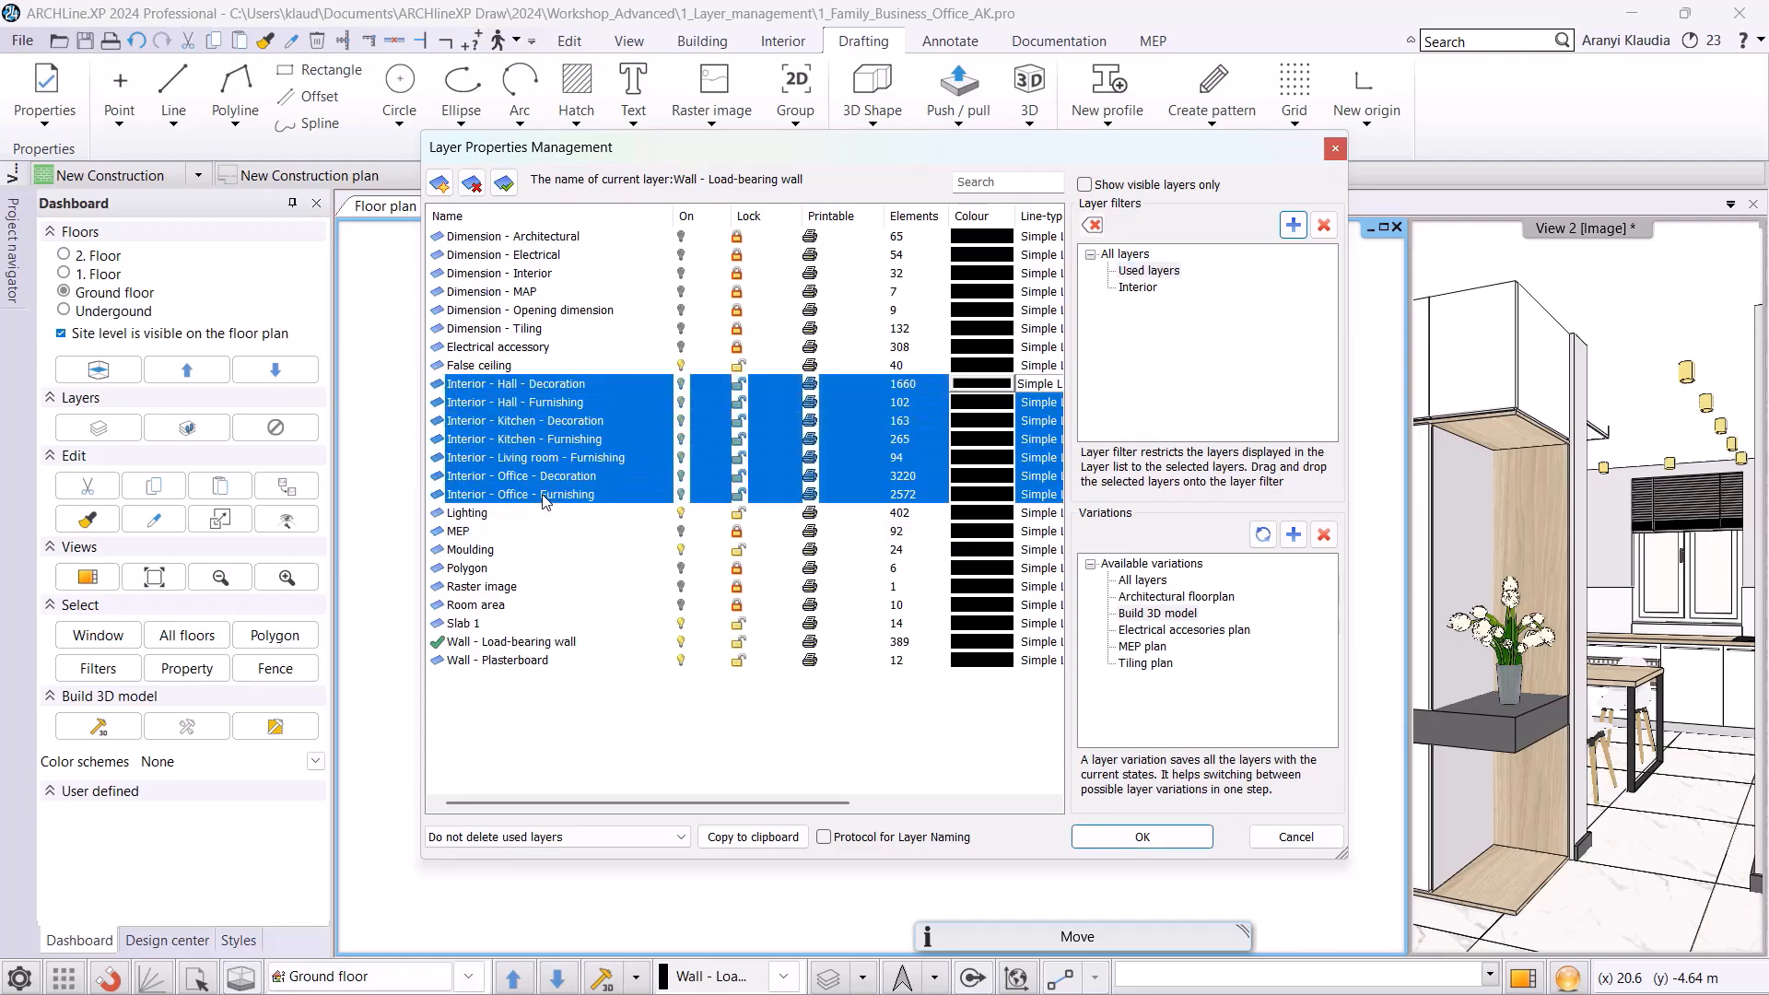
left_click_drag(548, 430, 1156, 295)
left_click(1165, 288)
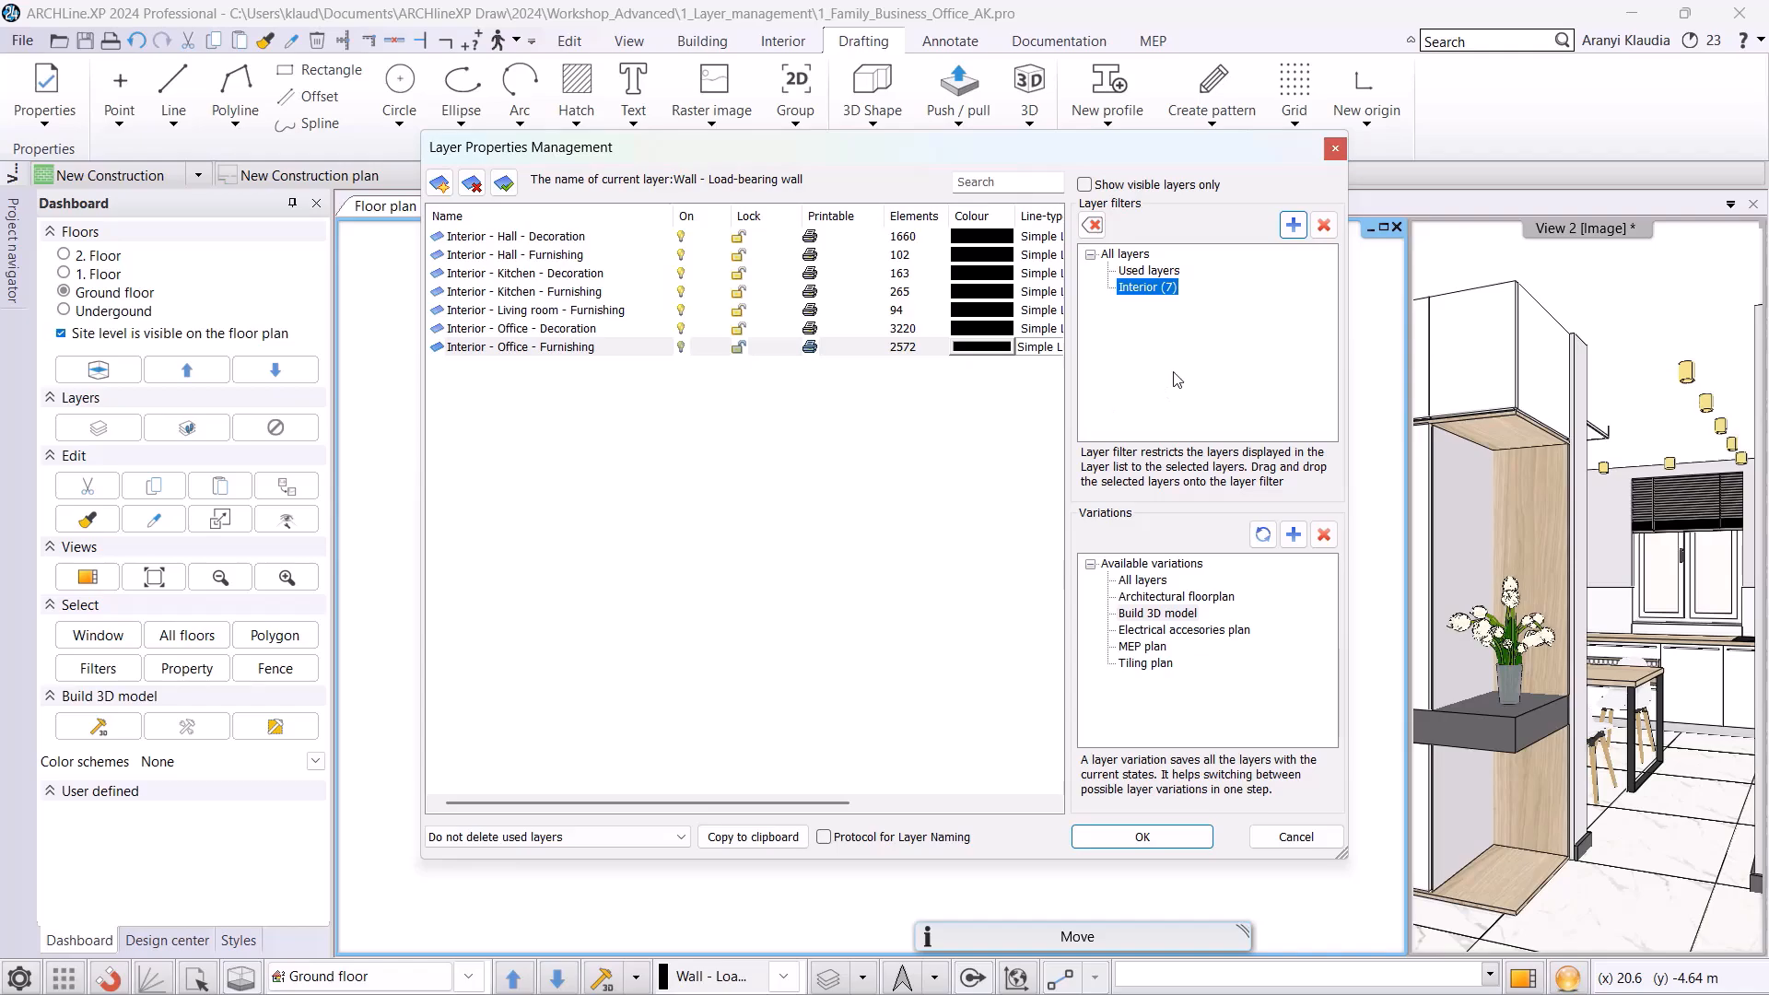
- Lock all layers of the Interior filter at once, keep them turned on, and unlock them again
right_click(1150, 294)
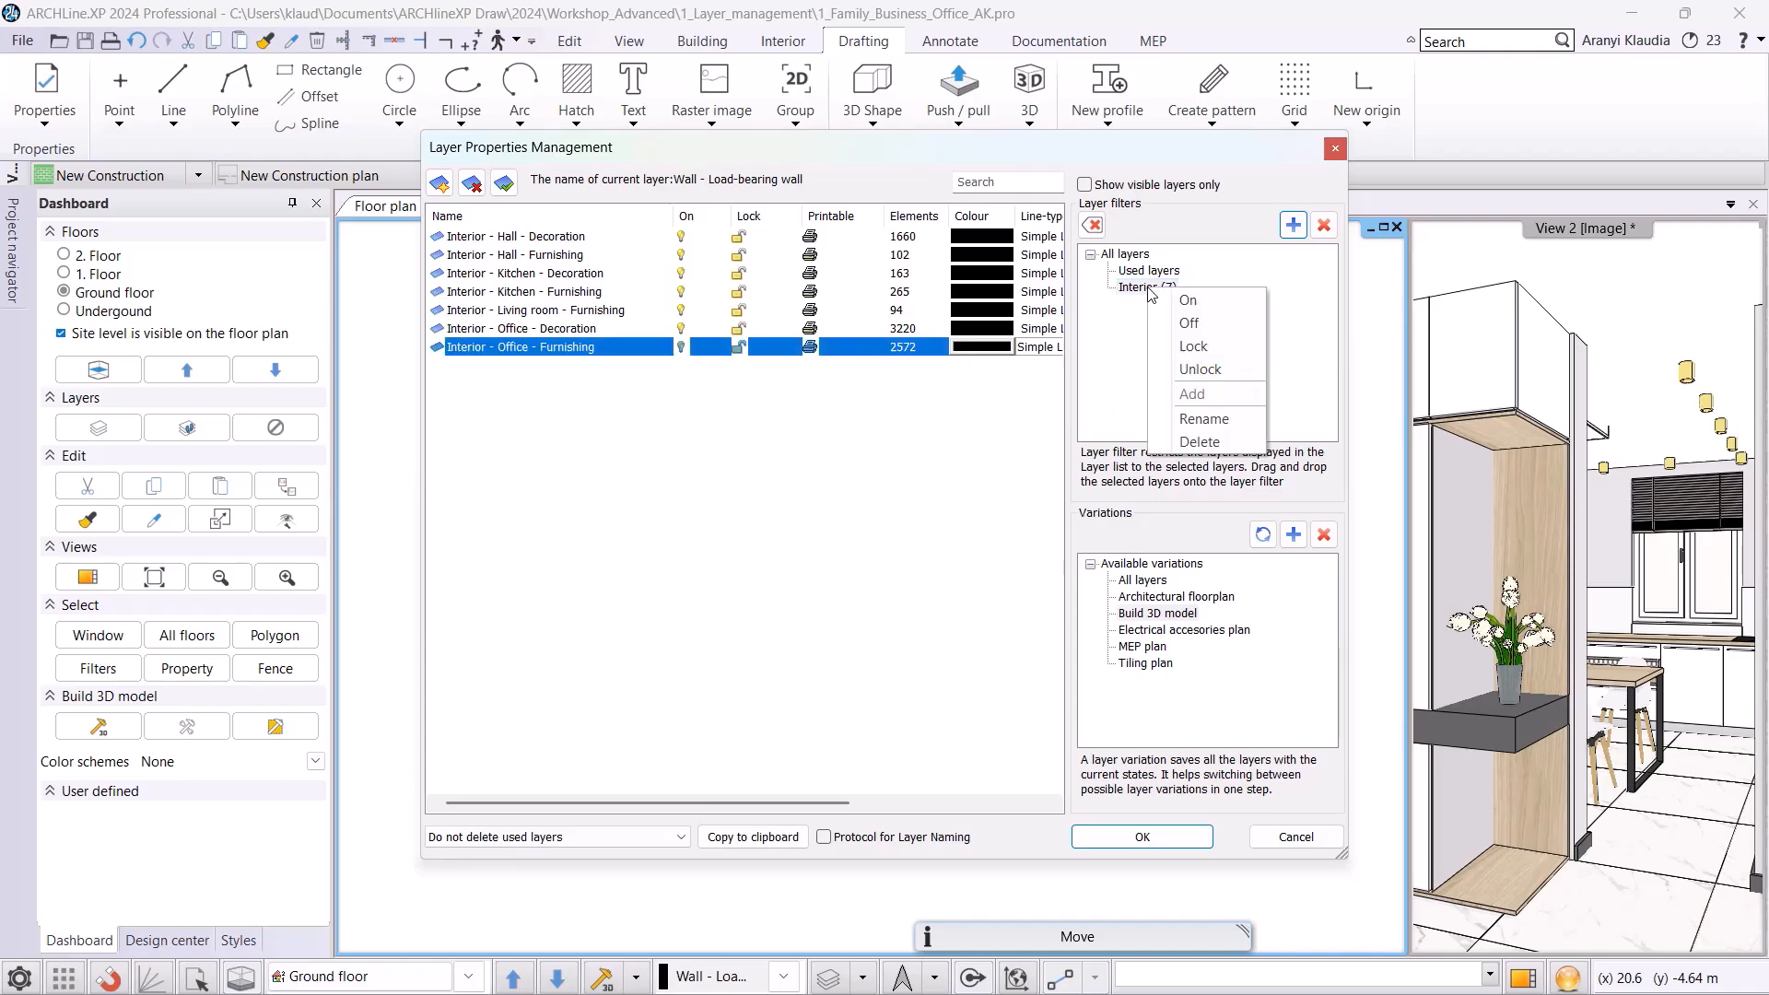
left_click(1163, 291)
right_click(1165, 293)
left_click(1204, 346)
right_click(1168, 294)
left_click(1202, 313)
right_click(1146, 291)
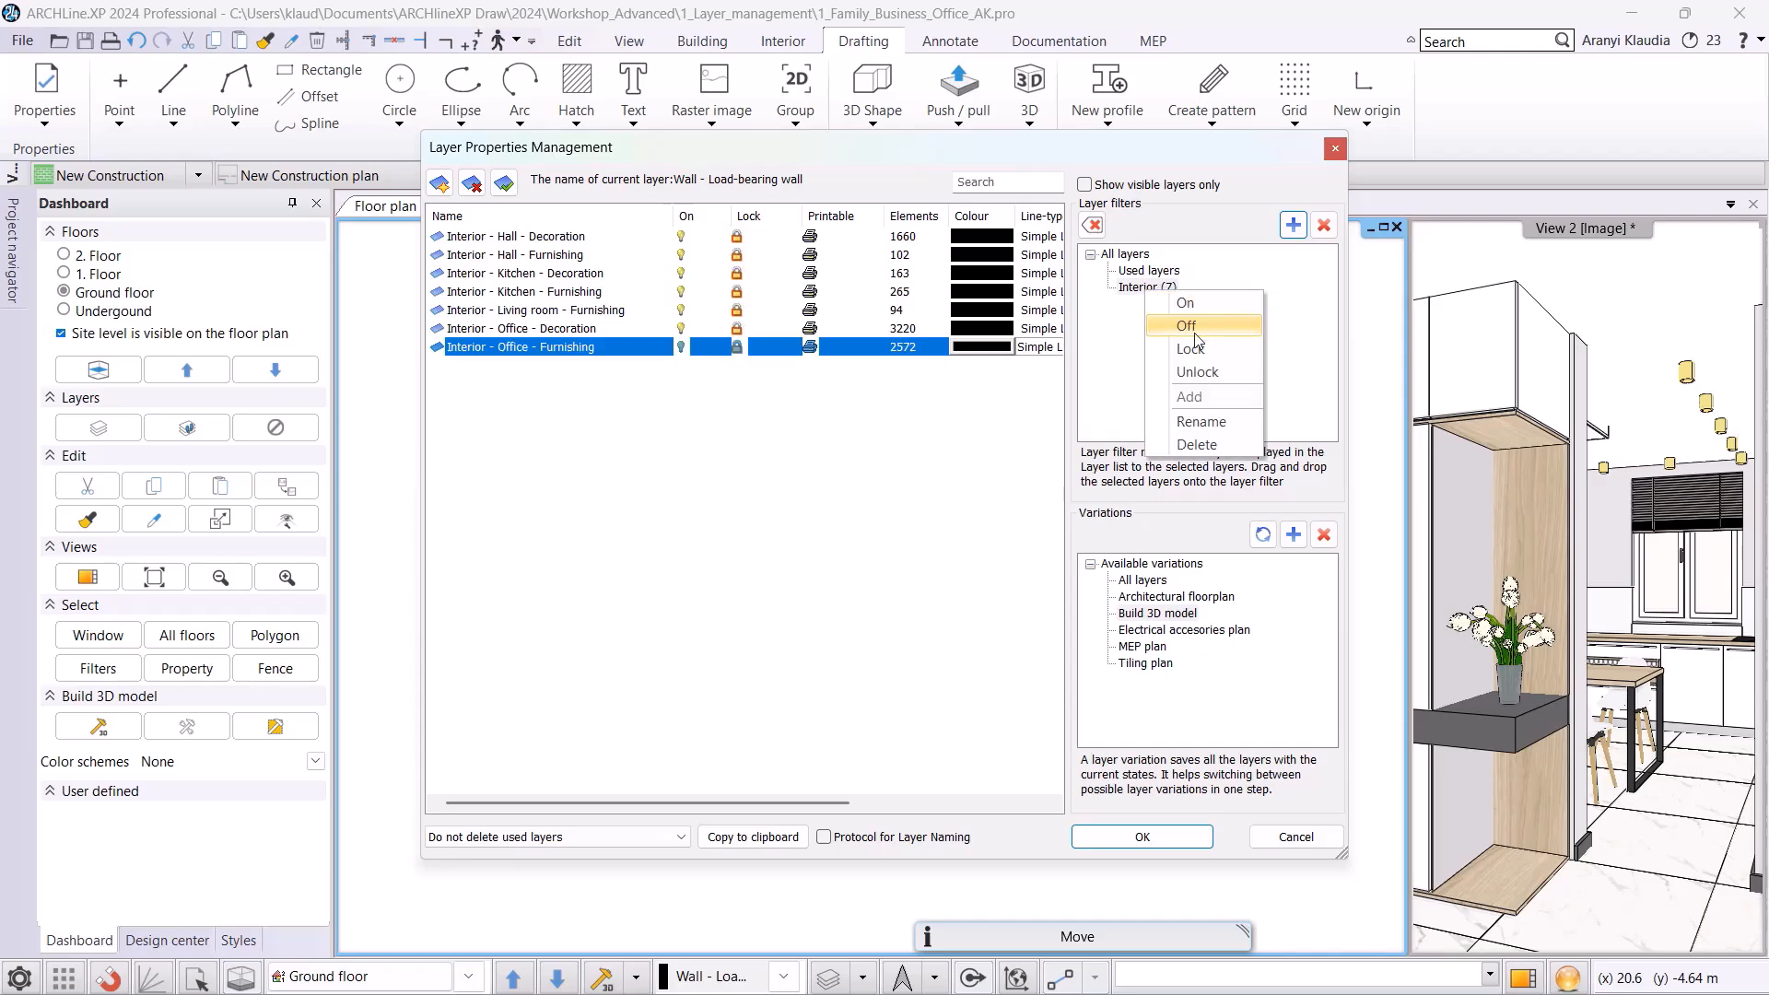
left_click(1199, 372)
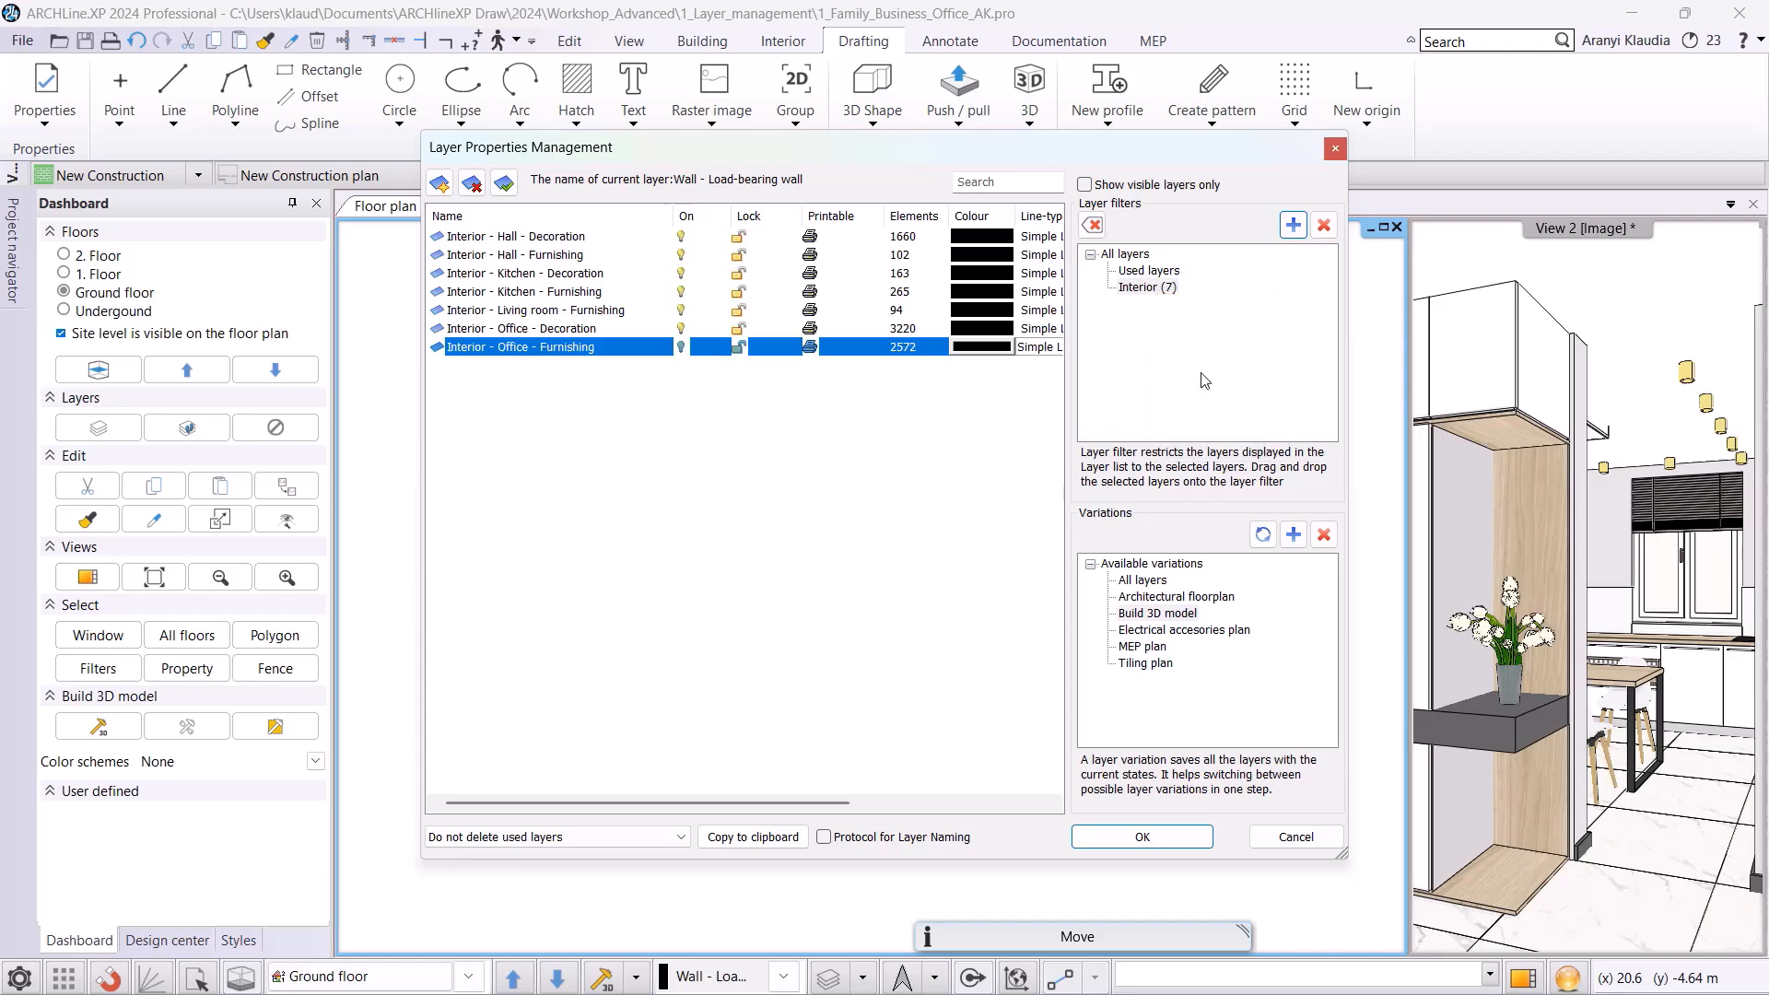
- Remove the Interior - Living room - Furnishing layer from the Interior layer filter
right_click(1169, 294)
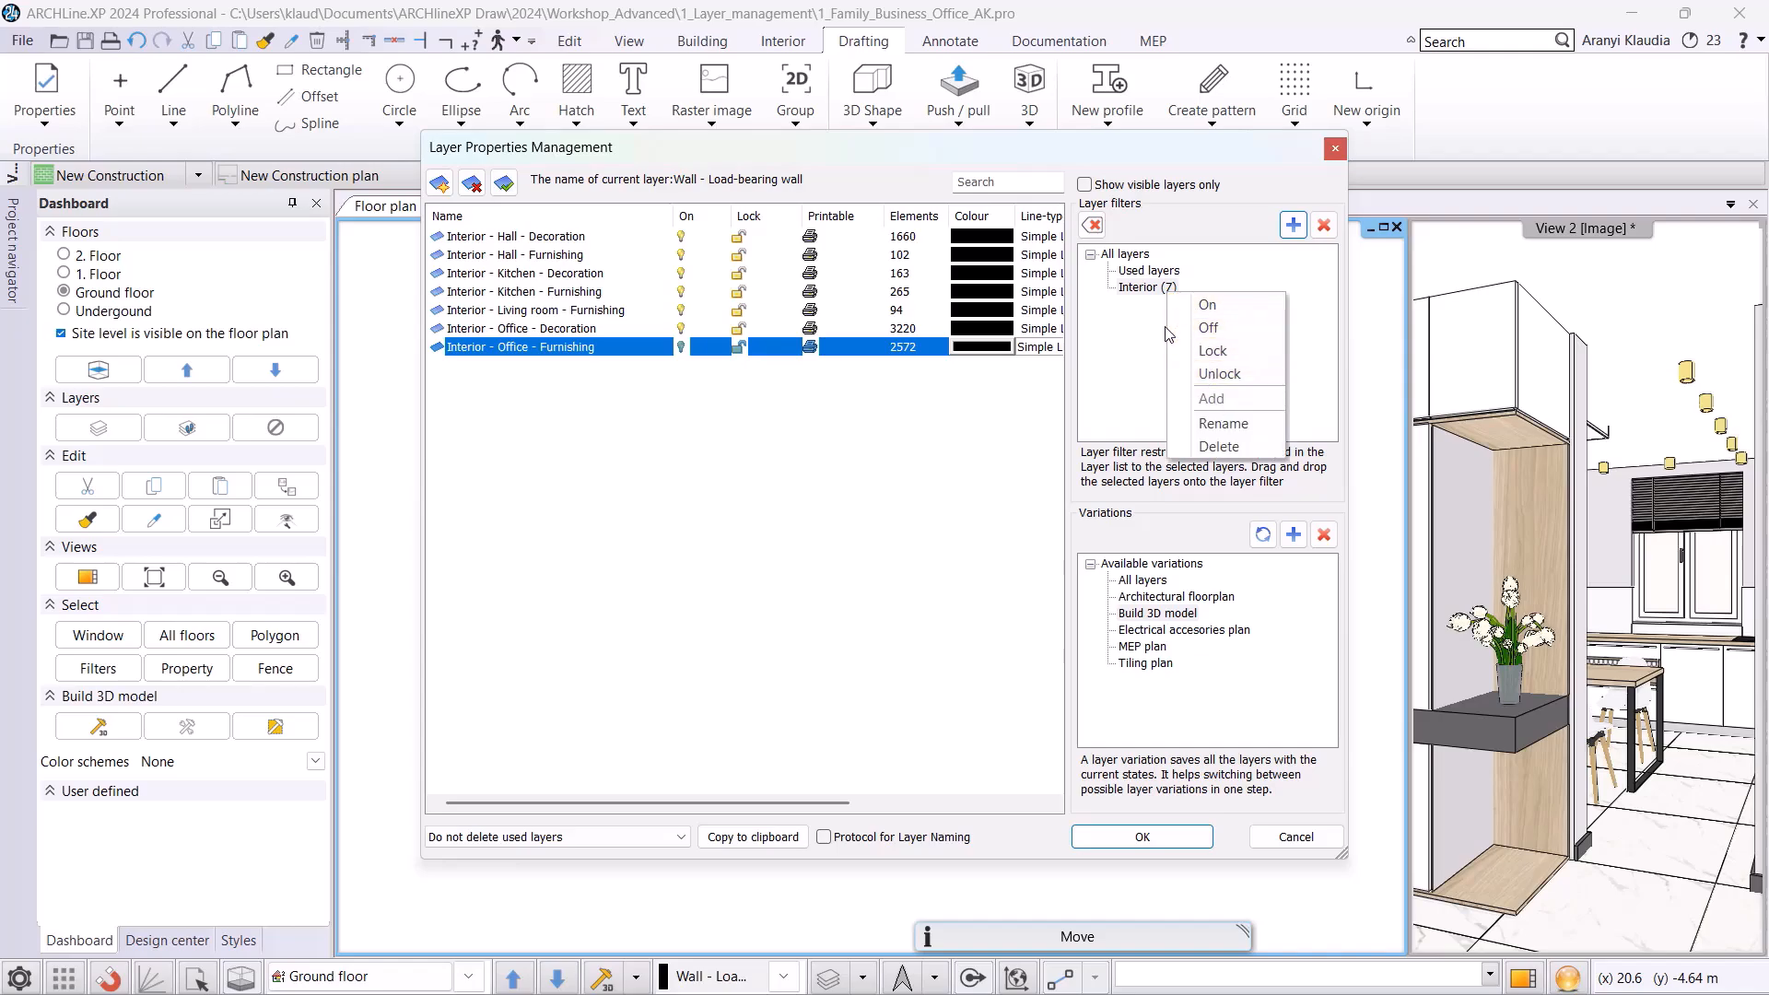
left_click(949, 415)
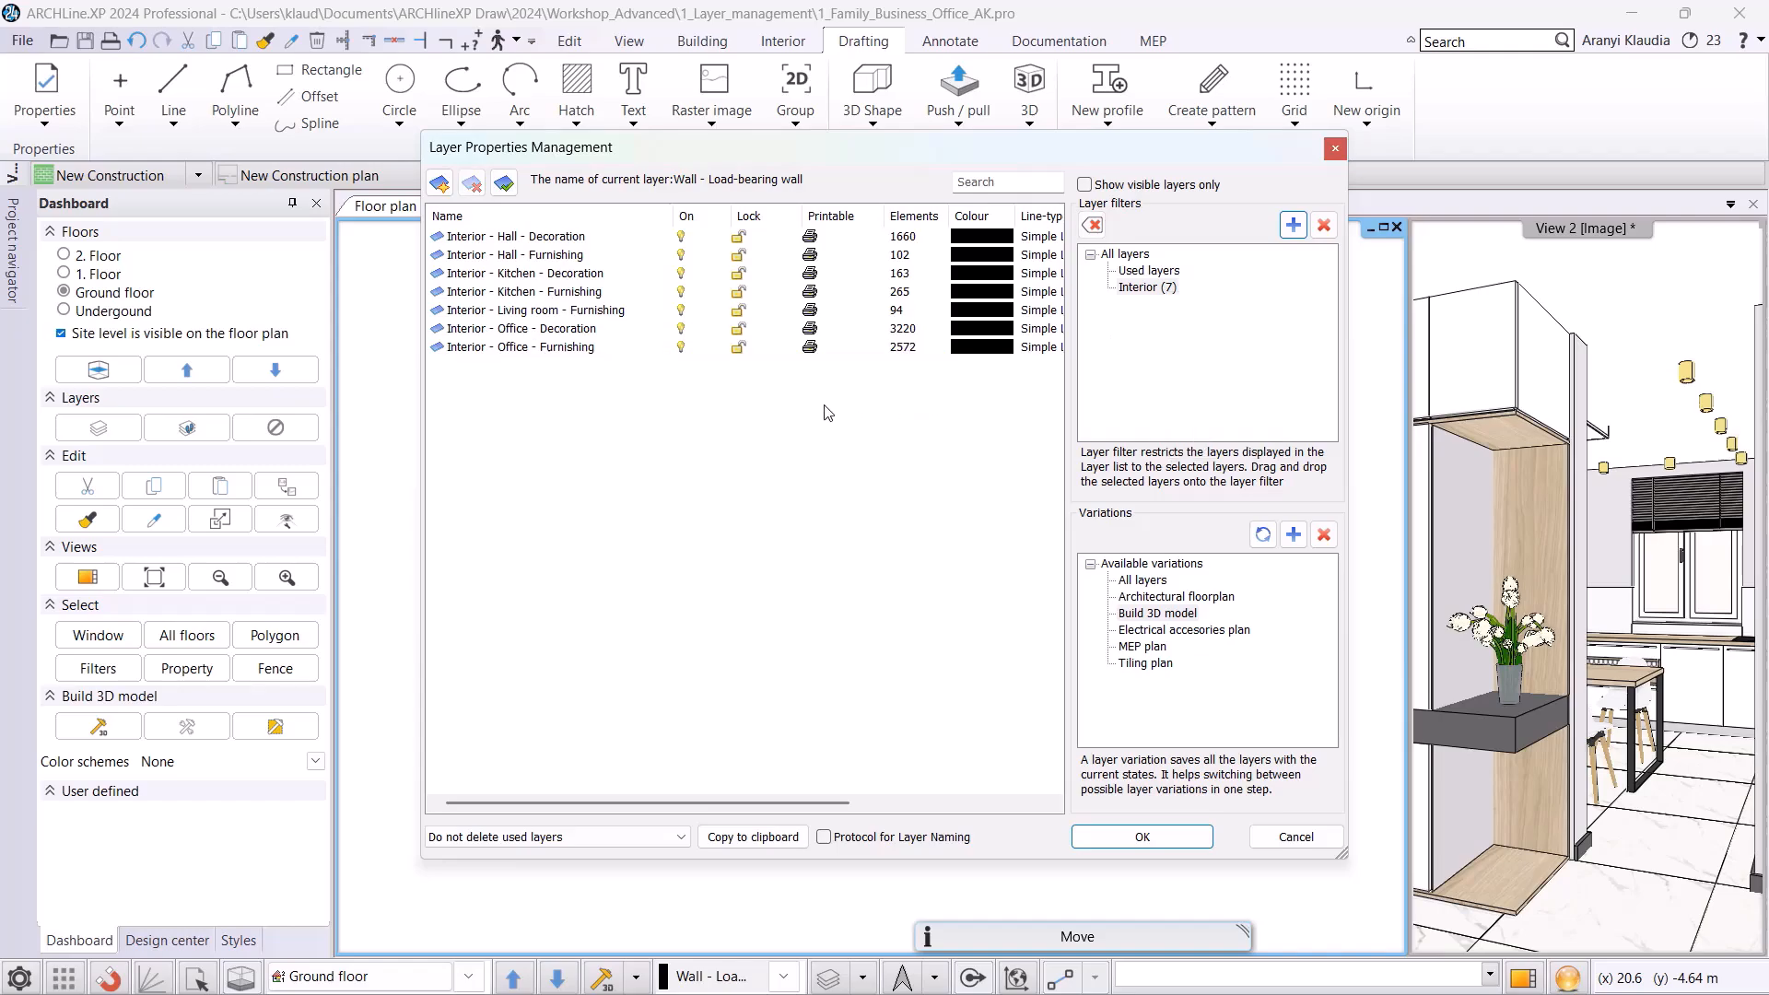
left_click(580, 312)
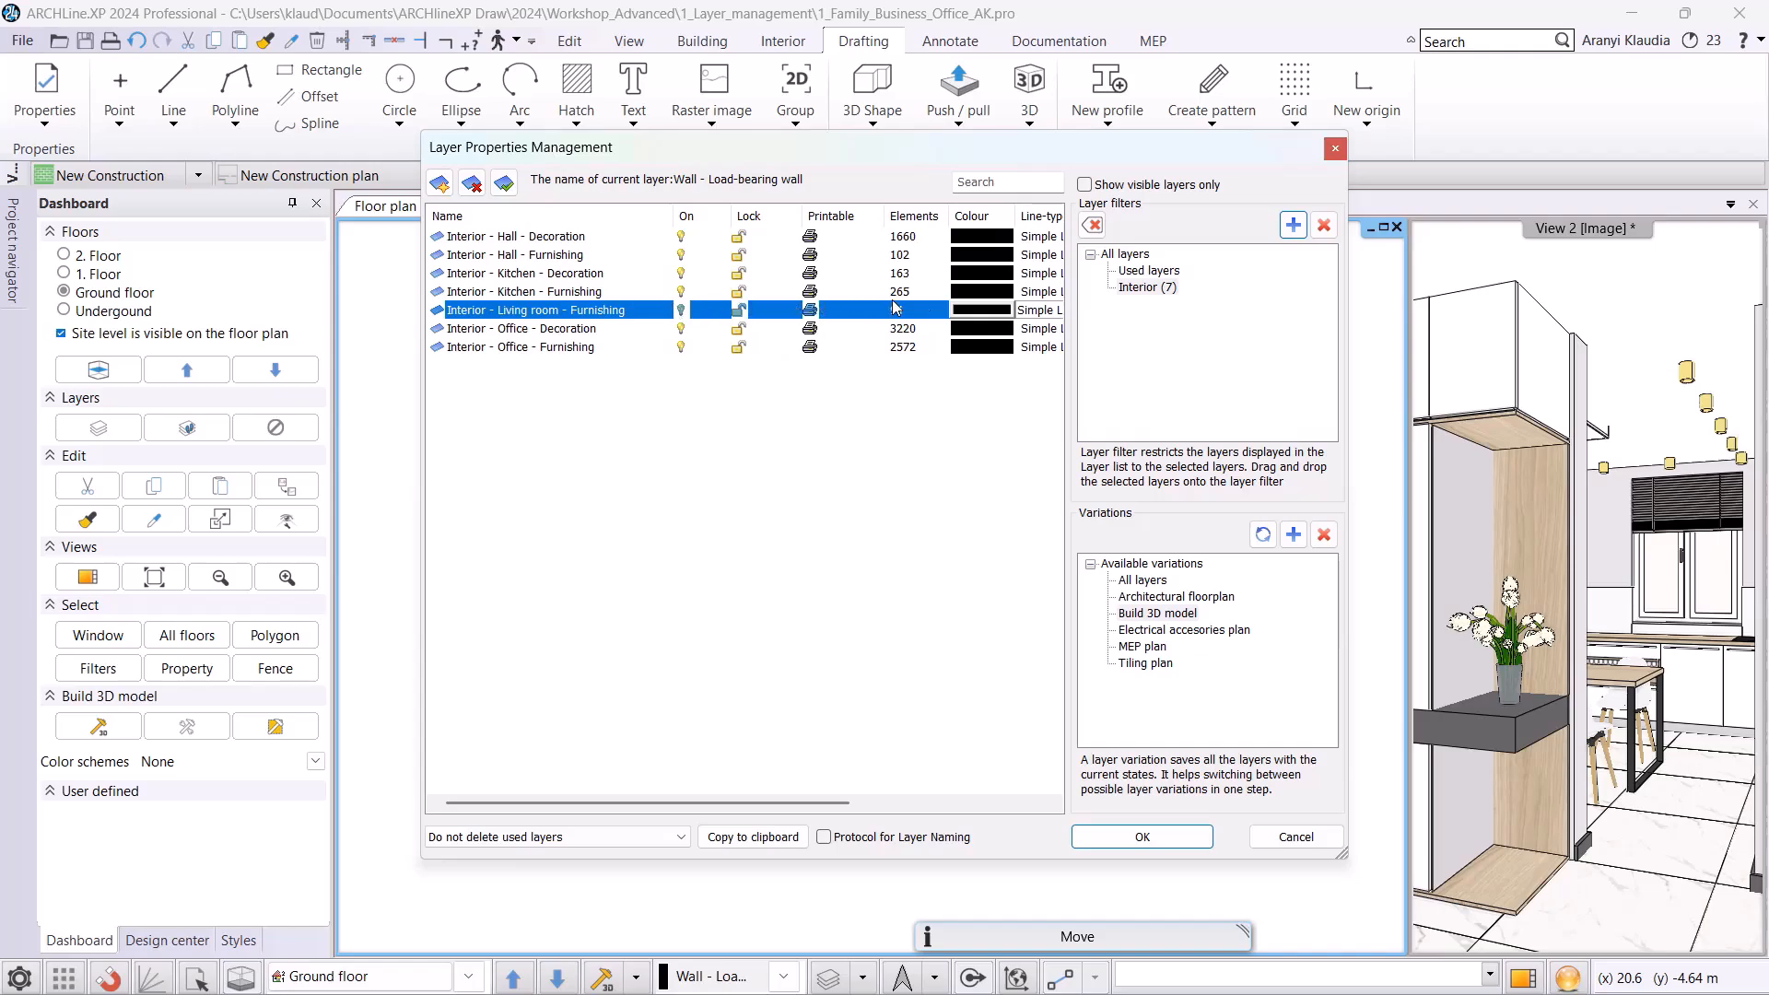
left_click(1096, 225)
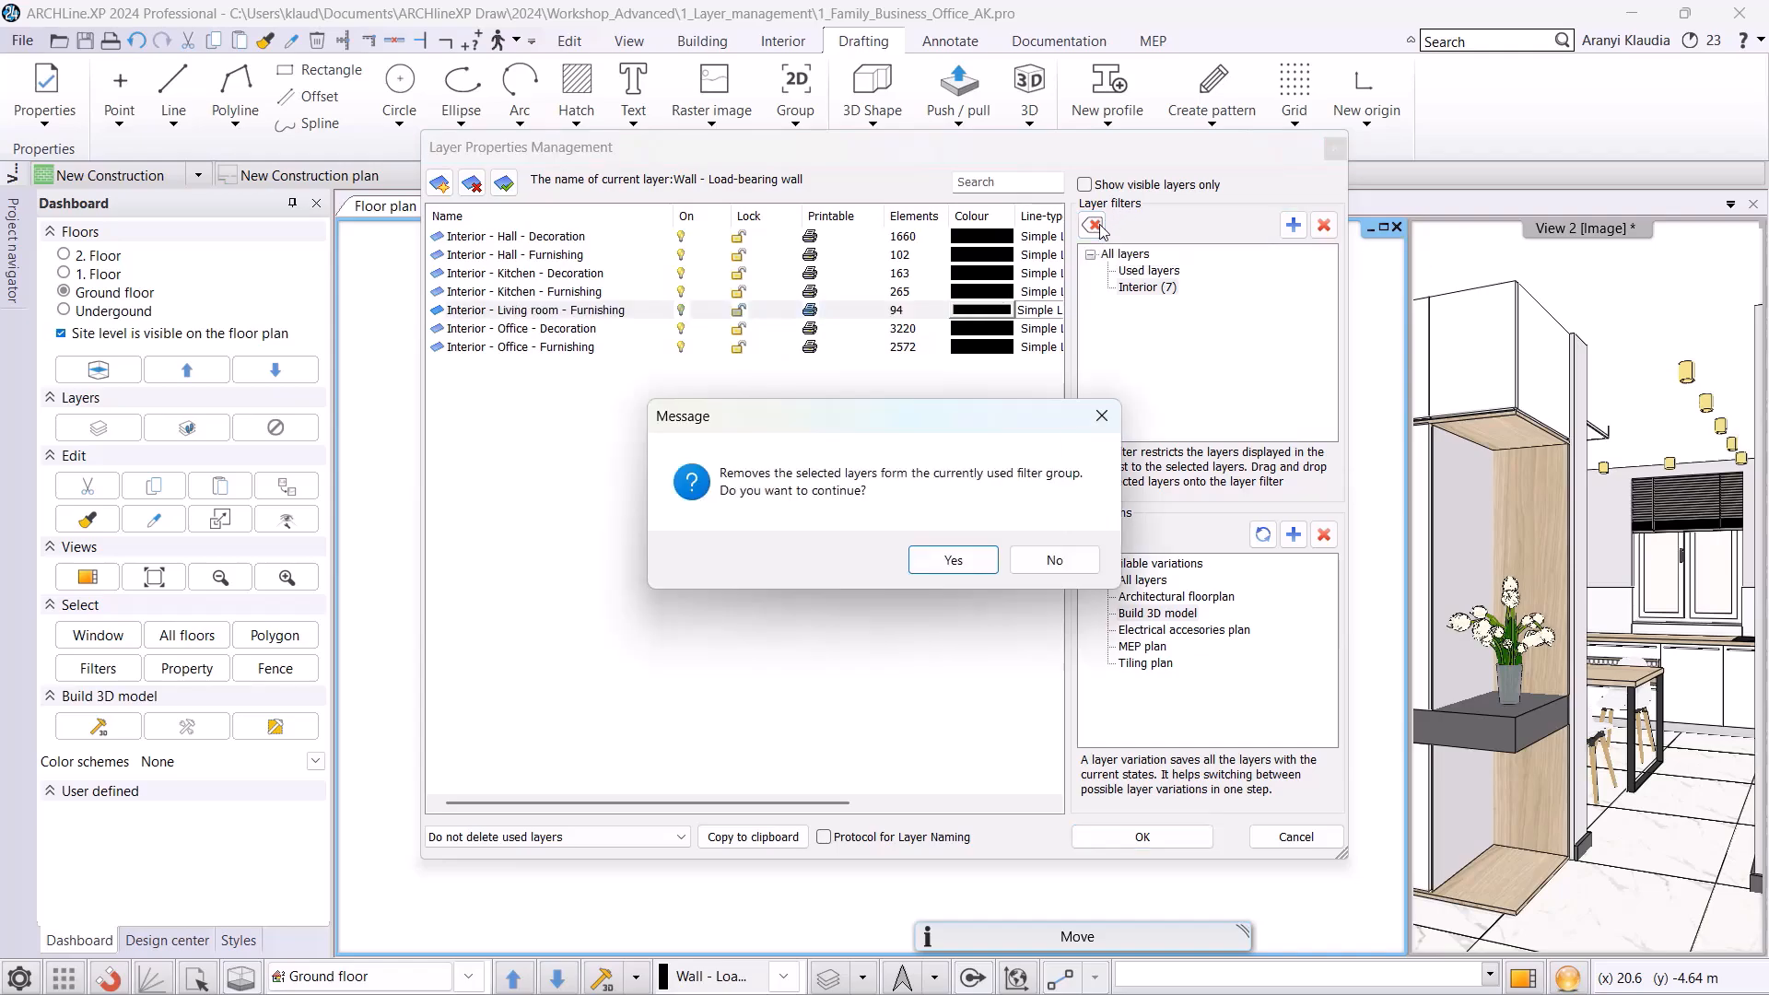
left_click(954, 561)
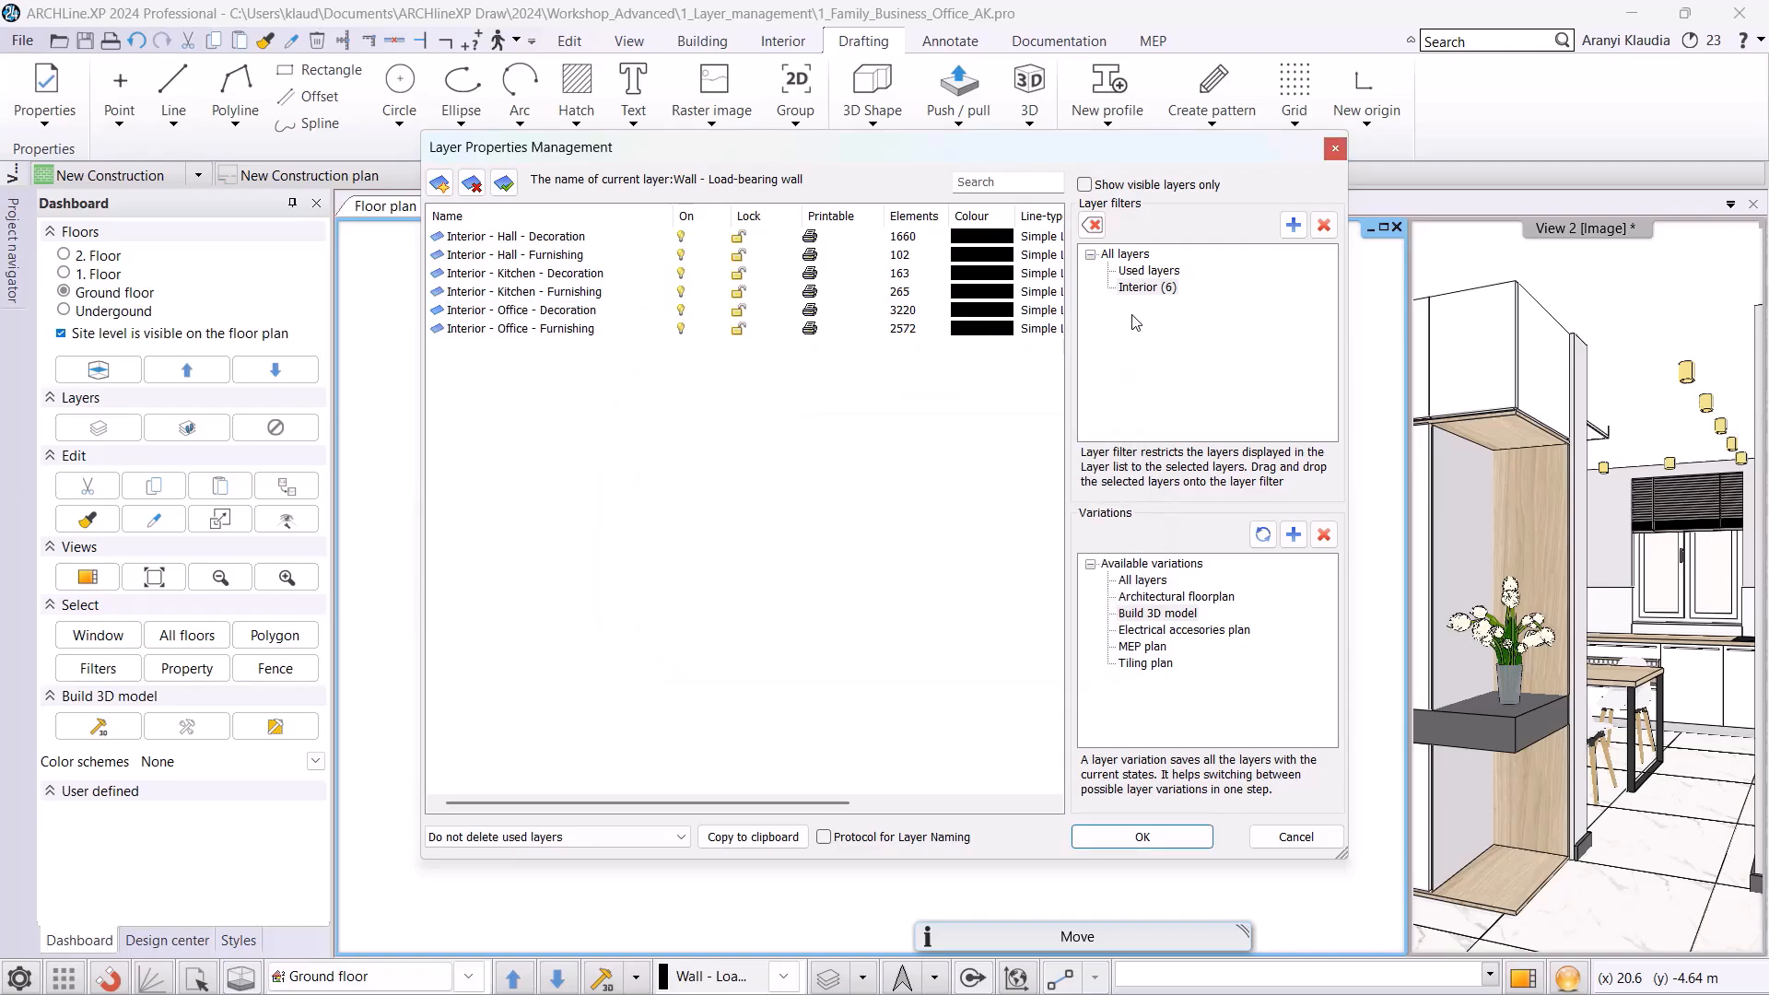
- Display the used layers, limit the list to visible layers only, and return to listing all used layers
left_click(1151, 270)
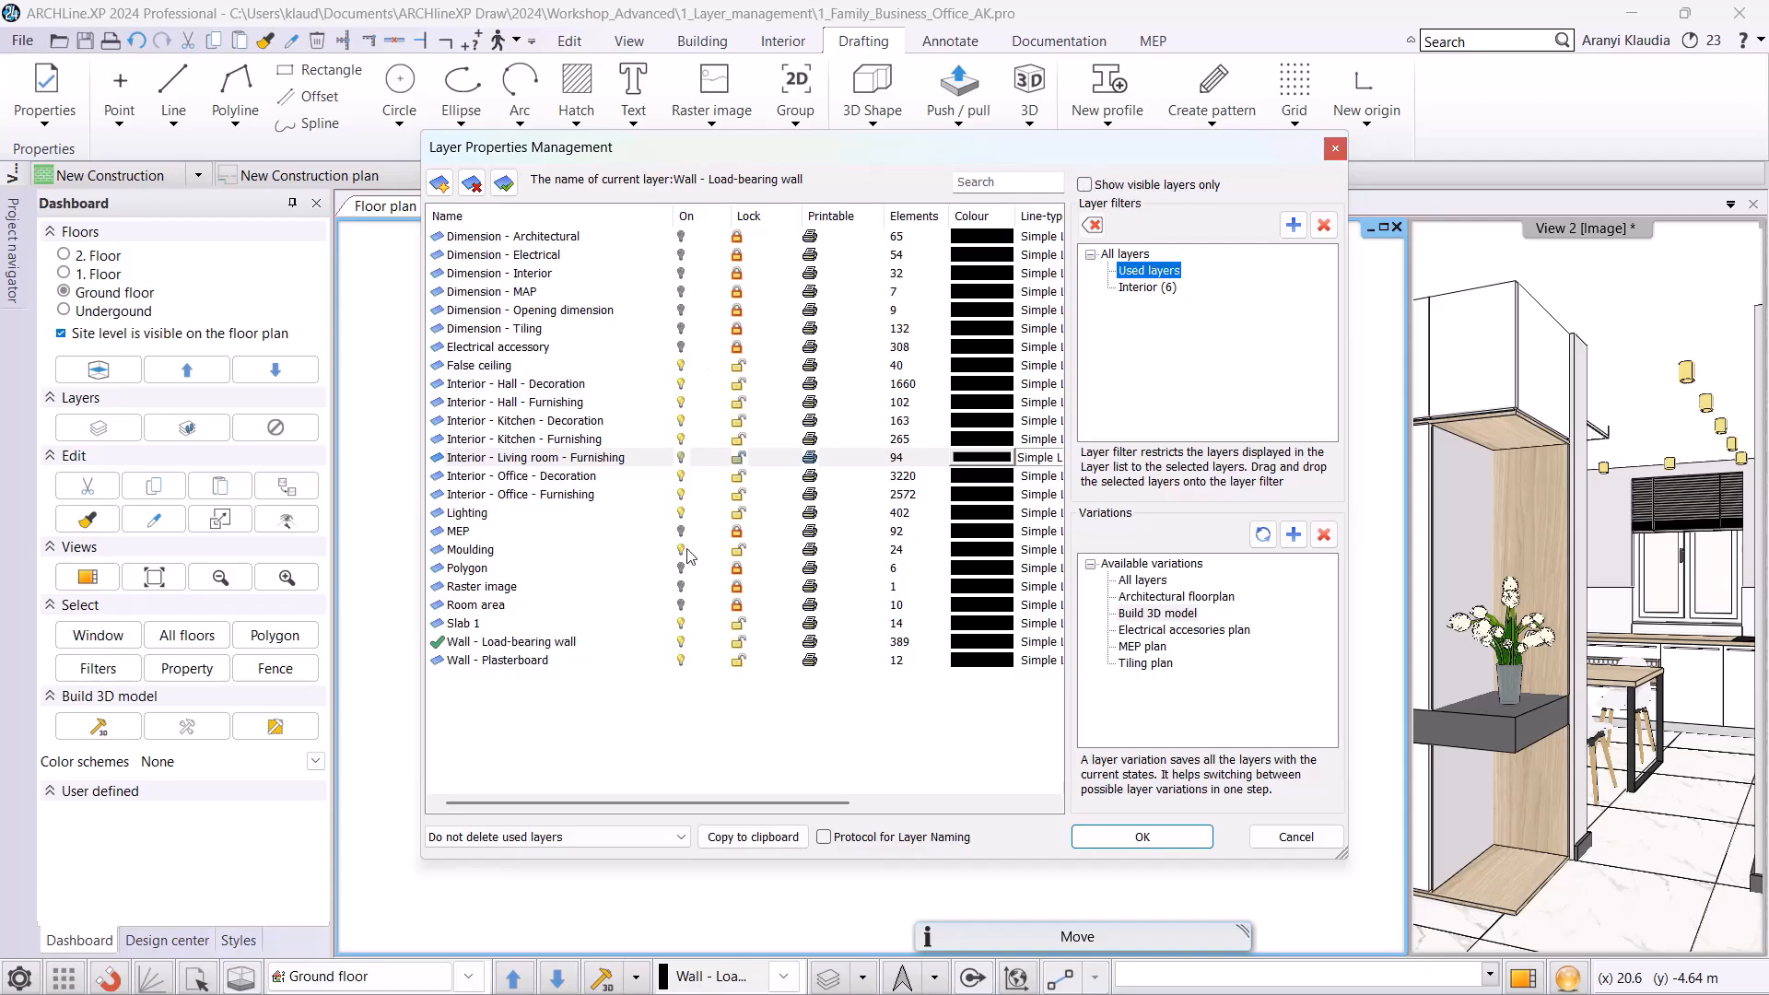
left_click(1096, 188)
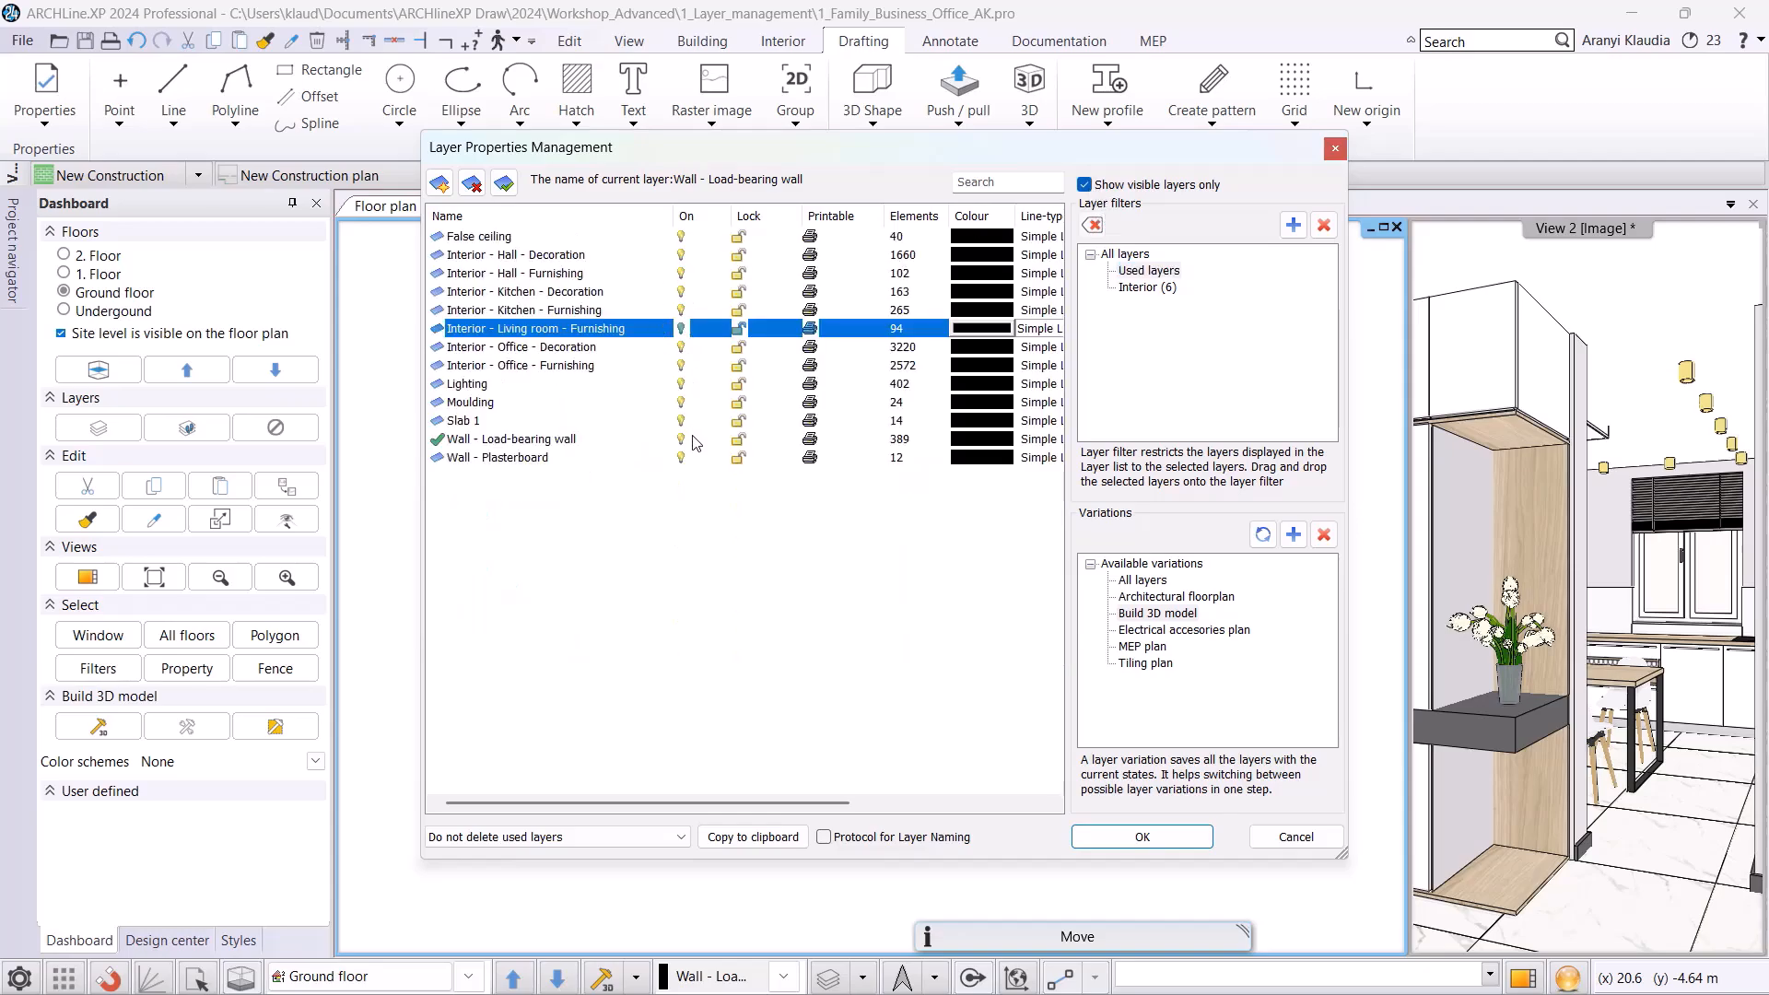
left_click(1148, 188)
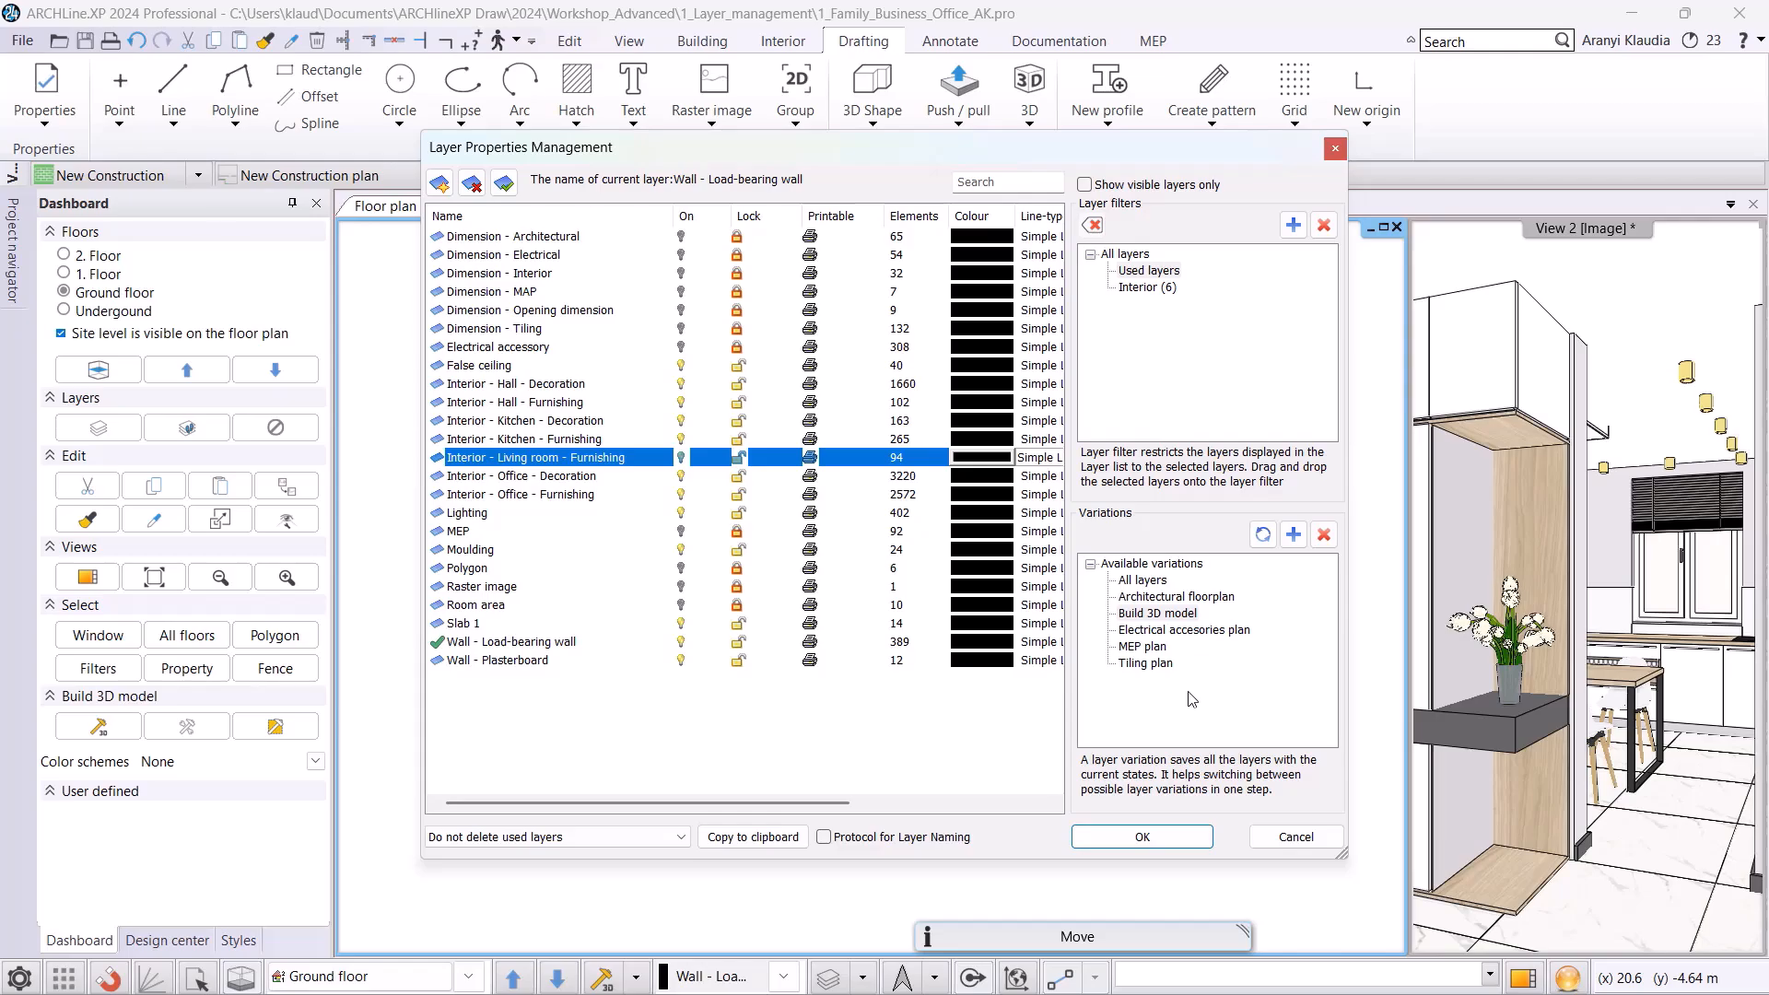
- Apply the Architectural floorplan variation and add a new layer variation from it named Furnishing plan
left_click(1189, 599)
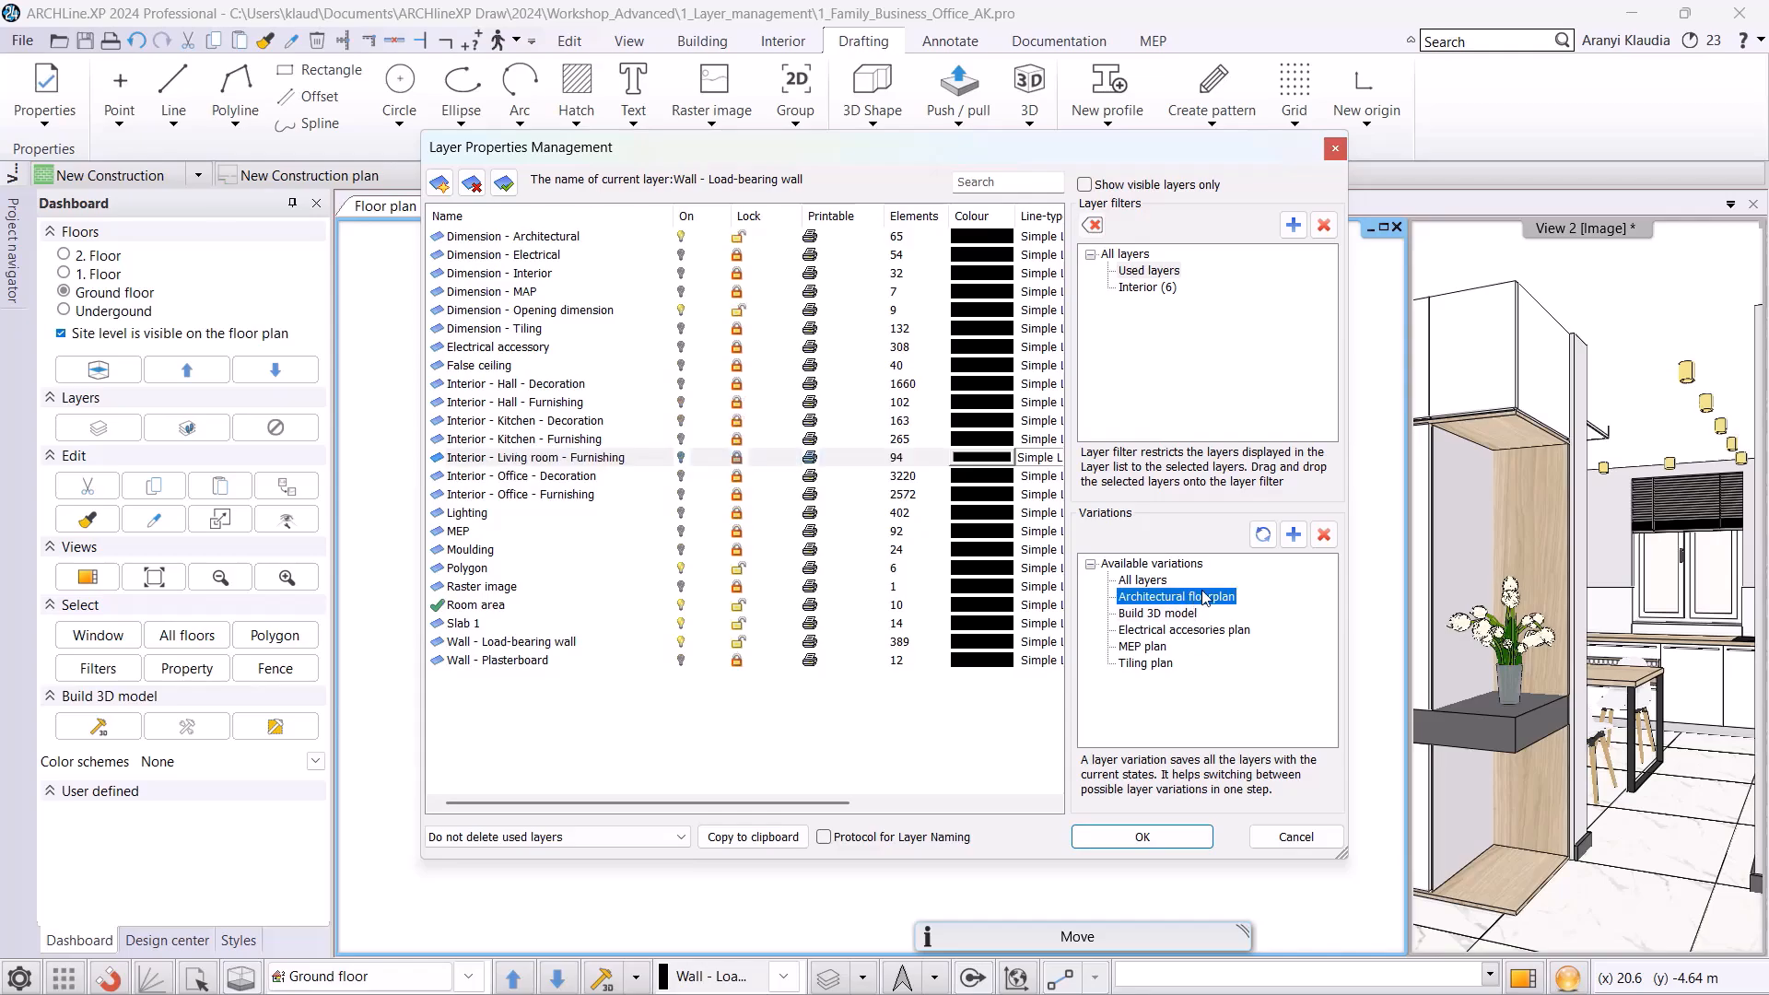
left_click(1292, 536)
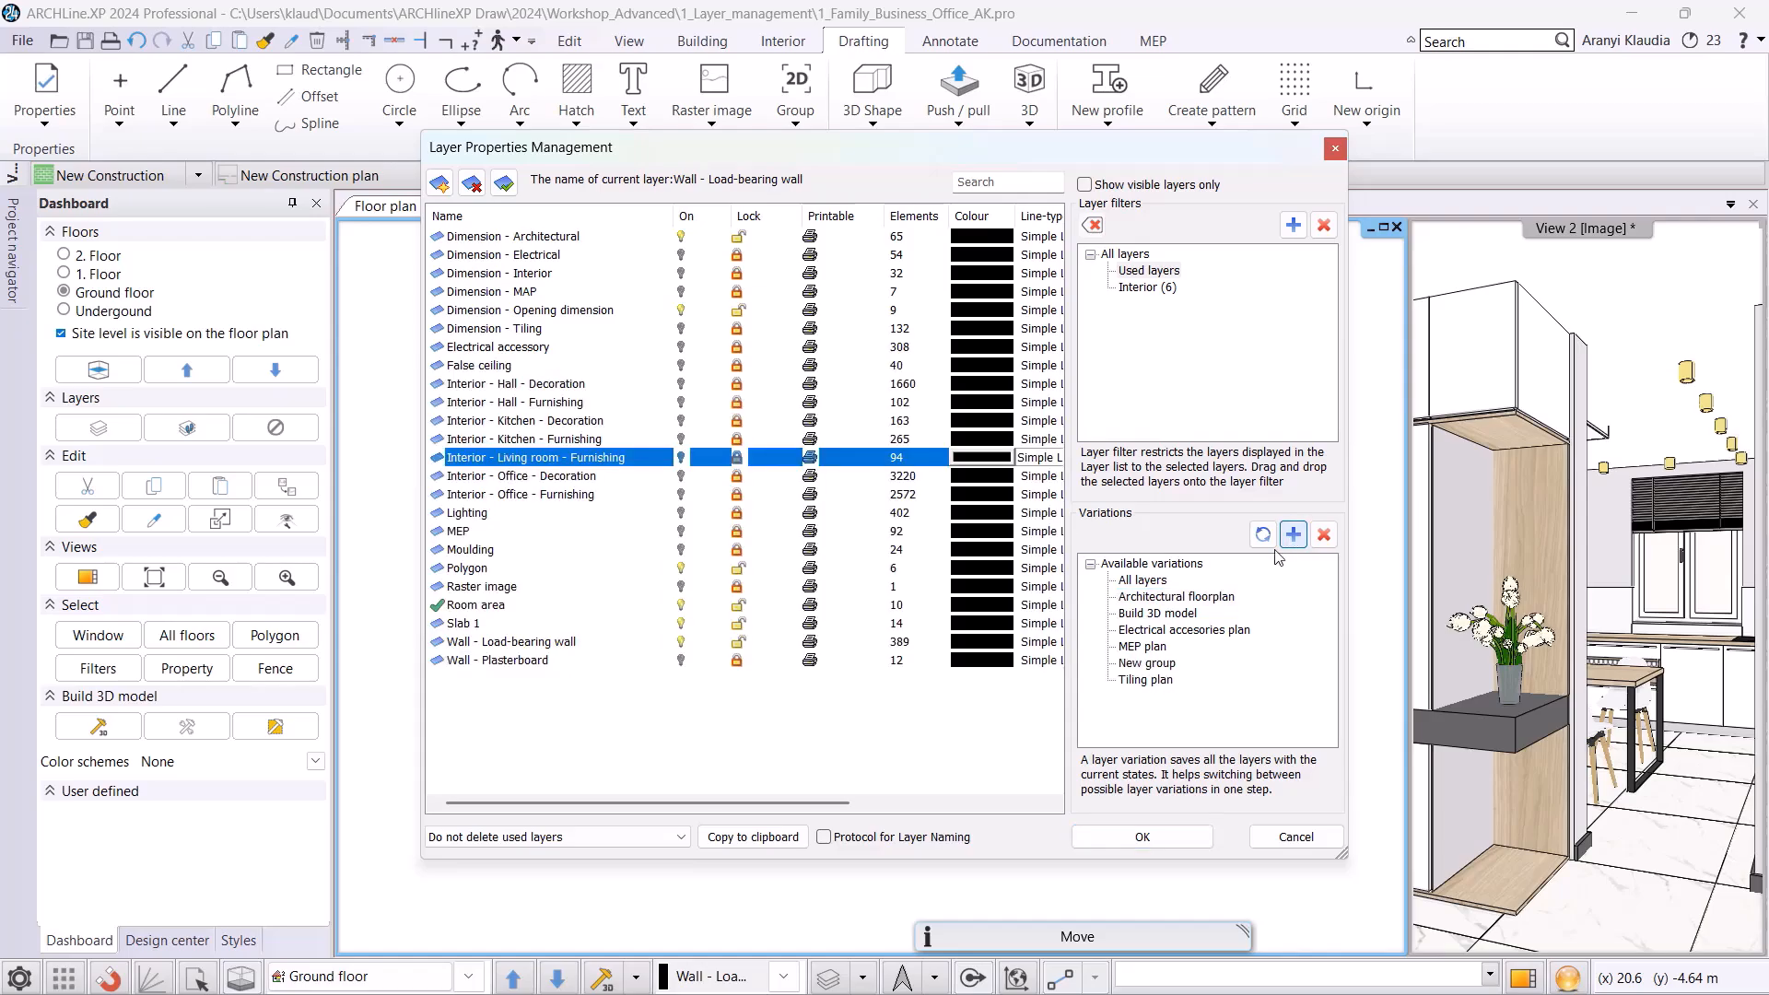
right_click(1147, 669)
left_click(1197, 748)
type("Furnishing plan")
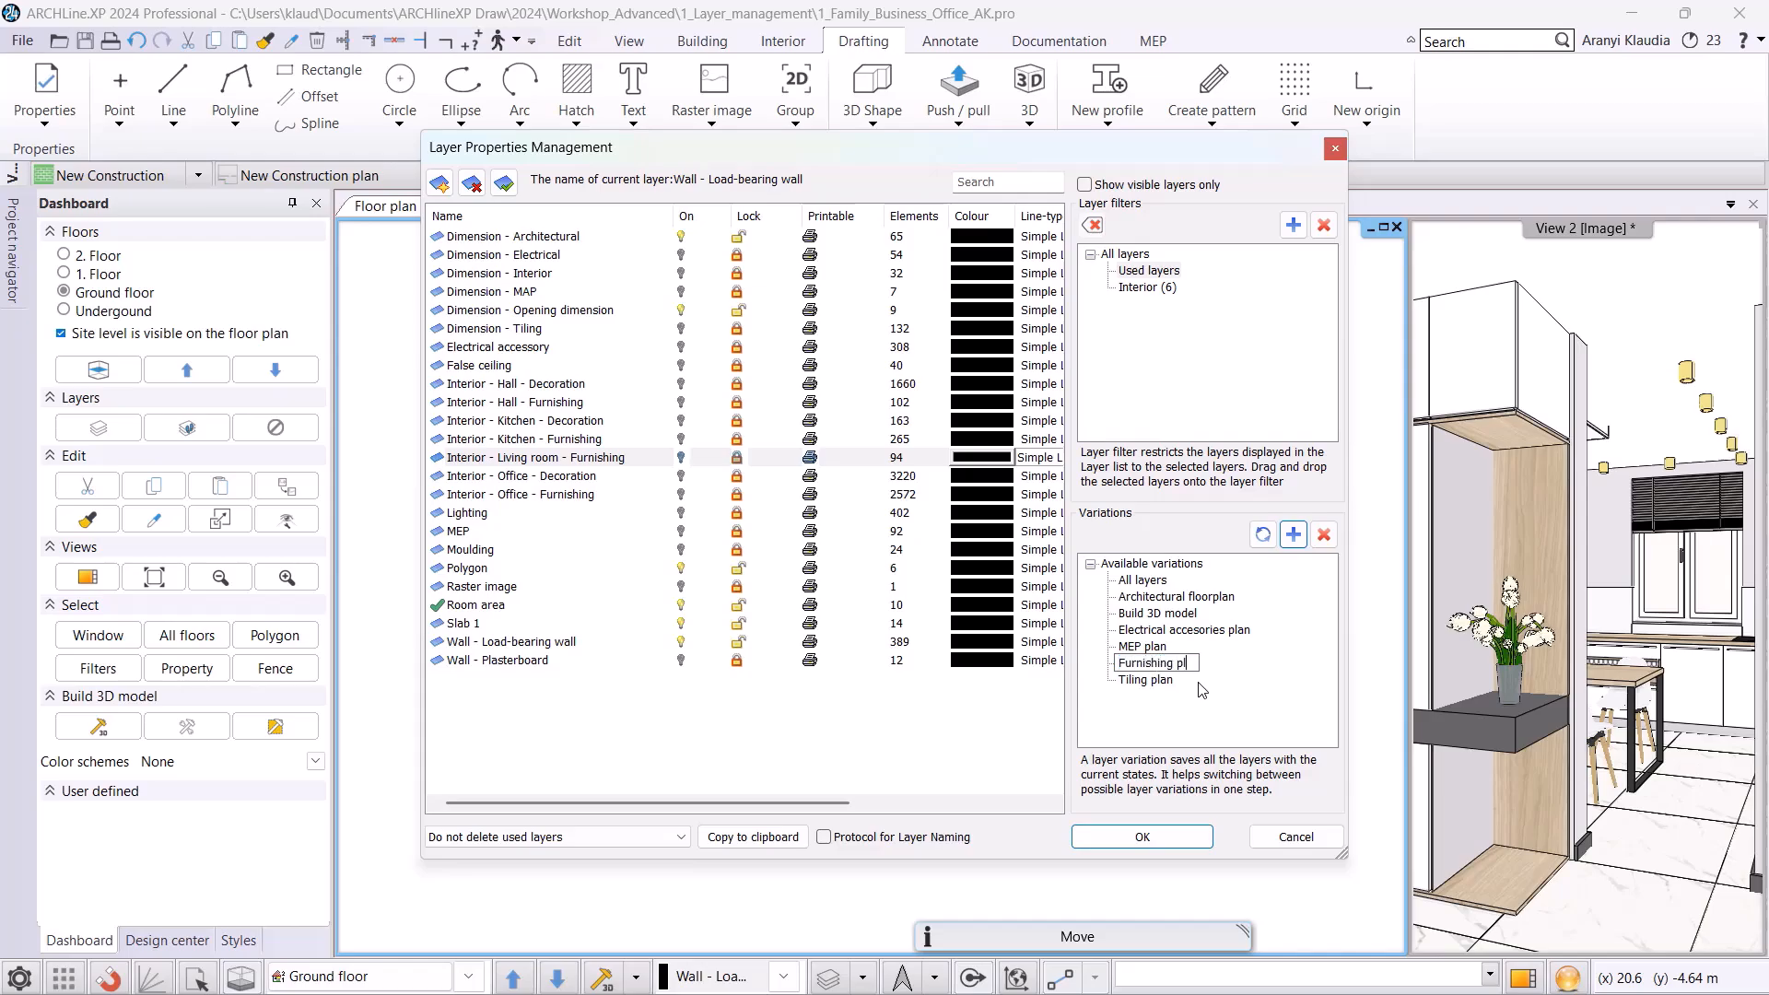
key("Return")
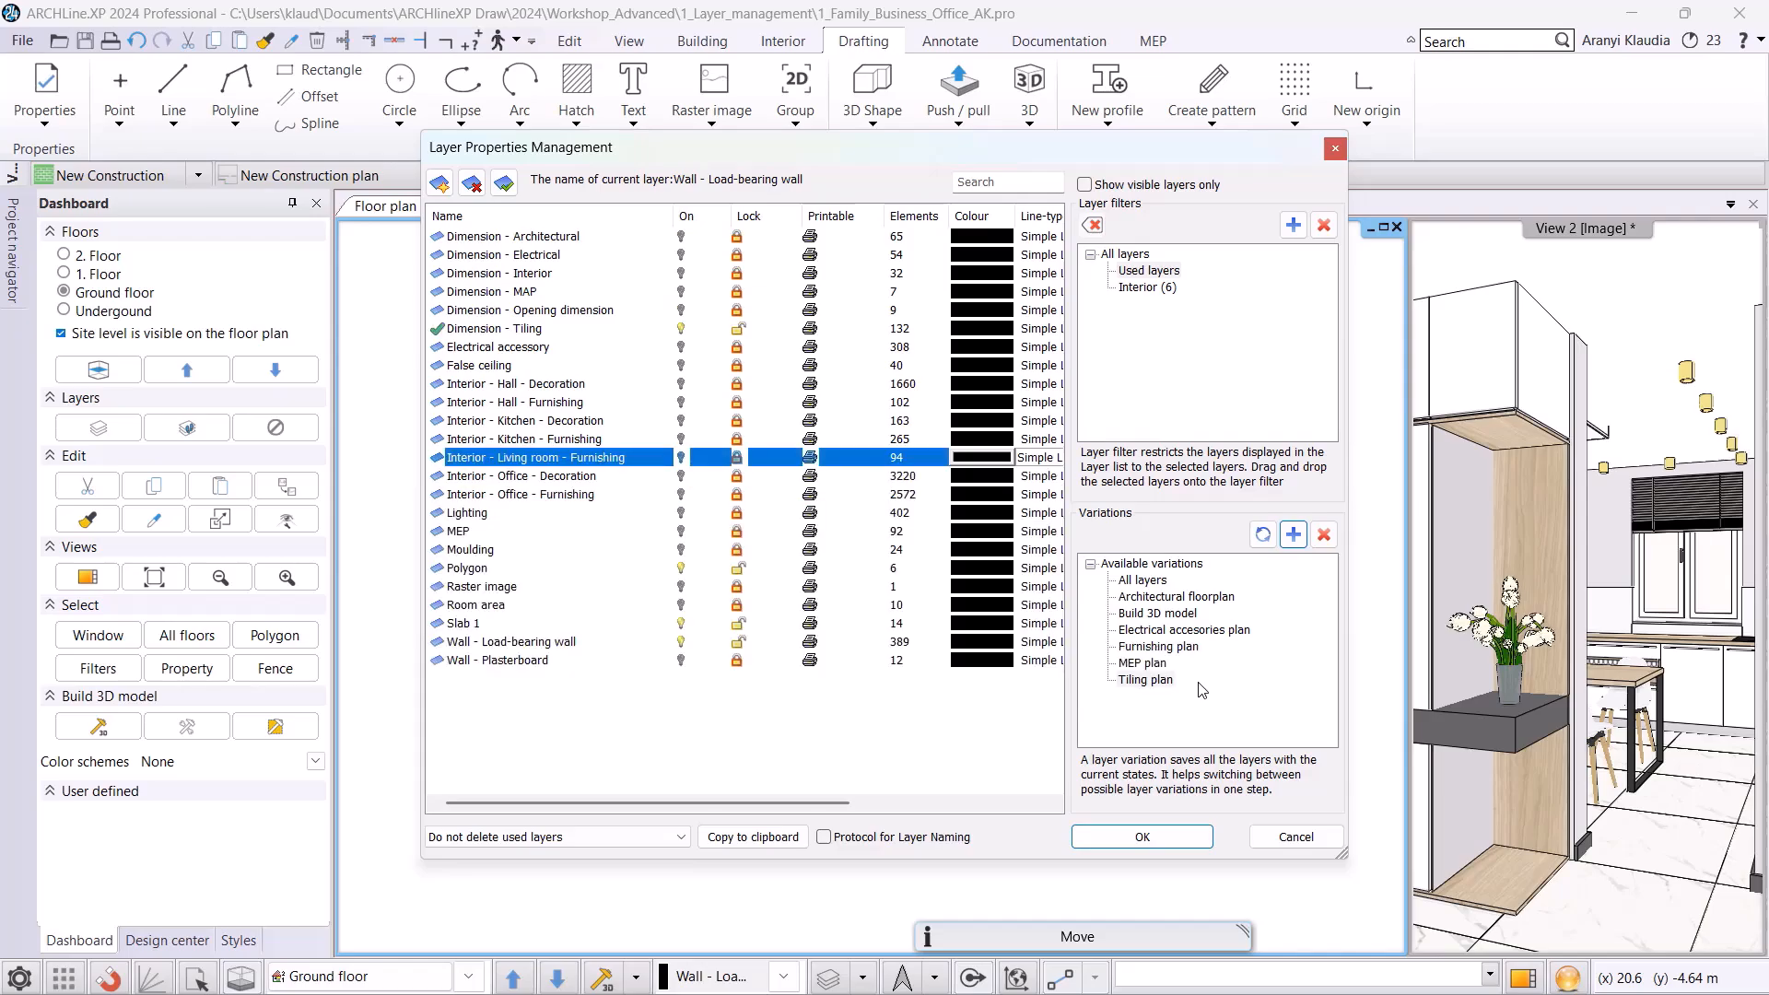
- In the Furnishing plan variation, turn off and lock Dimension - Architectural and Dimension - Opening dimension, and turn on and unlock Dimension - Interior
left_click(1157, 648)
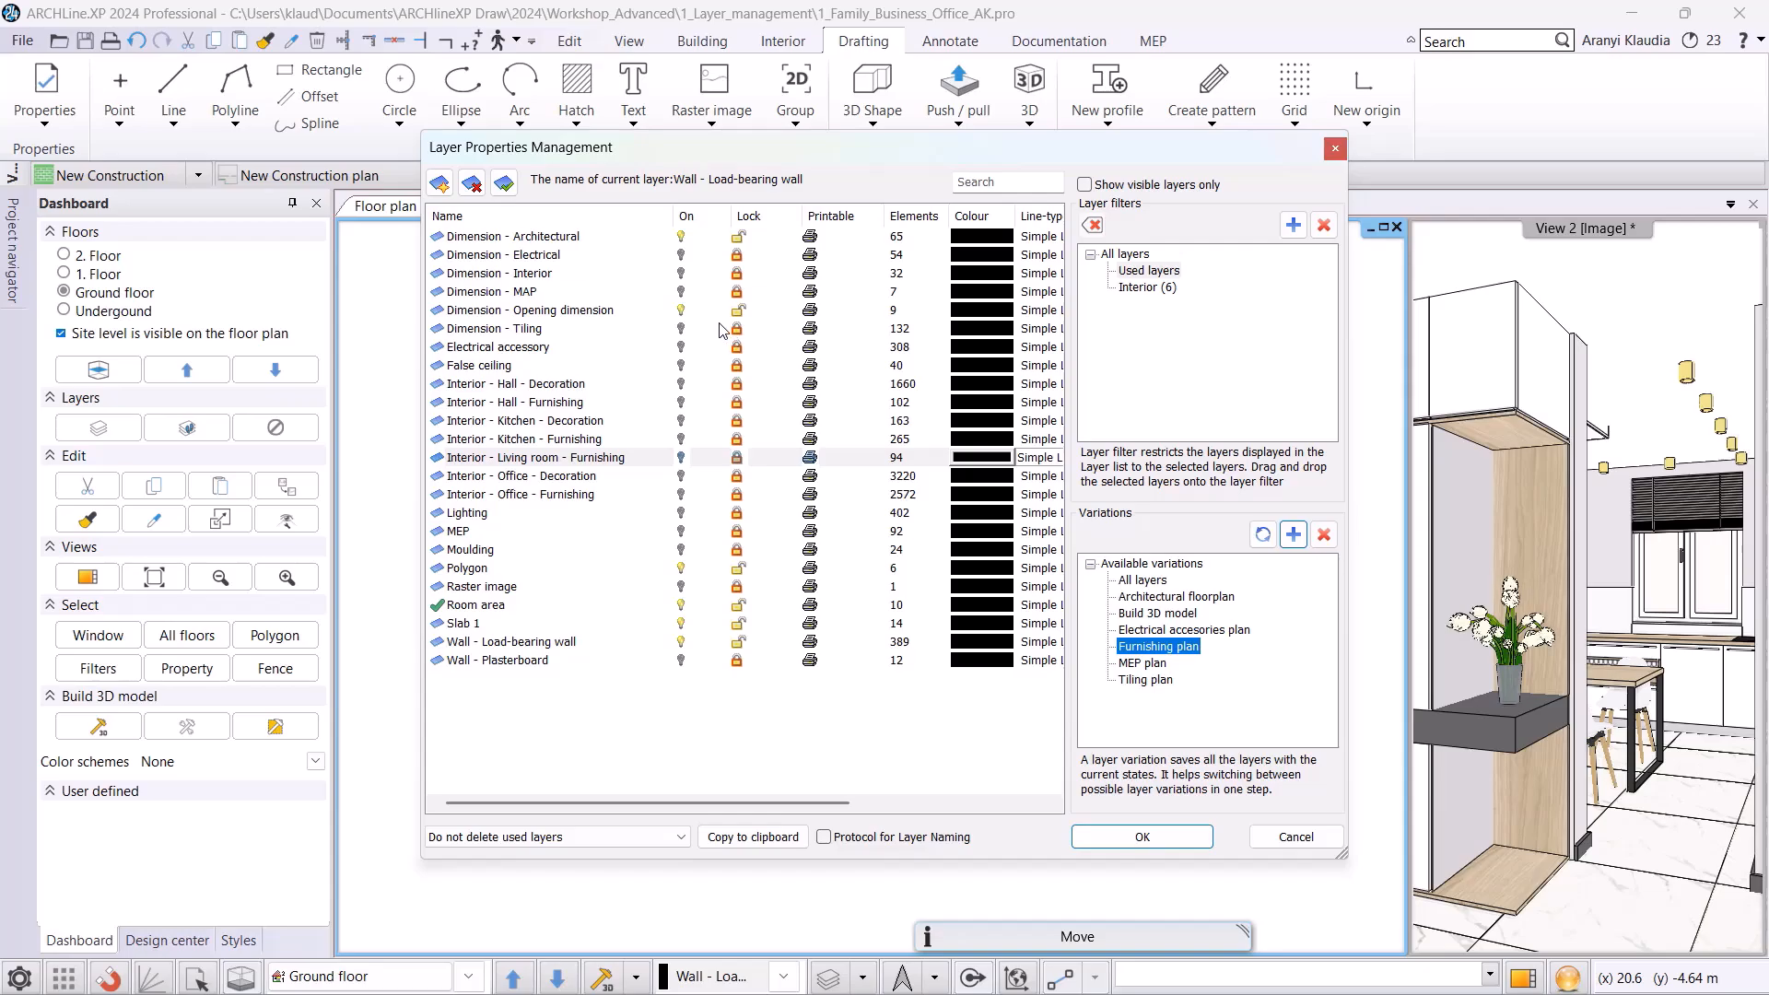
left_click(682, 237)
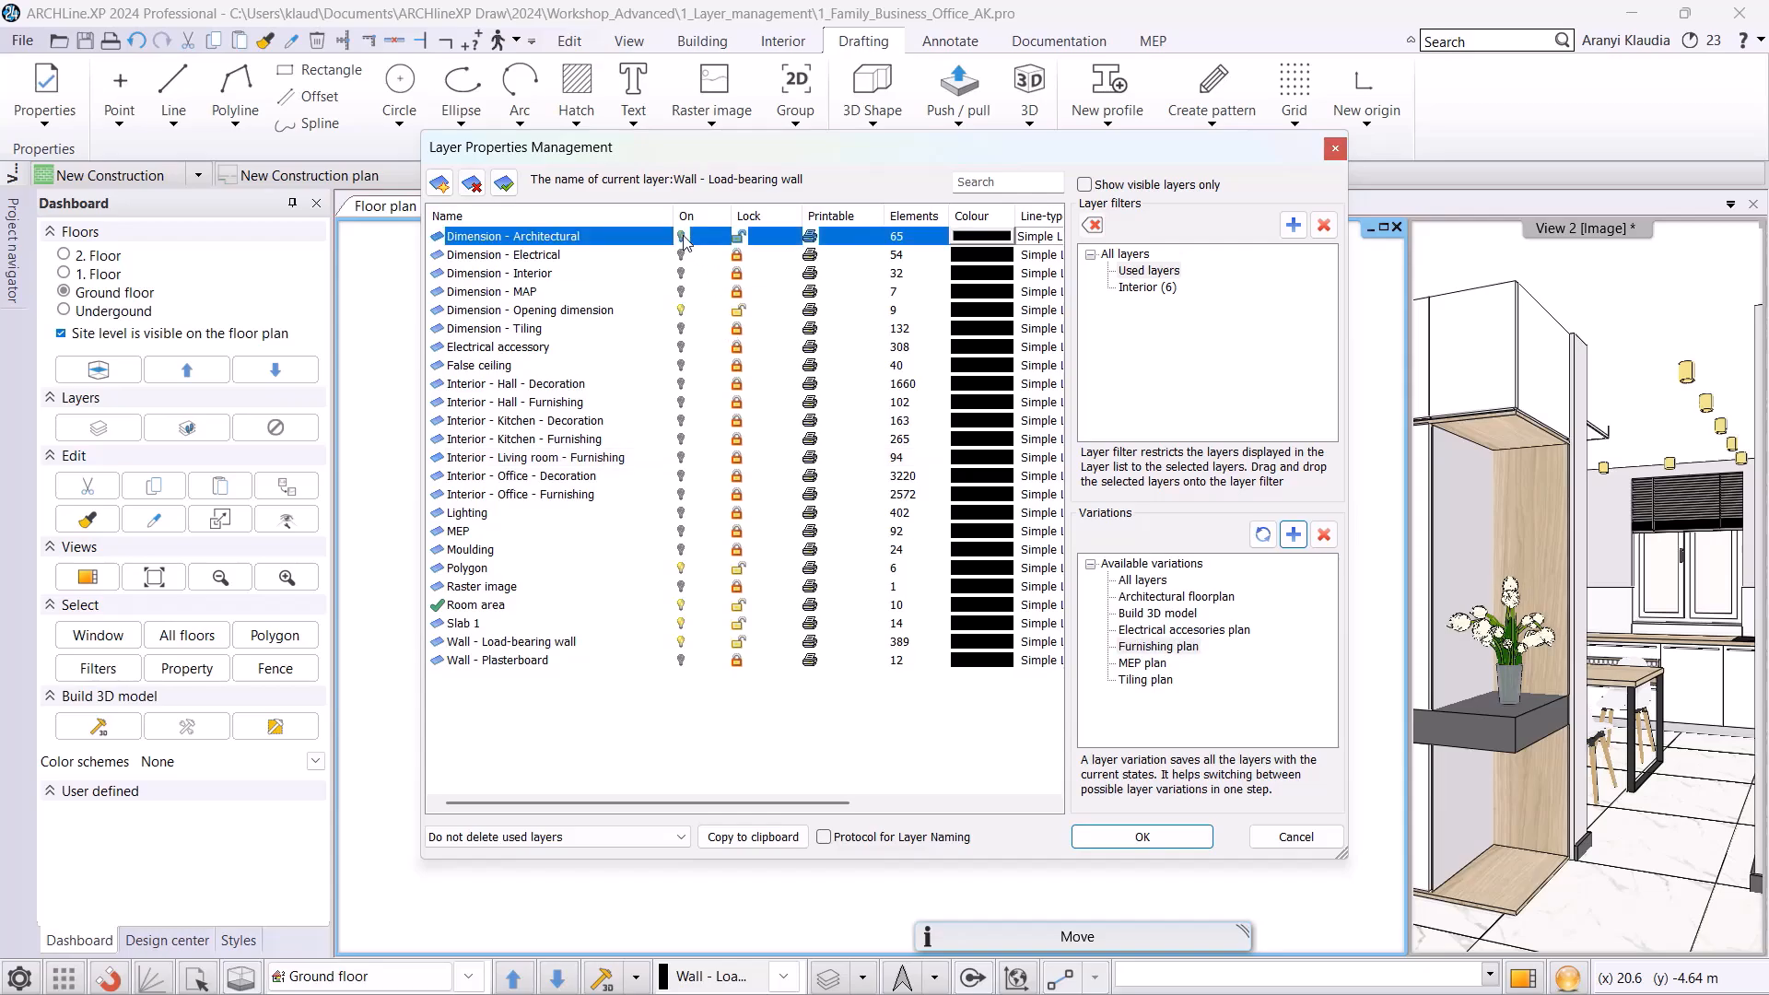
left_click(740, 274)
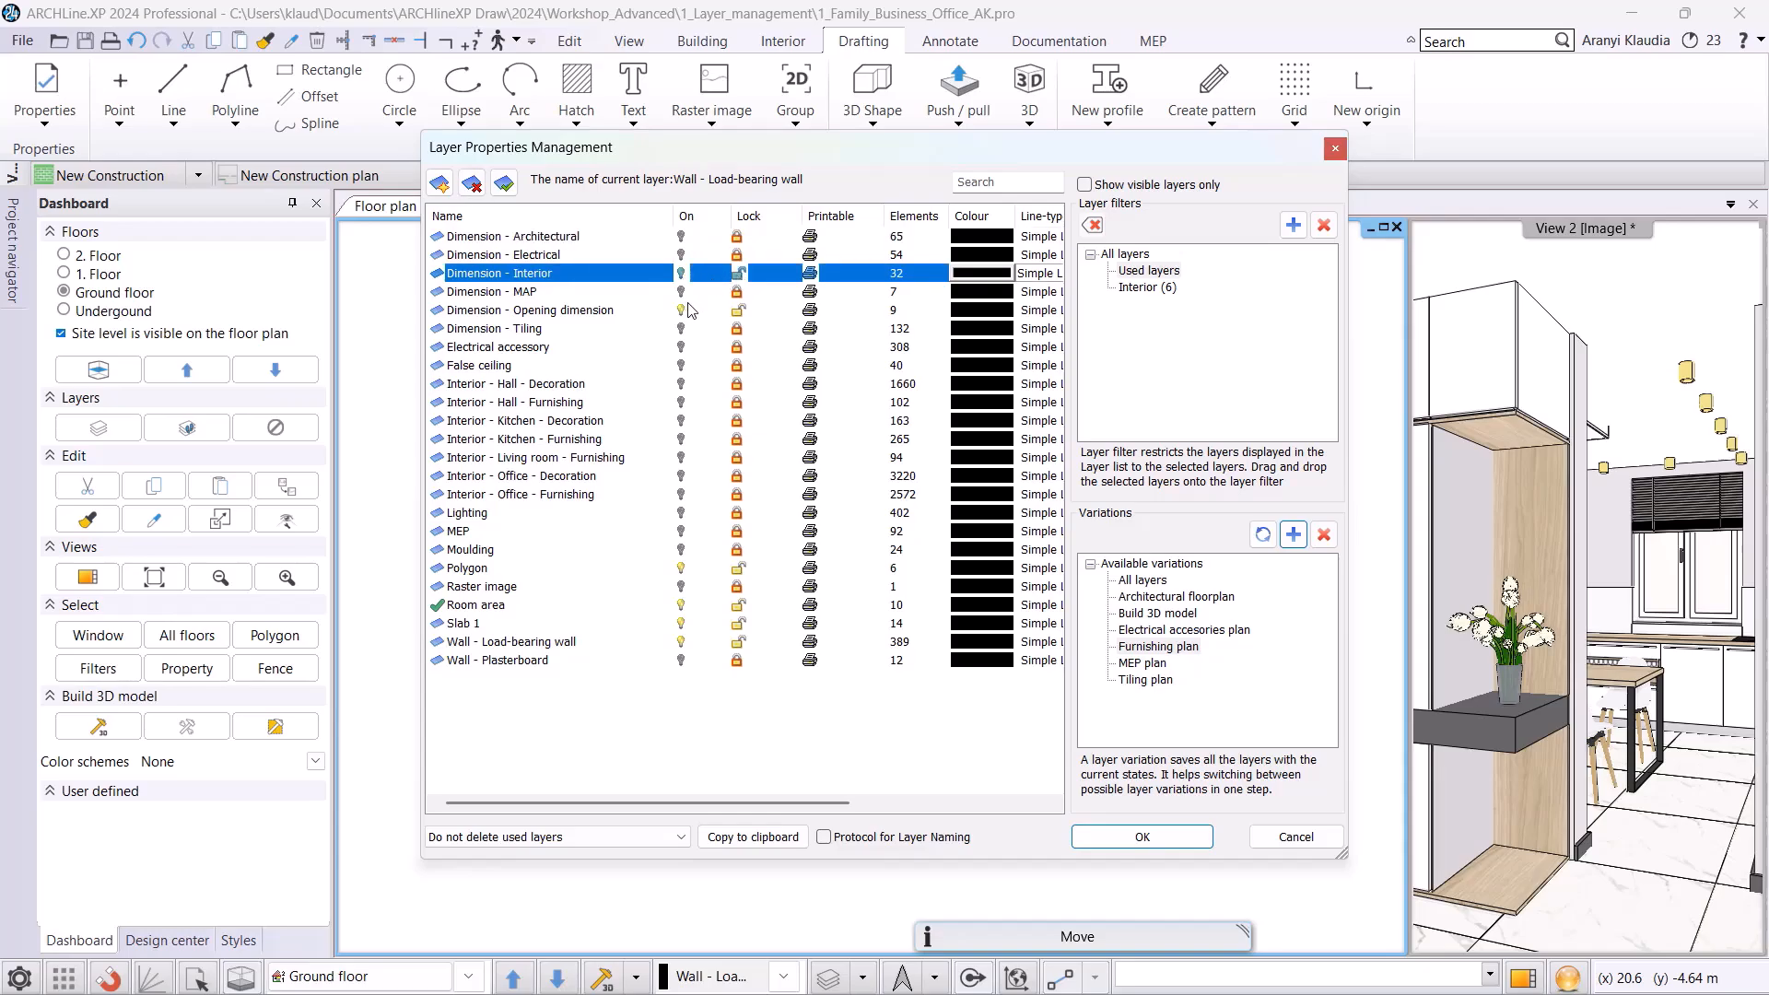
left_click(740, 311)
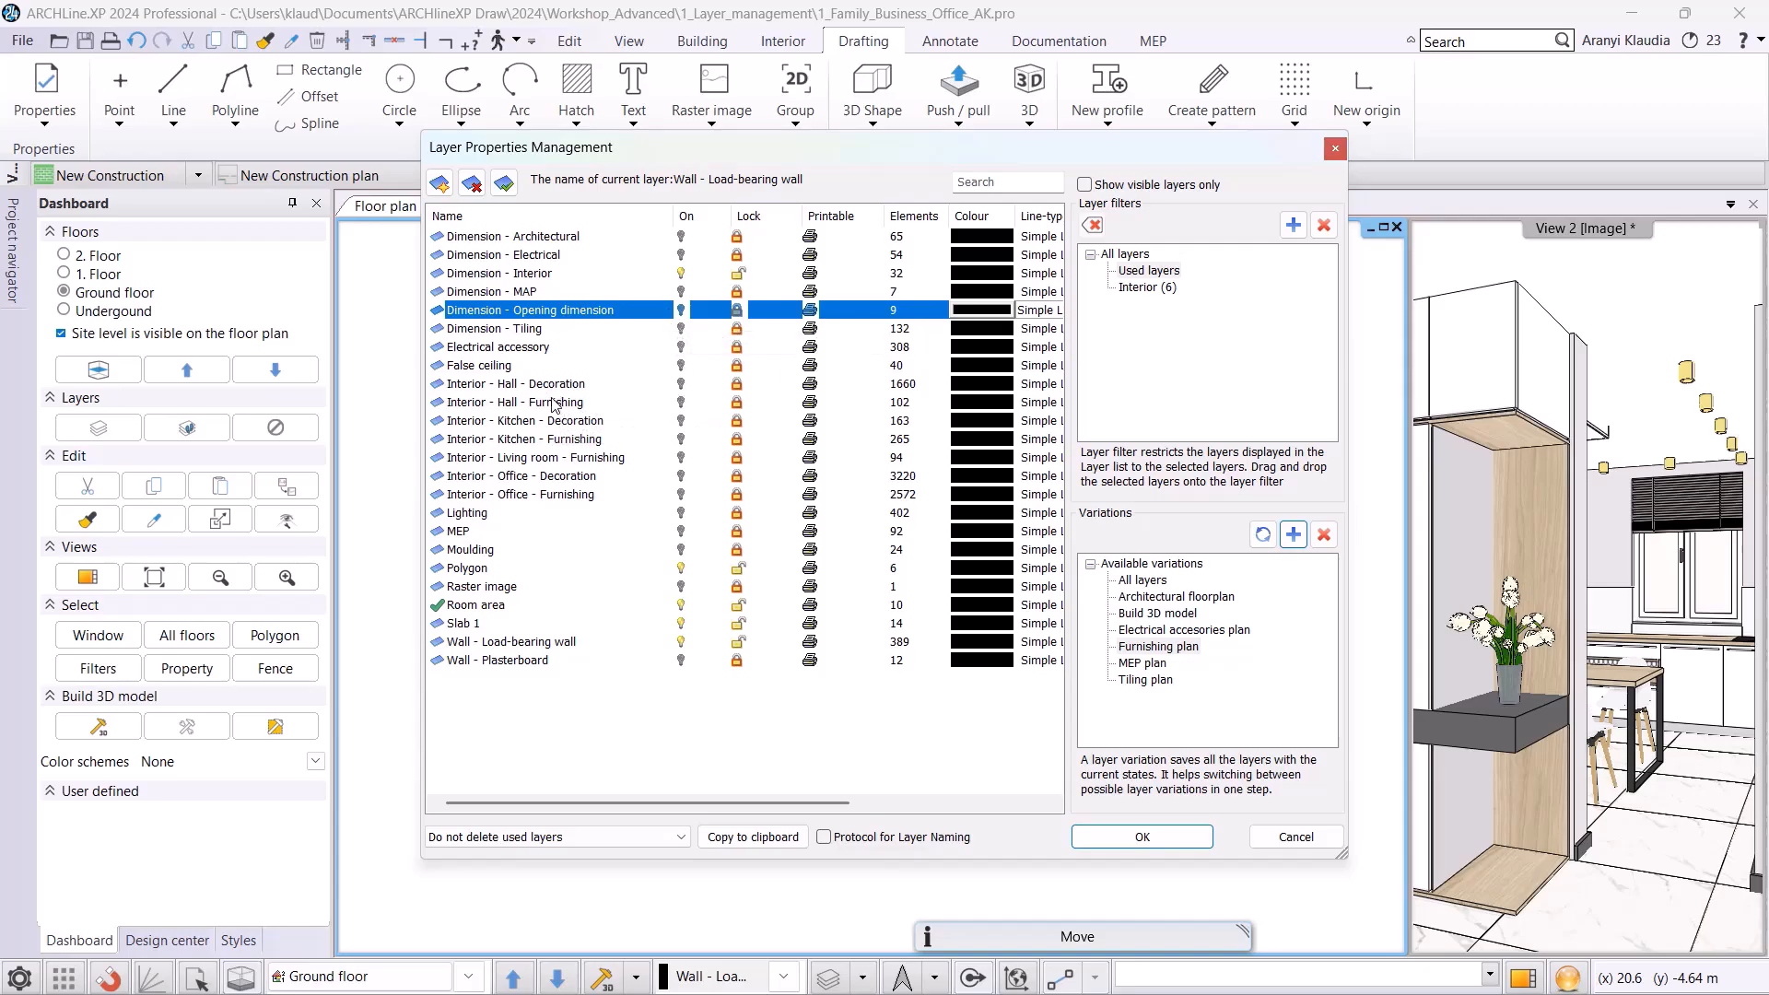
- Turn on and unlock the Interior Furnishing layers of Hall, Kitchen, Living room and Office, plus Wall - Plasterboard
left_click(558, 403)
left_click(573, 441, "ctrl")
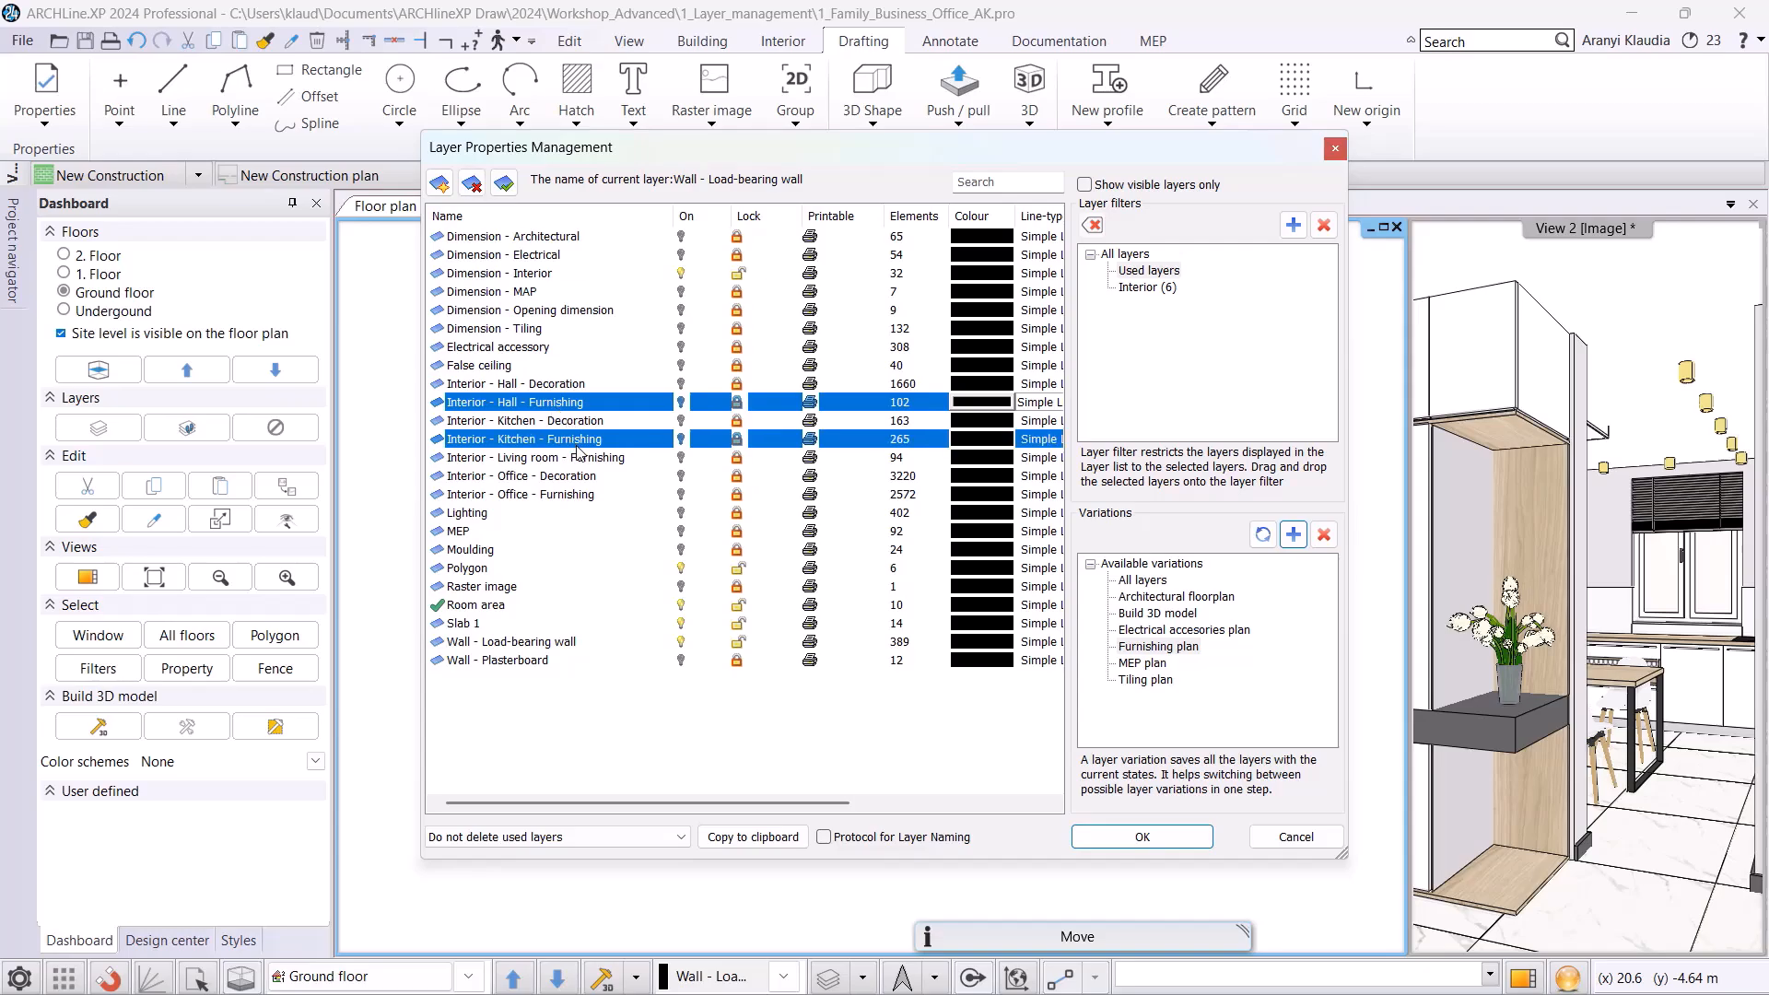
left_click(587, 458, "ctrl")
left_click(583, 496, "ctrl")
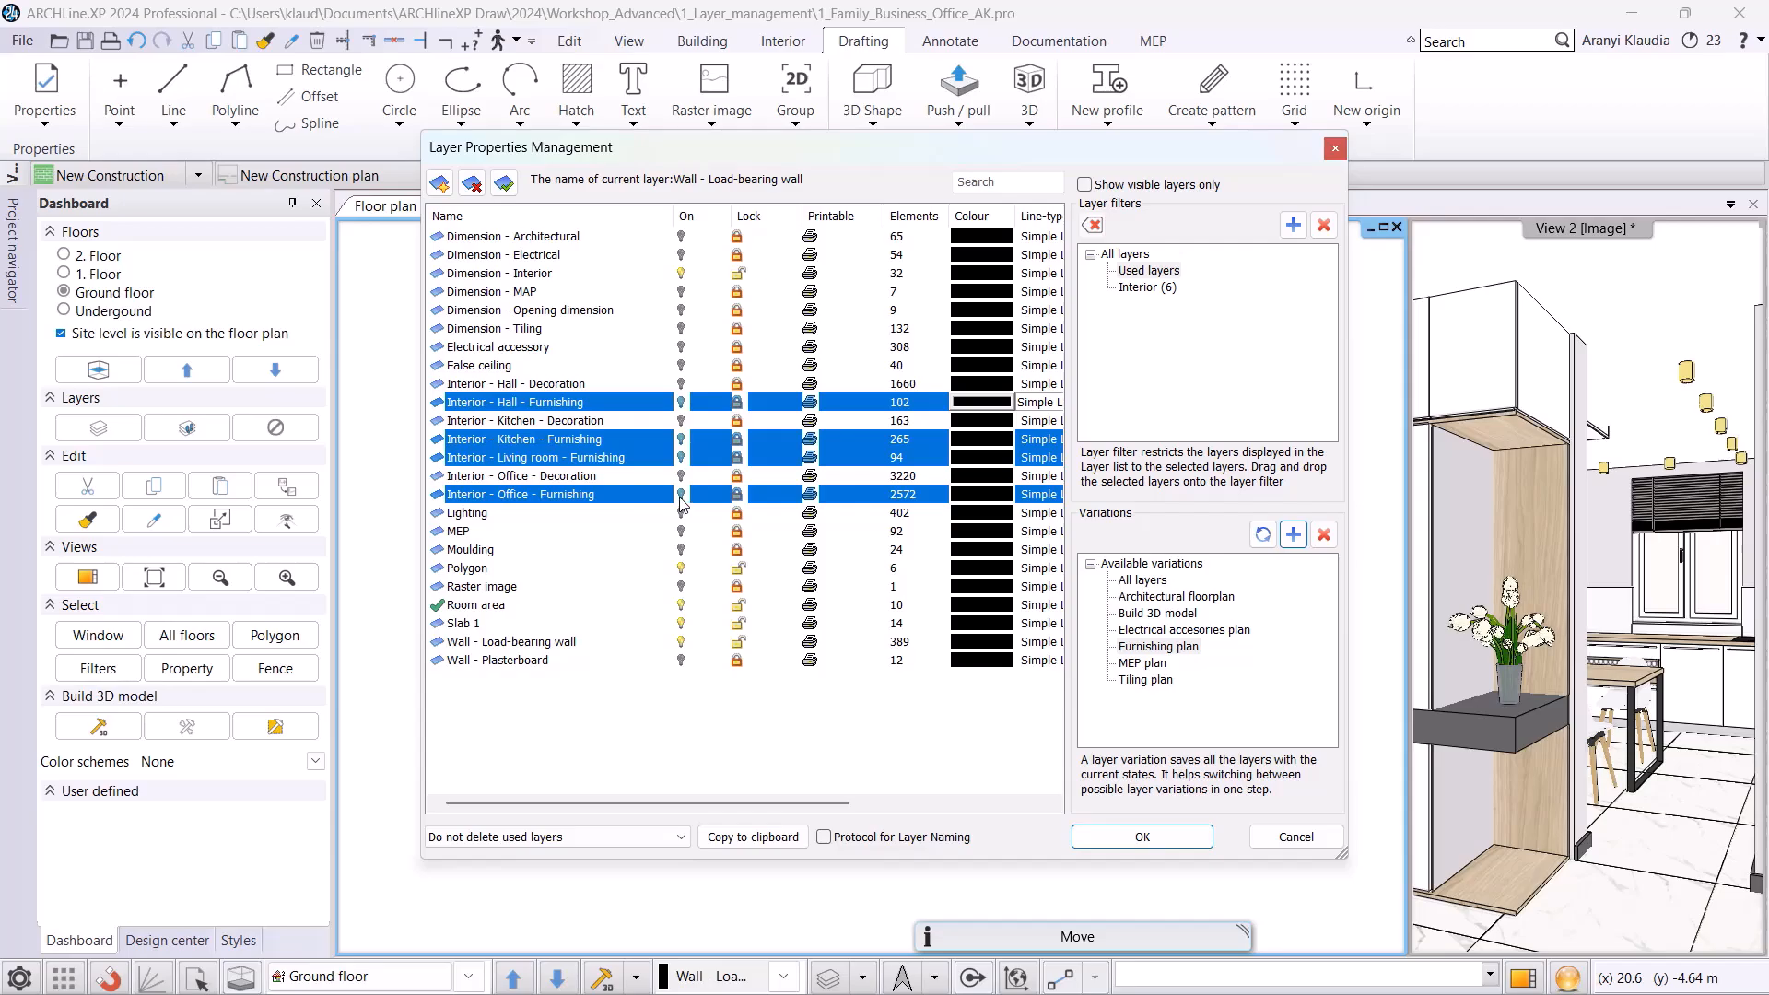
left_click(737, 496)
left_click(737, 497)
left_click(737, 498)
left_click(738, 660)
left_click(738, 661)
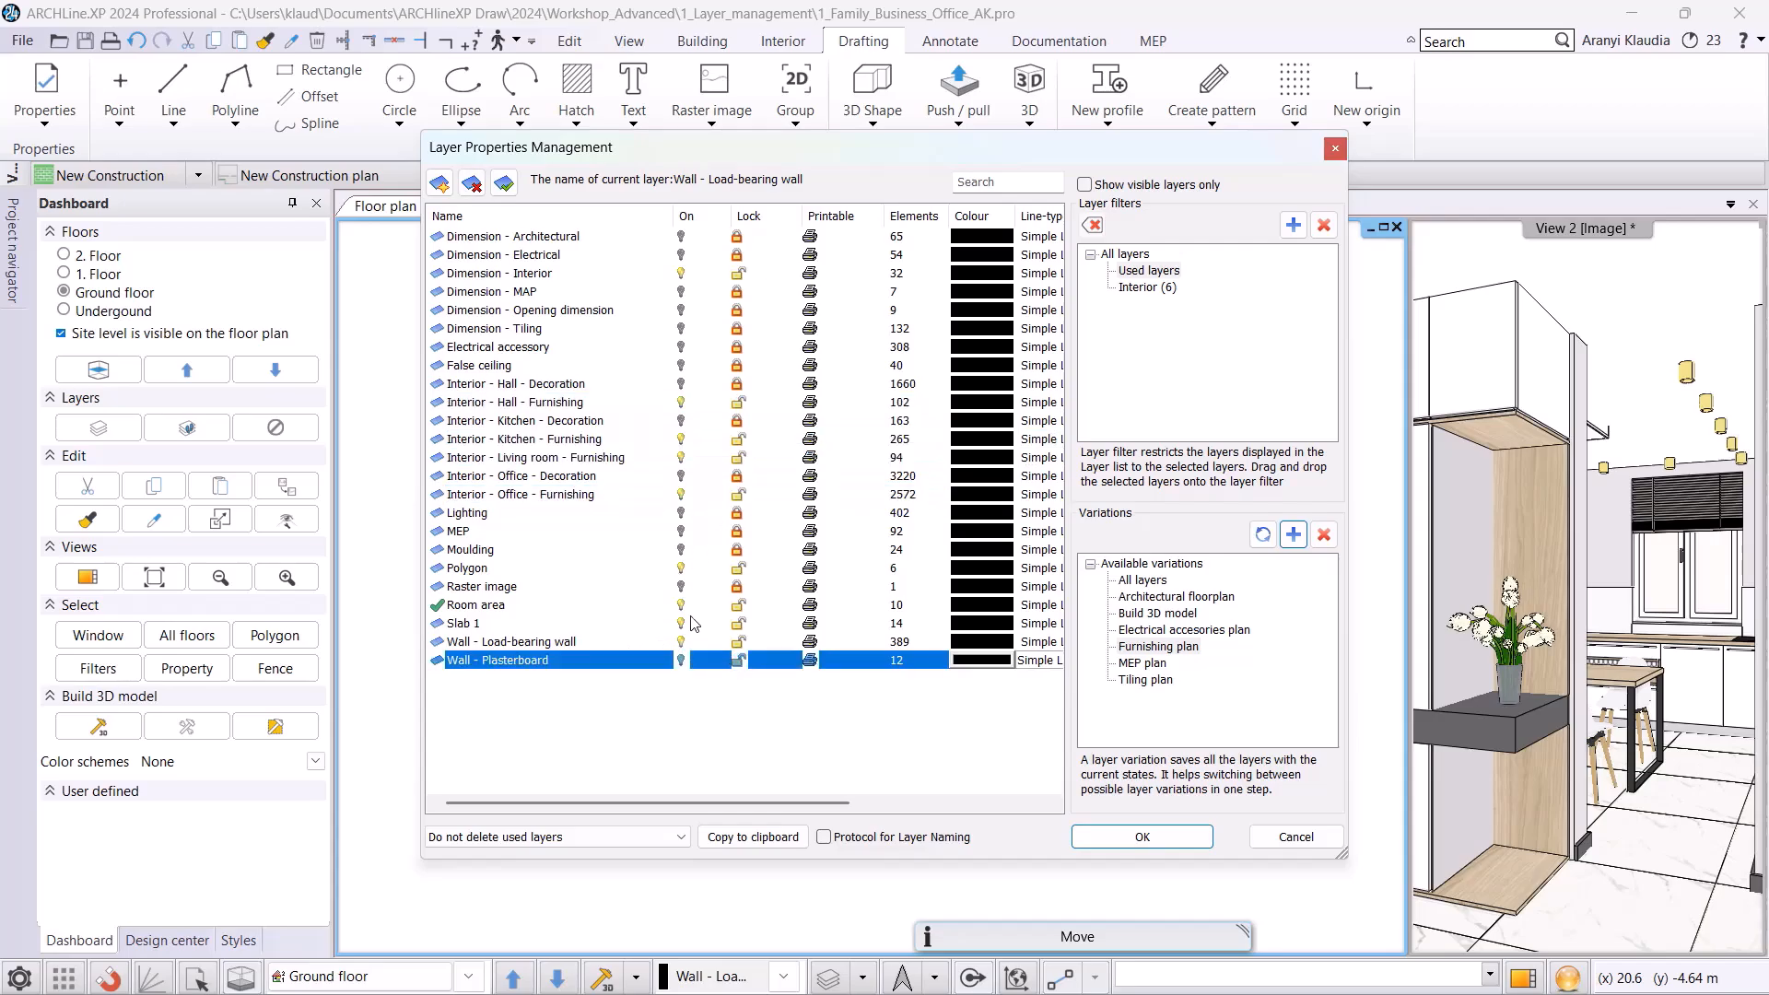
- Make Slab 1 the current layer in place of Room area
left_click(611, 606)
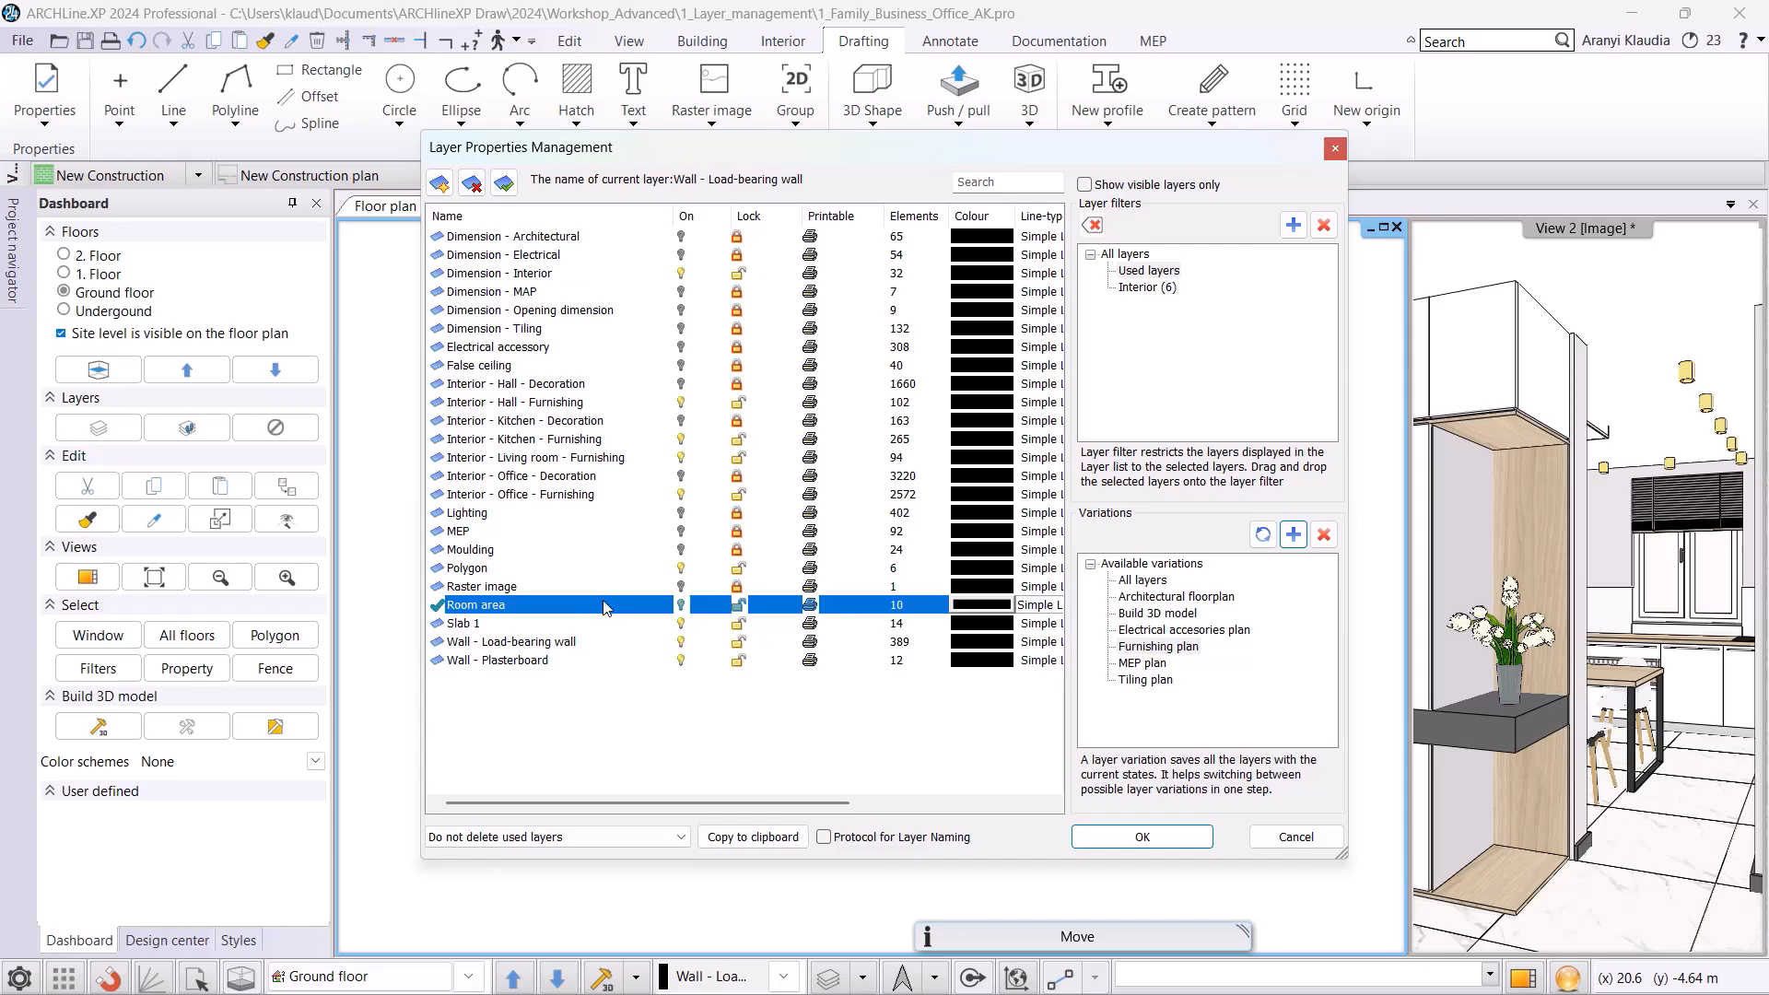
left_click(477, 627)
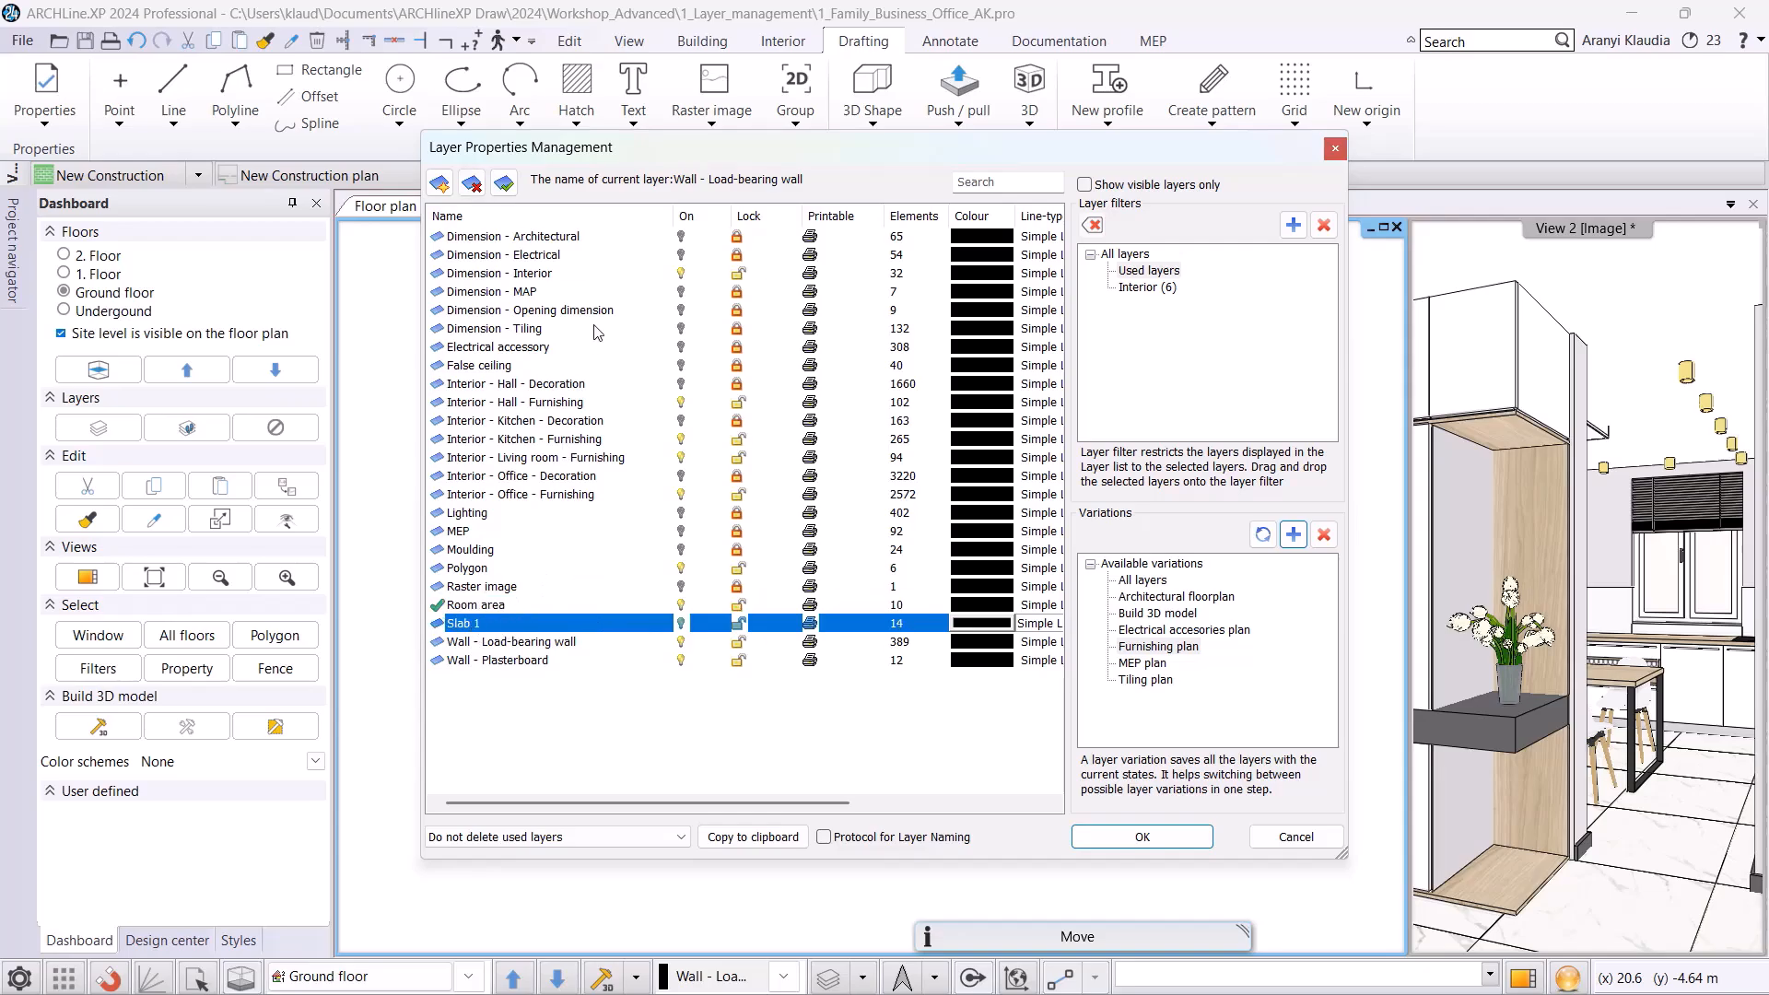
left_click(504, 181)
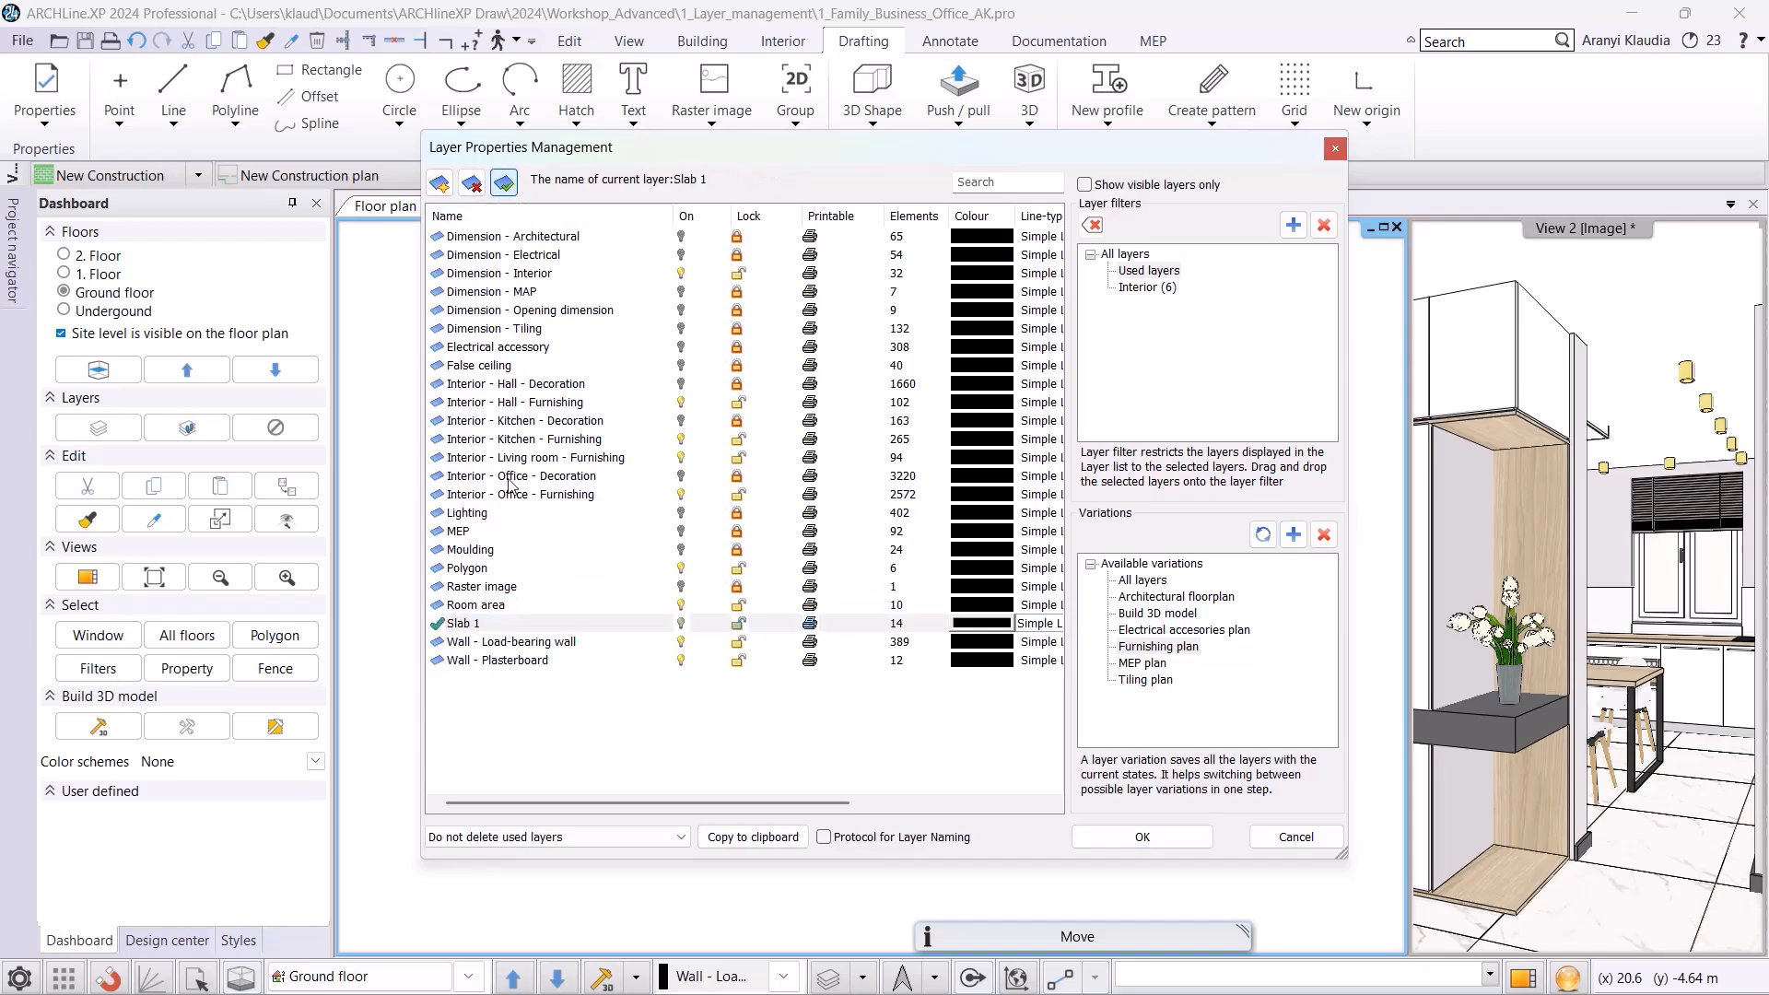
- Turn off and lock the Room area and Polygon layers, and update the Furnishing plan variation
left_click(682, 604)
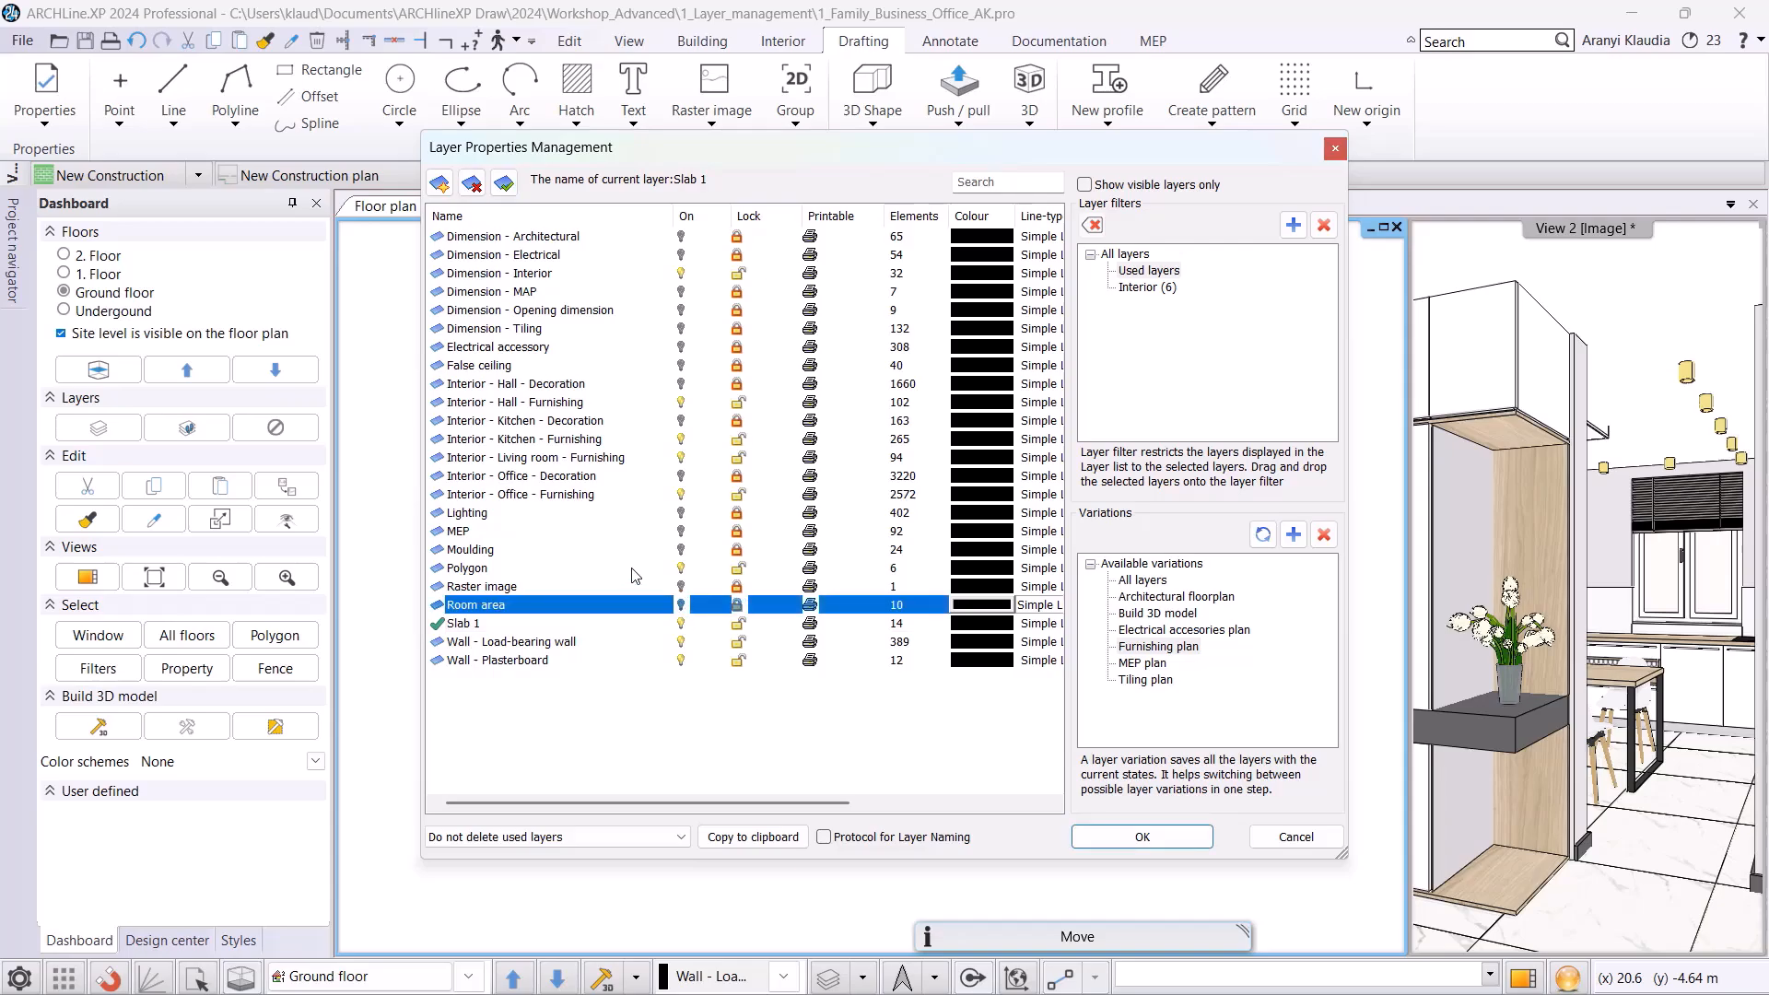
left_click(680, 568)
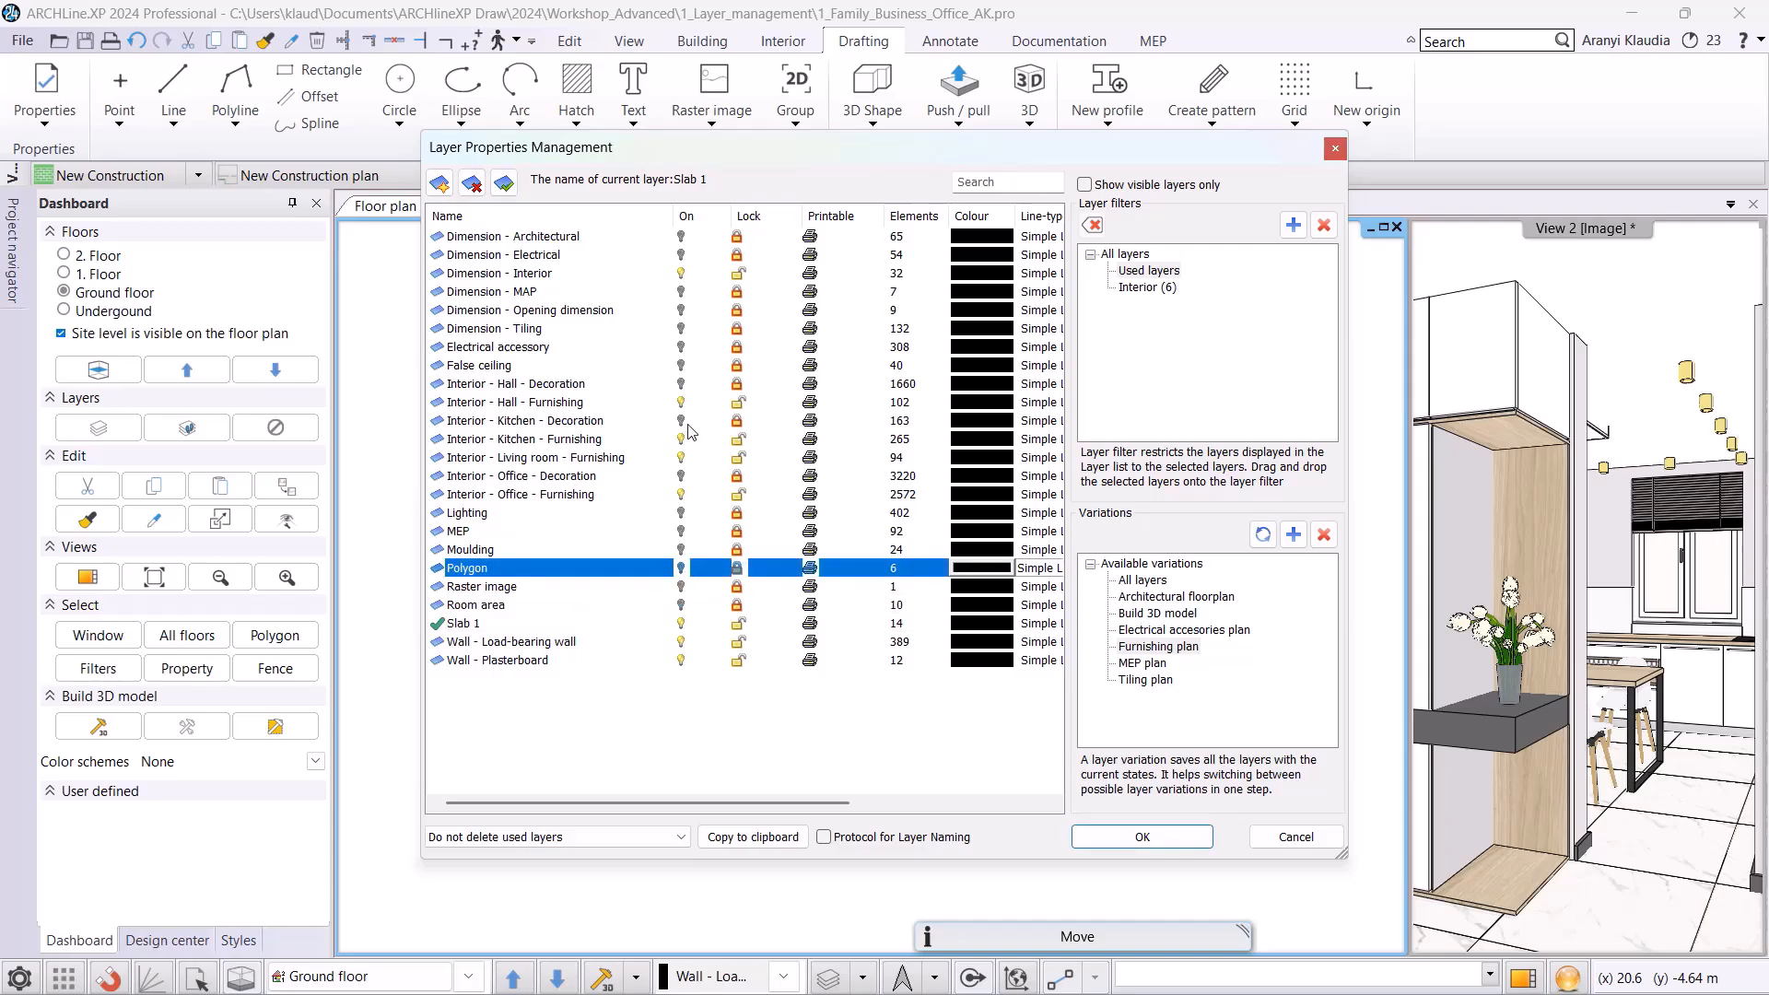
left_click(1264, 536)
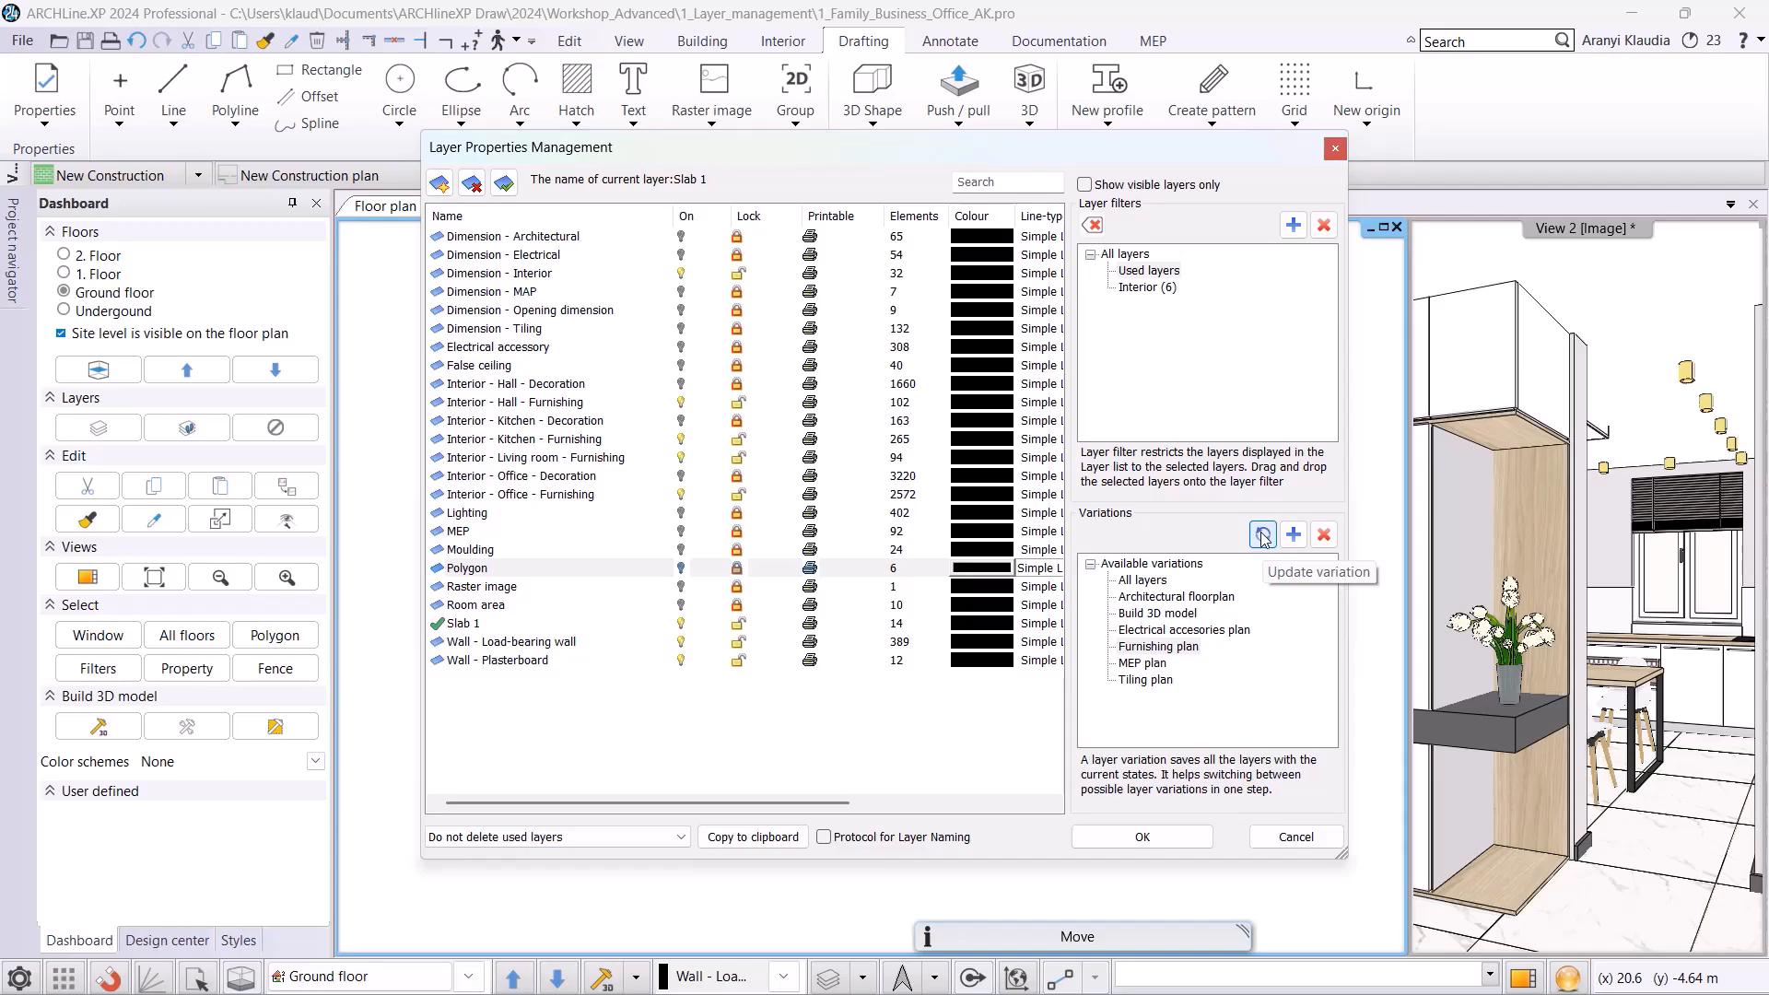
left_click(1262, 536)
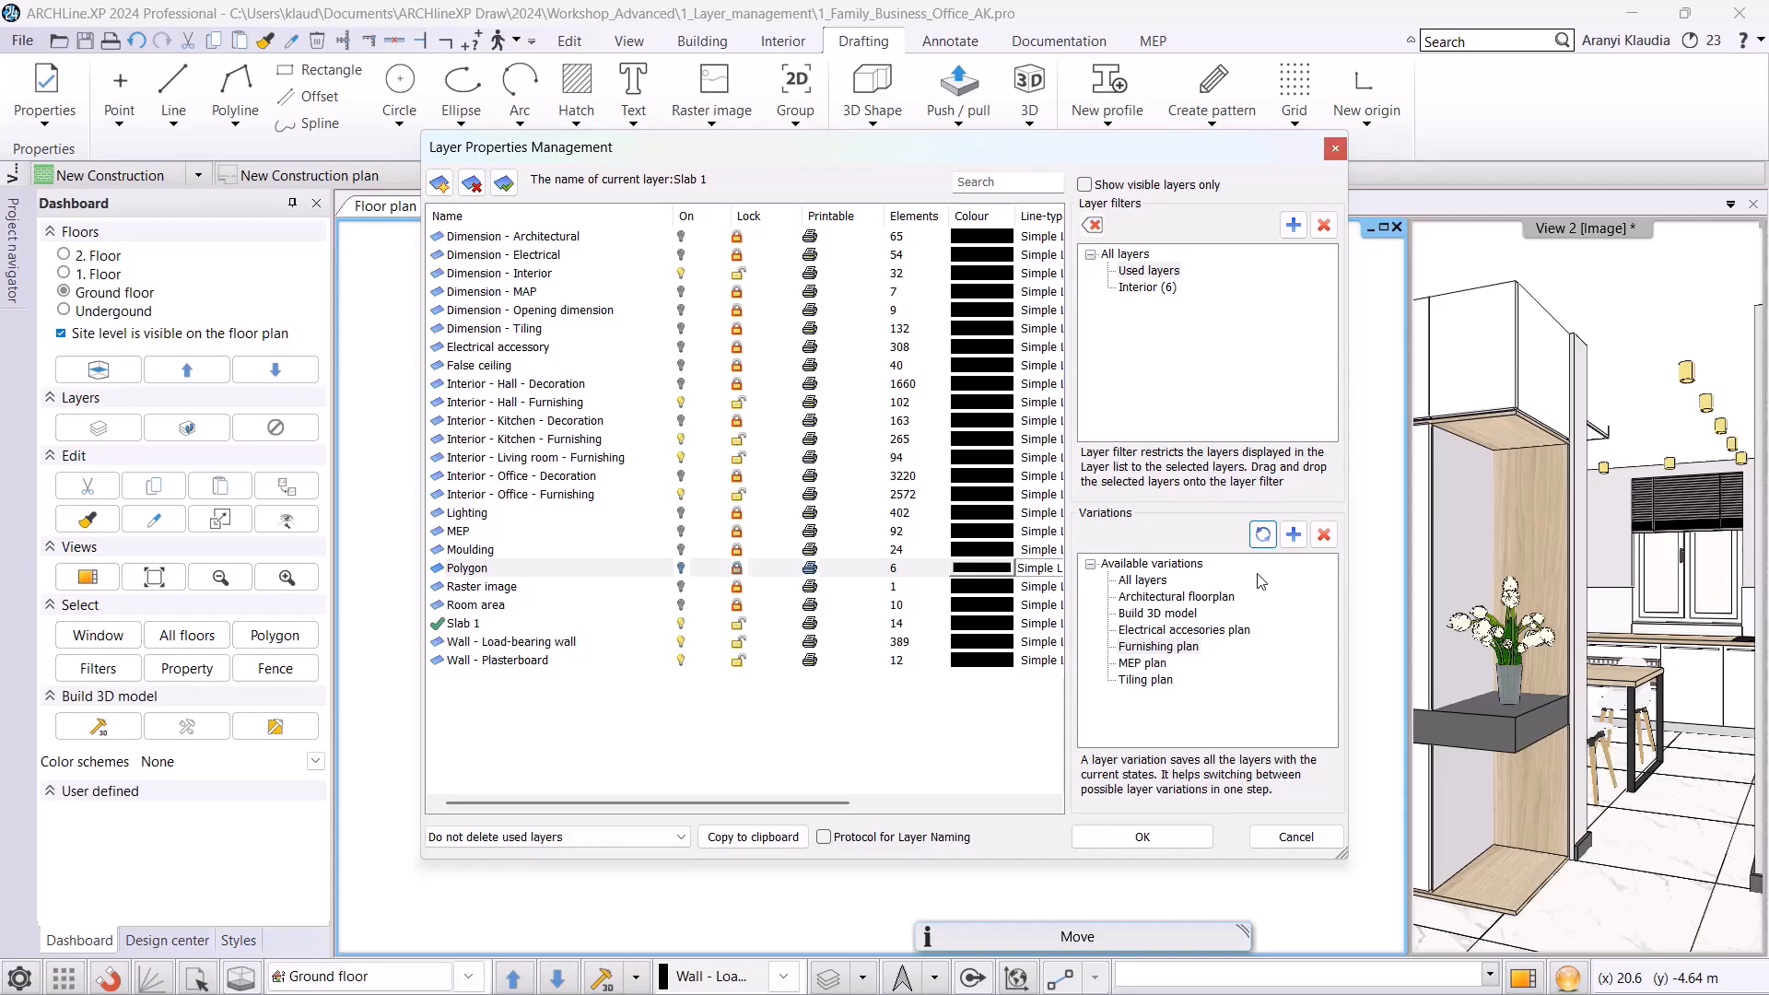
- Add a new layer variation named Ceiling plan based on the current layer states
left_click(1292, 535)
right_click(1162, 680)
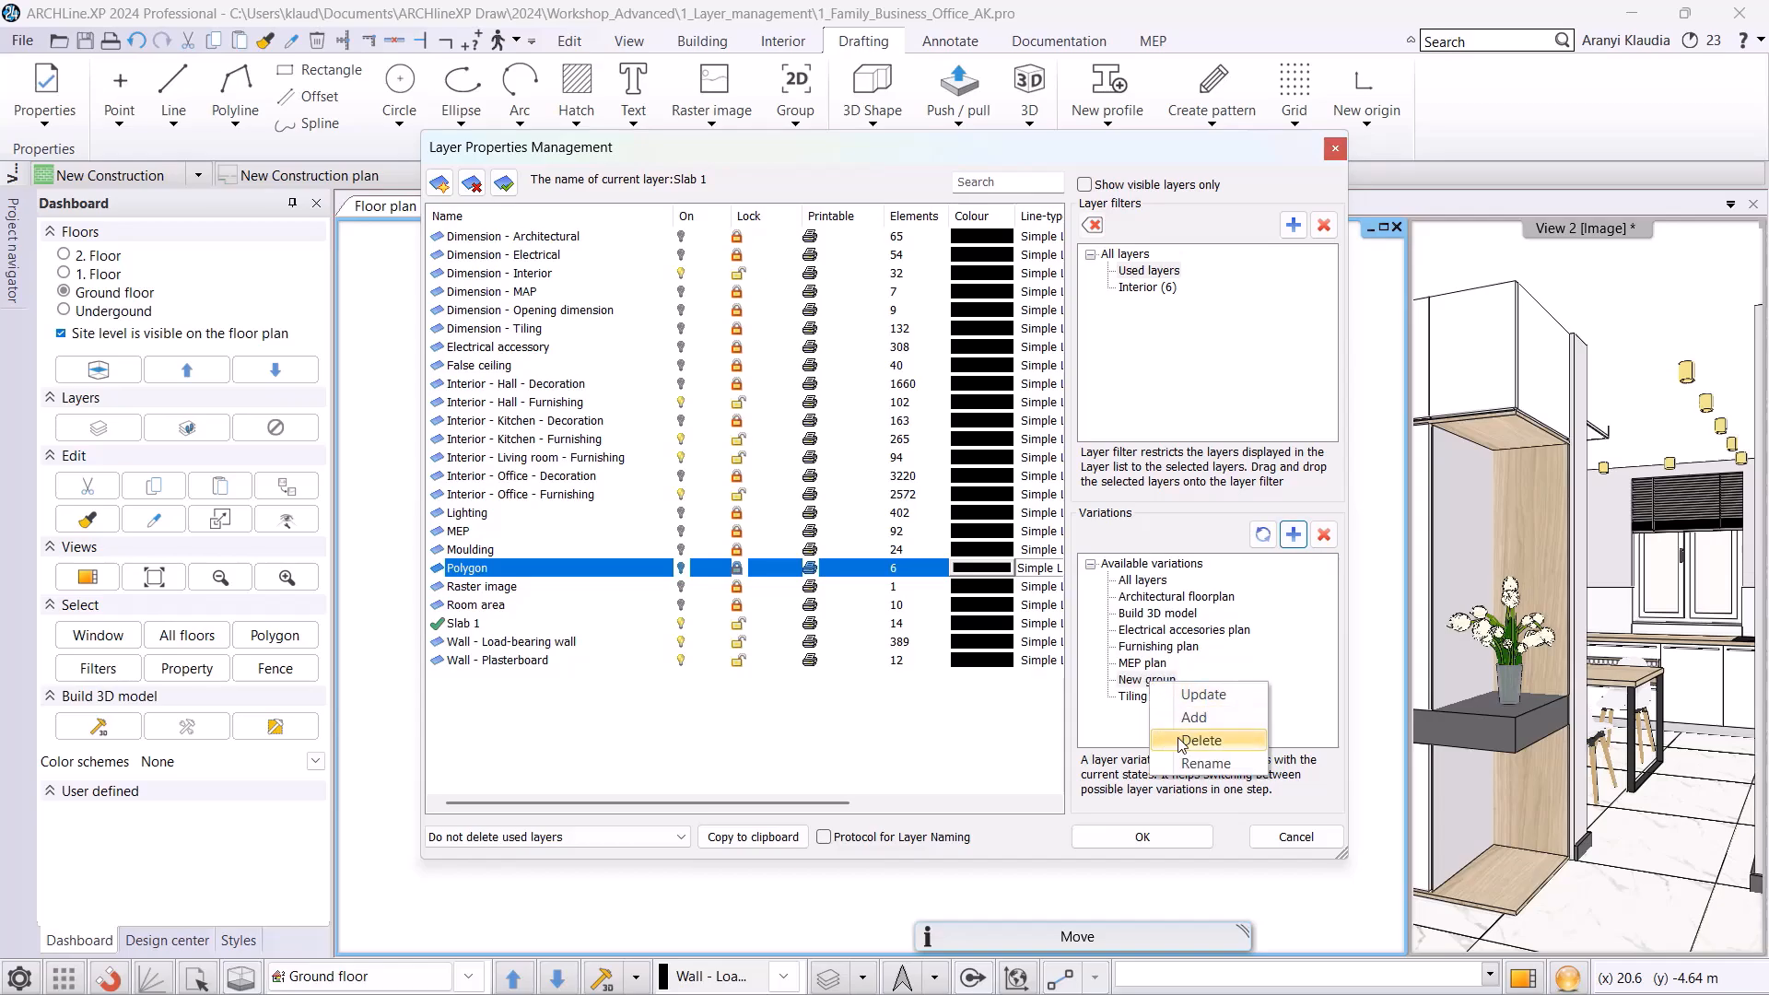
left_click(1197, 737)
type("Ceiling plan")
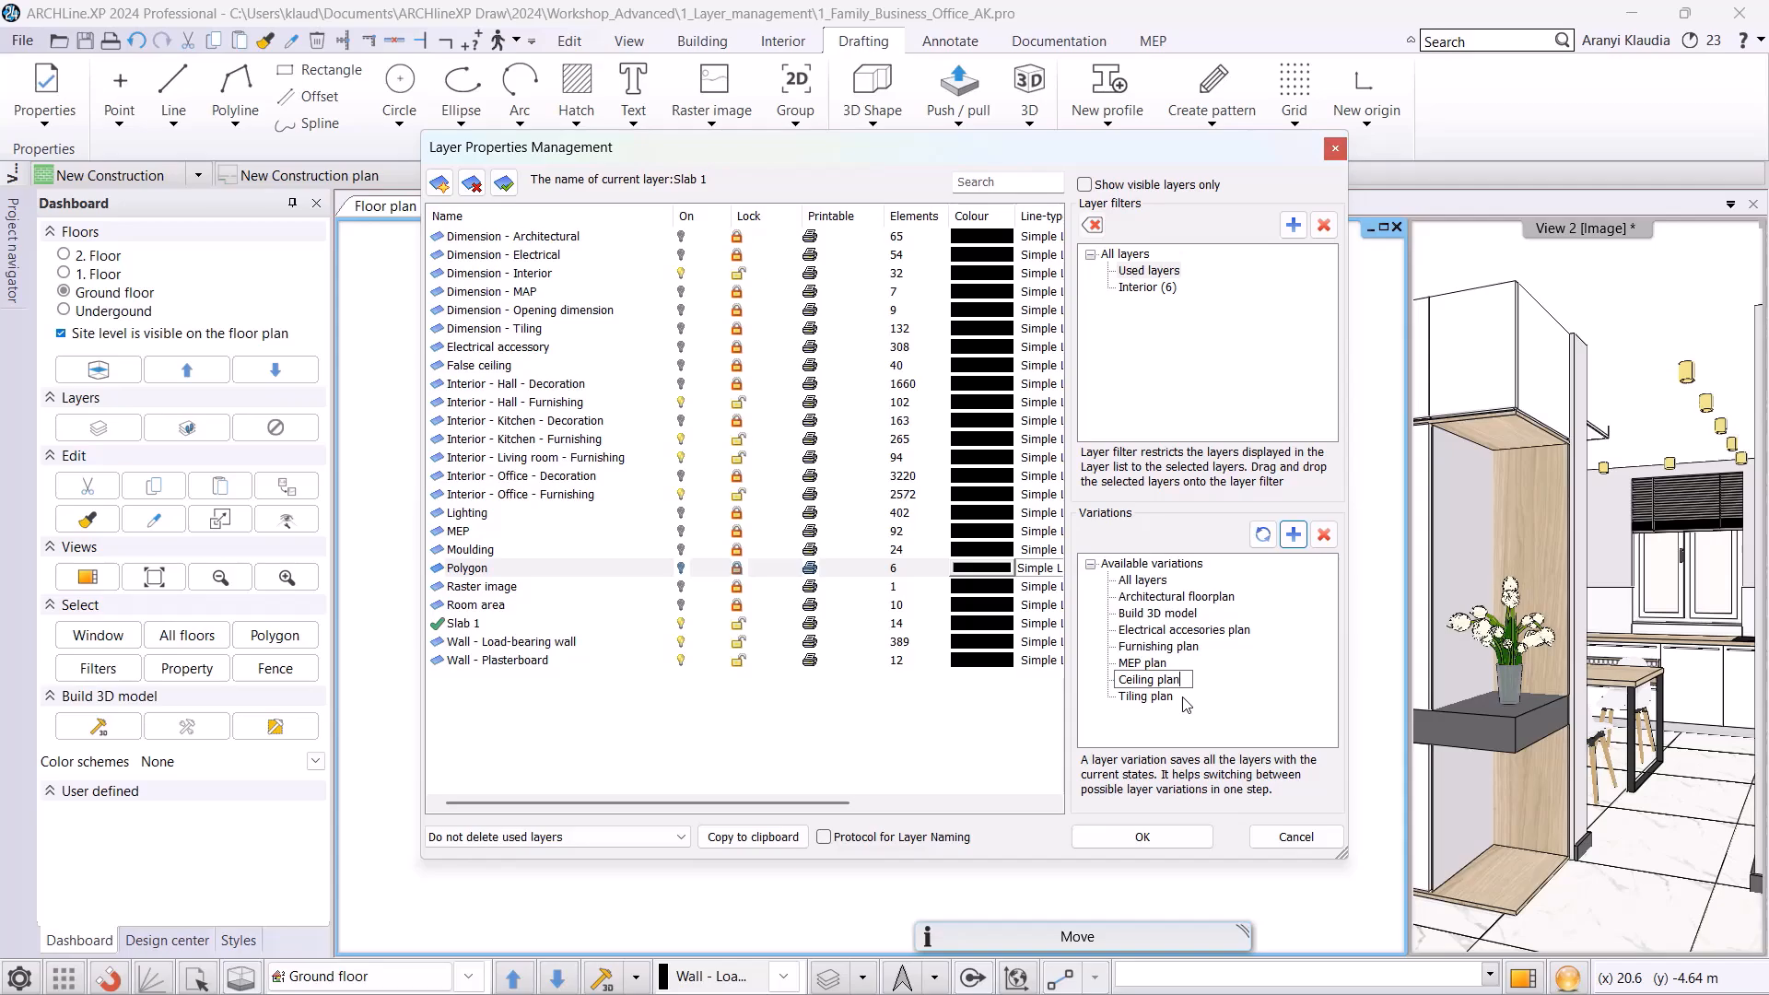
key("Return")
- In the Ceiling plan variation, turn off and lock Dimension - Interior and turn on and unlock Dimension - MAP
left_click(1167, 634)
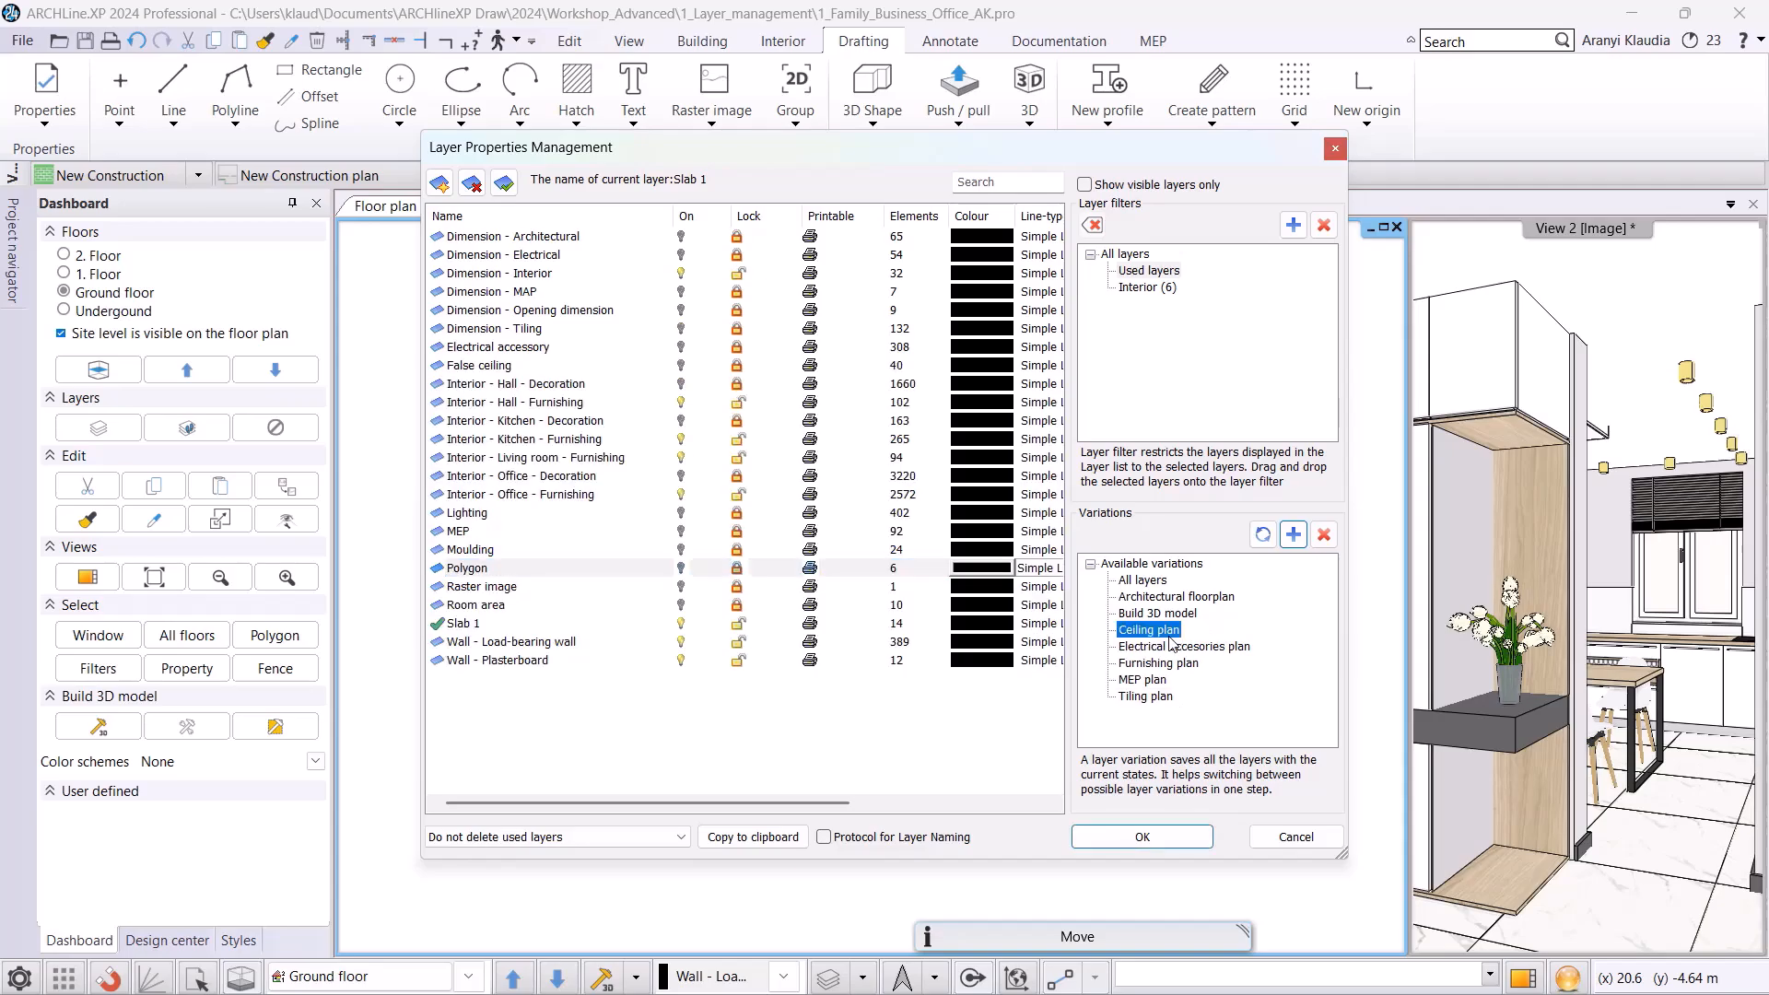
left_click(740, 275)
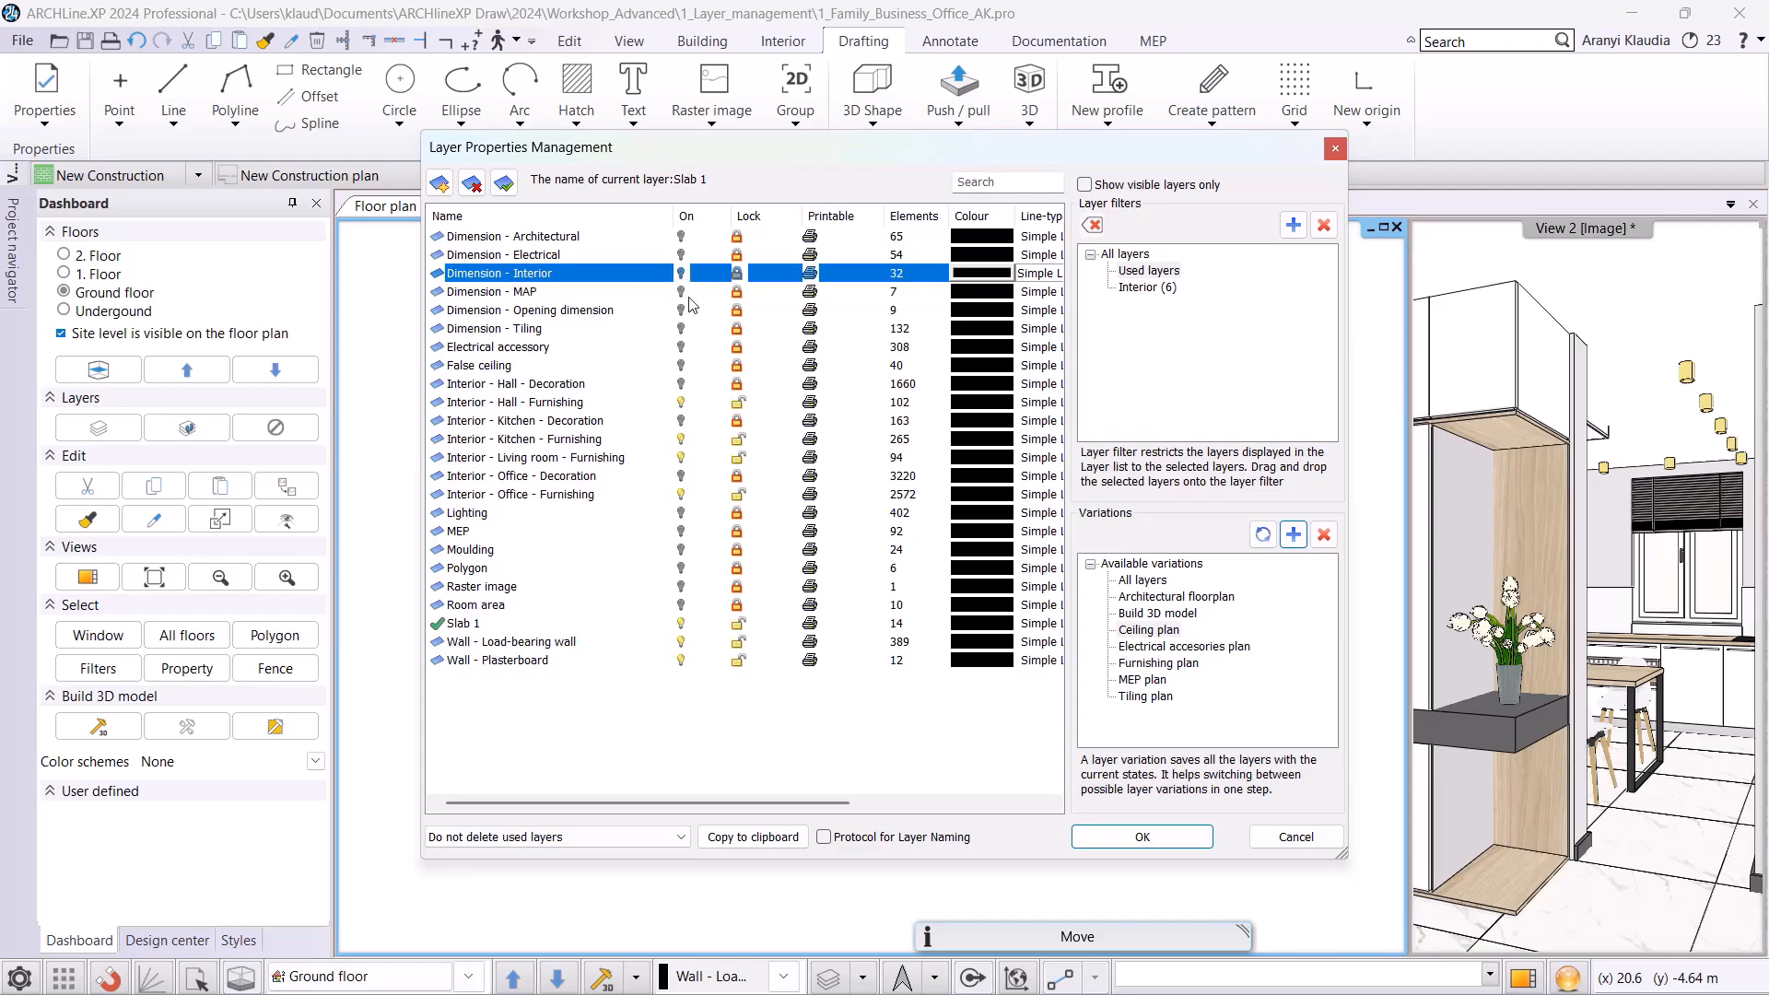
left_click(736, 292)
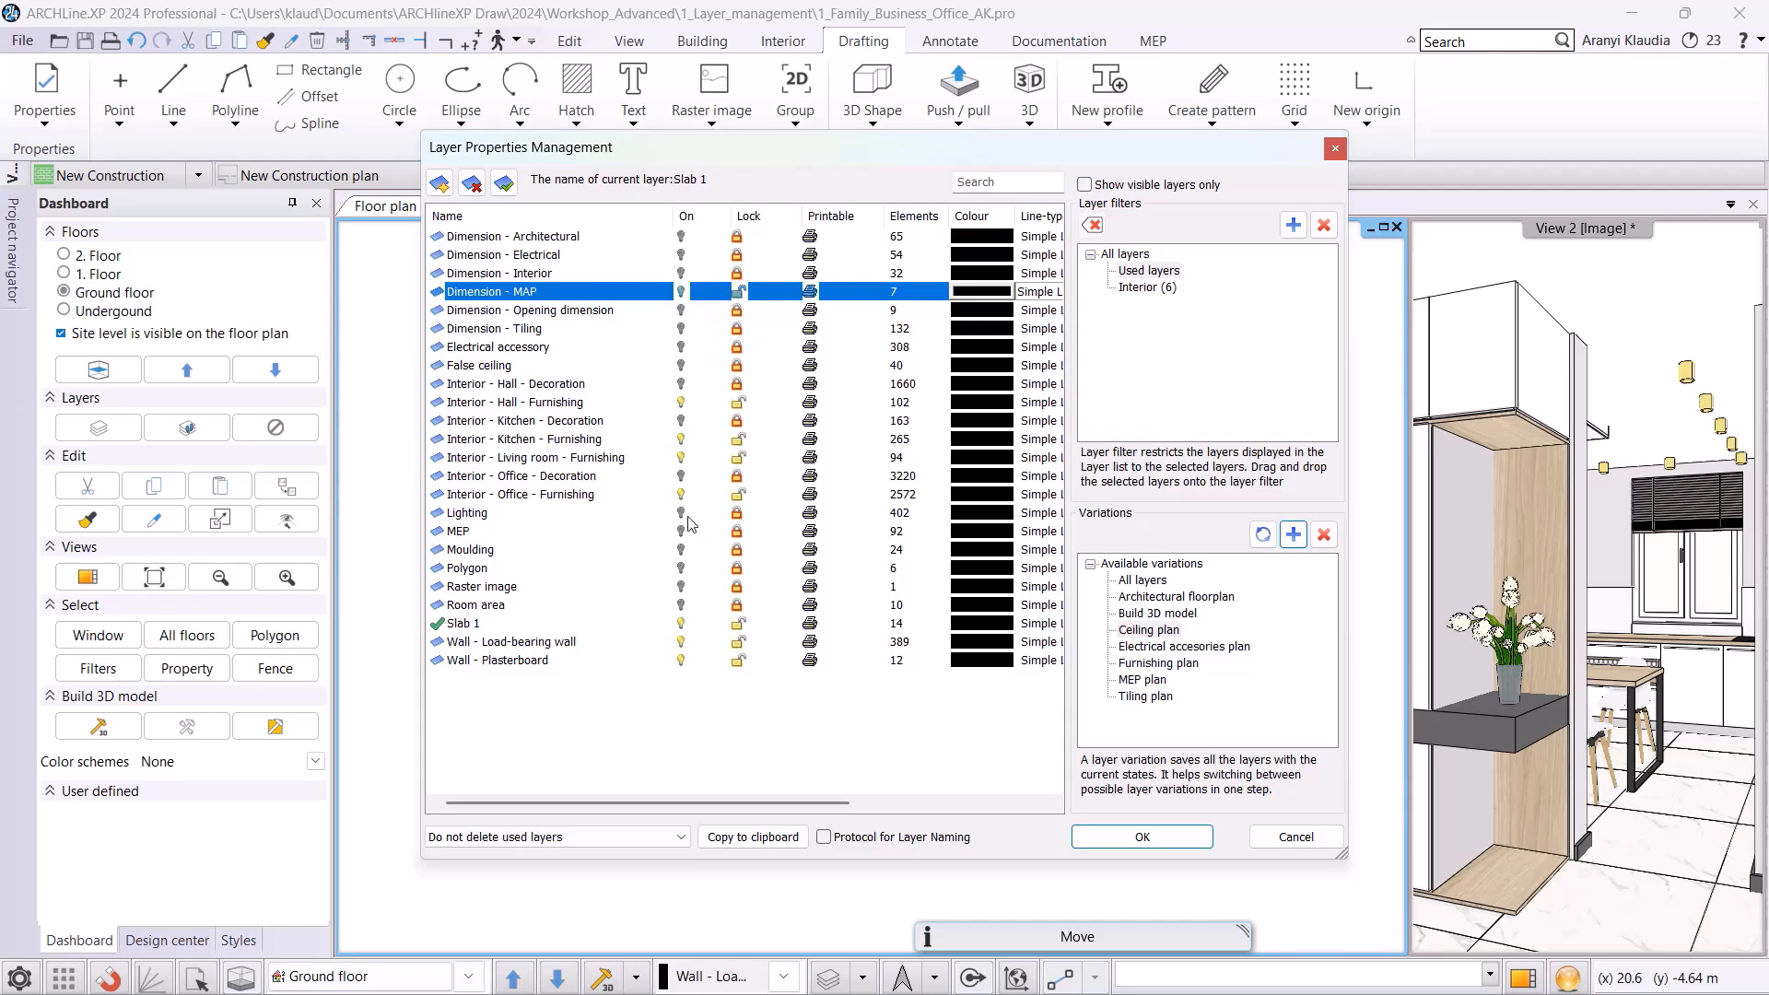
- Turn off and lock the Interior Furnishing layers of Hall, Kitchen, Living room and Office together
left_click(565, 406)
left_click(564, 439, "ctrl")
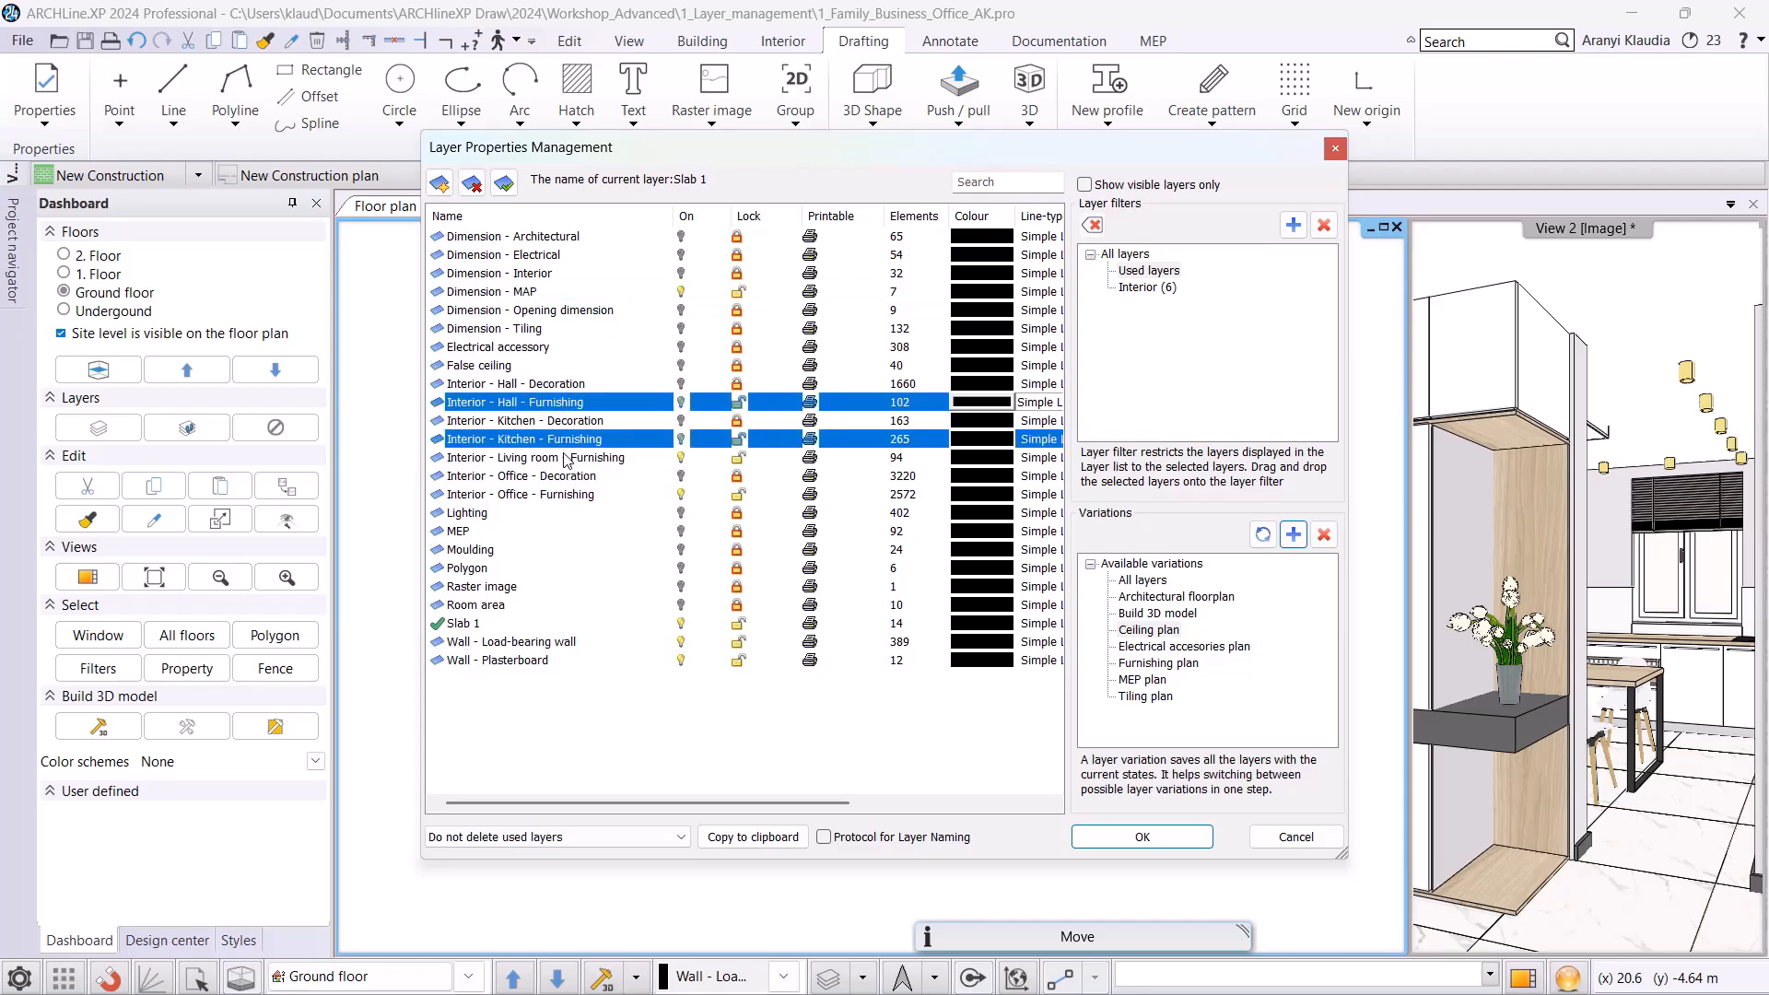
left_click(564, 458, "ctrl")
left_click(564, 495, "ctrl")
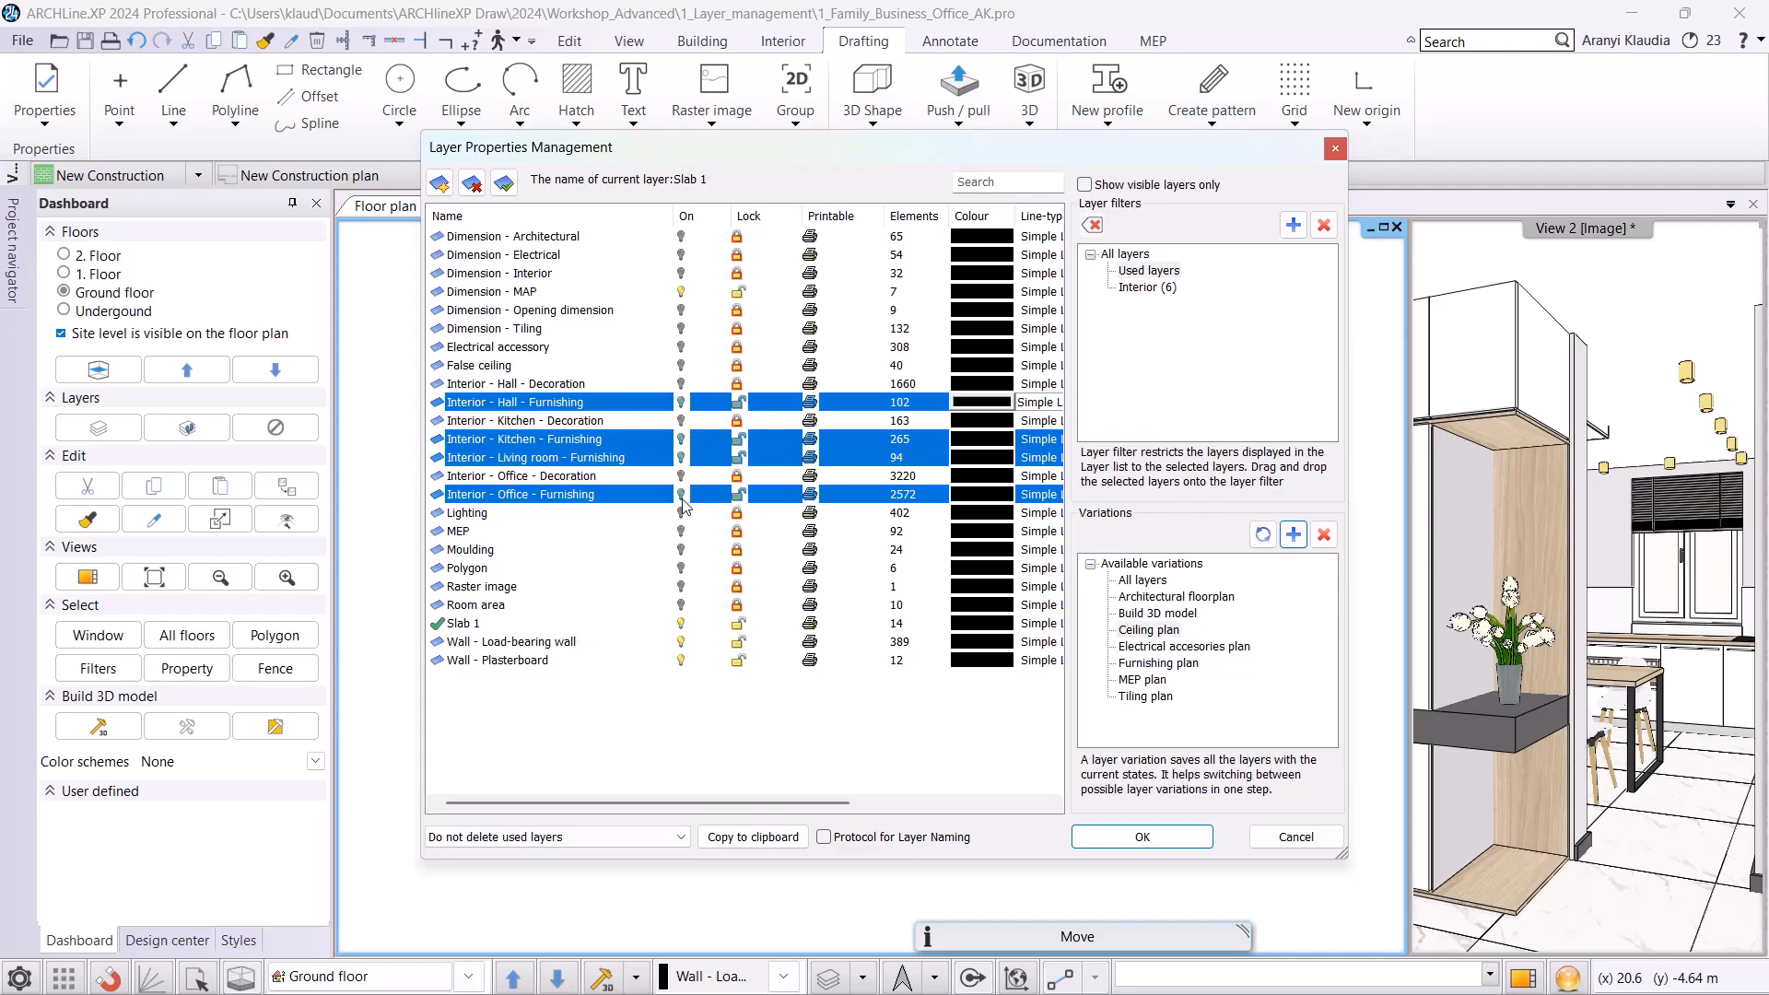
left_click(682, 494)
- Turn on and unlock the False ceiling, Polygon and Lighting layers, and update the Ceiling plan variation
left_click(685, 366)
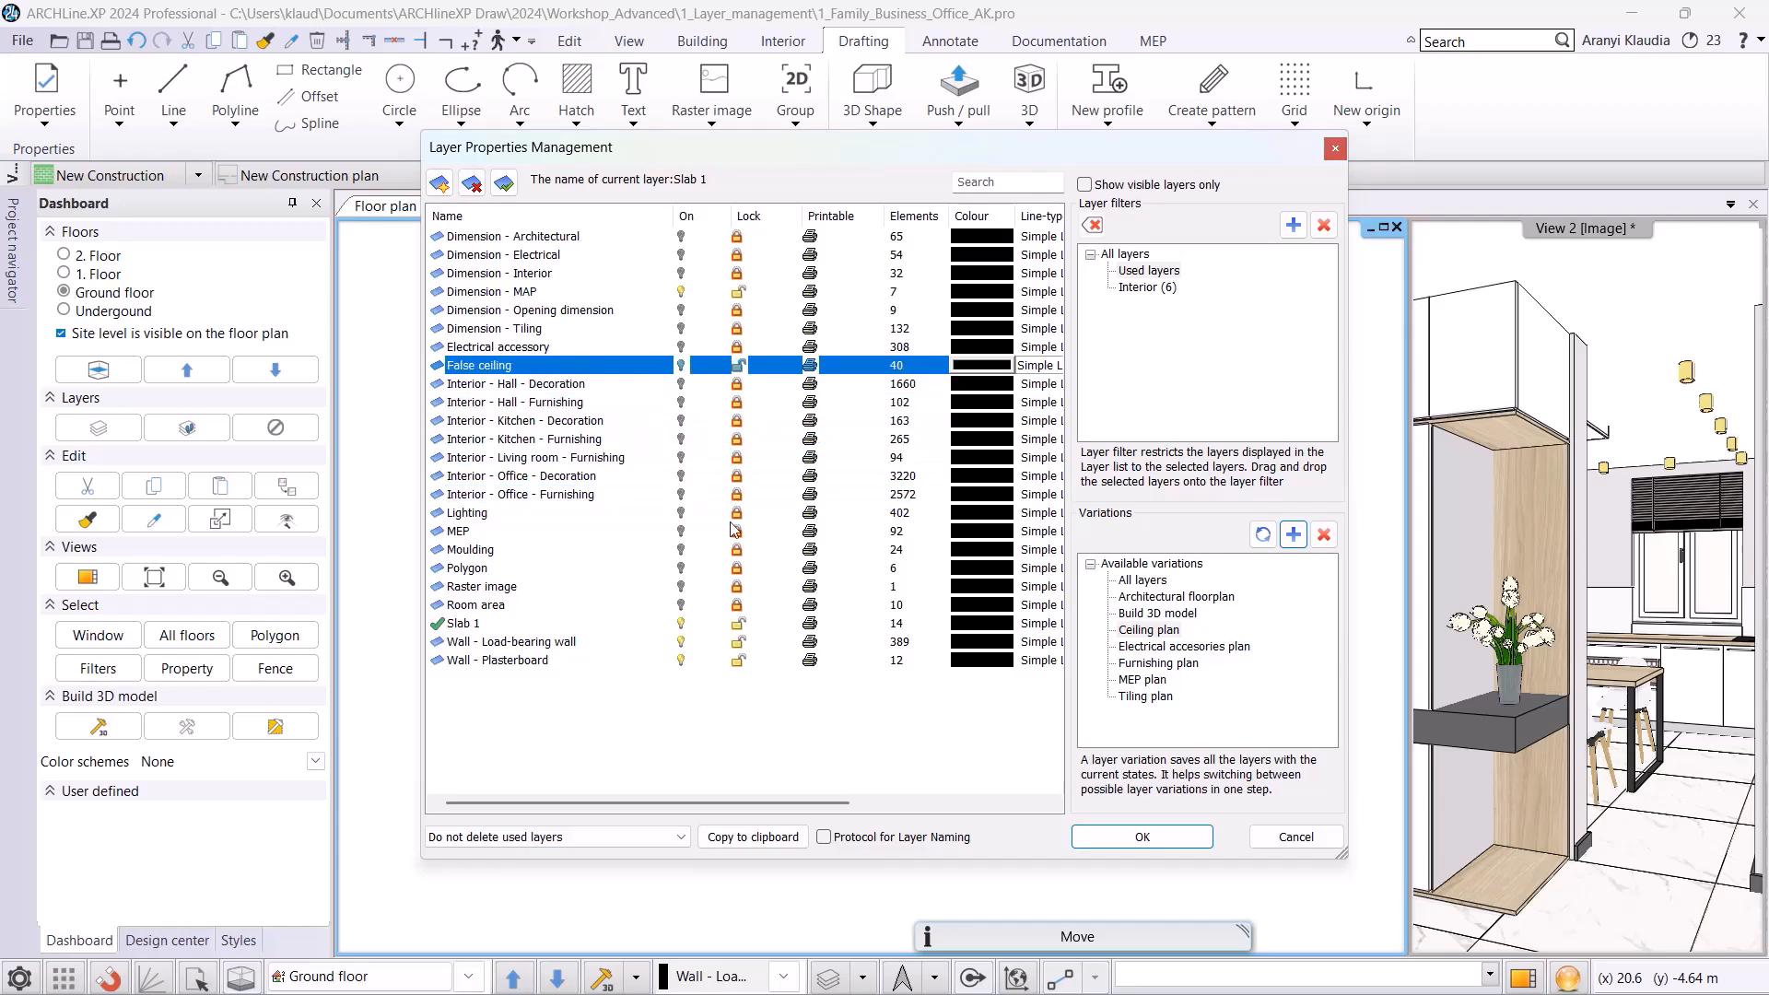
left_click(688, 569)
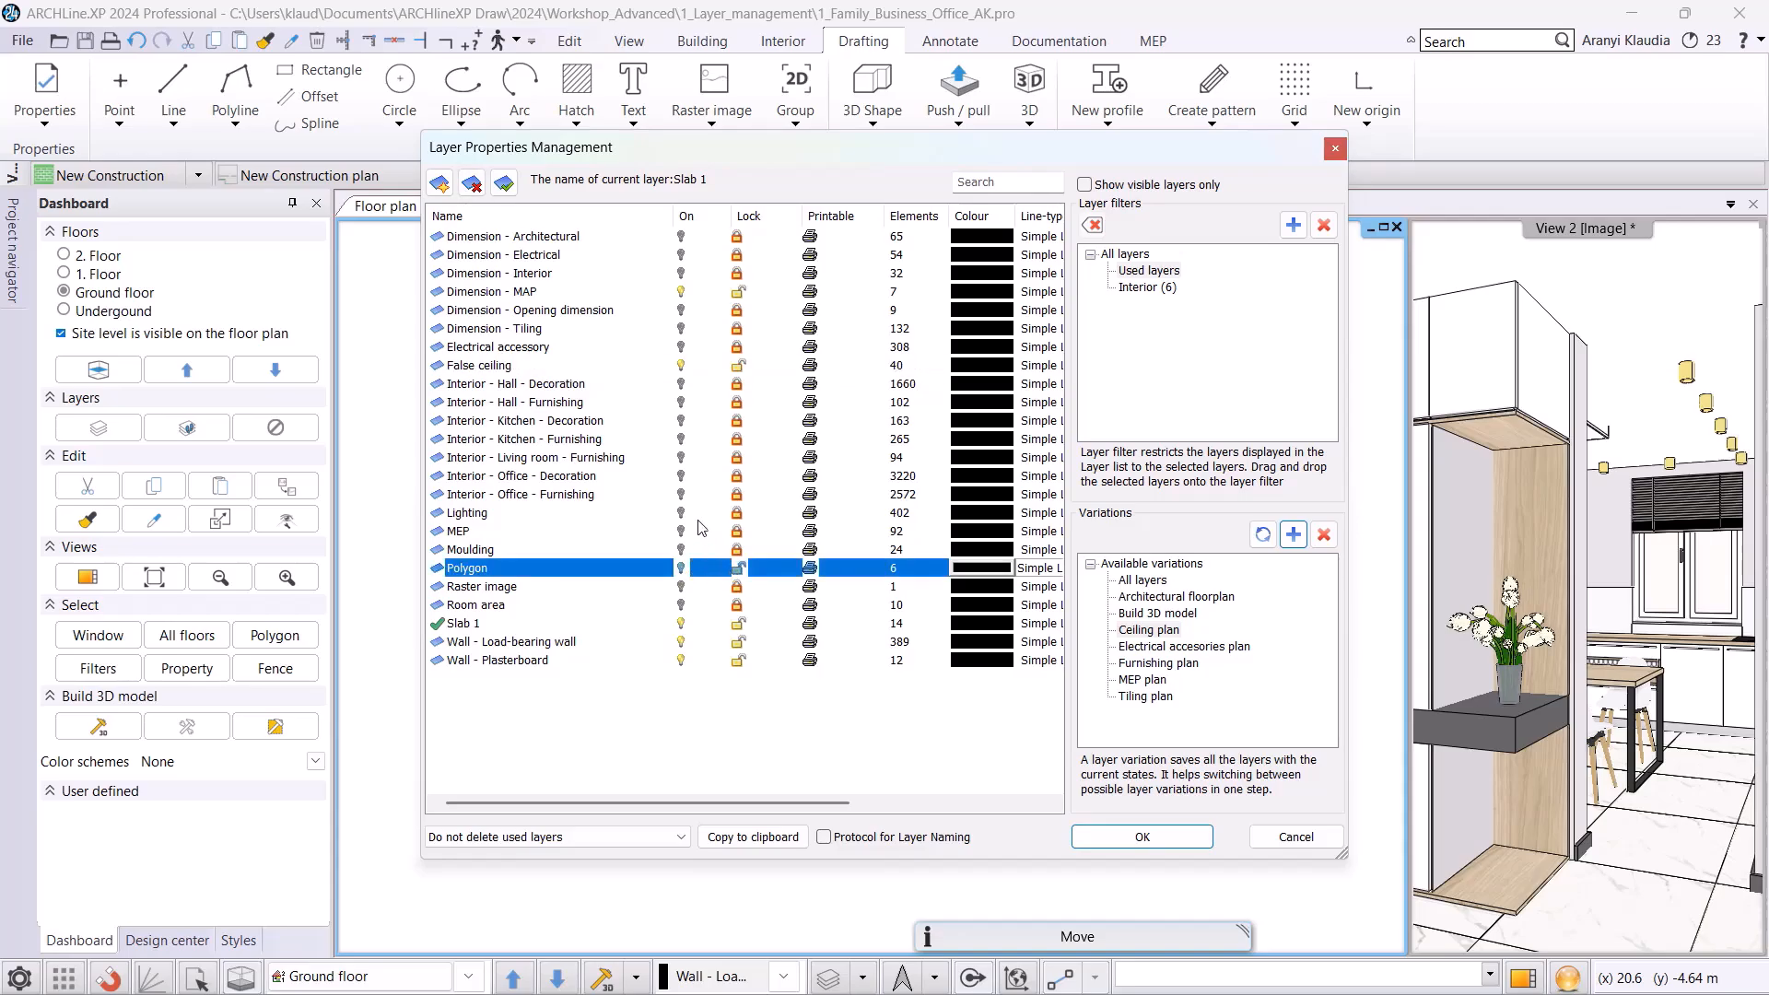
left_click(738, 513)
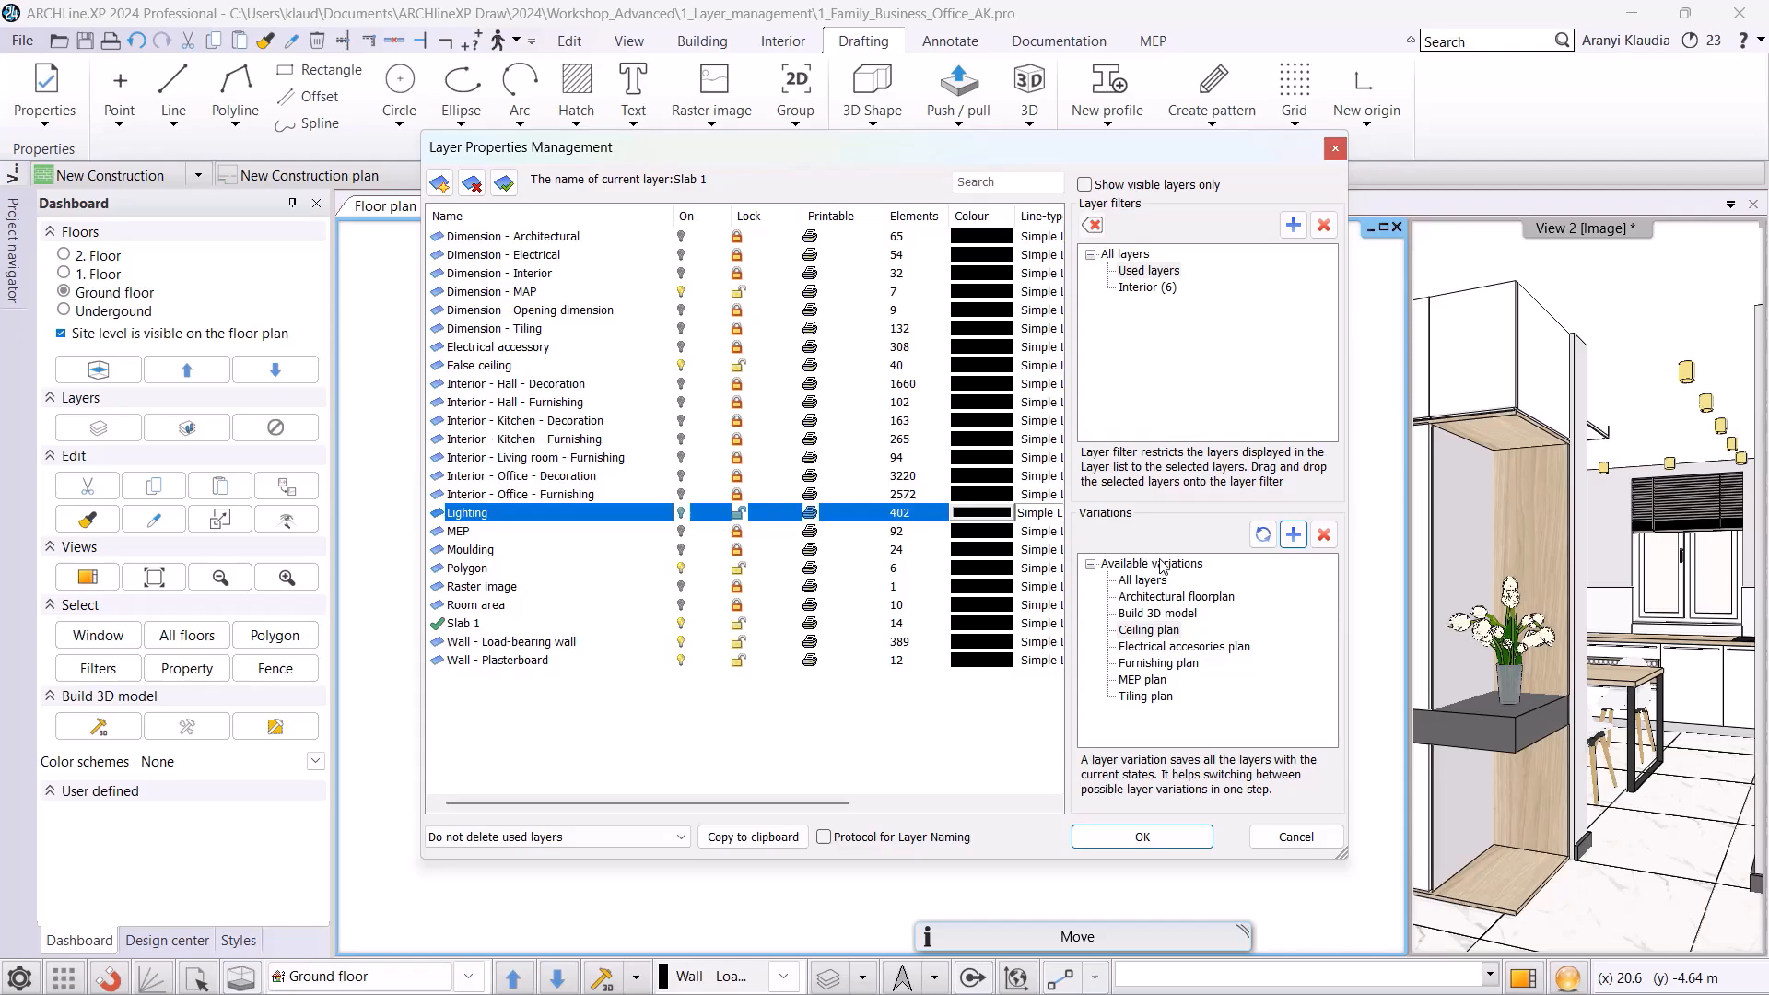
left_click(1263, 537)
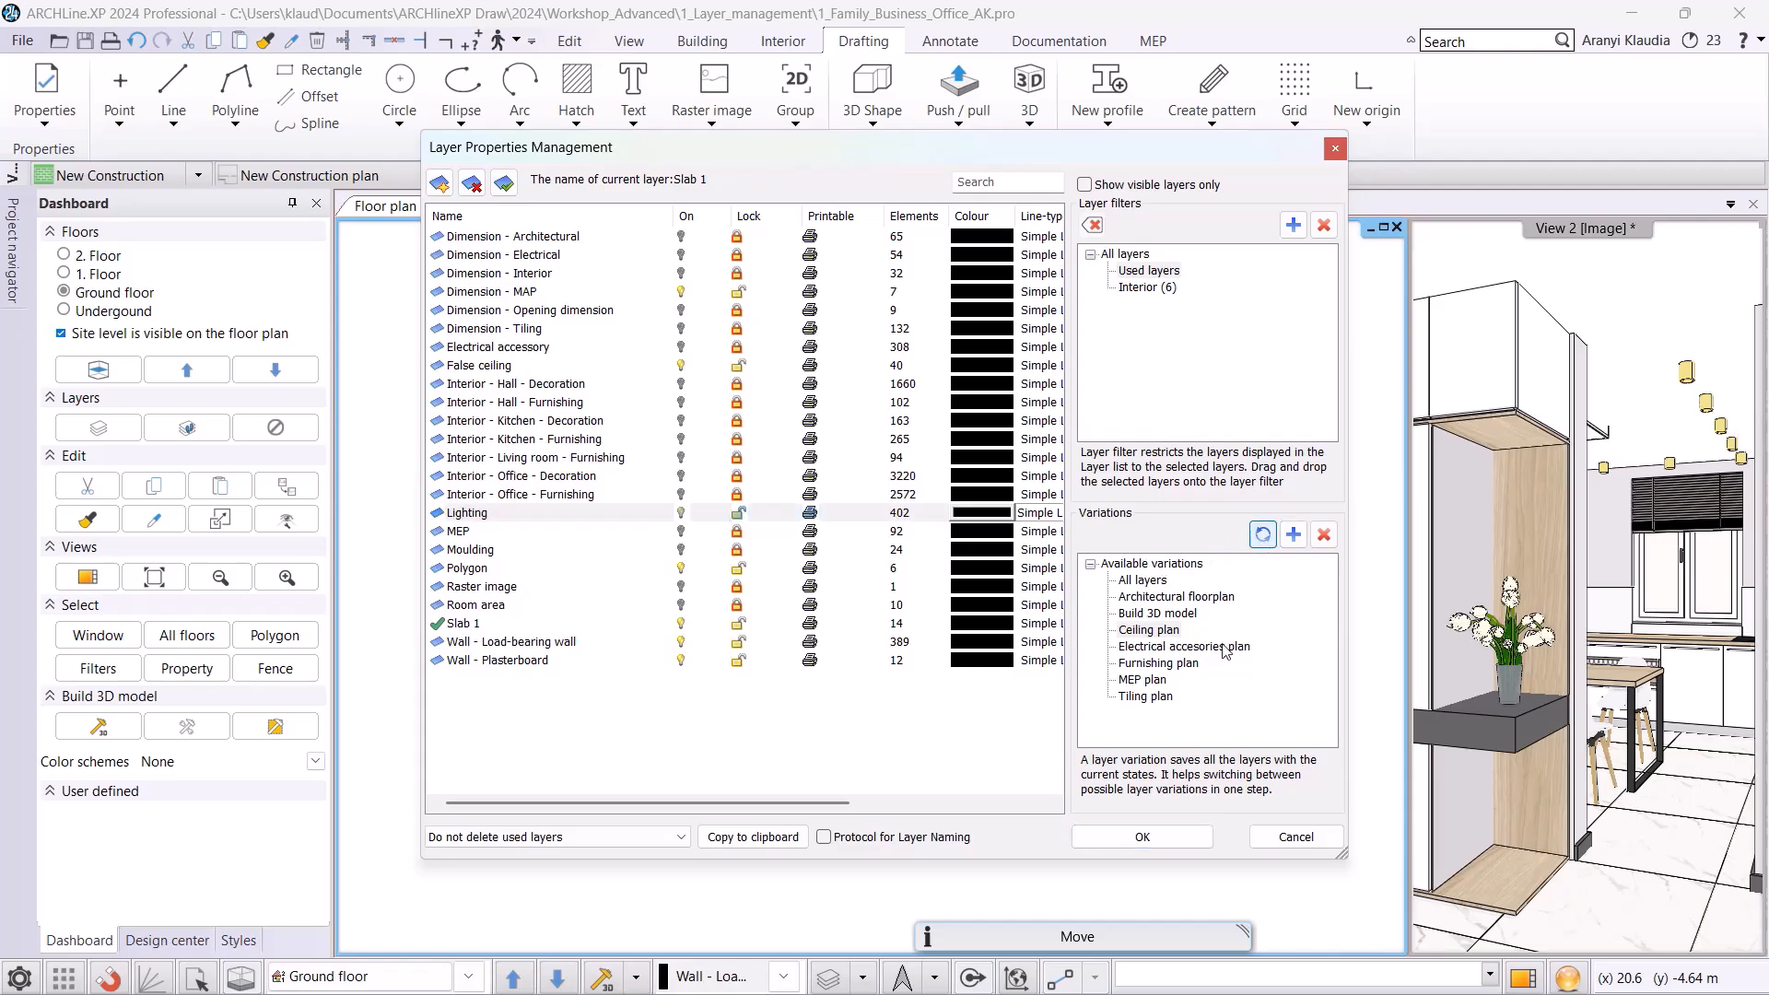
left_click(1137, 838)
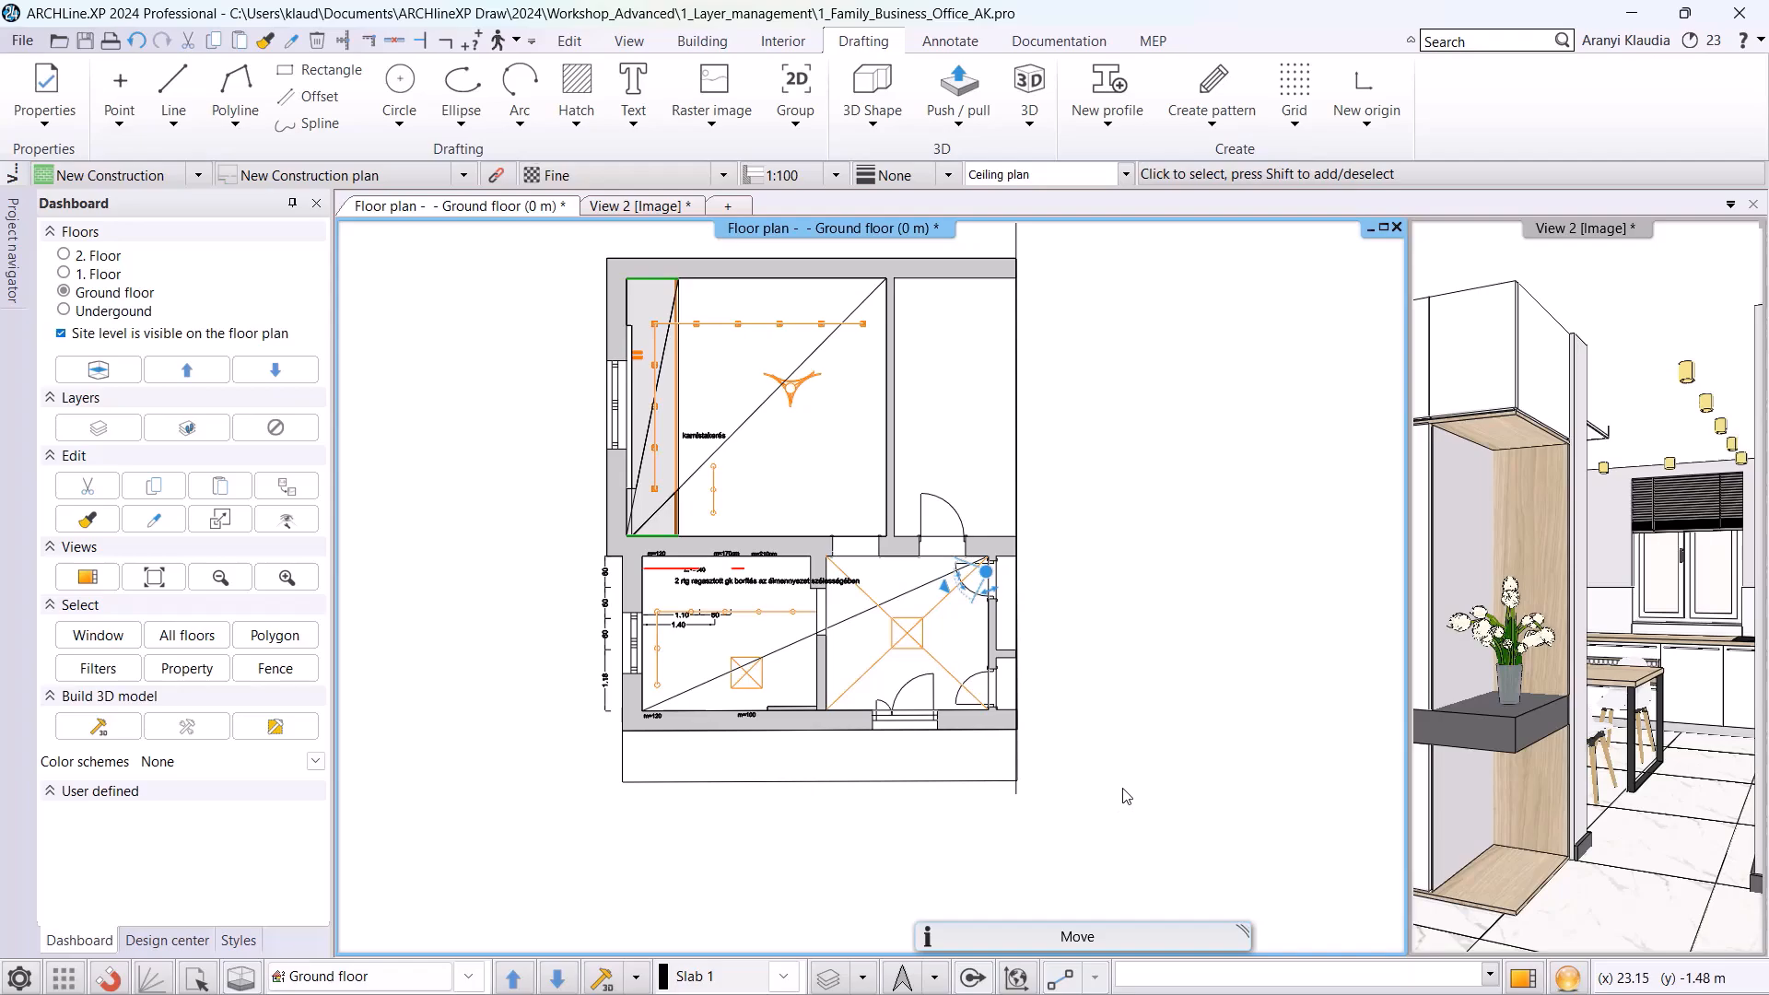
middle_click_drag(1121, 789, 1078, 887)
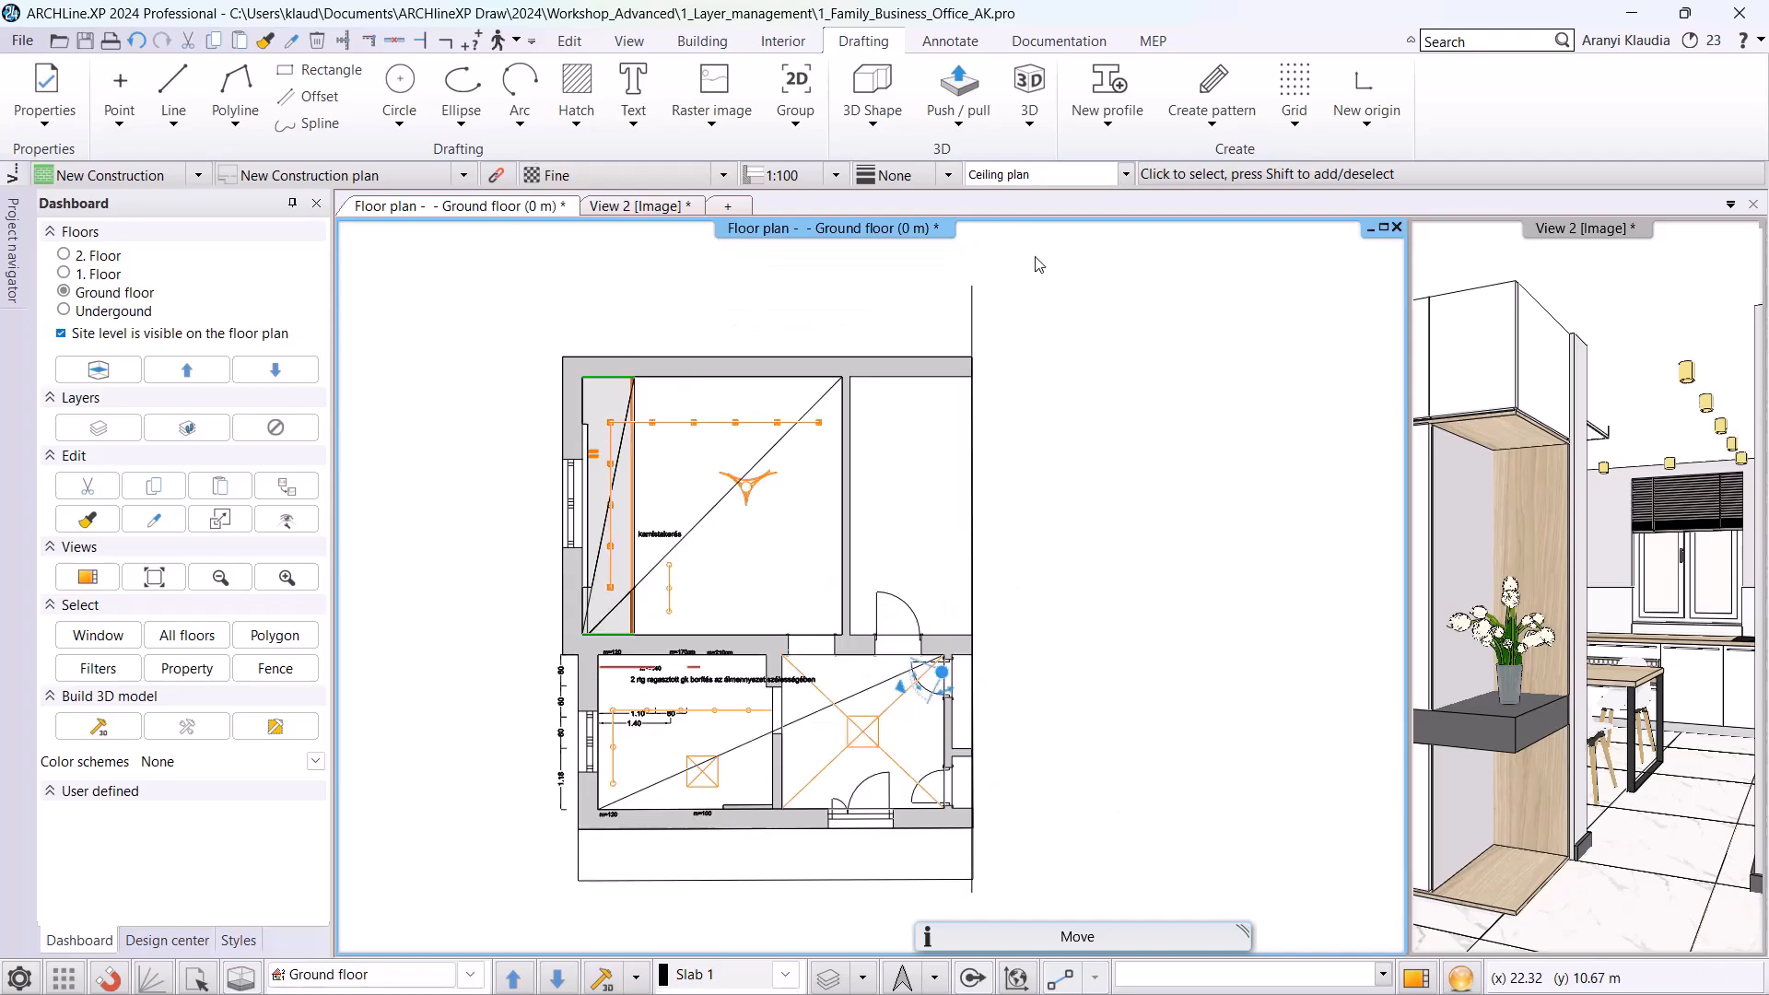
- Switch the ground floor plan to the Furnishing plan layer variation and focus on the kitchen
left_click(1132, 177)
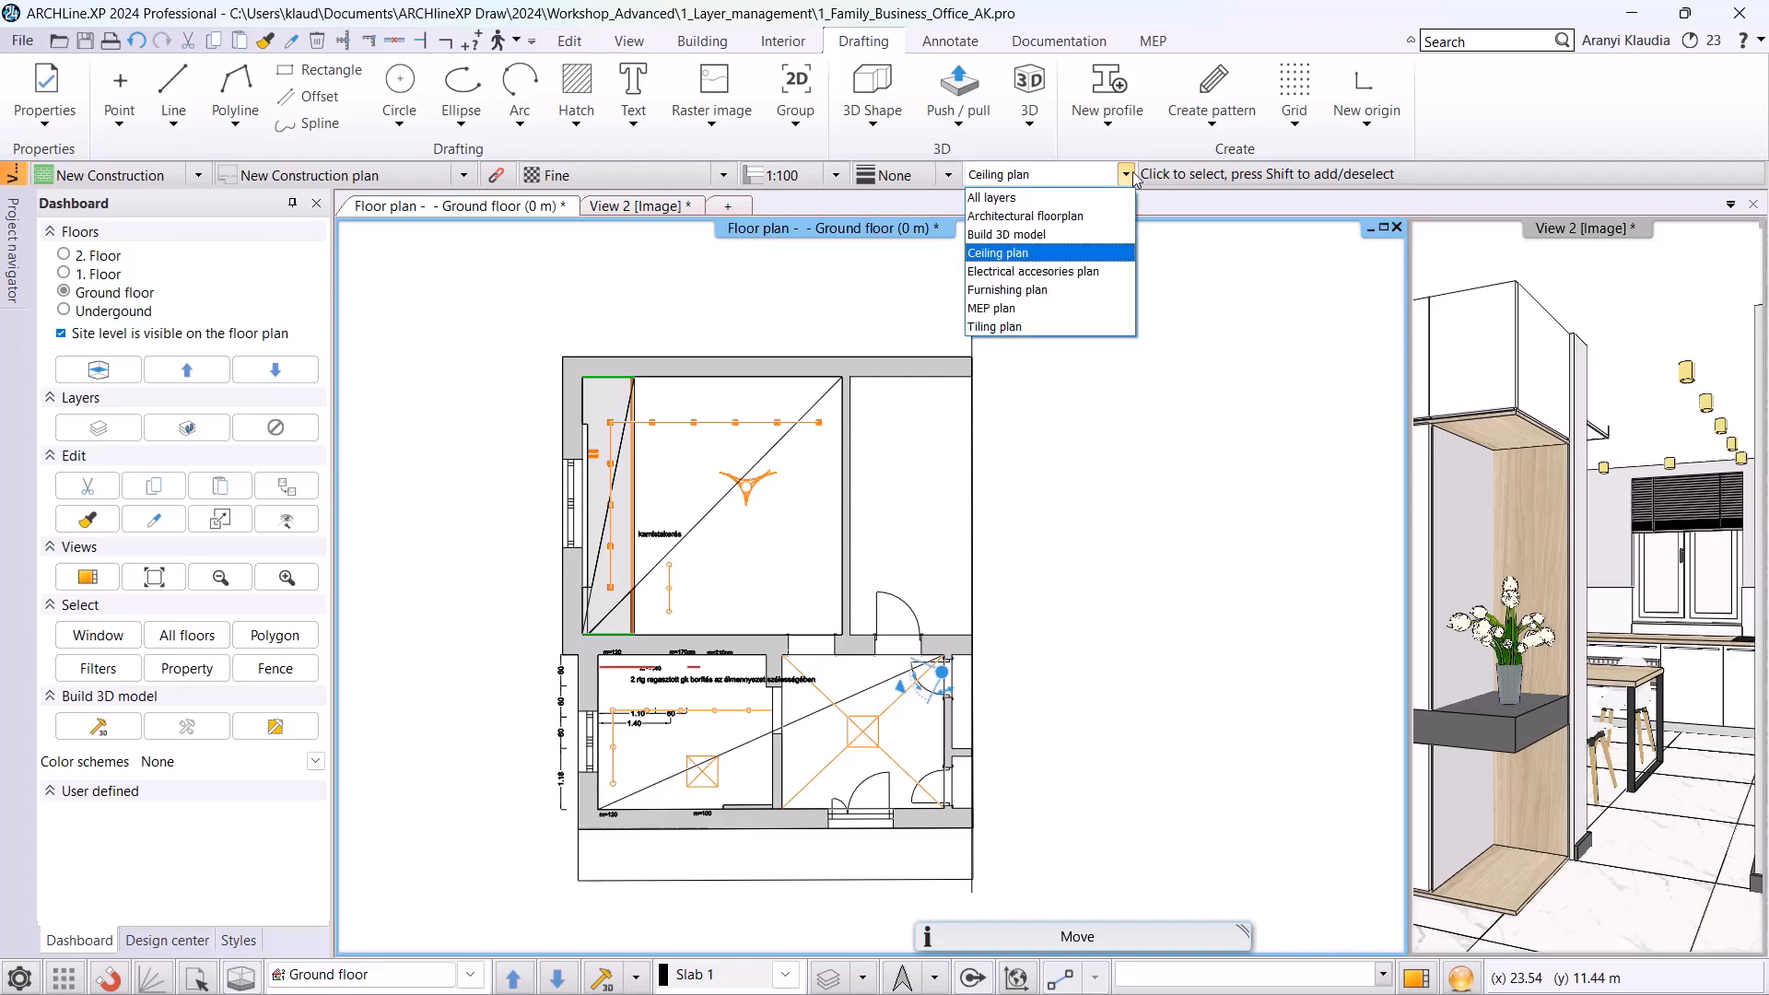
left_click(1045, 291)
scroll(656, 804, "up", 5)
middle_click_drag(681, 850, 692, 812)
- Show the Kitchen 4 perspective in the 3D view
left_click(1501, 636)
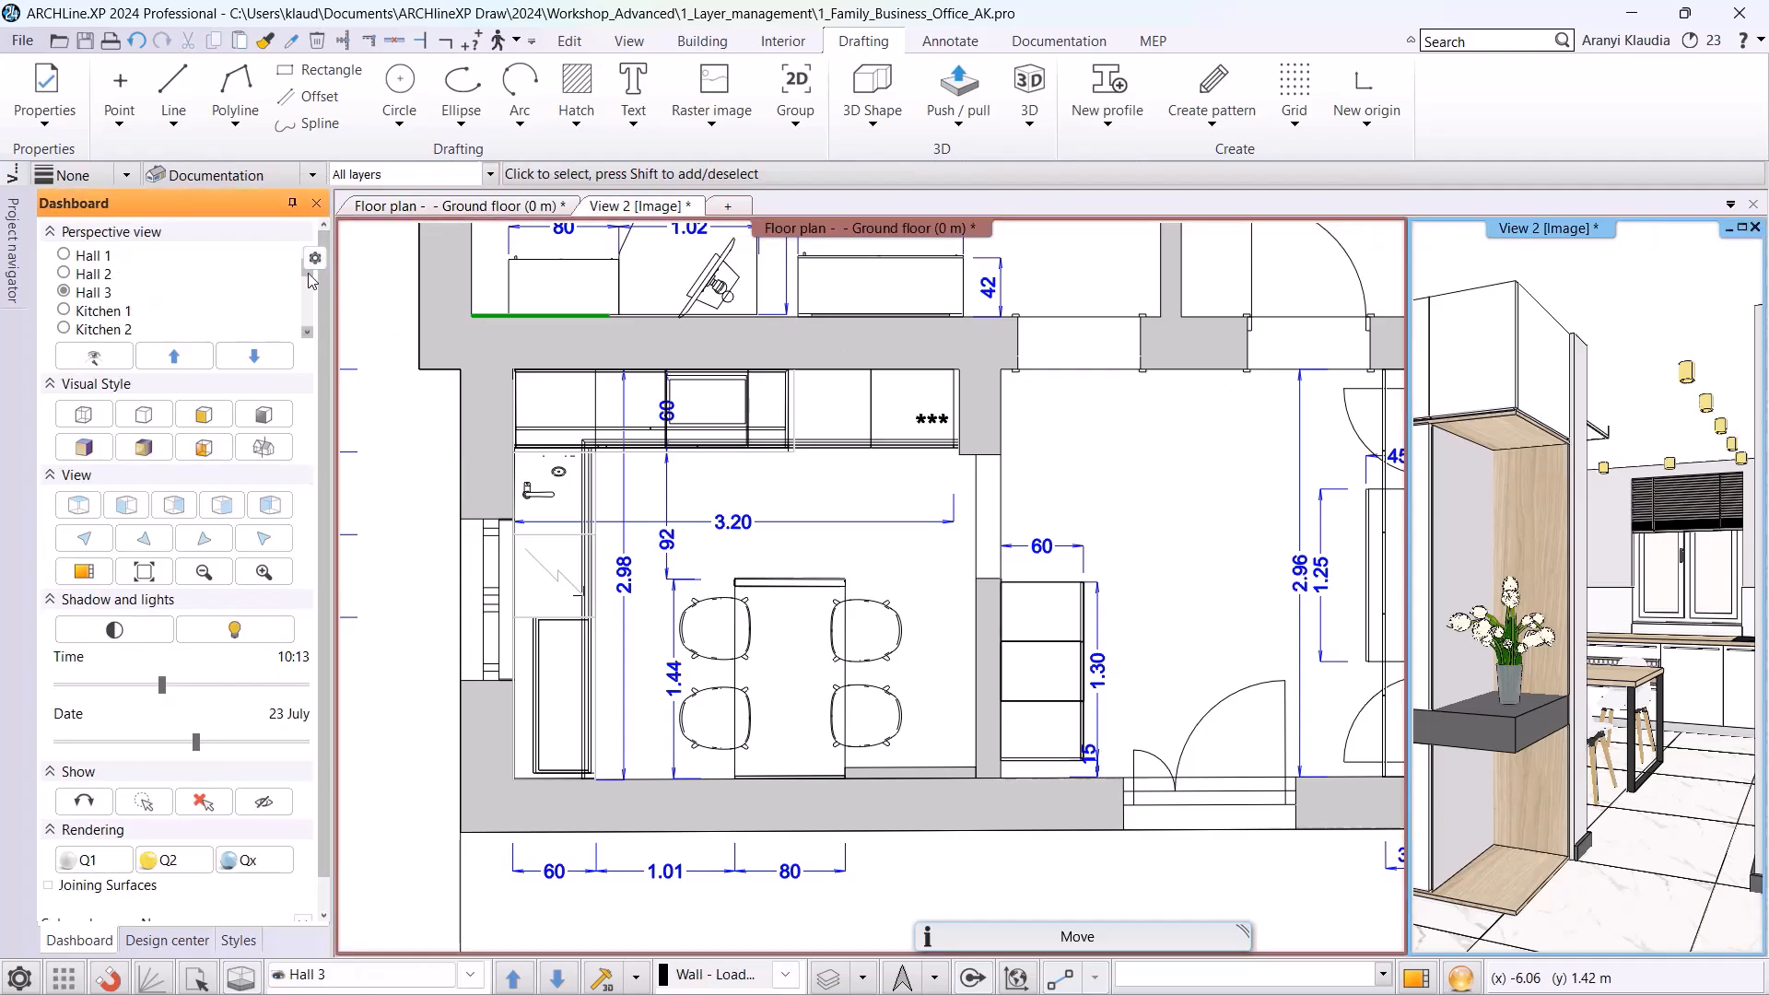
scroll(311, 281, "down", 2)
left_click(108, 318)
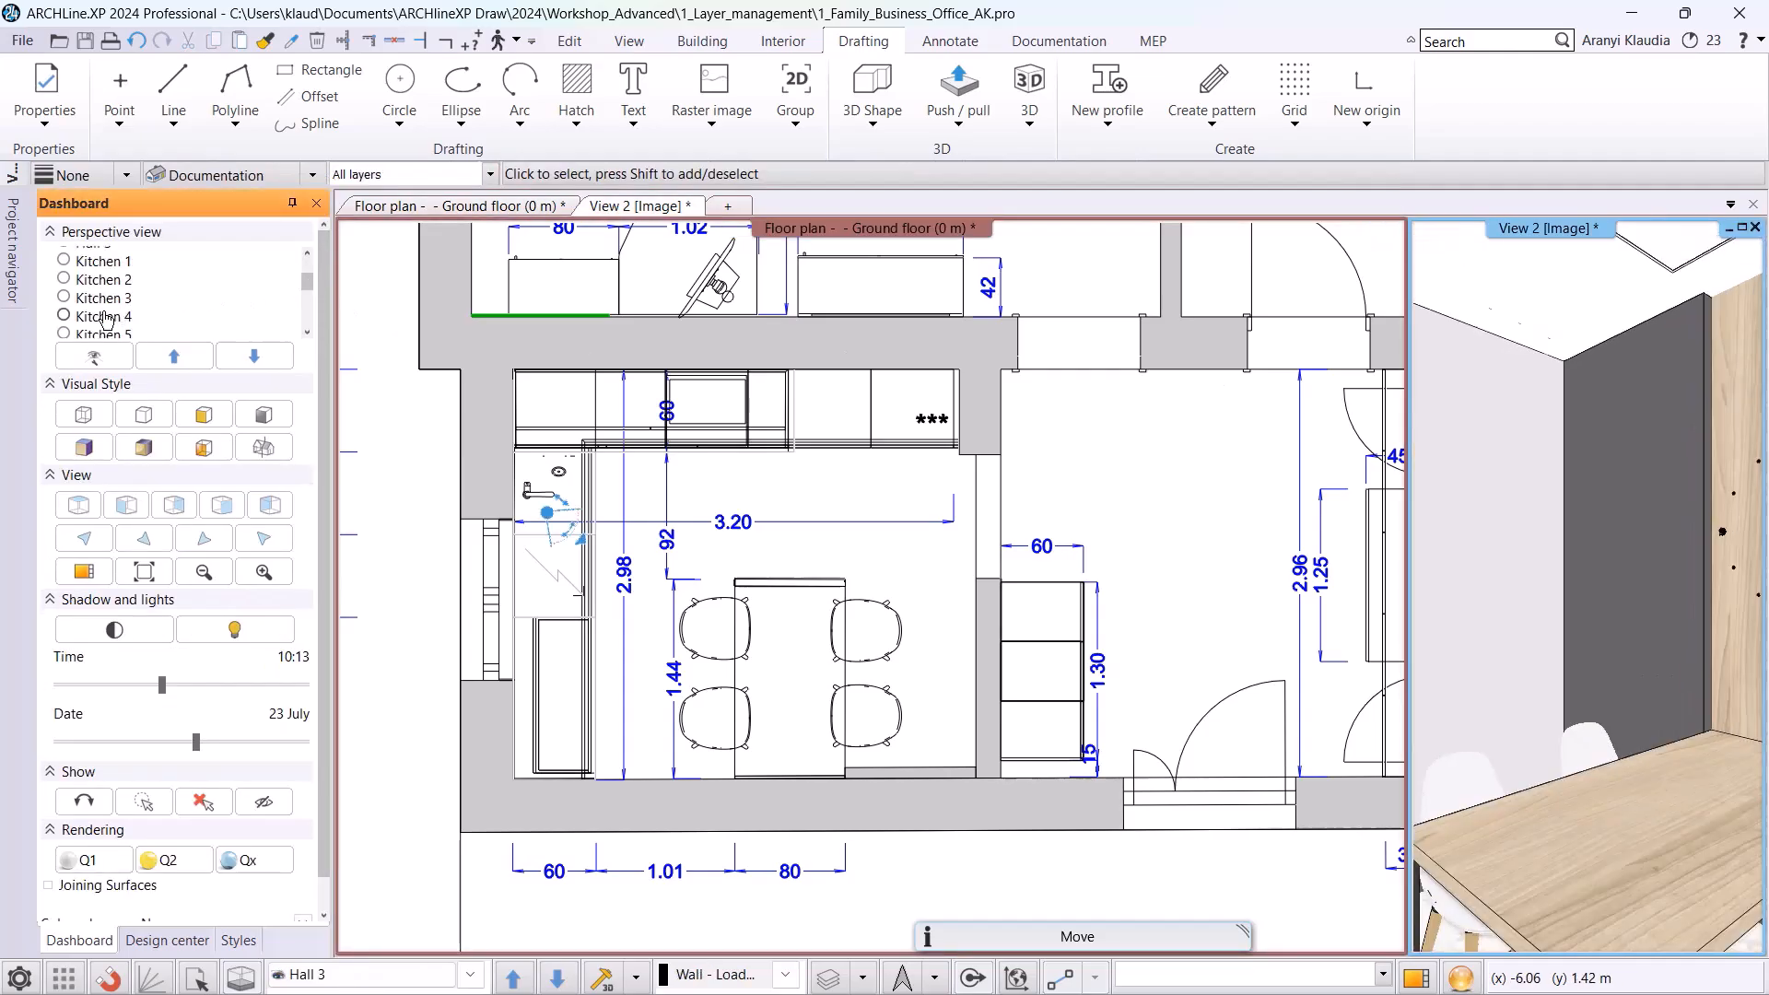
left_click(108, 317)
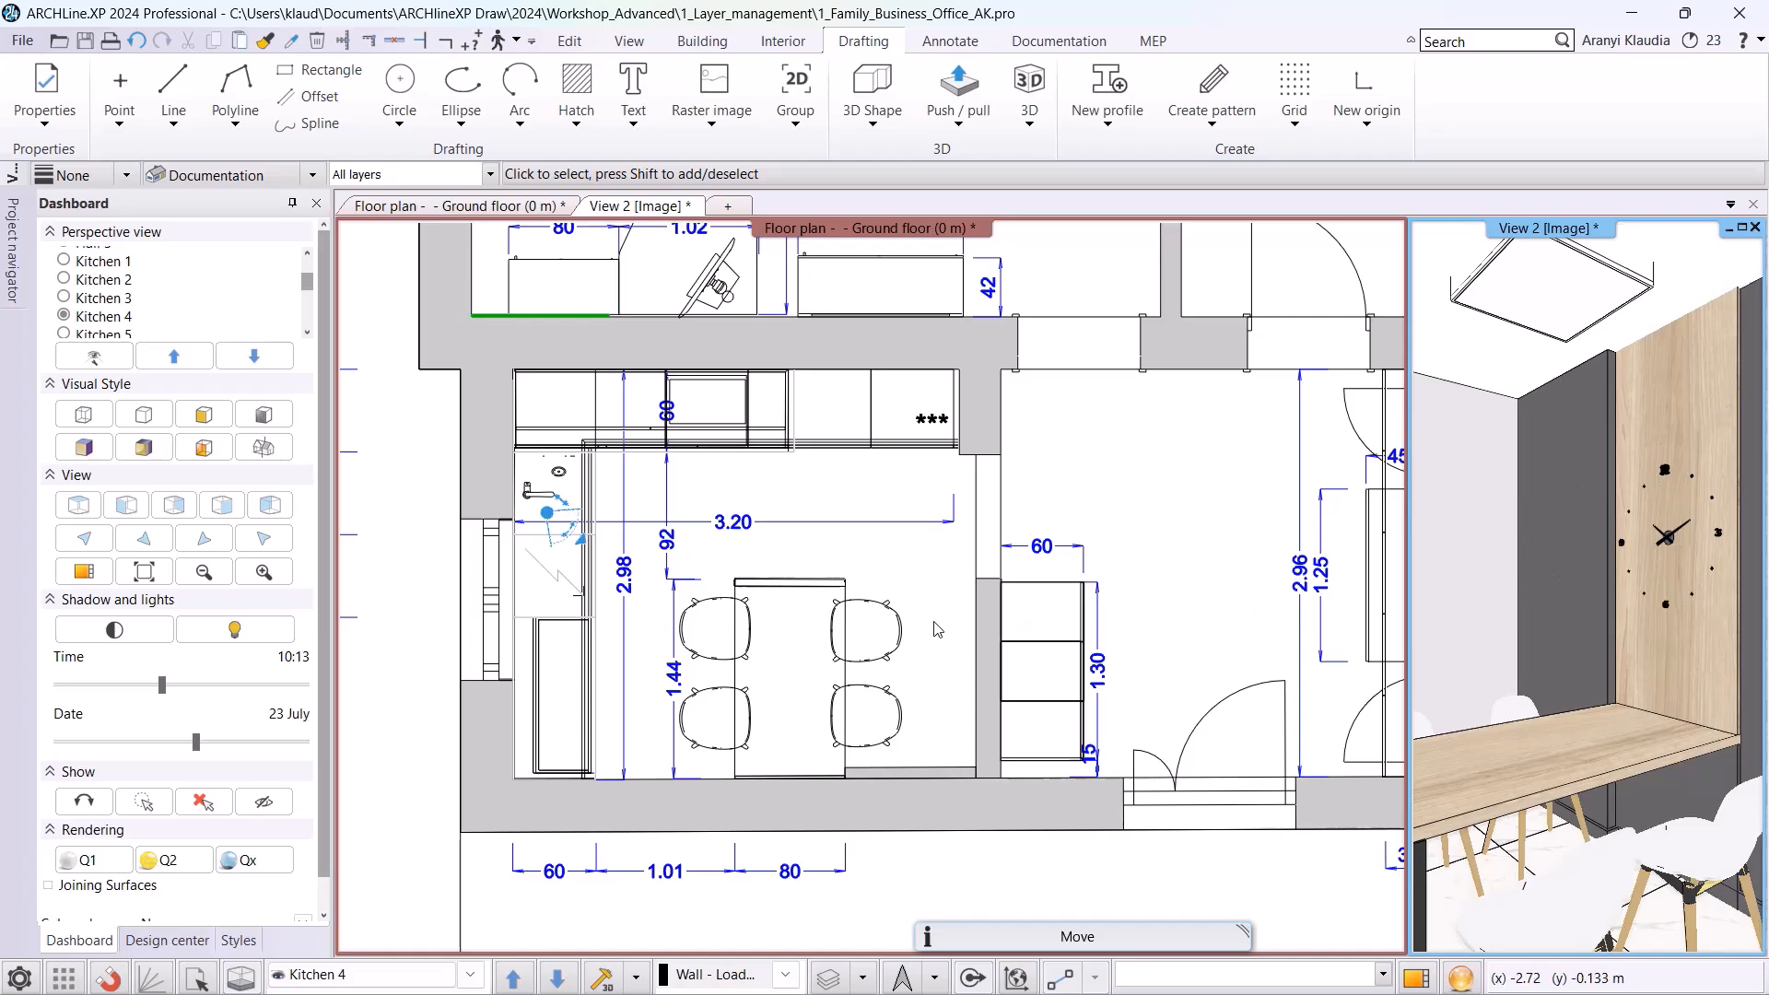
- In the Layer Manager, list all layers and create a new layer named Interior - Diningroom - Furnishing 1
left_click(882, 585)
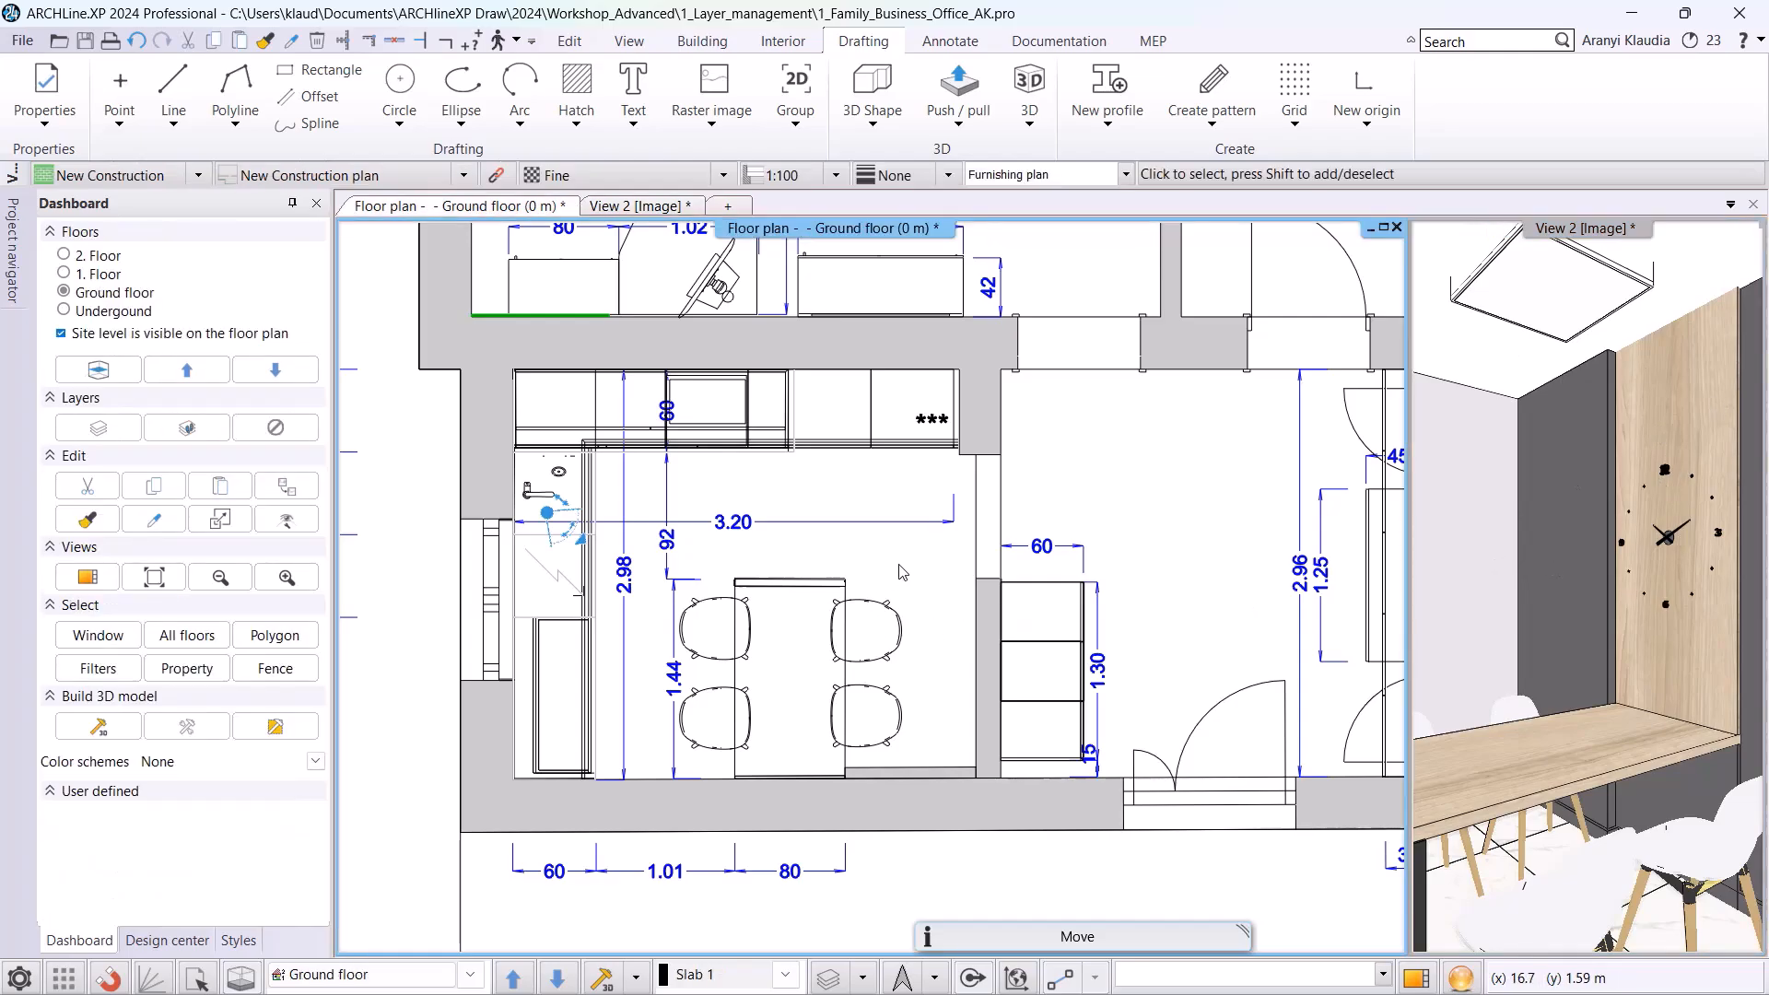
left_click(872, 984)
left_click(852, 805)
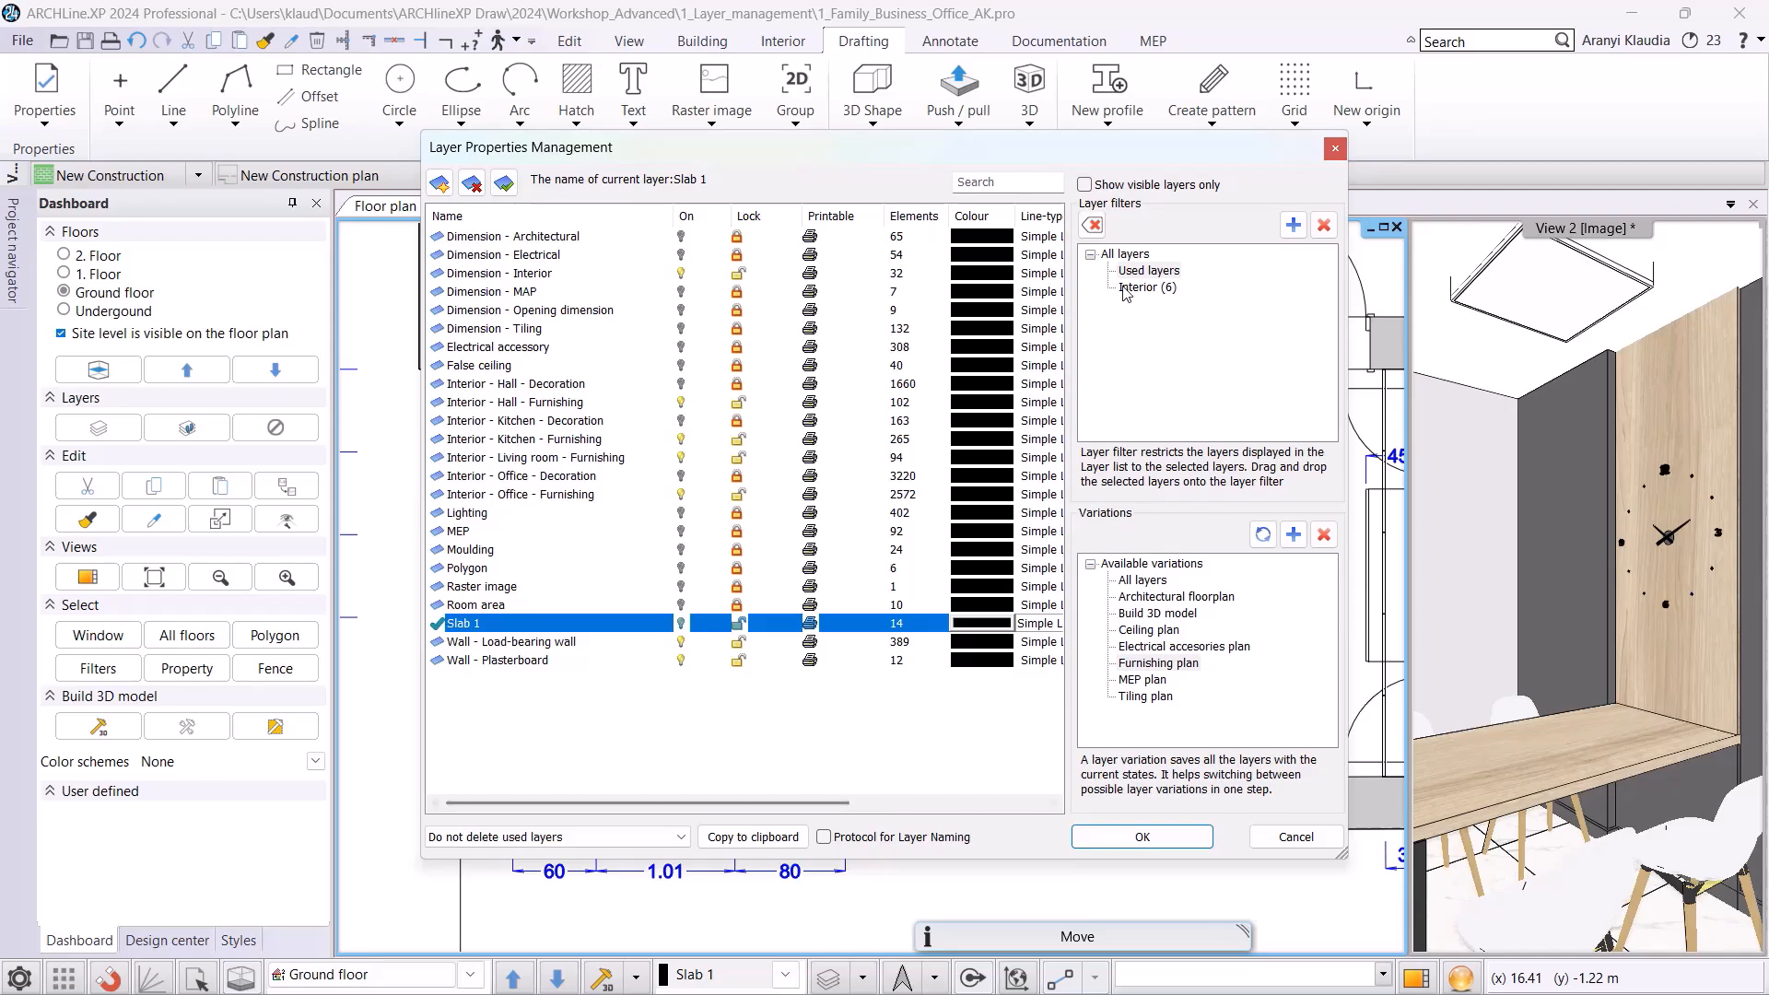
left_click(1125, 253)
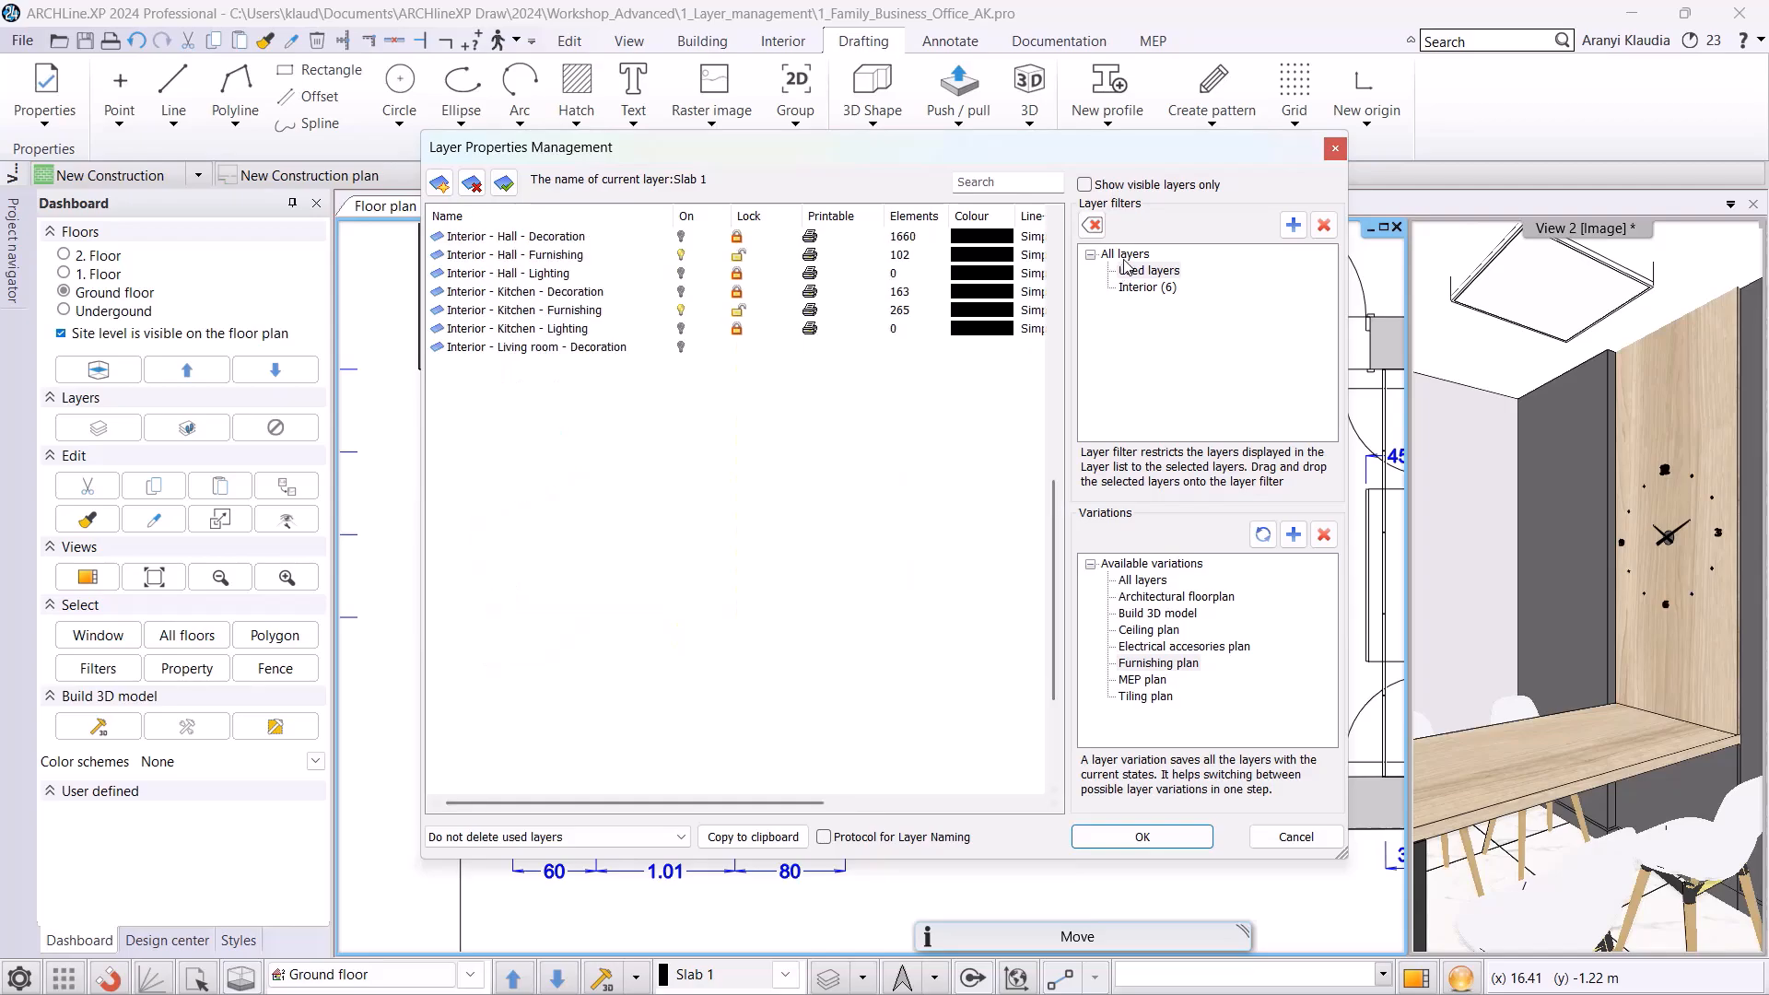
left_click(440, 185)
scroll(551, 439, "up", 2)
scroll(548, 497, "down", 4)
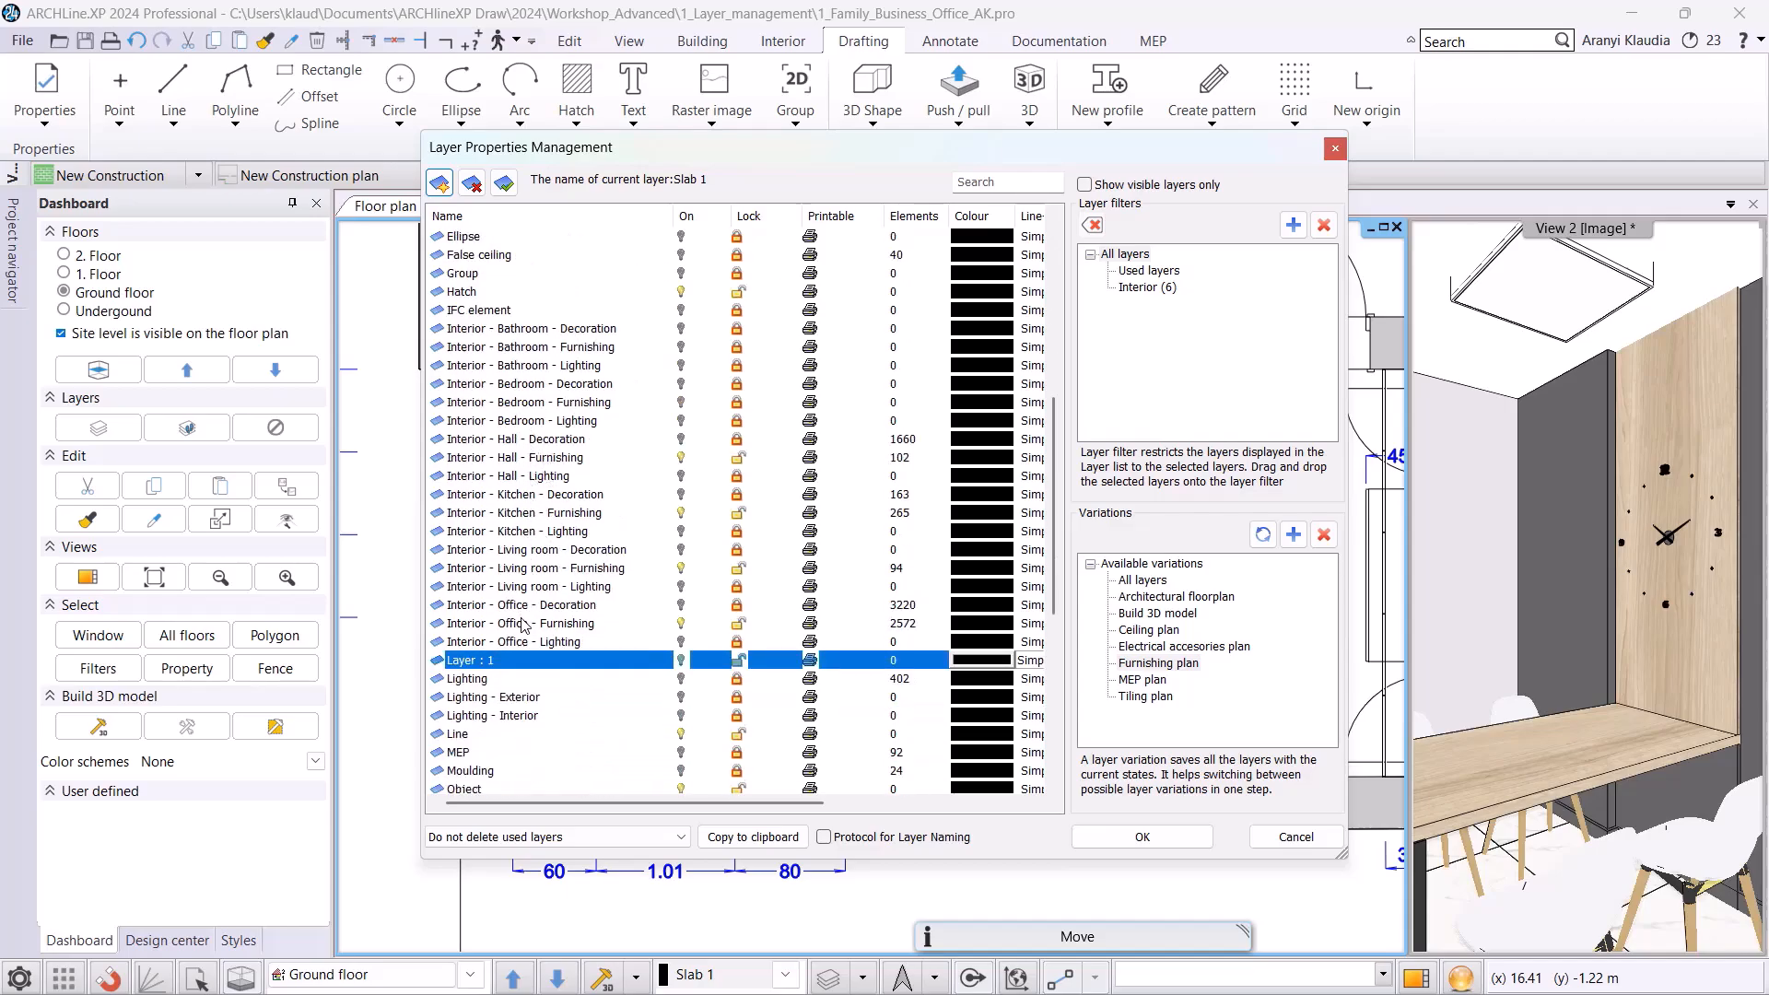
left_click(502, 661)
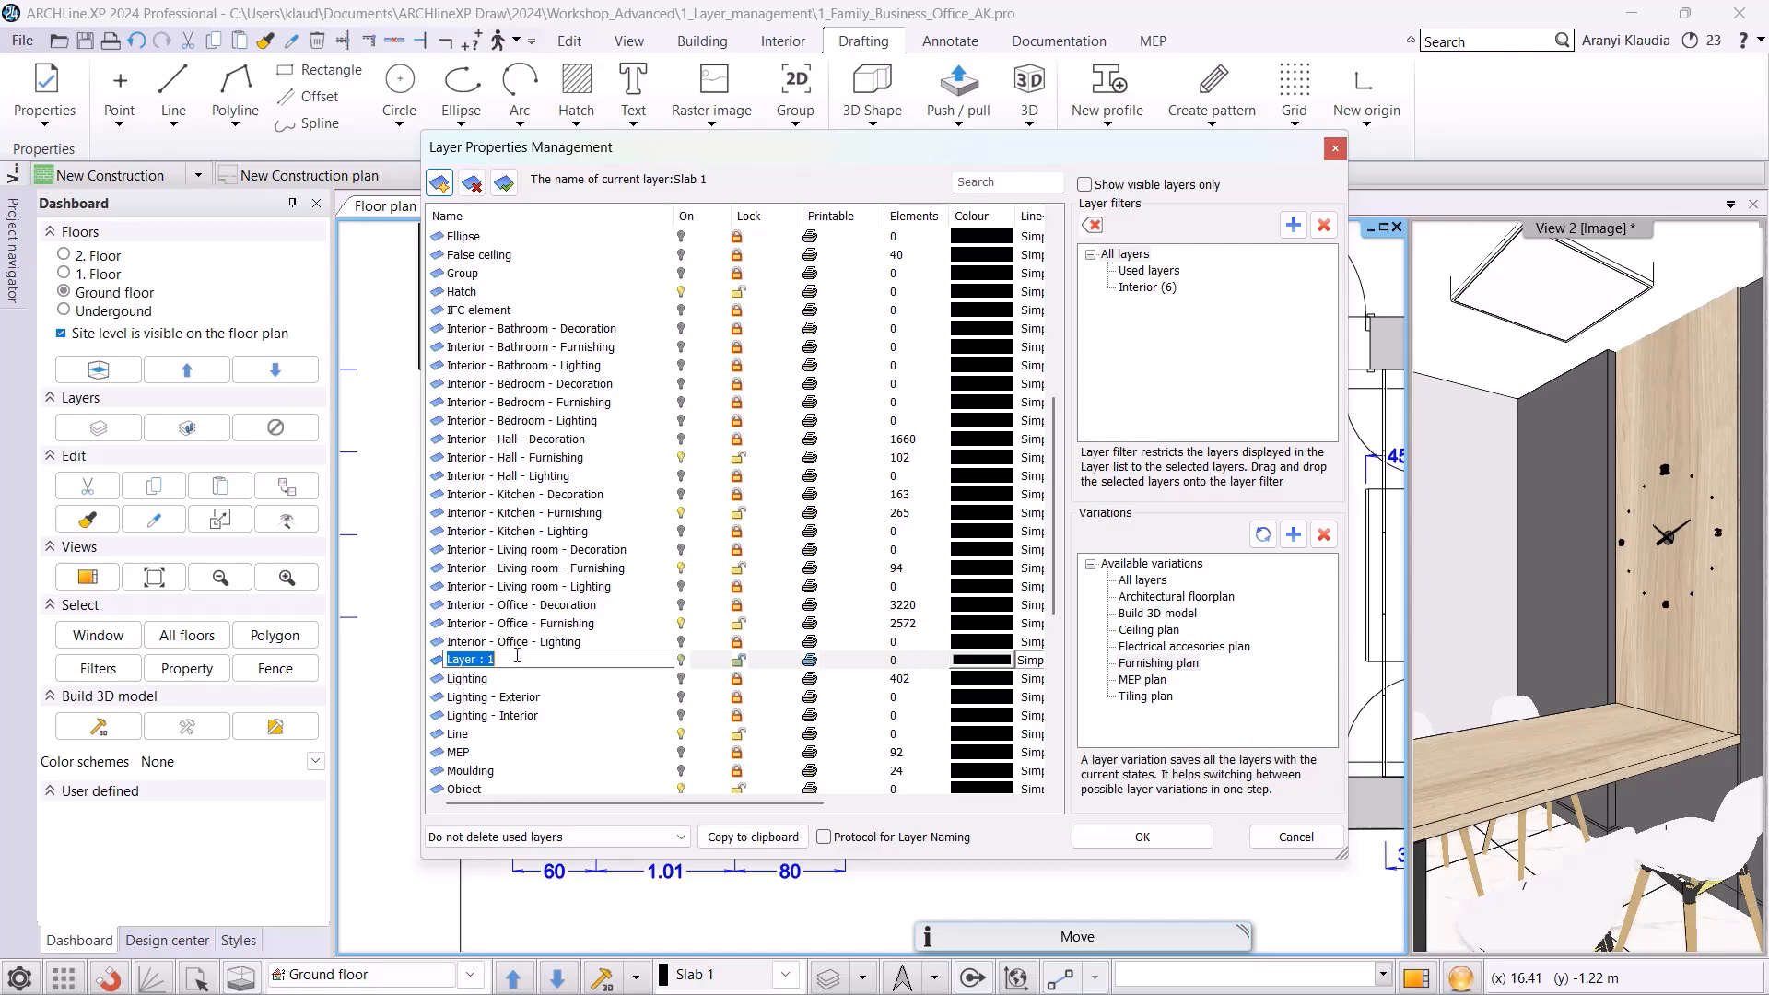
type("Interior - Diningroom - Furnishing 1")
key("Return")
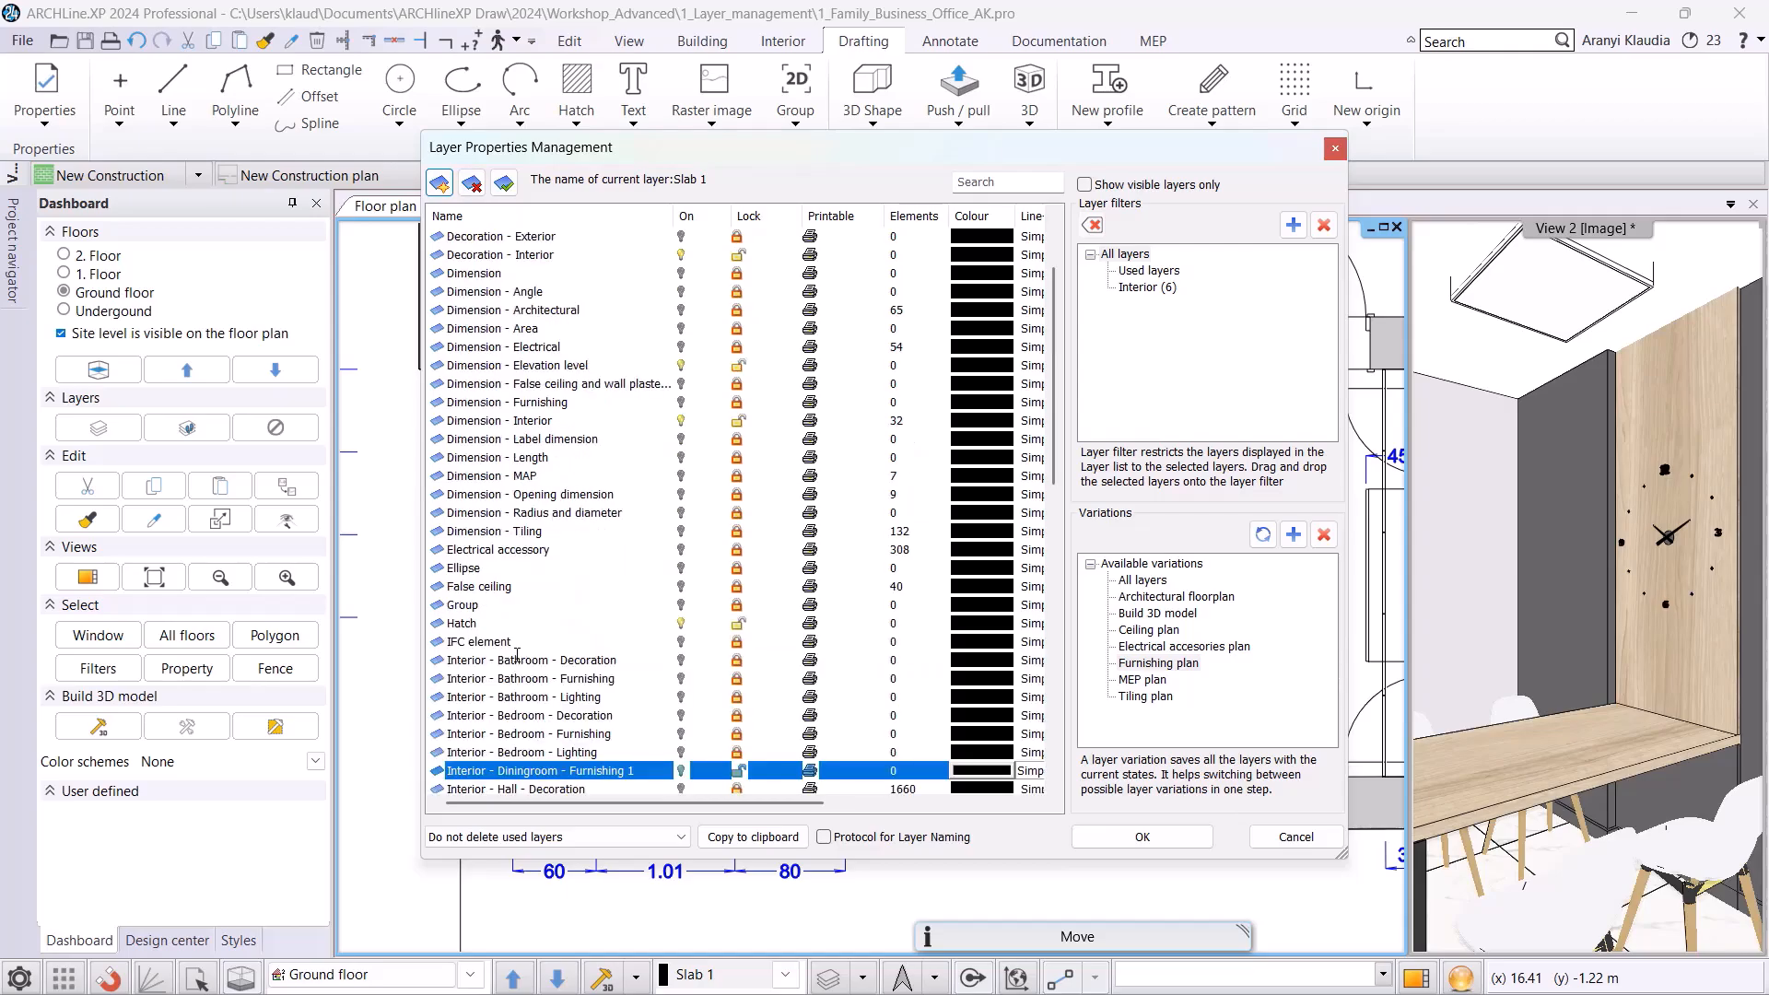
- Create a second layer named Interior - Diningroom - Furnishing 2 by reusing the first layer's name, and apply the layer changes
scroll(525, 761, "down", 4)
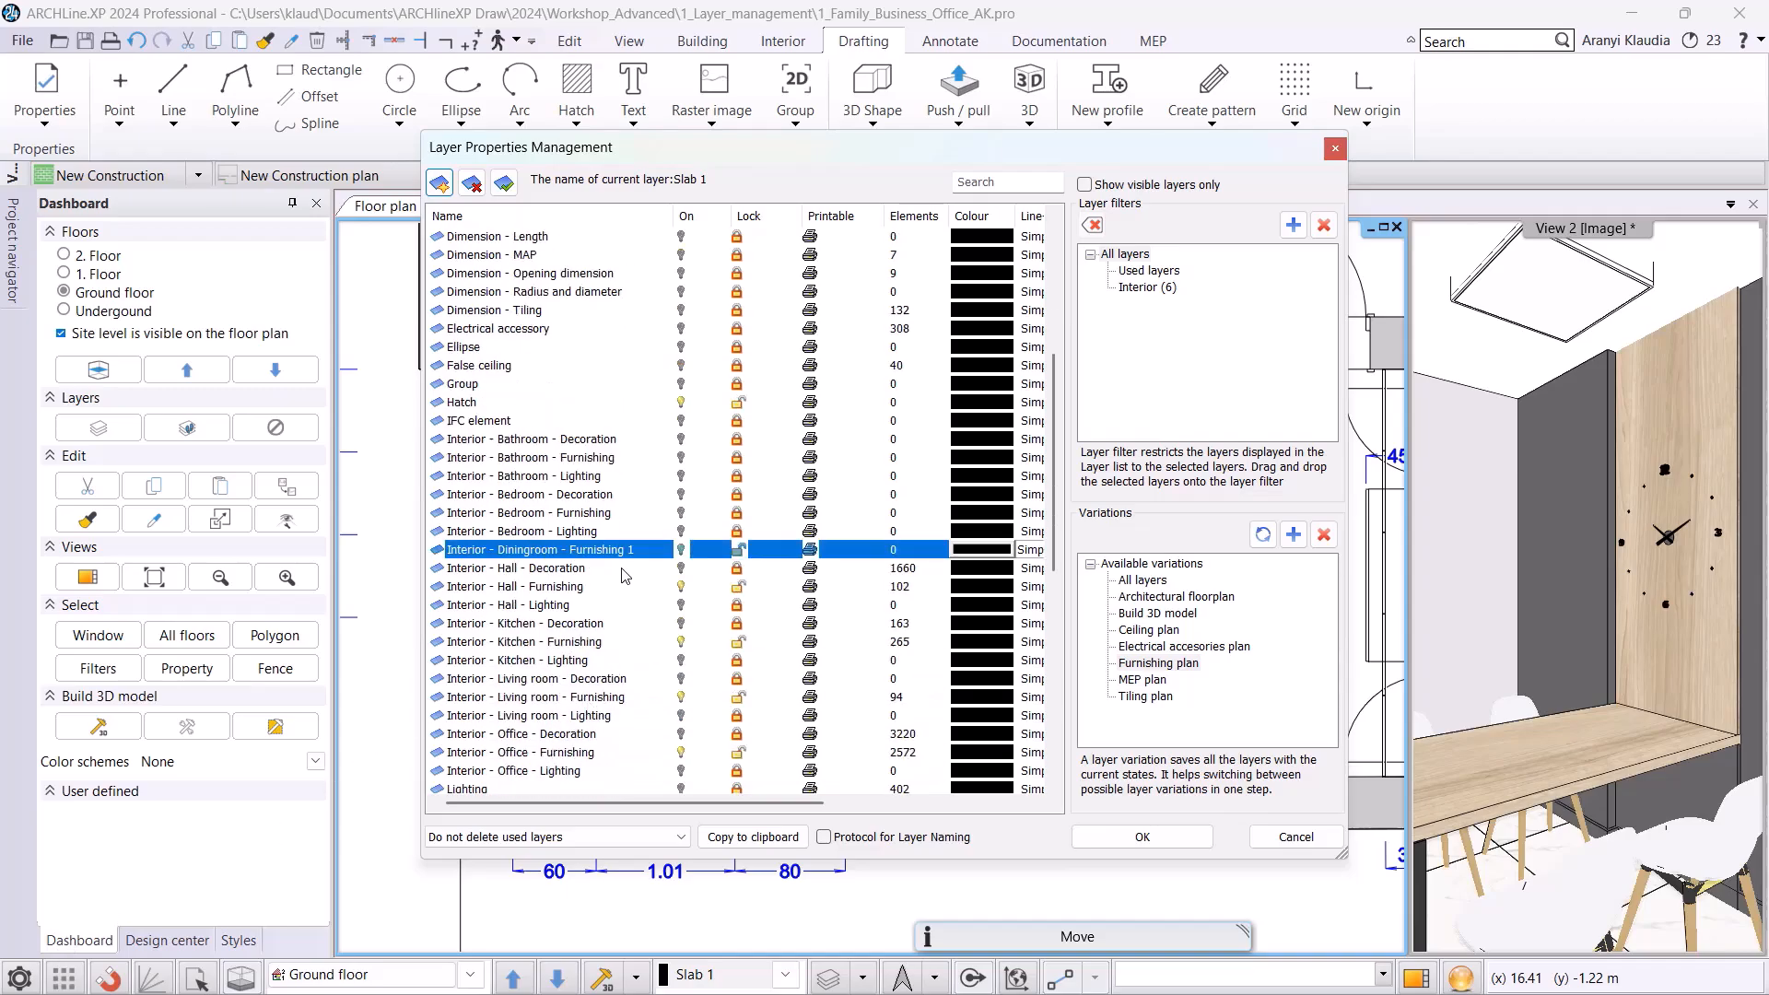
left_click(634, 549)
key("ctrl+c")
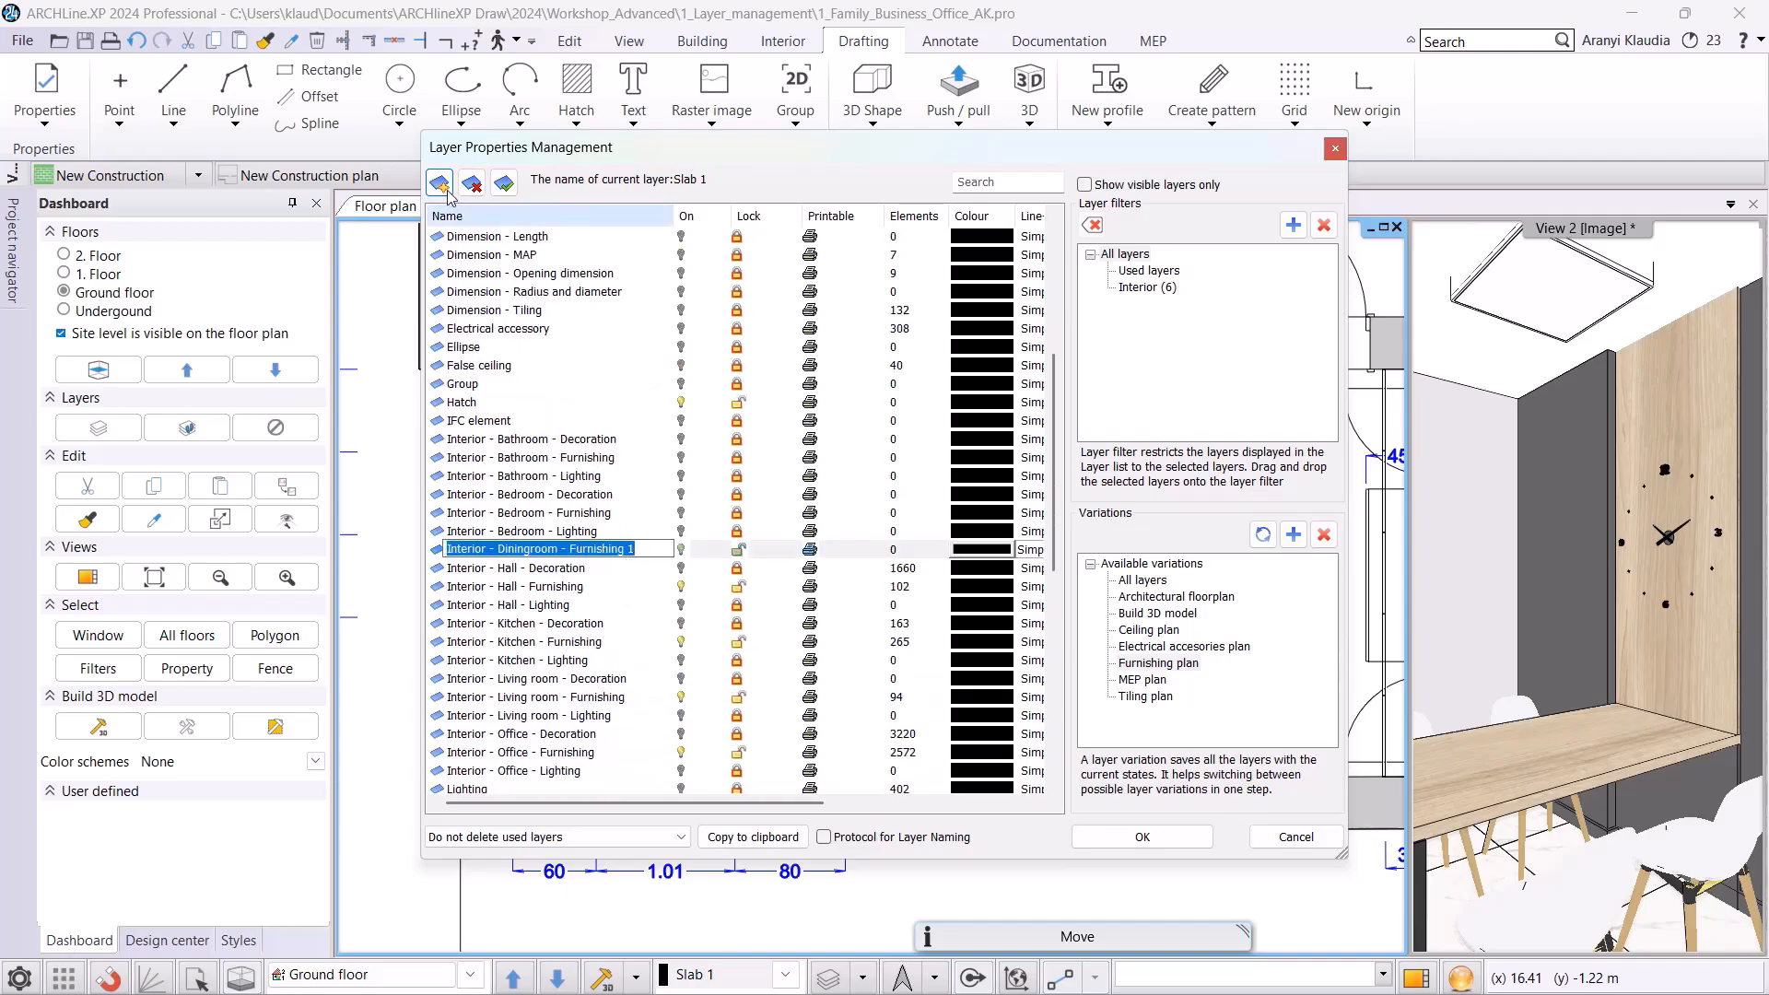
left_click(439, 182)
left_click(545, 774)
key("ctrl+v")
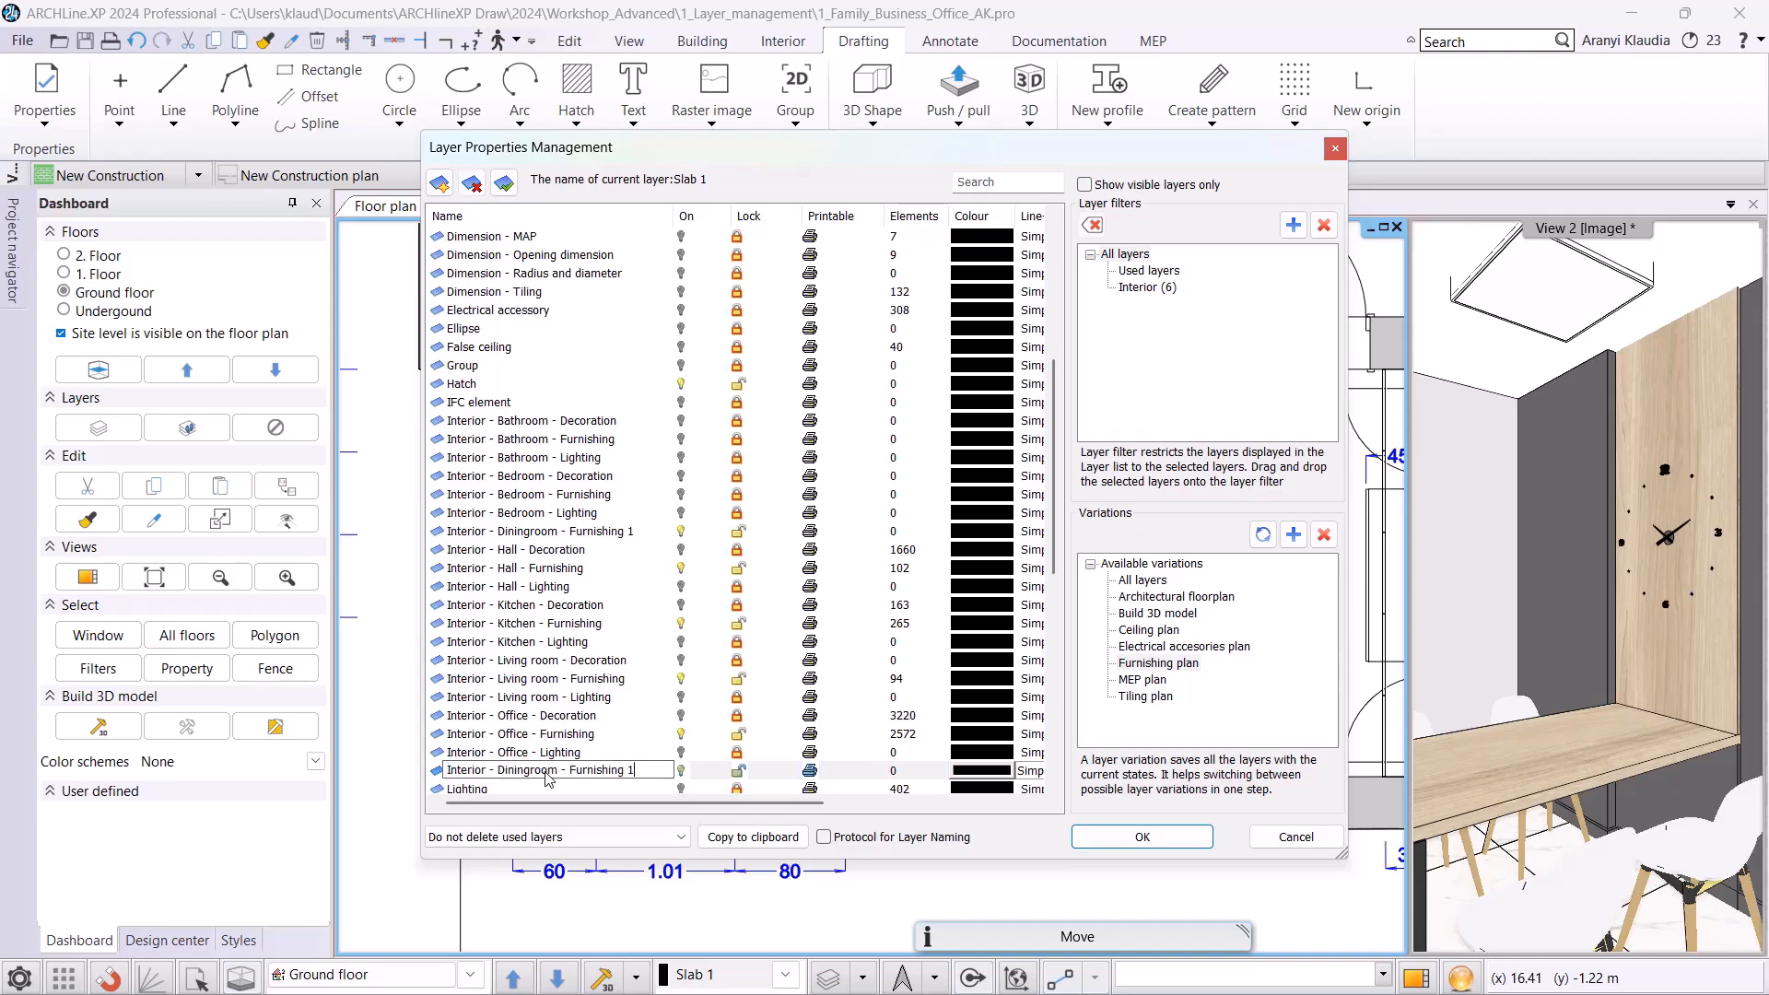
type("2")
key("Return")
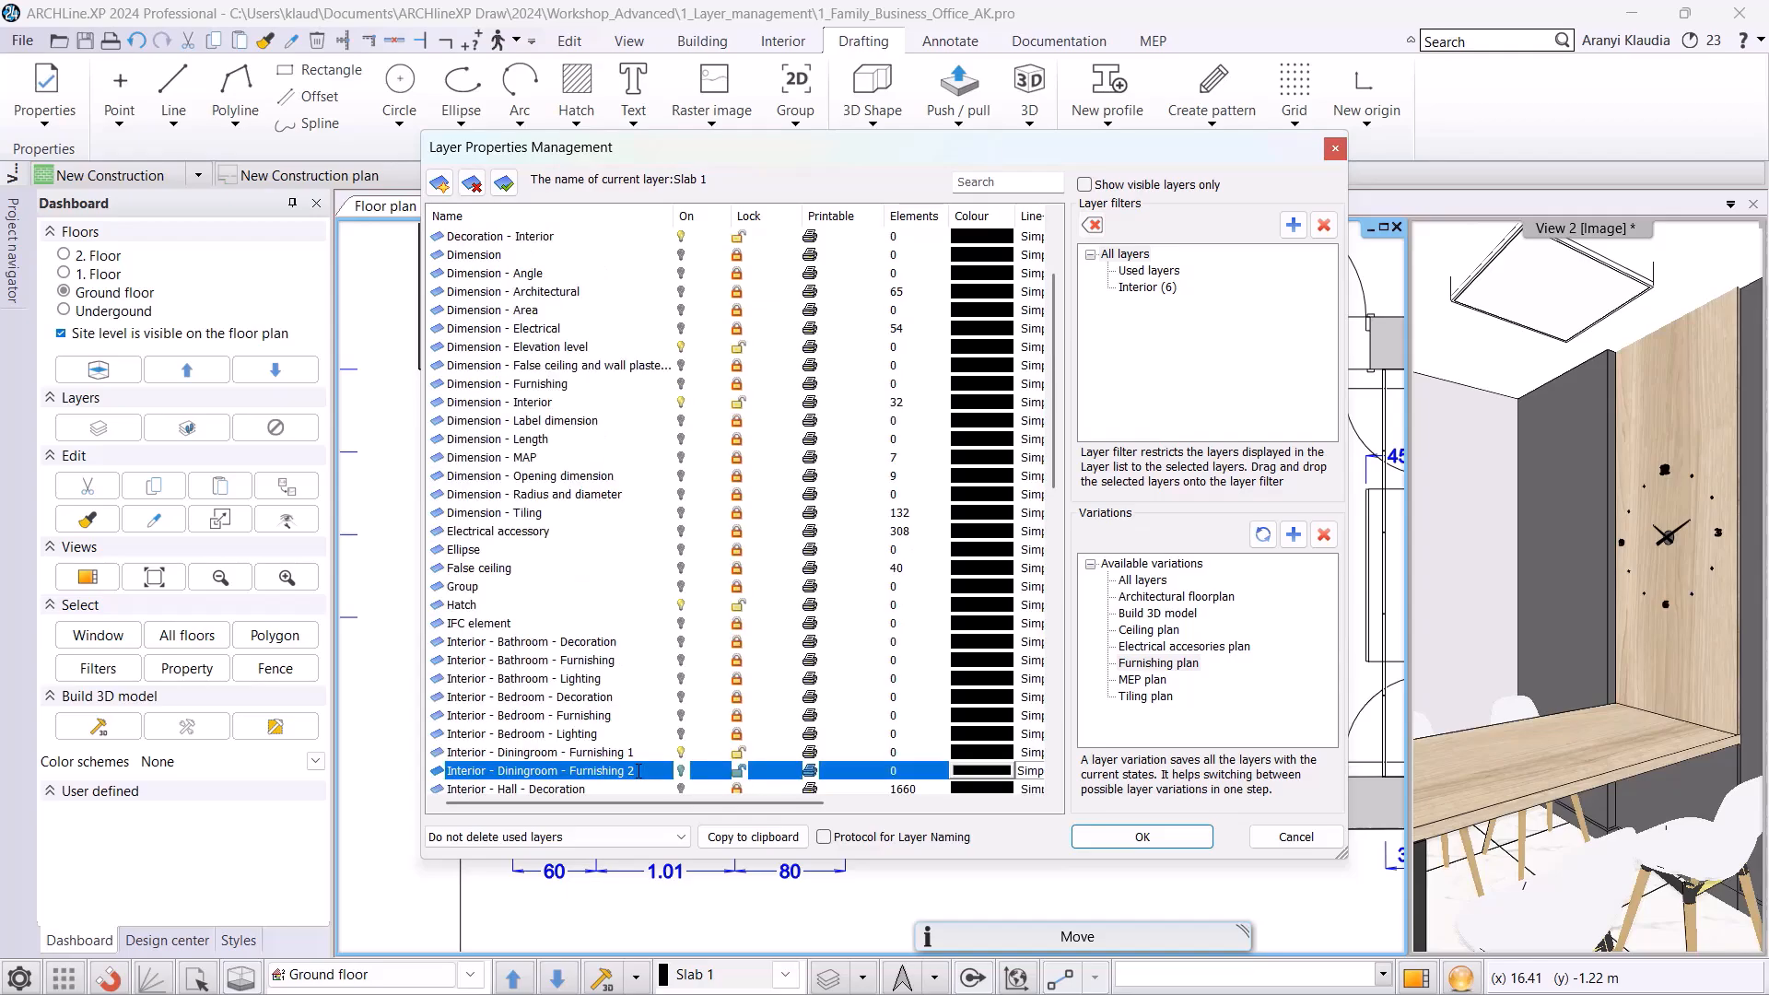
left_click(1176, 840)
- Assign the kitchen's dining table, chairs, wall panel and clock to the Interior - Diningroom - Furnishing 1 layer
left_click_drag(890, 573, 675, 789)
left_click(295, 330)
scroll(350, 691, "down", 2)
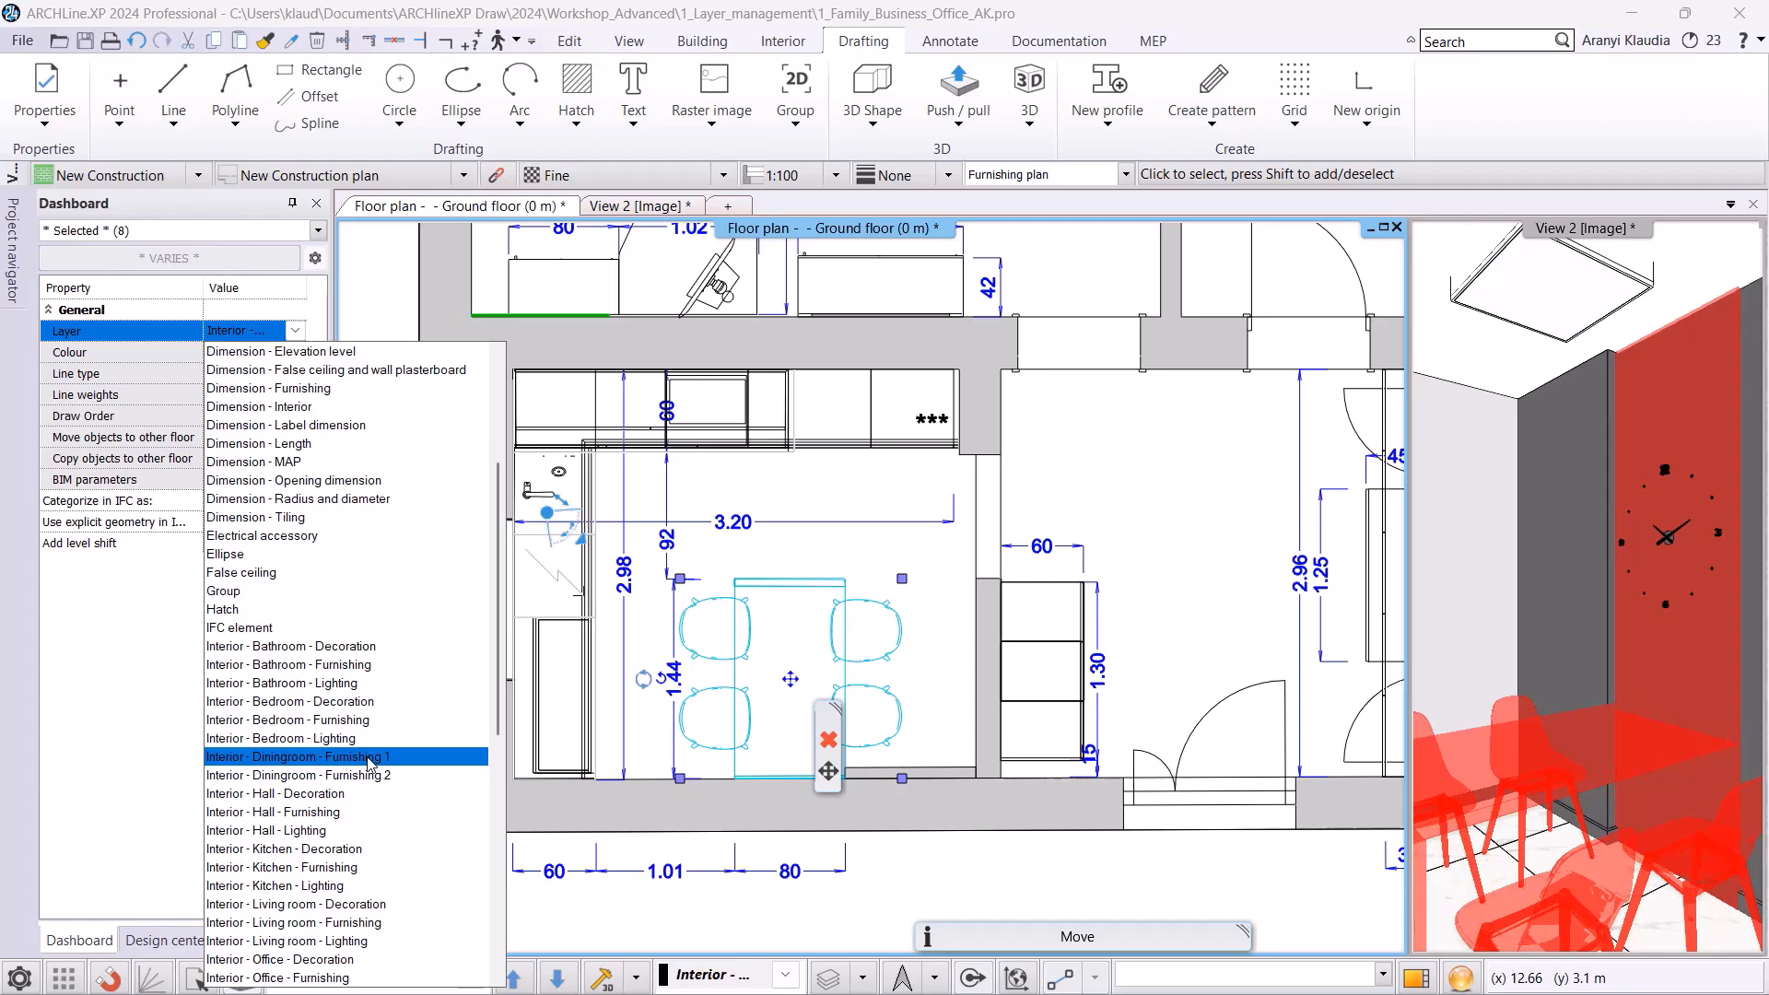
left_click(369, 756)
key("Escape")
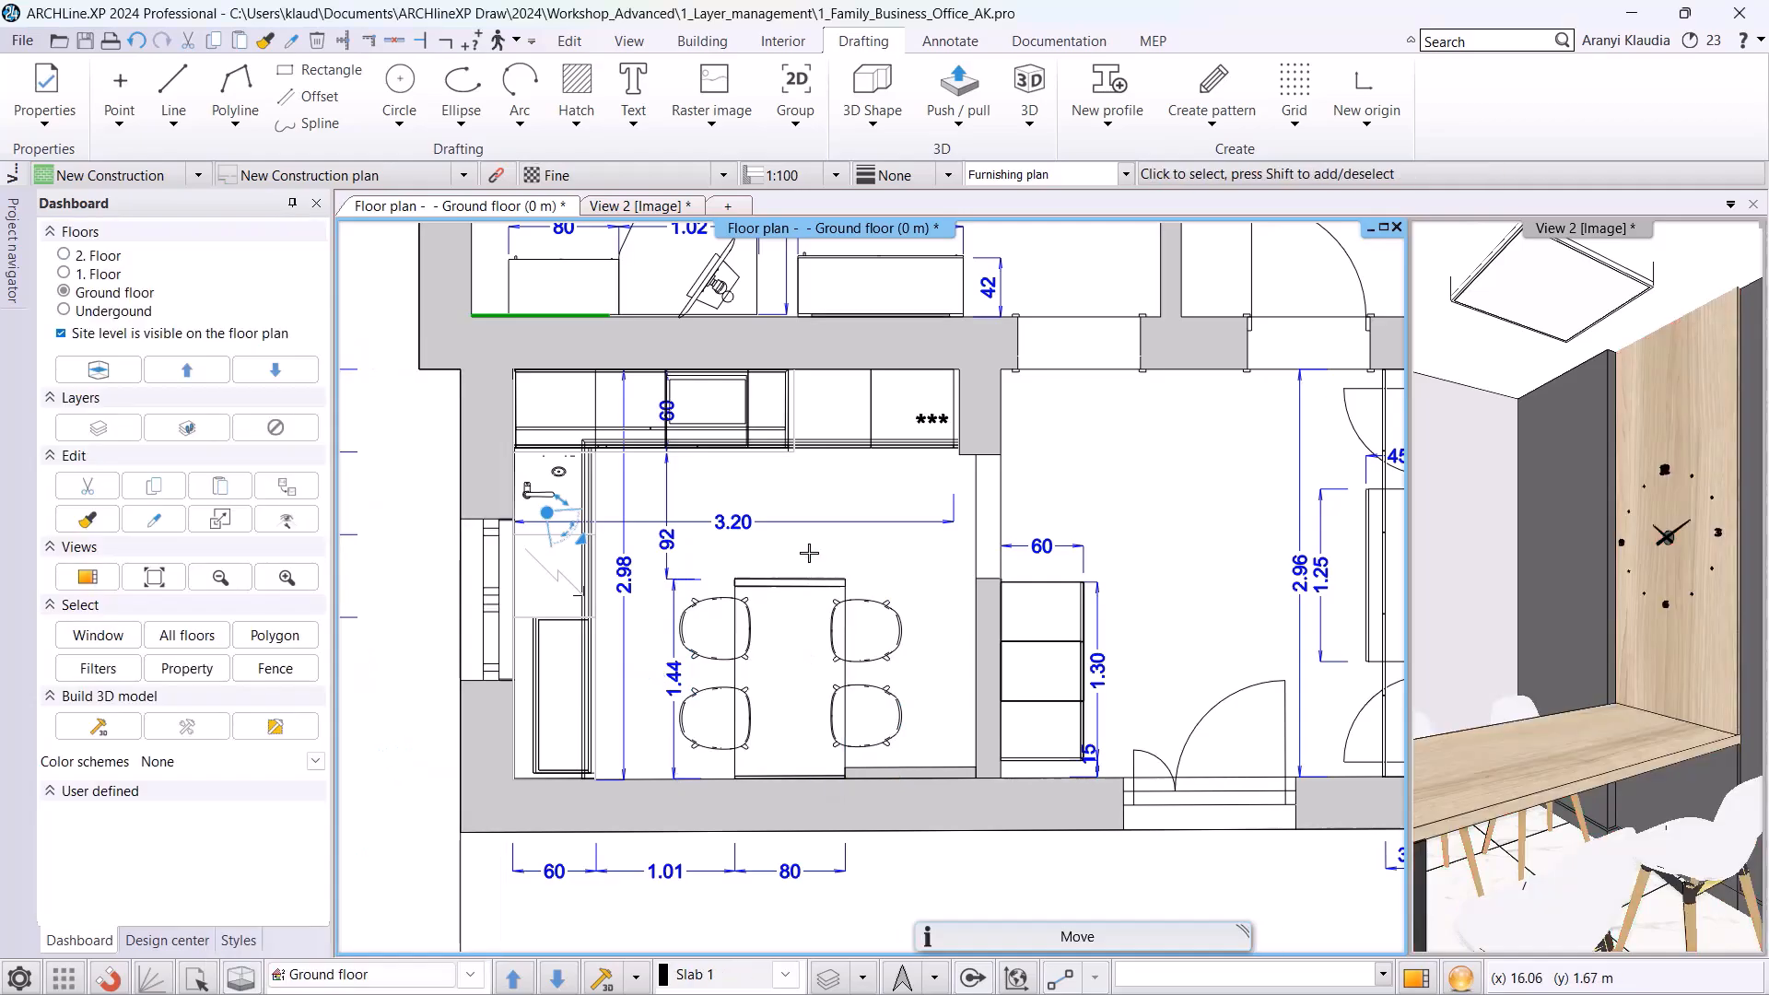
- Hide the Interior - Diningroom - Furnishing 1 layer using Layer Walk
left_click(864, 979)
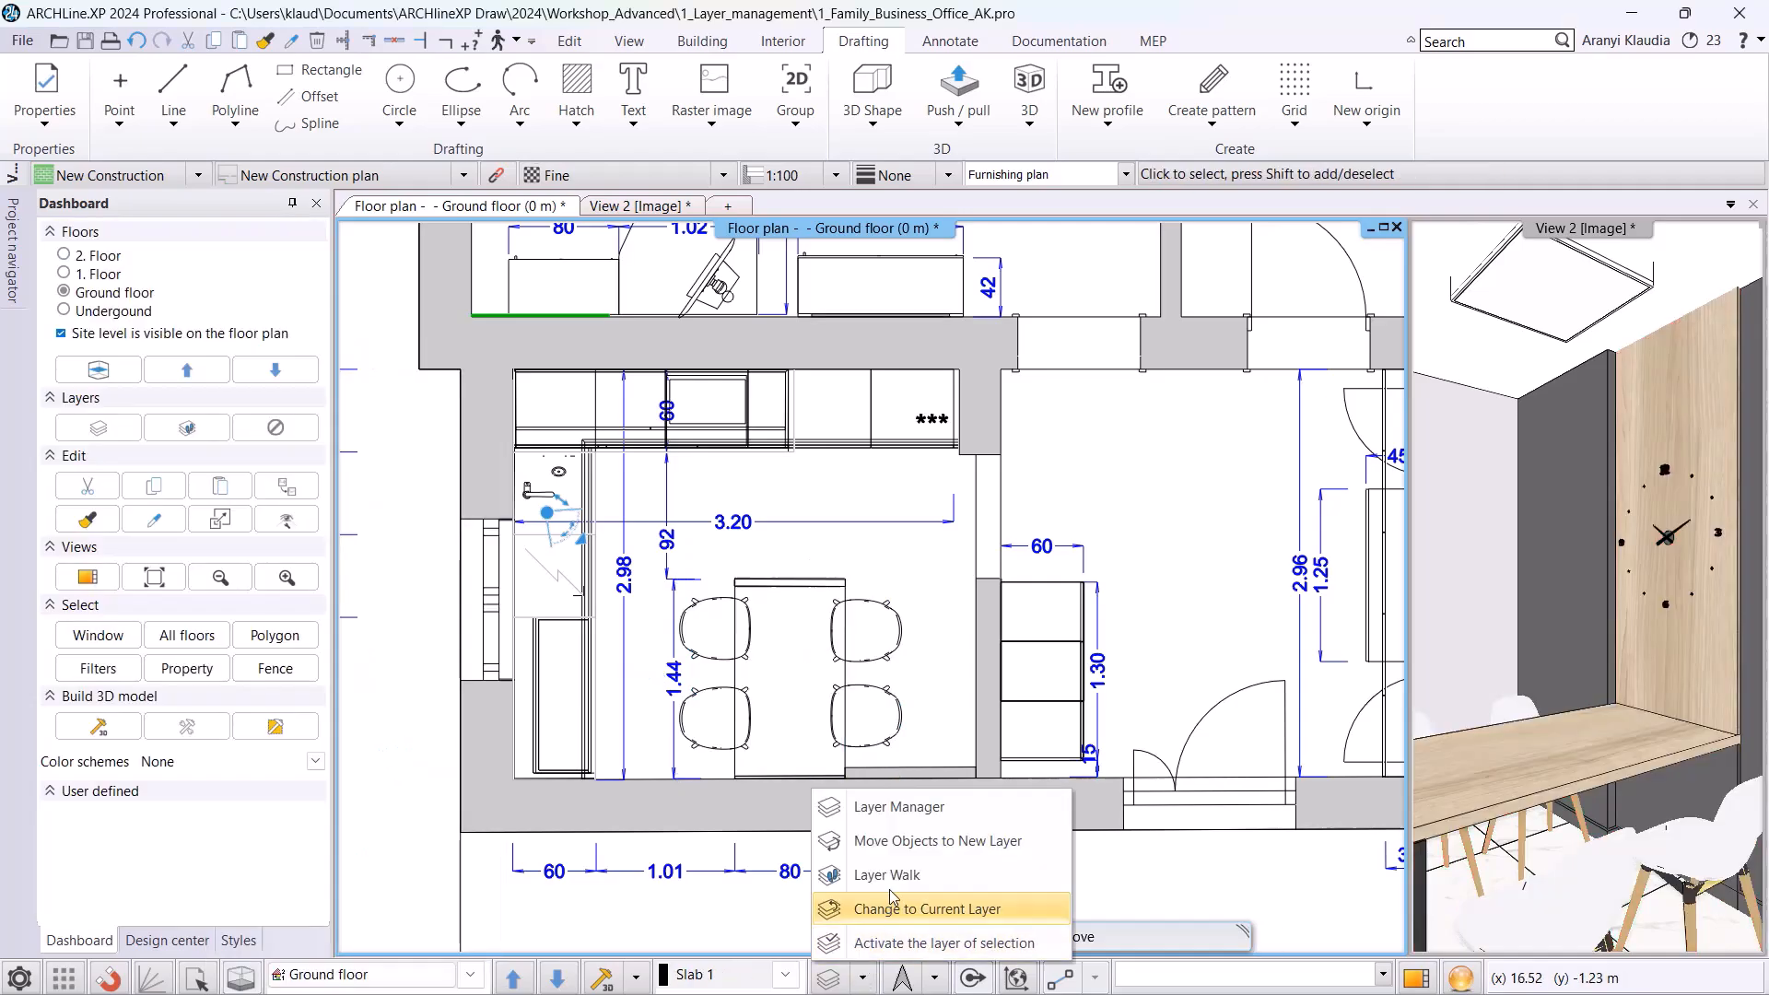
left_click(929, 827)
left_click(1212, 453)
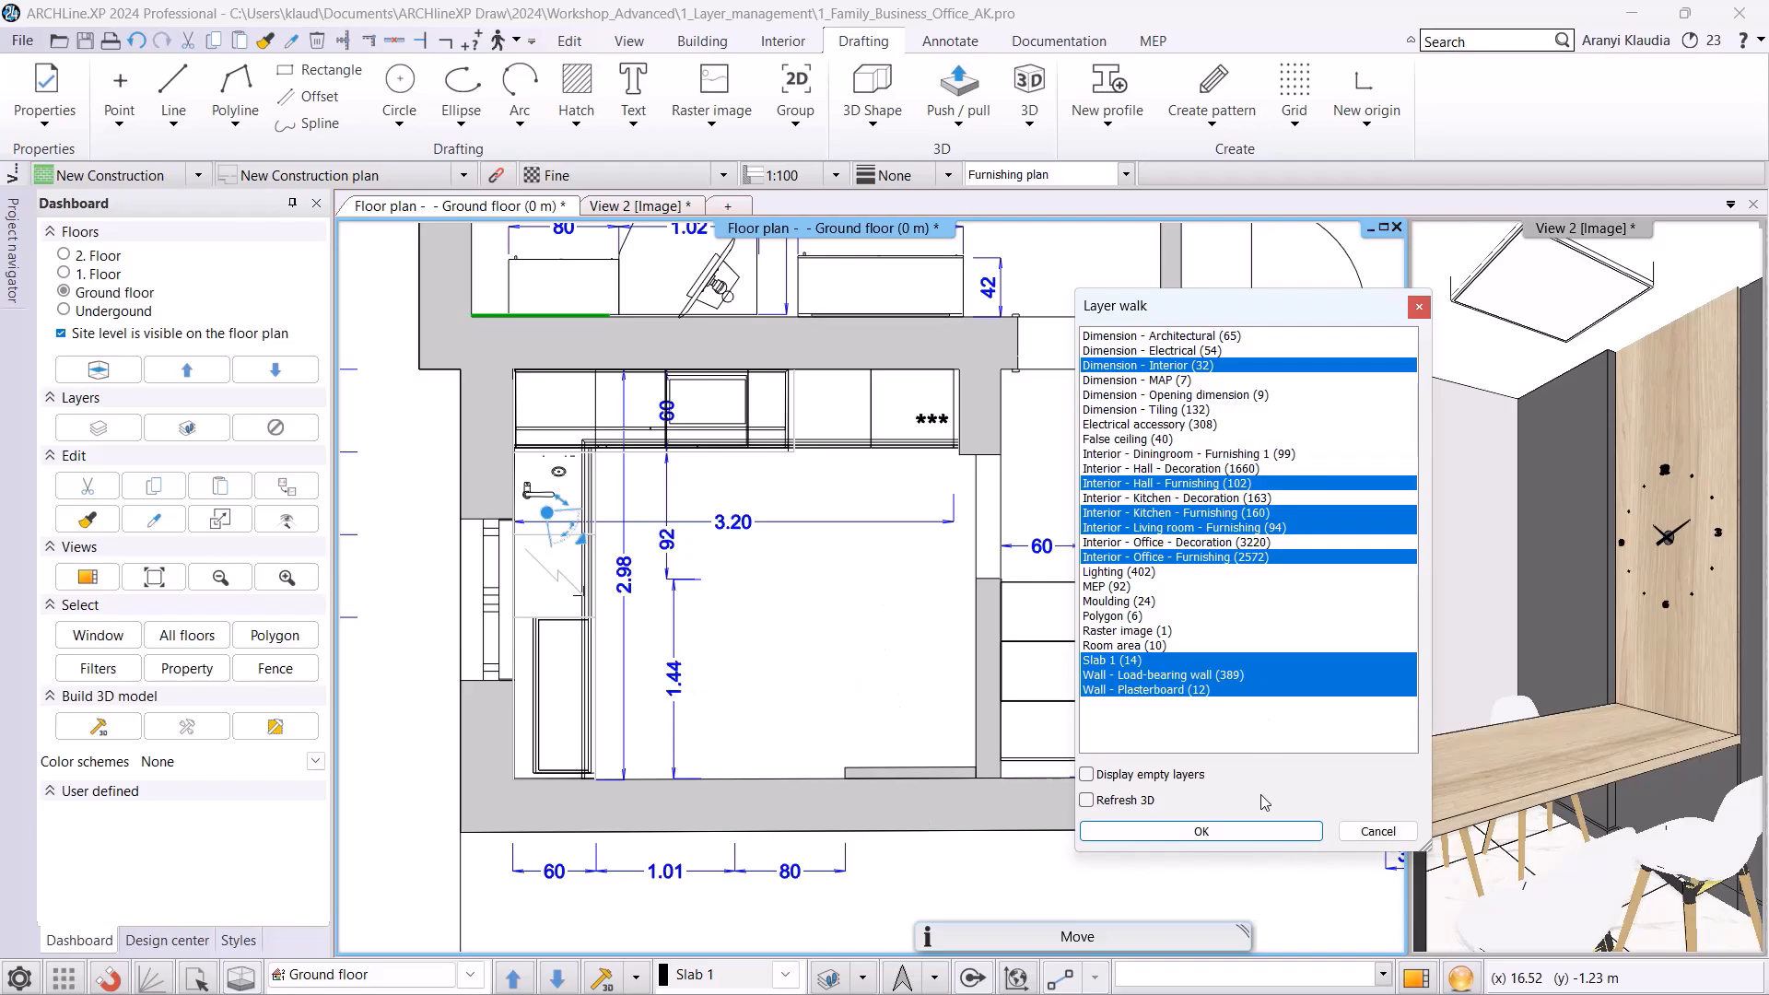
left_click(1201, 830)
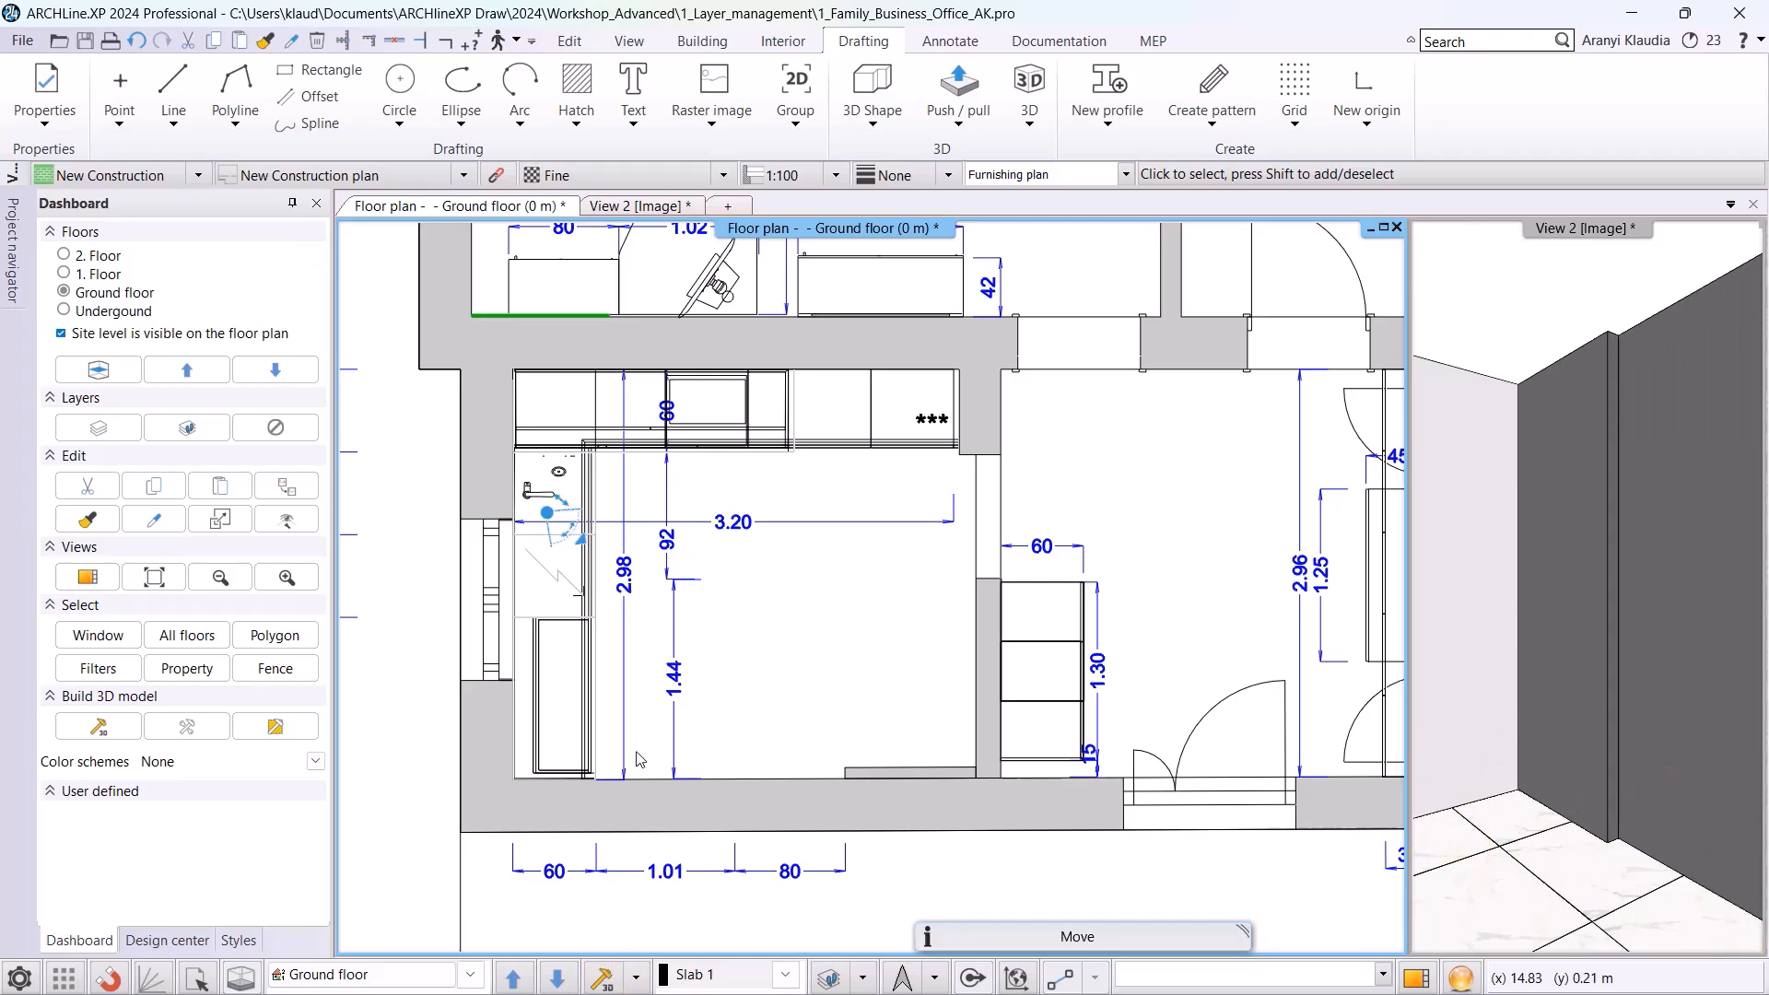
- Place a rounded dining set and a wall picture in the kitchen and assign both to the Interior - Diningroom - Furnishing 2 layer
left_click(781, 42)
left_click(829, 761)
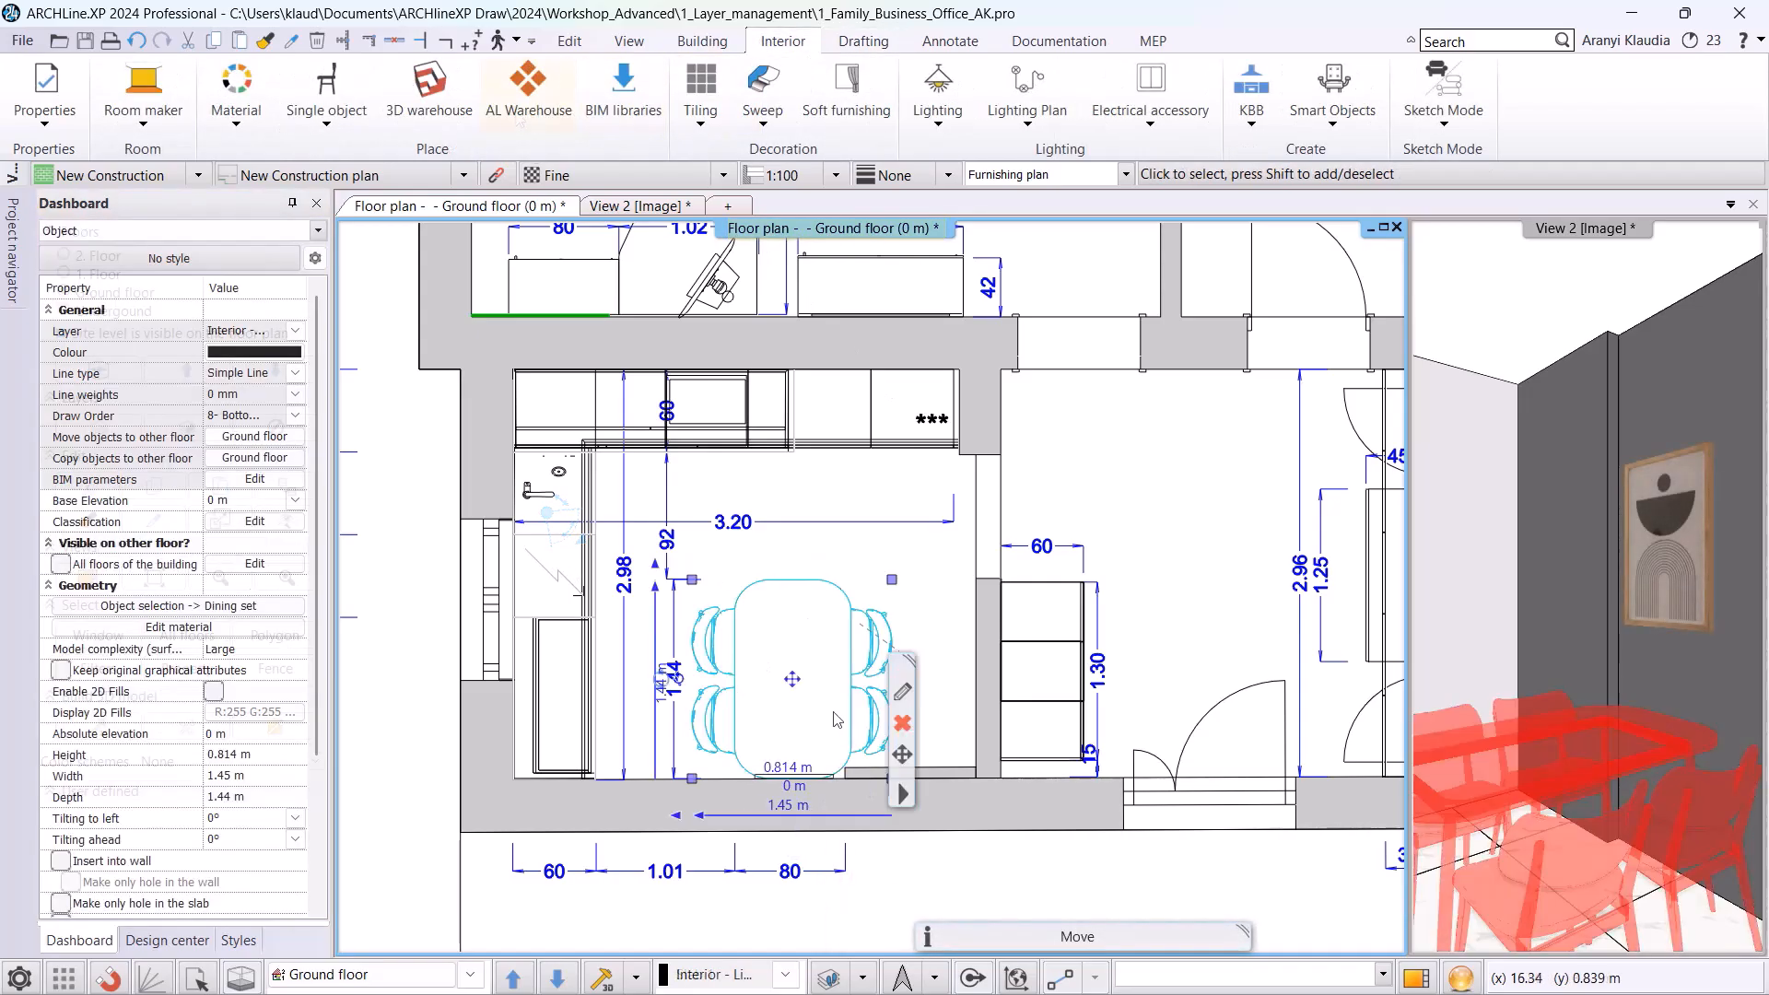
scroll(828, 761, "up", 3)
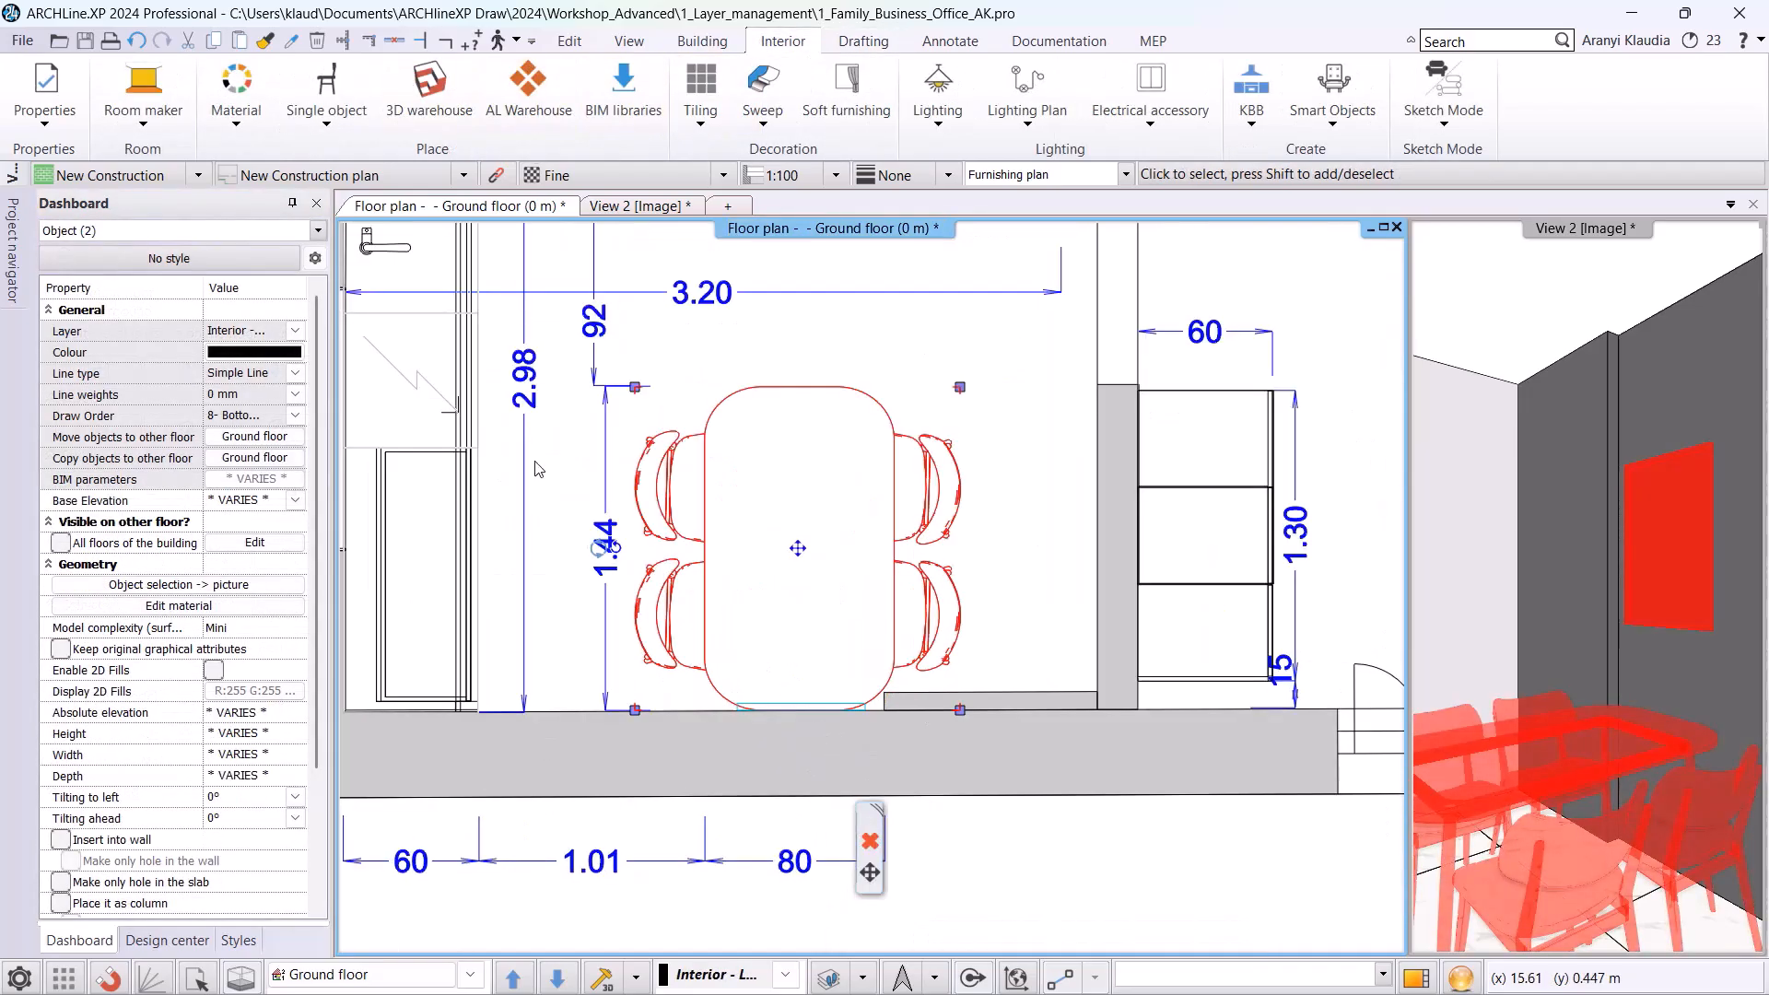
left_click(294, 331)
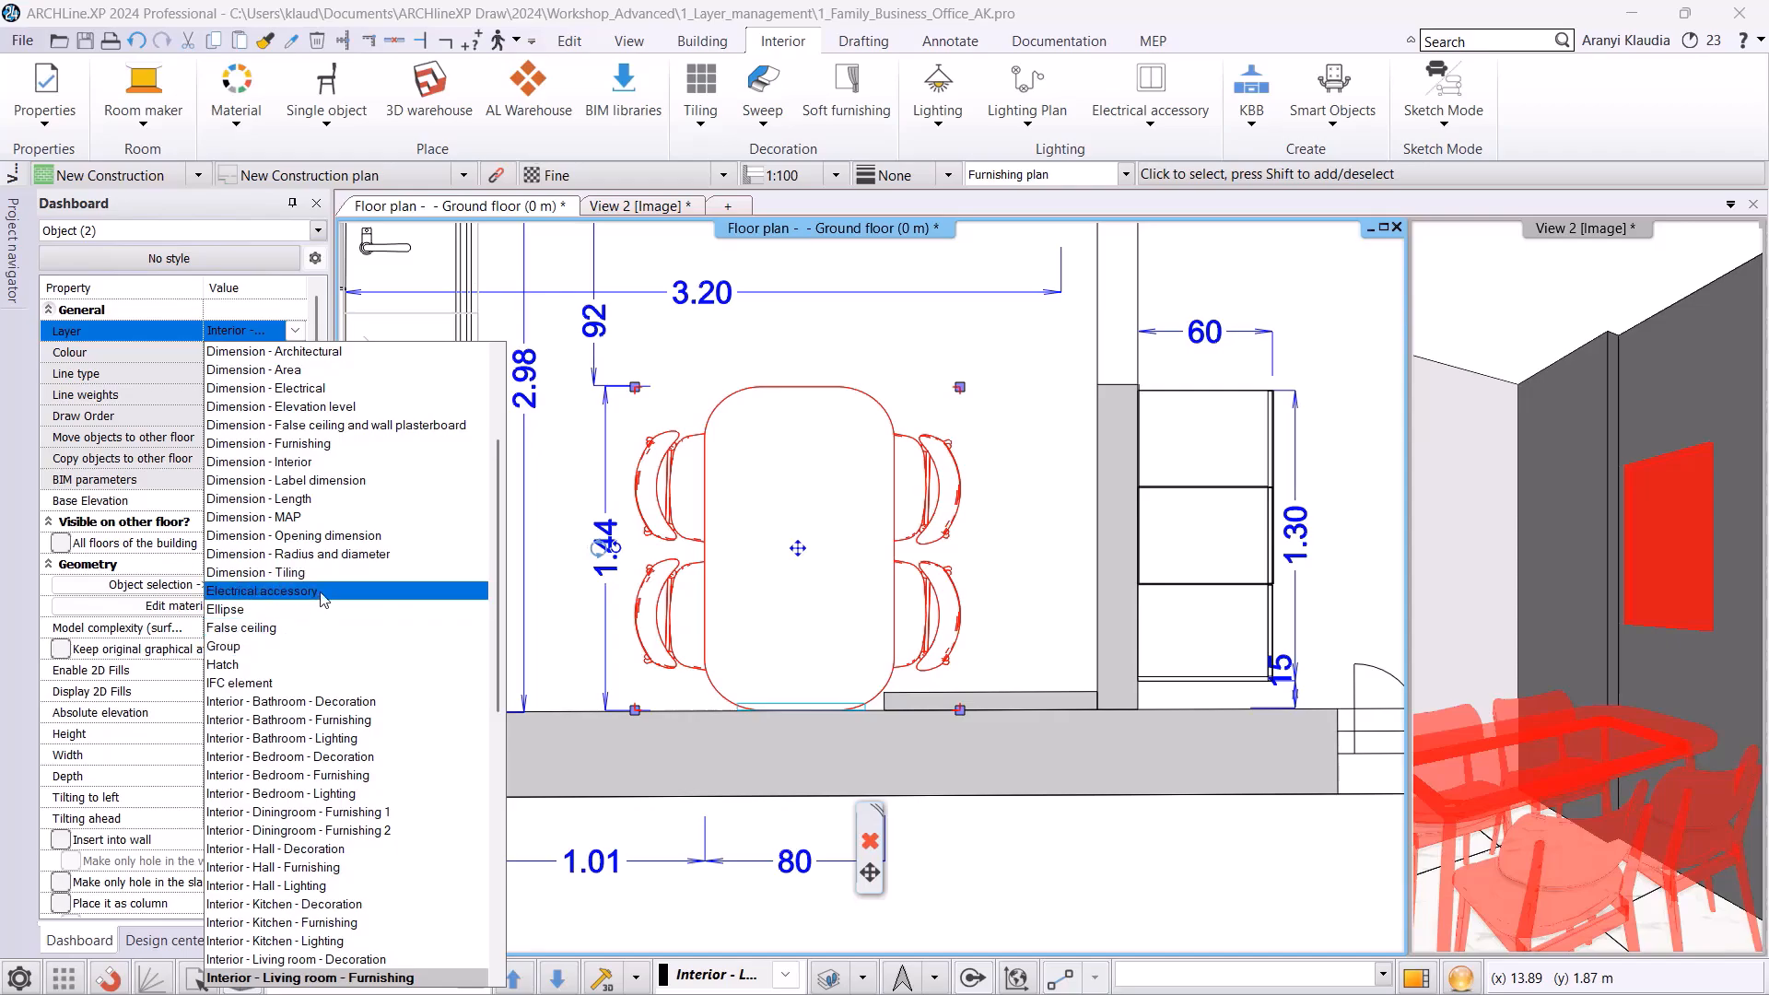
scroll(387, 700, "down", 3)
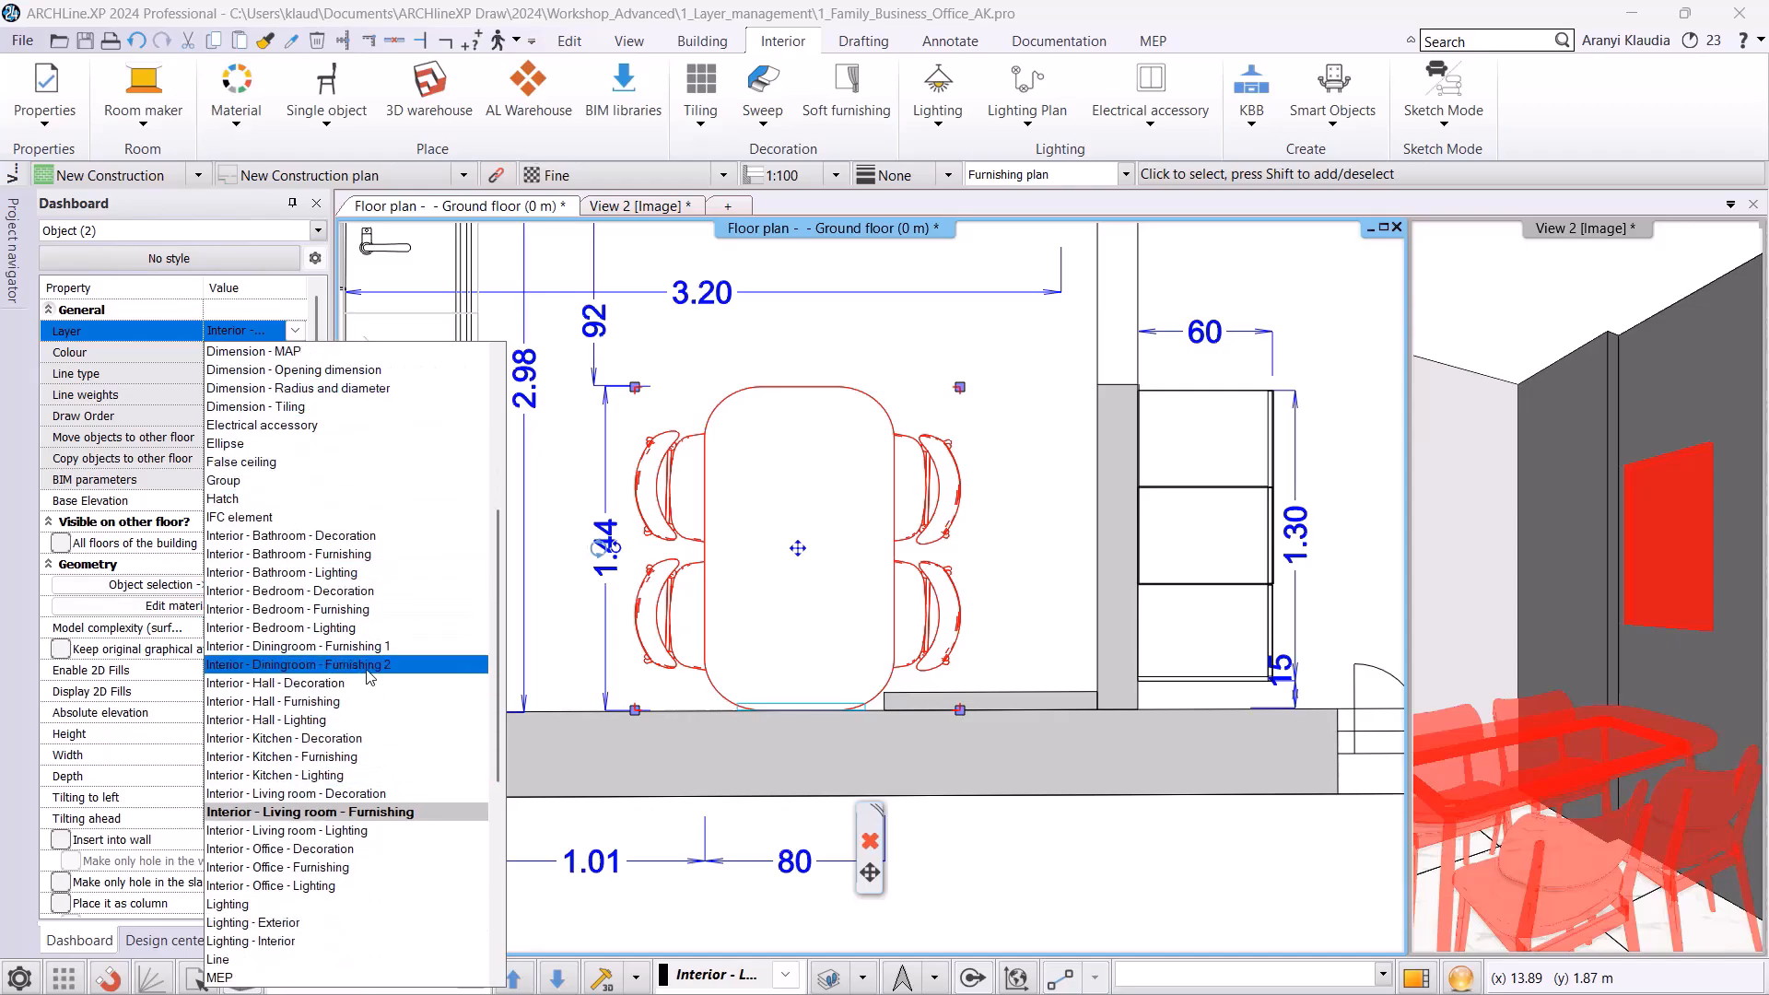
left_click(396, 657)
key("Escape")
- Turn on and unlock Interior - Diningroom - Furnishing 1, turn off and lock Interior - Diningroom - Furnishing 2, and update the Furnishing plan variation
scroll(896, 350, "down", 2)
middle_click_drag(896, 350, 818, 476)
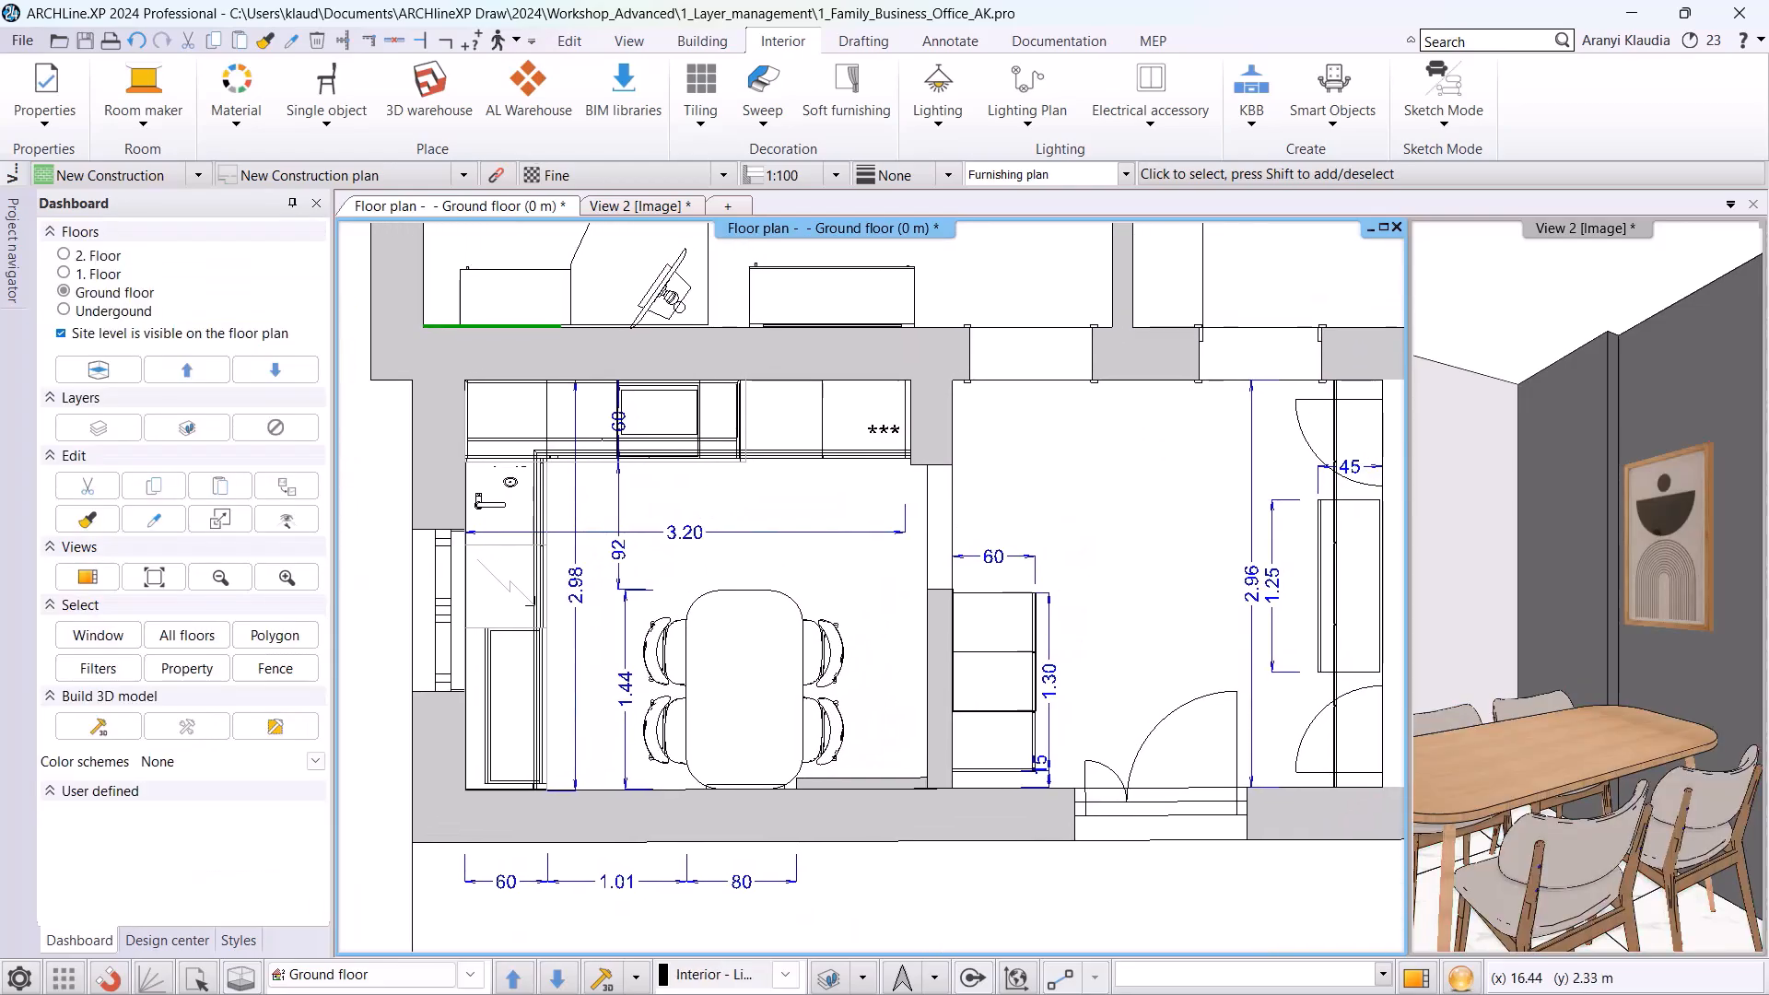
scroll(818, 476, "down", 2)
scroll(928, 361, "down", 2)
middle_click_drag(928, 361, 855, 545)
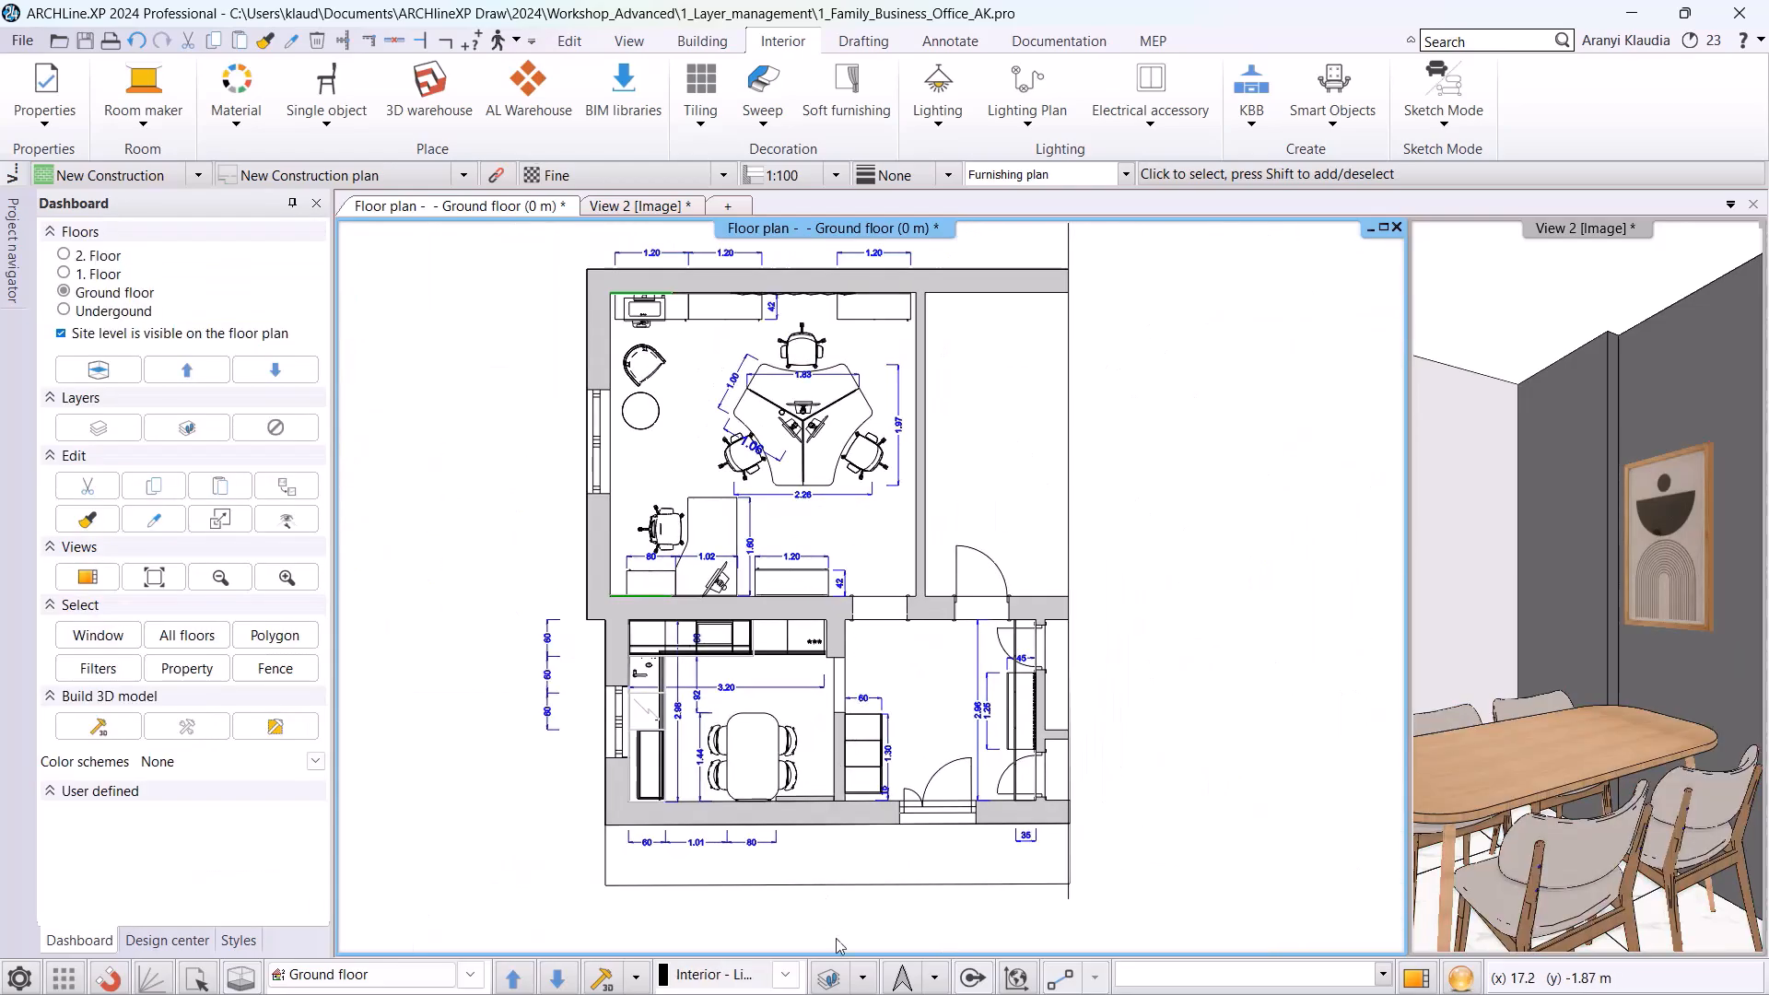
left_click(865, 975)
left_click(903, 699)
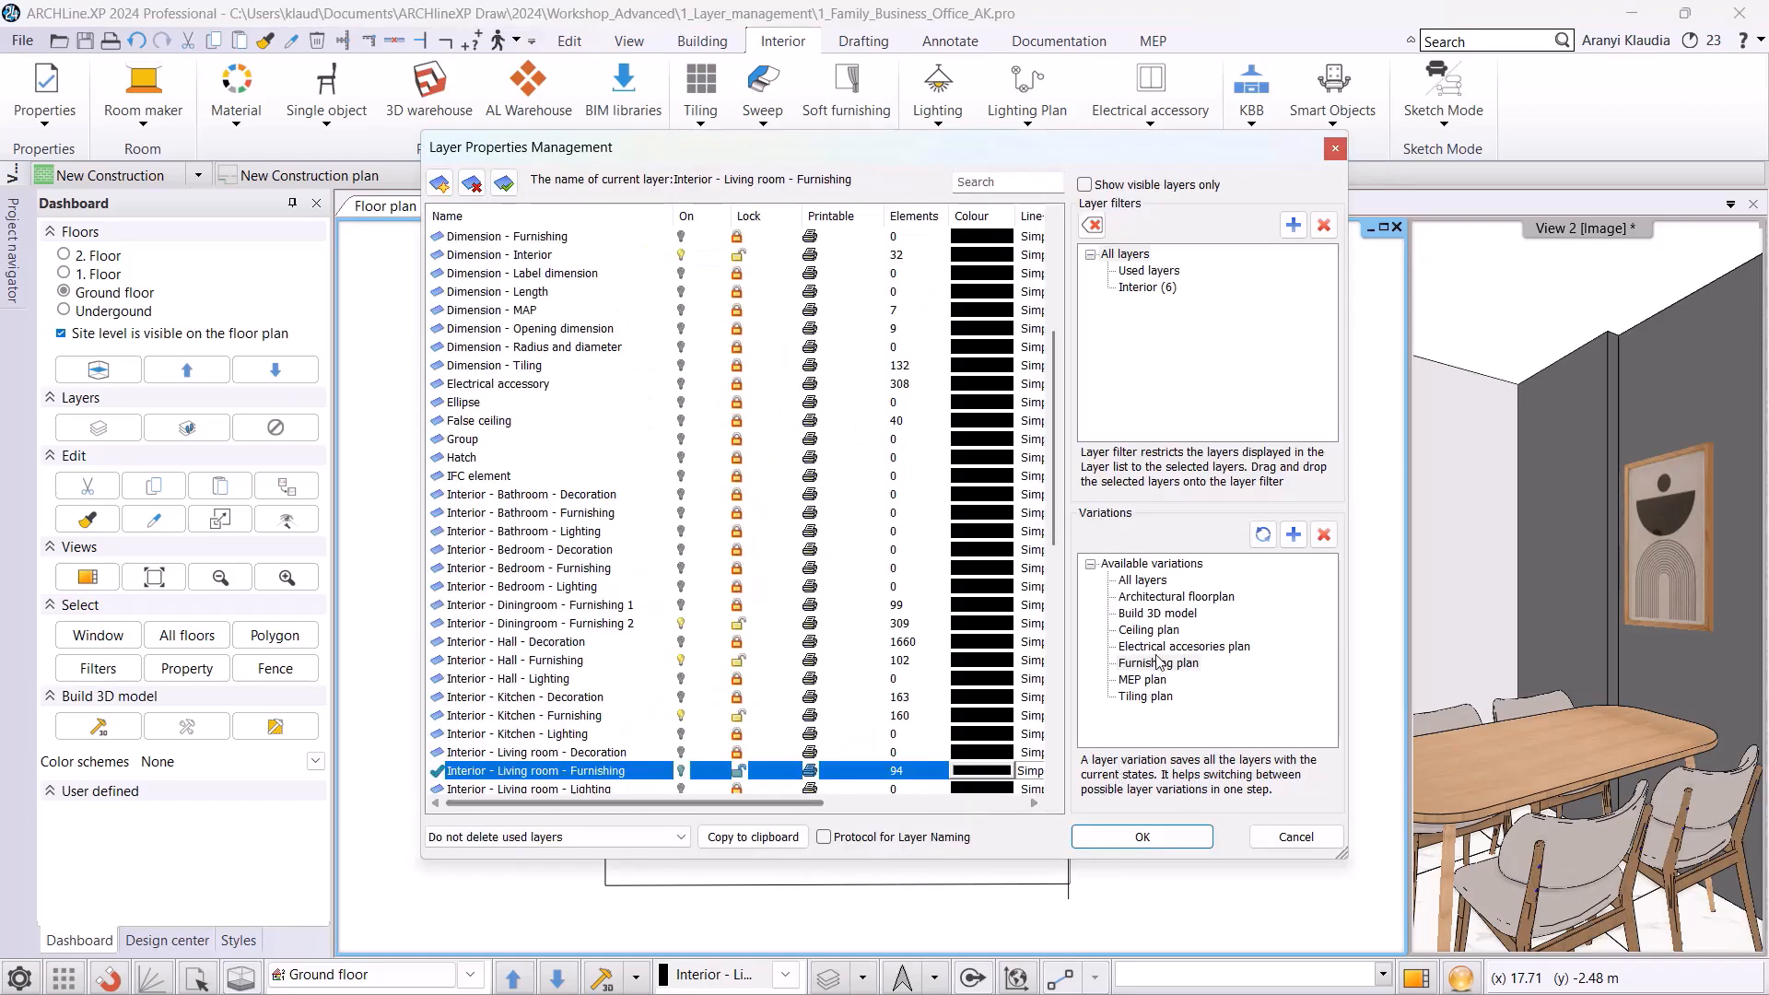
left_click(1162, 663)
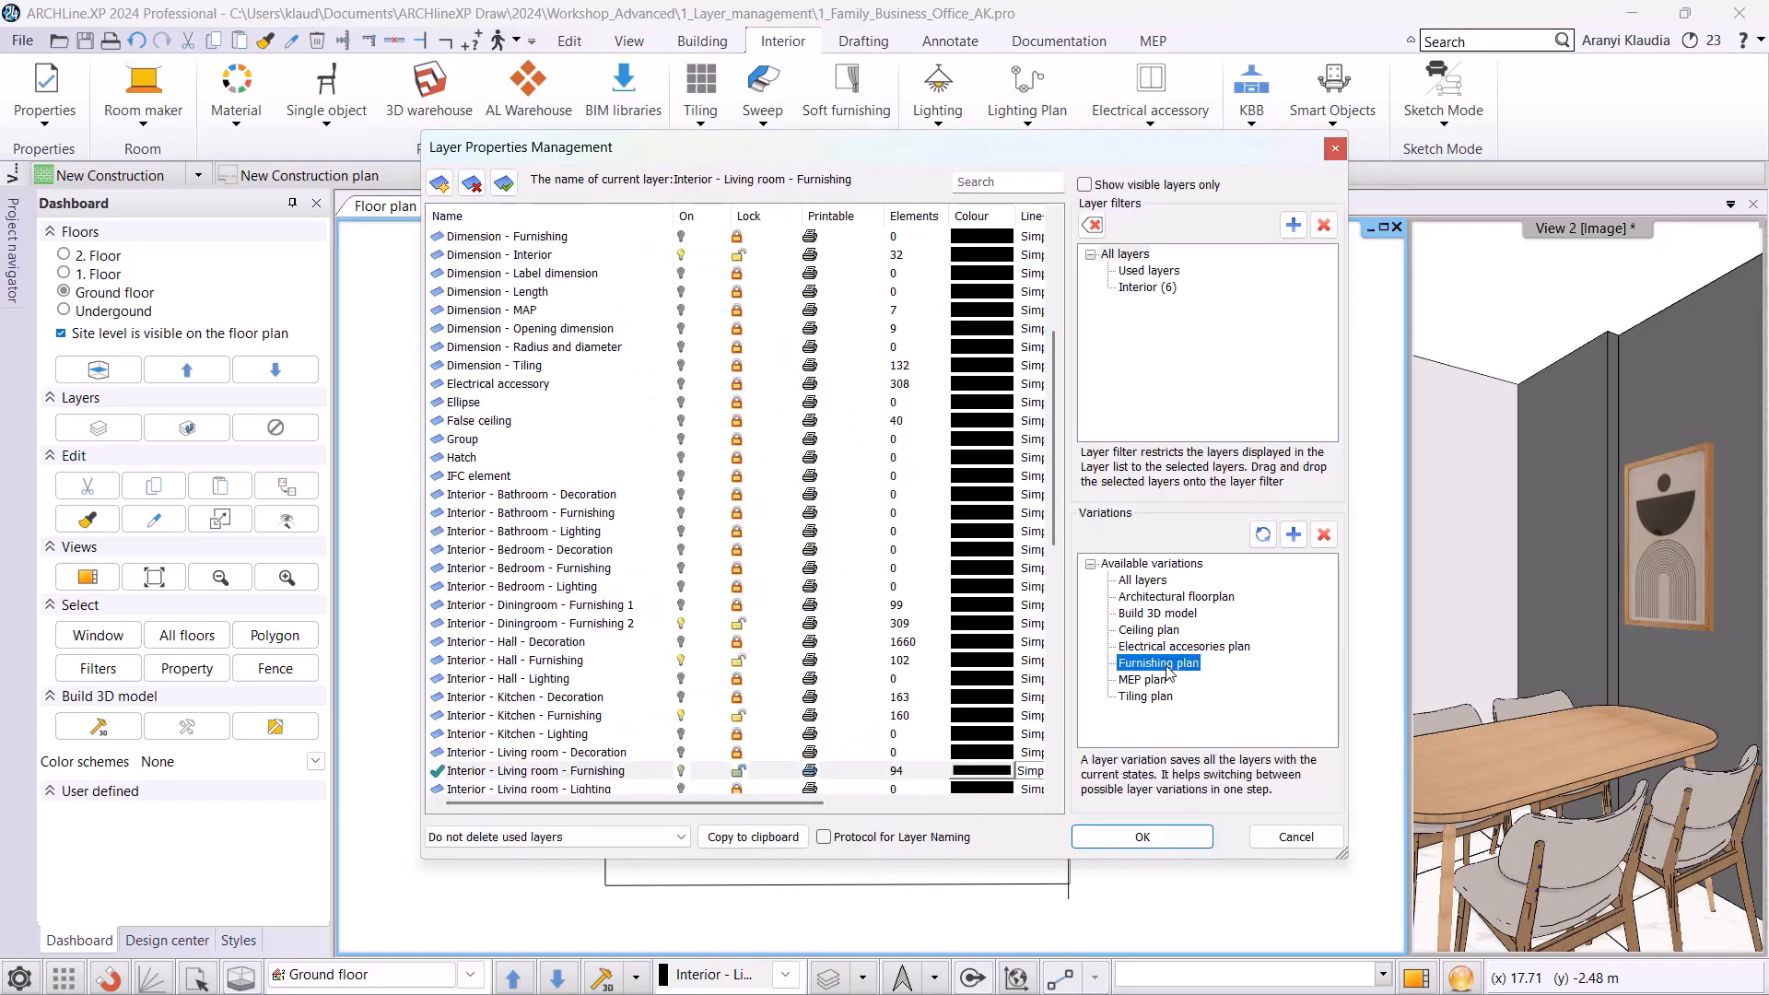
left_click(736, 606)
left_click(692, 623)
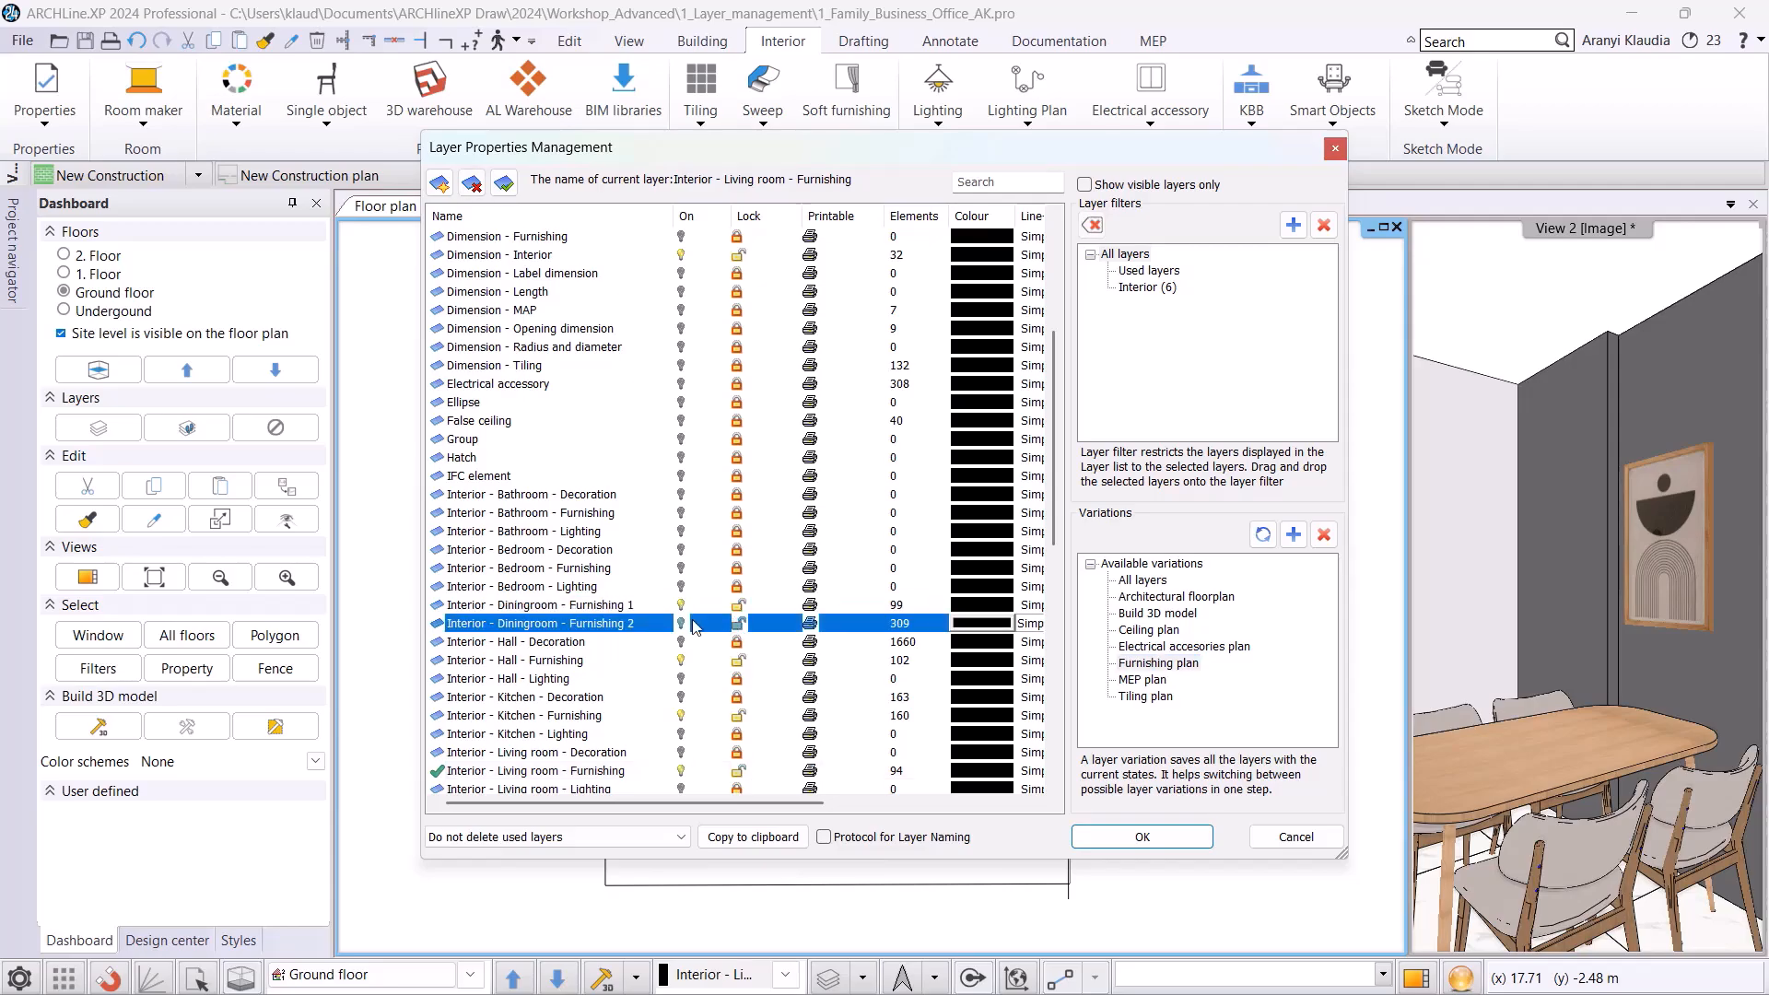
left_click(1262, 537)
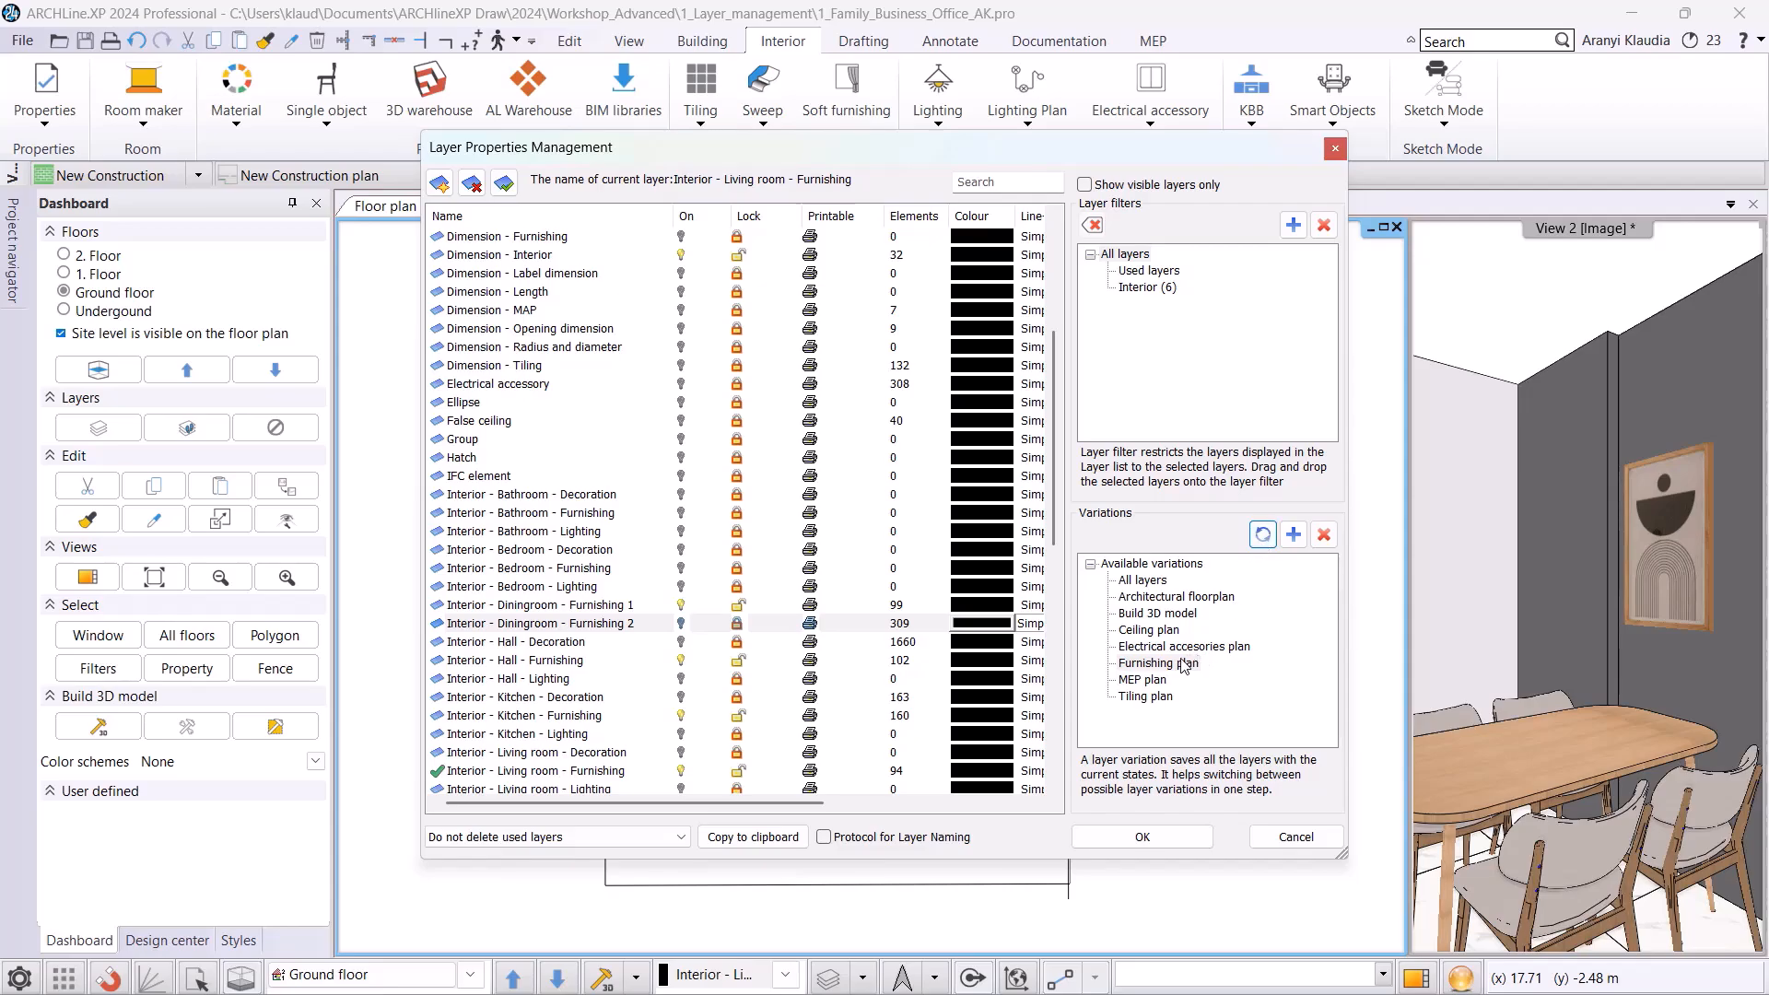
- Add a new layer variation and name it Furnishing plan 2
left_click(1293, 535)
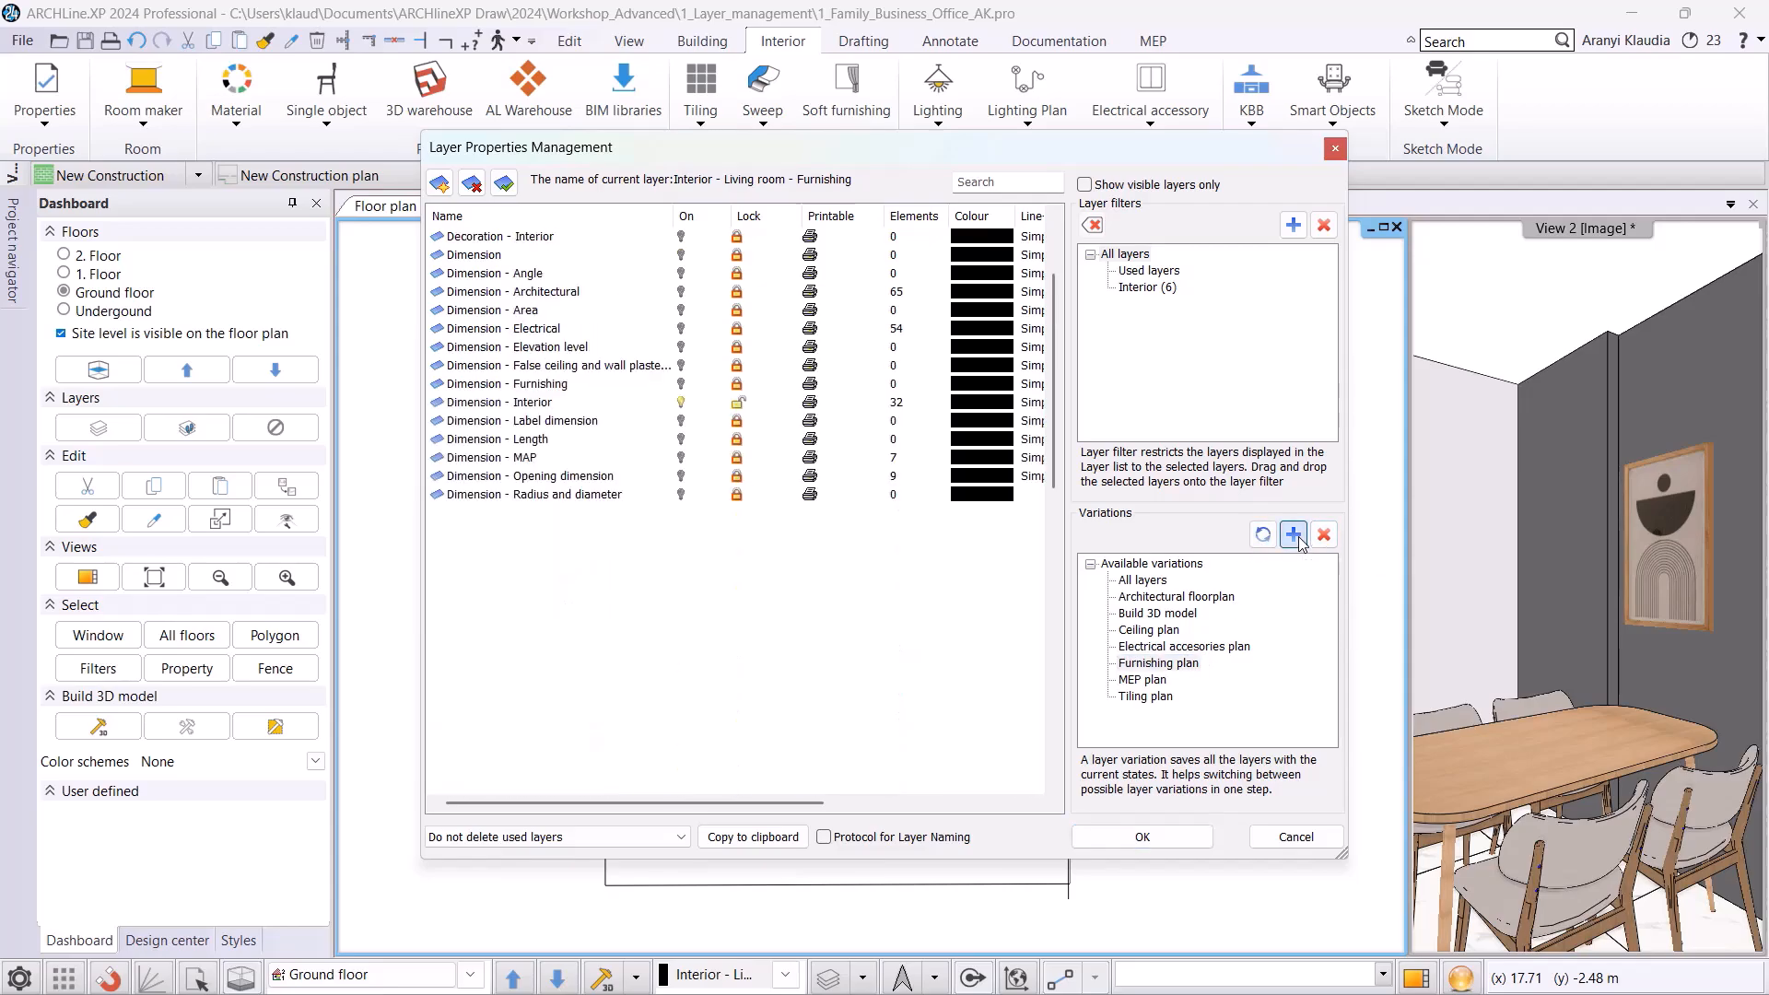
left_click(1142, 697)
right_click(1143, 697)
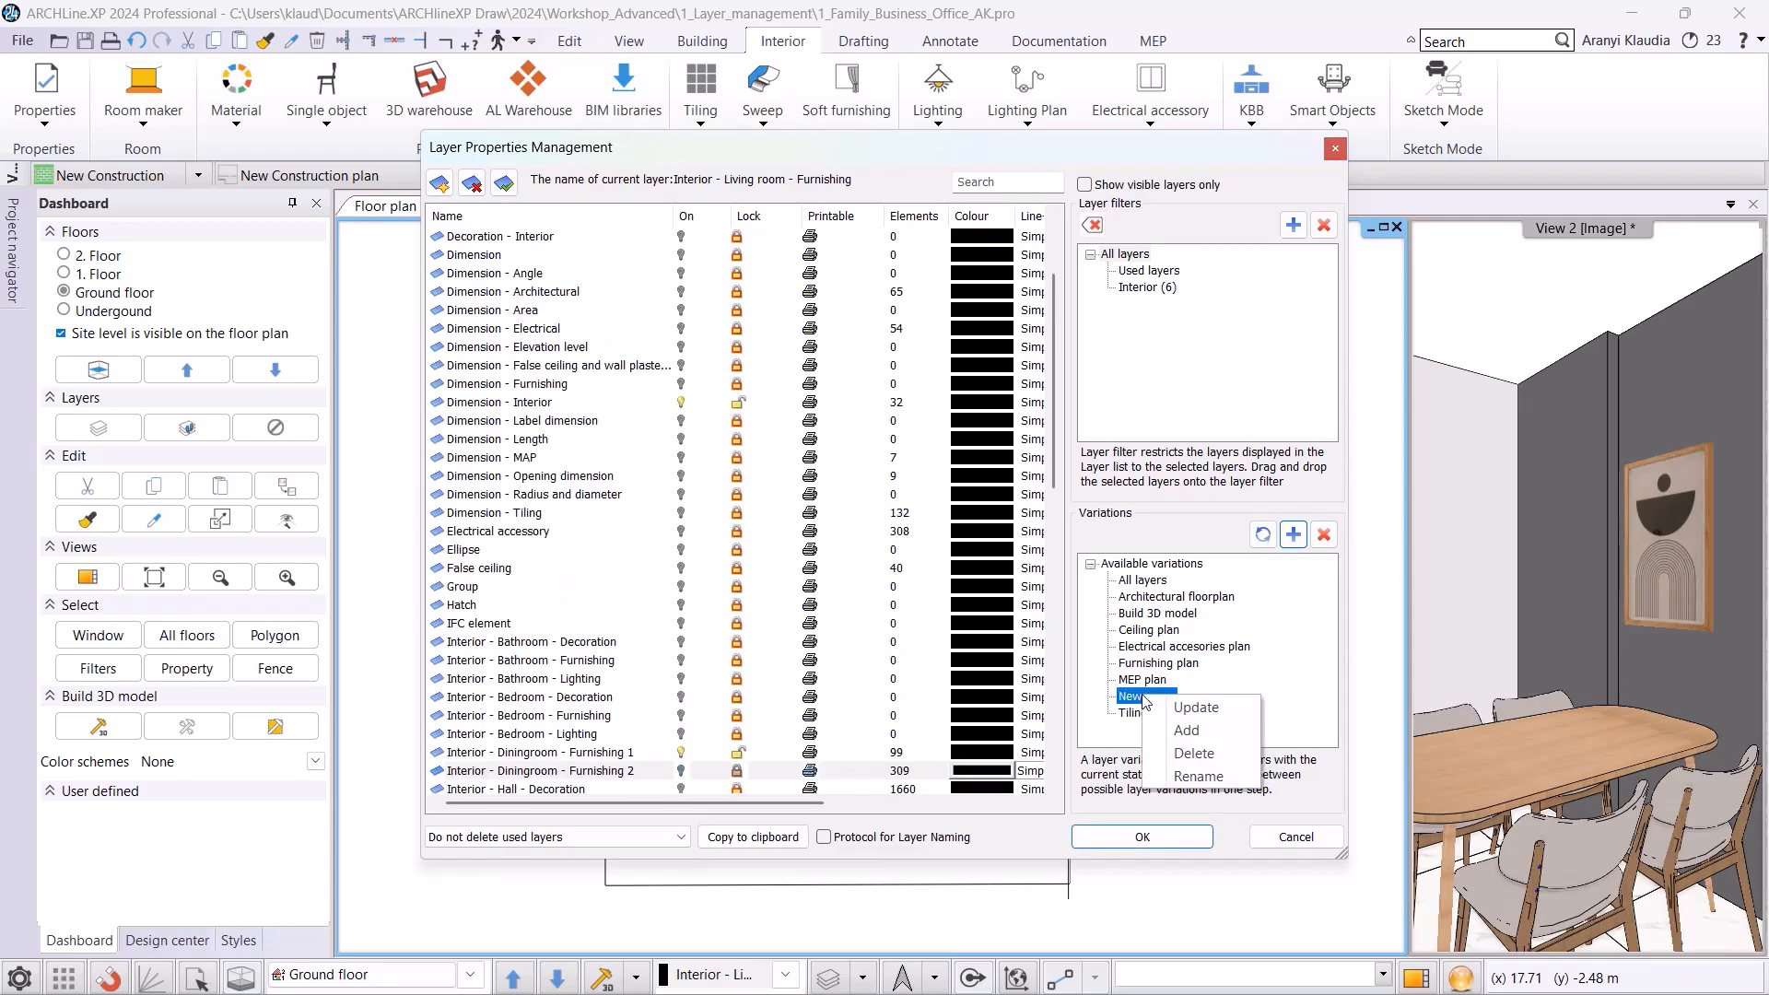
left_click(1190, 777)
type("Furnisgi")
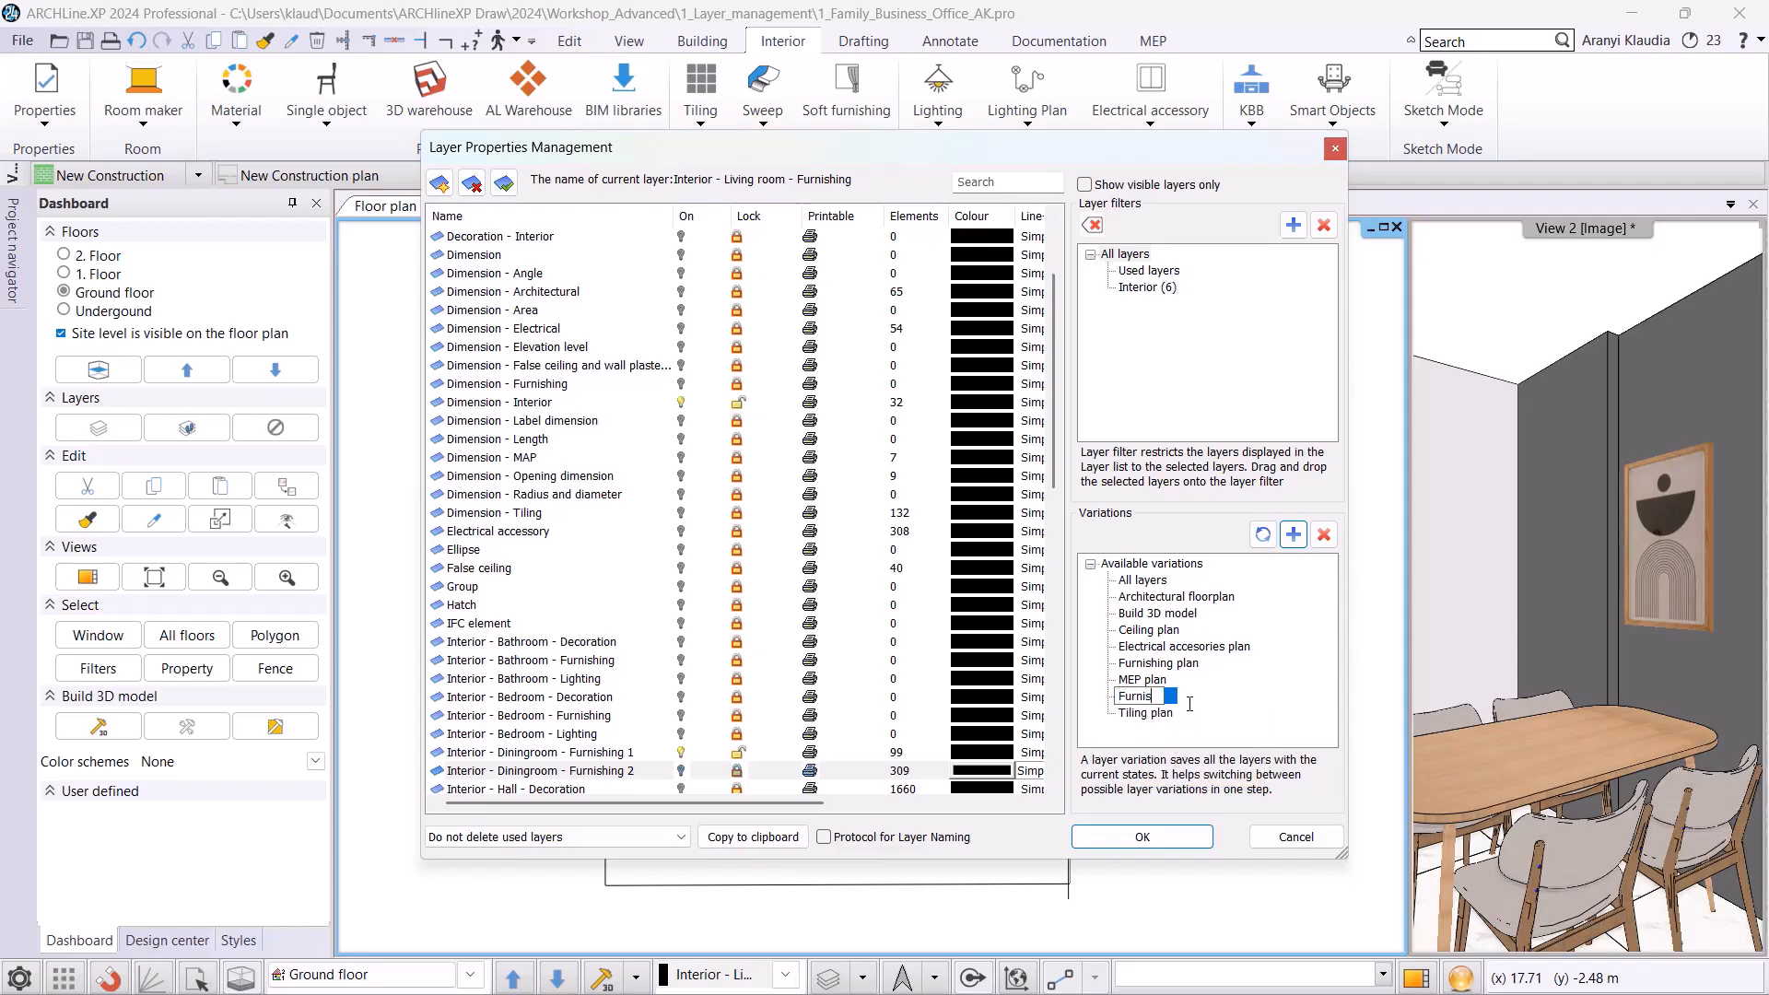
key("BackSpace")
key("BackSpace")
type("hing plan 2")
key("Return")
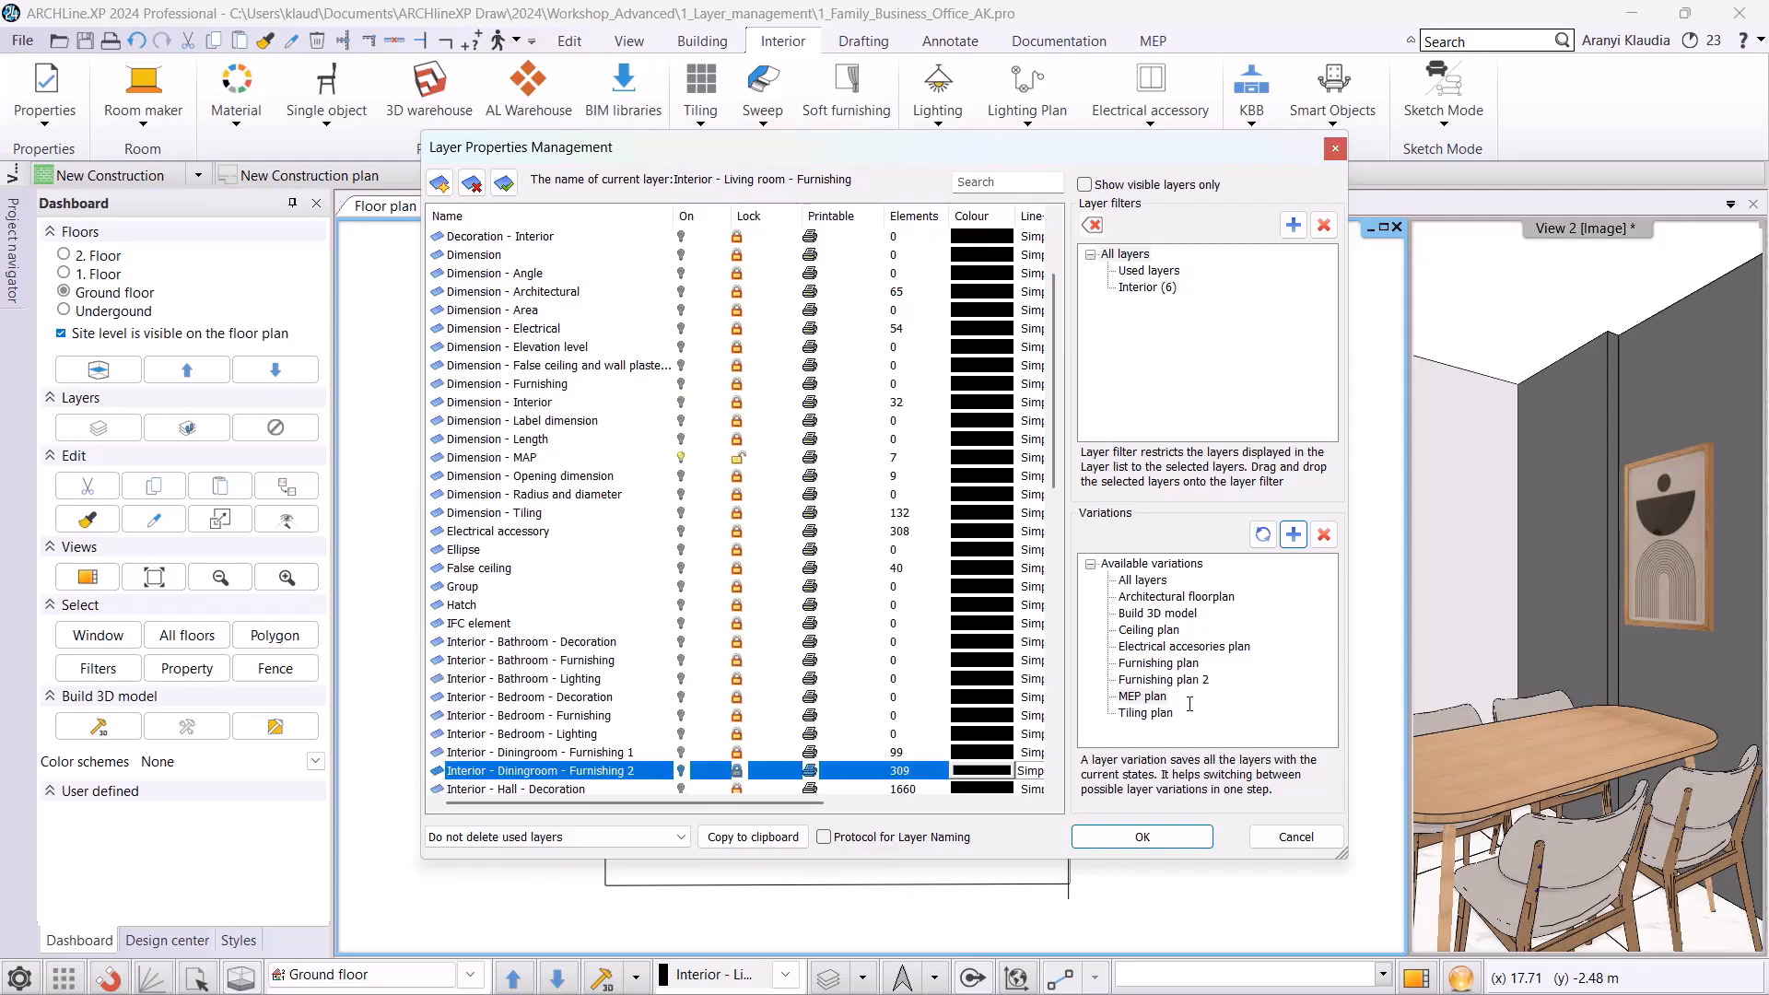
- Turn off Interior - Diningroom - Furnishing 1, turn on Interior - Diningroom - Furnishing 2, and update the Furnishing plan 2 variation
left_click(1198, 681)
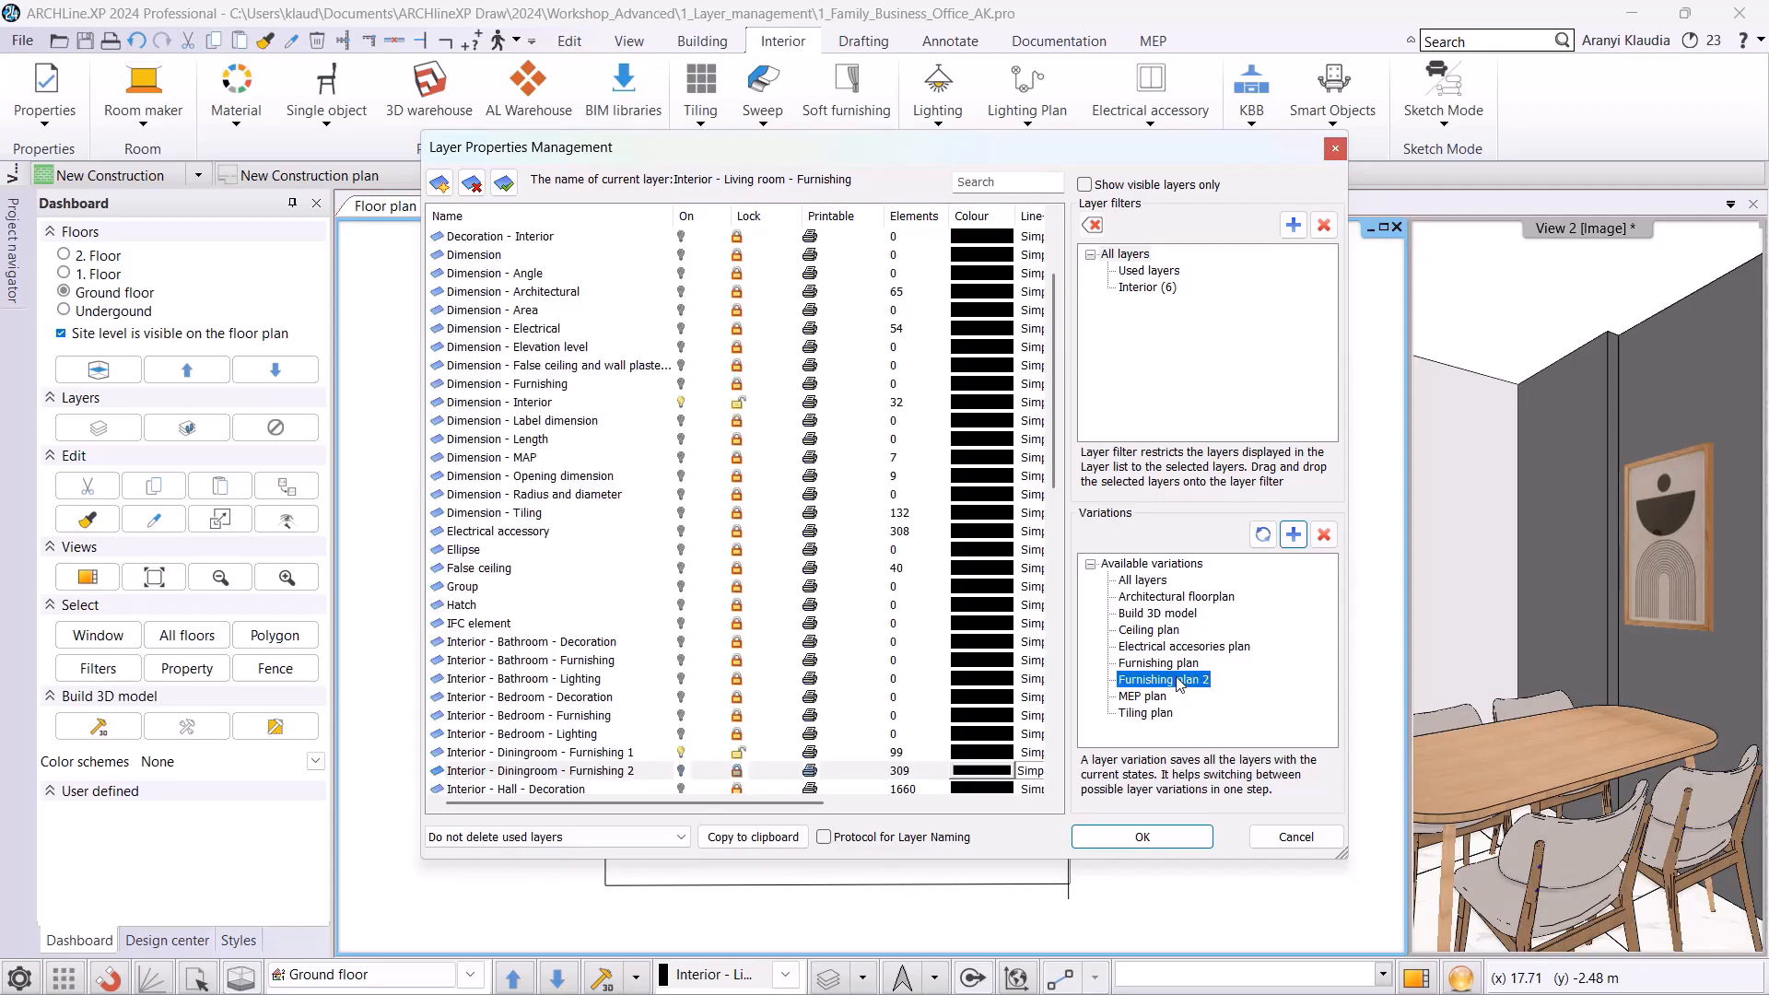
scroll(715, 605, "down", 3)
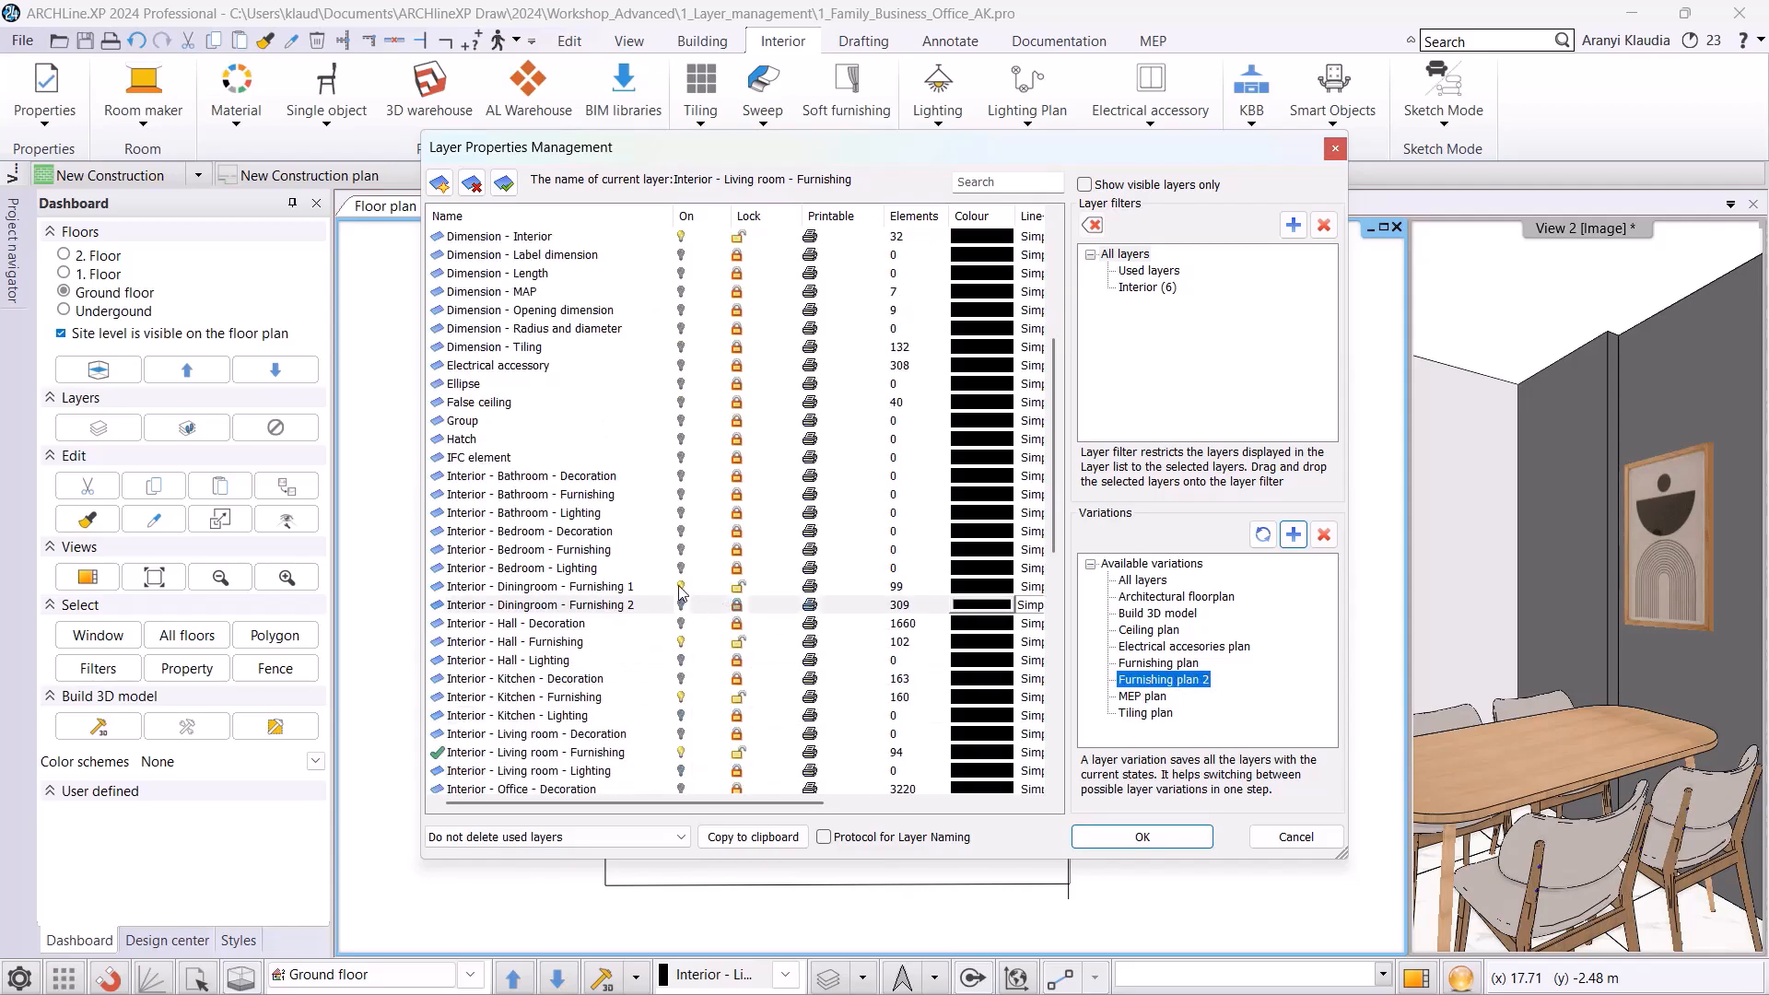
left_click(680, 587)
left_click(681, 605)
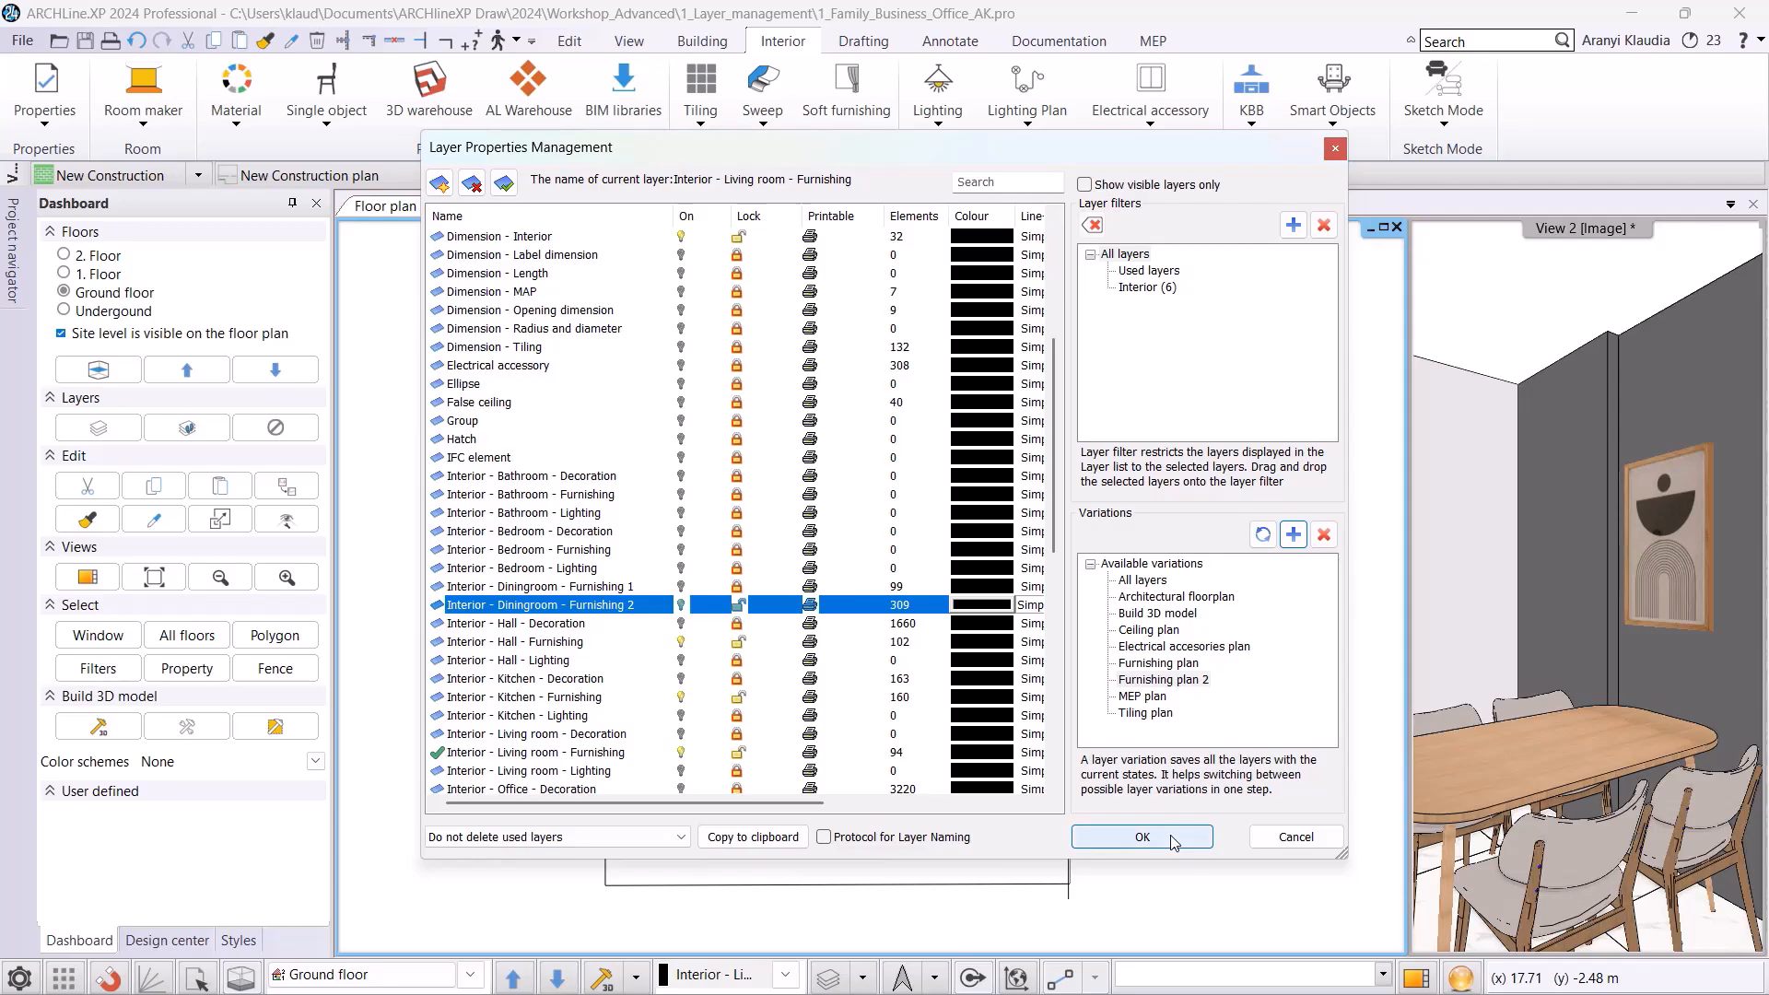
left_click(1263, 534)
left_click(1152, 840)
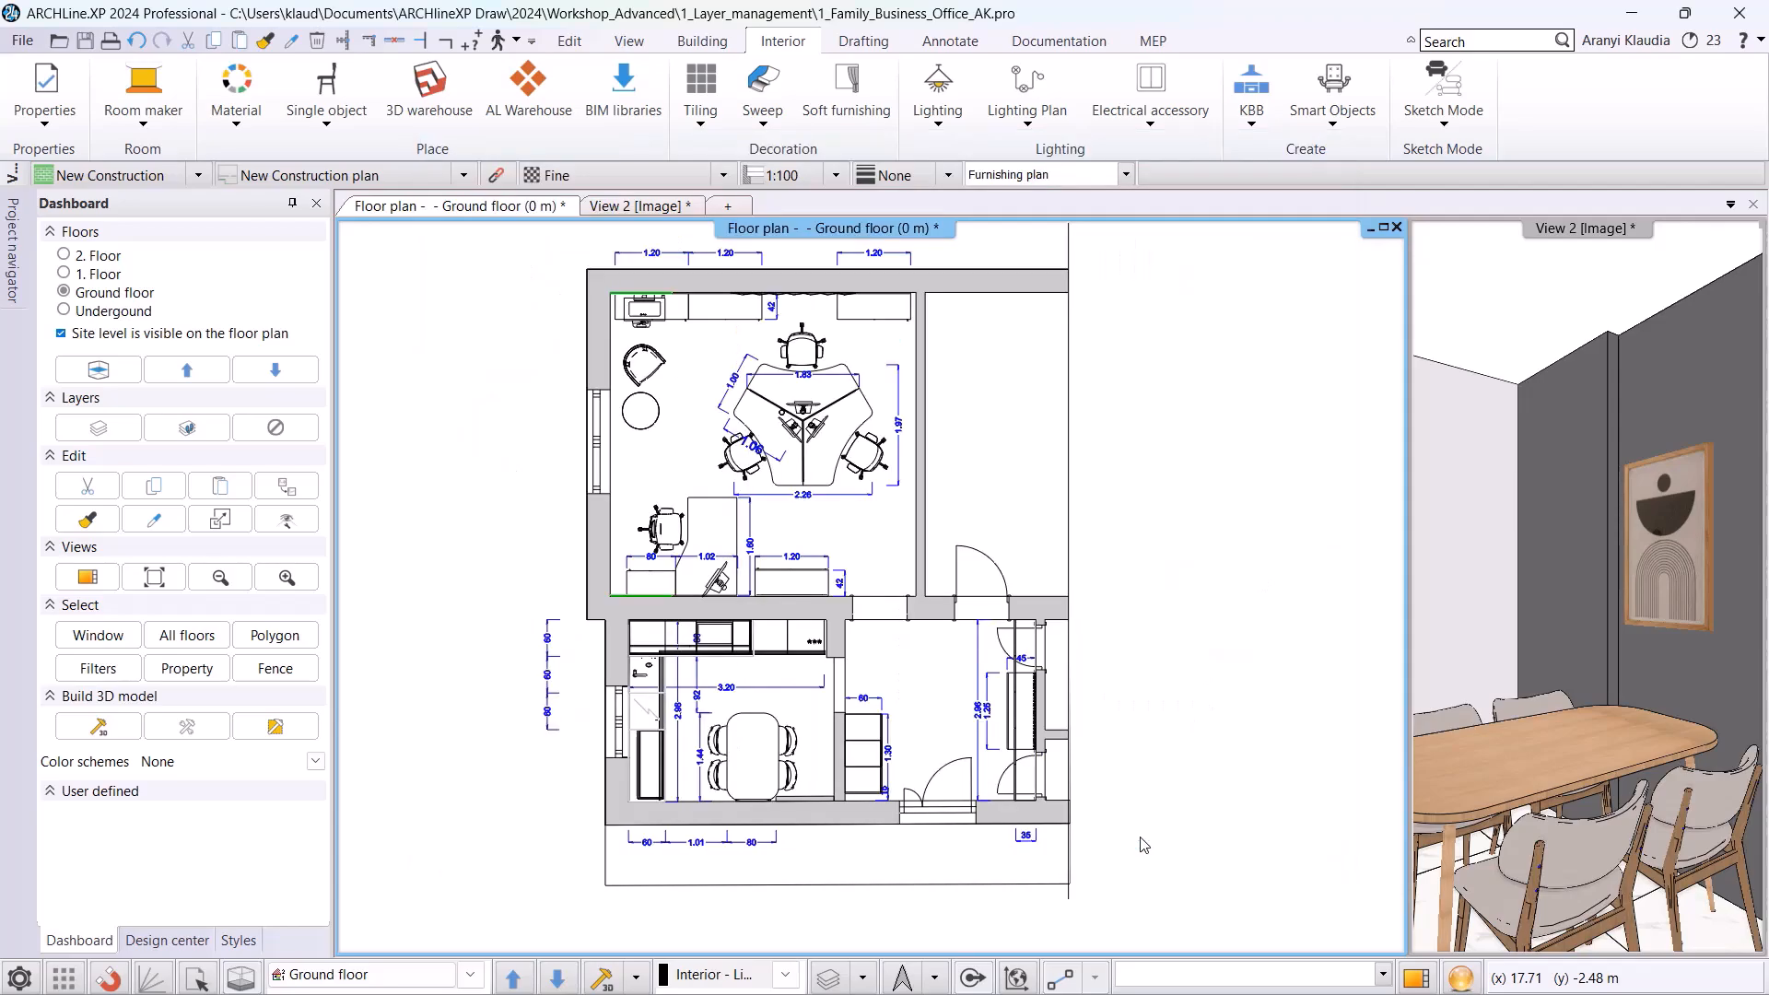
- Switch the ground floor plan to the Furnishing plan variation and back to Furnishing plan 2 to compare the dining furniture
left_click(1124, 175)
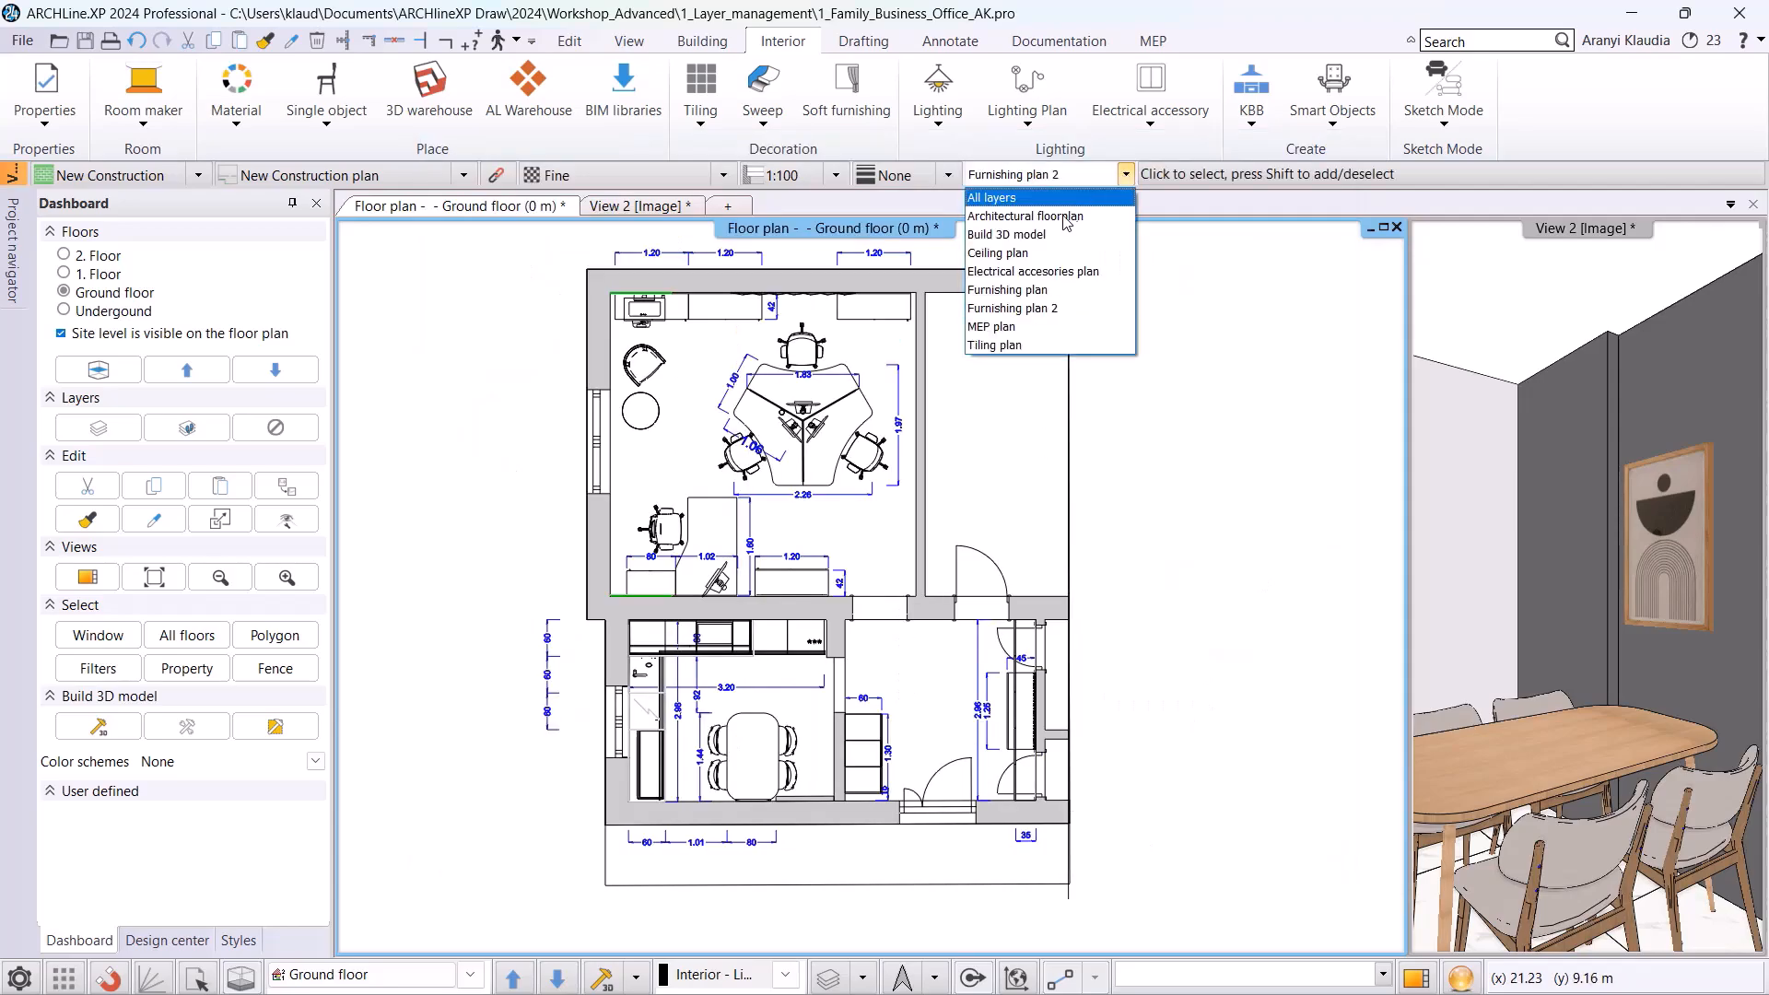
left_click(1018, 291)
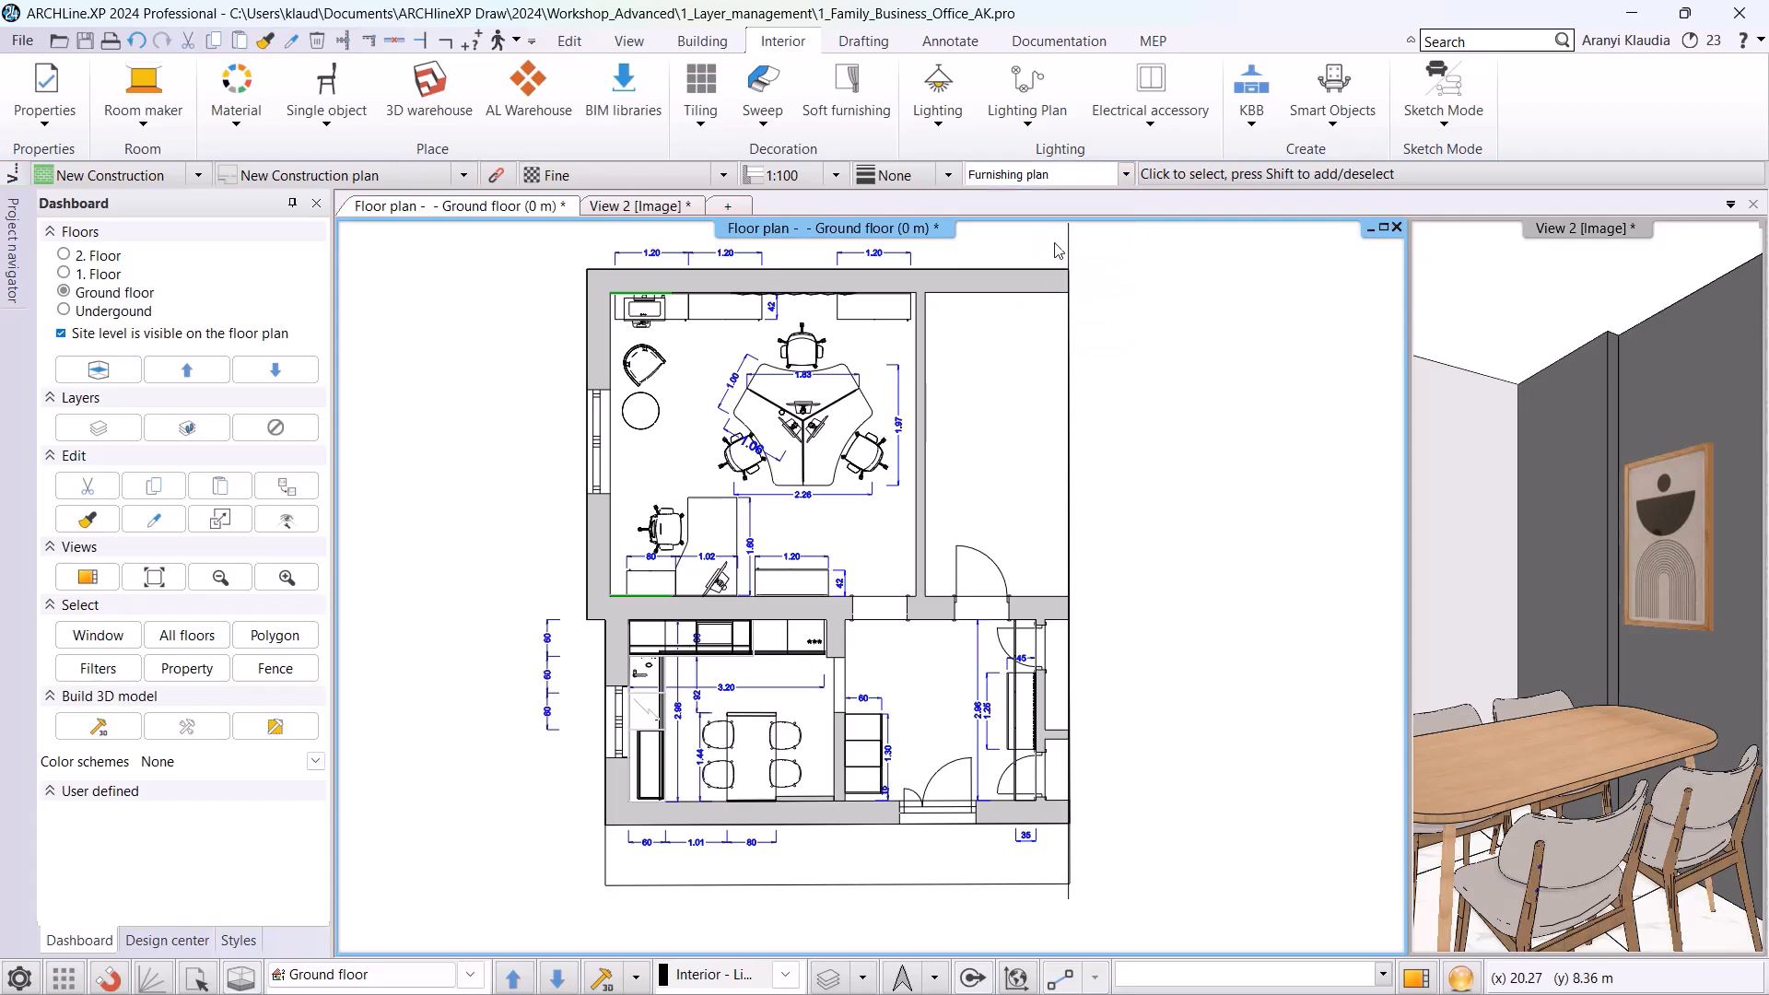
left_click(1125, 174)
left_click(1036, 310)
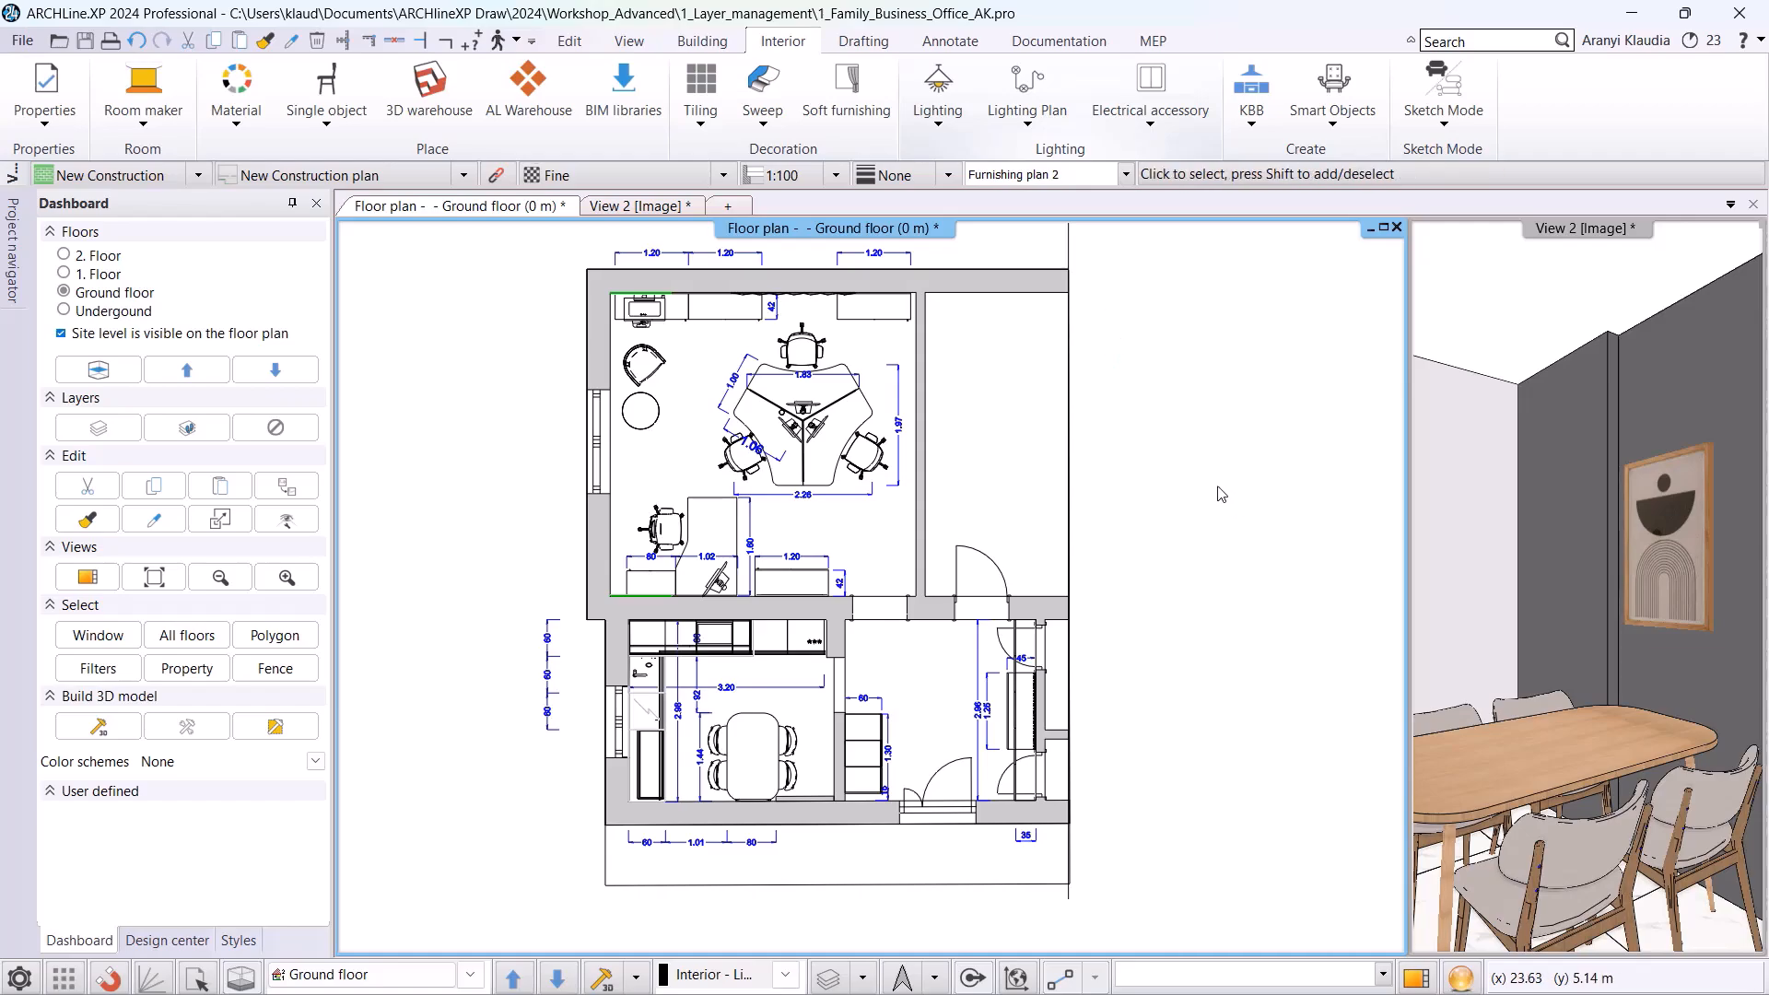
- Add a second 3D view and set it to the Kitchen 4 perspective
left_click(624, 42)
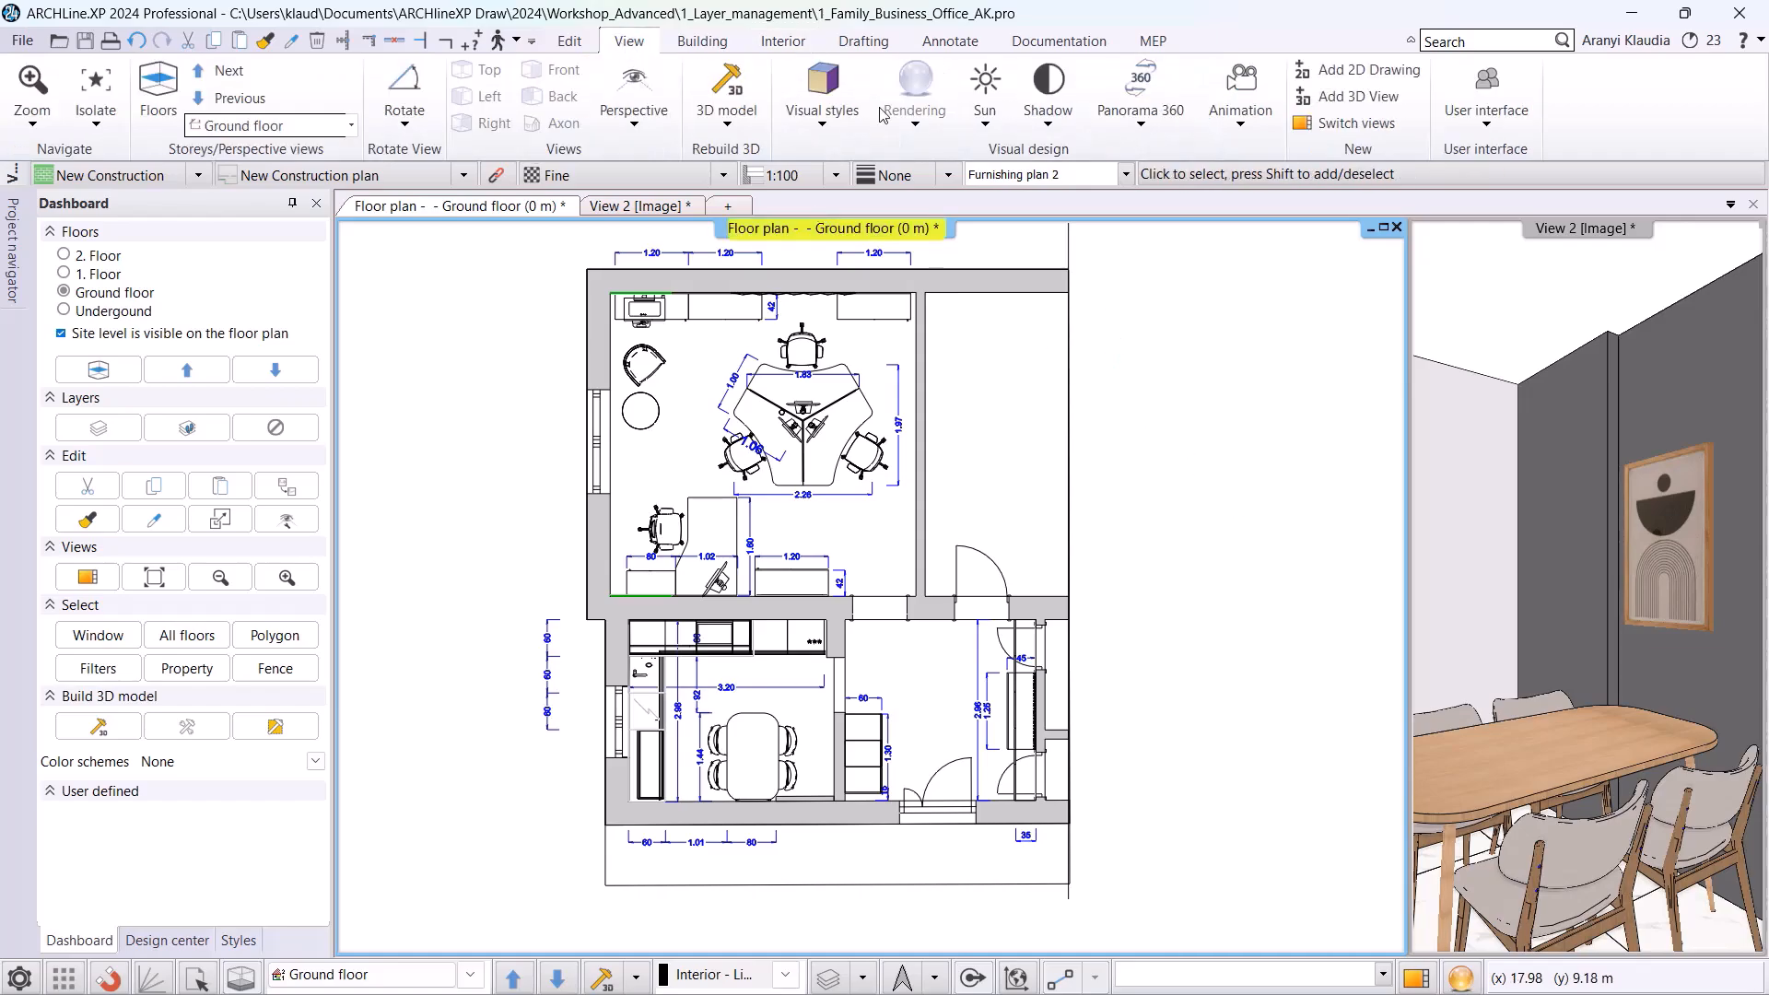
left_click(1373, 97)
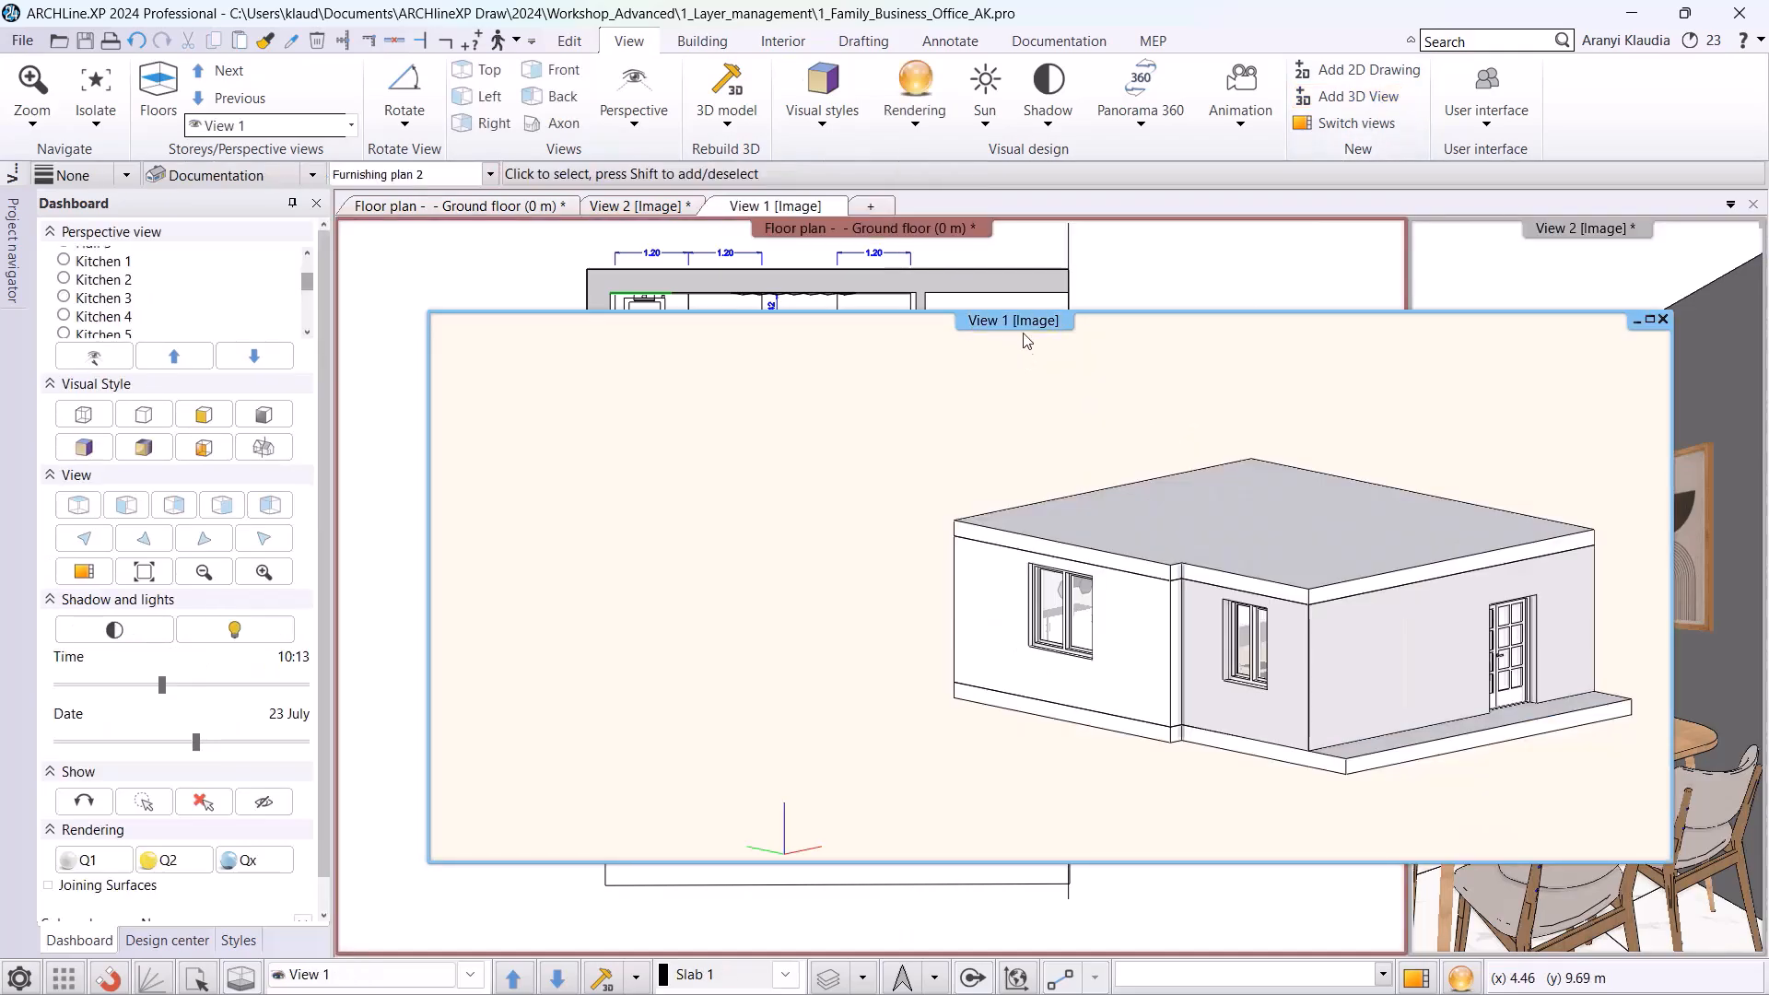
left_click(64, 316)
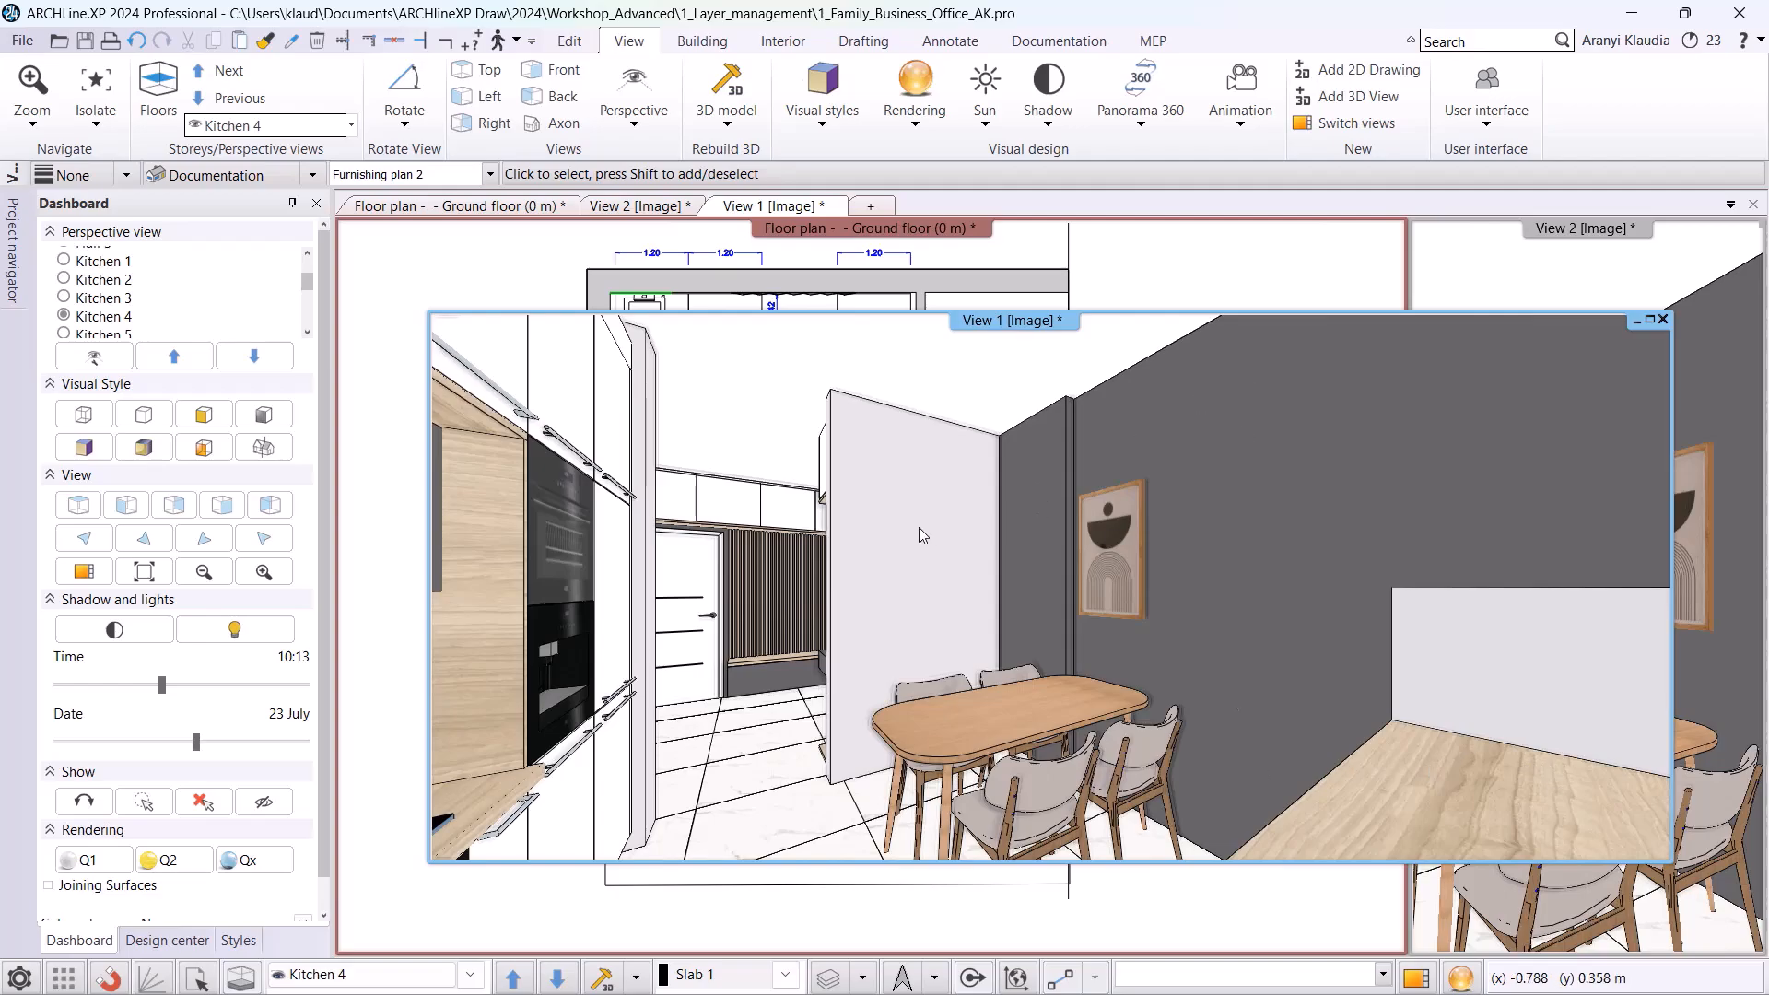
- Rebuild View 1's 3D model with a custom selection of all floors and the Furnishing plan layer variation
left_click(635, 975)
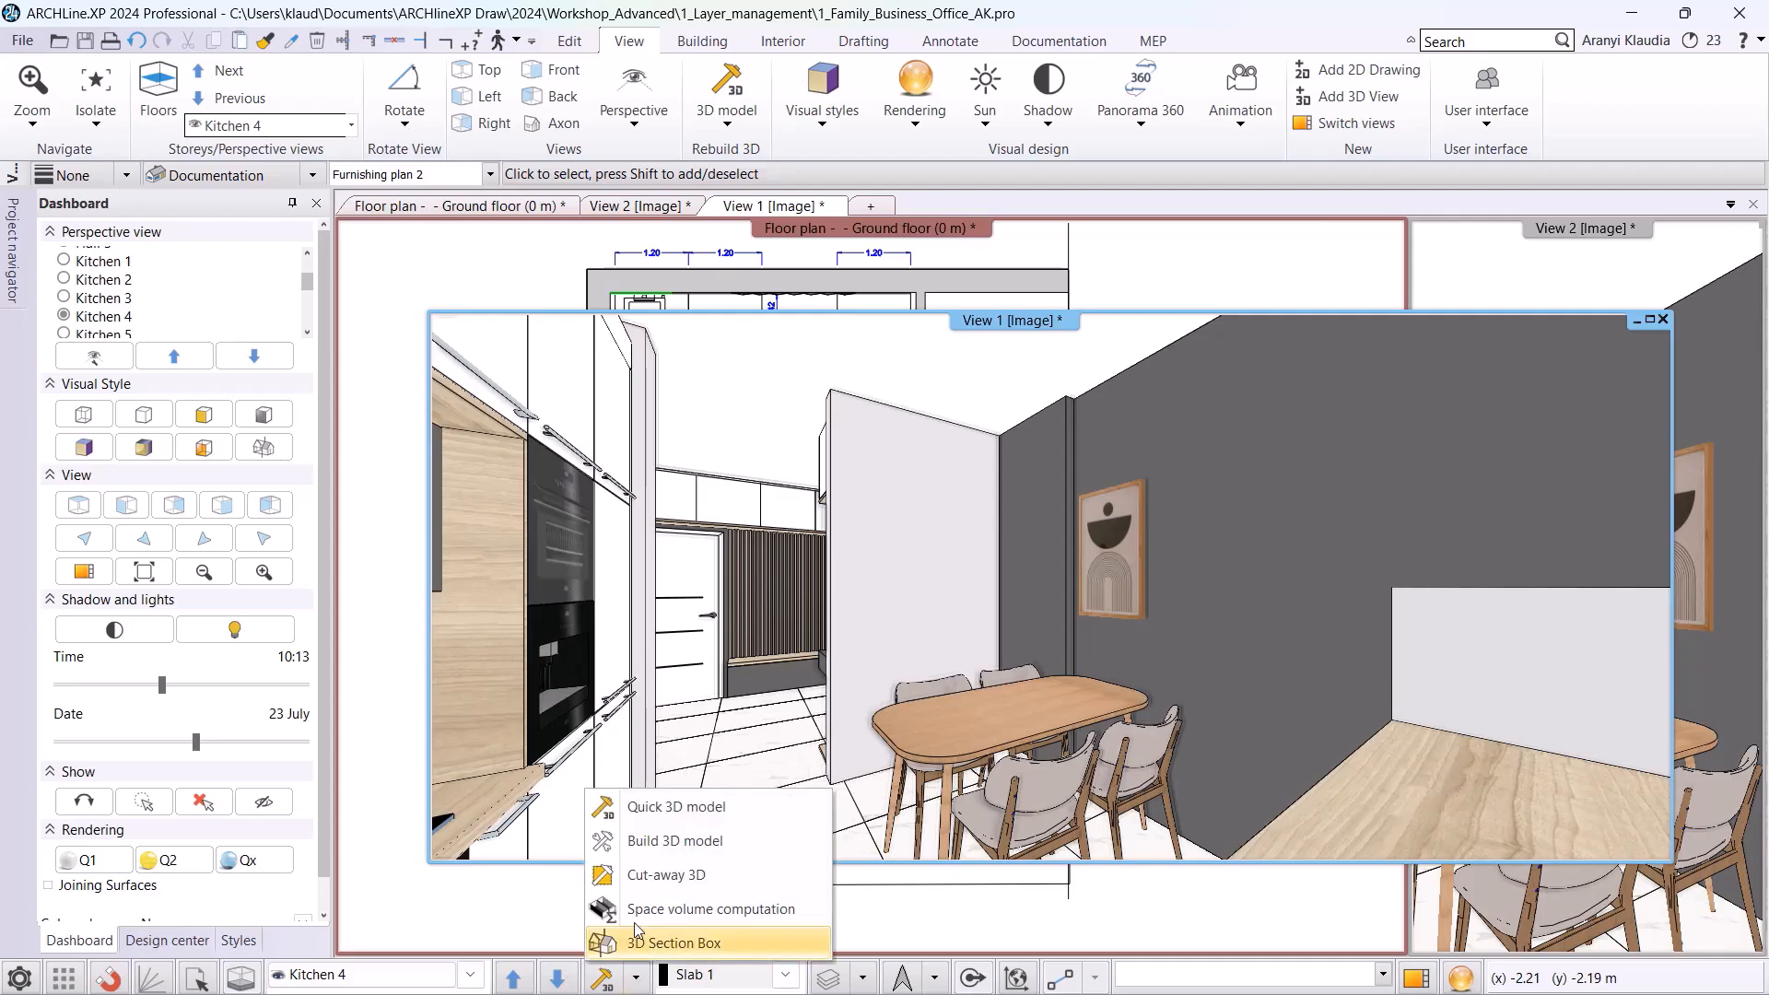
left_click(654, 839)
left_click(631, 374)
left_click(804, 595)
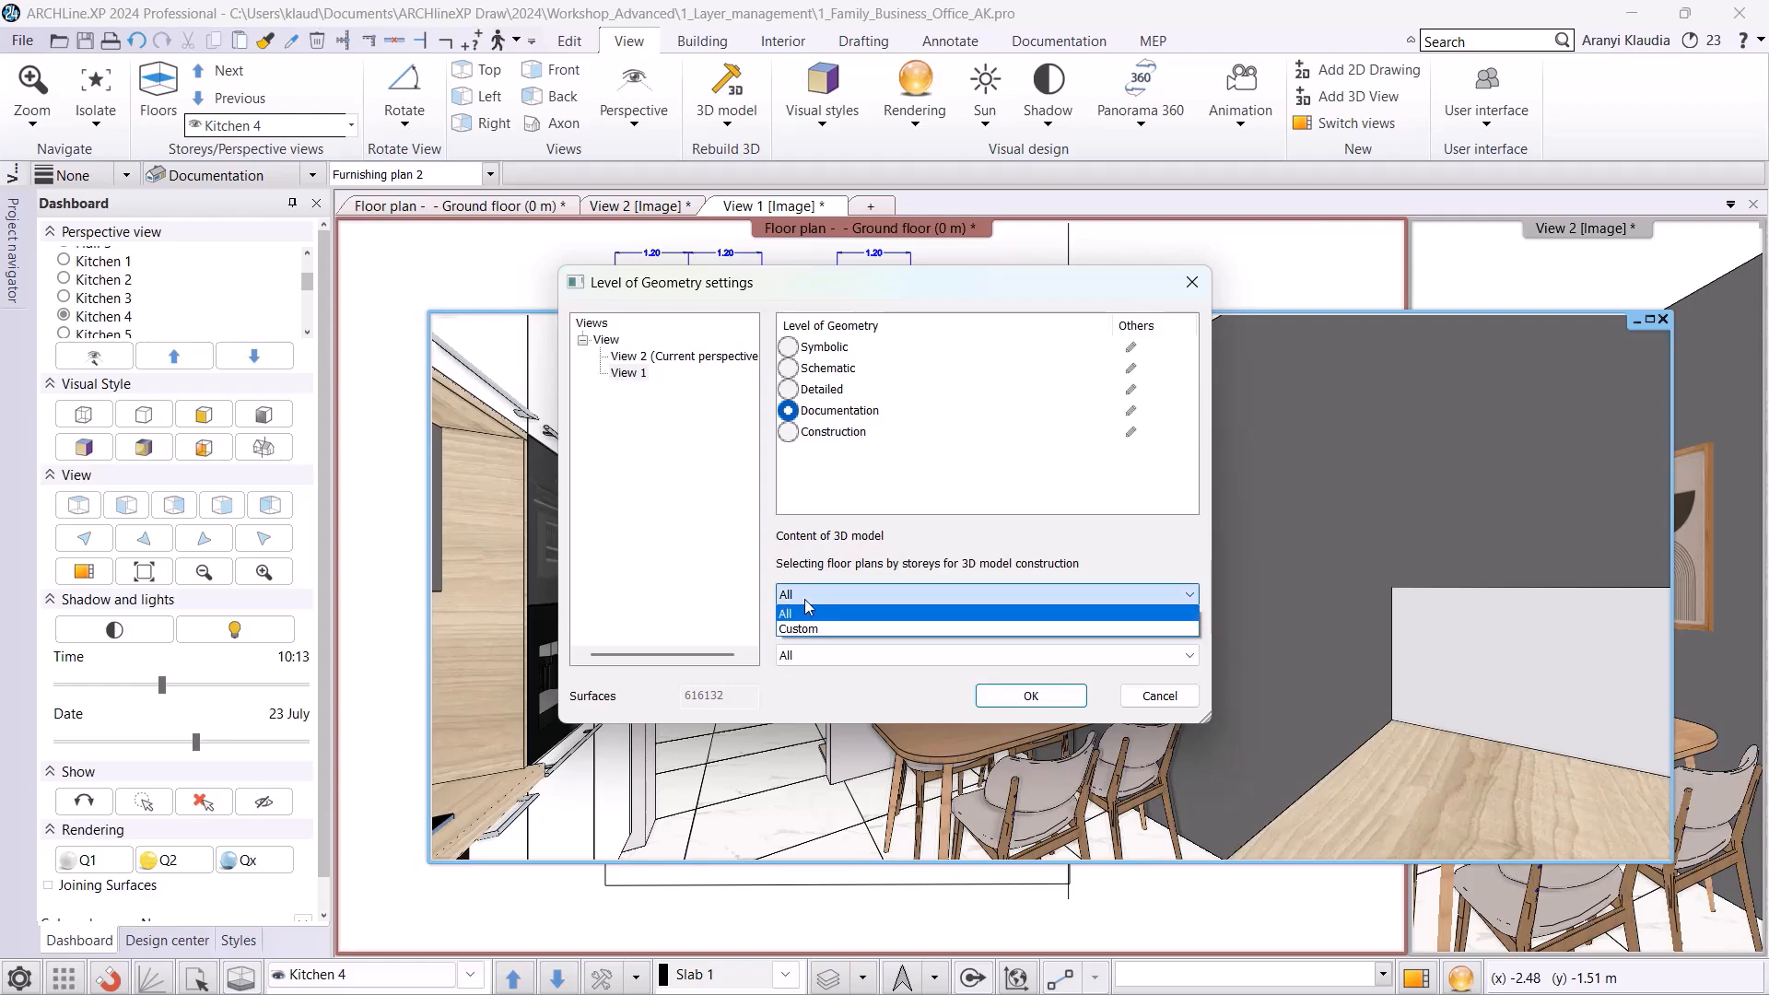
left_click(799, 629)
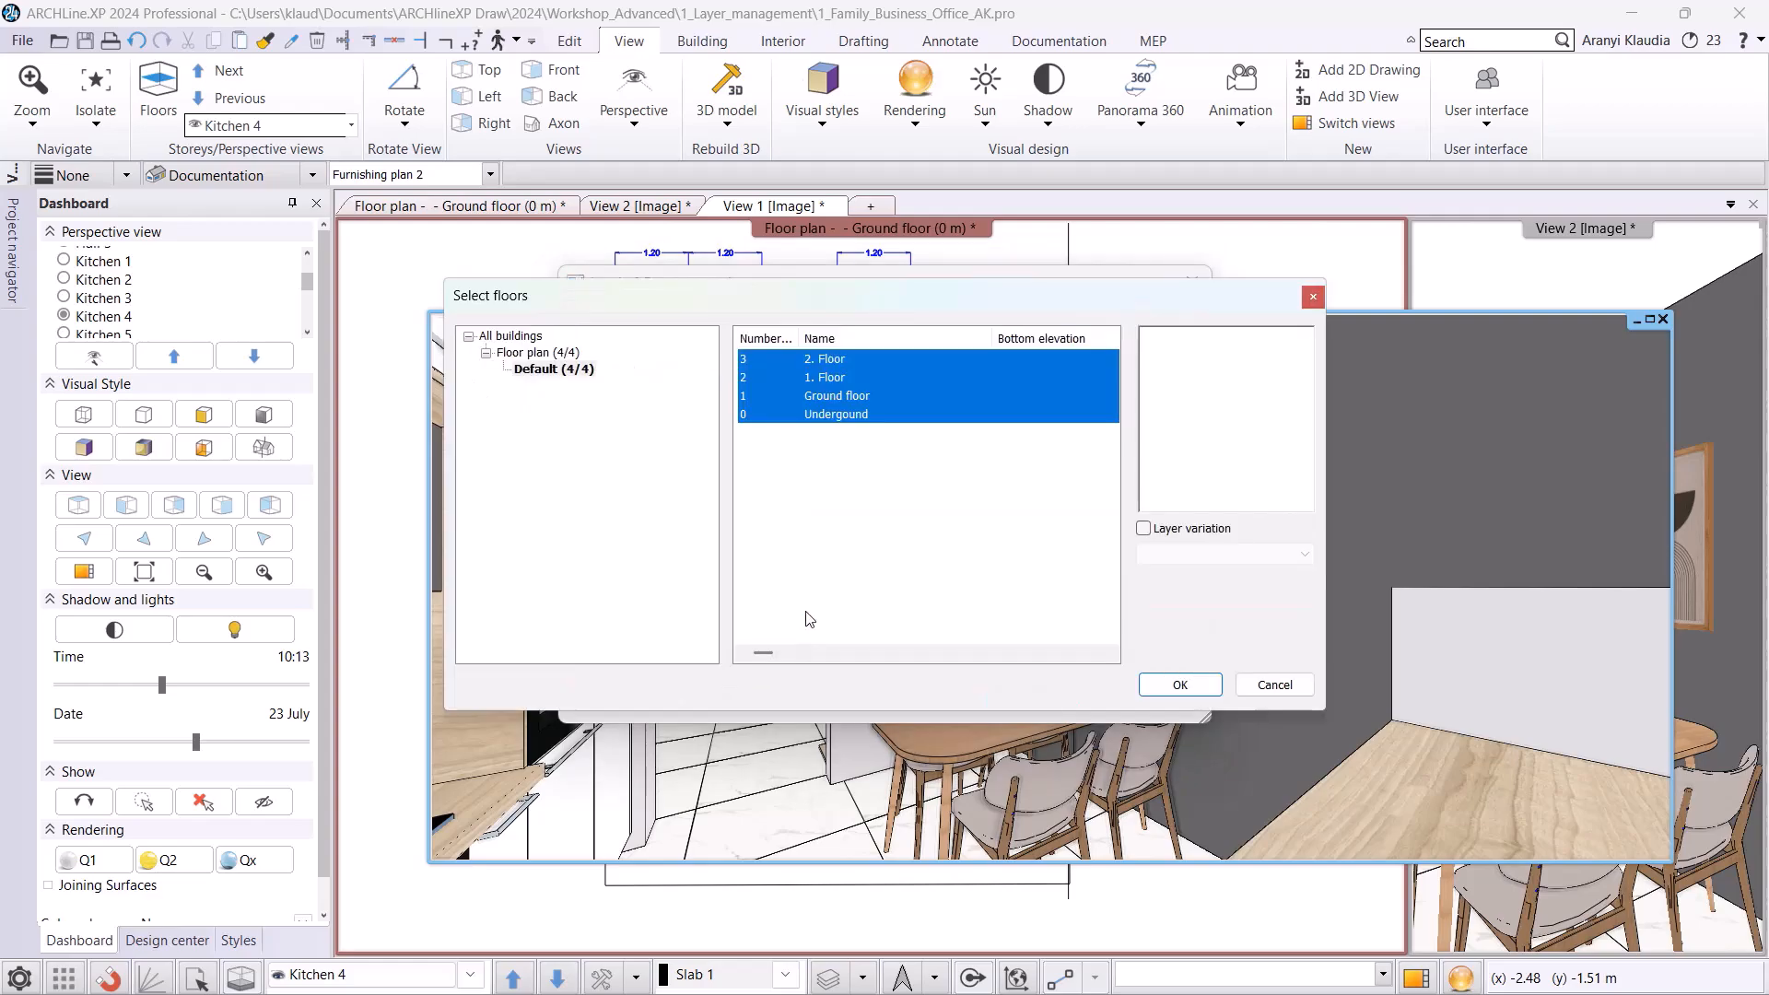
left_click(1145, 529)
left_click(1197, 554)
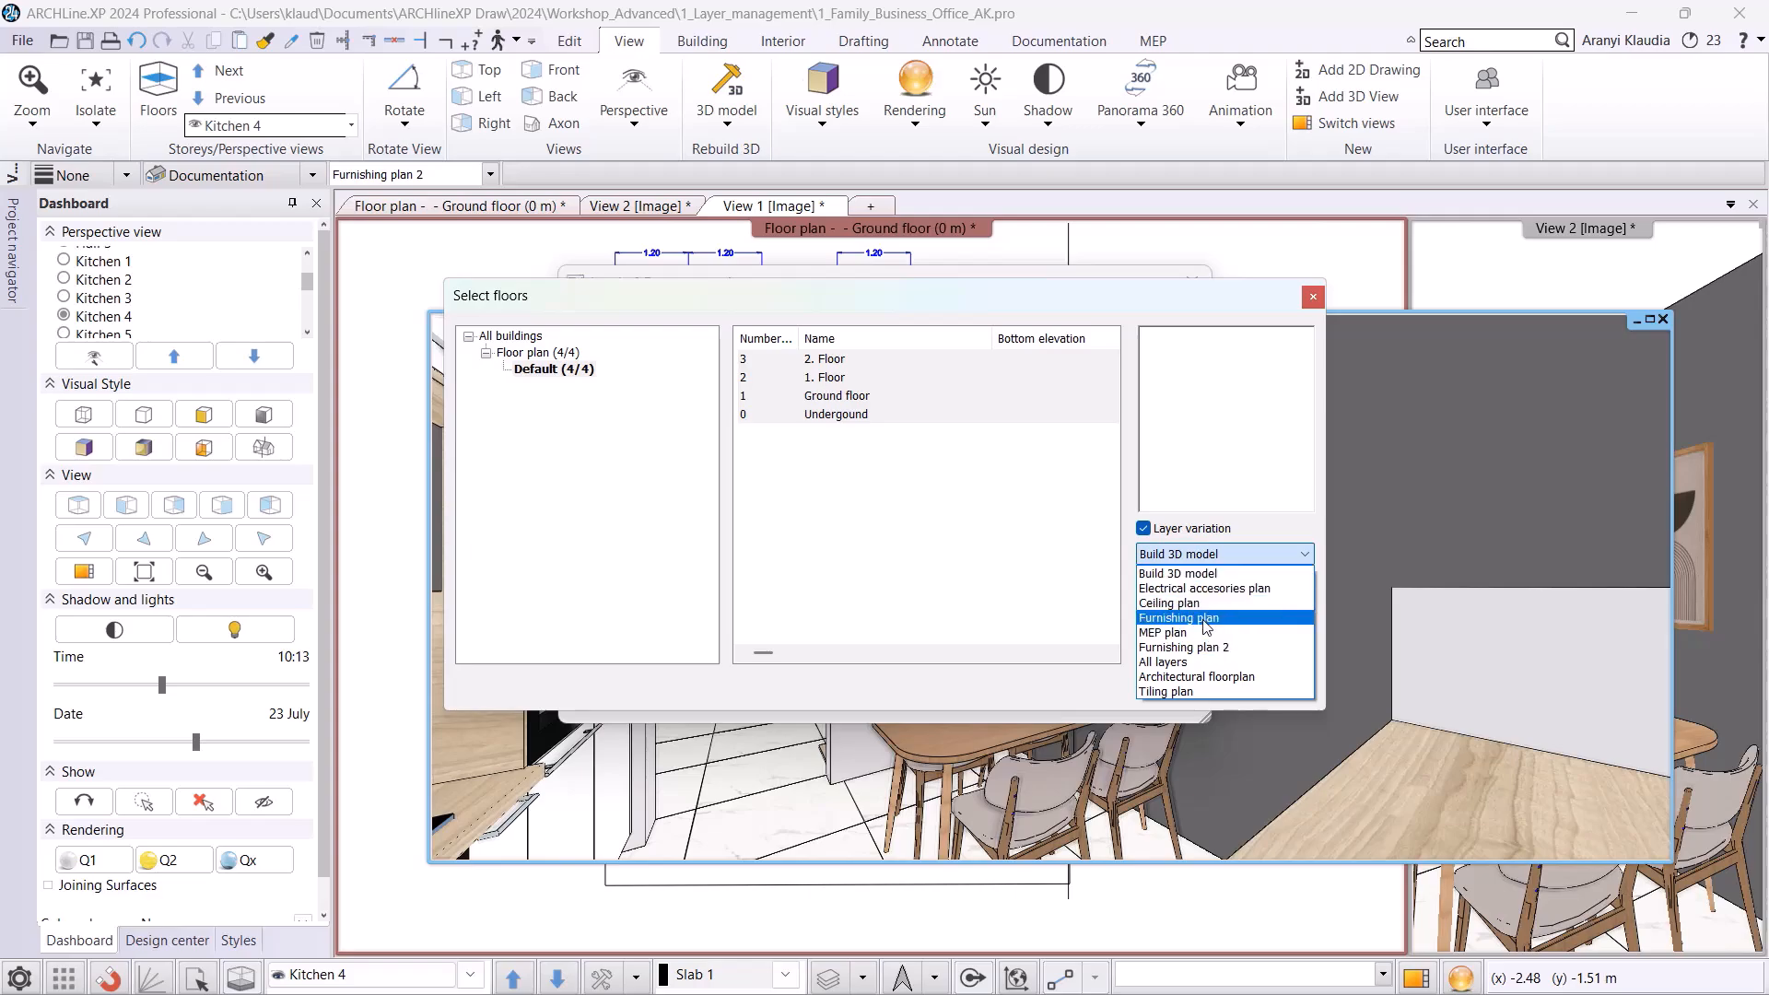
left_click(1202, 617)
left_click(1180, 685)
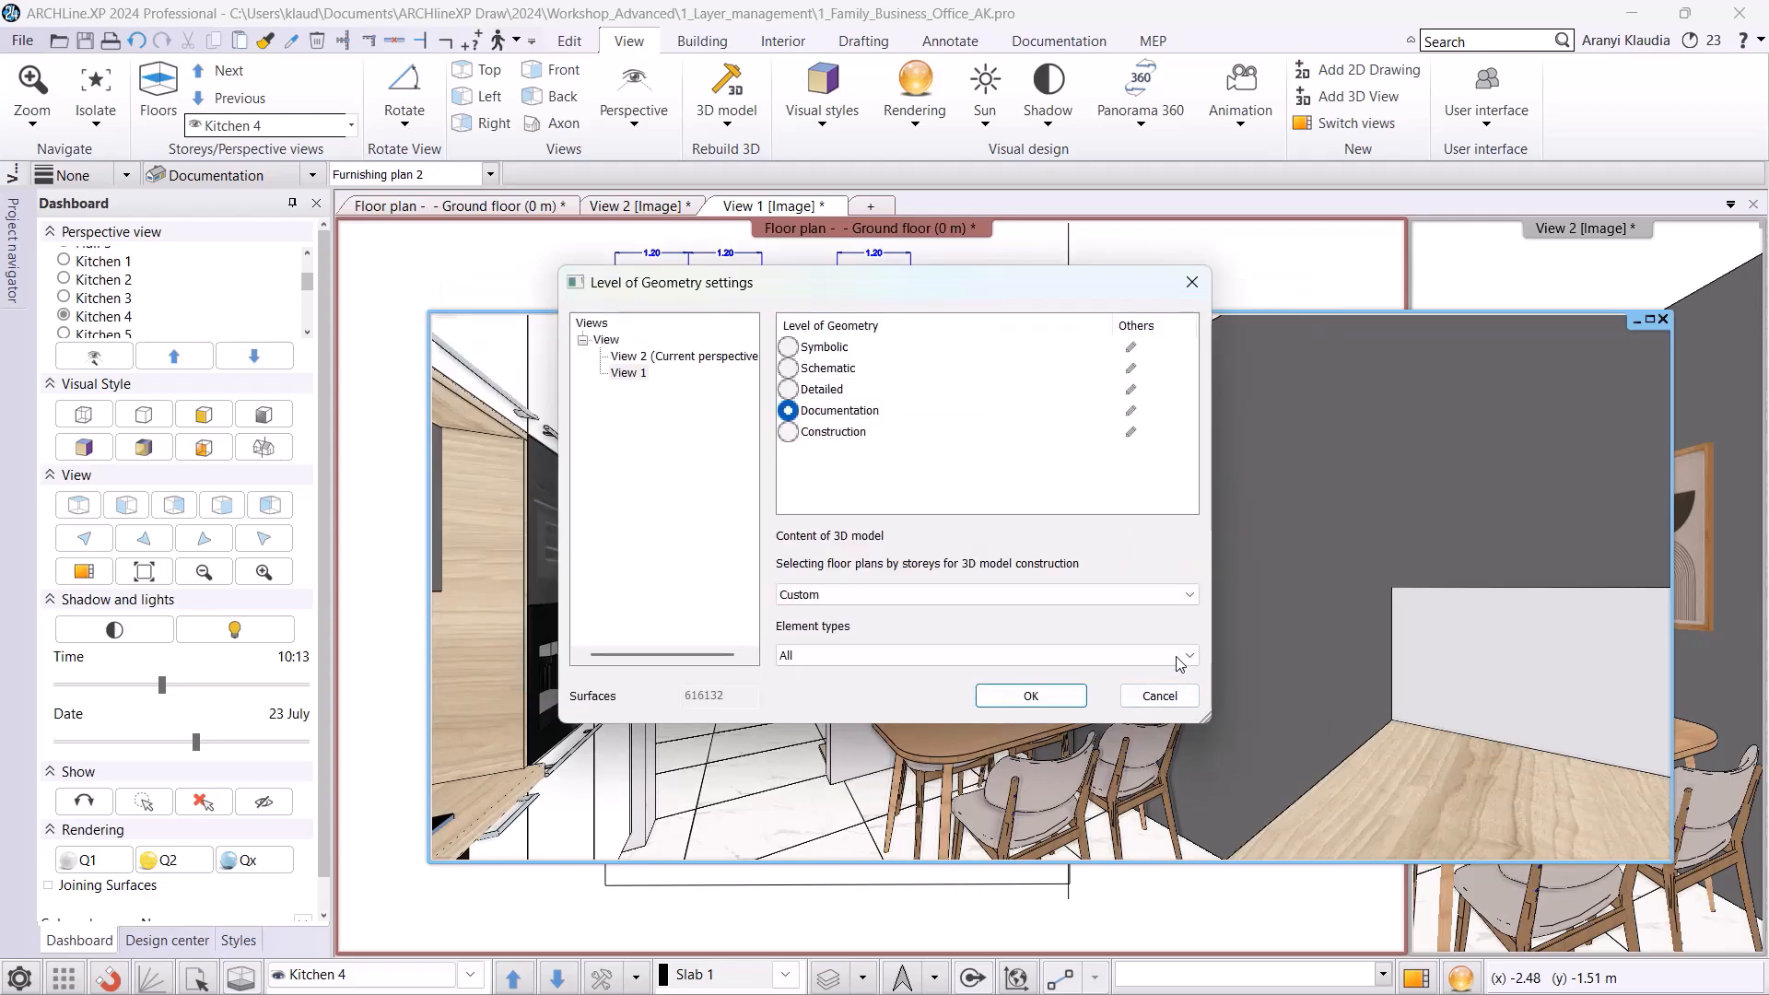
left_click(1060, 693)
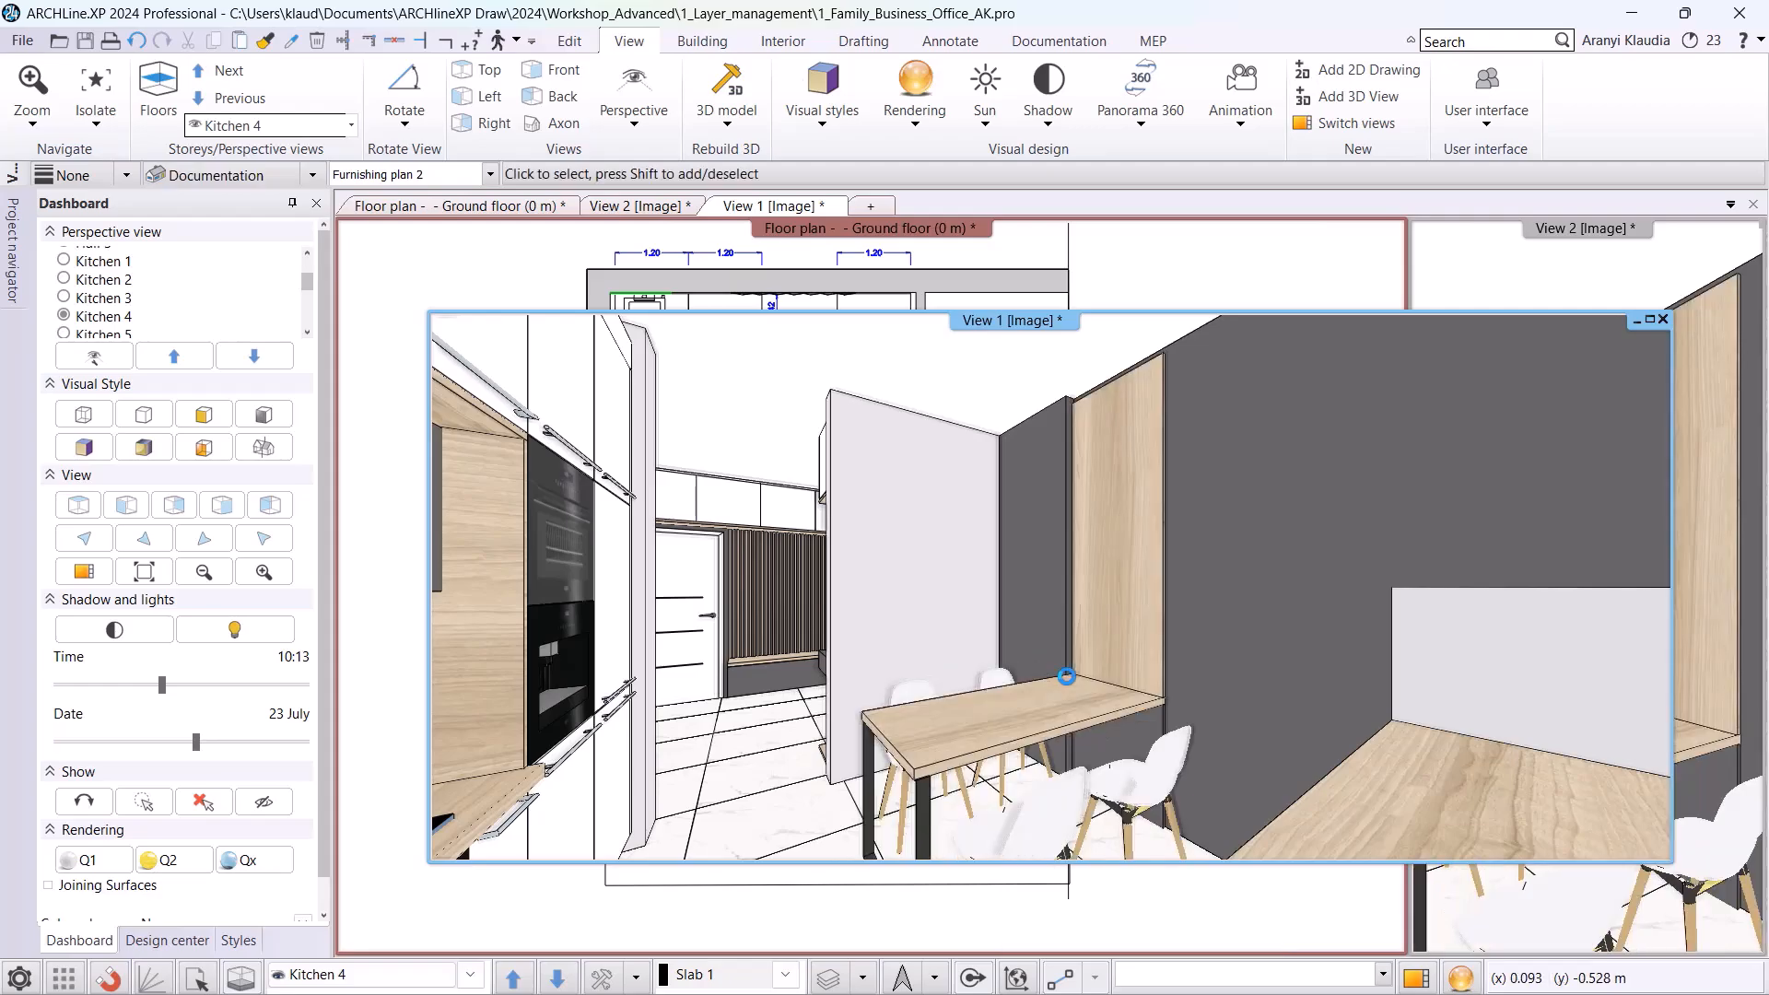
- Rebuild View 2's 3D model with a custom selection of all floors and the Furnishing plan 2 layer variation
left_click(1636, 330)
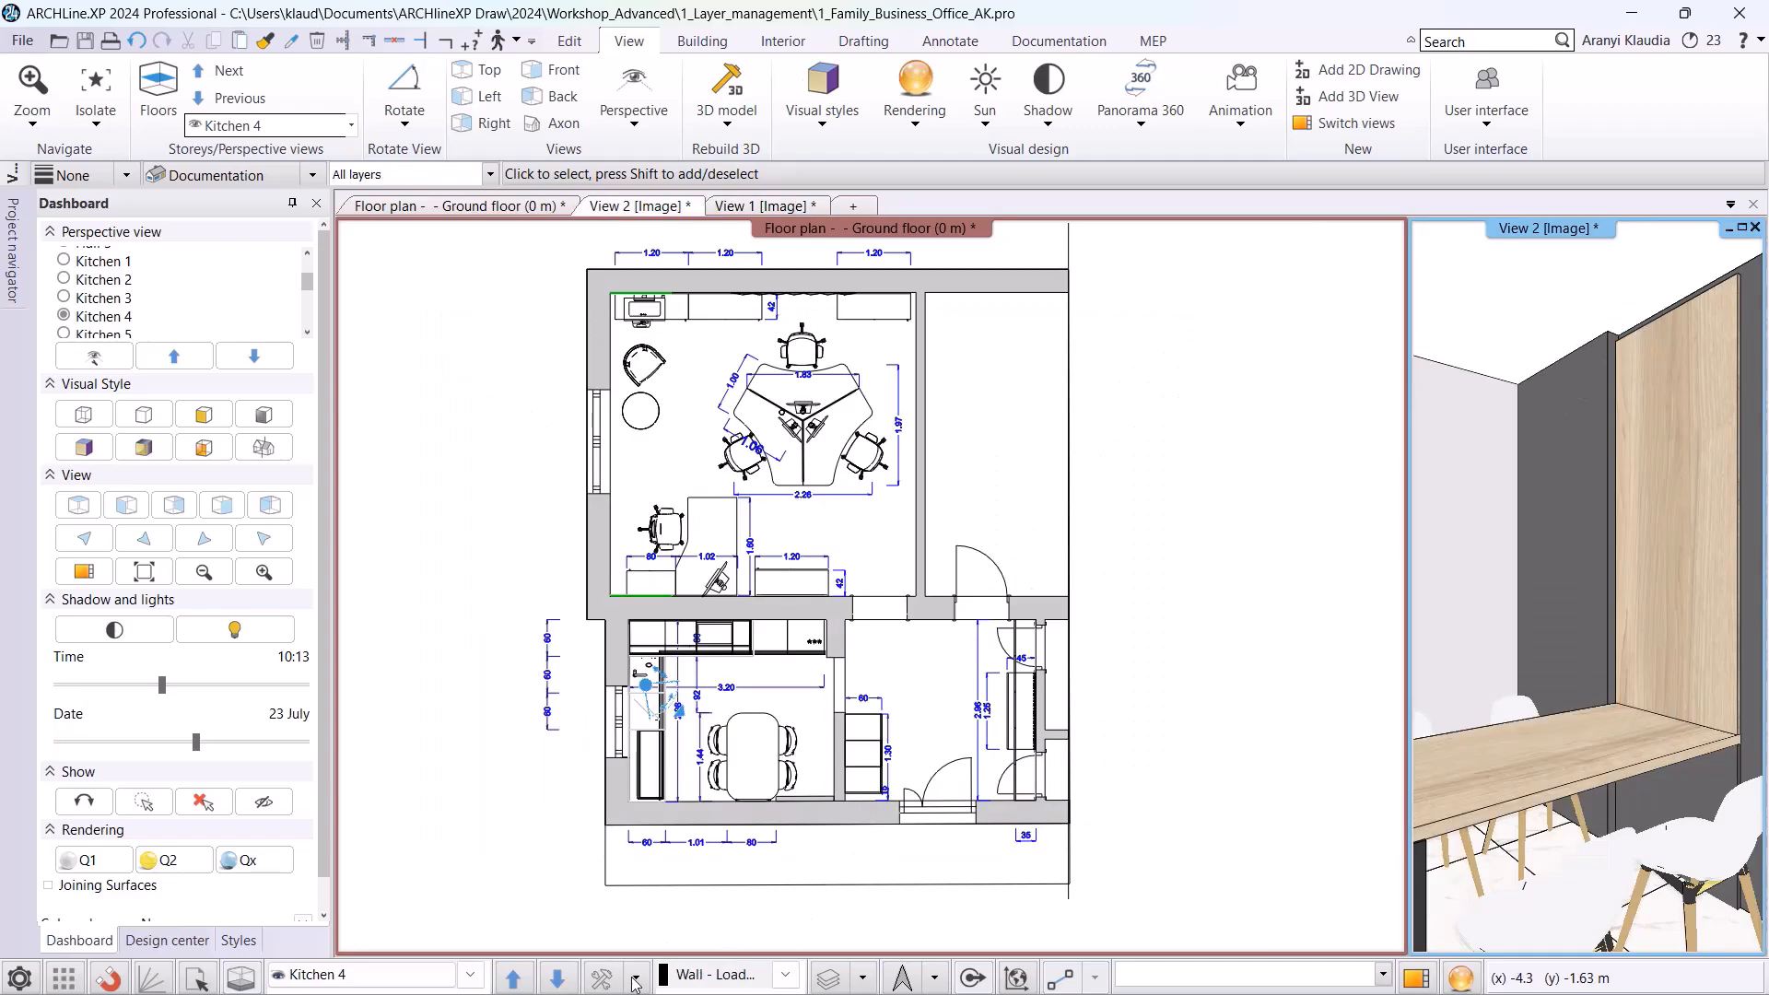
left_click(635, 976)
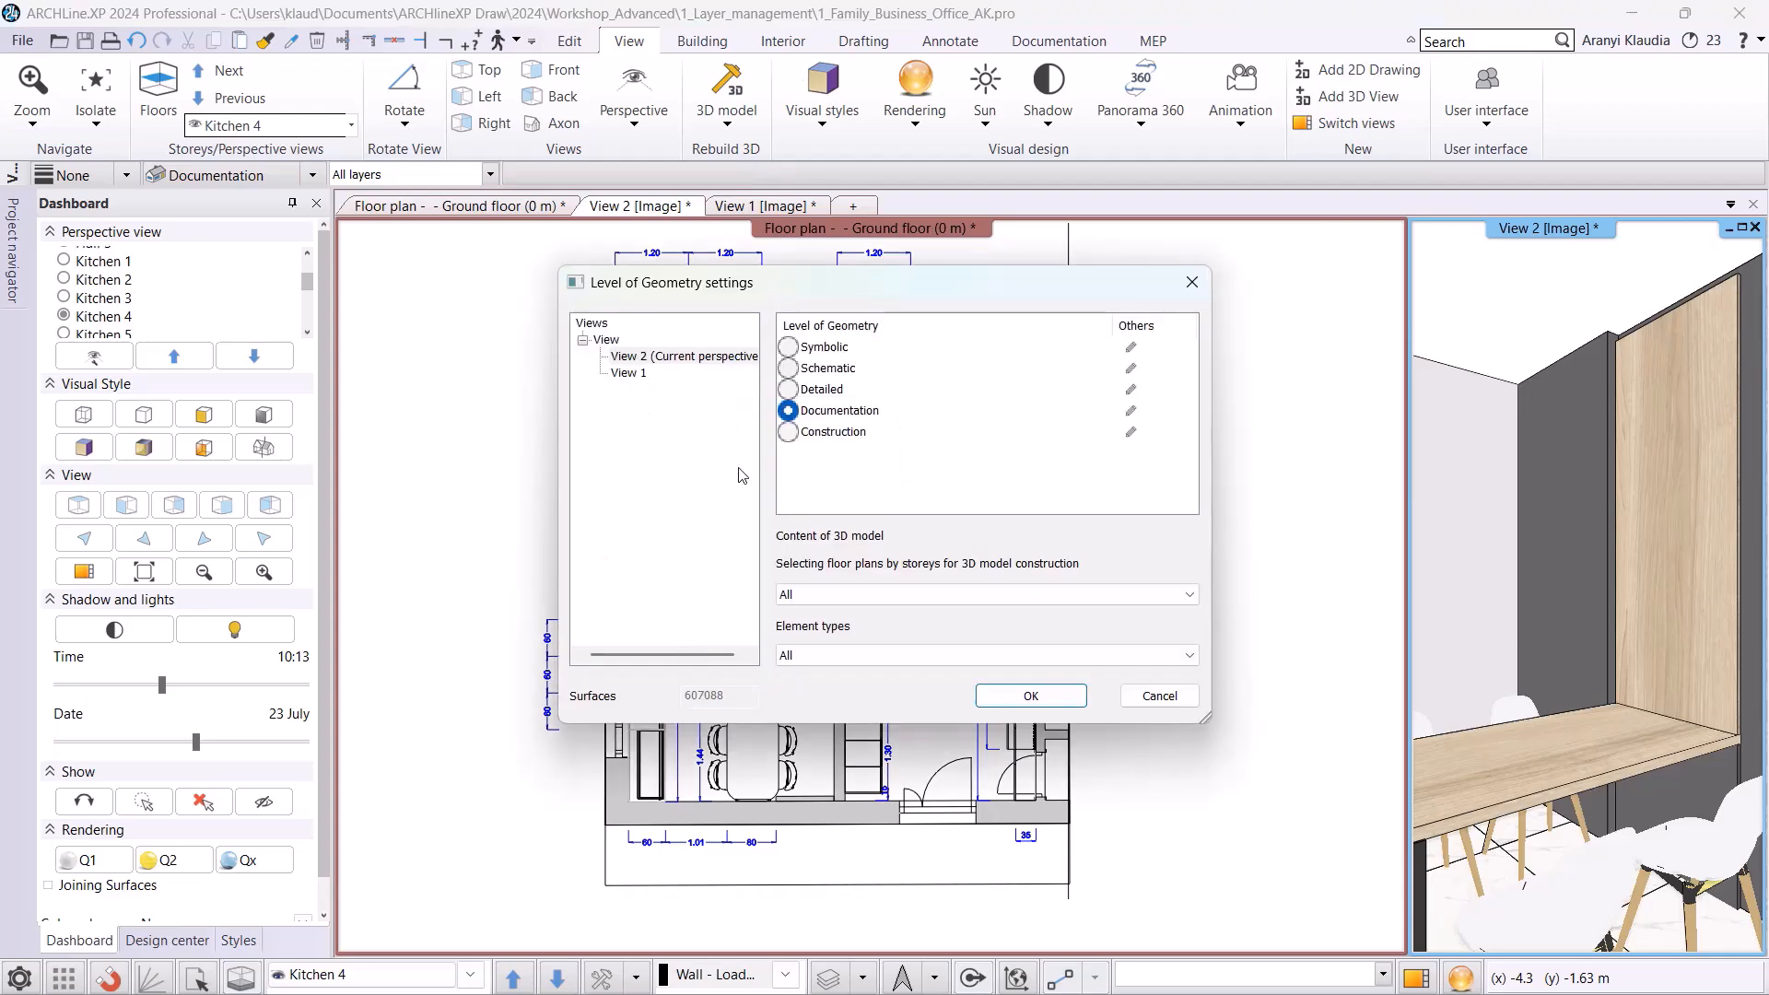
left_click(645, 357)
left_click(840, 594)
left_click(840, 627)
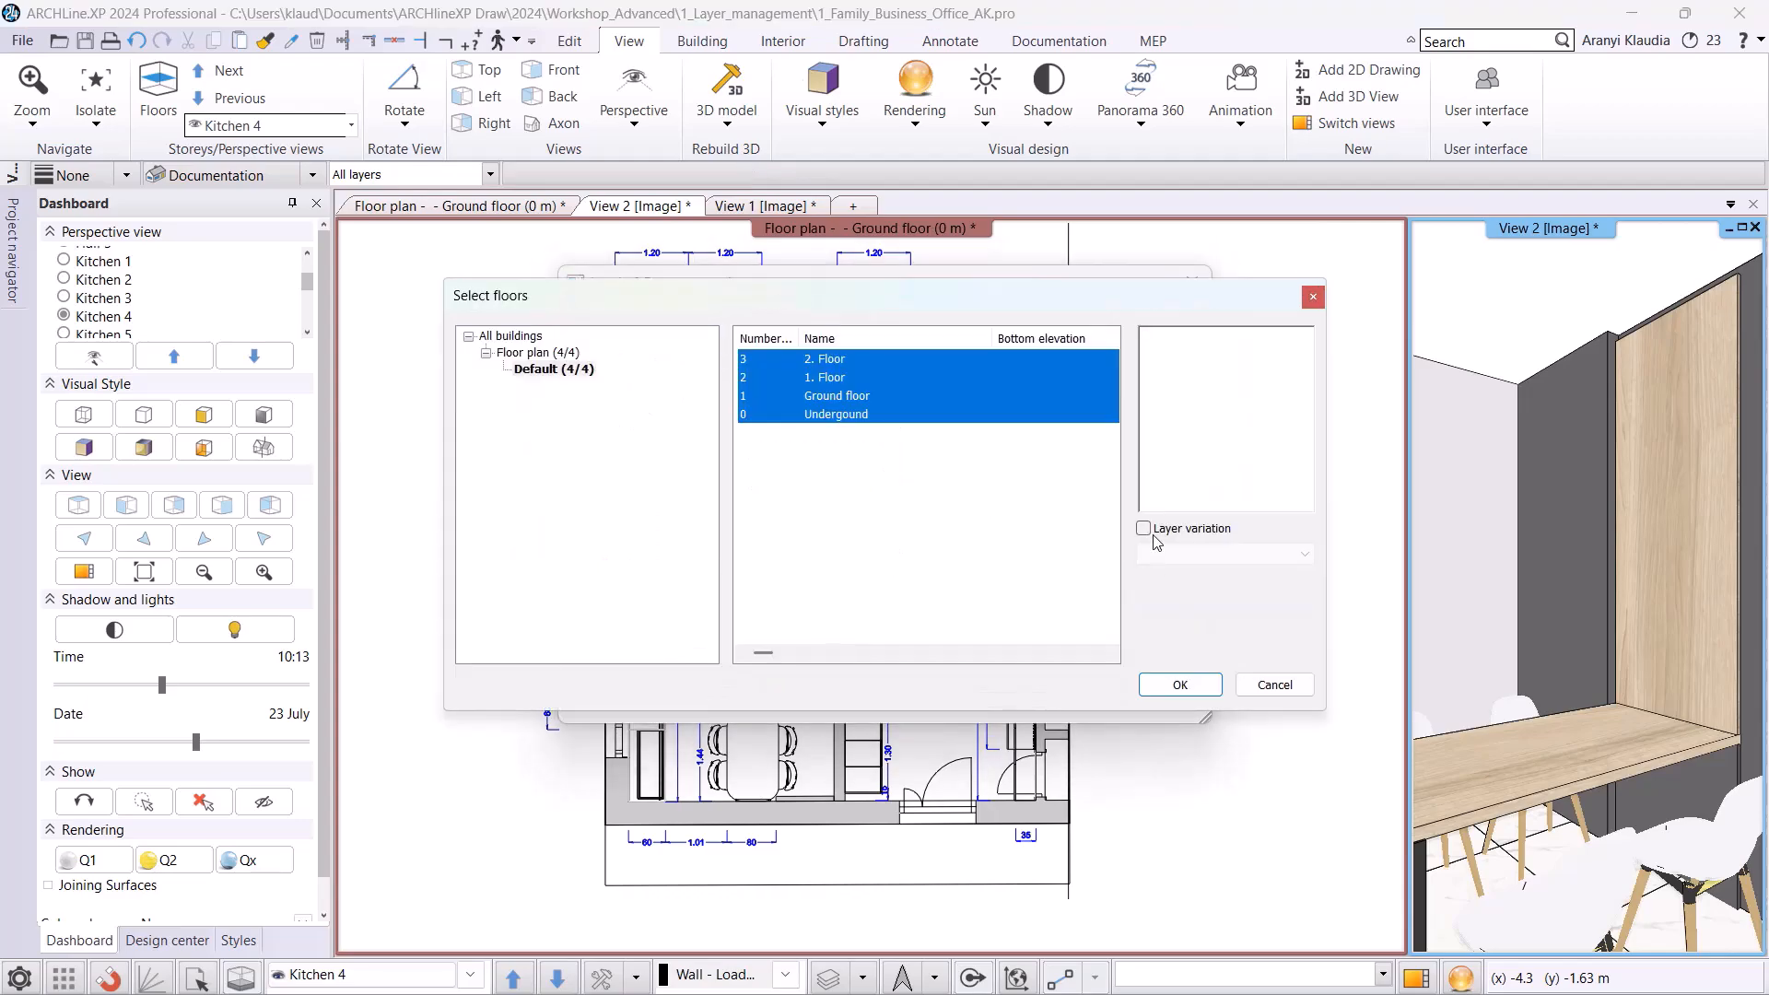
left_click(1146, 531)
left_click(1173, 555)
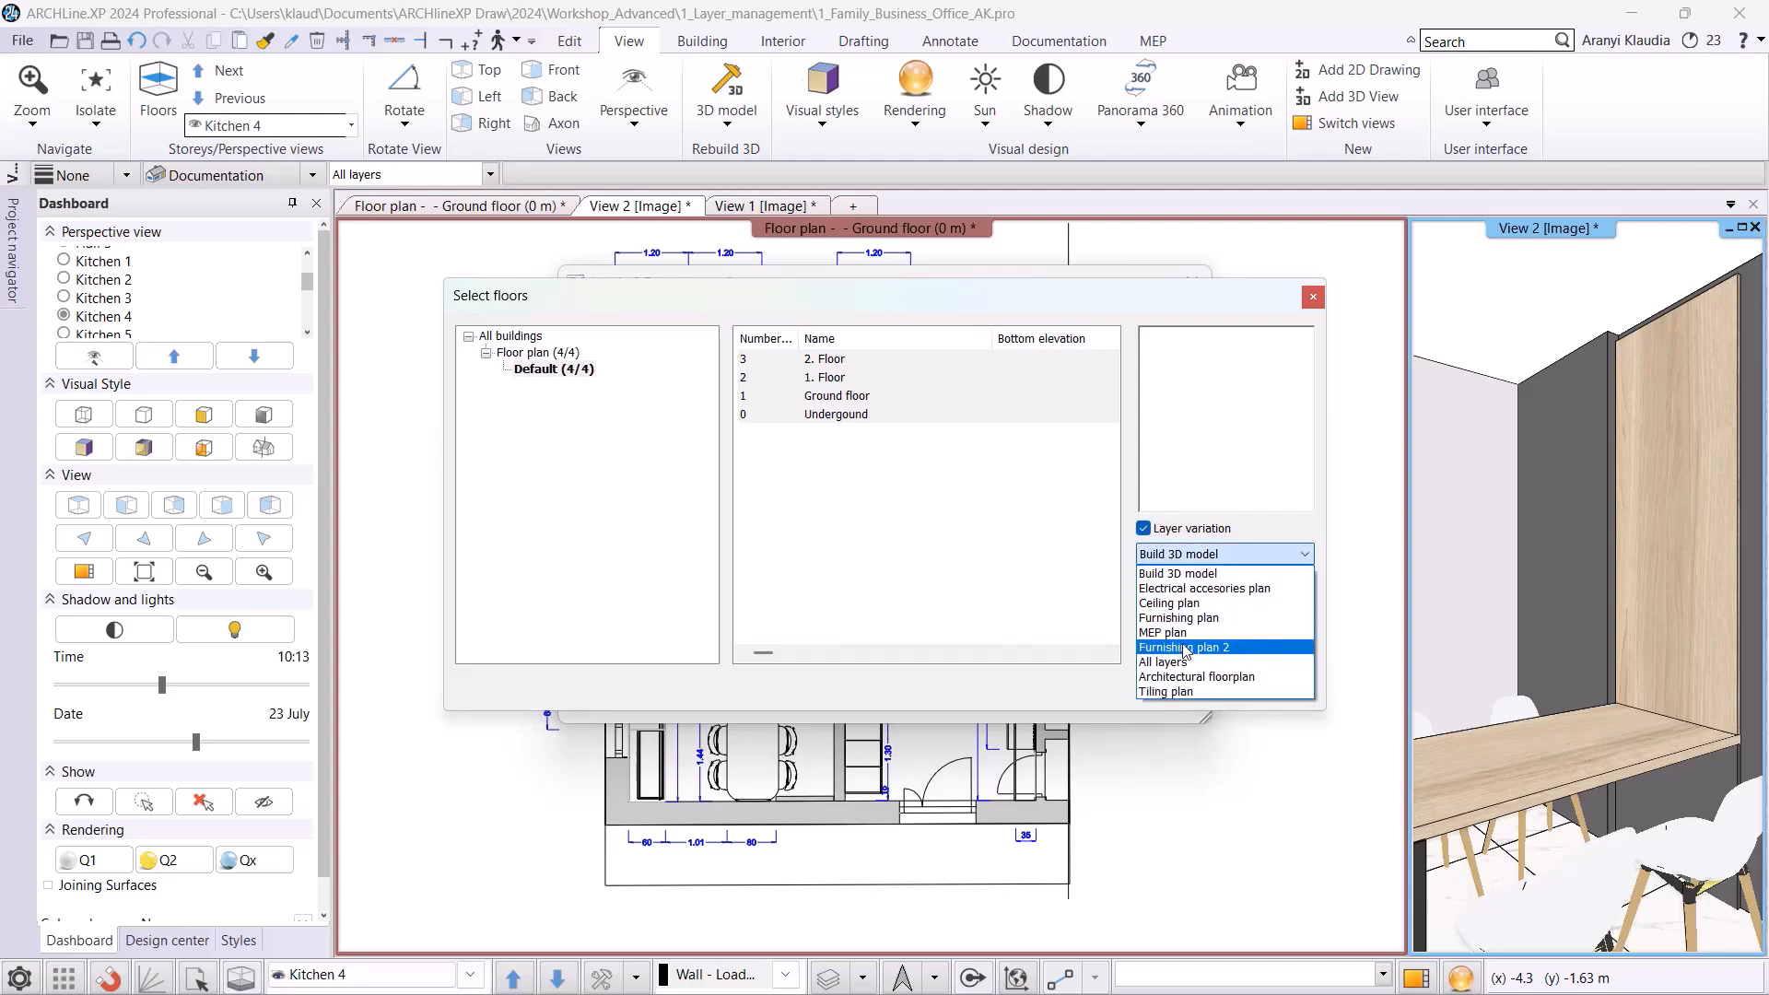
left_click(1187, 650)
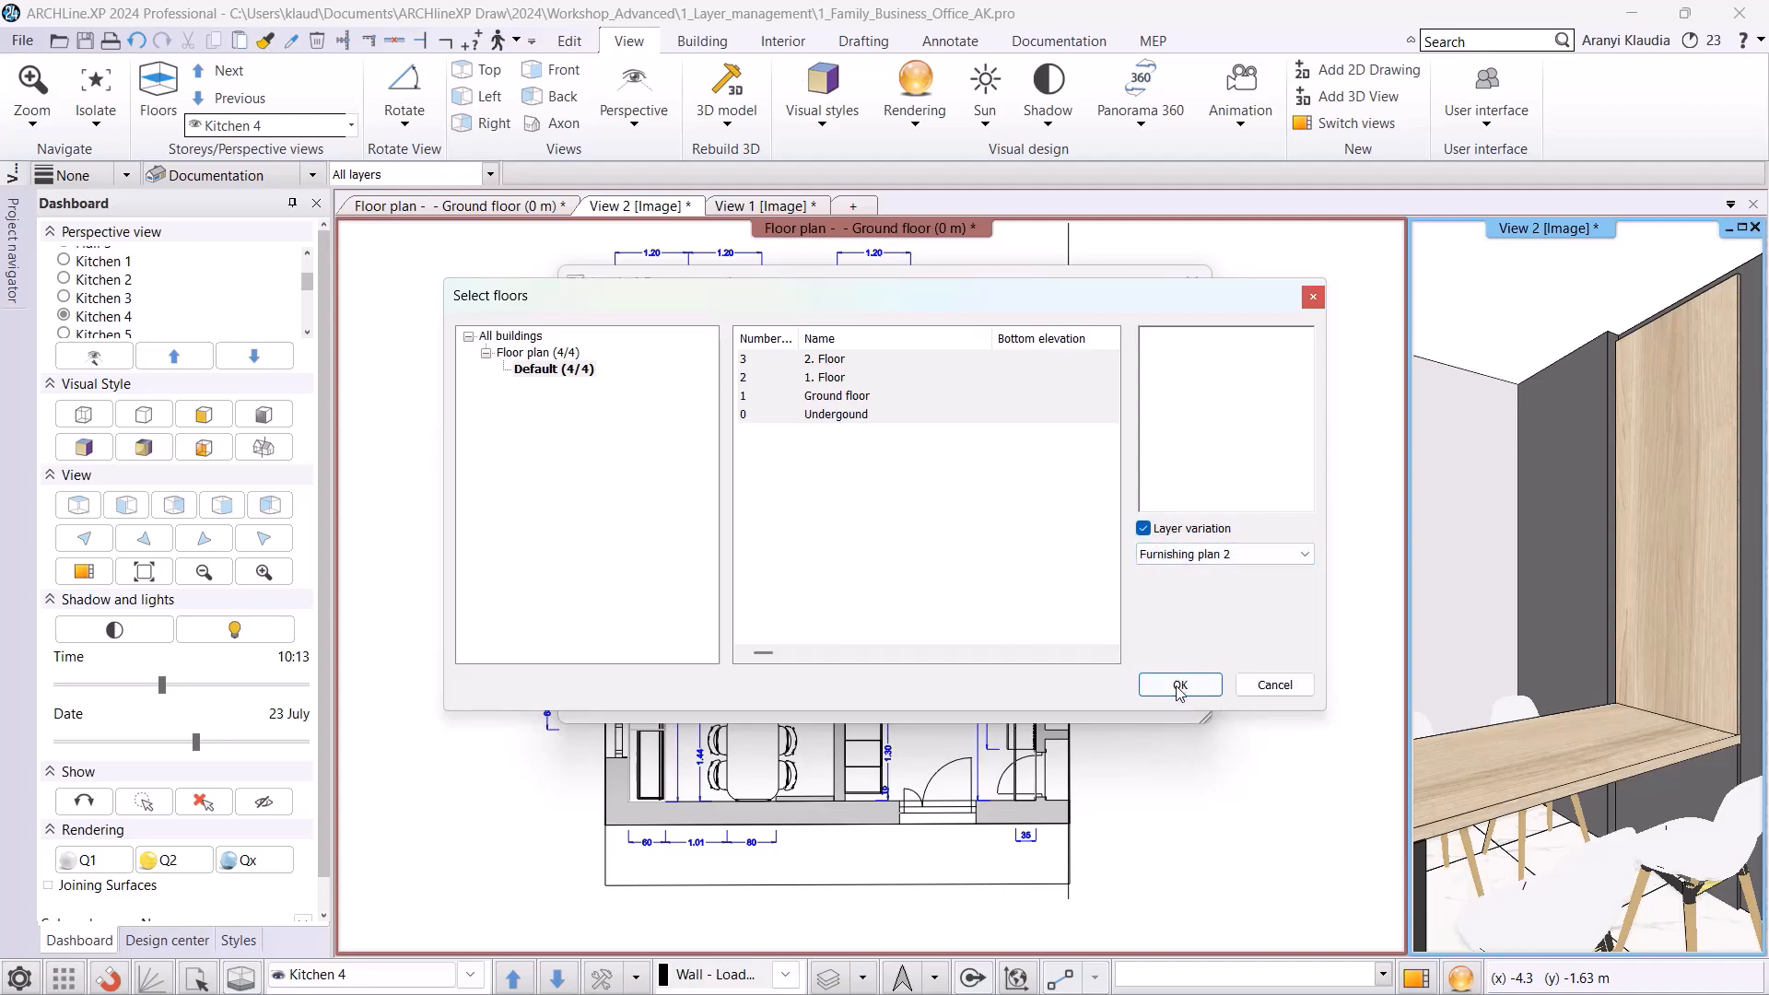
left_click(1179, 684)
left_click(1064, 700)
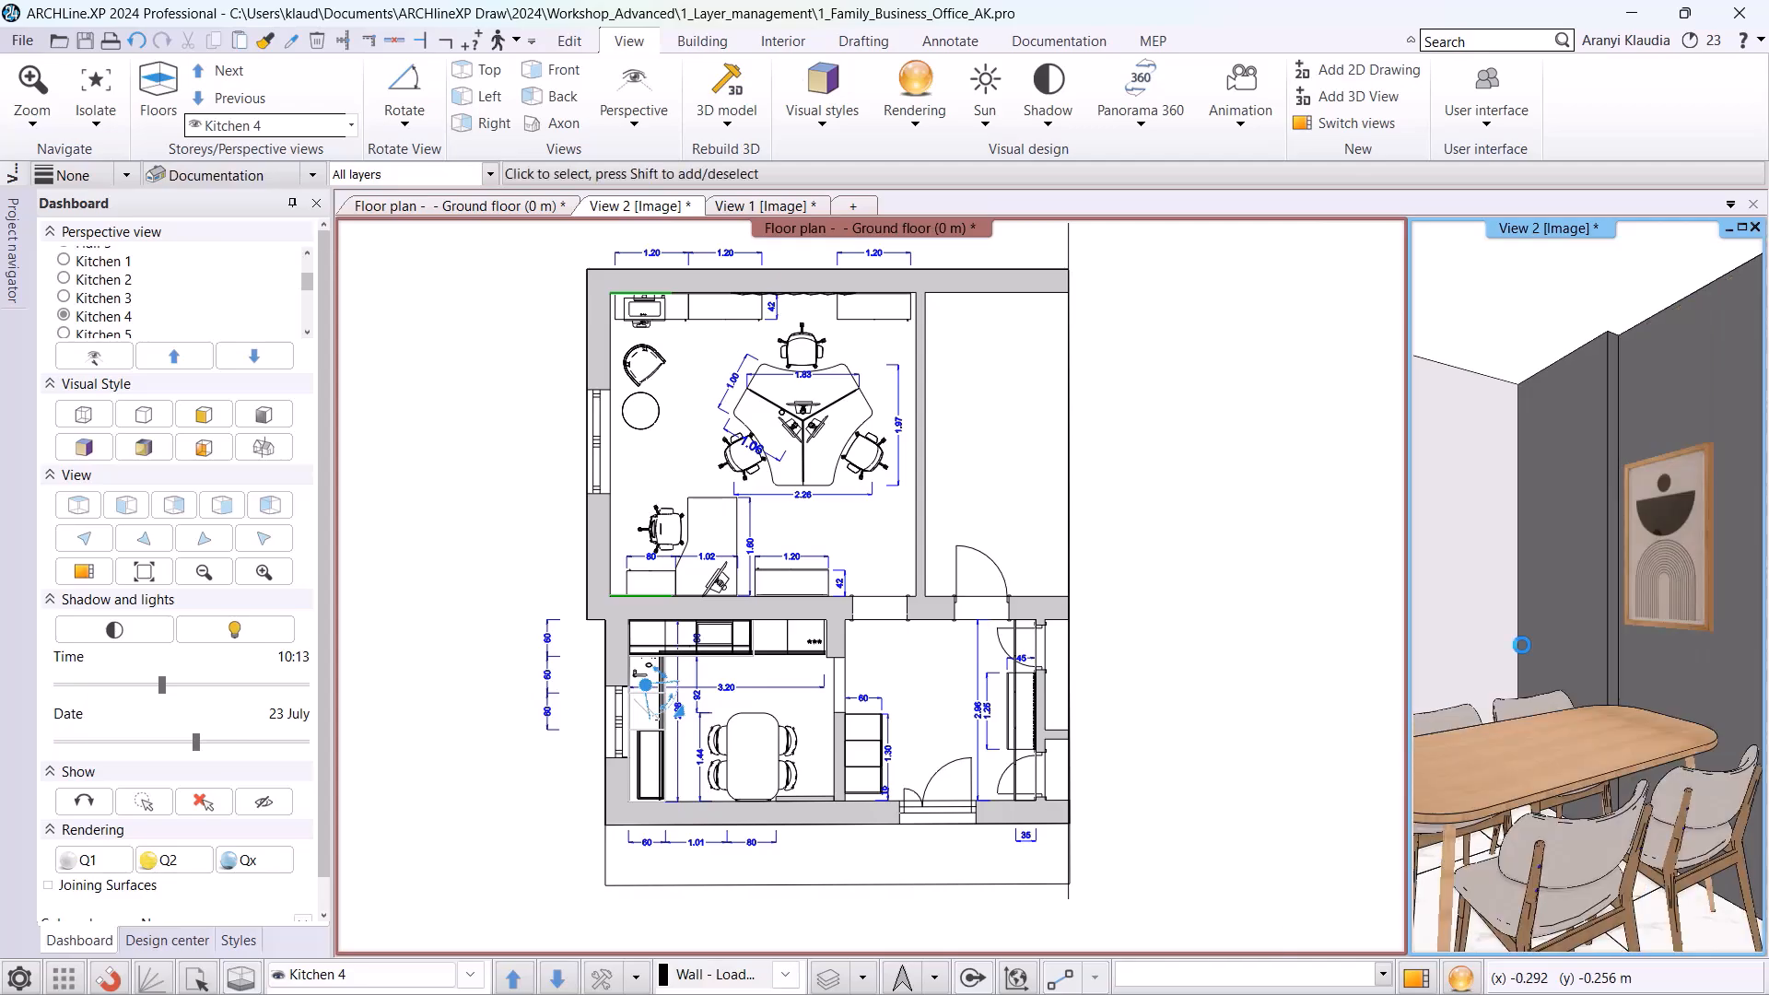
- Tile the floor plan and both 3D views for comparing the furnishings, and make the floor plan the main view
left_click(1416, 977)
left_click(829, 228)
left_click(834, 249)
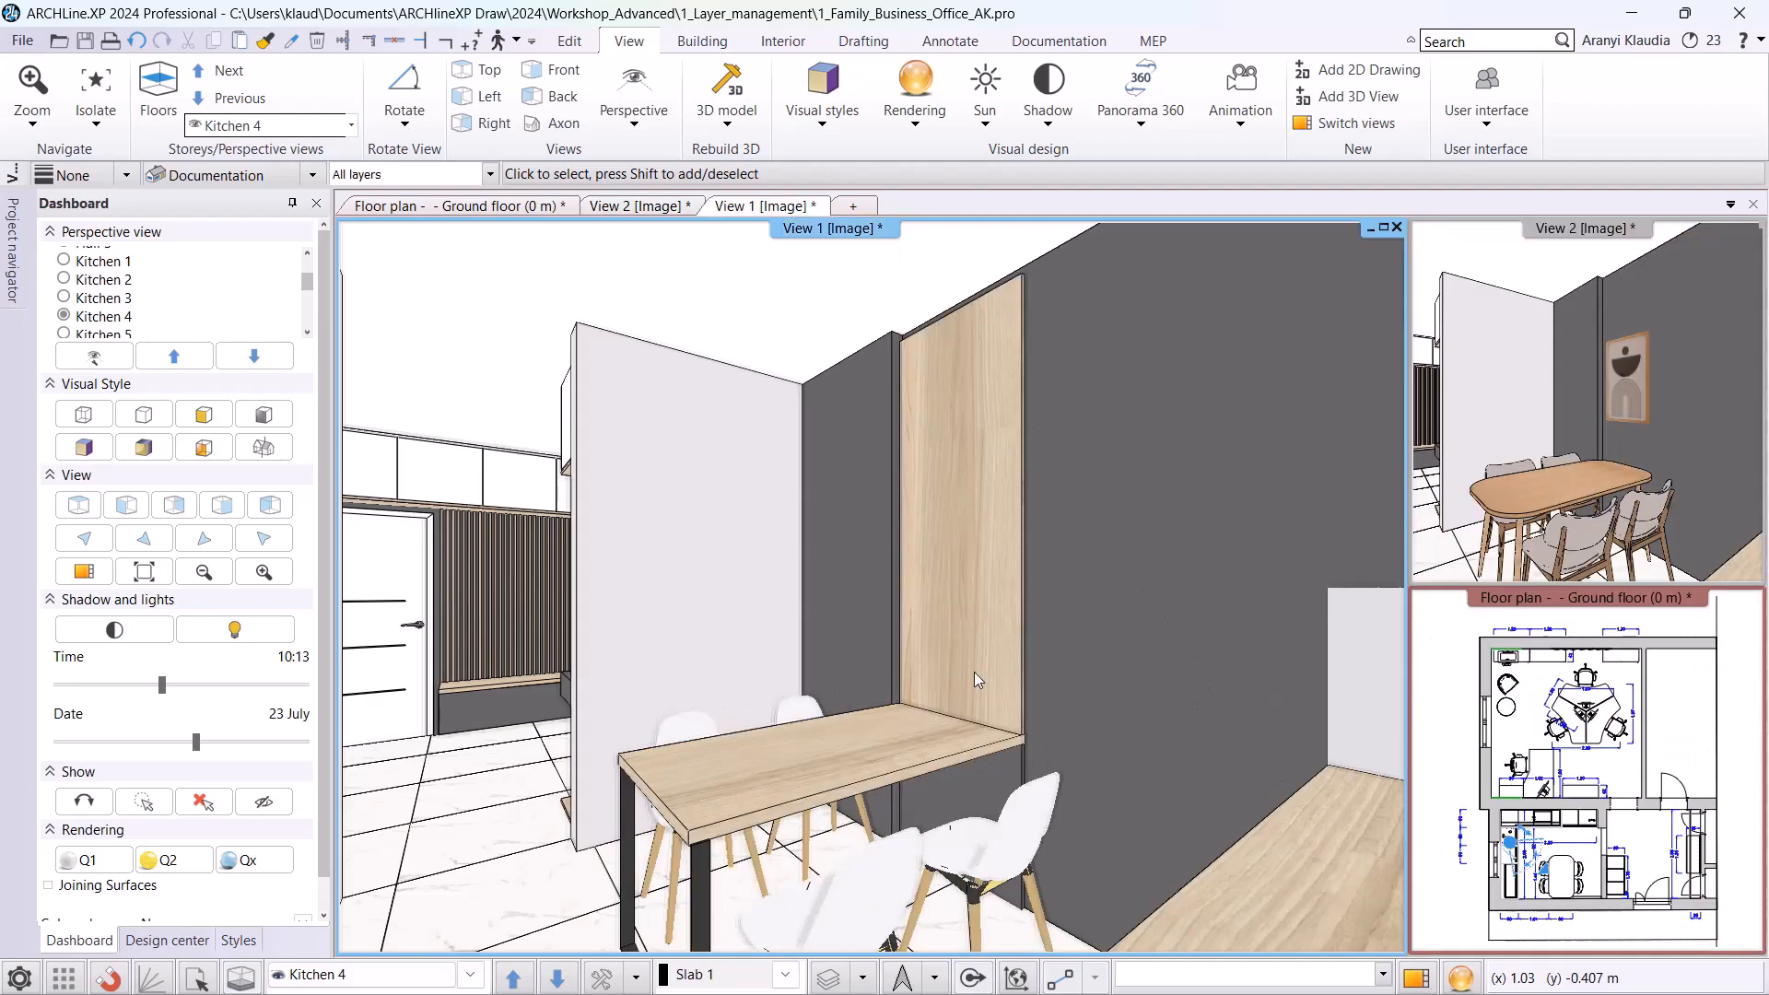
key("ctrl+Tab")
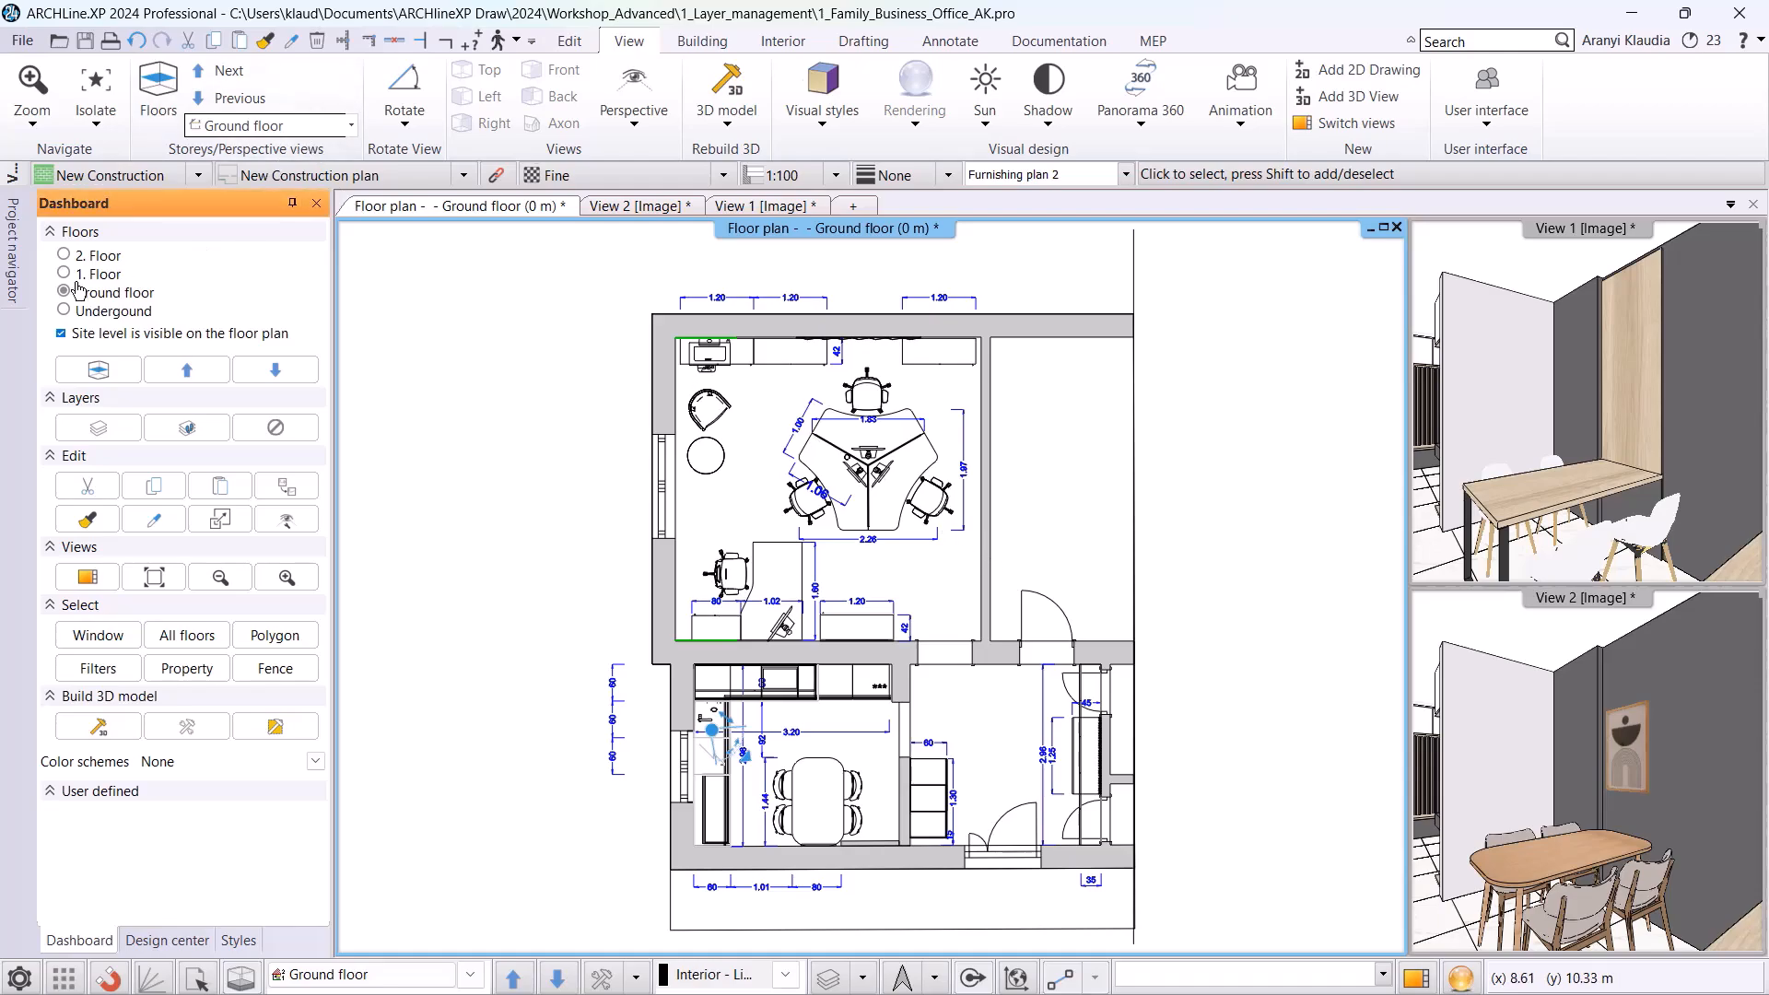
- Show the project navigator and open the Documentacion plot layout
left_click(15, 252)
left_click(1754, 206)
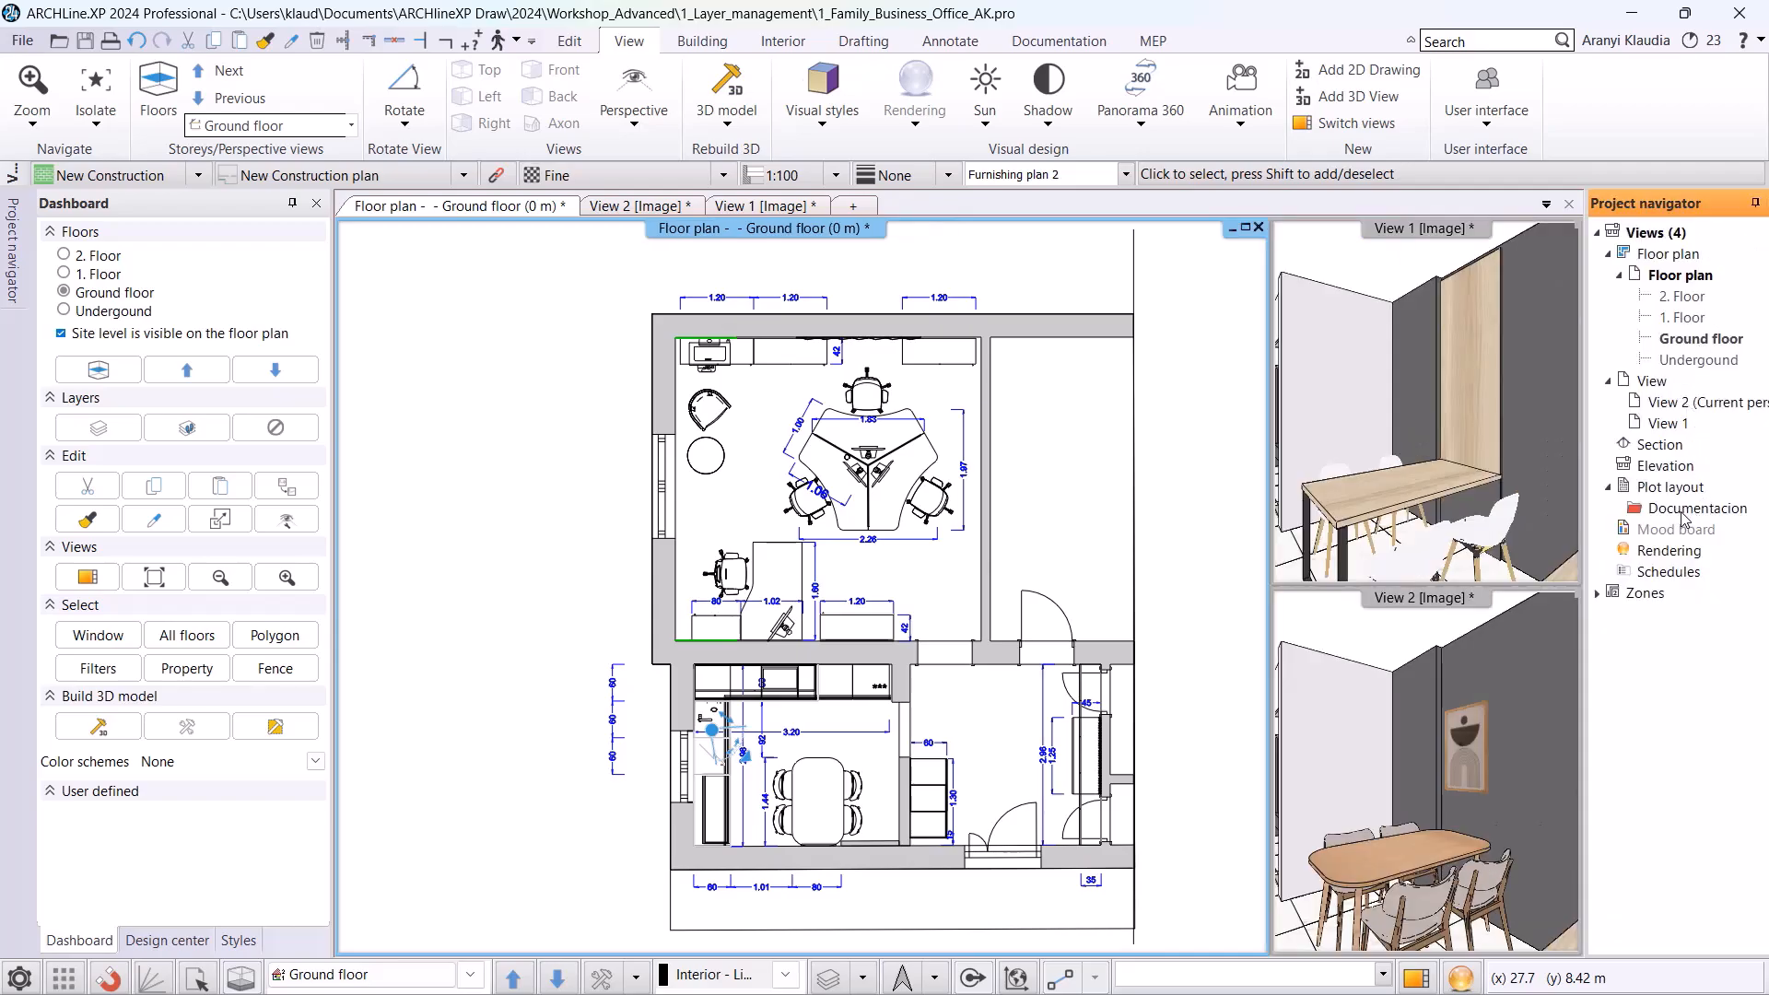
right_click(1681, 516)
left_click(1649, 521)
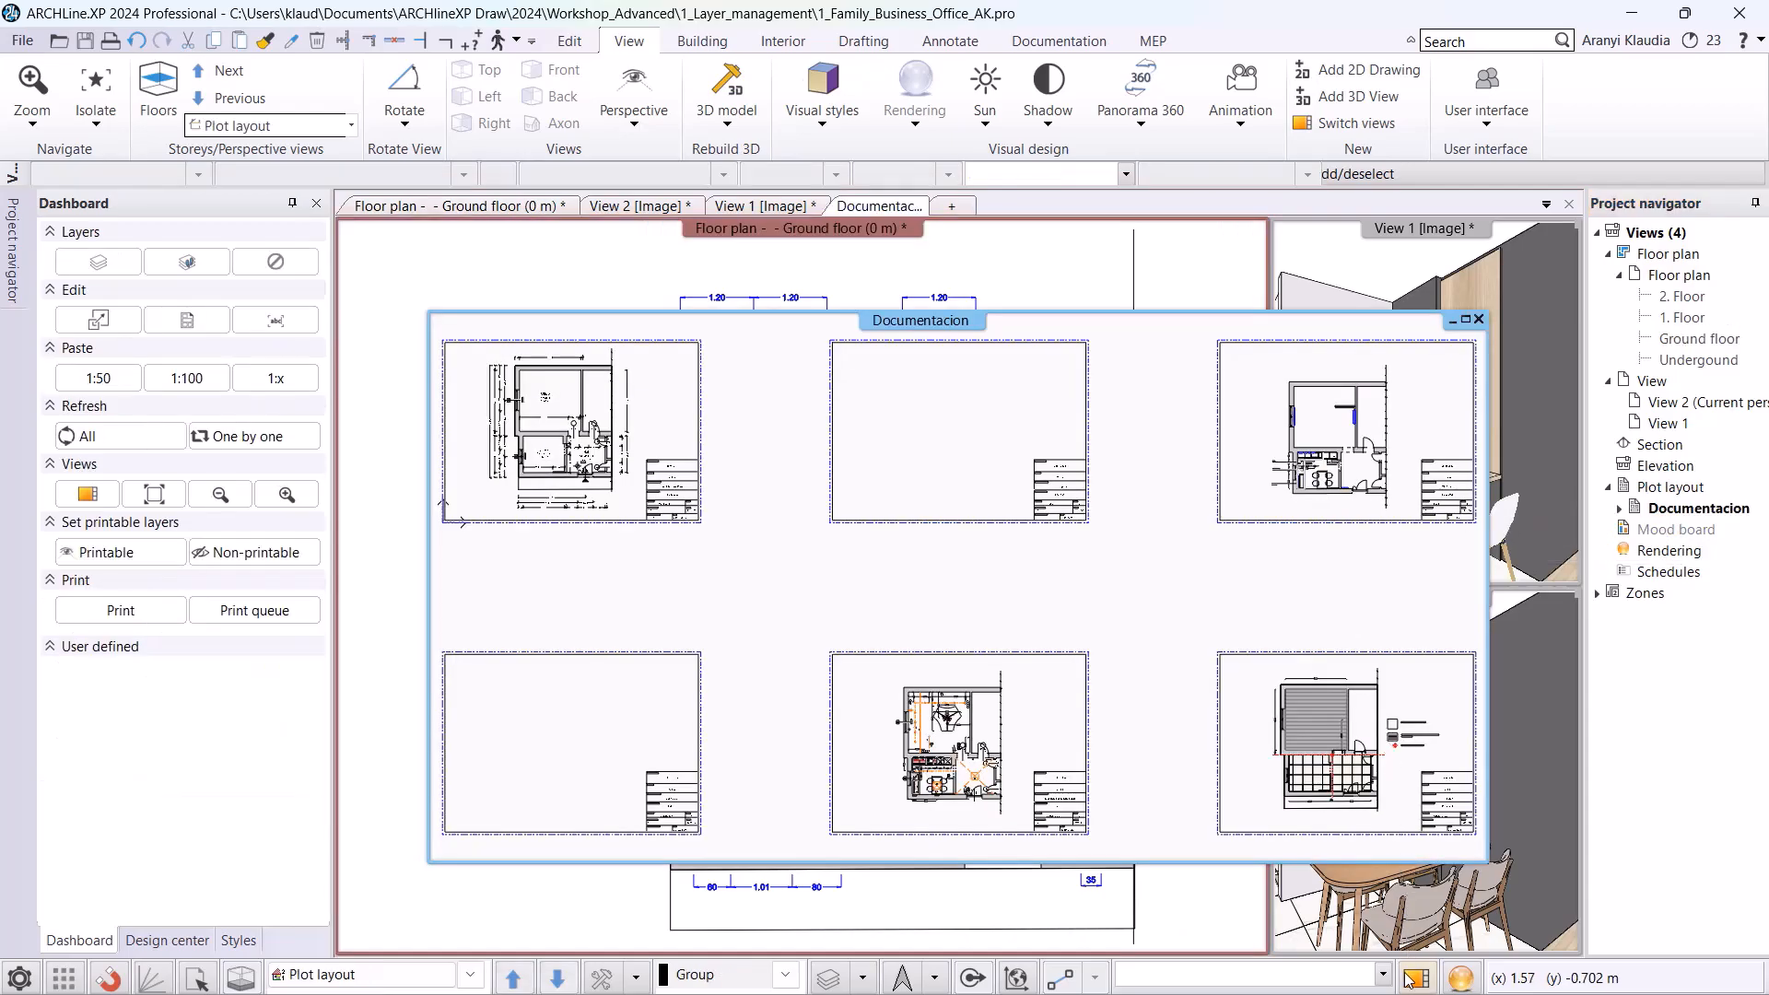
- Examine the upper row of plot layout sheets, including the architectural and furnishing plans, with their drawings and title blocks
scroll(454, 428, "up", 8)
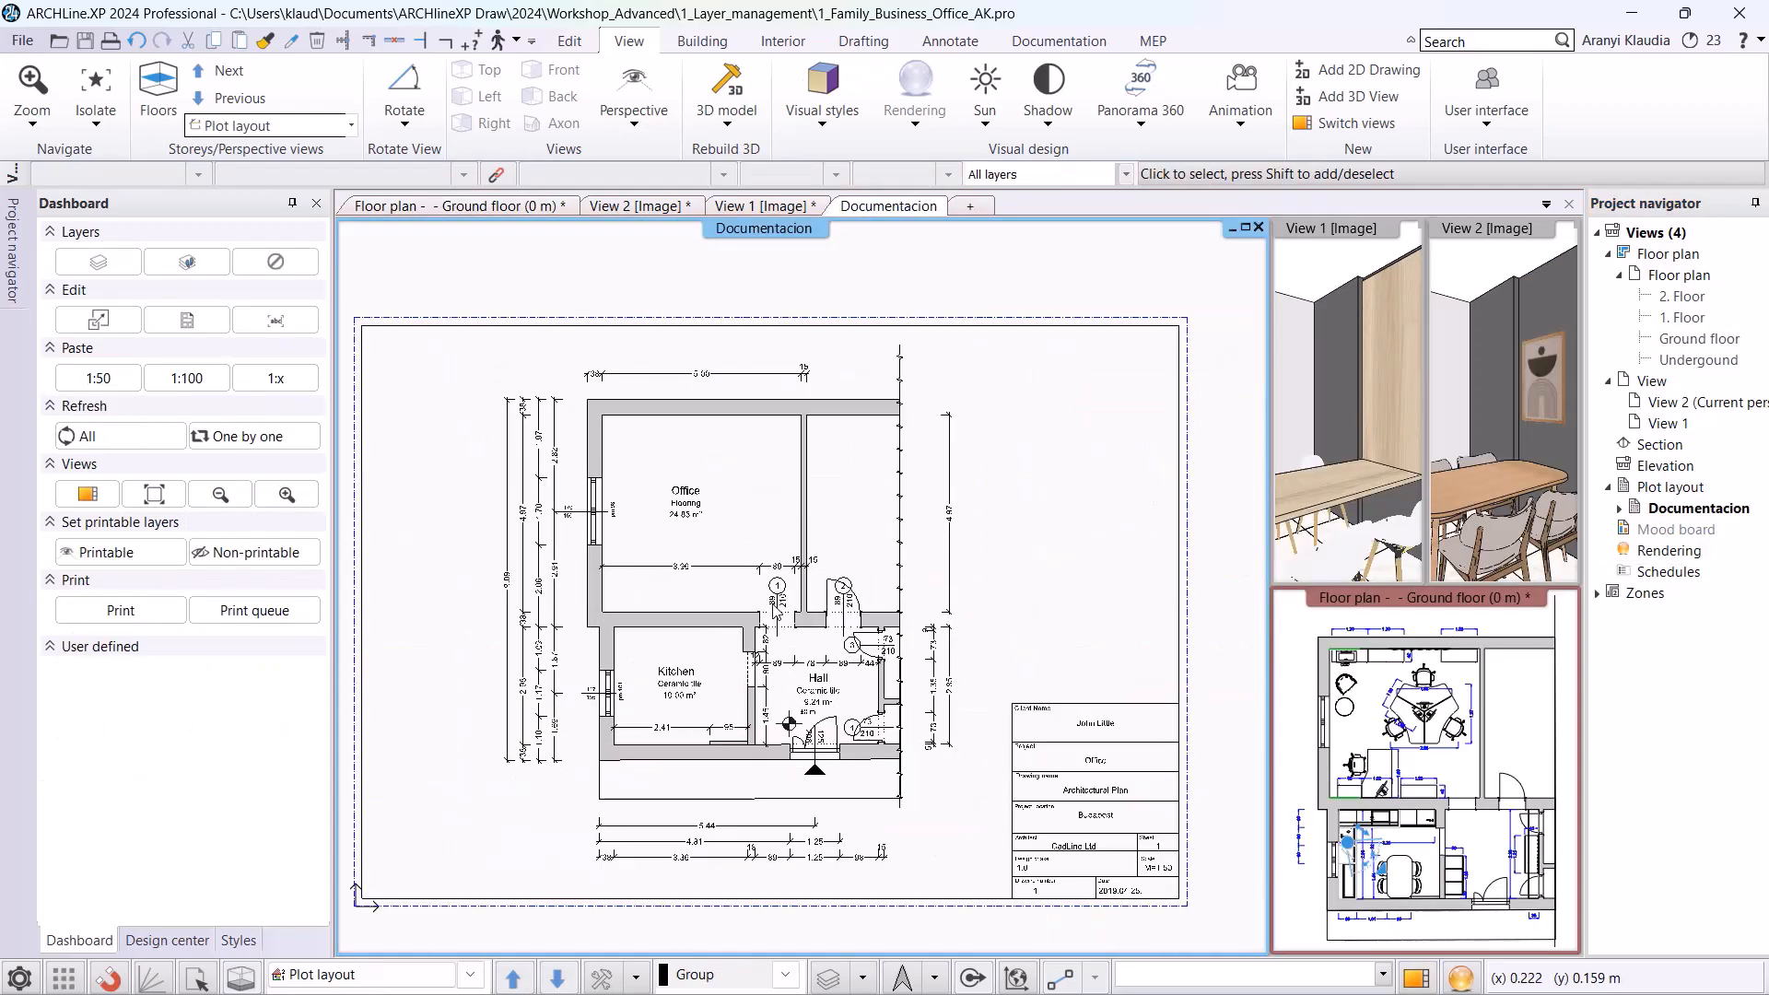
scroll(822, 608, "down", 2)
middle_click_drag(1151, 606, 391, 556)
middle_click_drag(1081, 621, 681, 590)
scroll(961, 700, "up", 3)
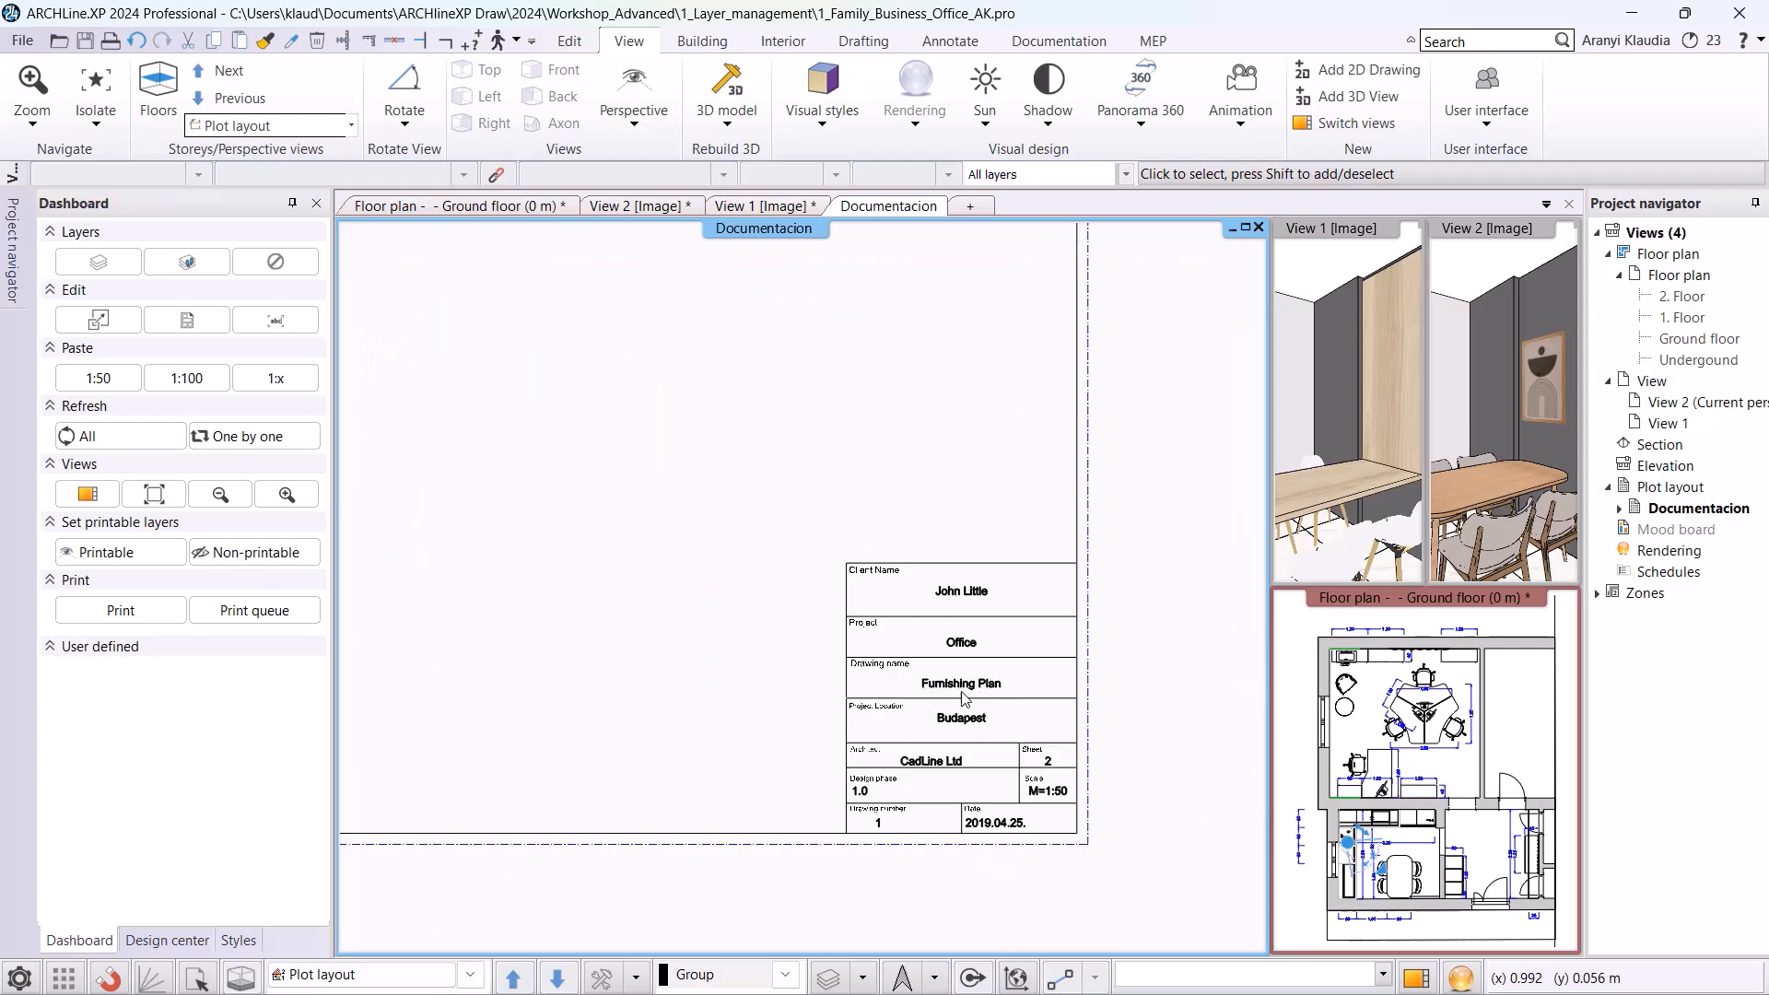
scroll(1089, 671, "down", 5)
middle_click_drag(1110, 644, 529, 608)
scroll(1083, 576, "up", 3)
scroll(1083, 576, "up", 1)
middle_click_drag(883, 501, 1012, 603)
- Examine the lower row of plot layout sheets: the ceiling plan, the electrical accessories plan and the tiling plan
scroll(738, 608, "down", 4)
middle_click_drag(556, 670, 1261, 401)
middle_click_drag(697, 730, 947, 667)
scroll(947, 666, "up", 3)
scroll(949, 673, "up", 1)
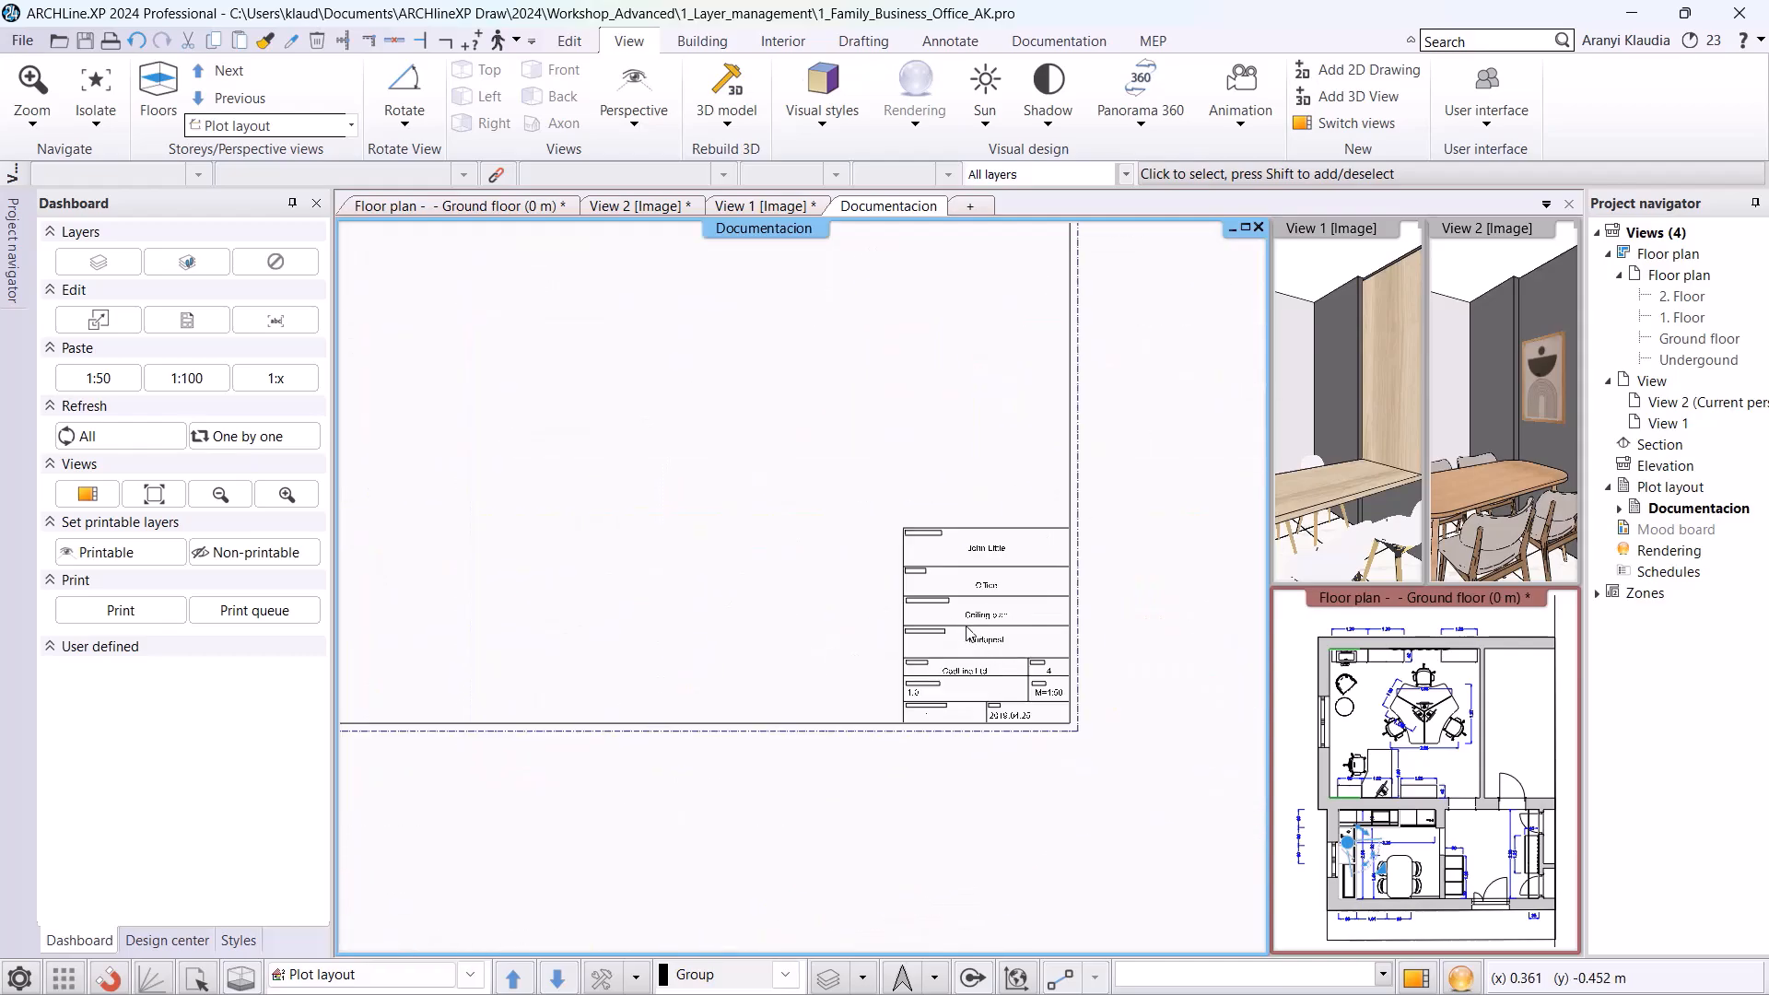
scroll(1019, 639, "down", 4)
middle_click_drag(1142, 624, 484, 605)
scroll(722, 542, "up", 4)
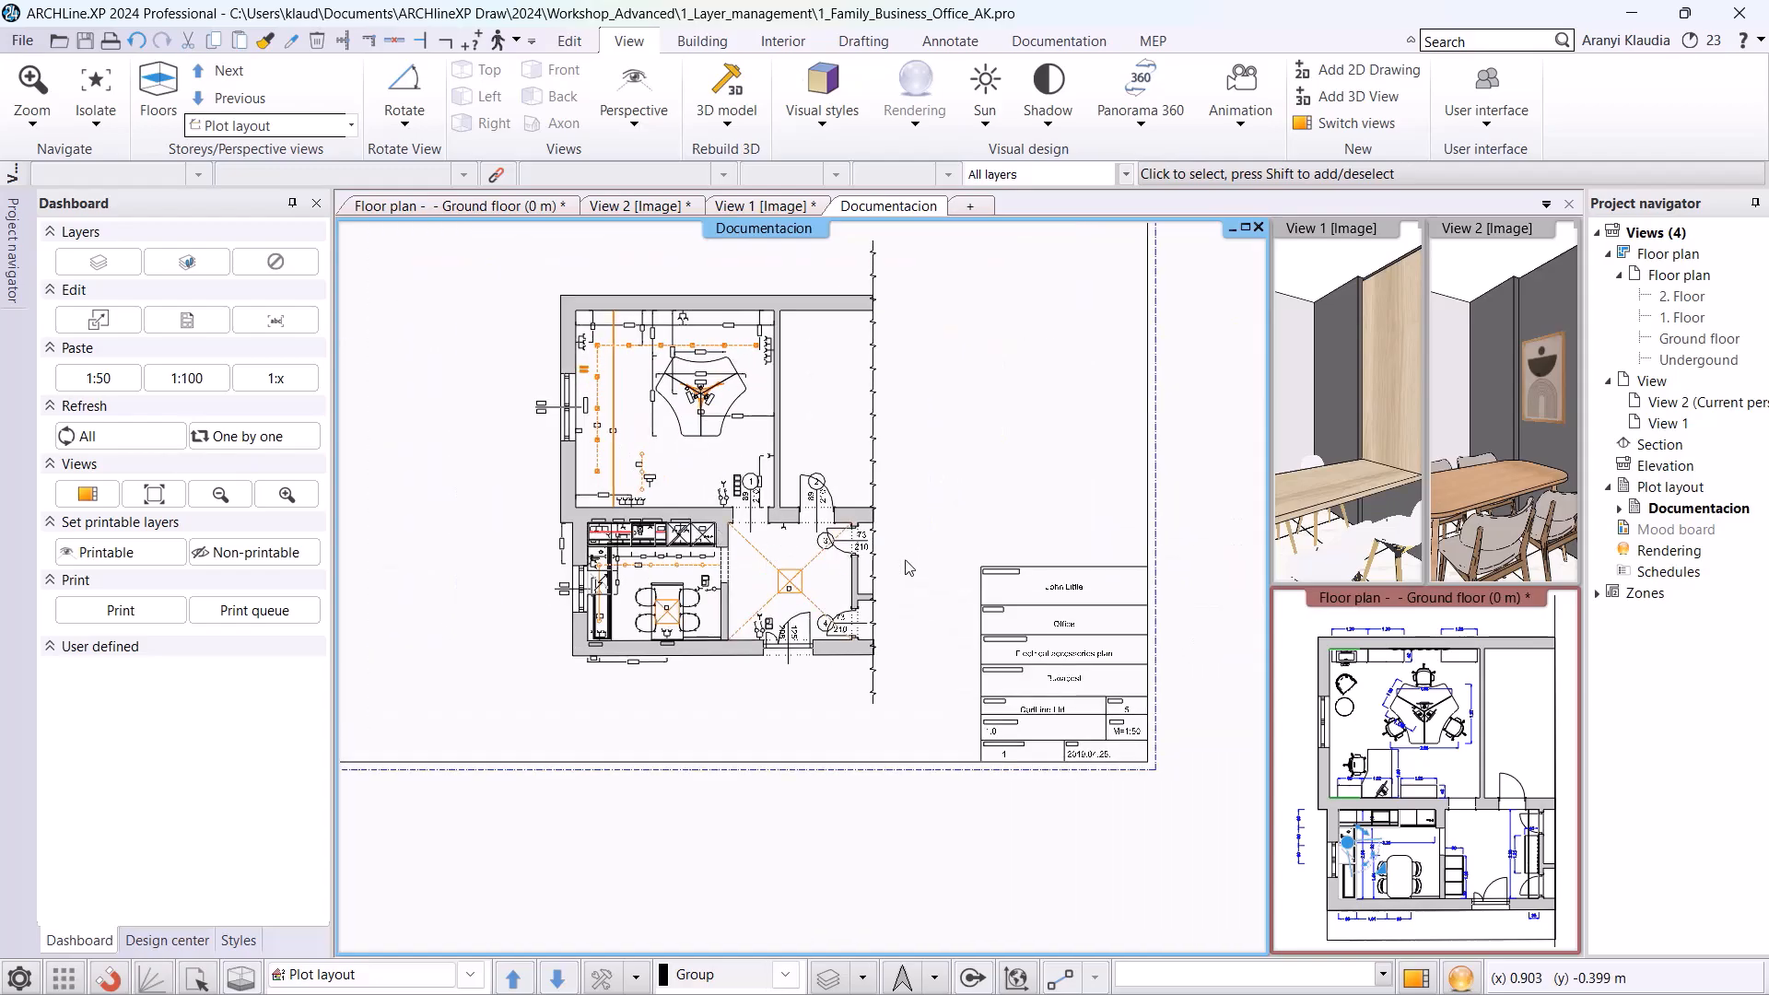
scroll(875, 563, "down", 4)
middle_click_drag(1002, 572, 358, 590)
scroll(713, 571, "up", 4)
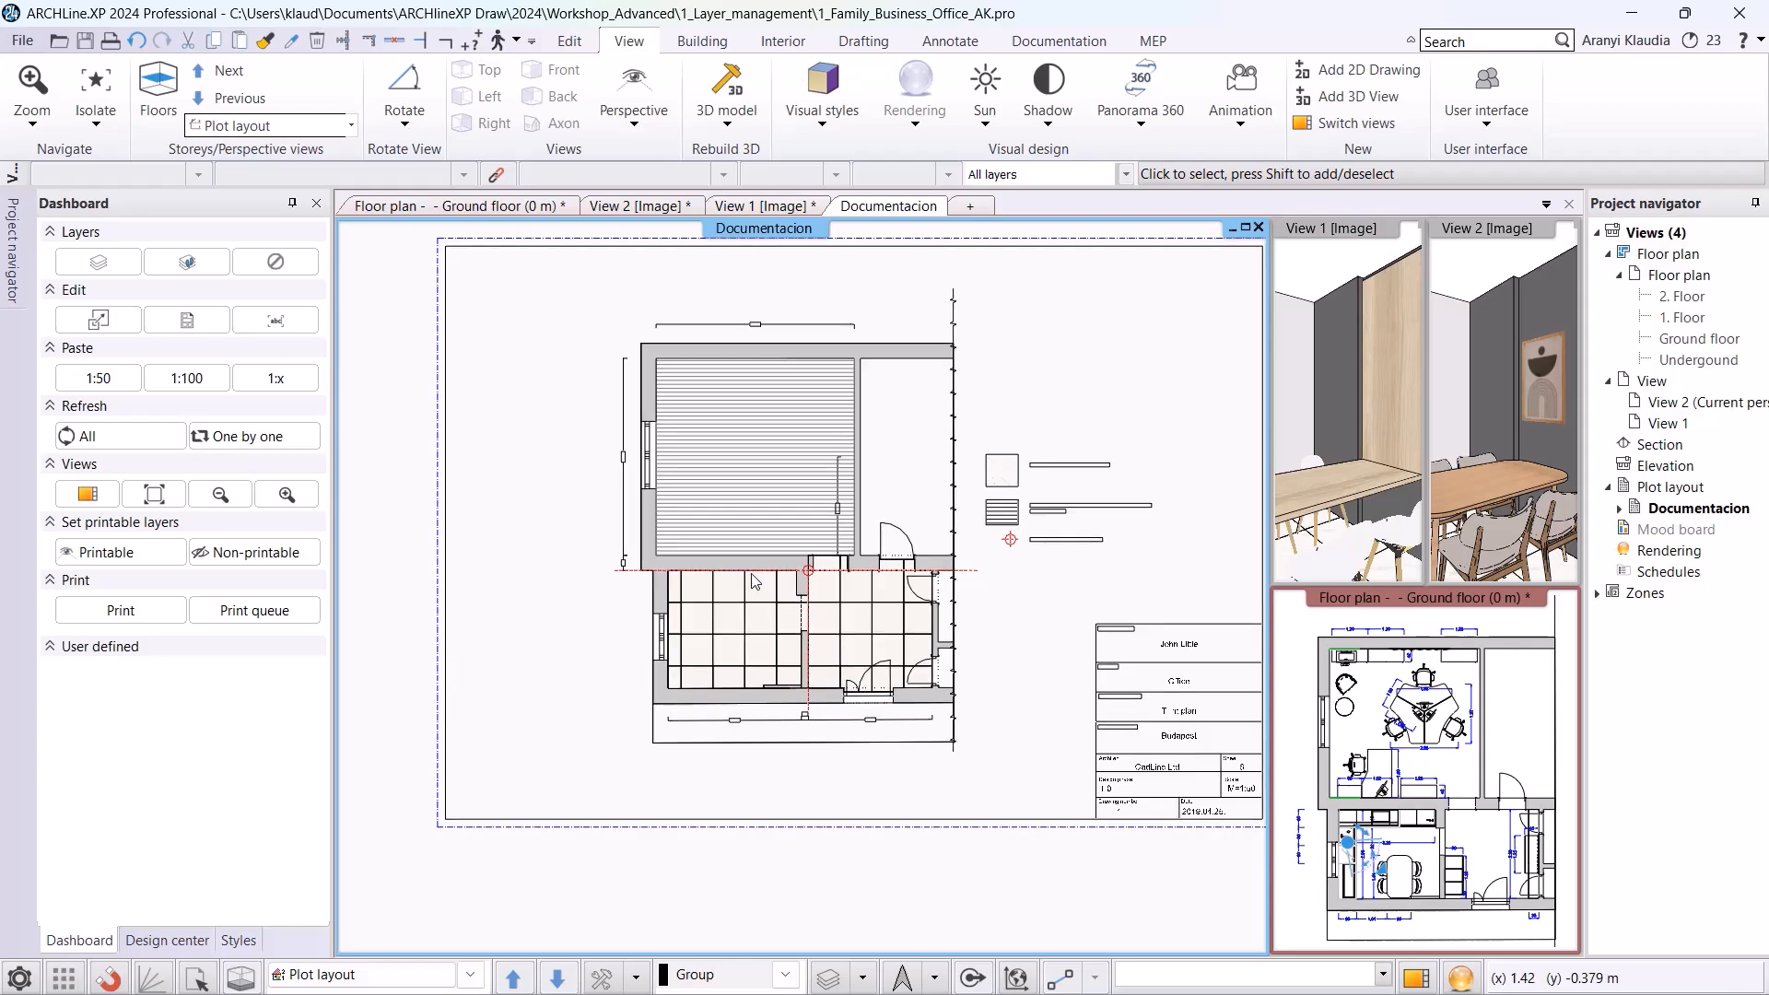
- Apply the Furnishing plan layer variation to the ground floor plan and place it on the empty A2 sheet in the plot layout's upper row
scroll(761, 577, "down", 5)
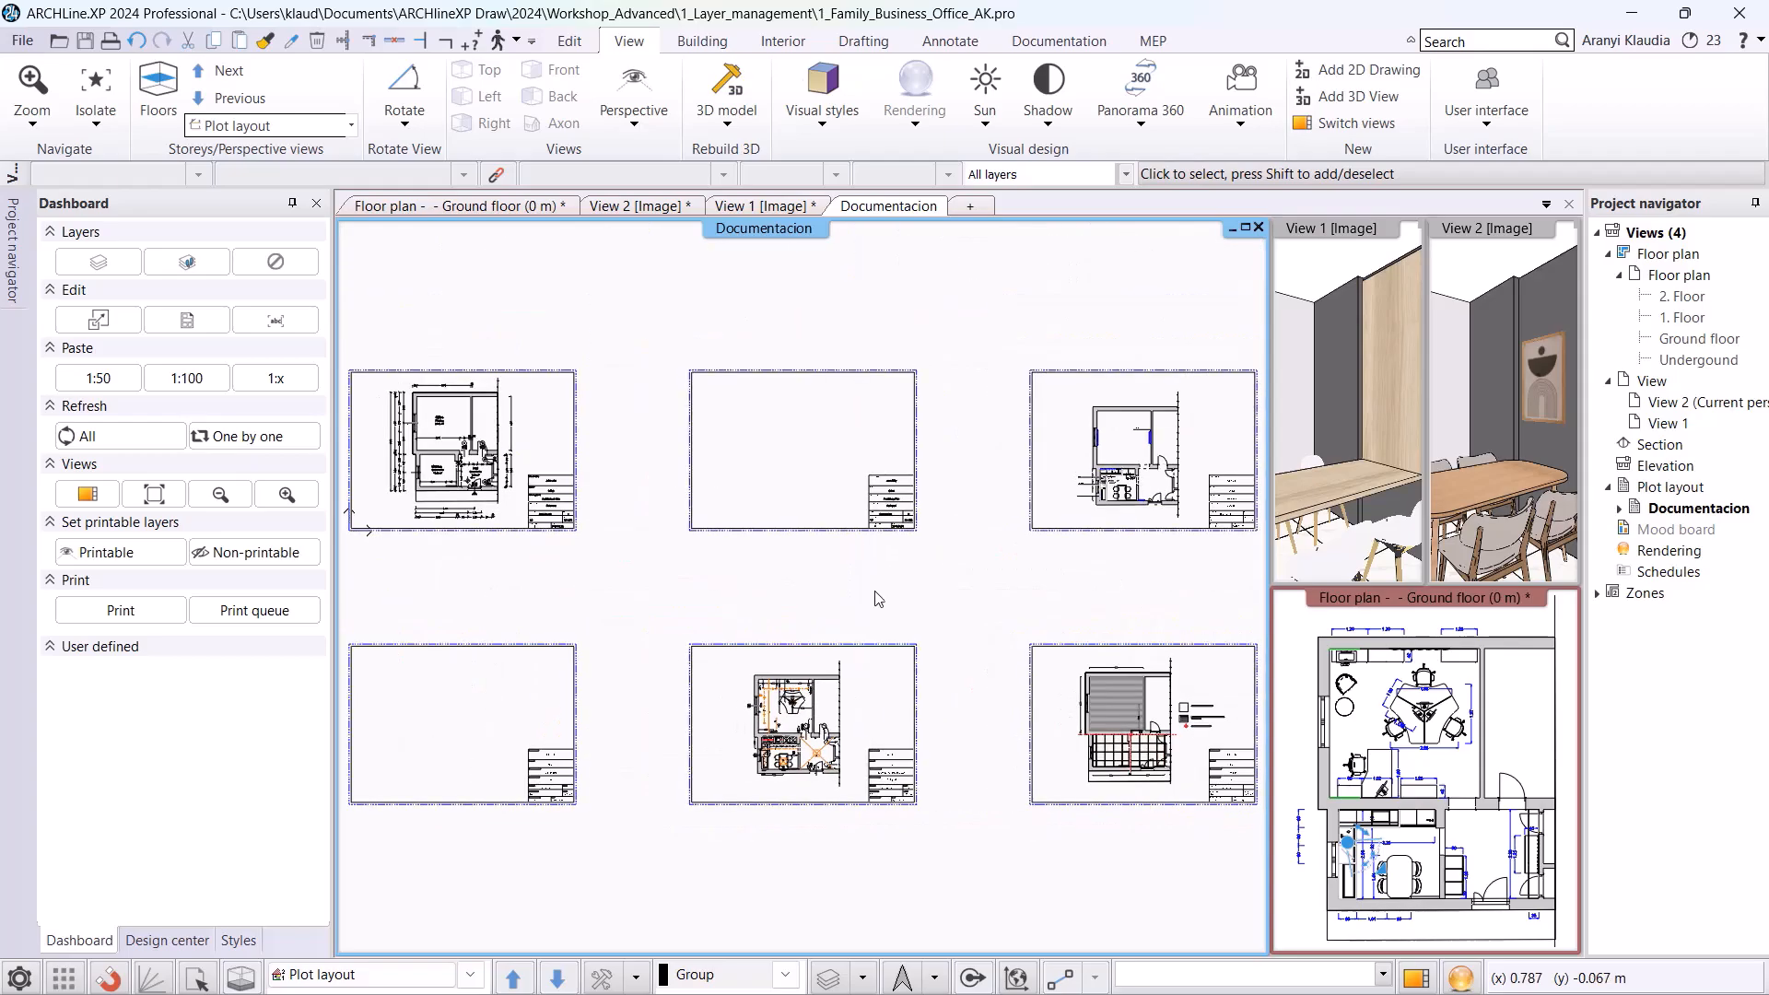
left_click(1369, 725)
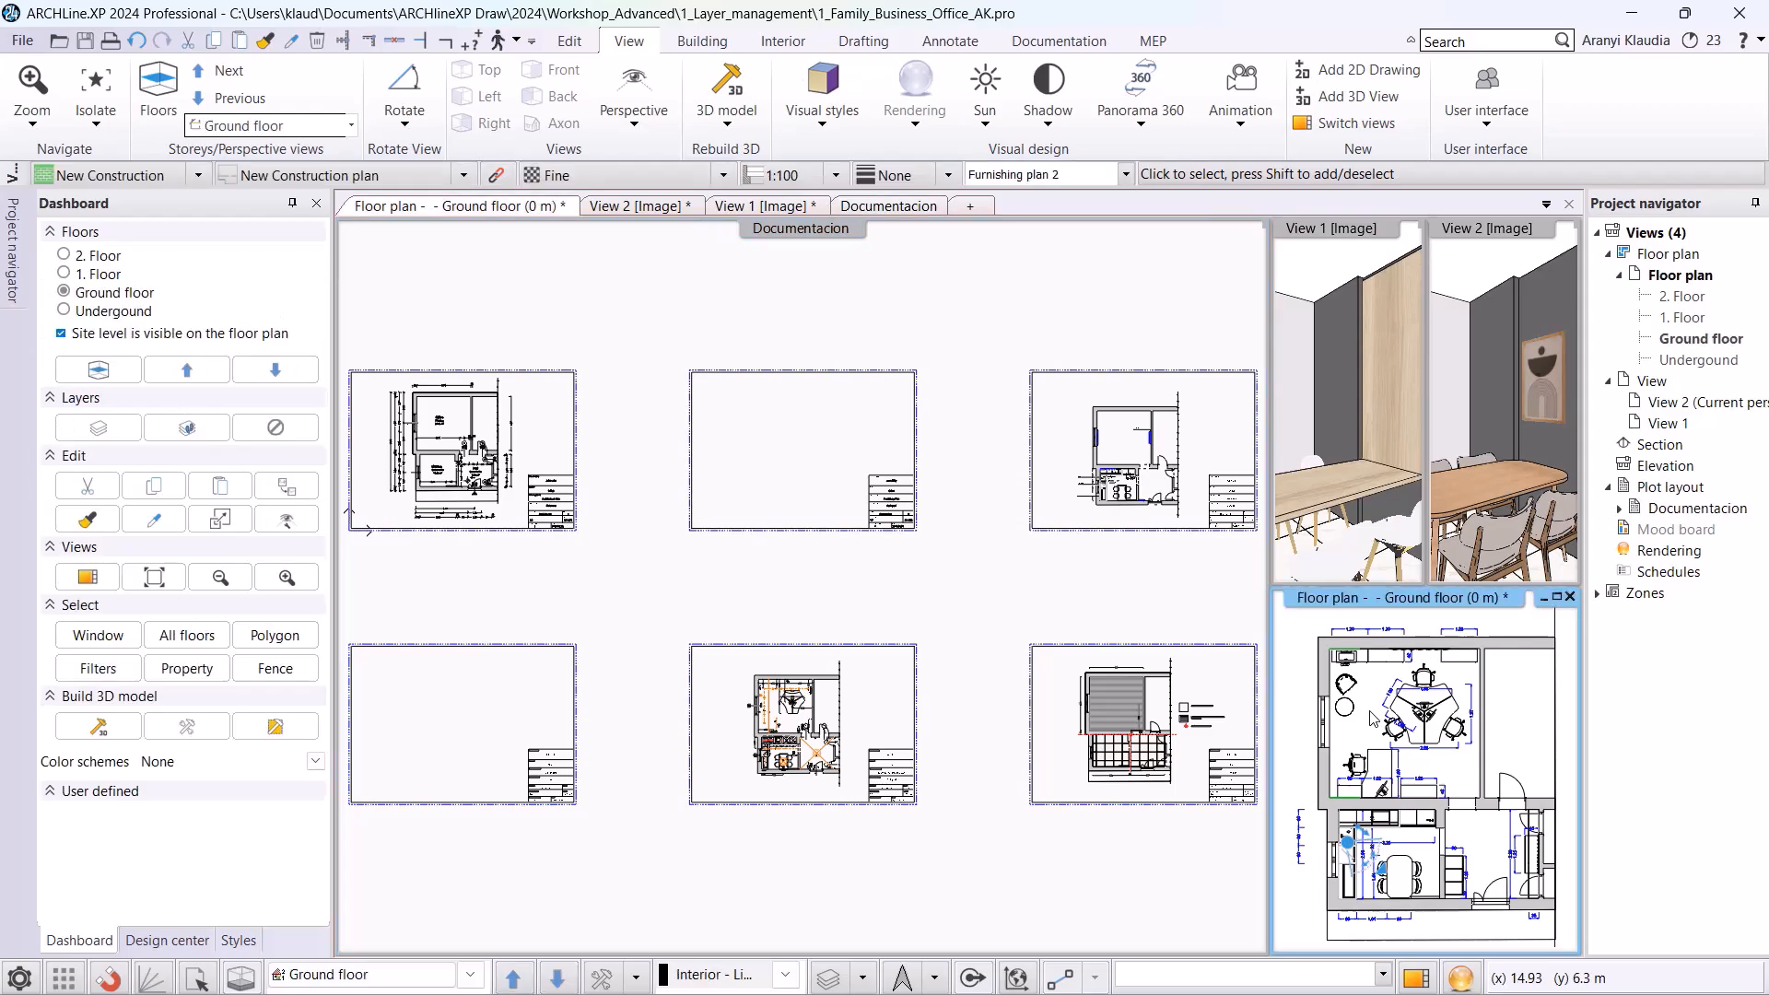
left_click(1124, 174)
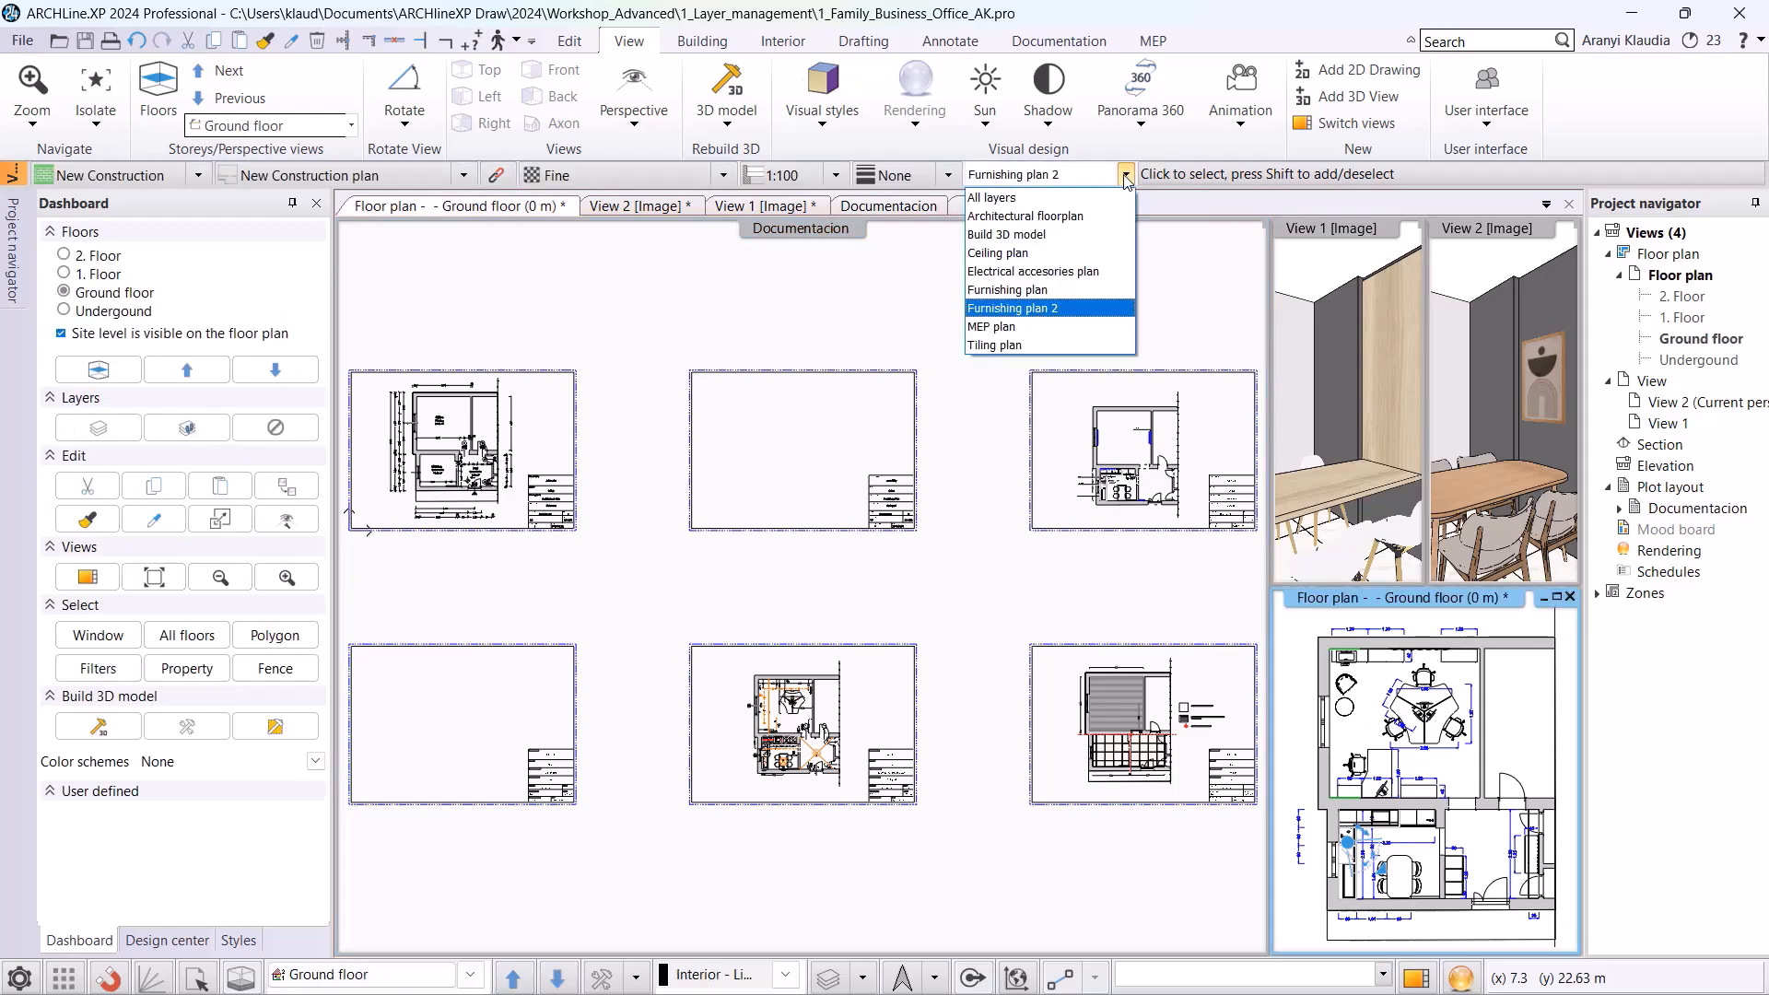
left_click(1007, 290)
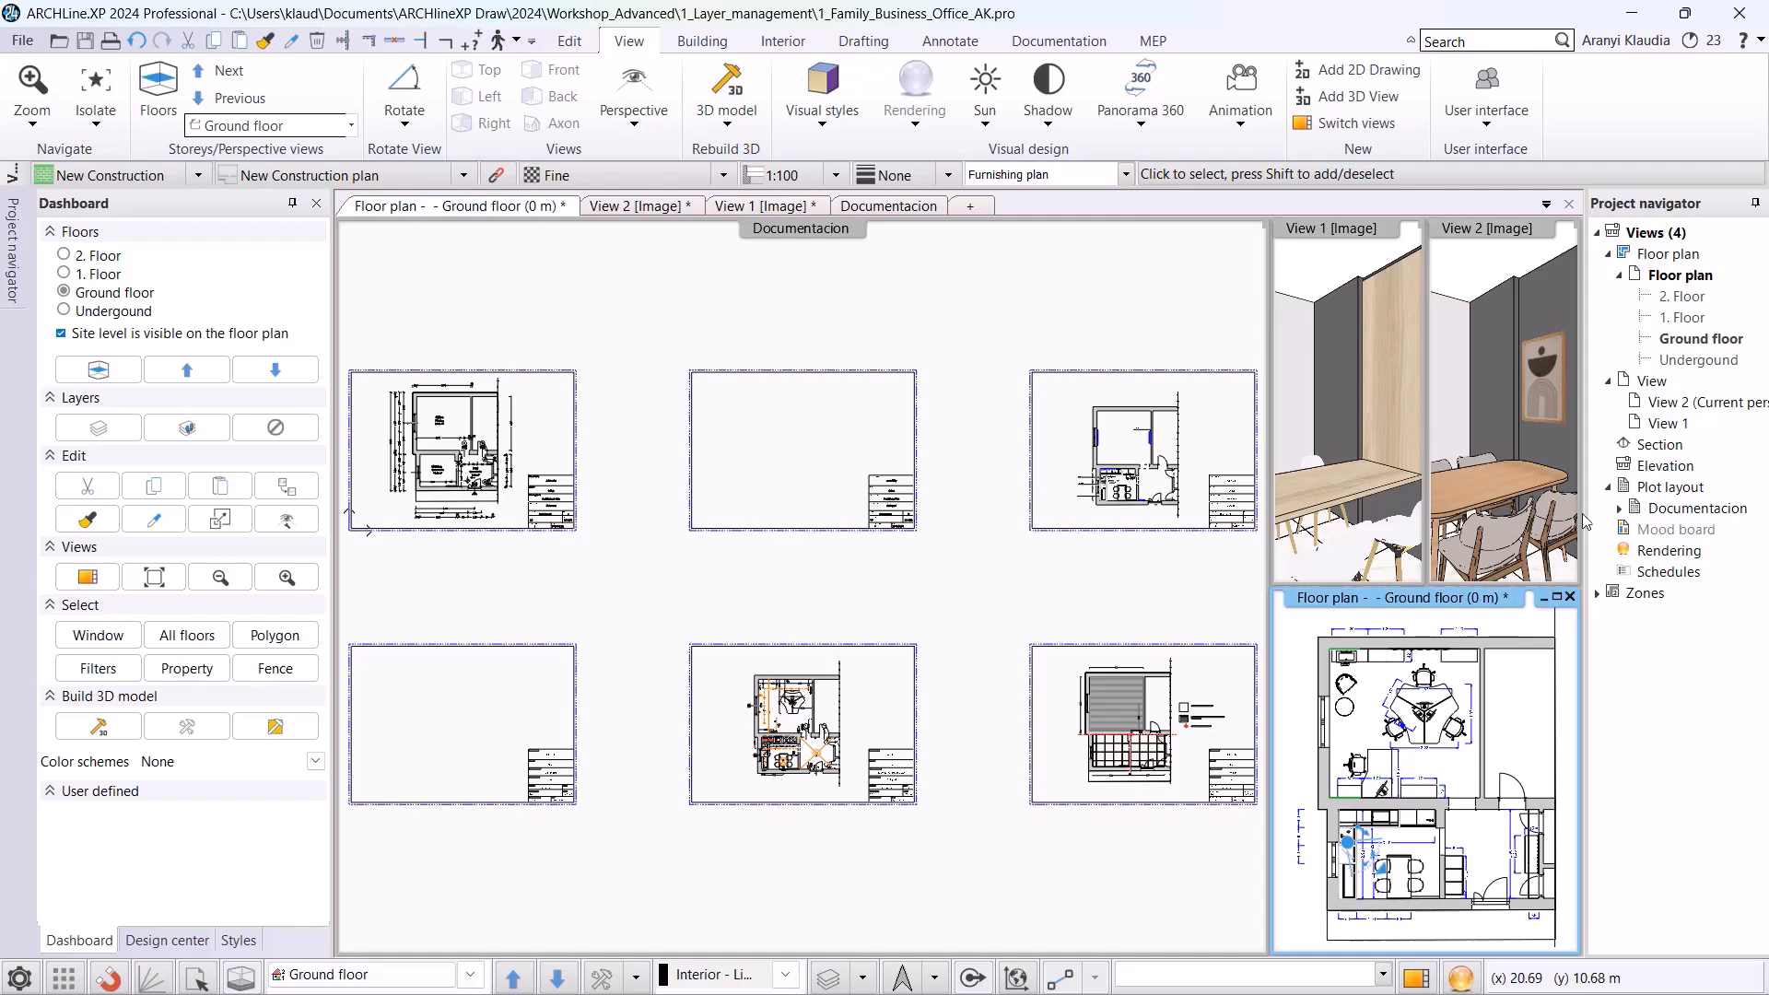
right_click(750, 452)
left_click(791, 555)
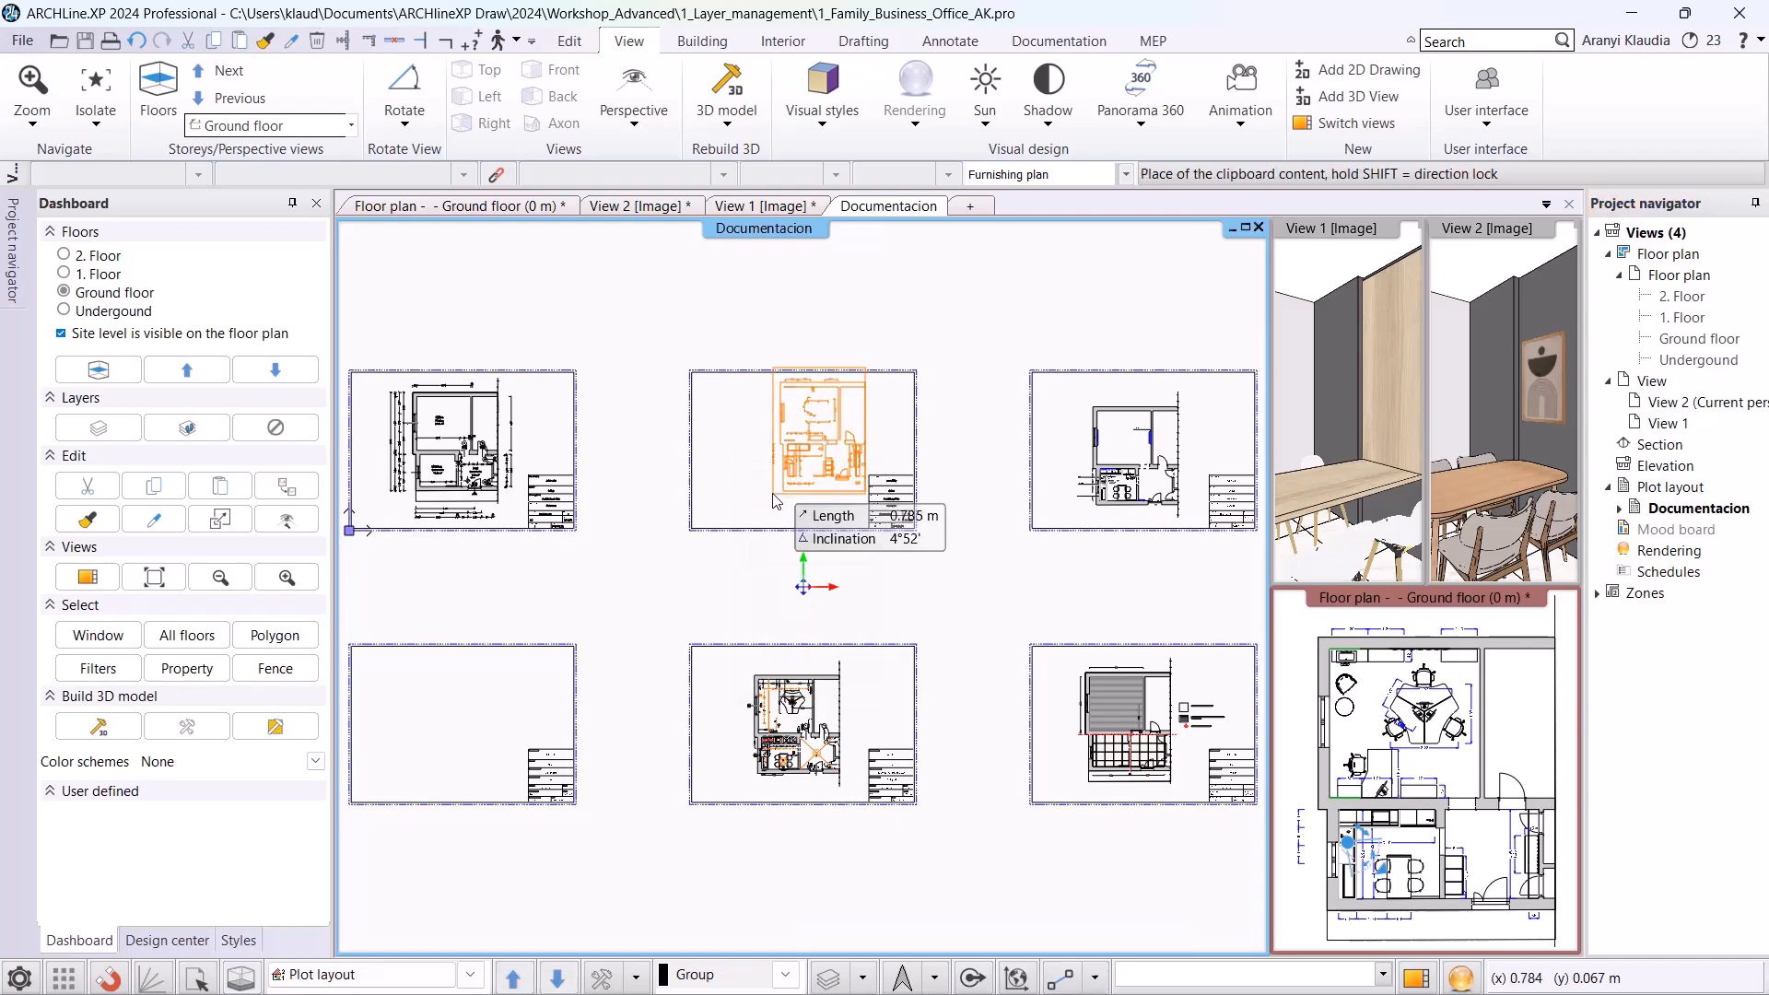
scroll(764, 589, "up", 2)
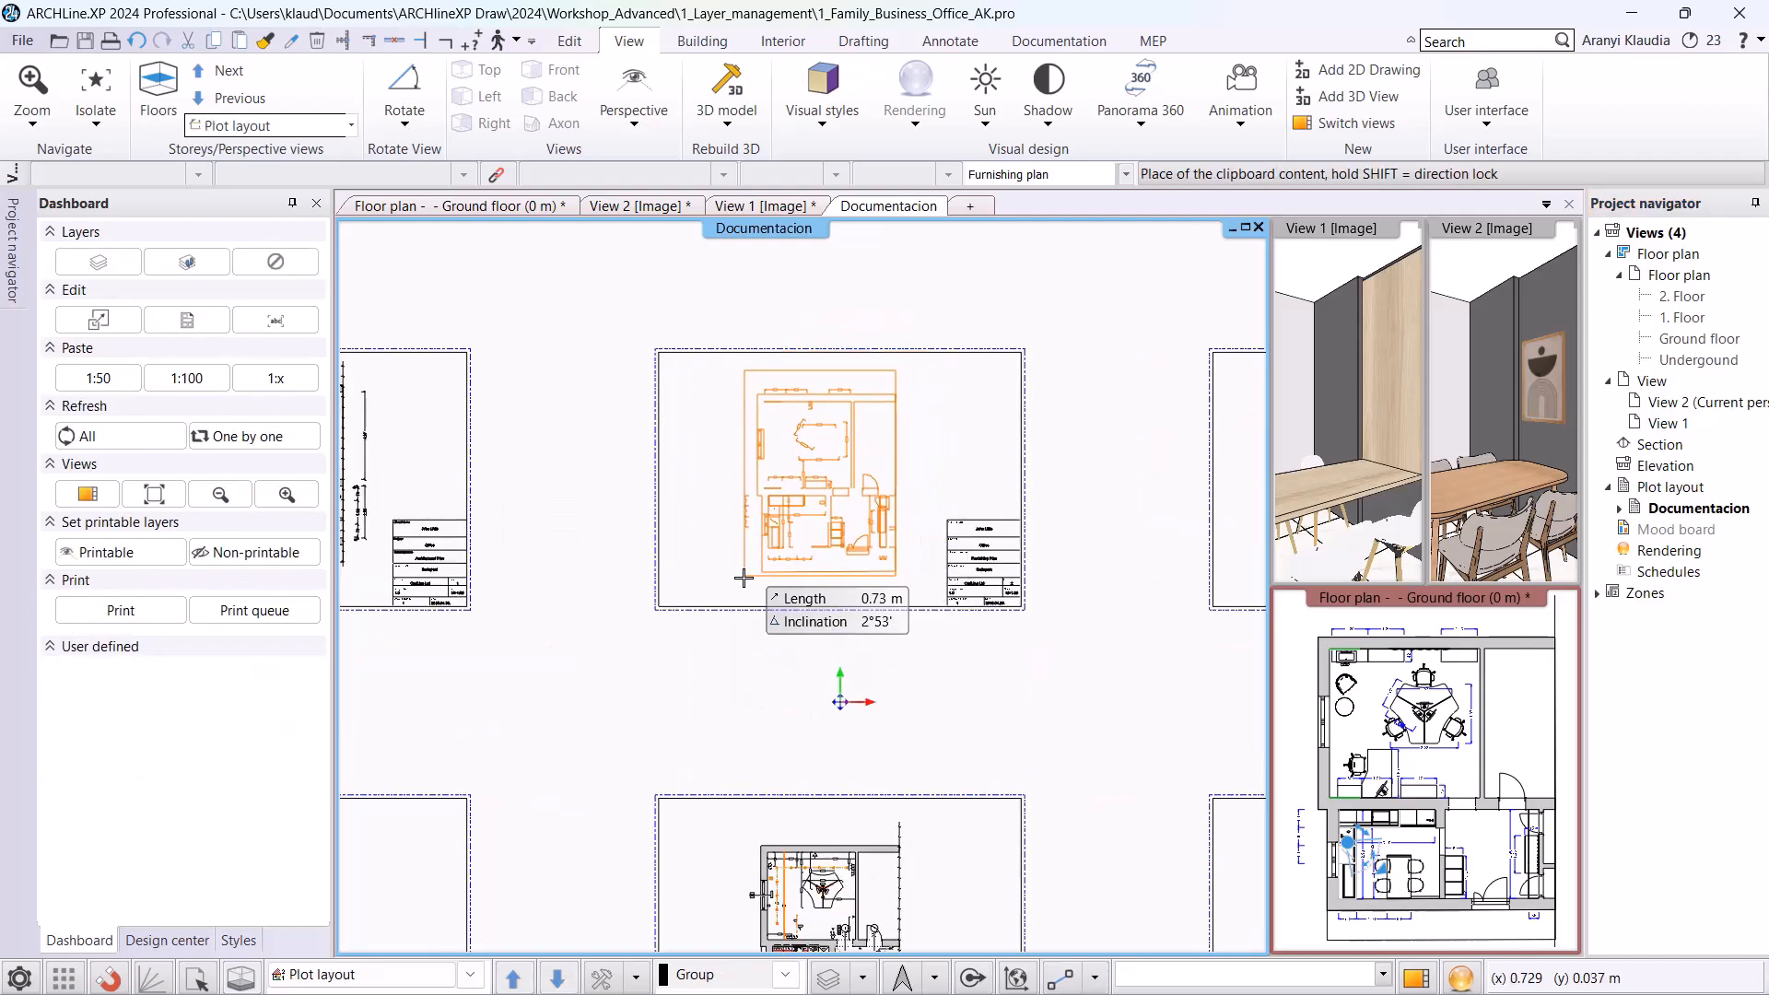
left_click(752, 575)
scroll(803, 603, "down", 2)
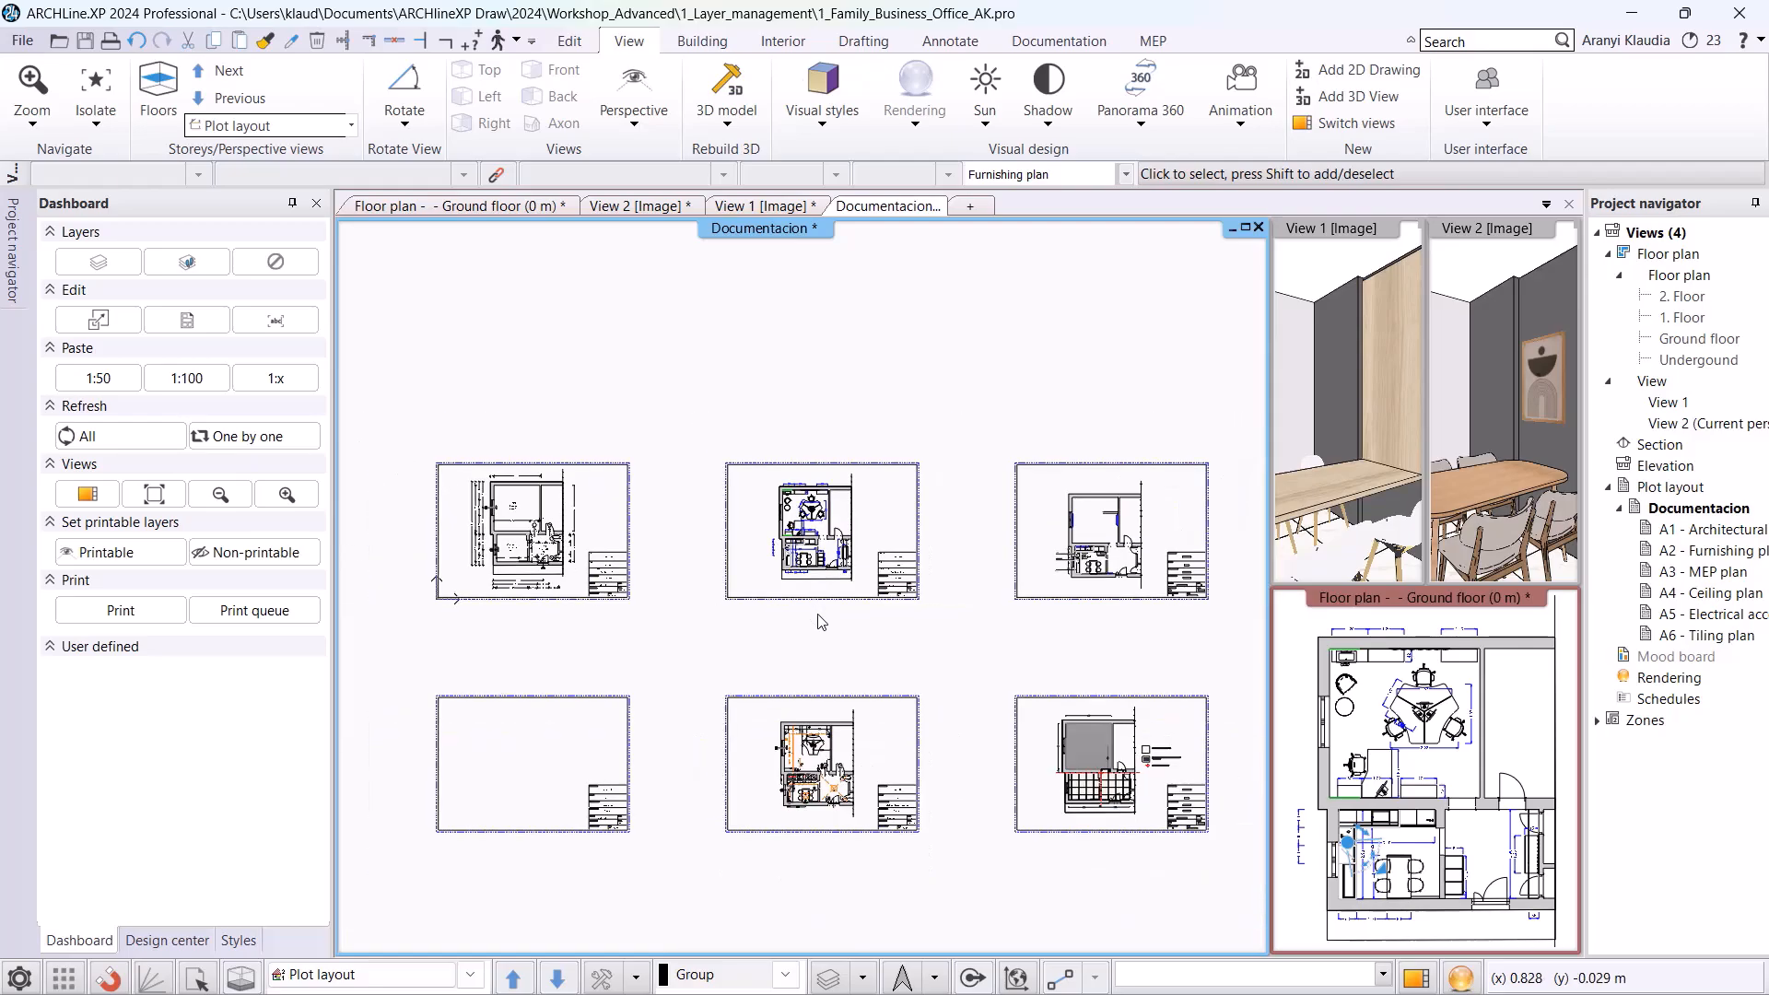
- Apply the Ceiling plan layer variation to the ground floor plan and place it on the empty A4 sheet in the plot layout's lower row
left_click(1327, 697)
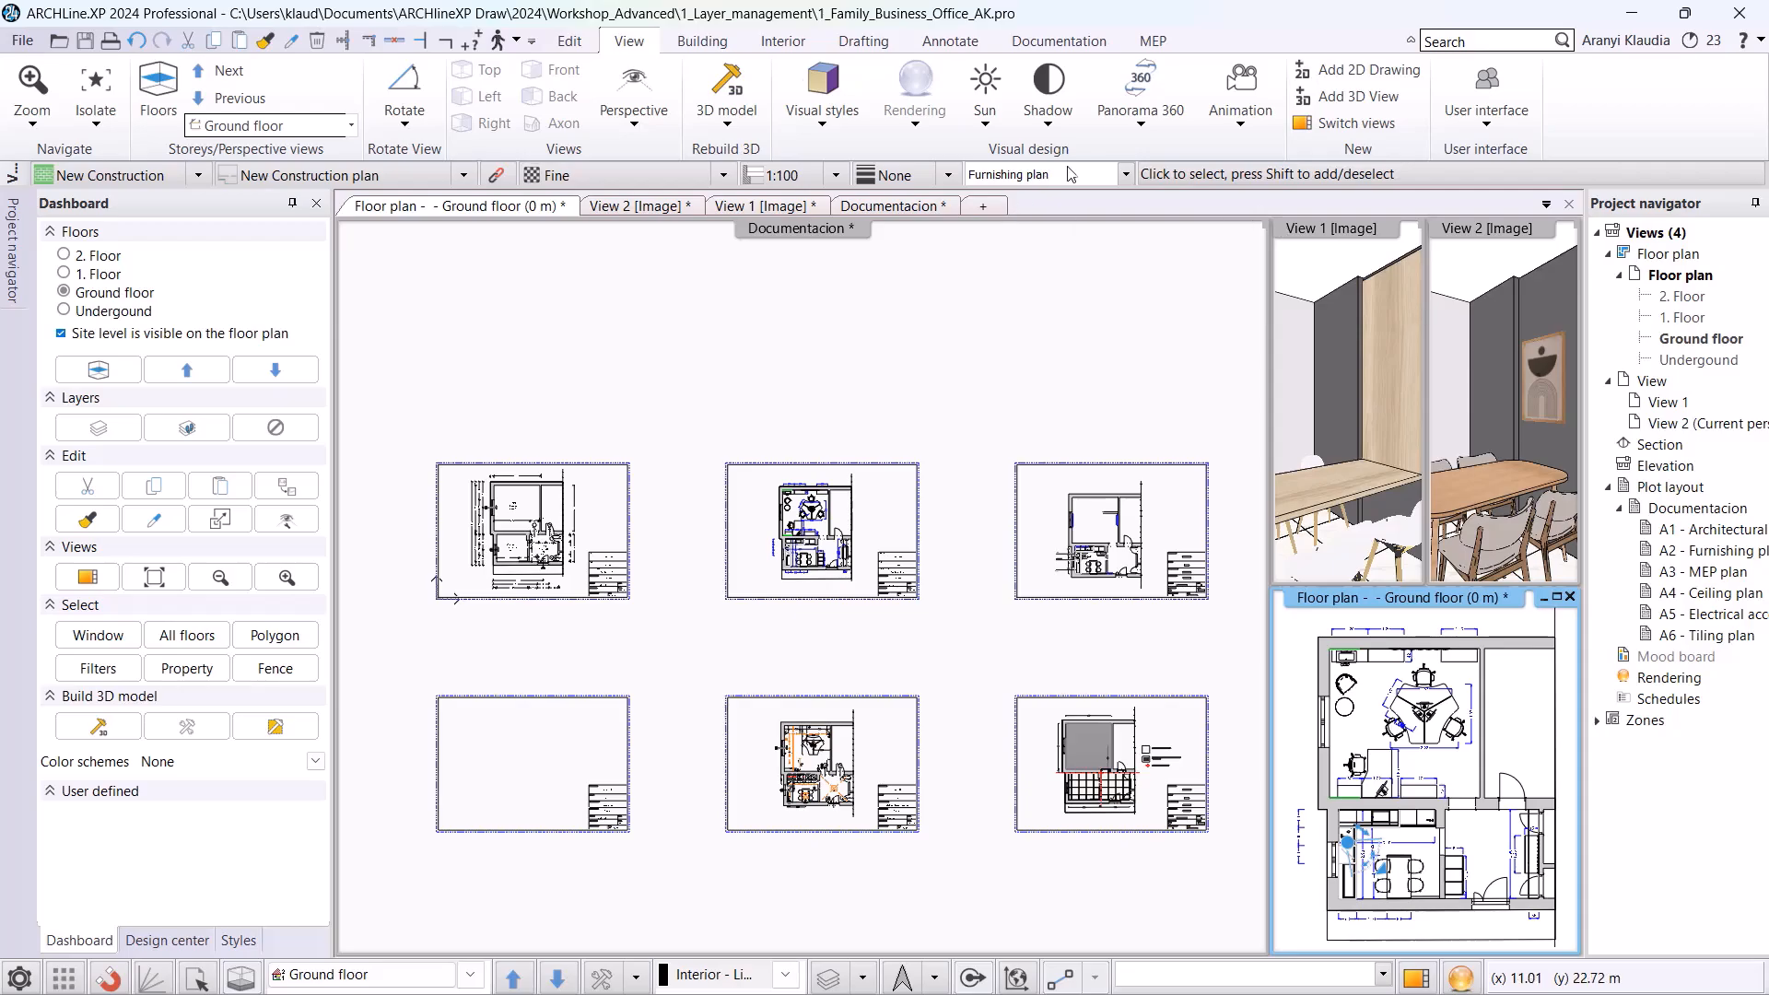
left_click(1124, 174)
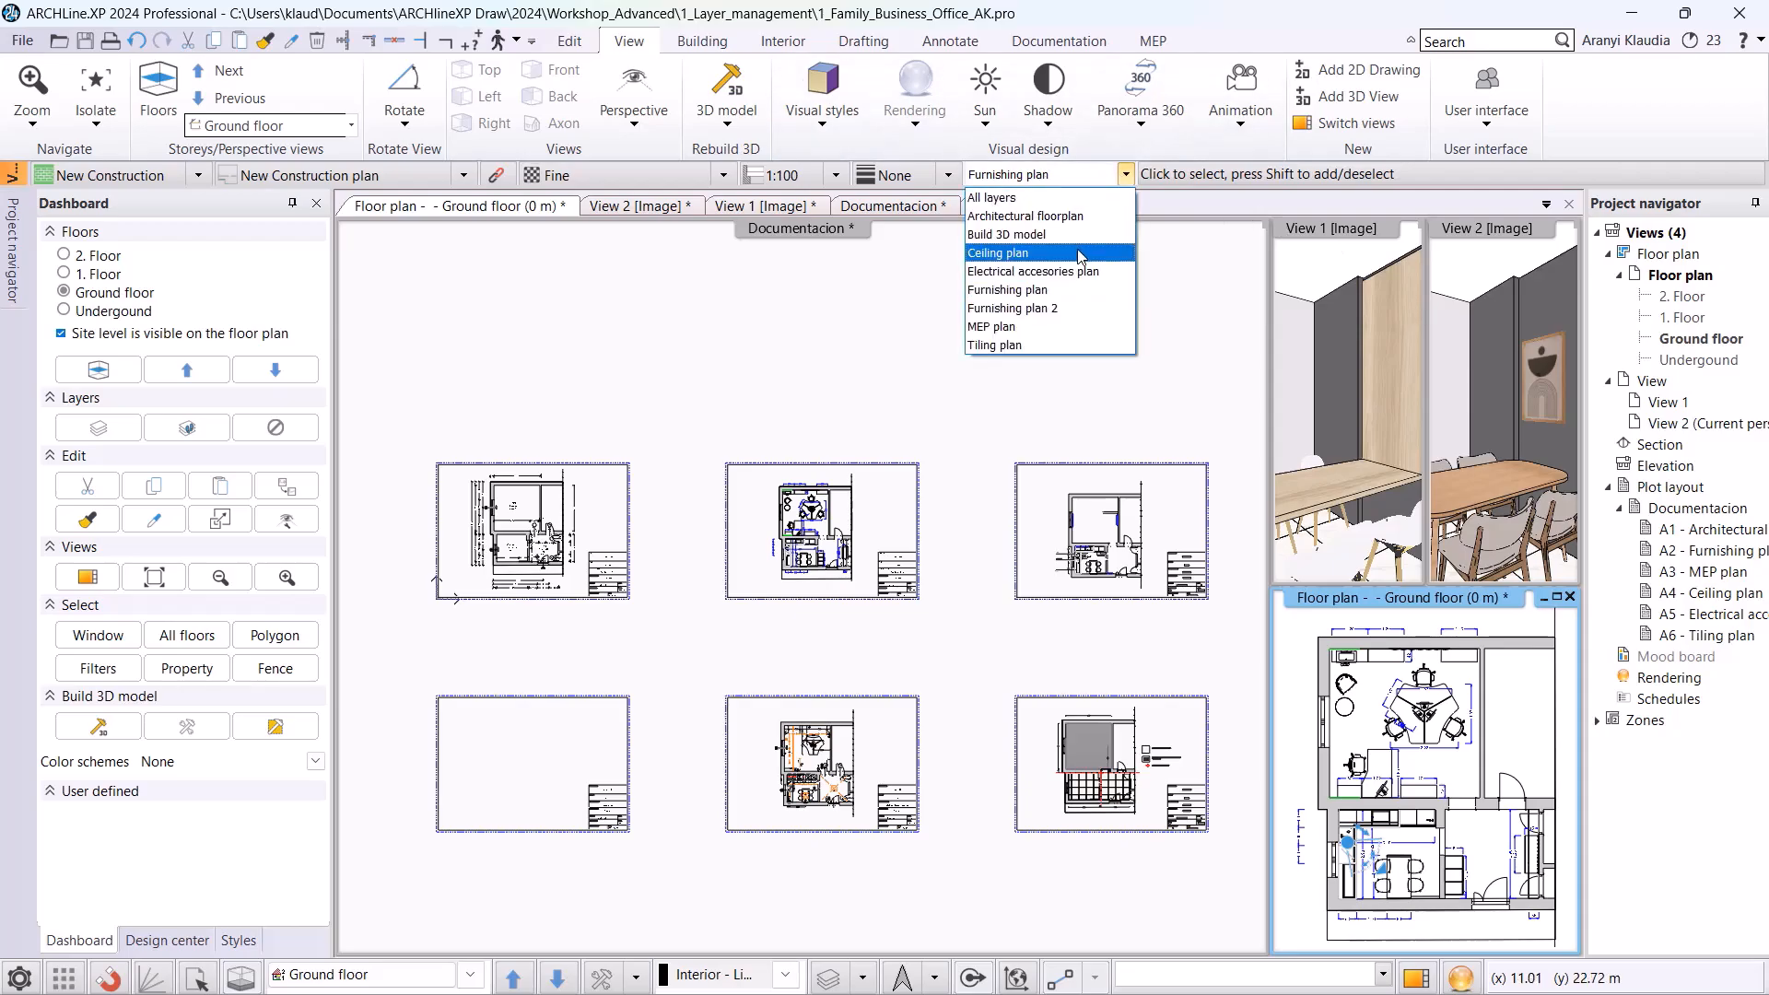
left_click(1013, 252)
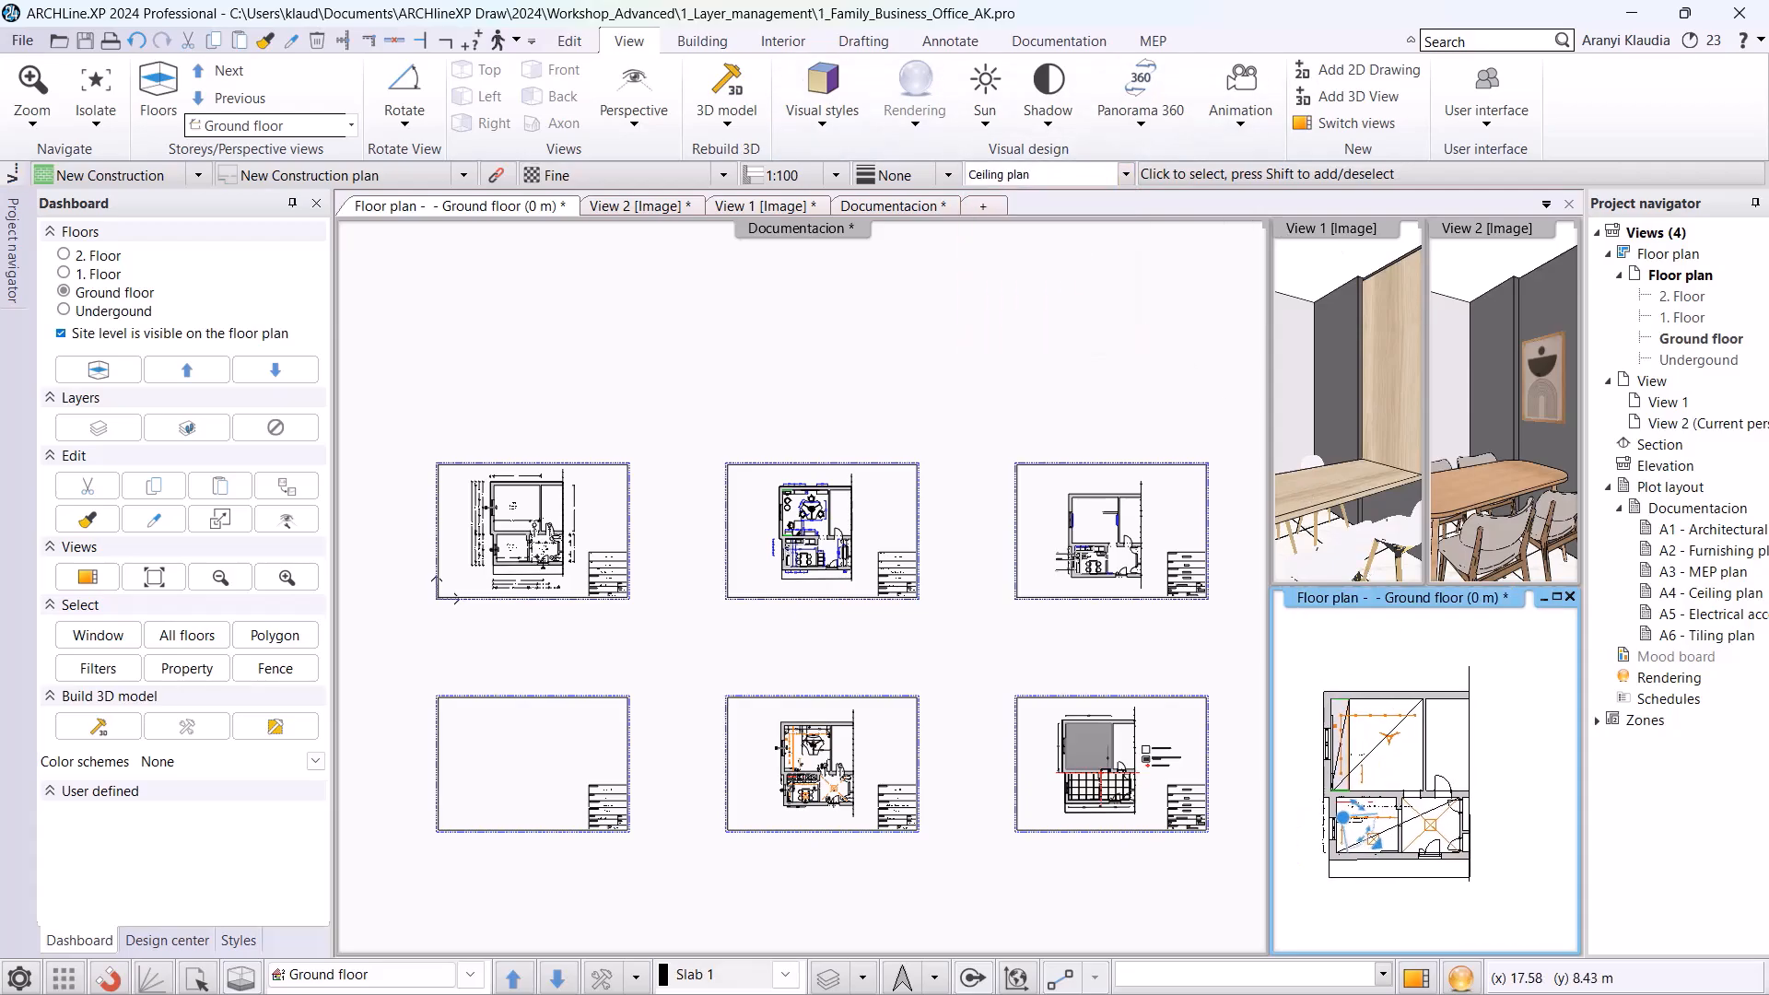
left_click_drag(1670, 338, 456, 739)
left_click(512, 846)
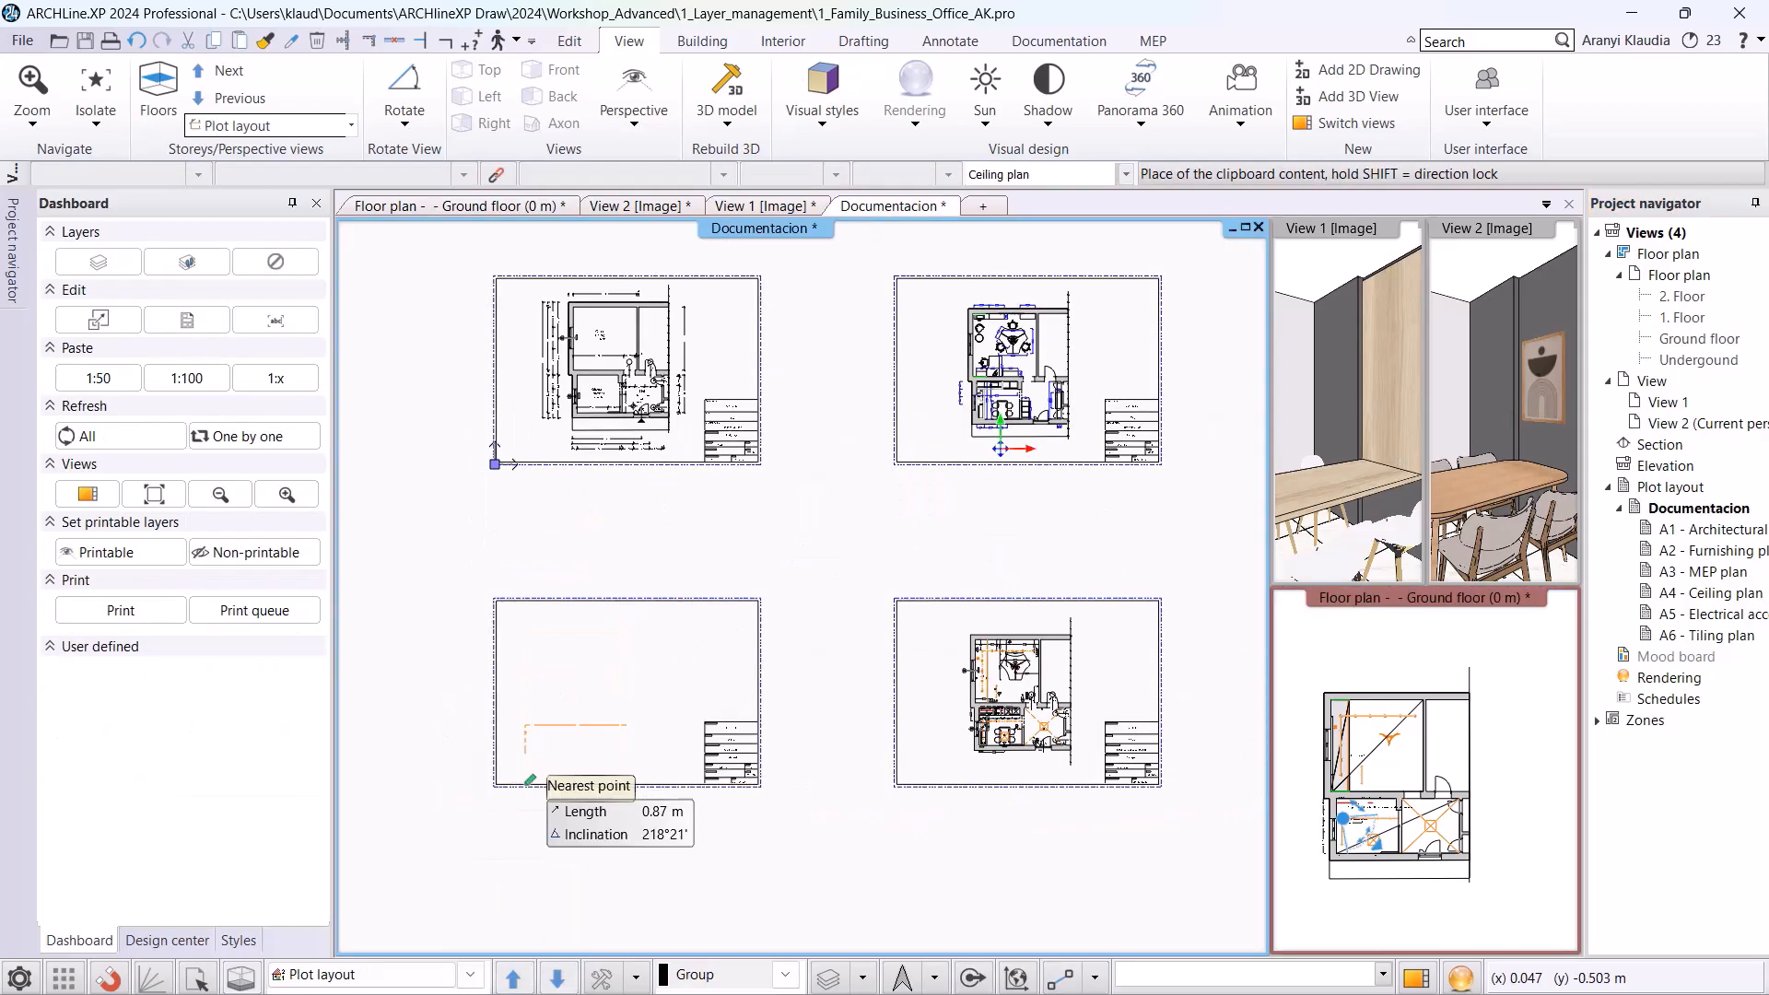
left_click(548, 766)
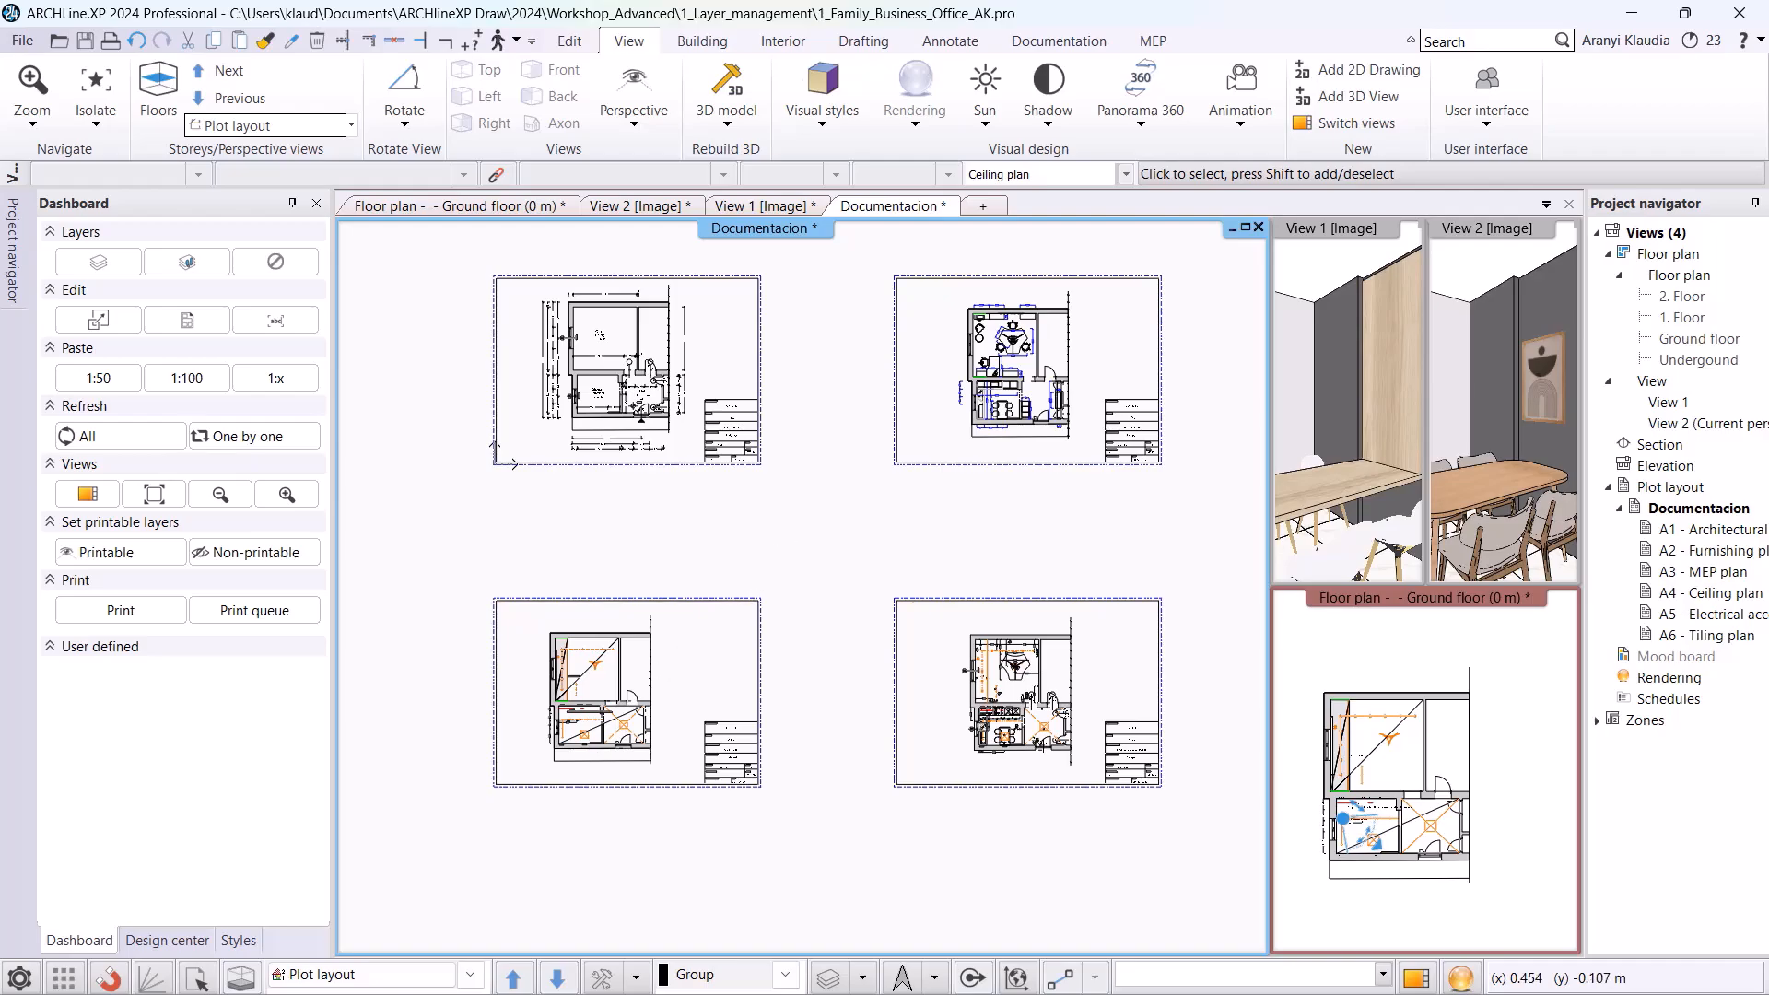
scroll(783, 551, "down", 2)
scroll(758, 632, "up", 1)
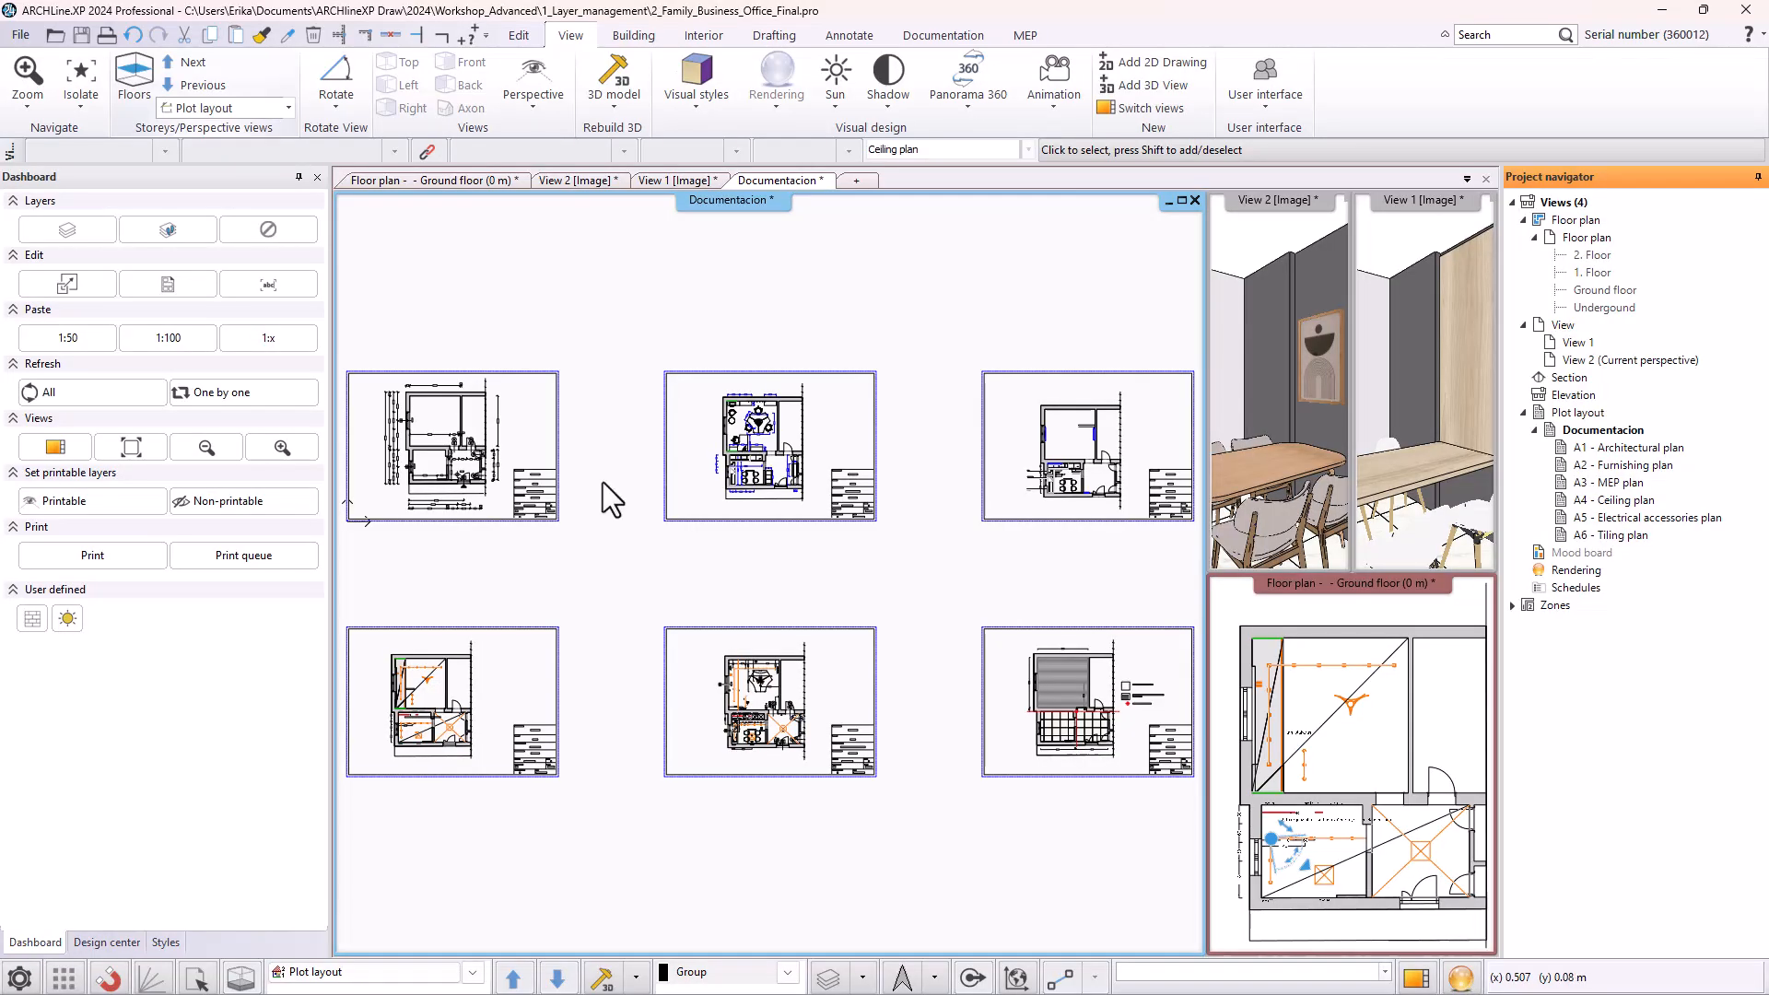
- Edit the layer settings of the architectural plan placed on sheet A1, turning on the Room area layer to show the room labels
middle_click_drag(603, 483, 951, 556)
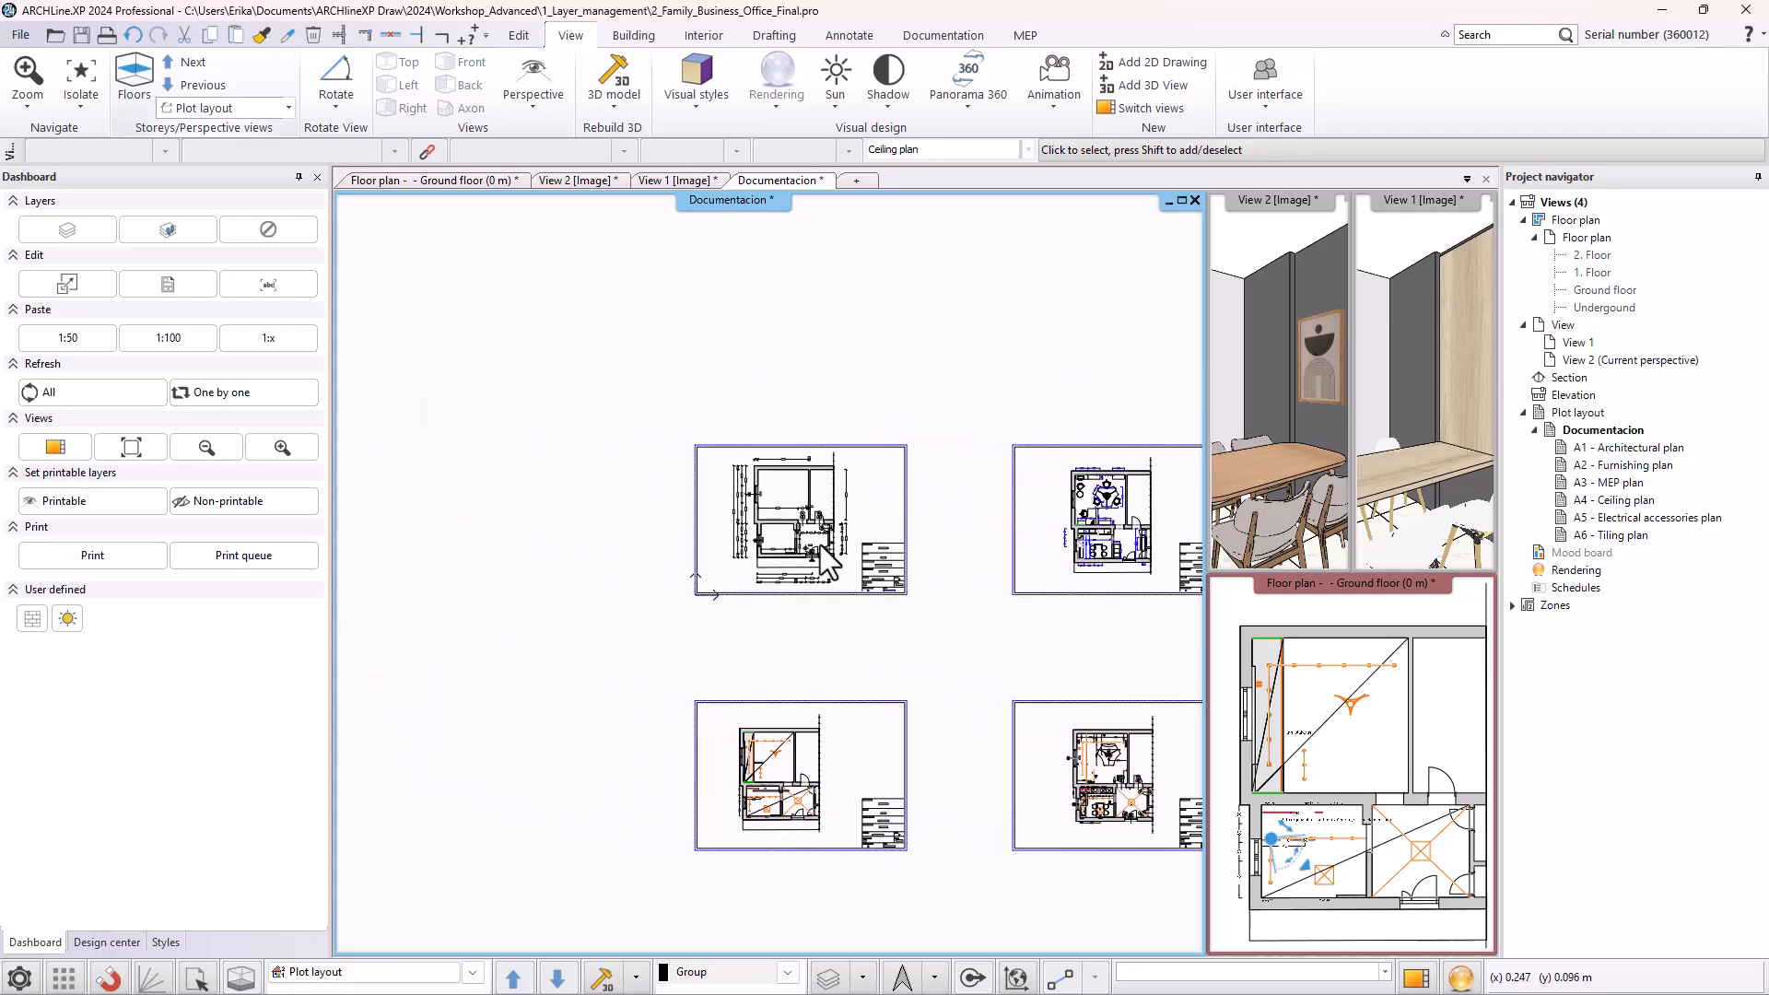
scroll(815, 539, "up", 5)
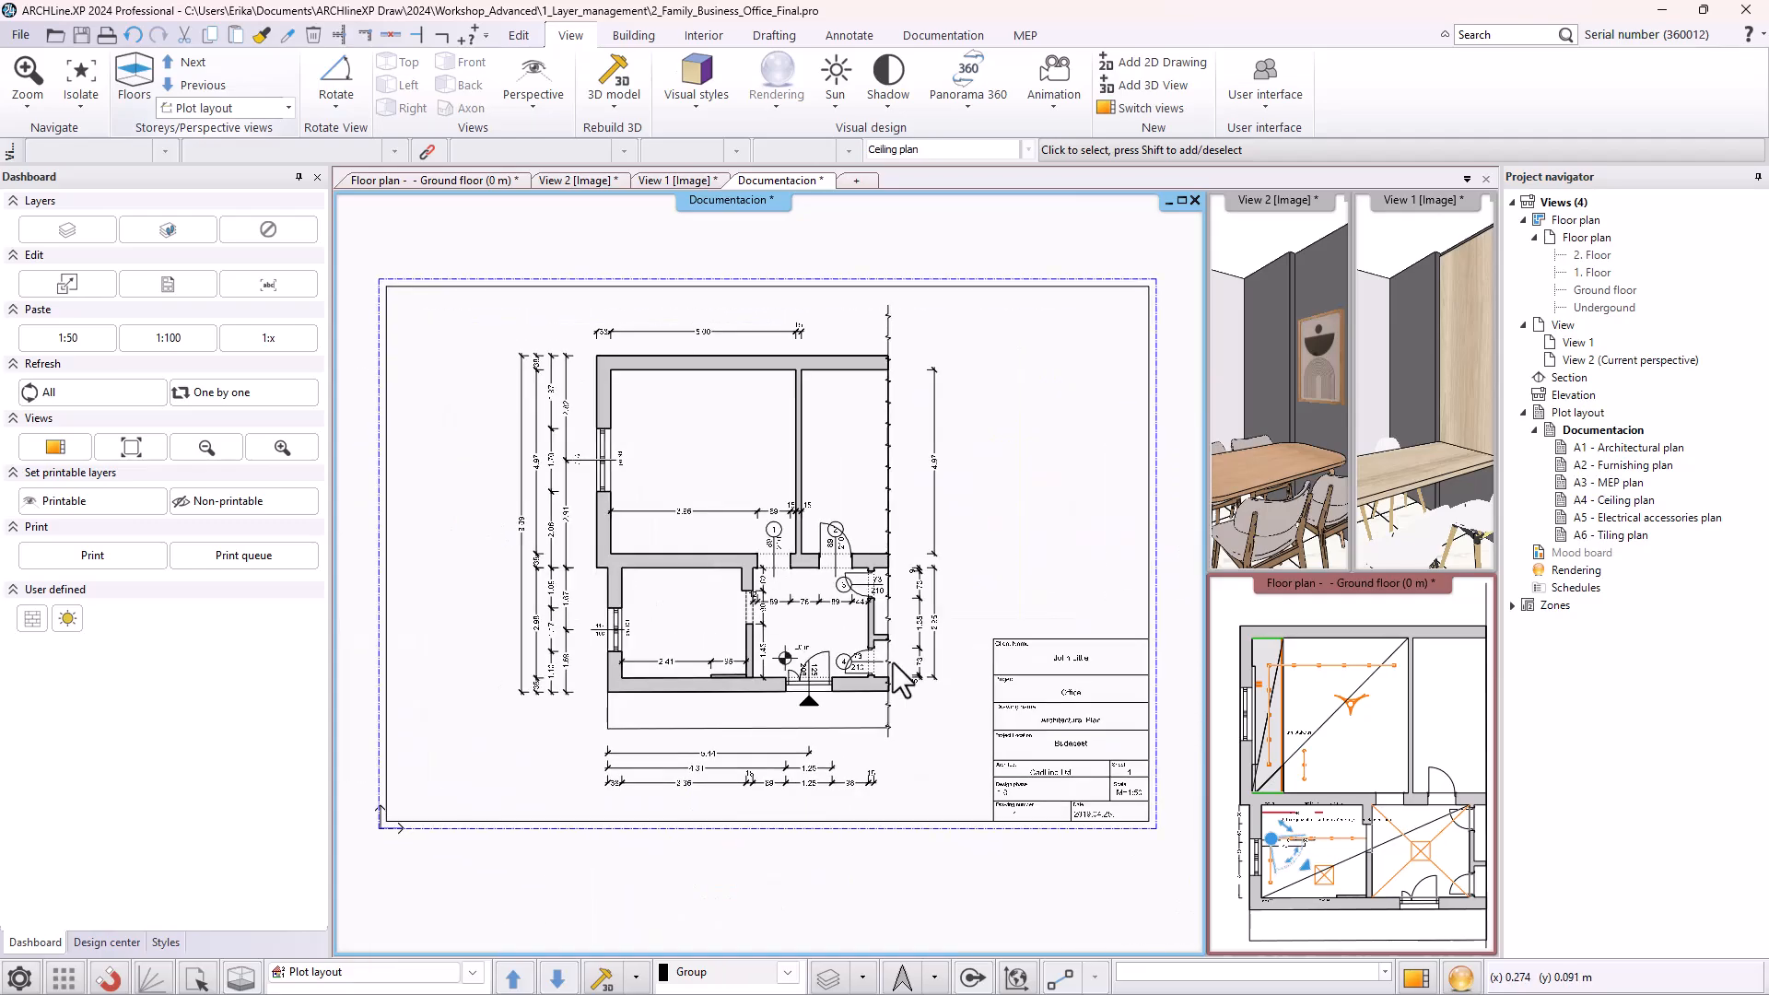
scroll(949, 691, "up", 1)
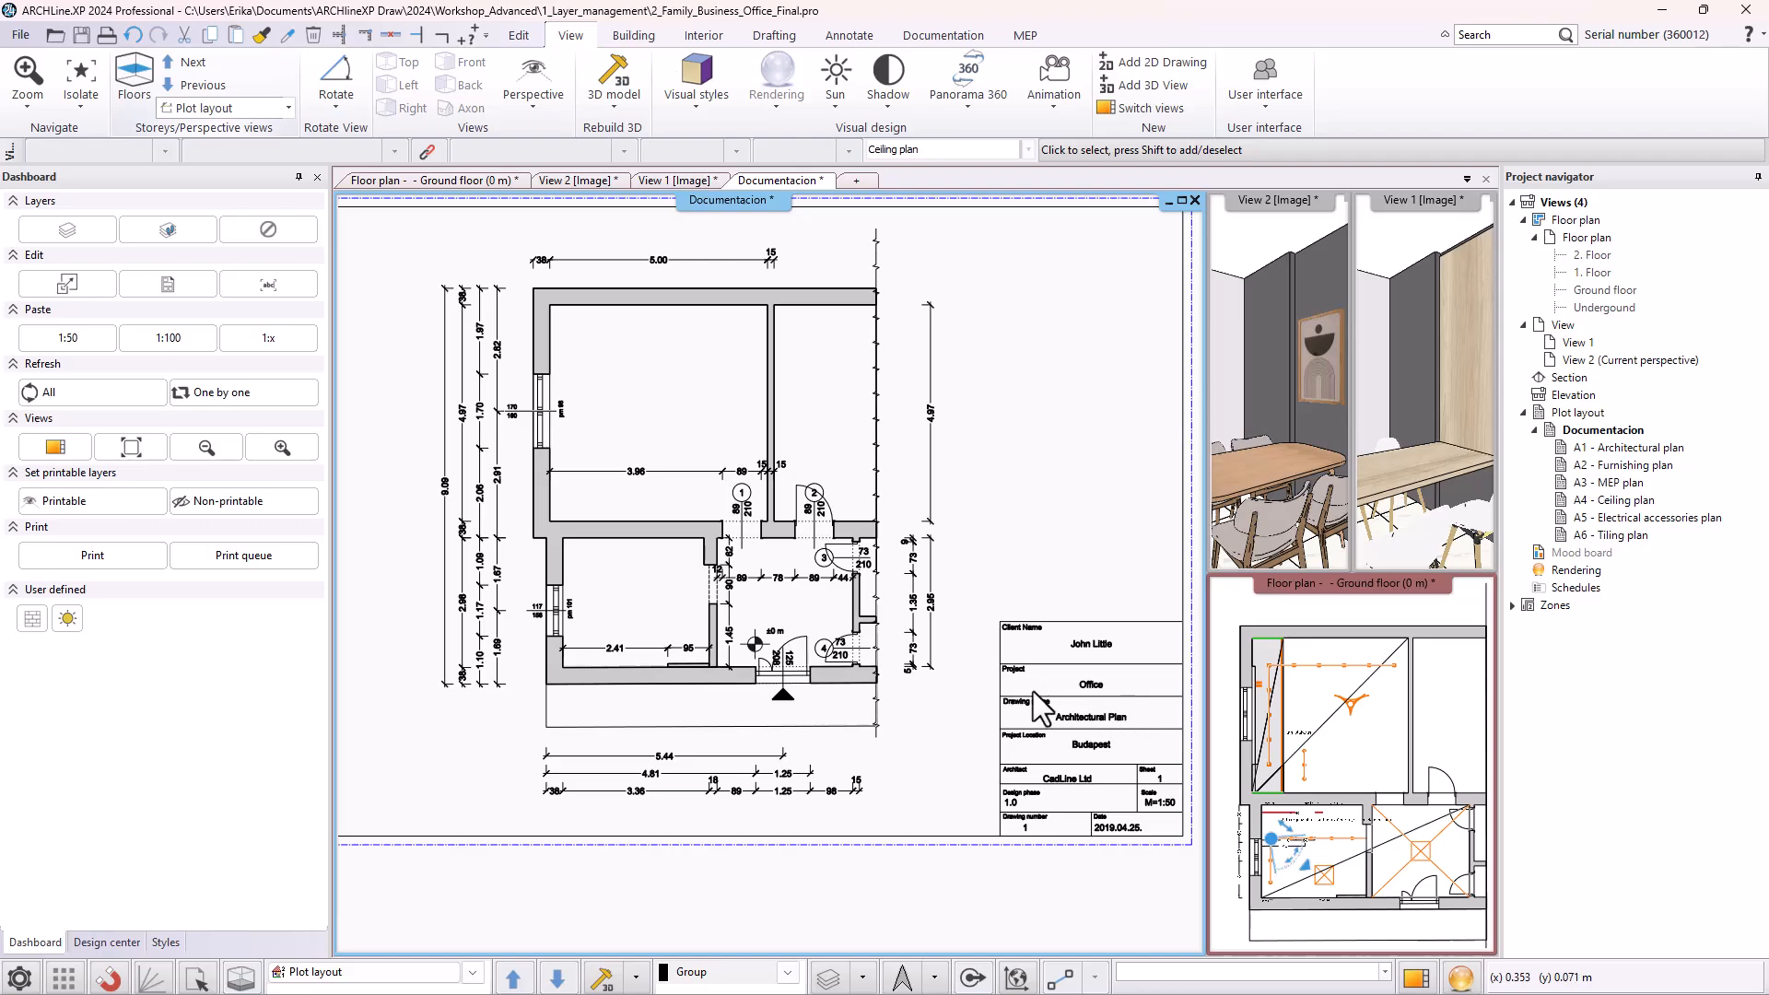
left_click(670, 527)
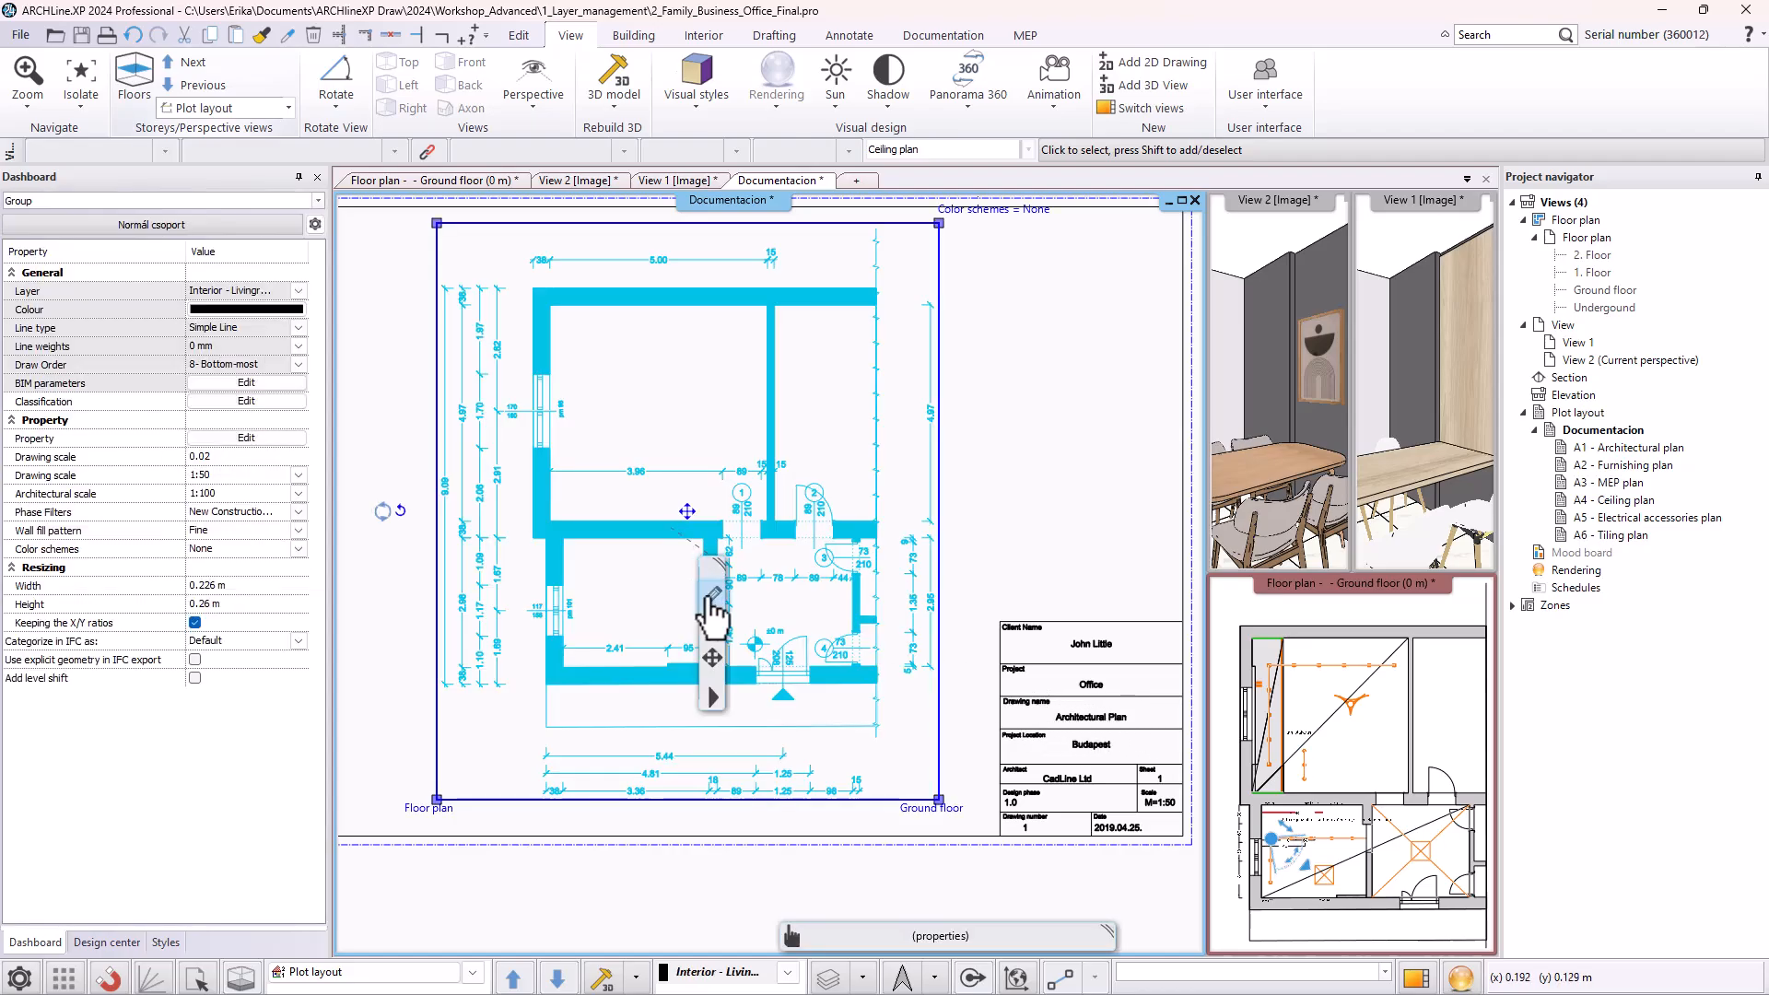
left_click(712, 595)
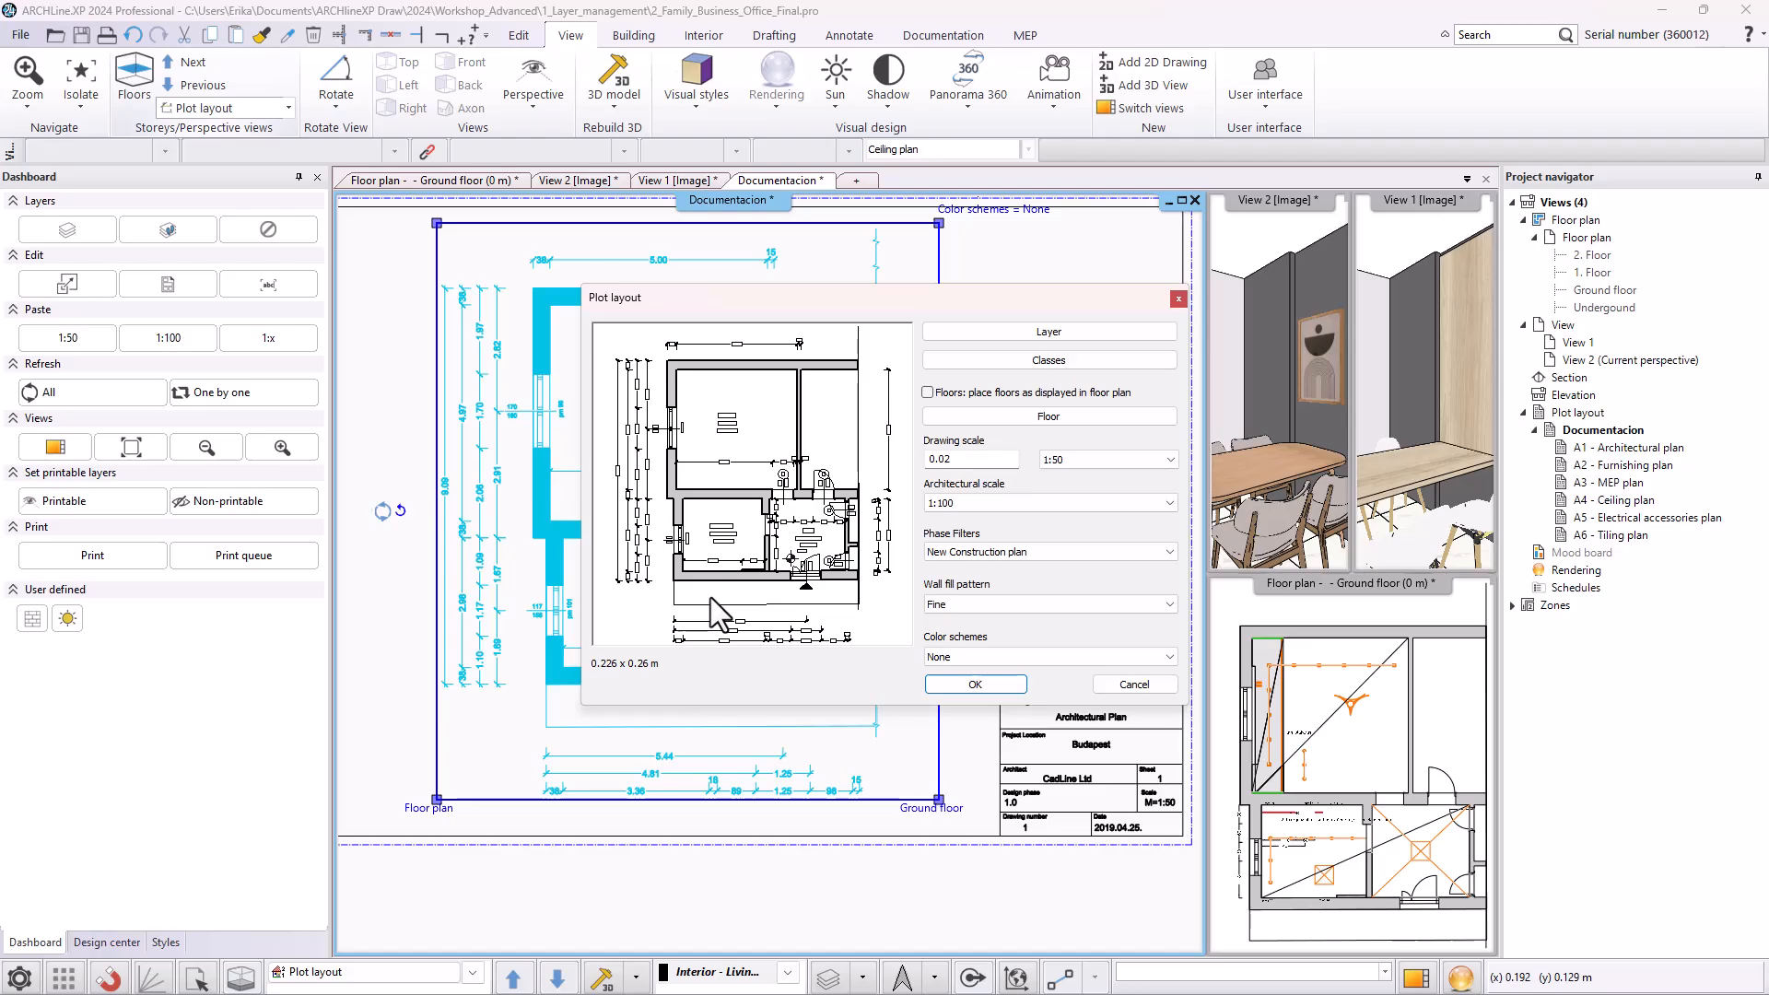
left_click(1037, 330)
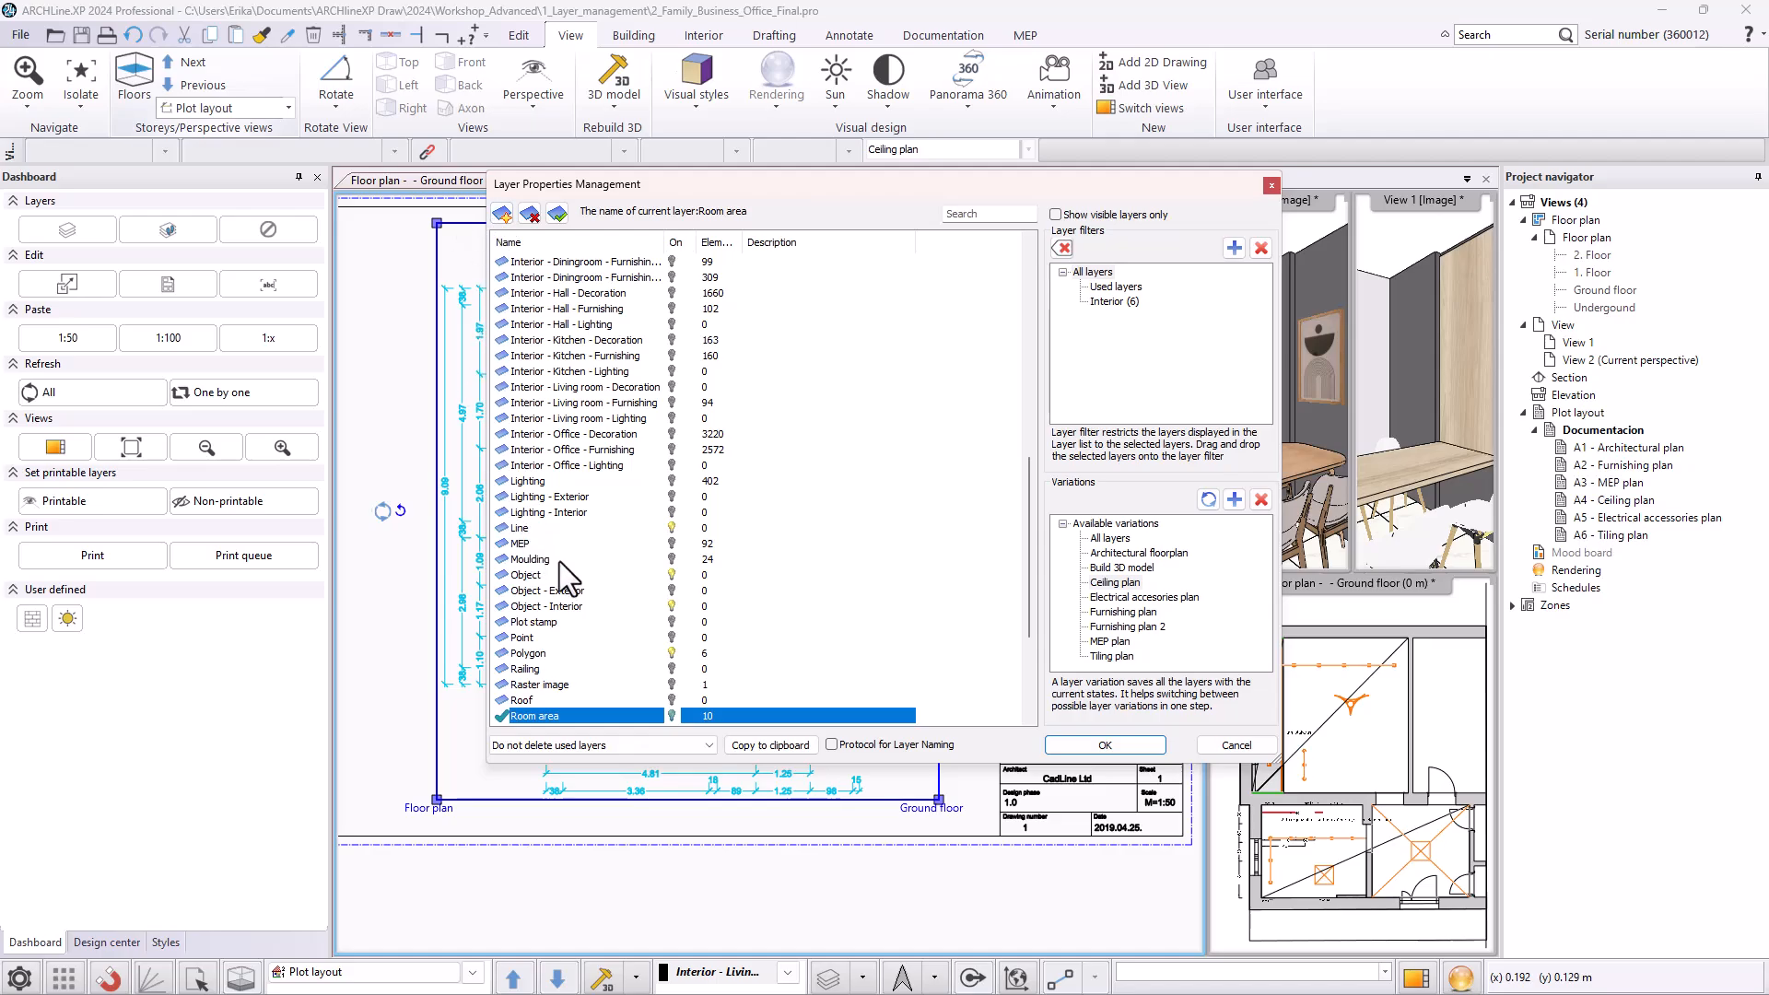
left_click(1130, 742)
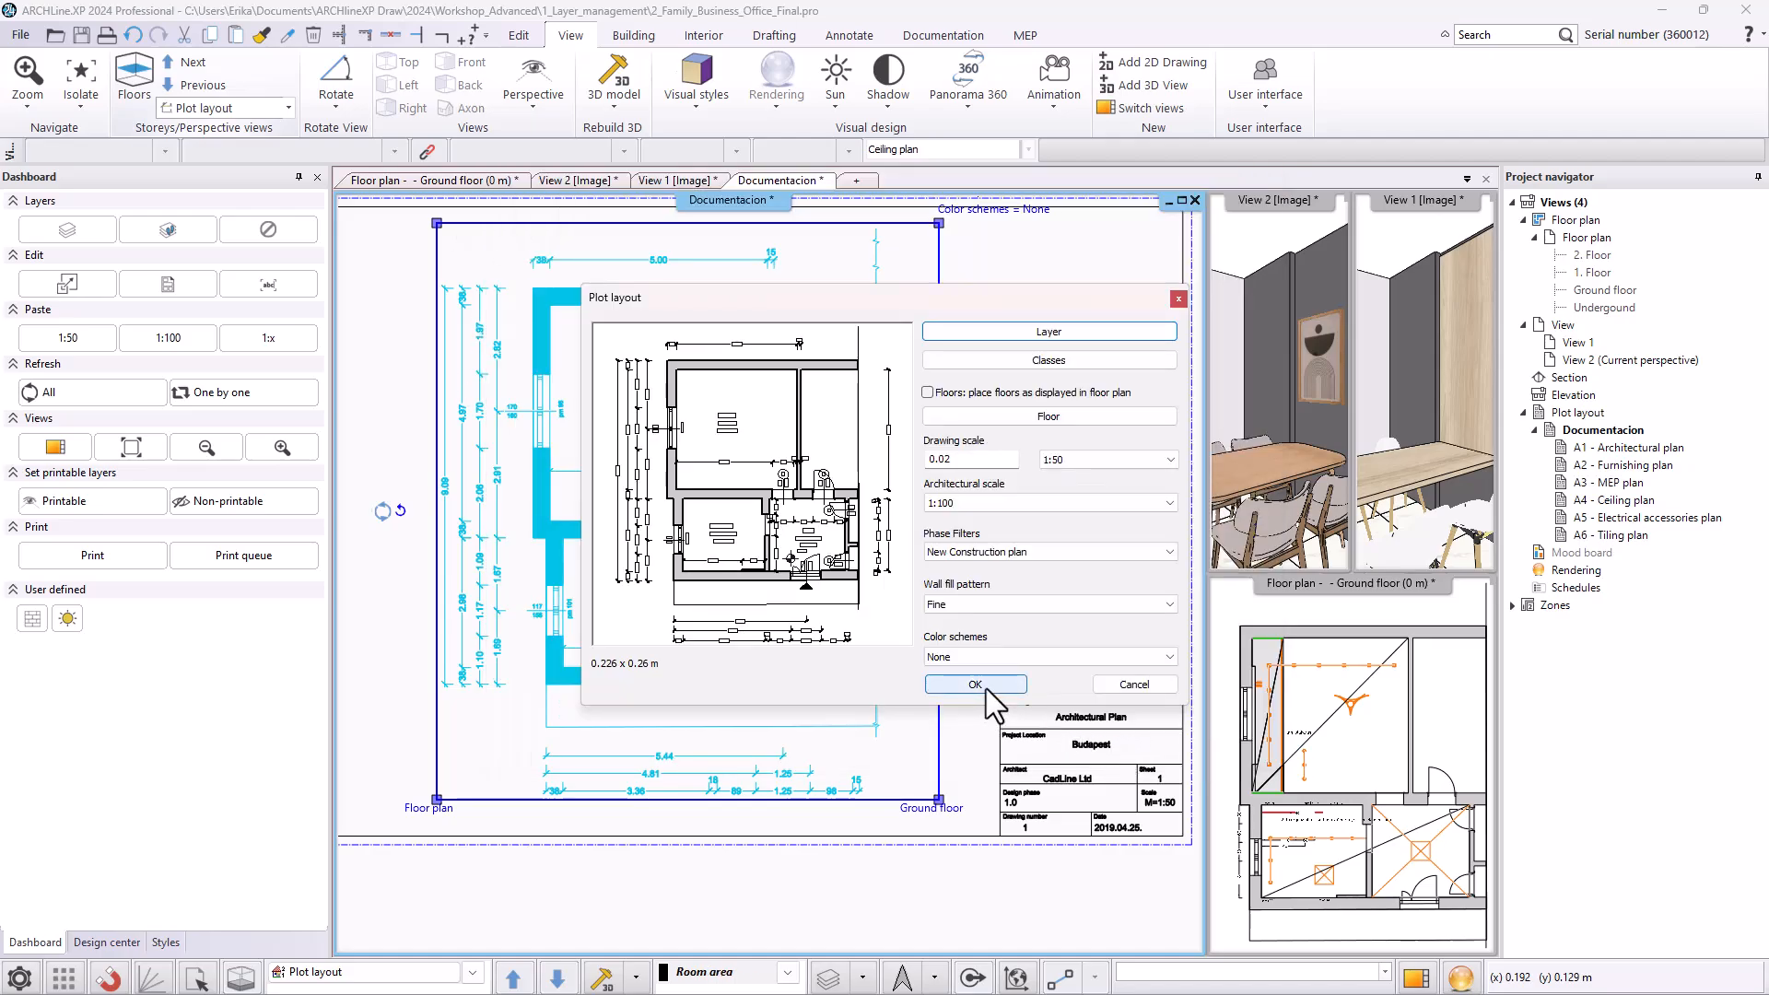
left_click(975, 684)
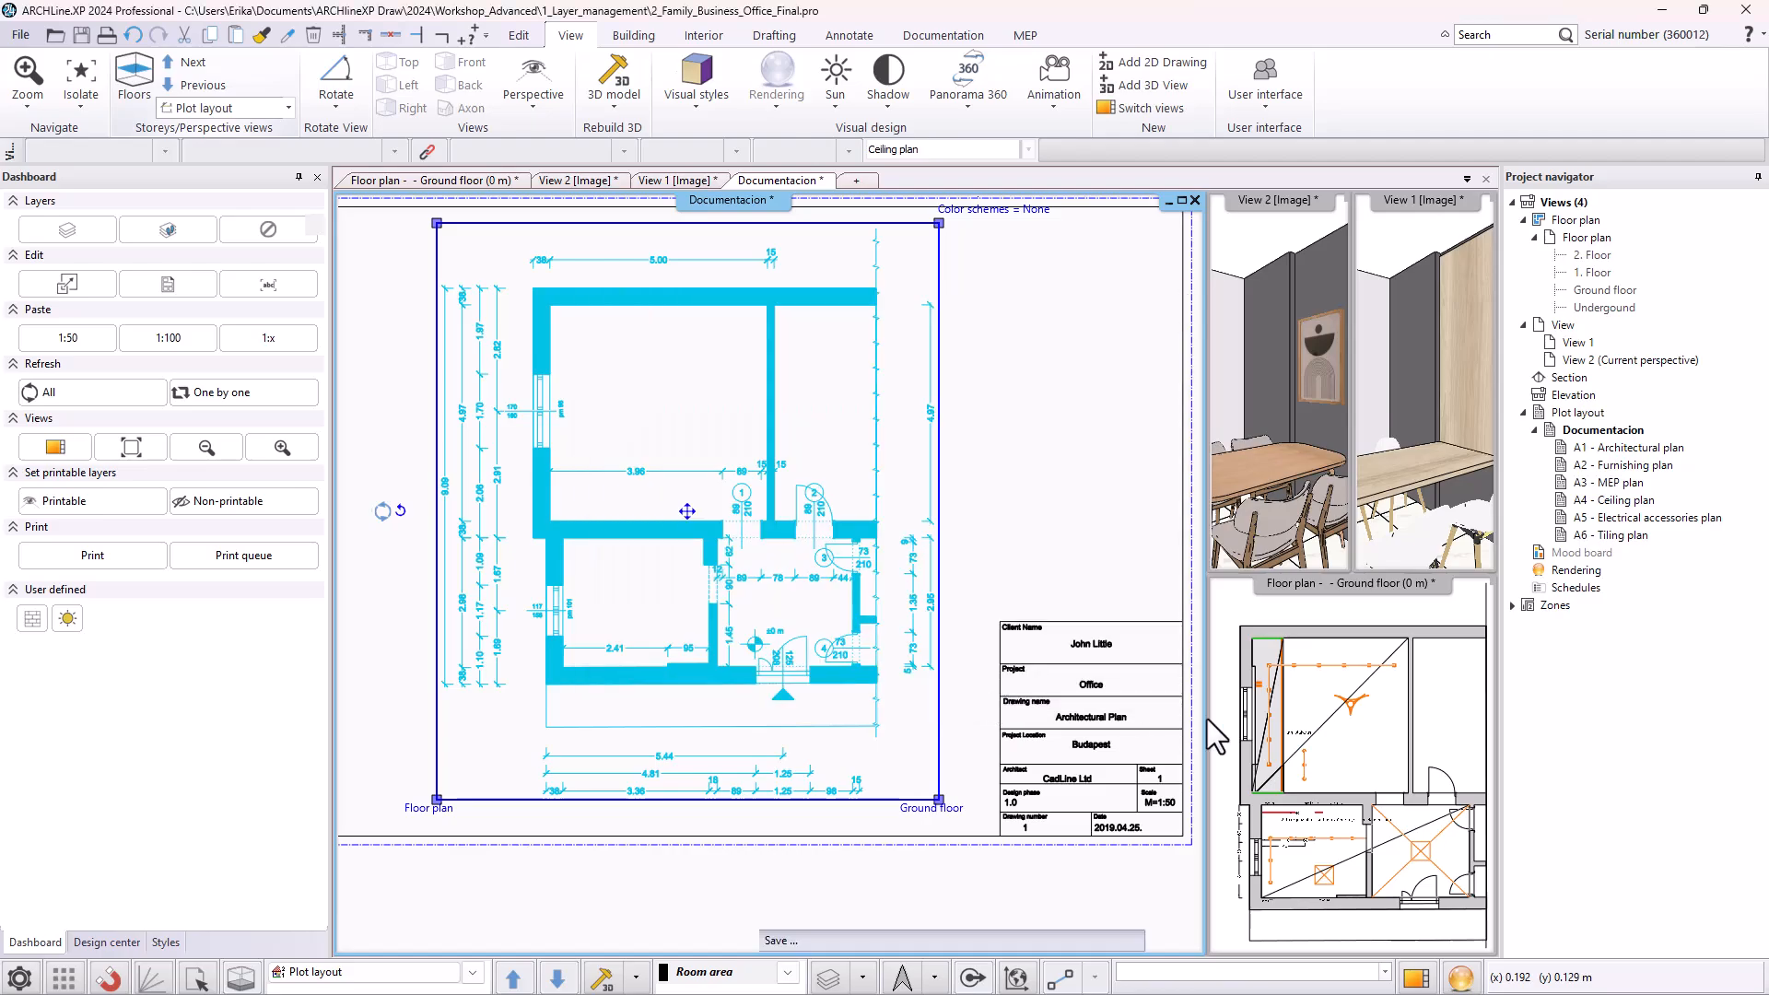
- Apply the Furnishing plan layer variation to the ground floor plan
left_click(1361, 754)
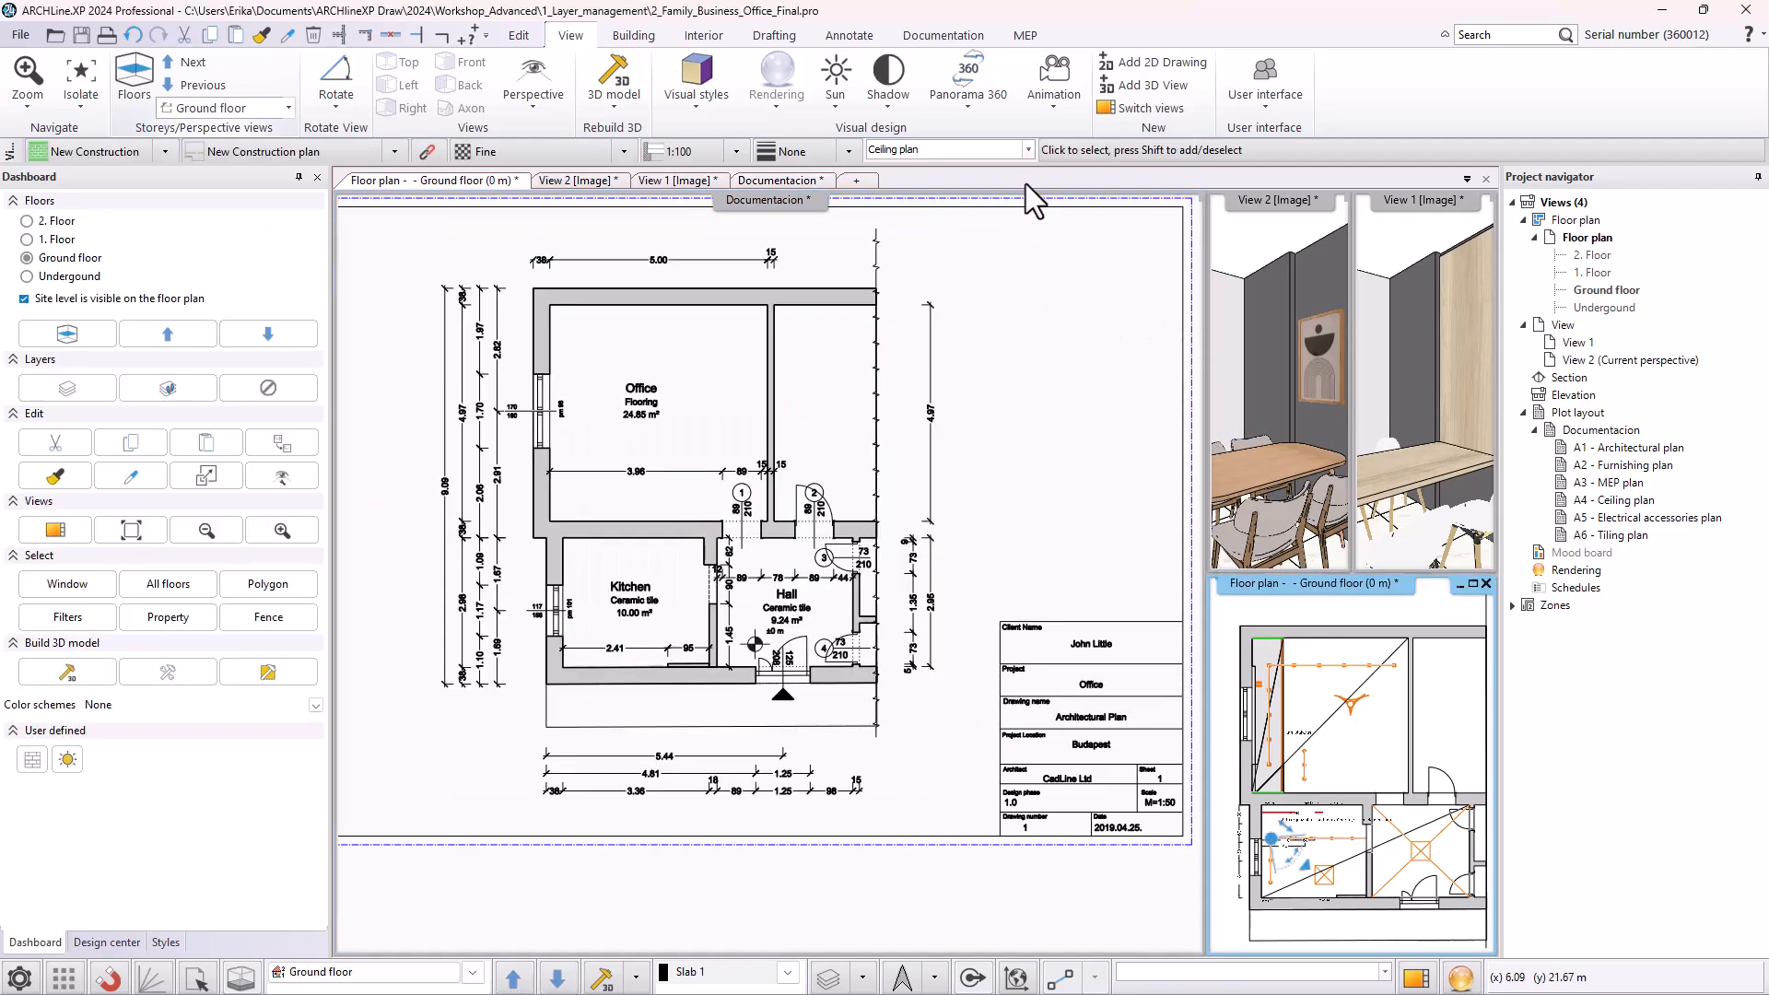
left_click(1028, 150)
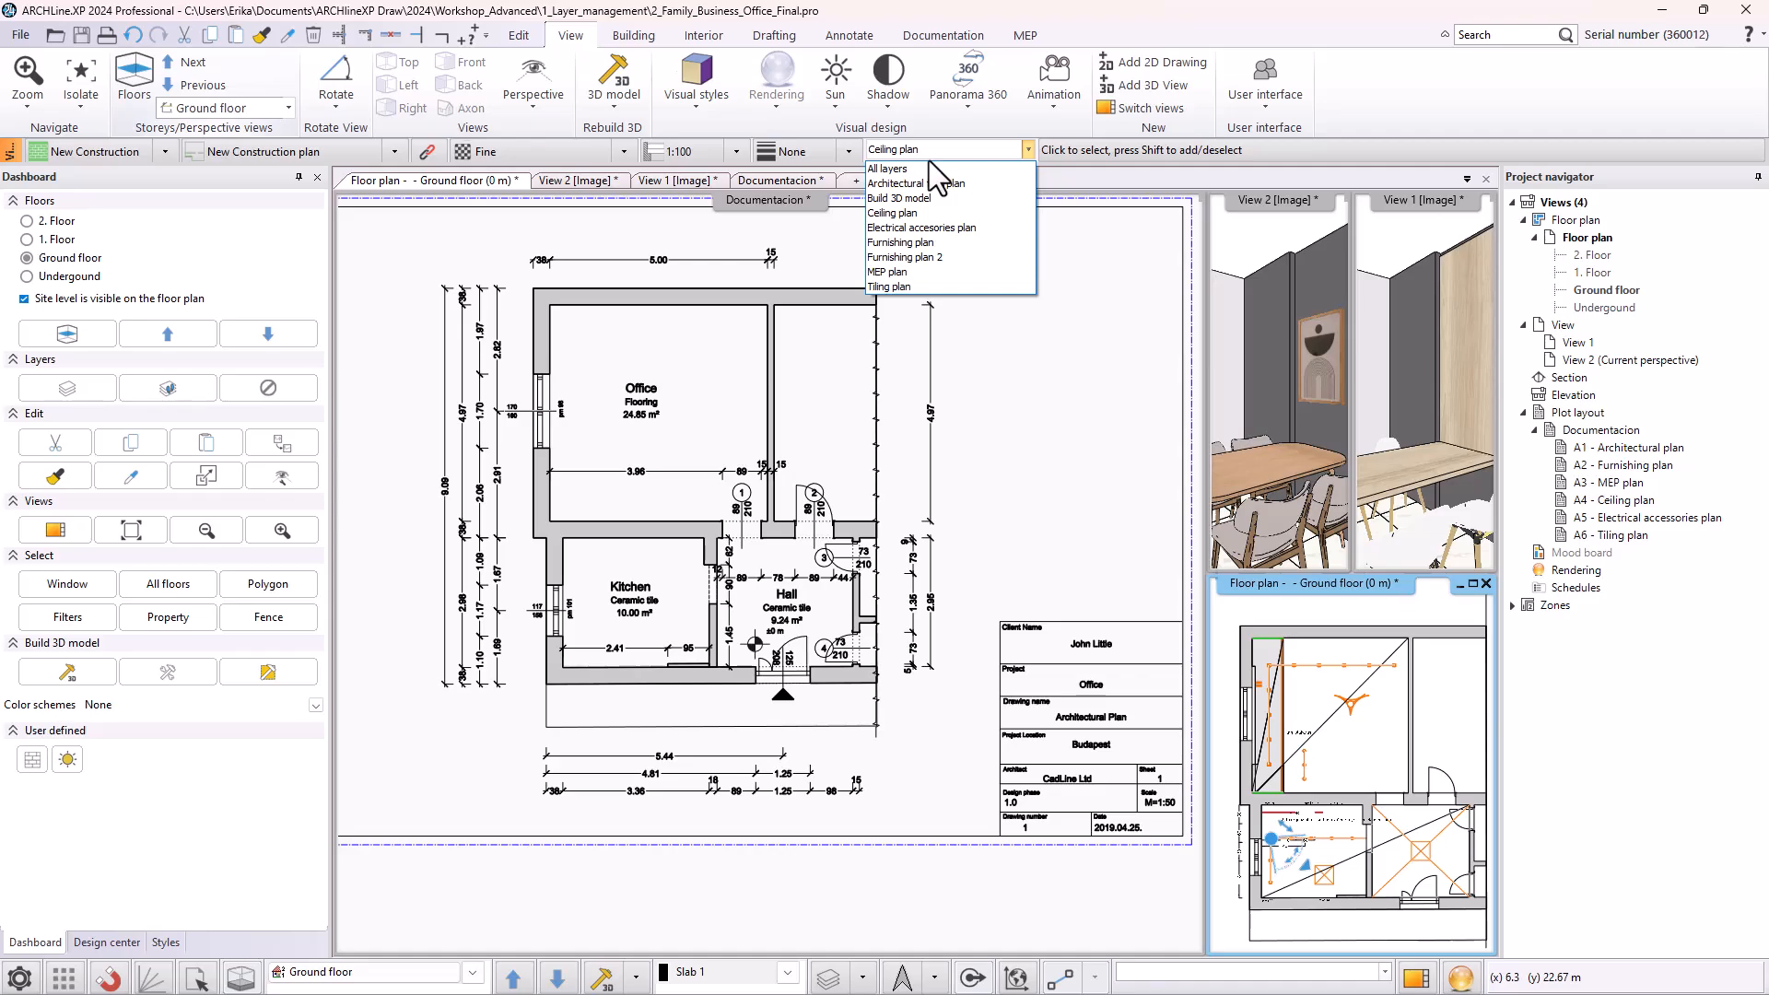
left_click(874, 243)
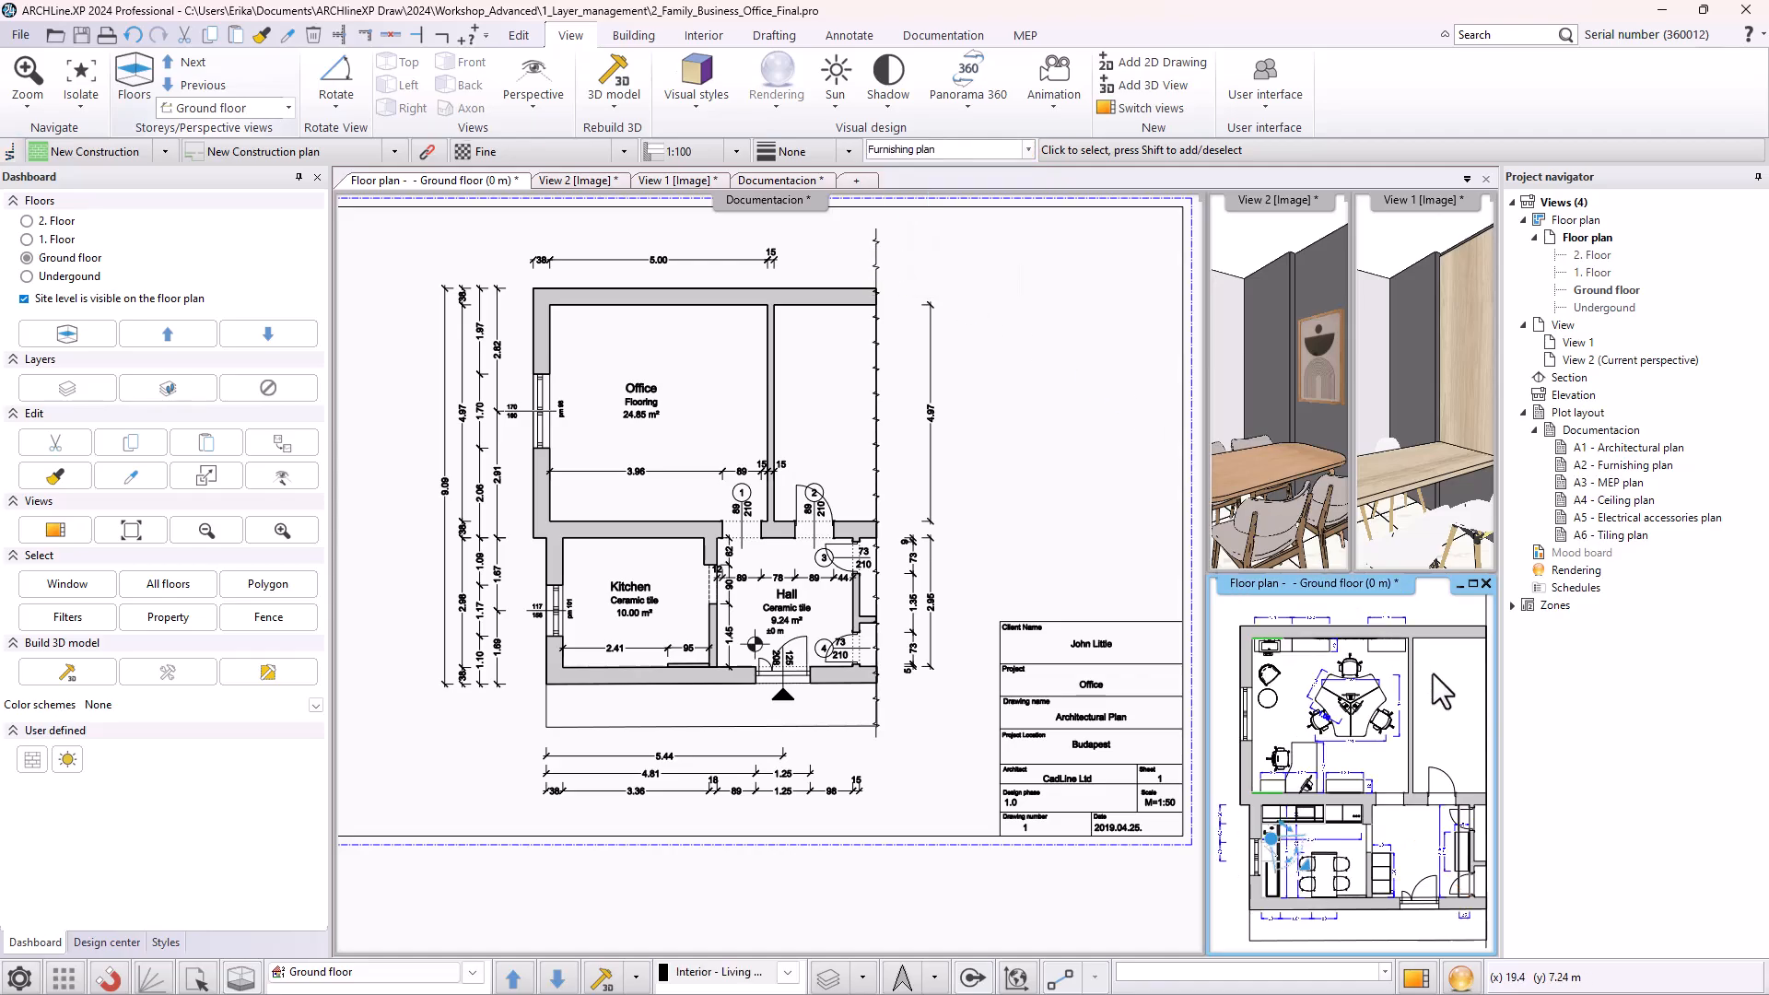
- Examine the layer settings stored with the architectural plan on sheet A1, leaving them without changes
left_click(627, 533)
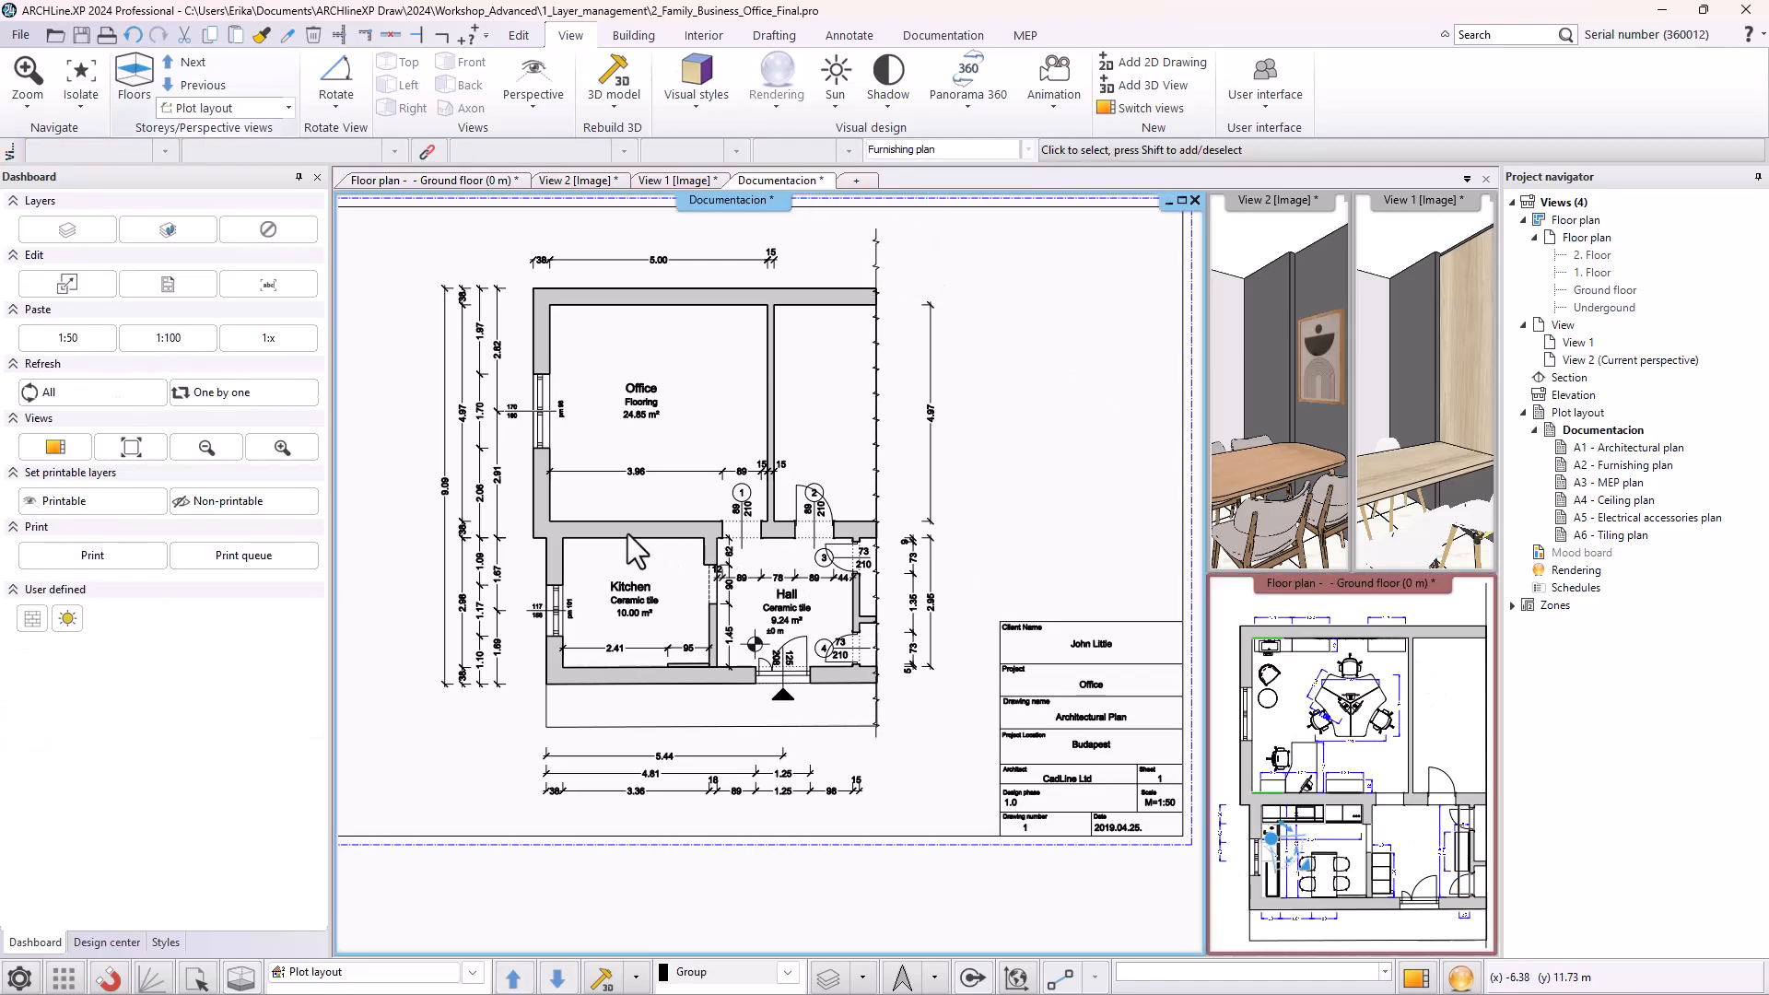
left_click(627, 533)
left_click(675, 585)
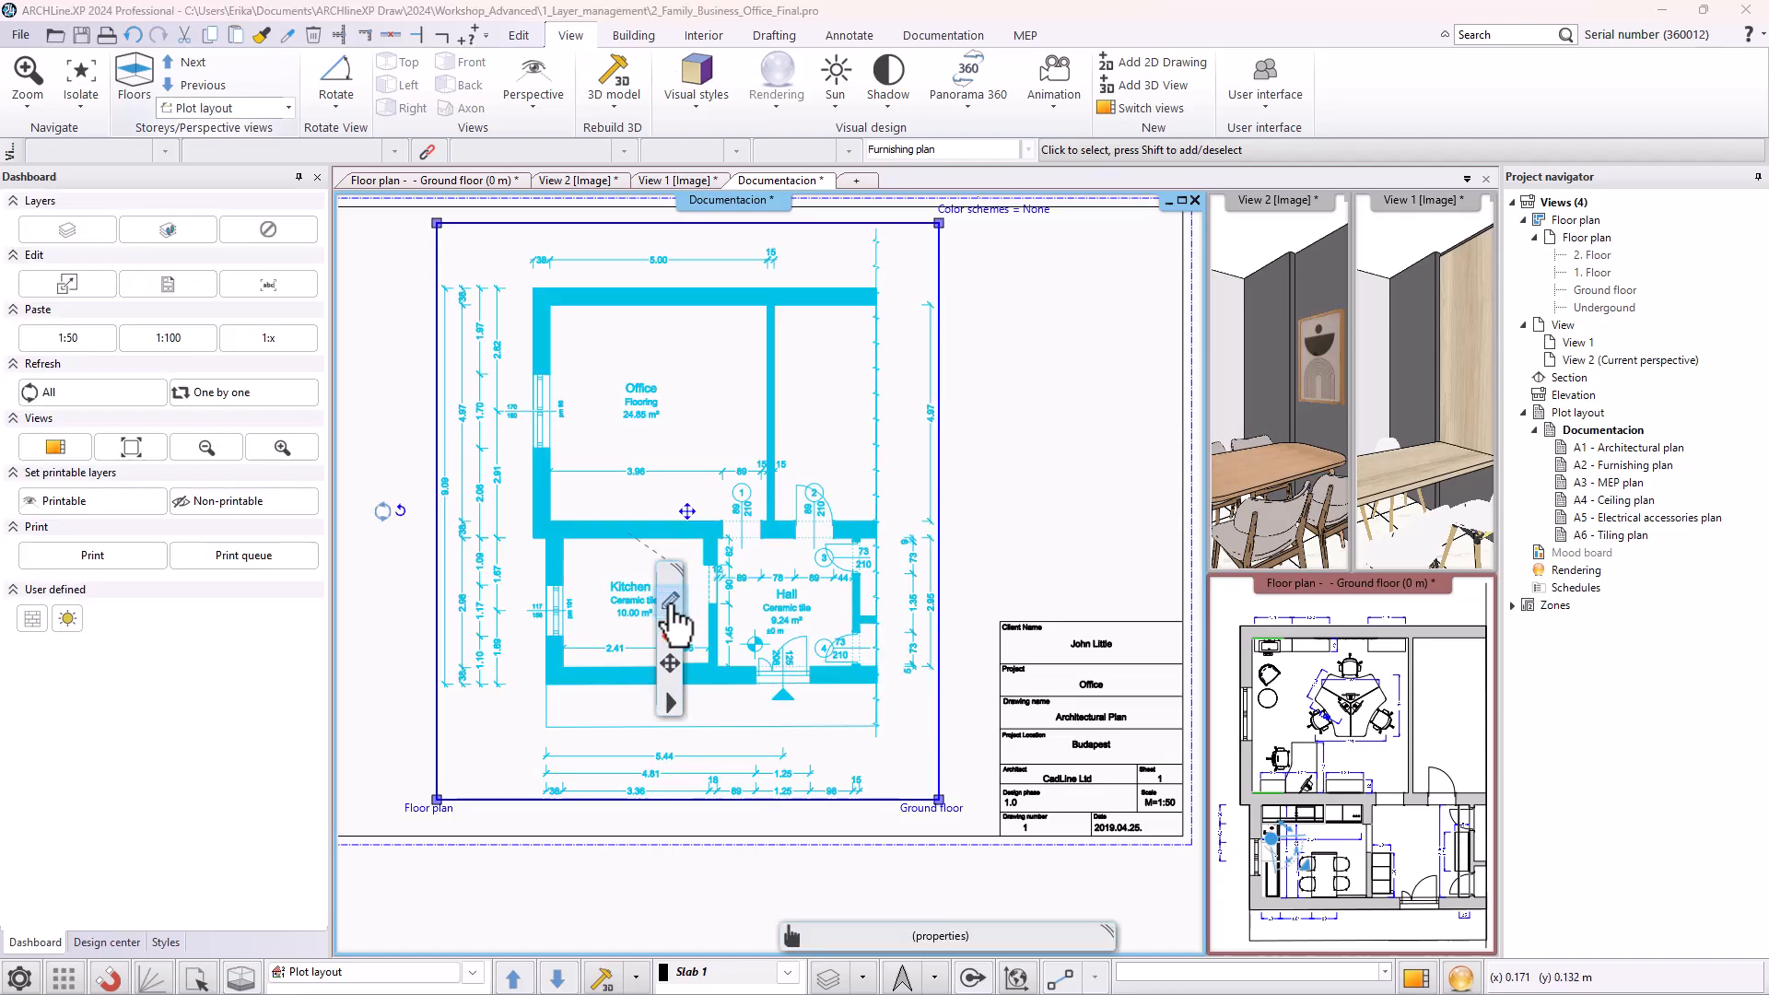
left_click(1048, 334)
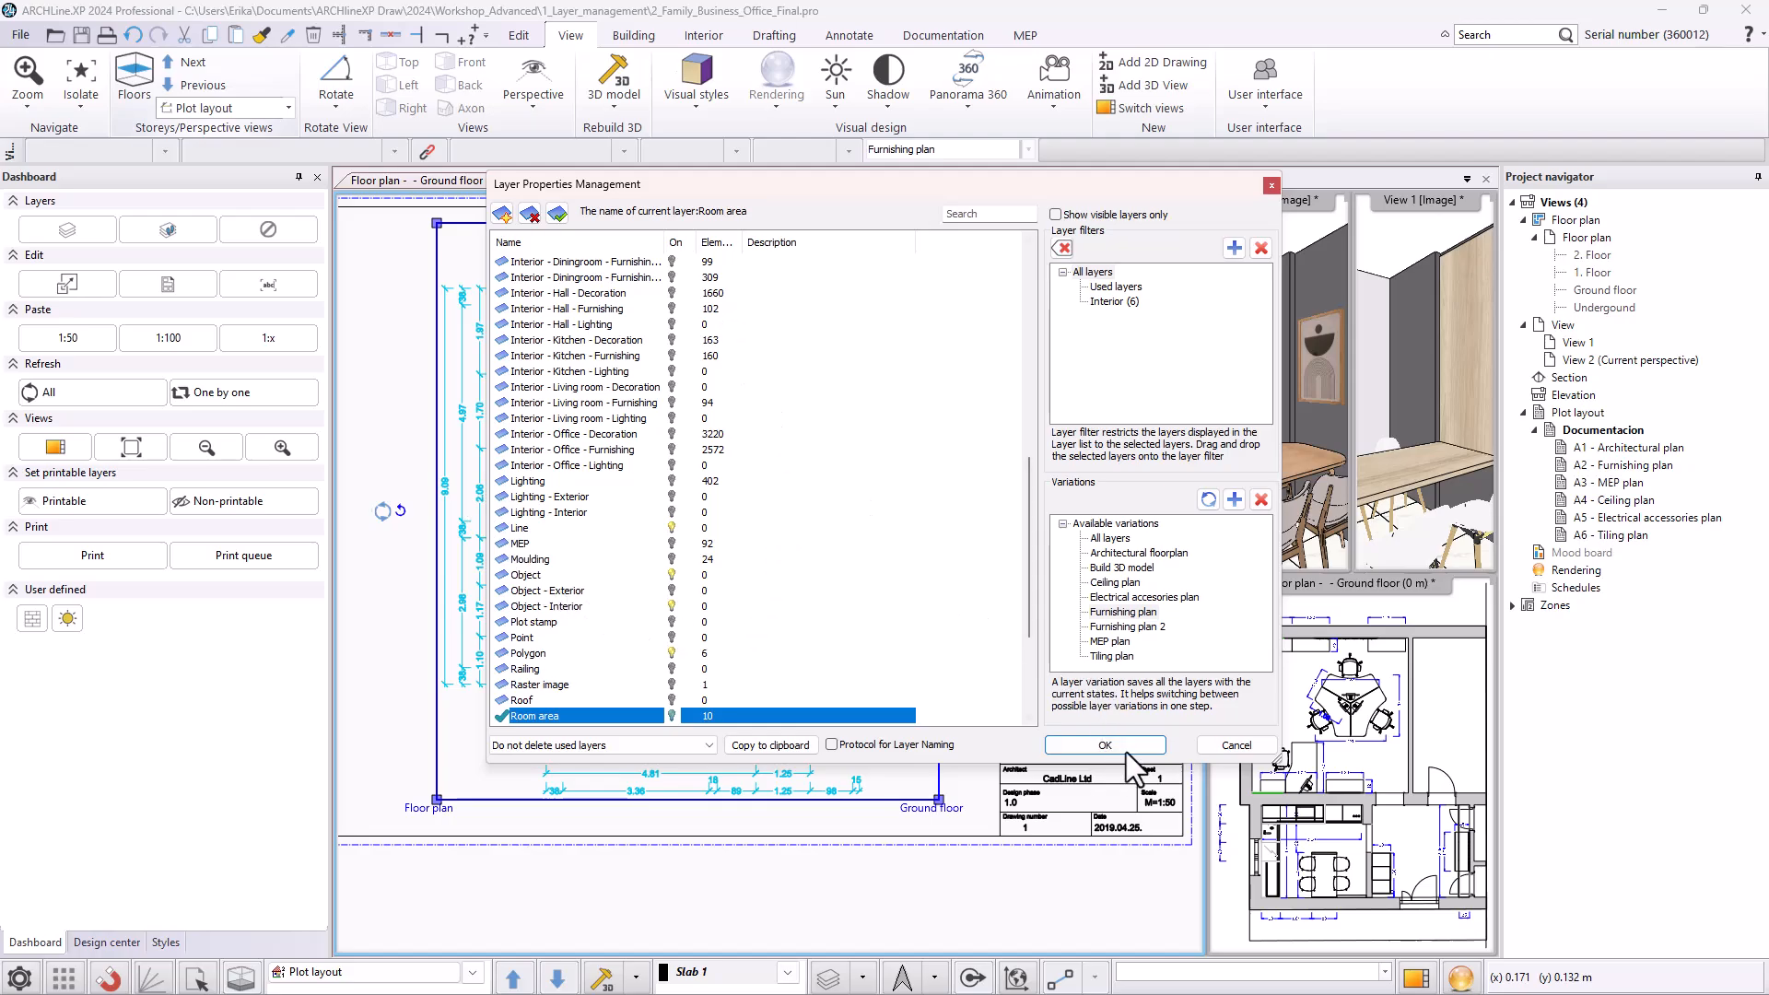
left_click(1227, 746)
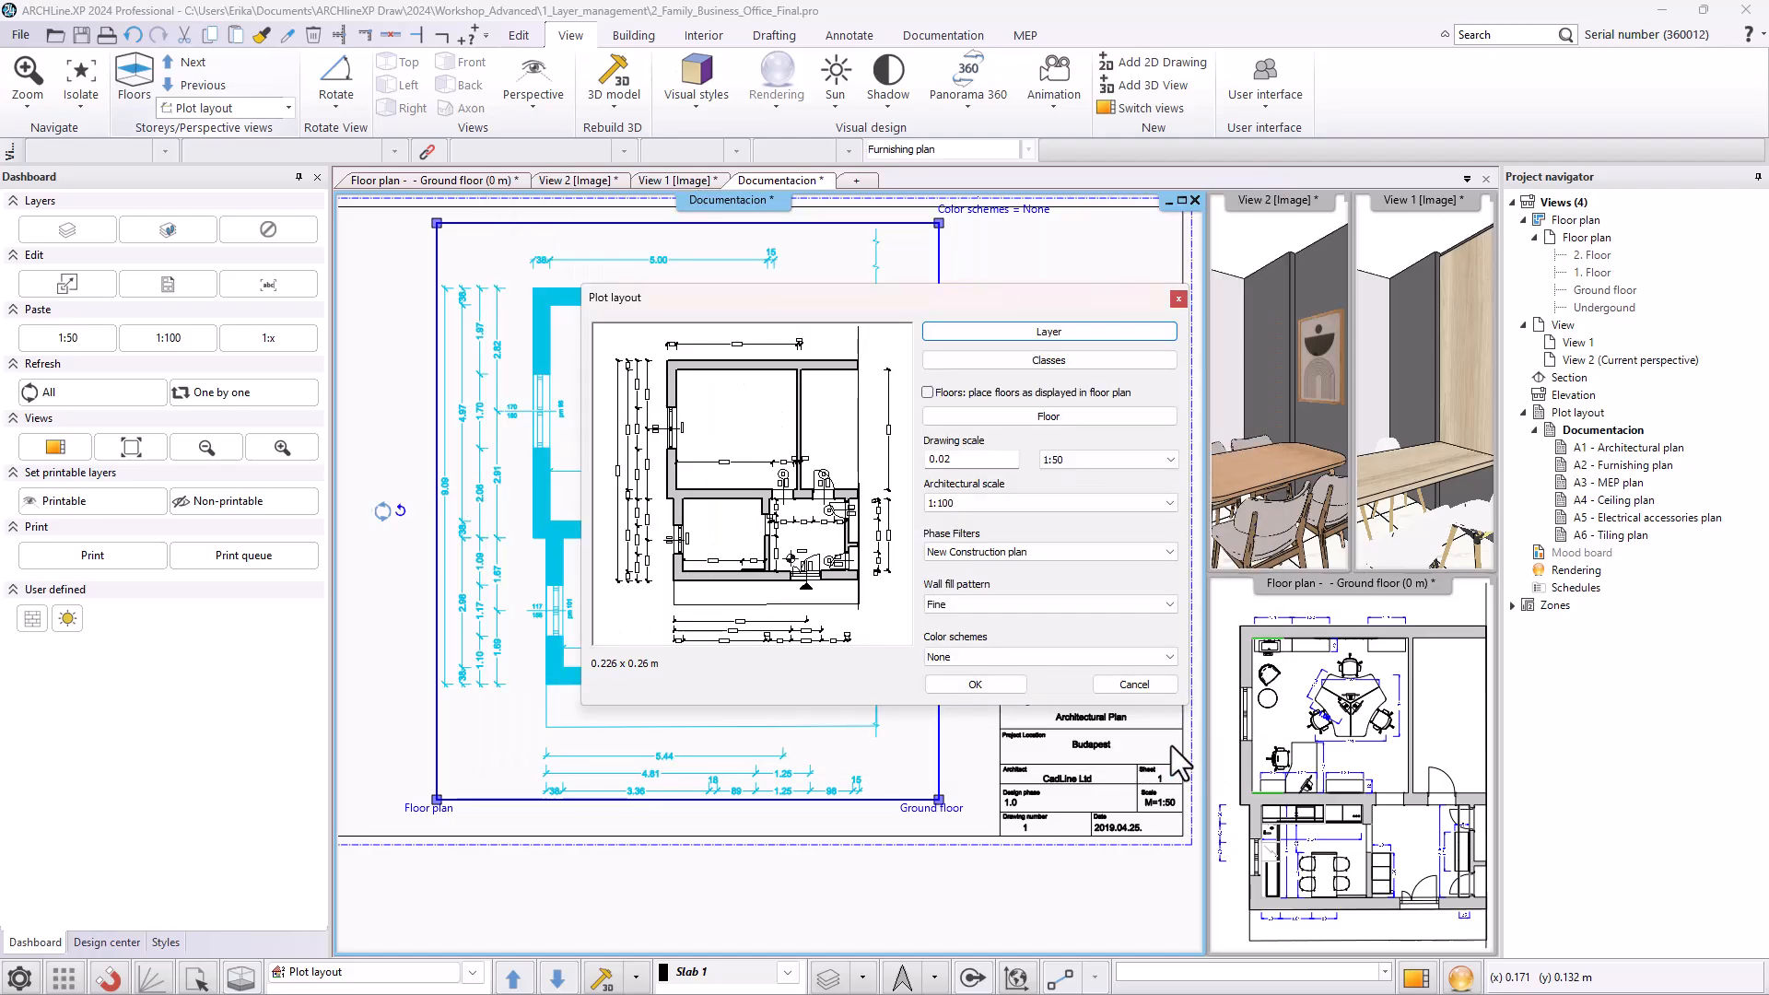
left_click(1131, 683)
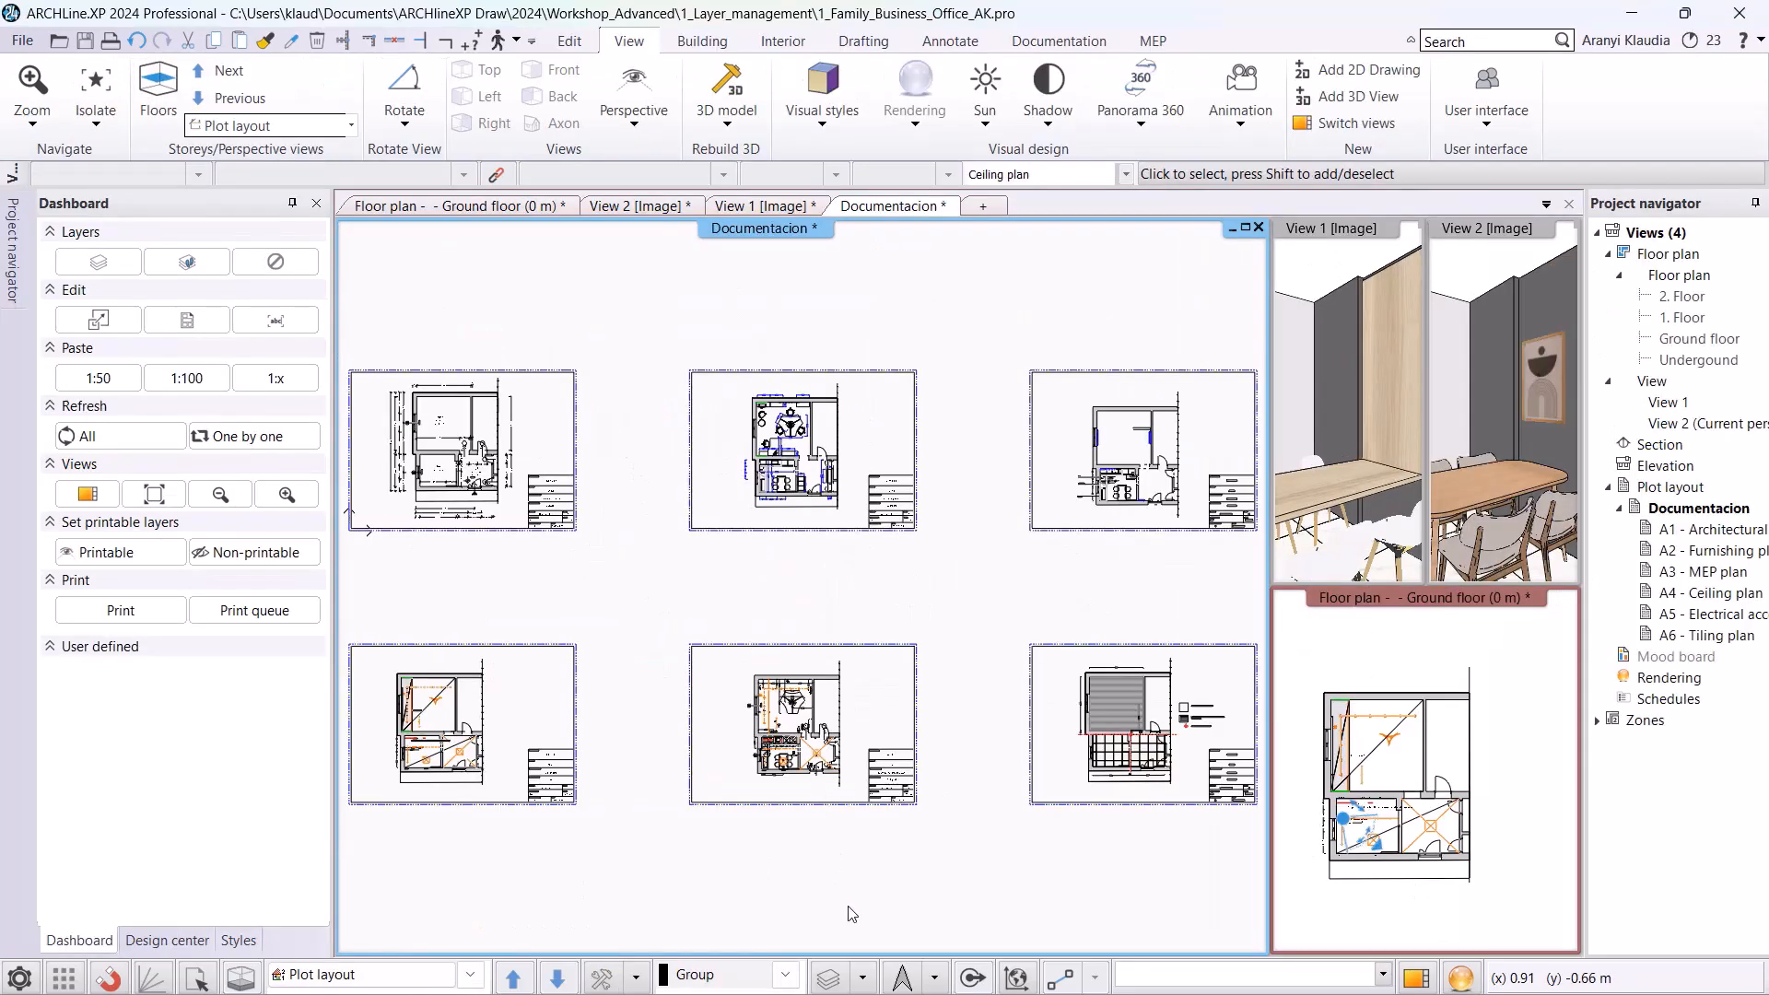
- Review the used layers in the plot layout's layer properties, selecting the Interior - Office - Furnishing layer
left_click(862, 976)
left_click(870, 797)
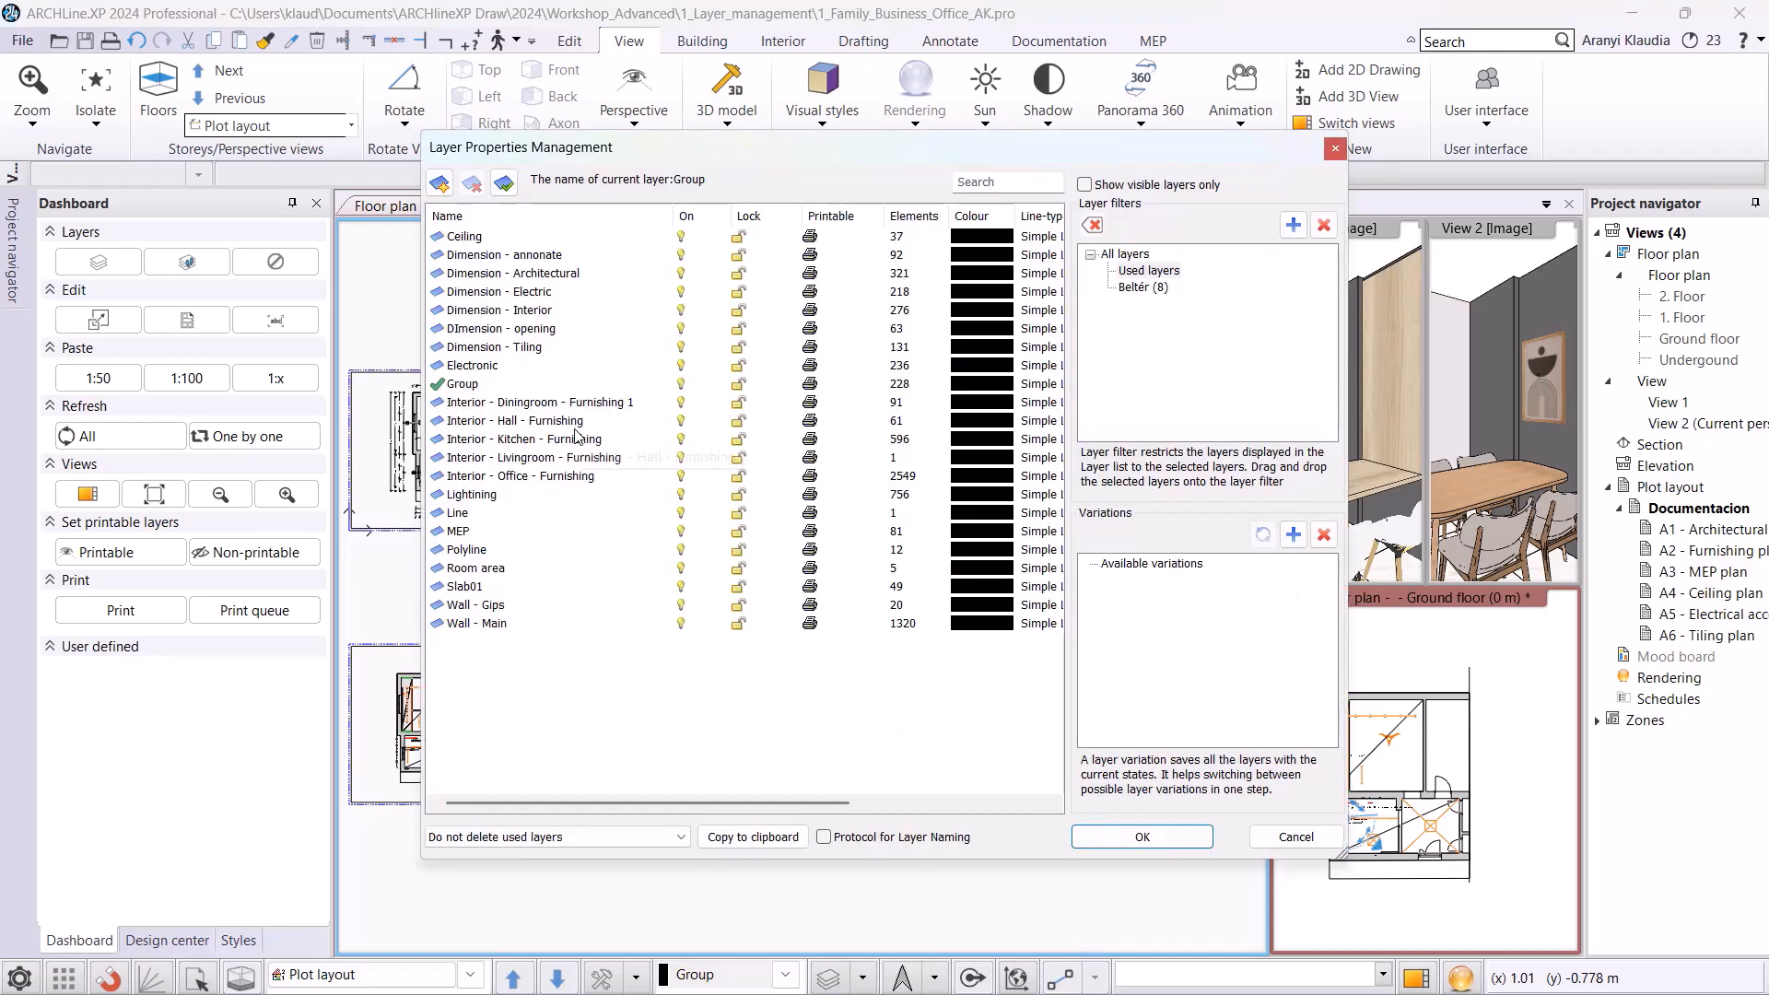
left_click(565, 477)
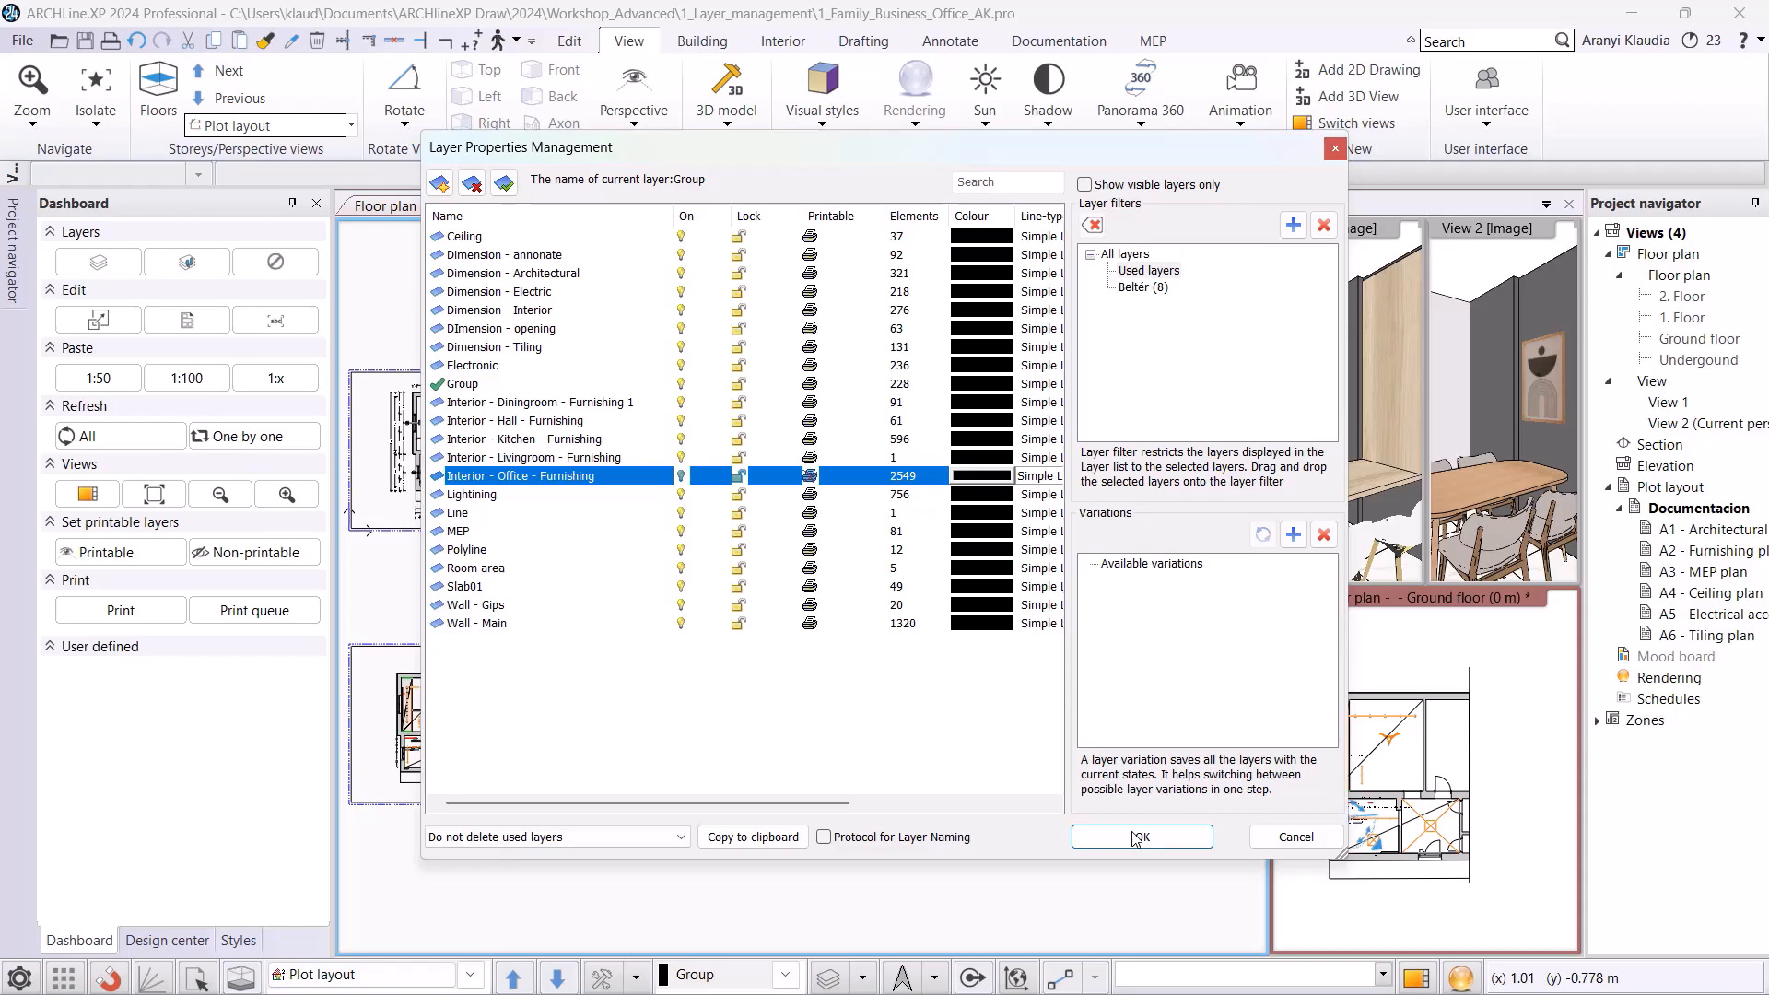
left_click(1141, 837)
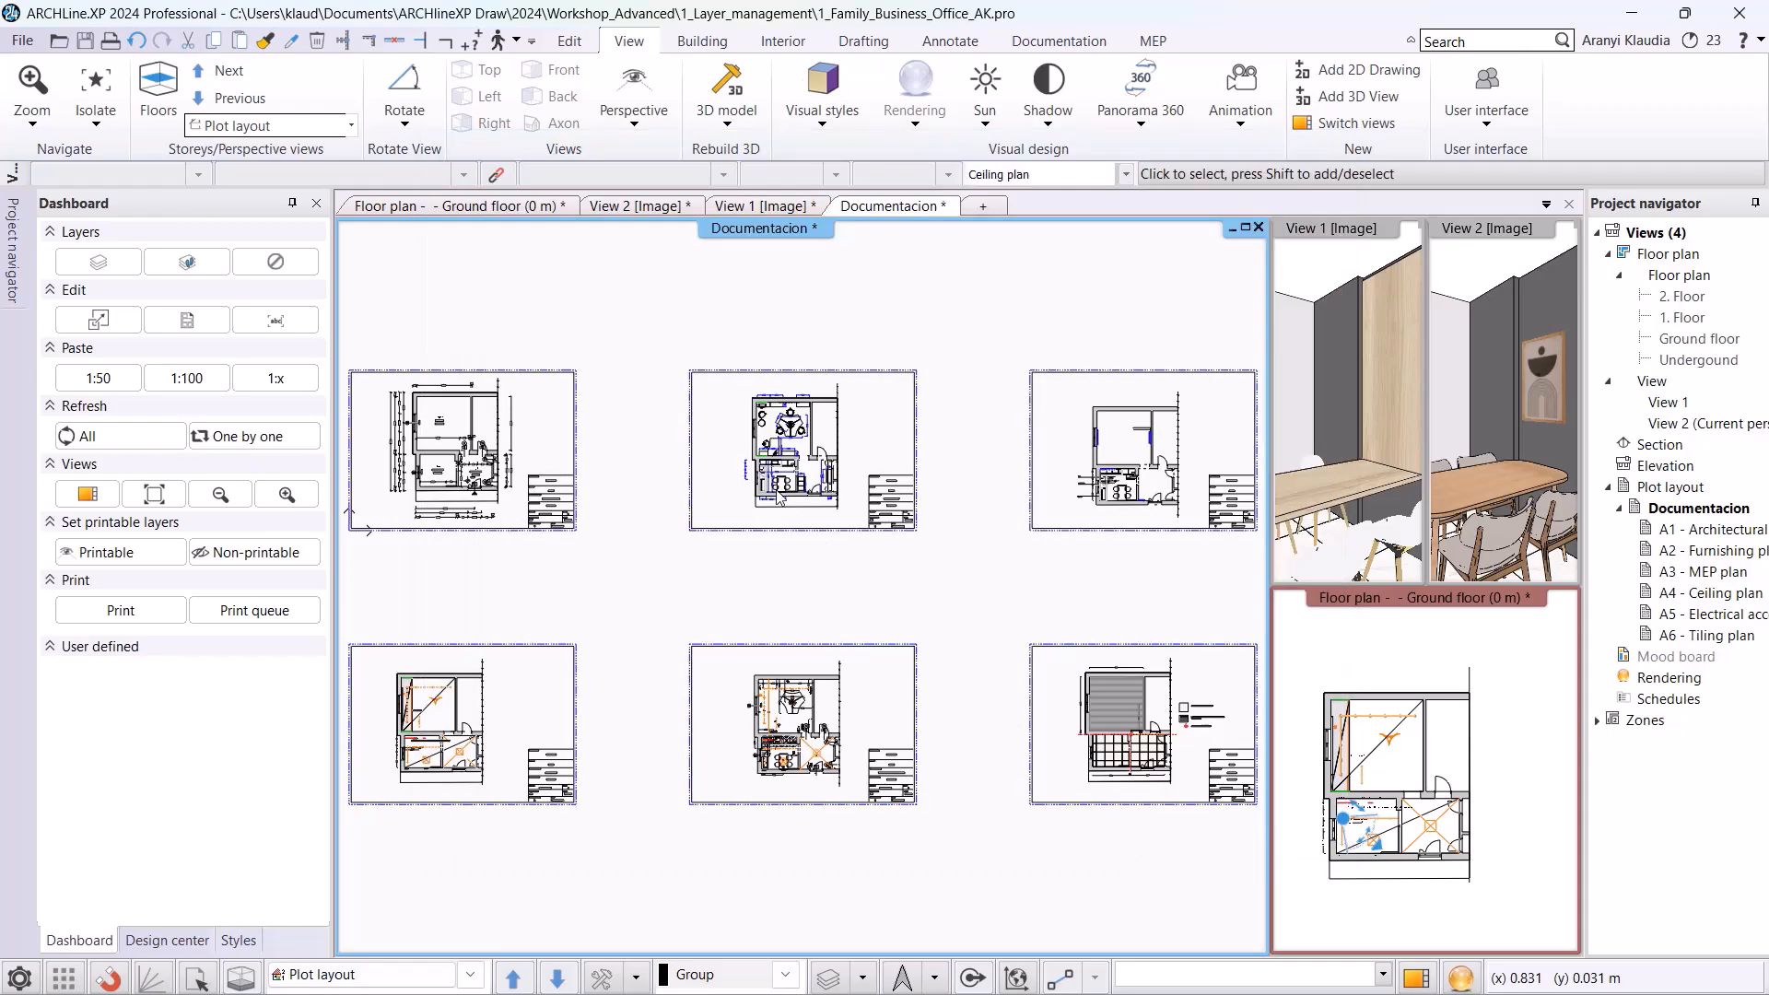
- Preview the print of the plot layout with A2 - Furnishing plan as the print area, and leave without printing
scroll(794, 589, "up", 5)
scroll(794, 604, "down", 2)
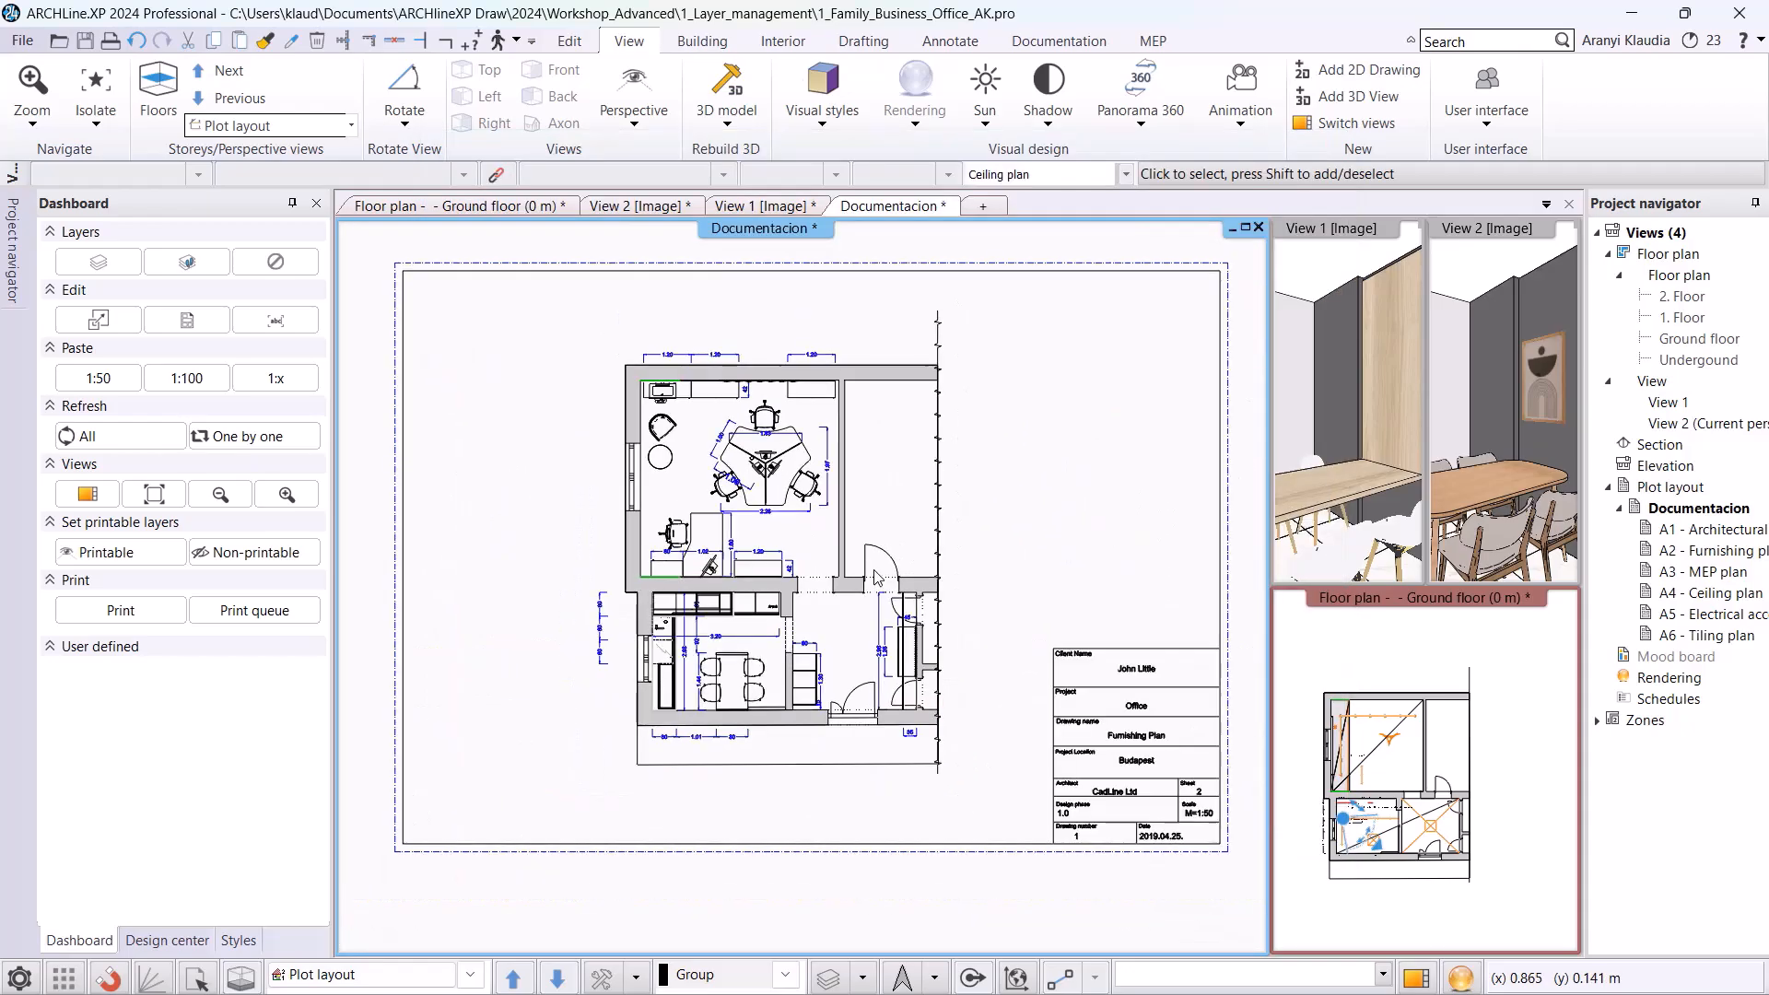
left_click(1058, 41)
left_click(28, 122)
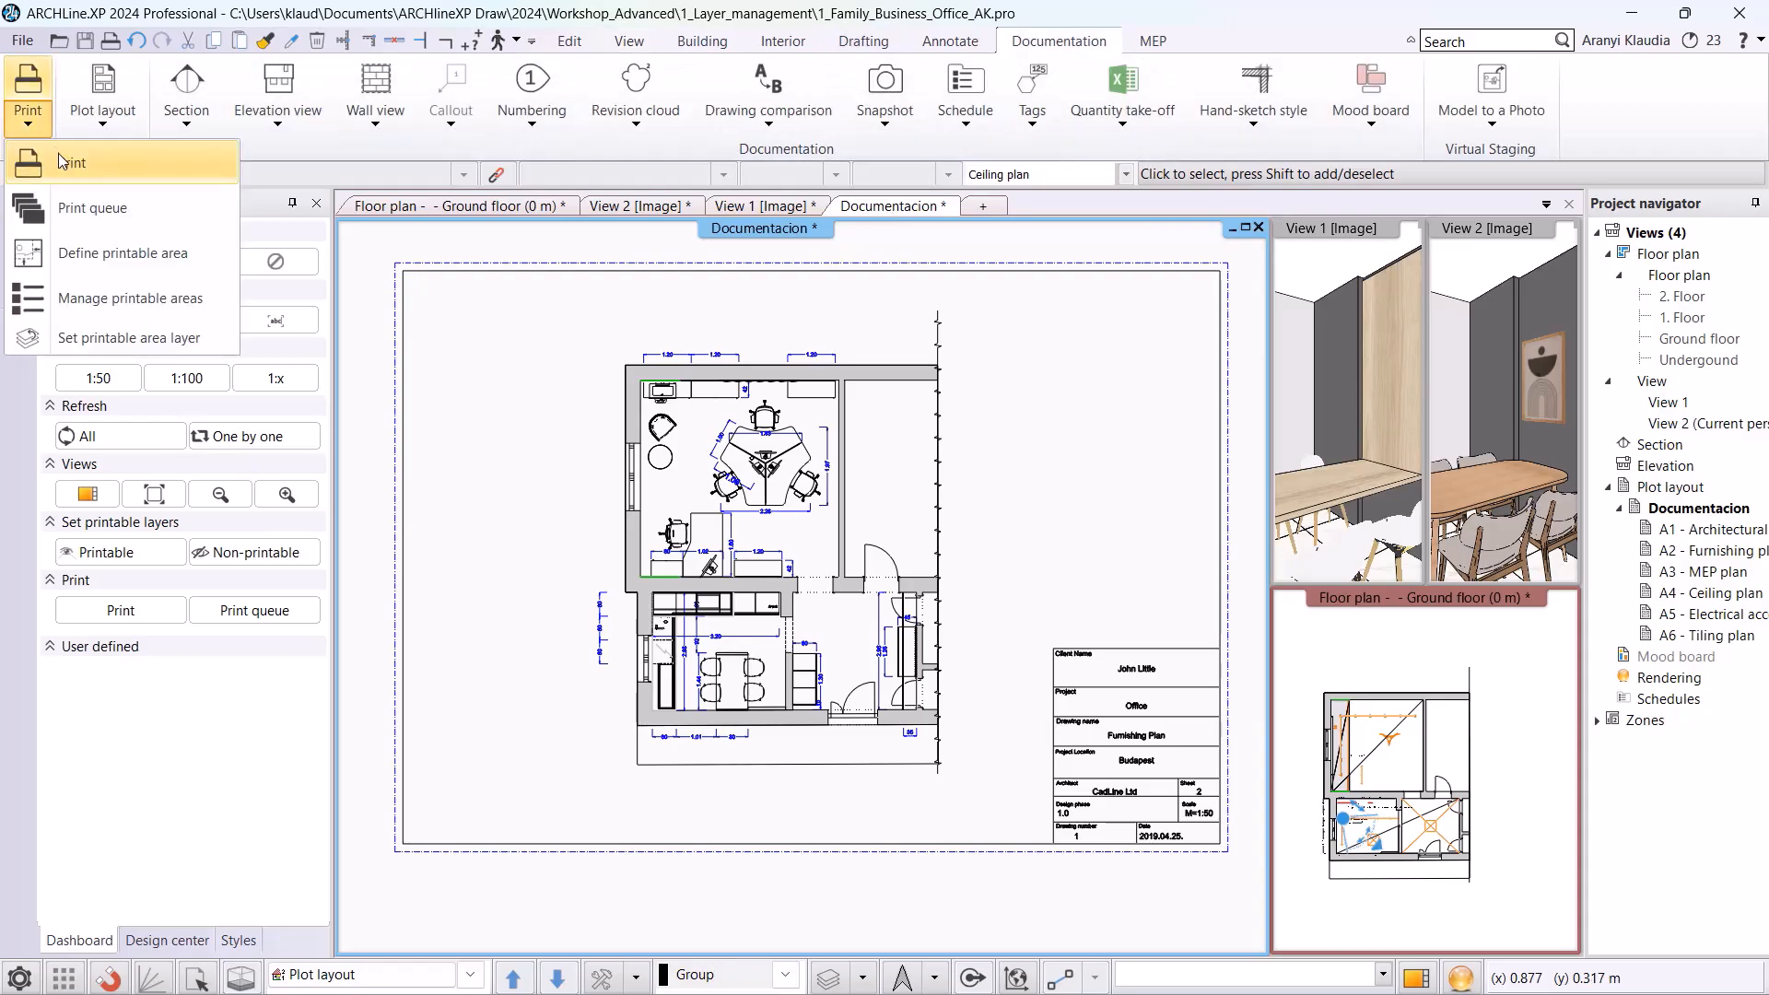
left_click(58, 152)
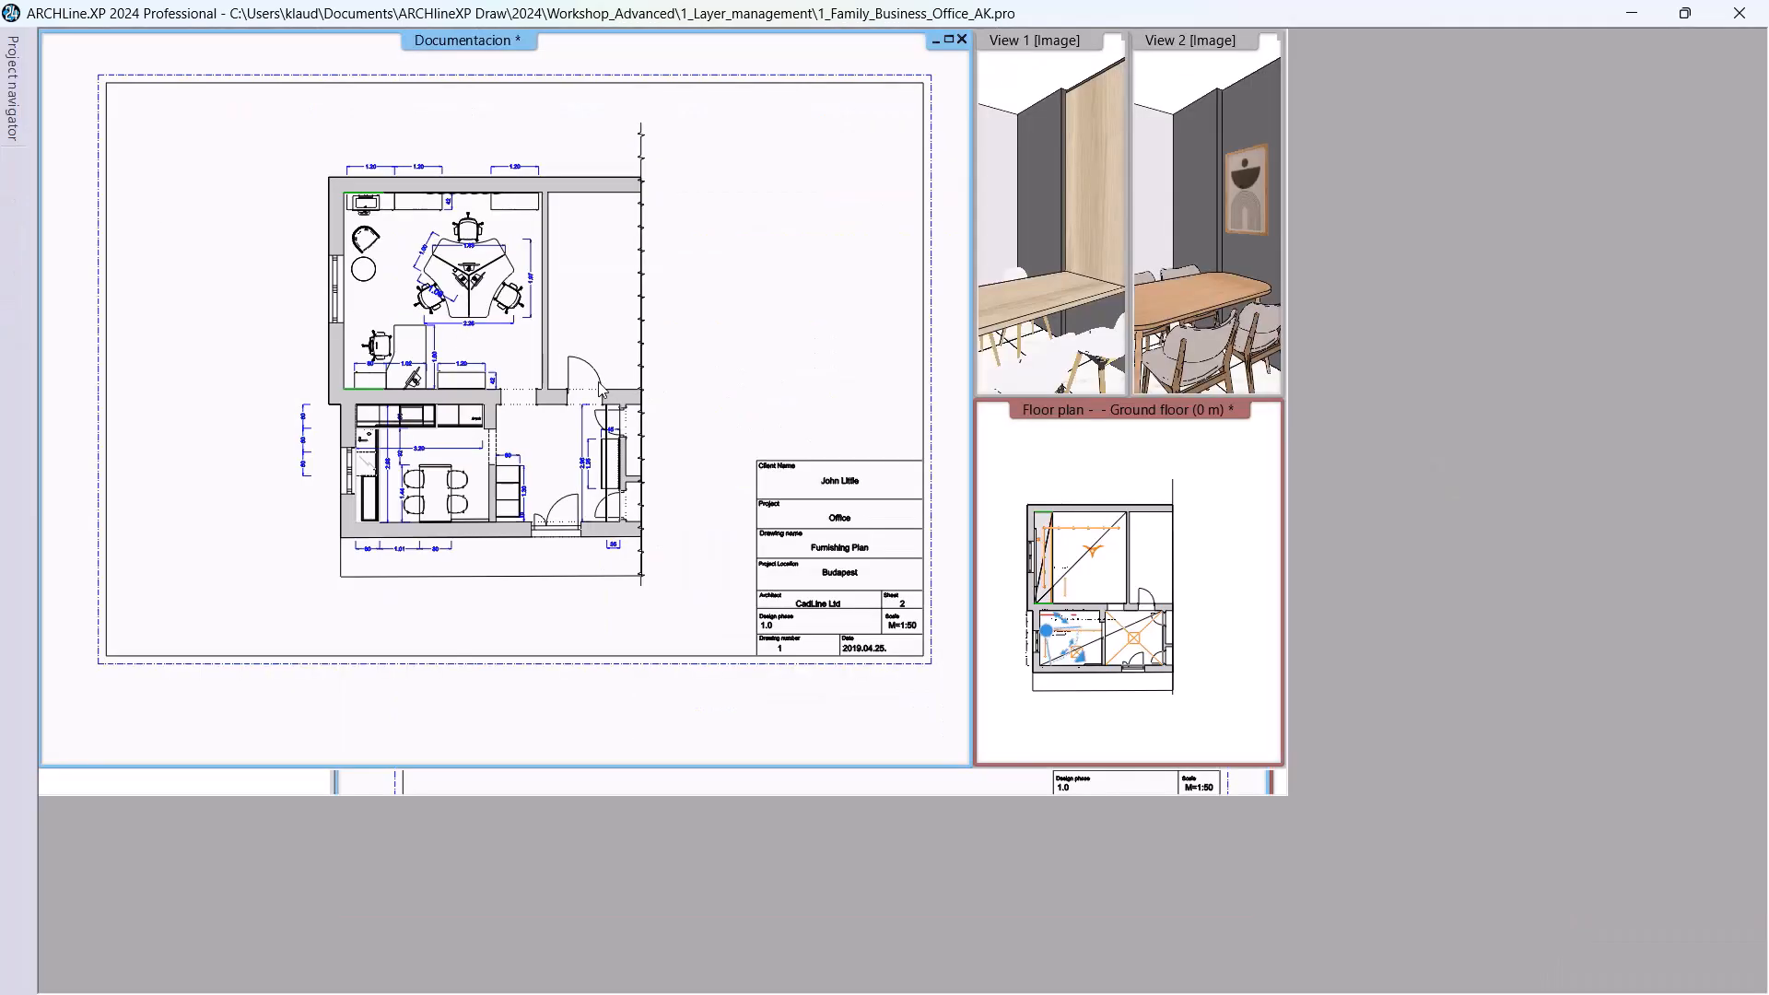
left_click(584, 380)
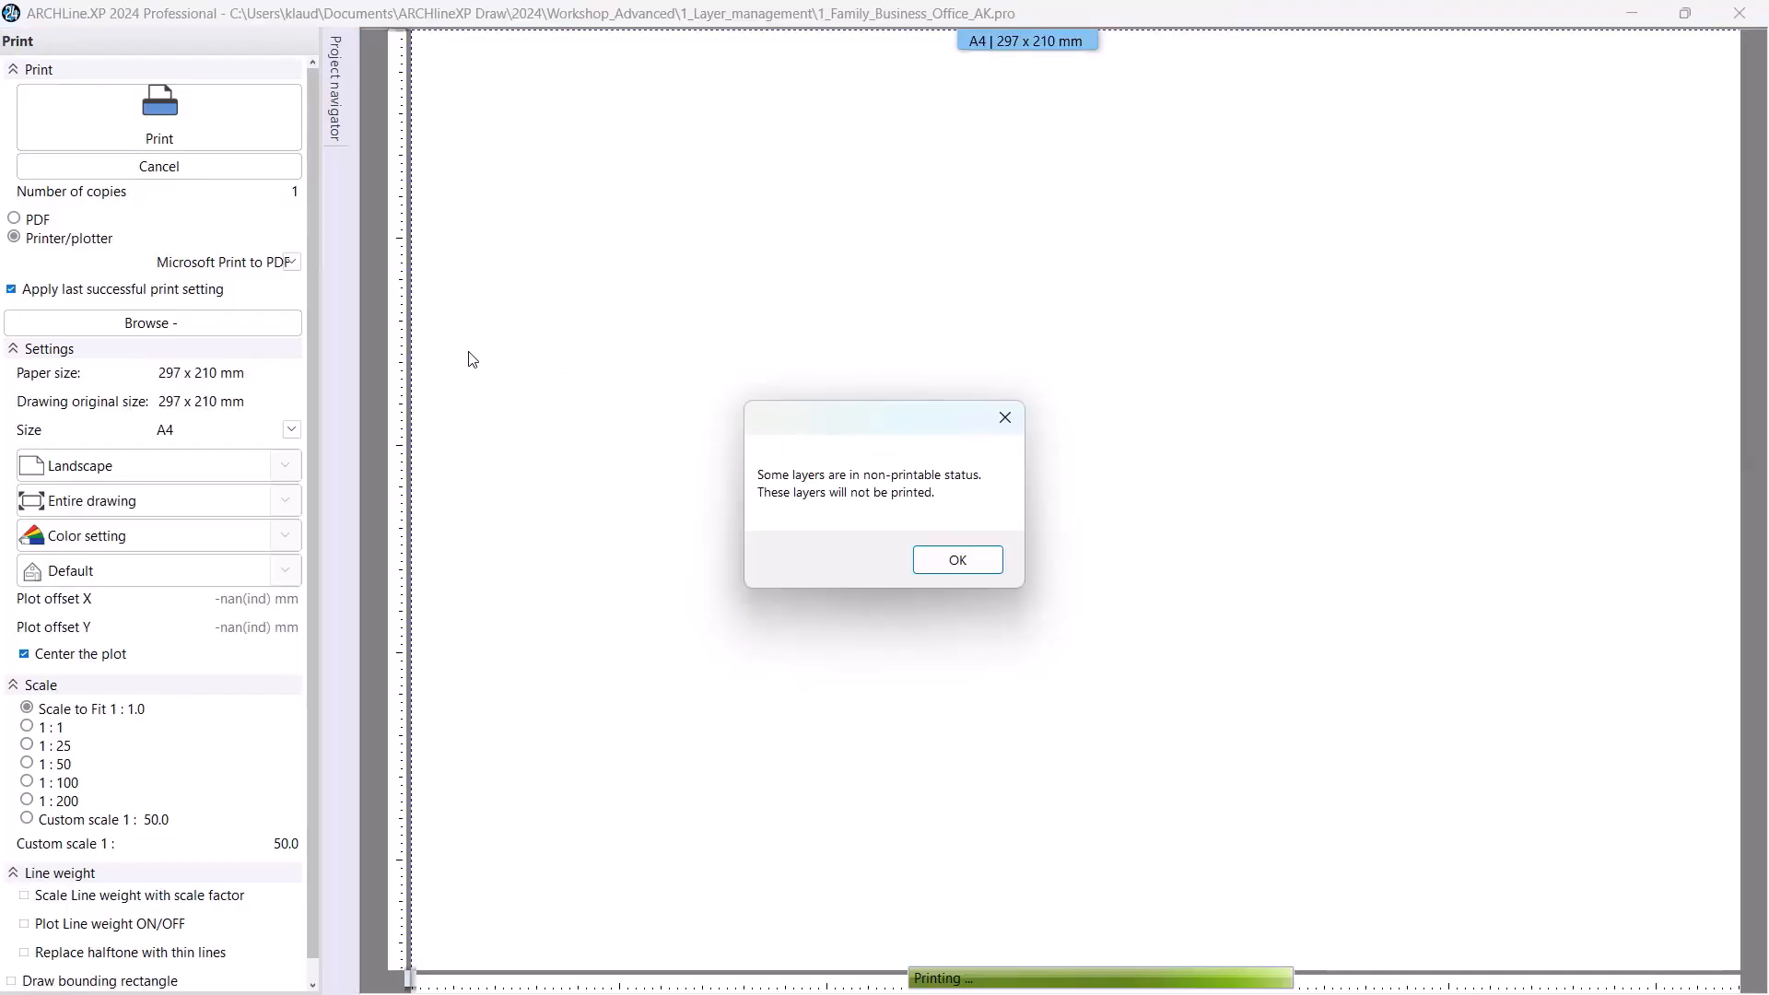
left_click(949, 564)
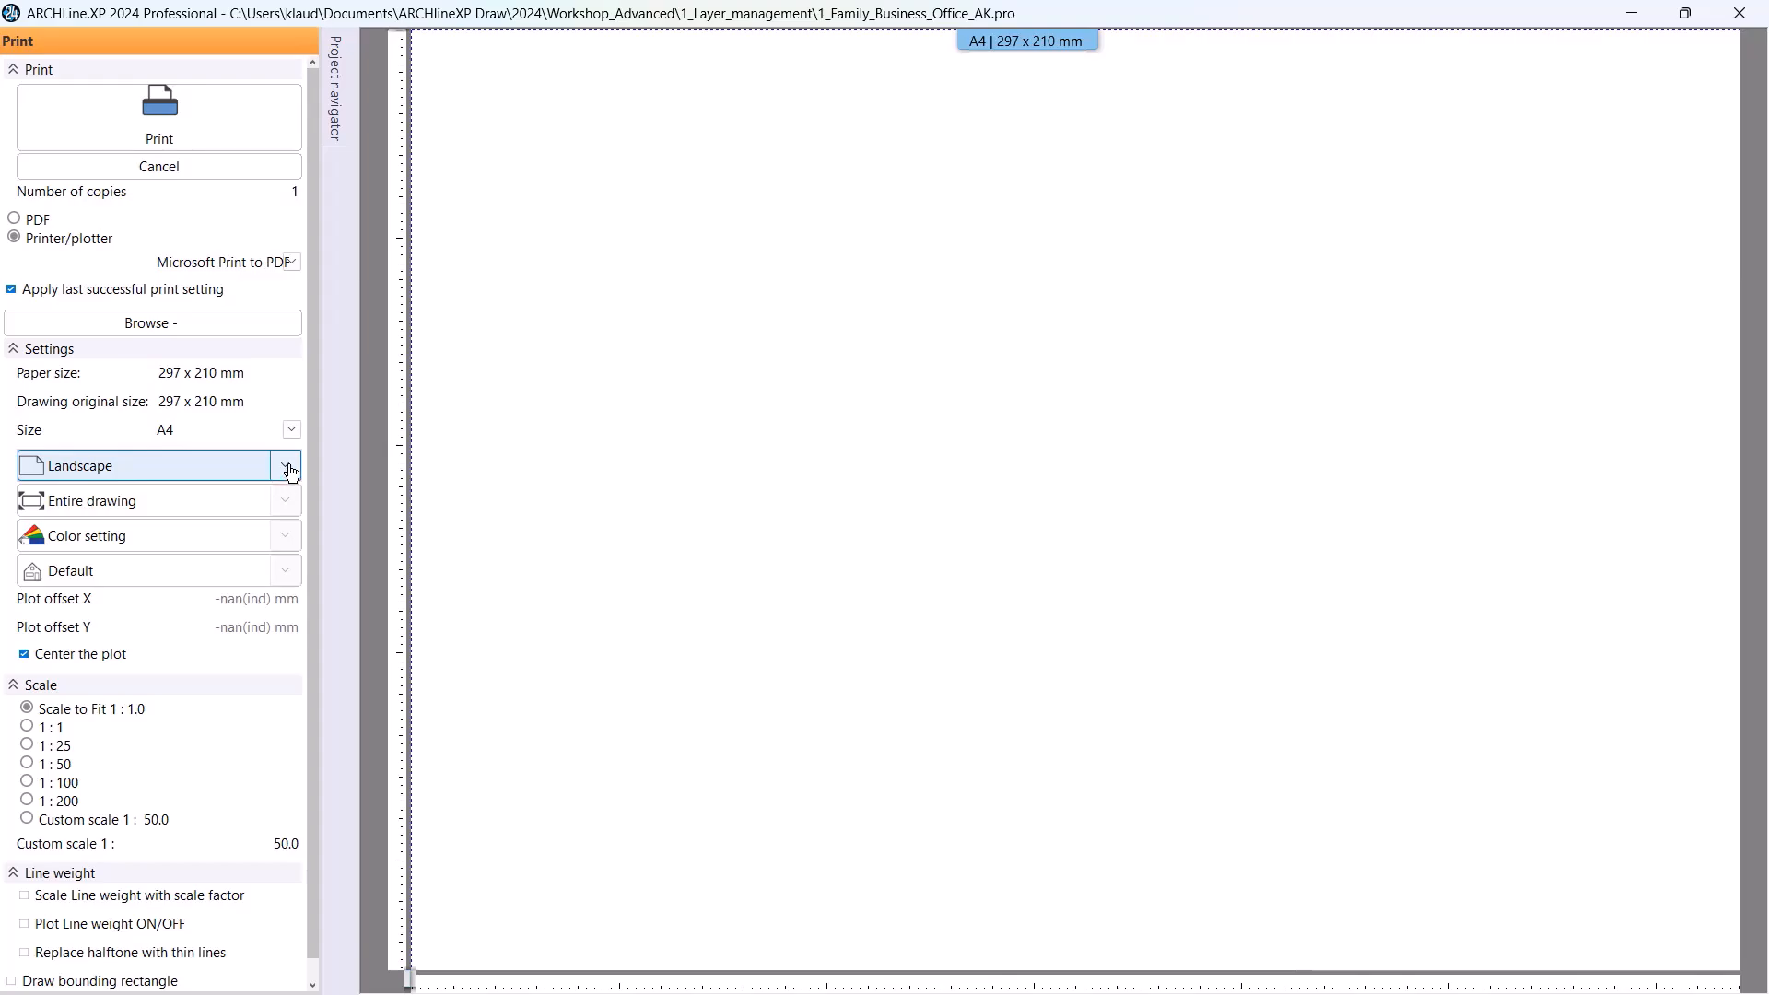
left_click(285, 500)
left_click(175, 638)
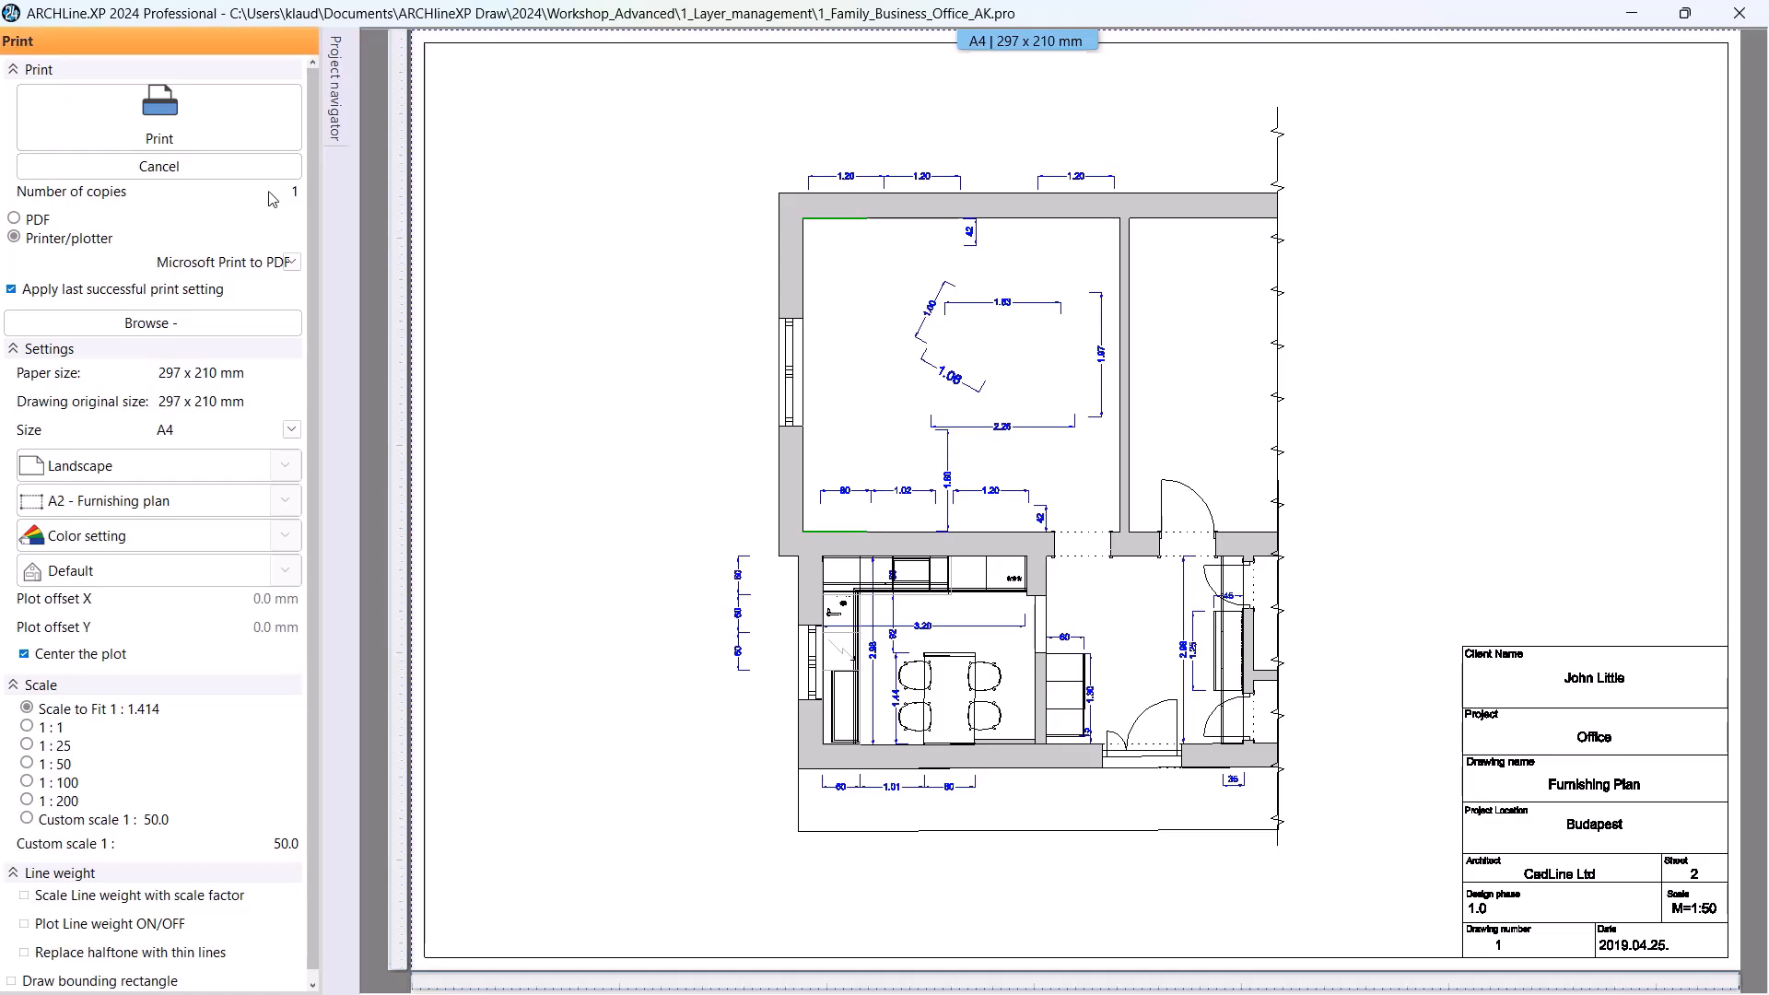
left_click(242, 169)
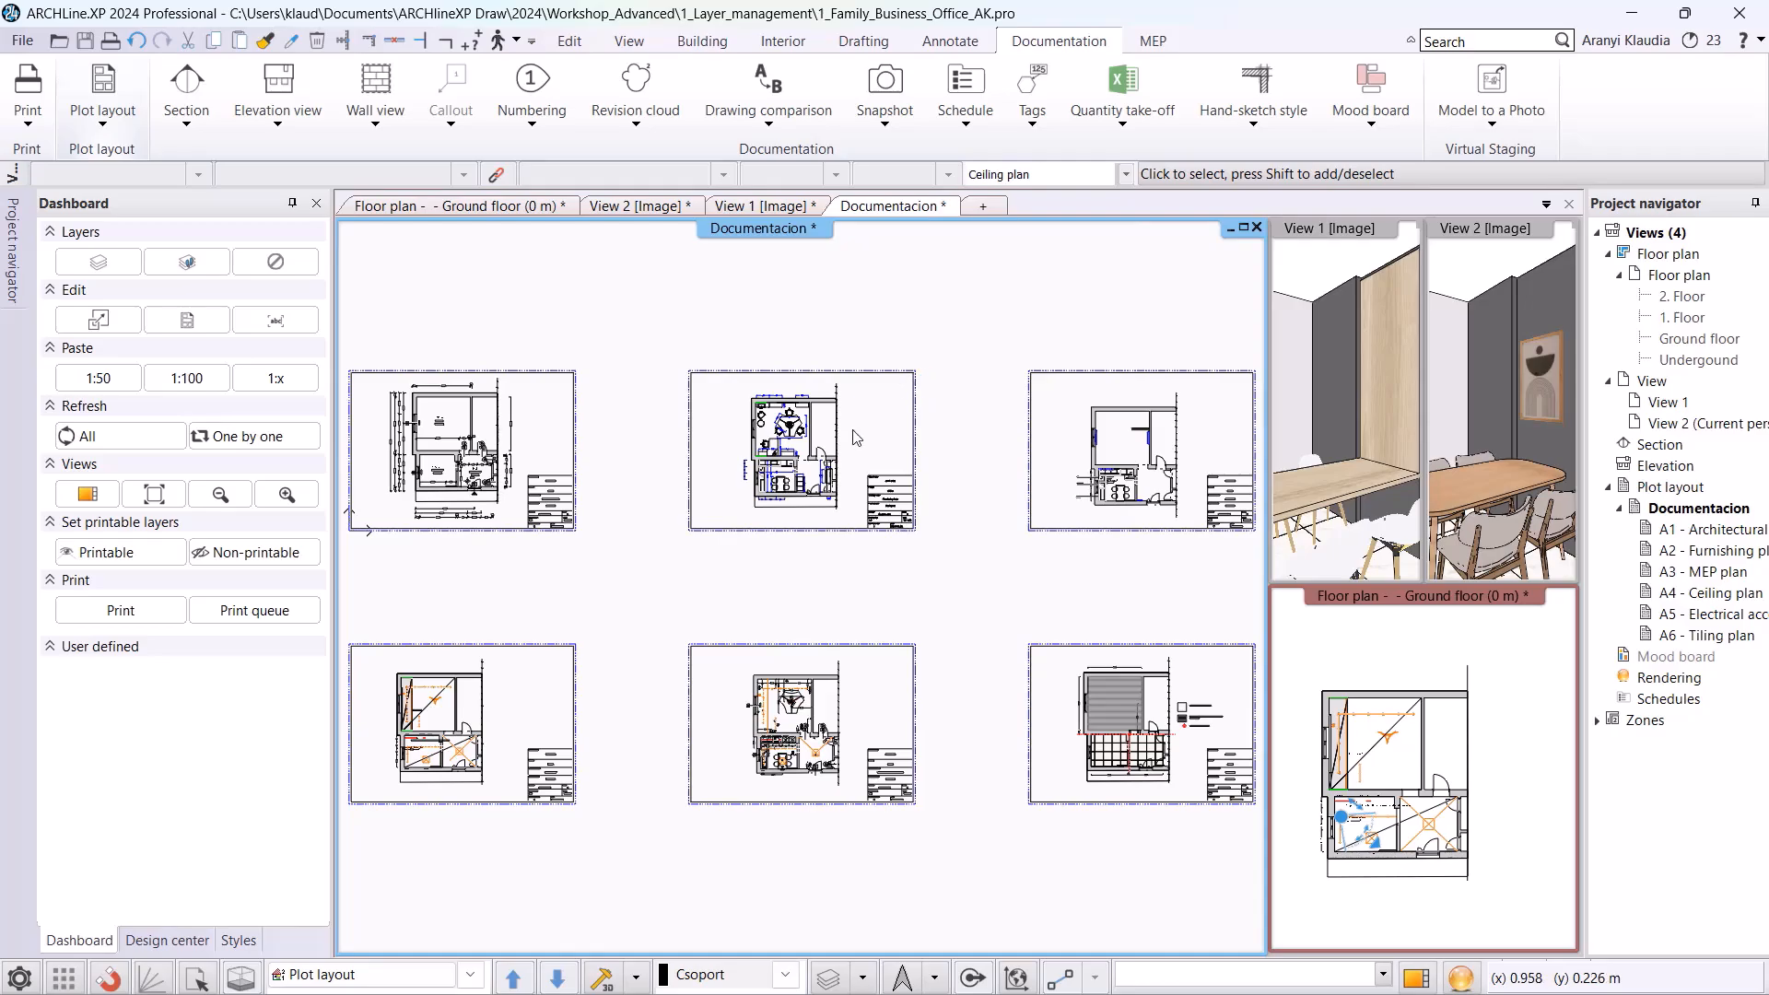
- Make the Interior - Office - Furnishing layer printable again in the plot layout's layer properties
left_click(862, 976)
left_click(893, 811)
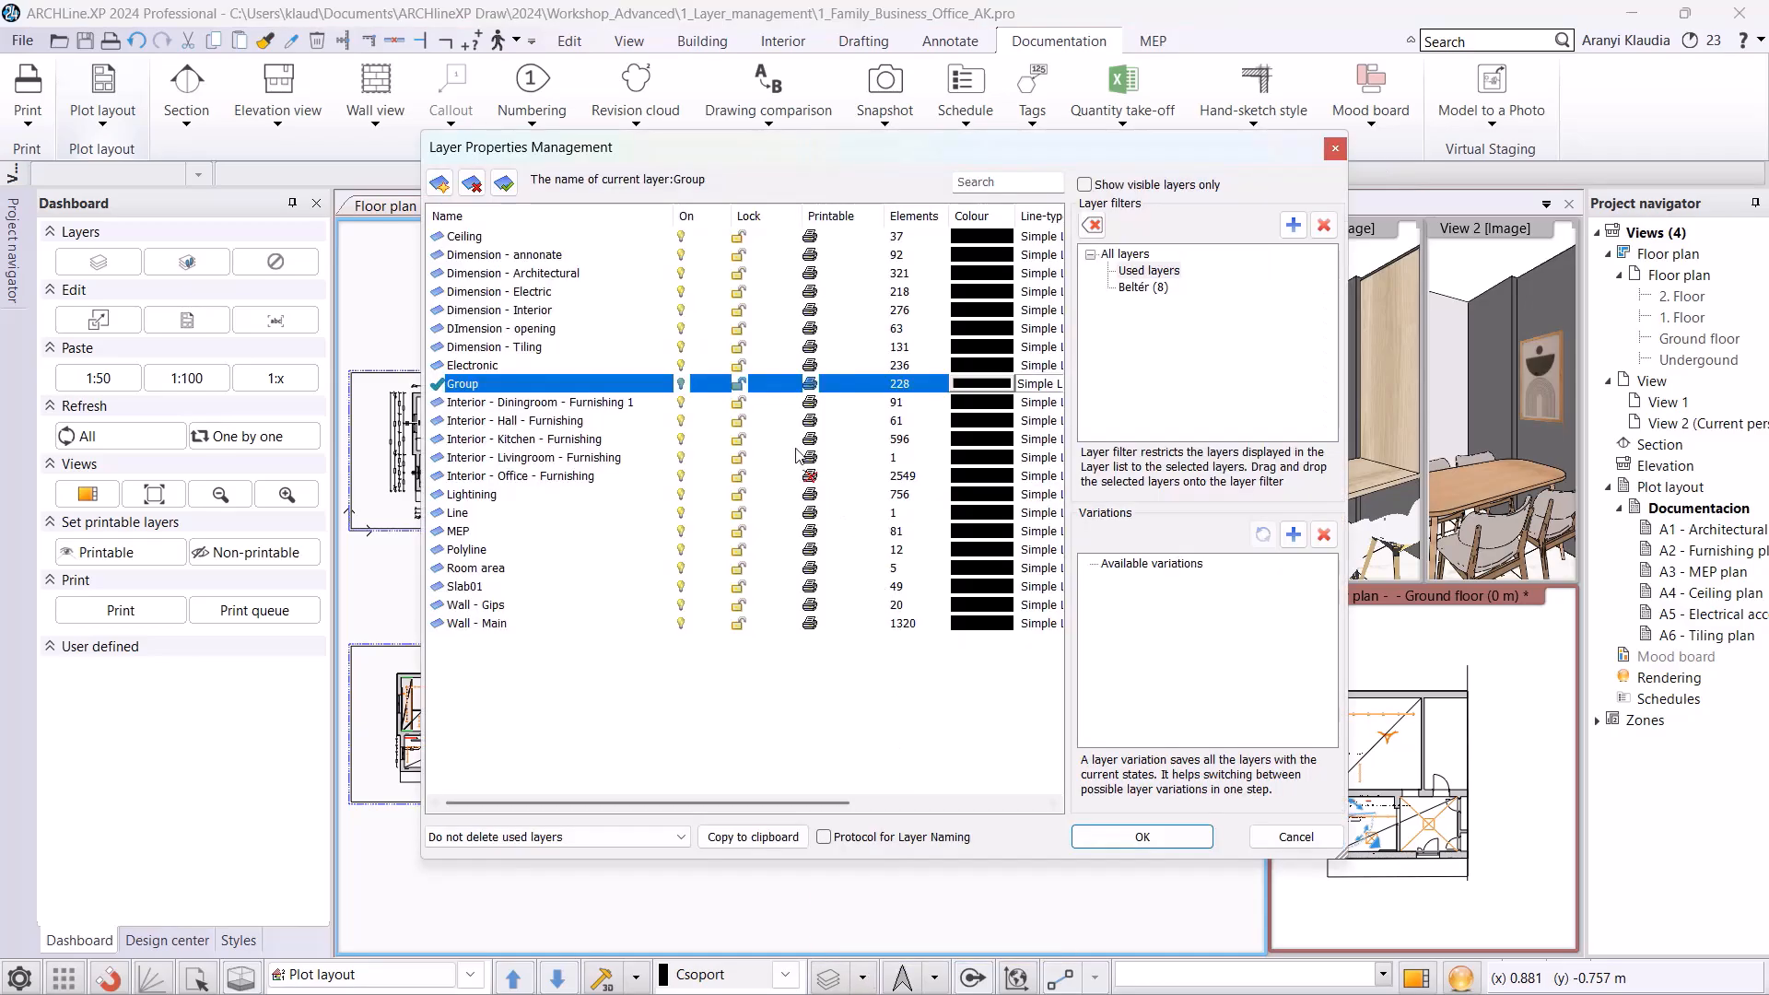
left_click(1138, 840)
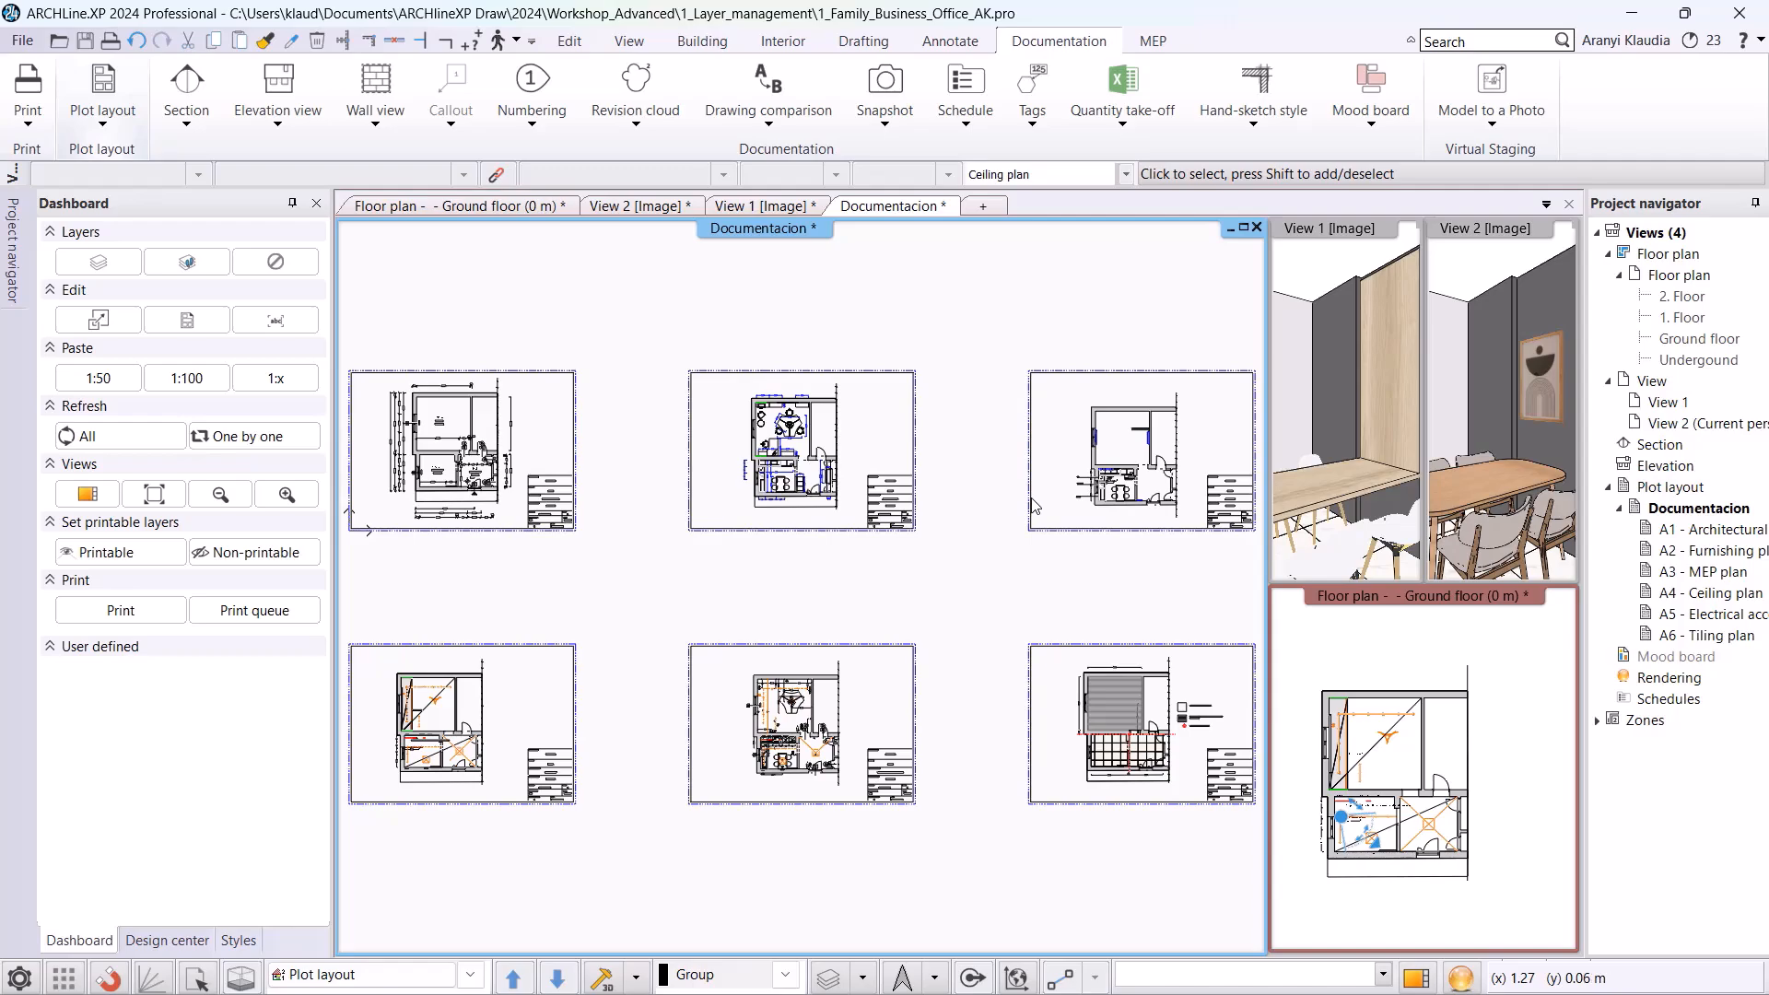
- Add all sheets of the Documentacion plot layout to the print queue with a print scale of 1:1
left_click(13, 127)
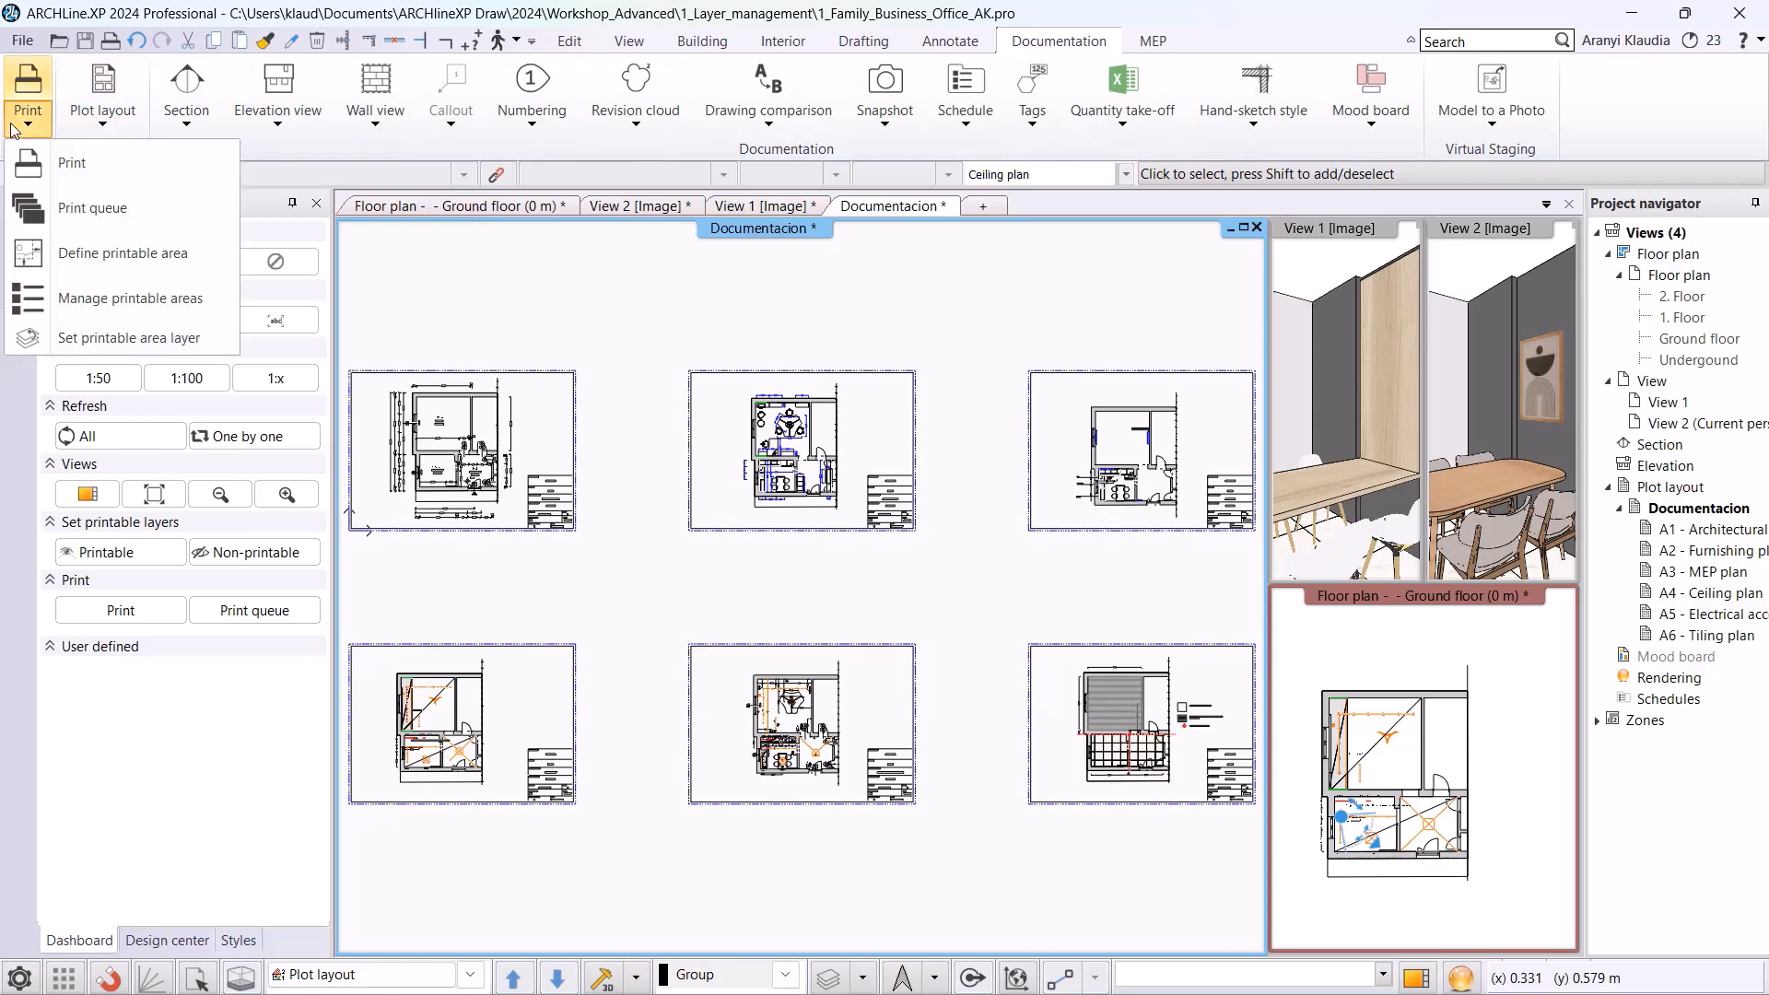
left_click(92, 207)
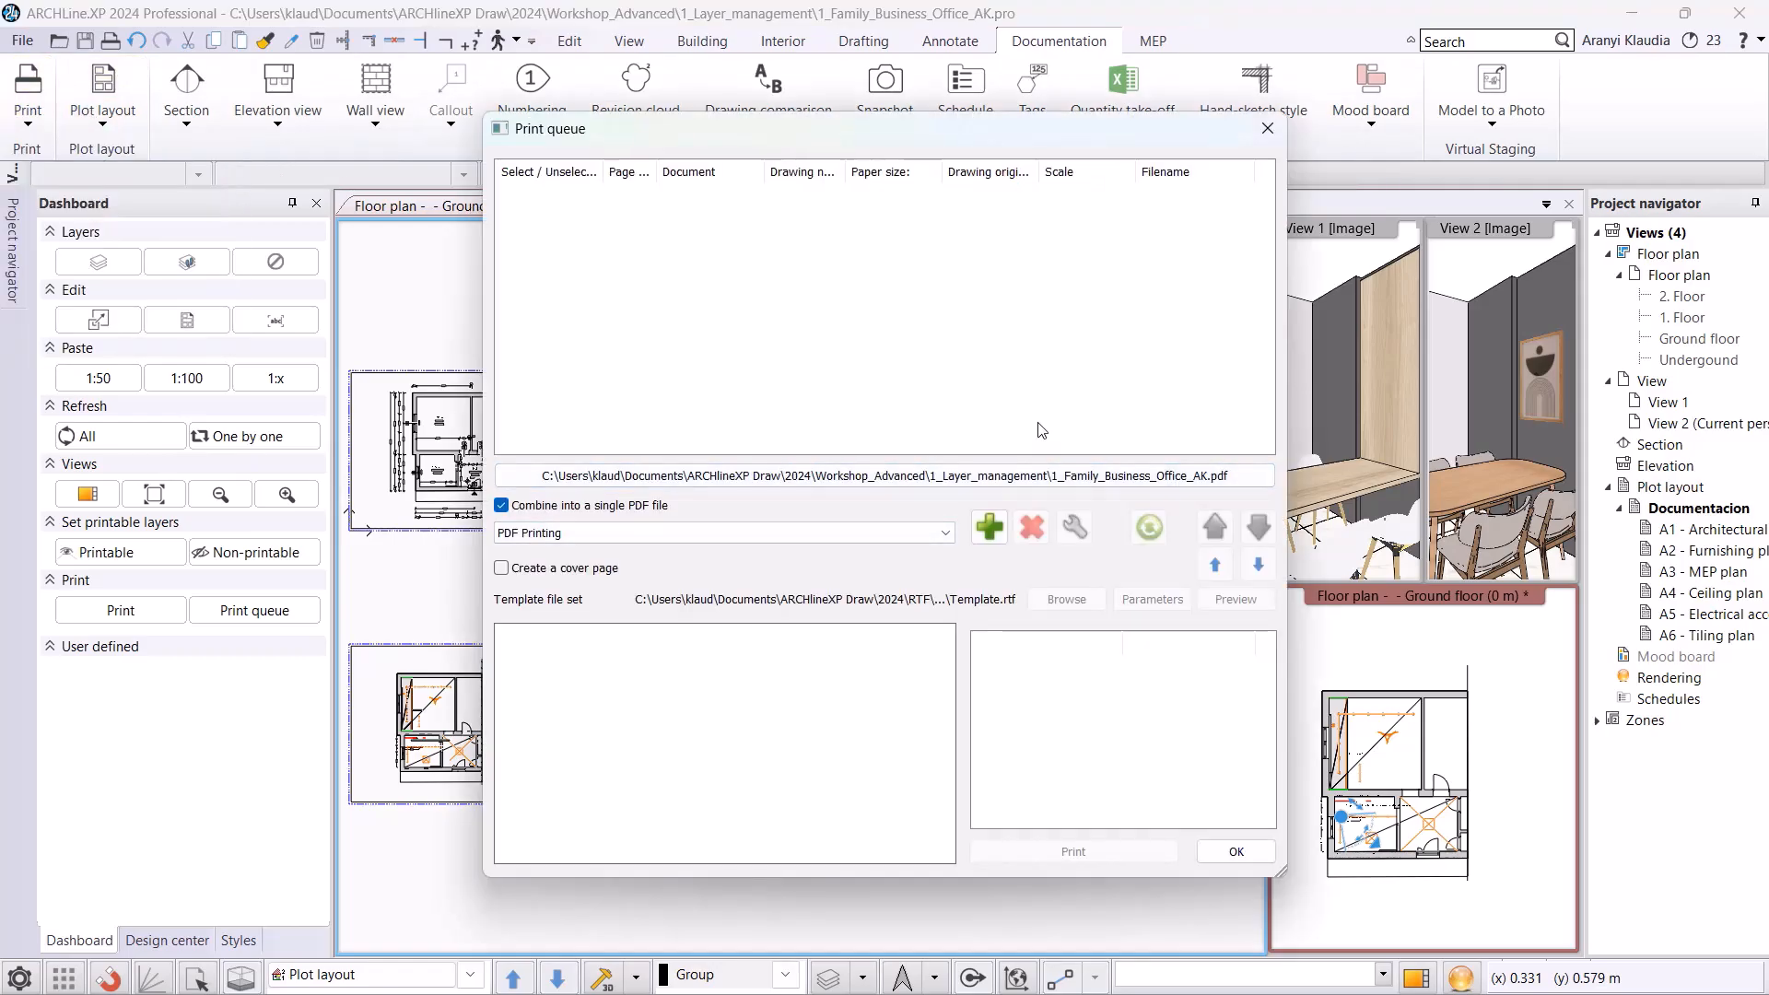
left_click(989, 529)
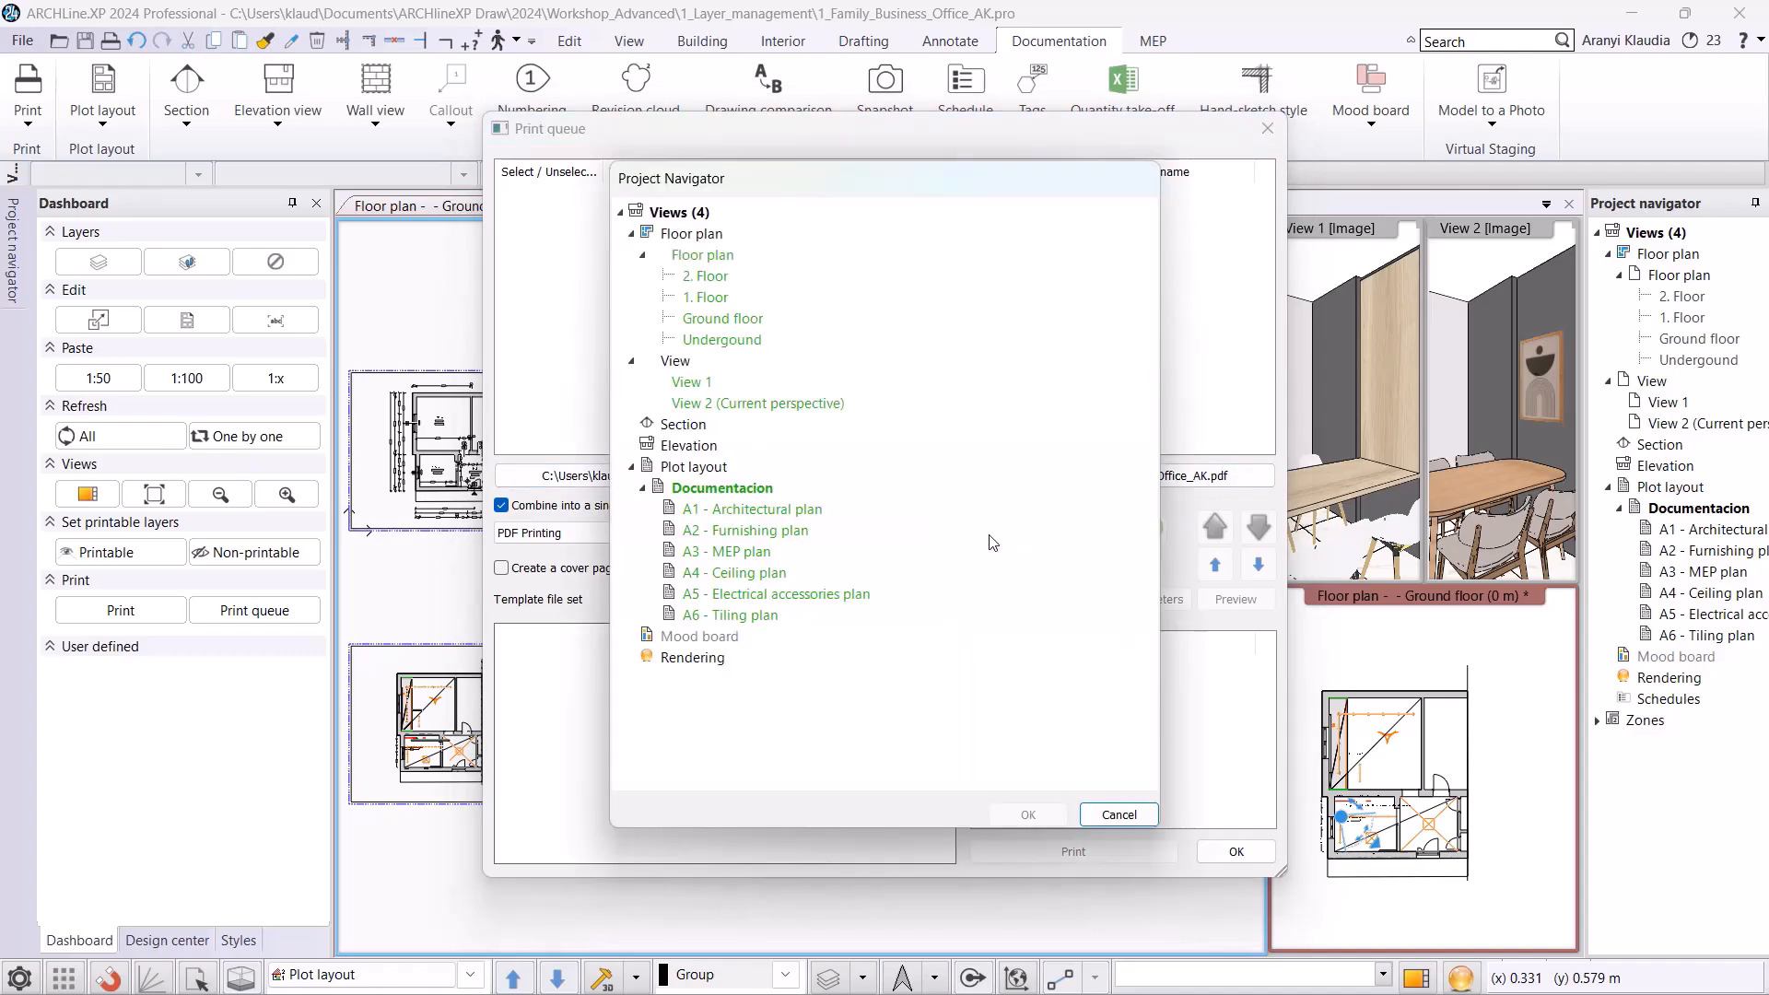
double_click(755, 489)
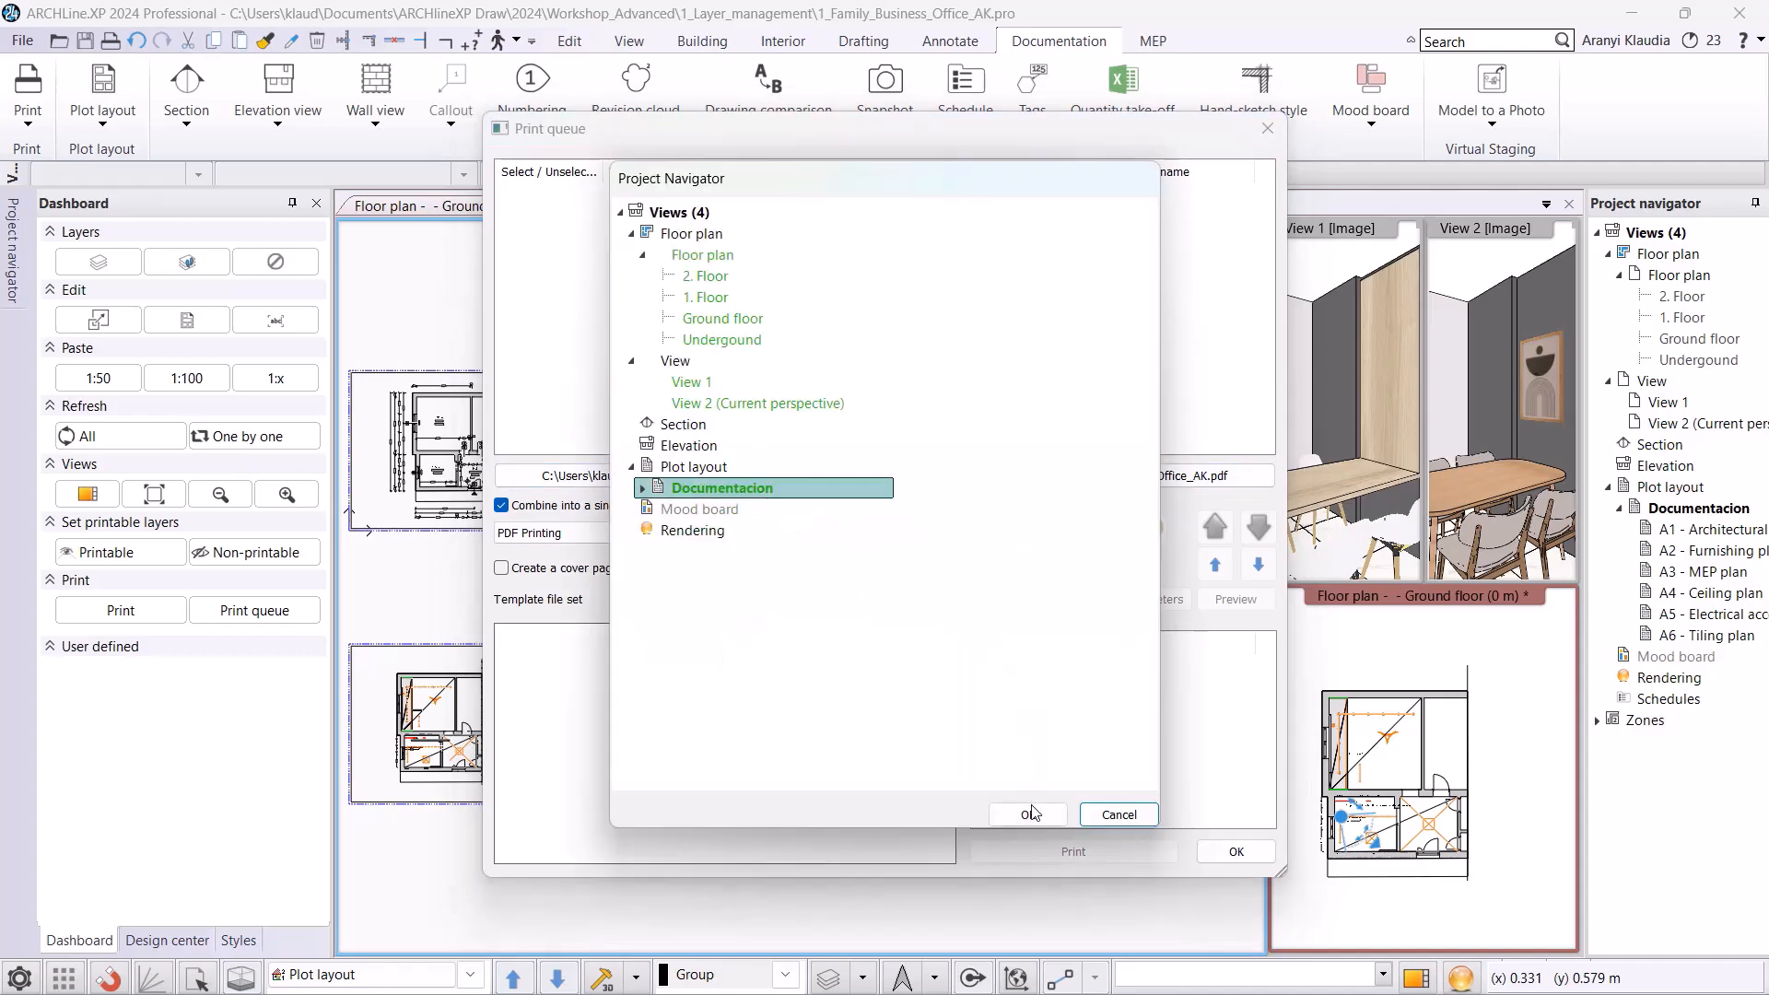
left_click(1029, 813)
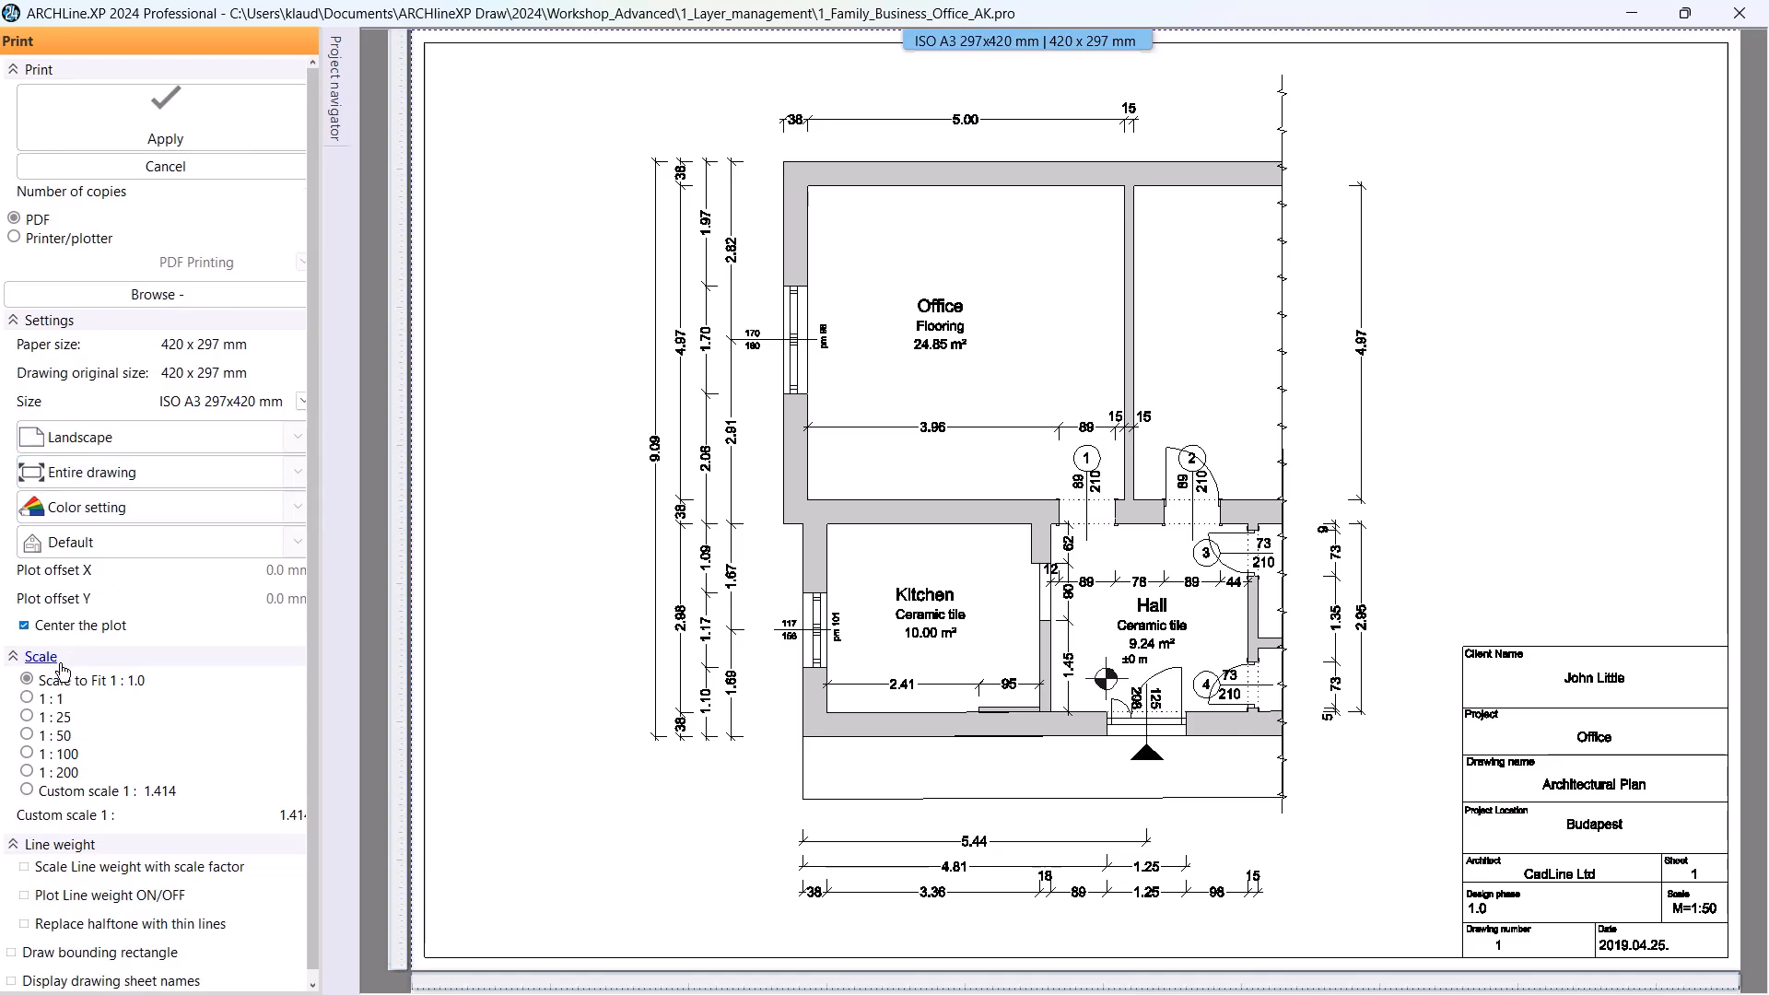
left_click(26, 699)
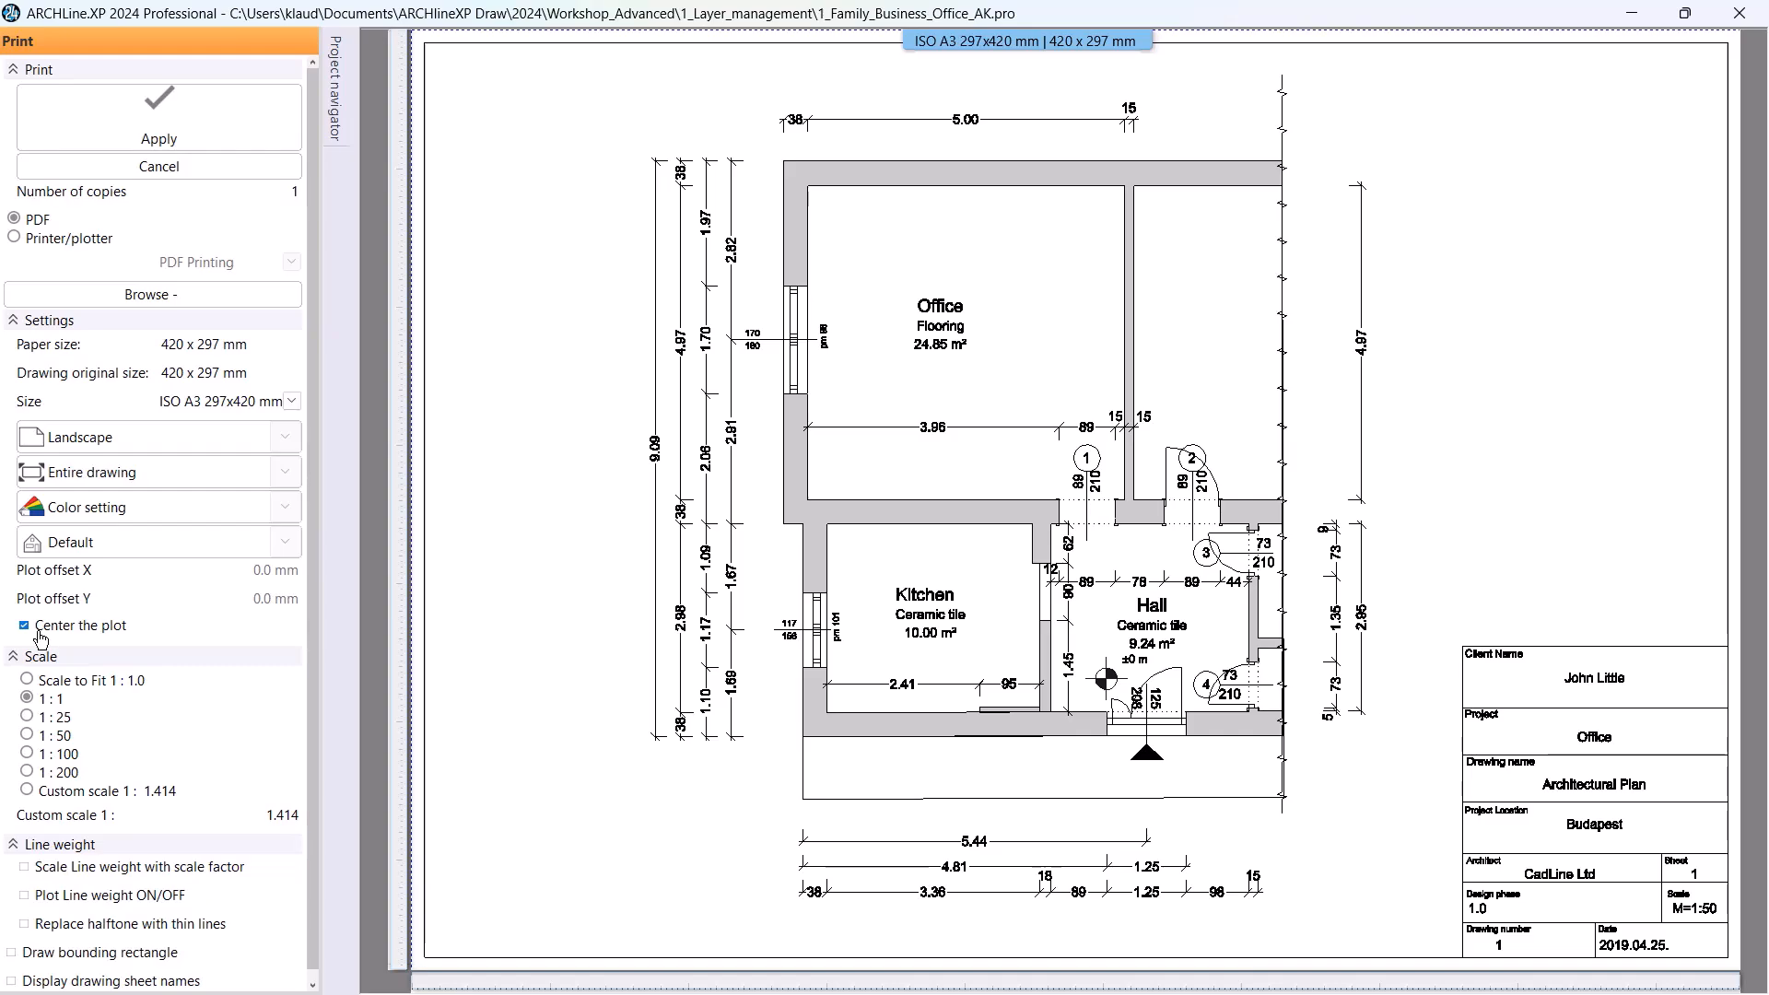
left_click(242, 117)
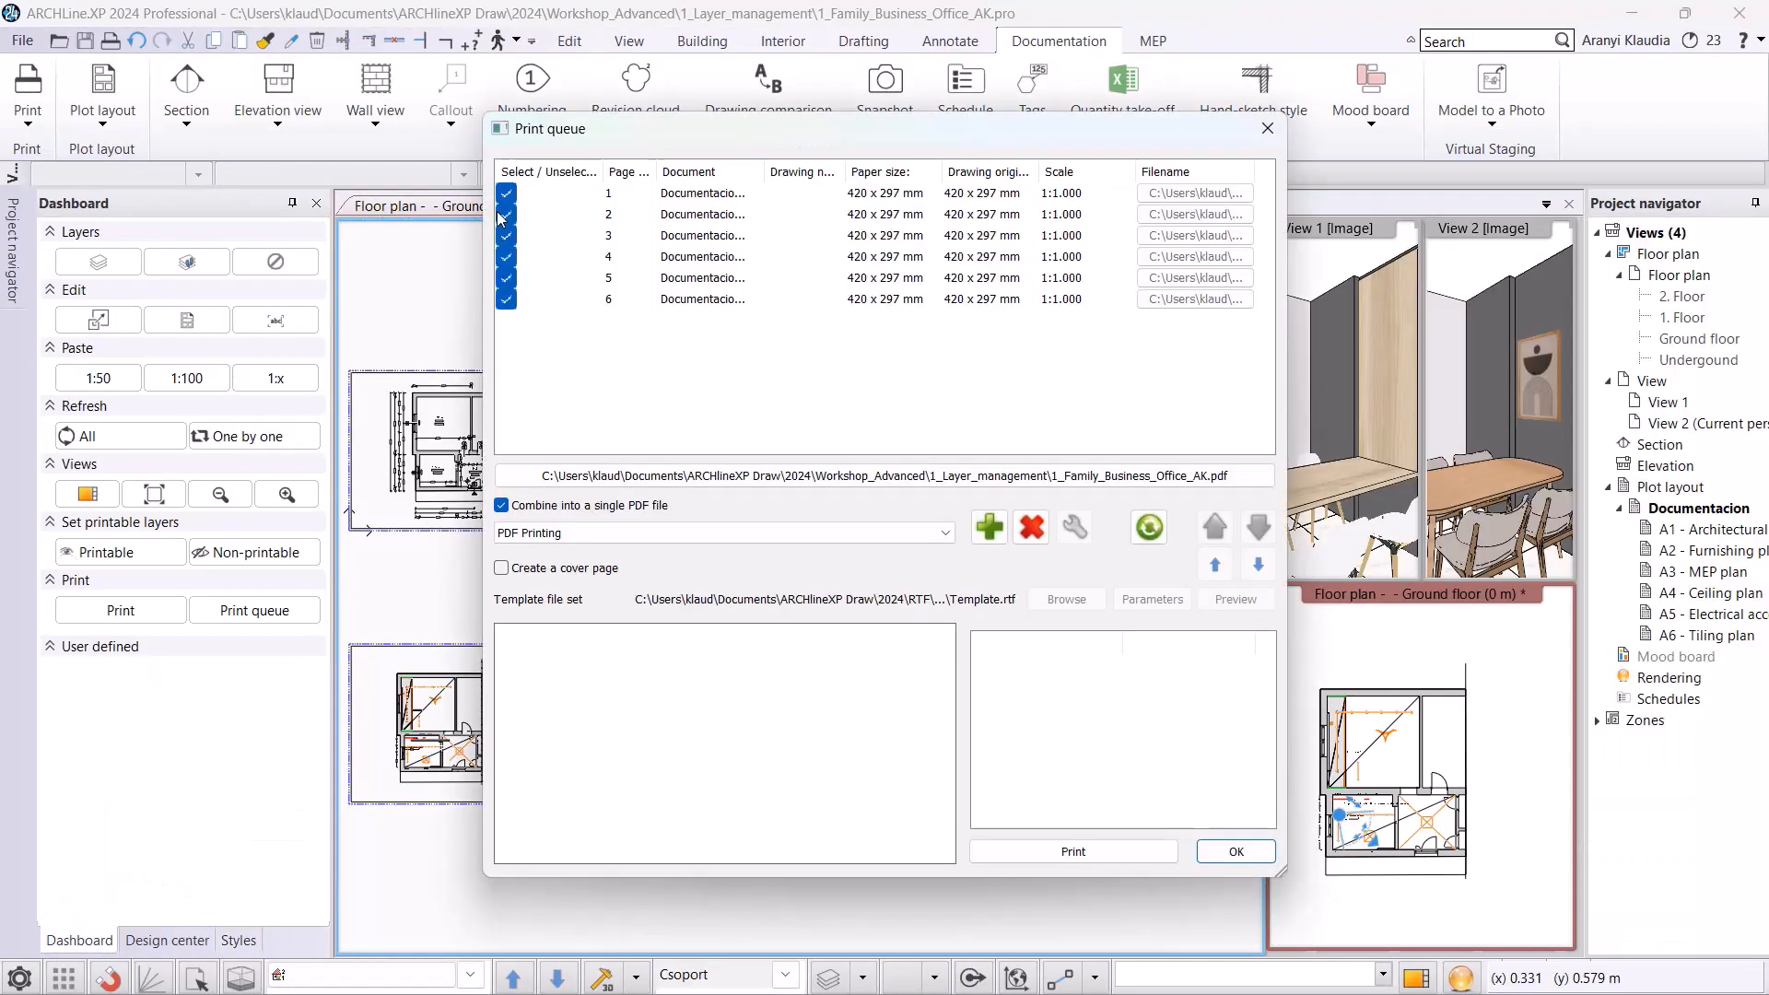
- Check the queued sheets' names and previews, generating a preview for the A2 - Furnishing plan sheet
left_click(785, 195)
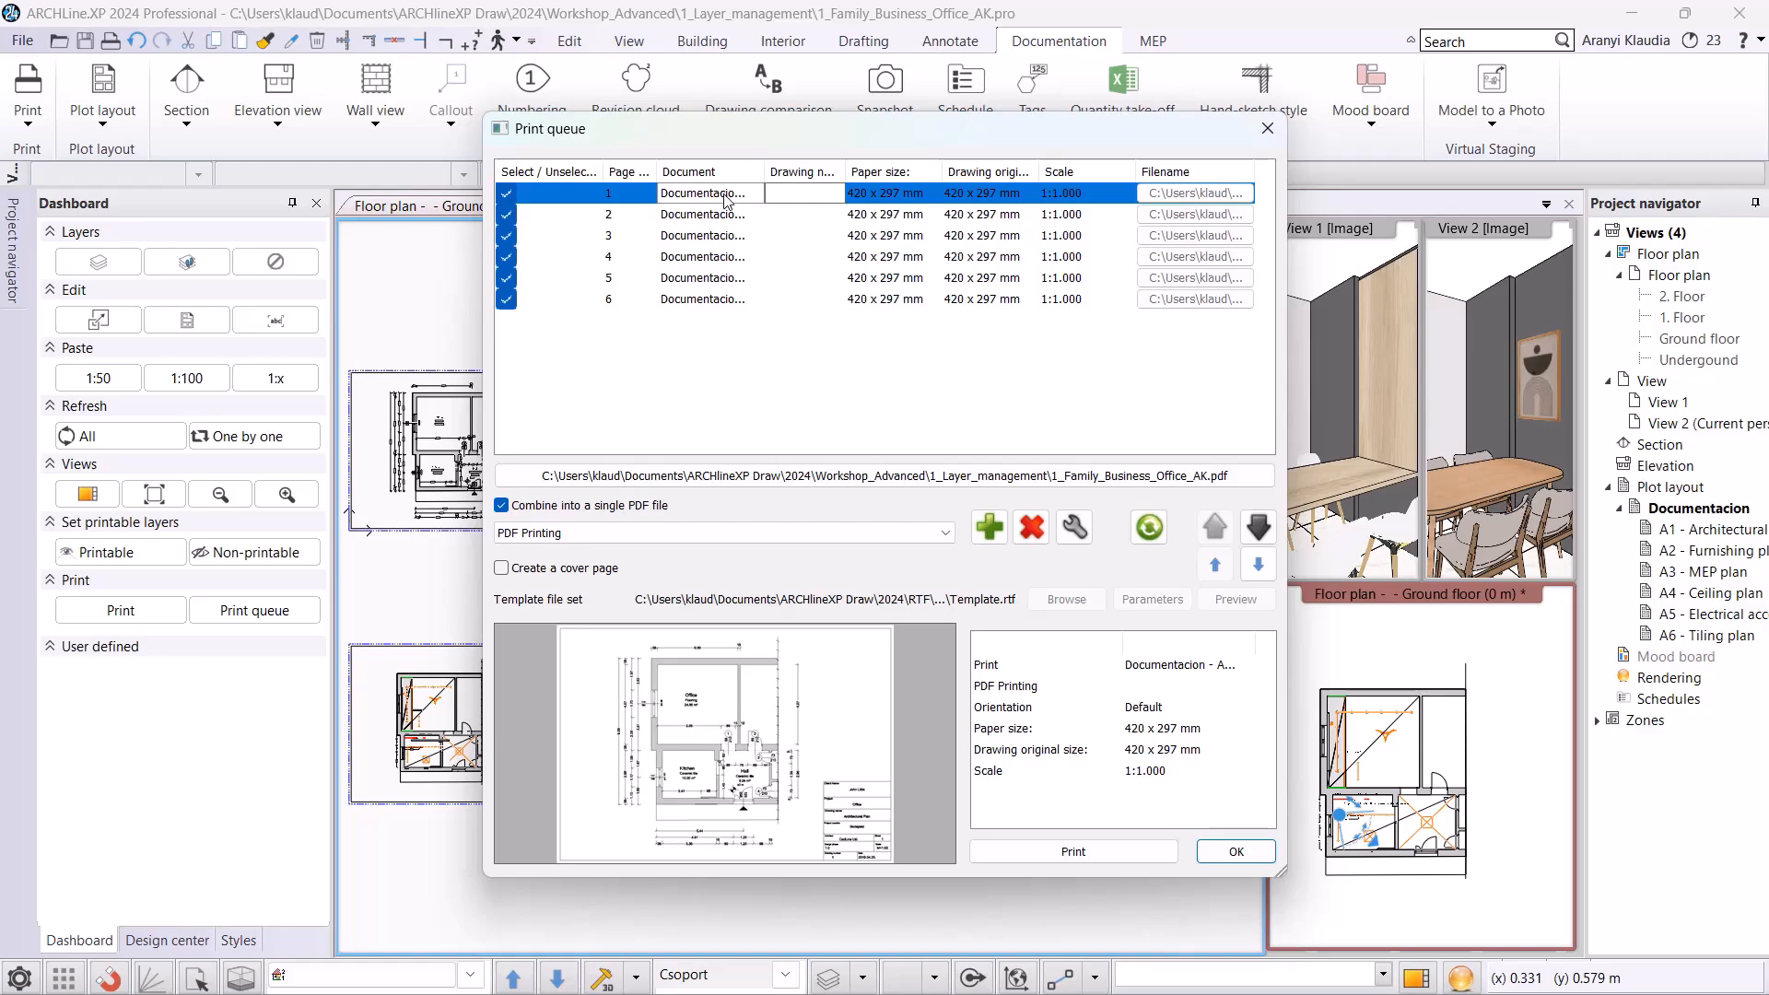
mouse_move(770, 167)
left_mouse_down()
mouse_move(1022, 171)
mouse_move(946, 171)
left_mouse_up()
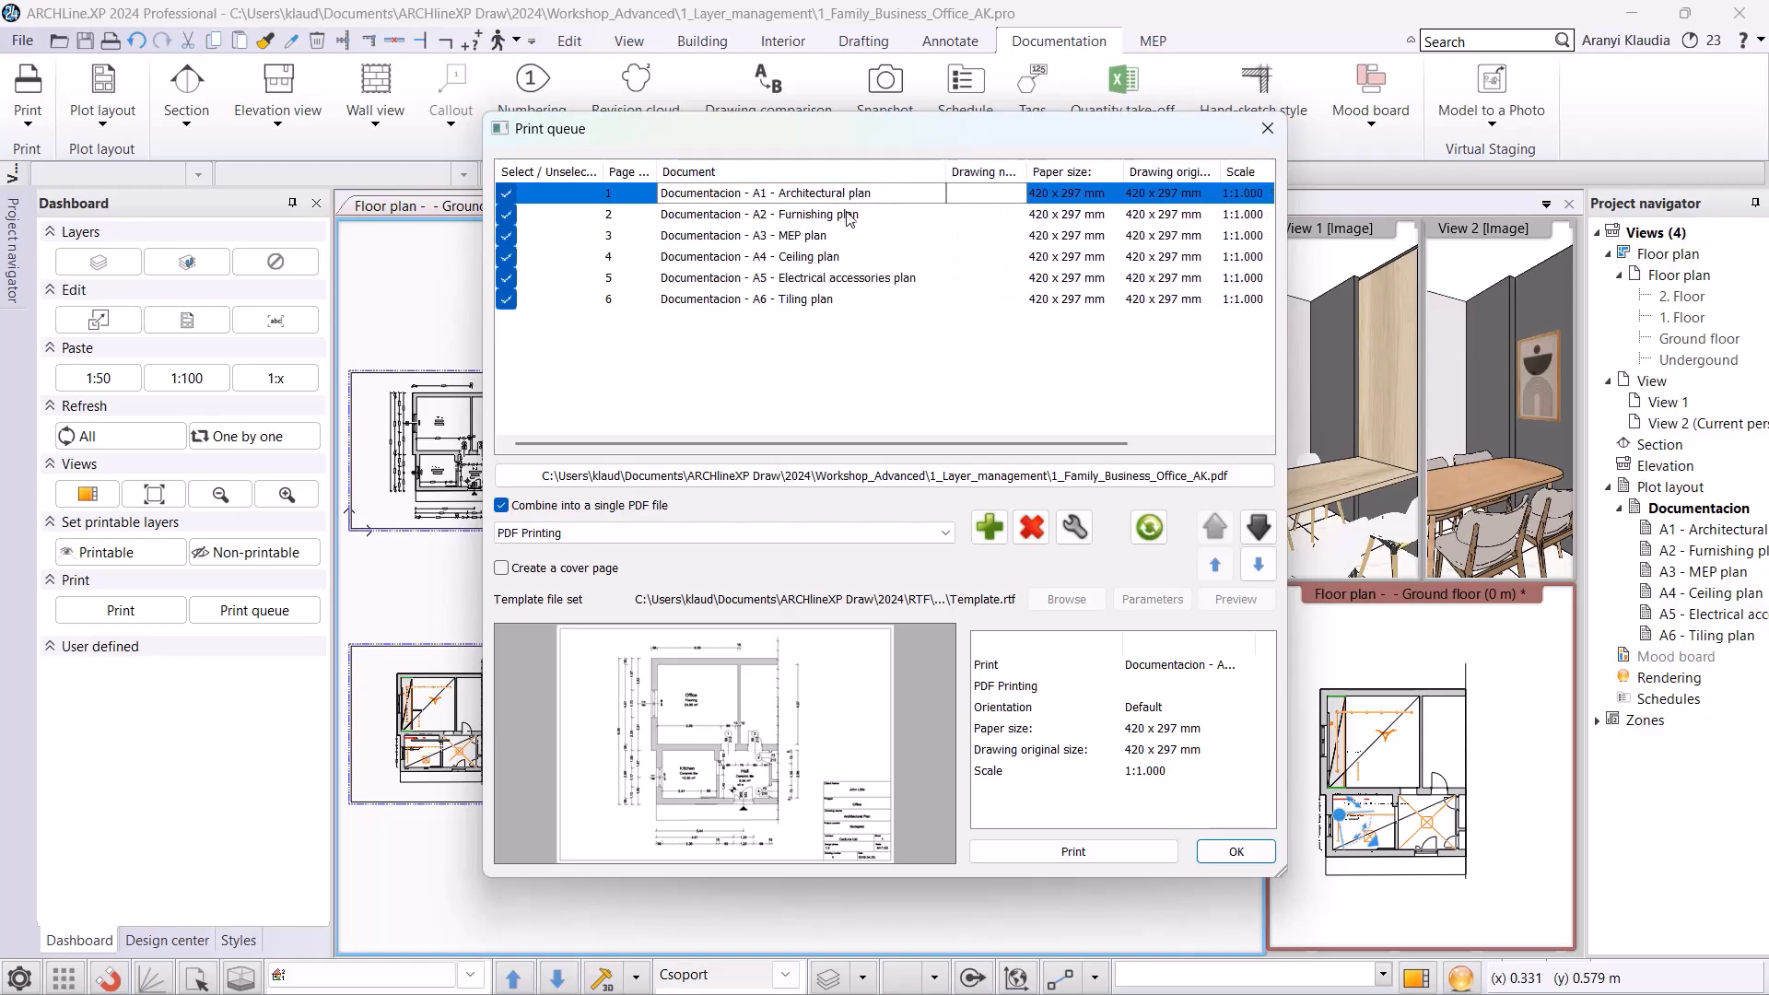
left_click(788, 221)
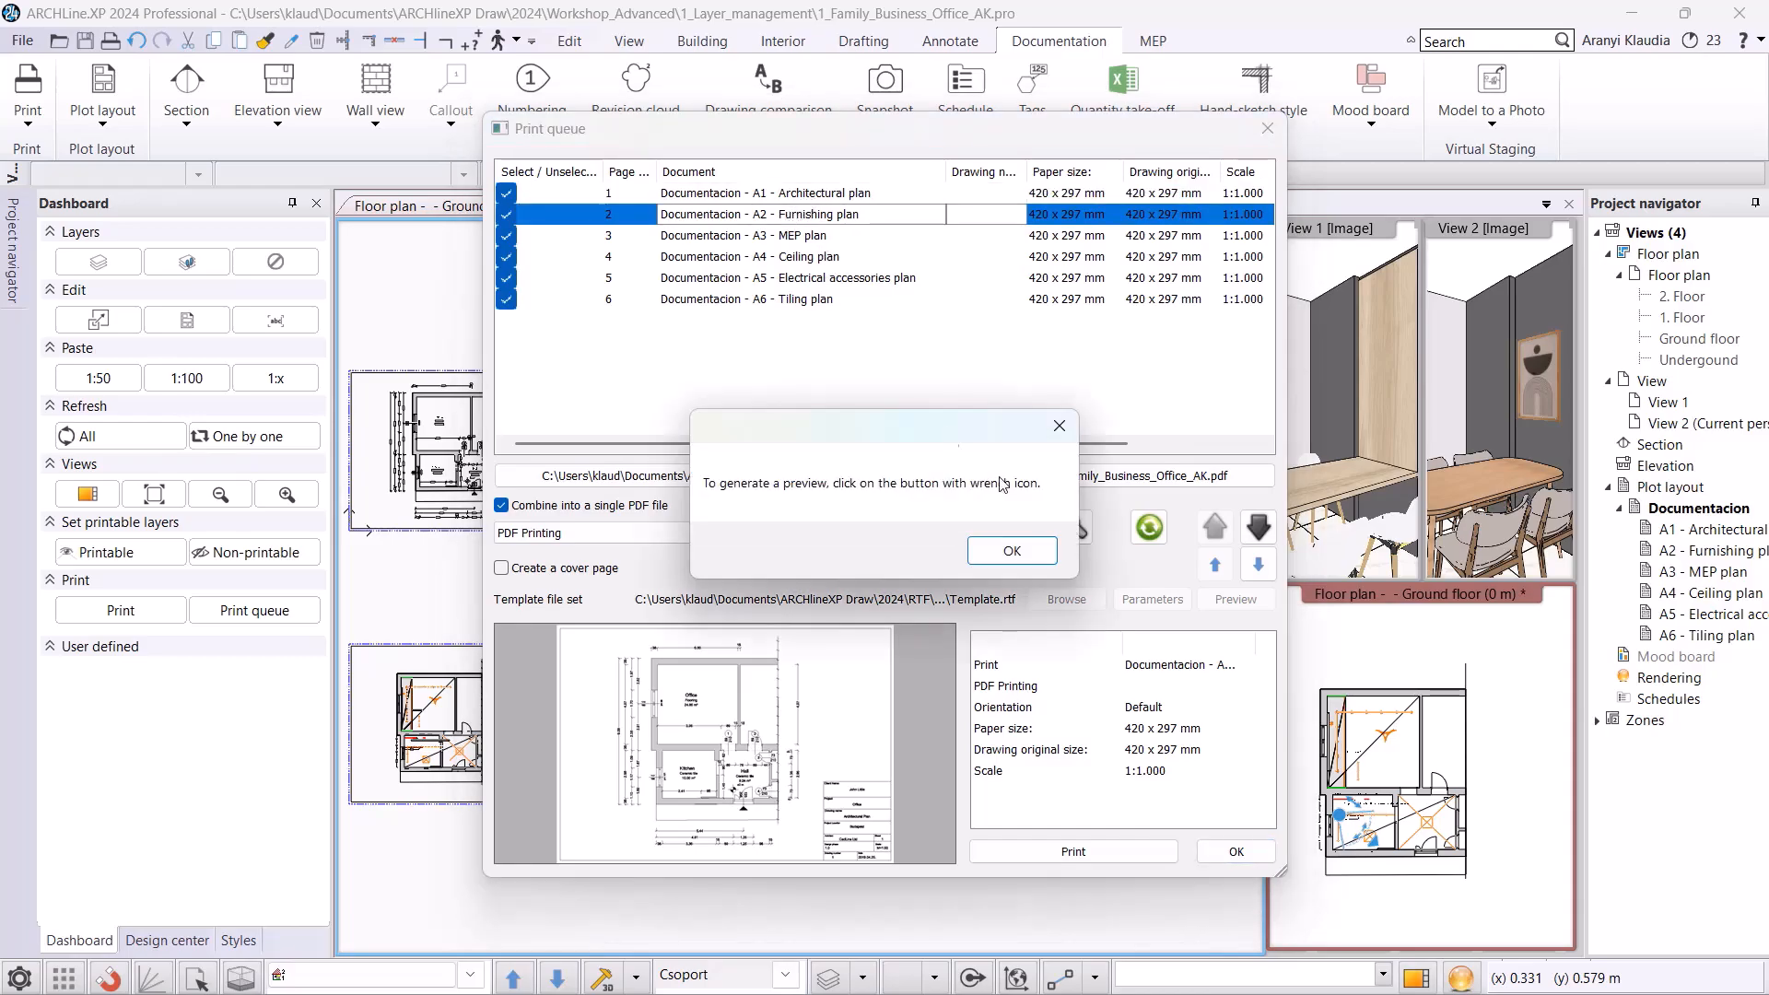
left_click(1019, 550)
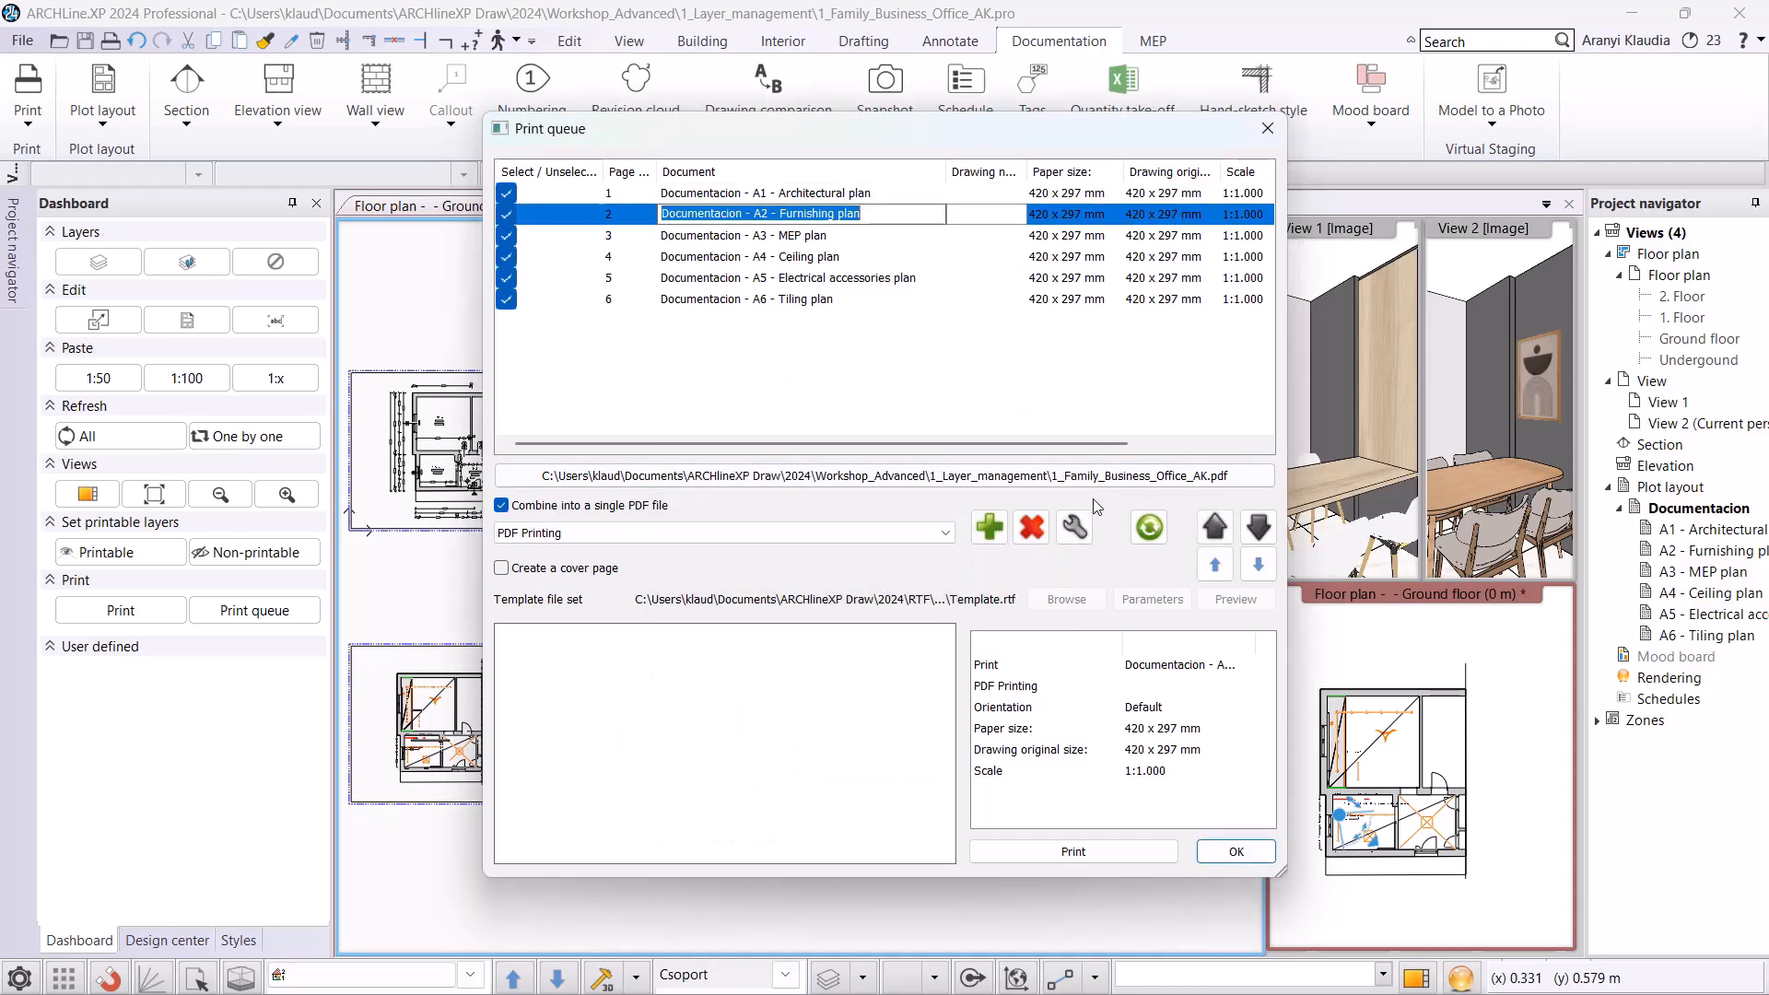
left_click(1078, 530)
left_click(202, 132)
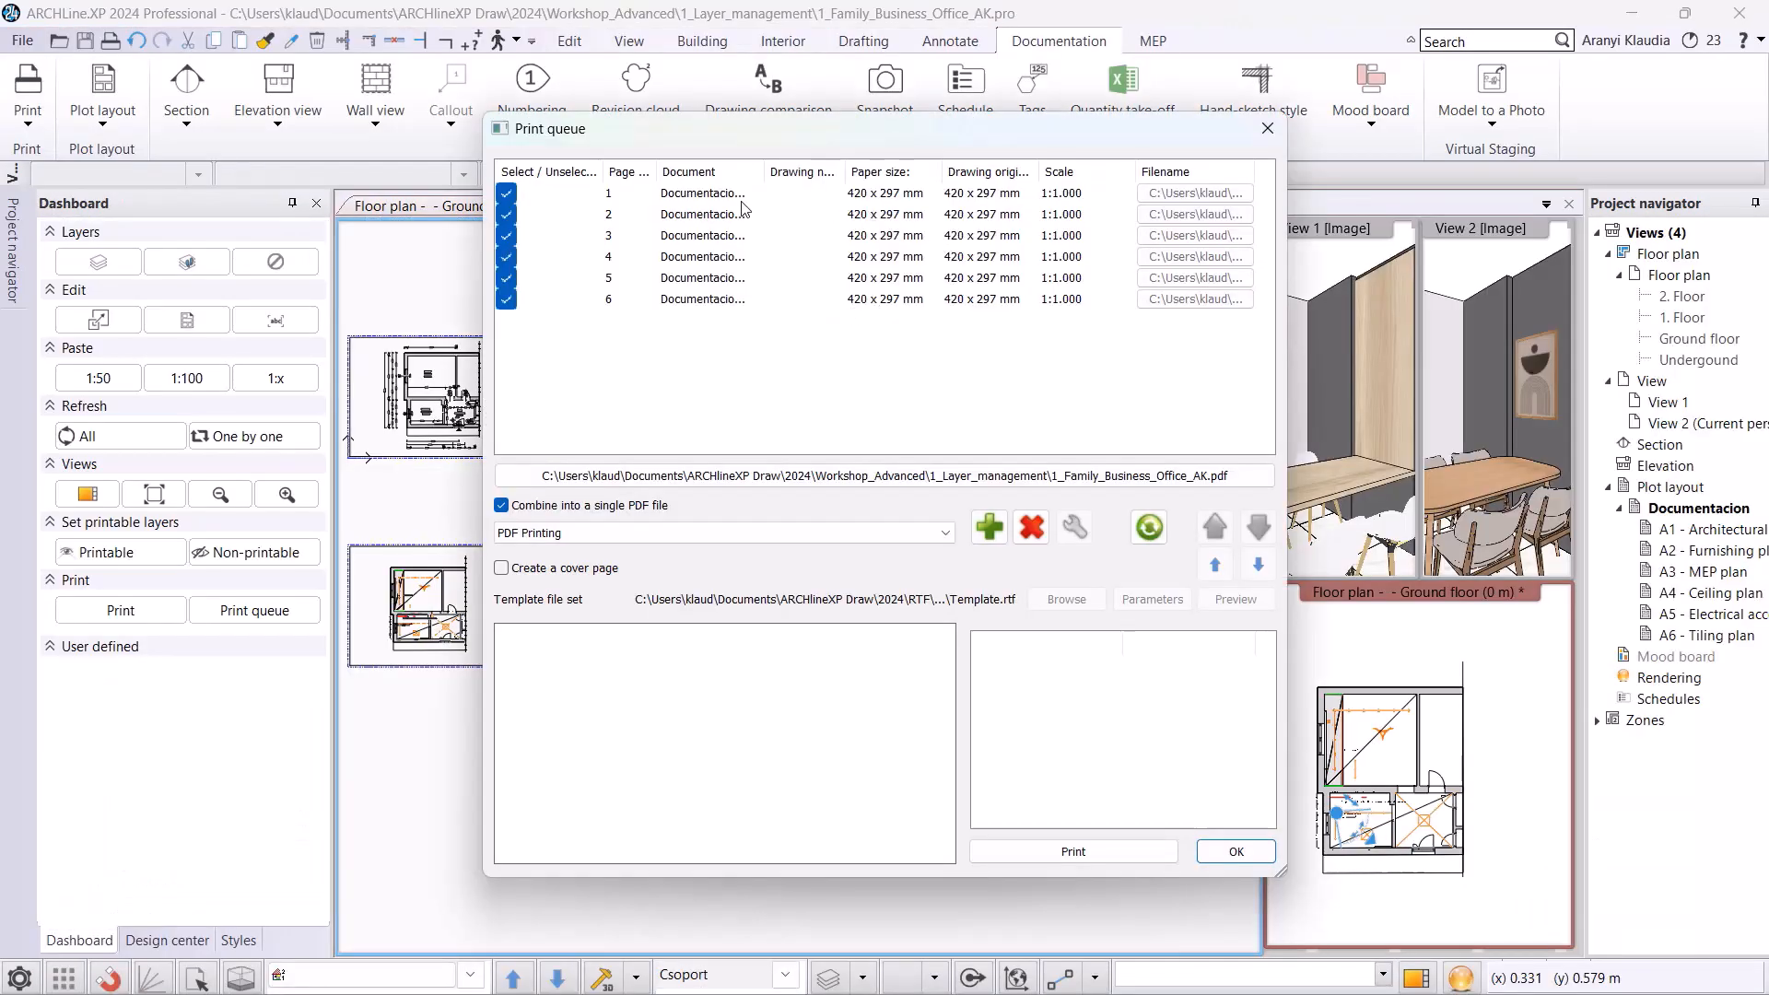
left_click(741, 201)
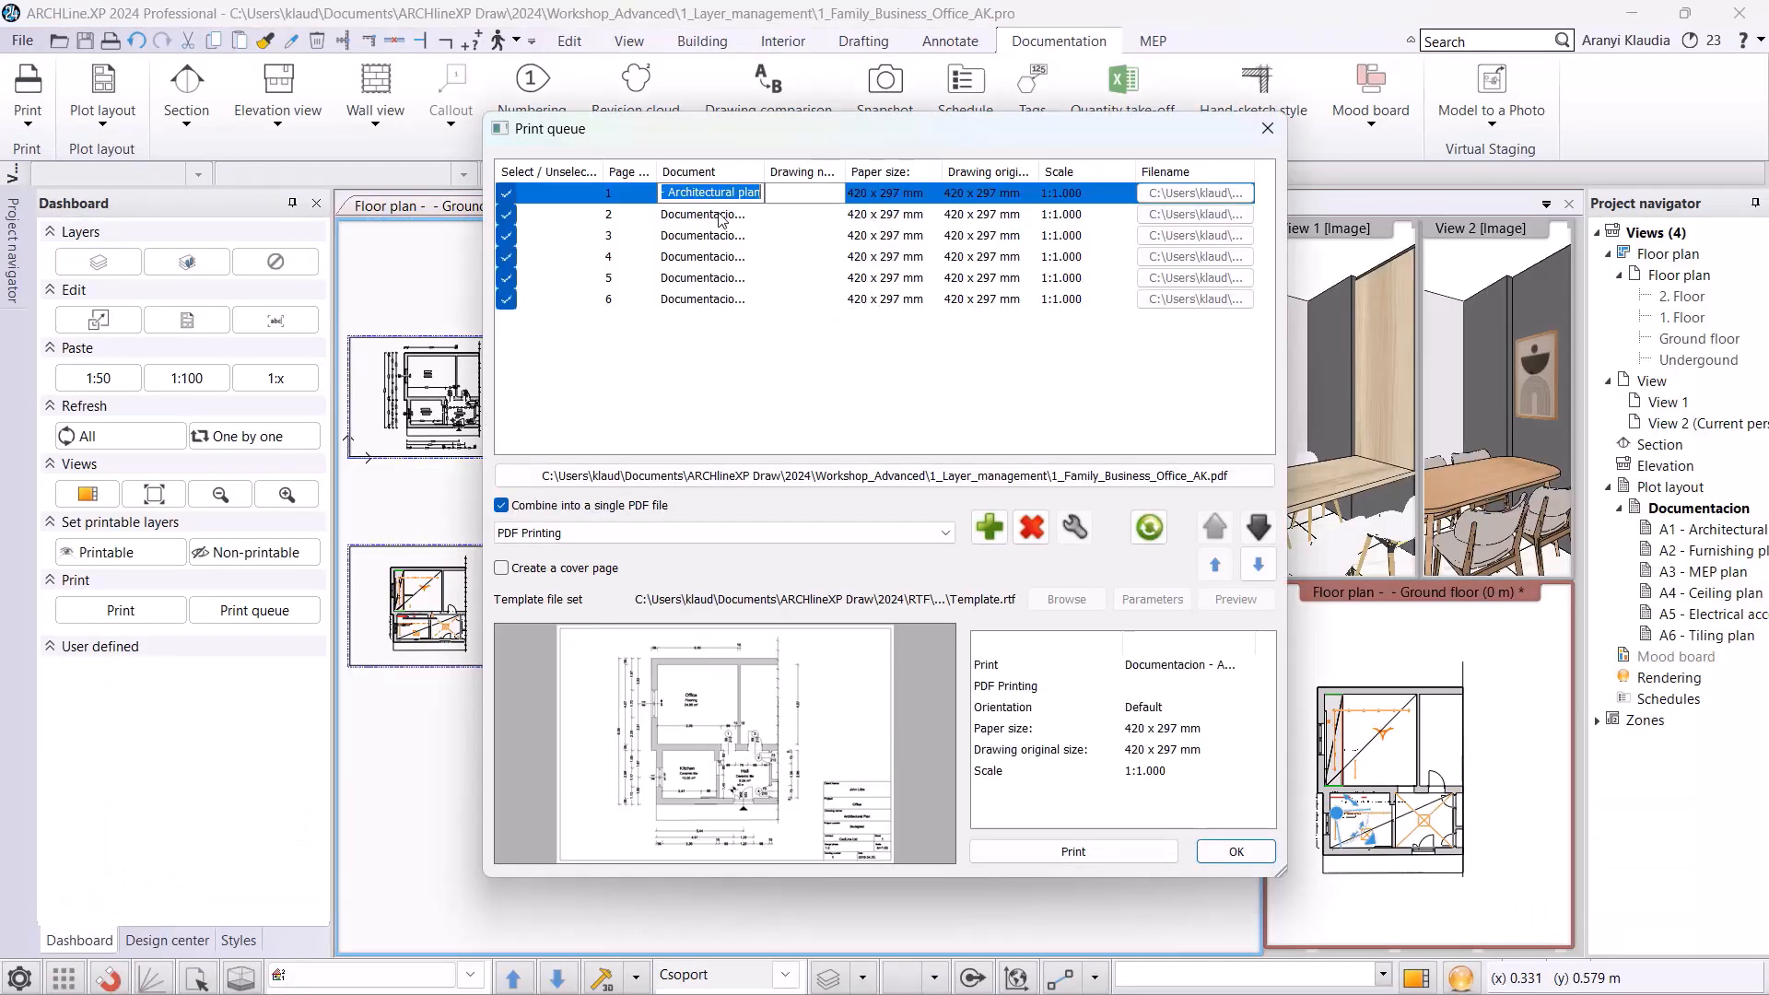
left_click(720, 217)
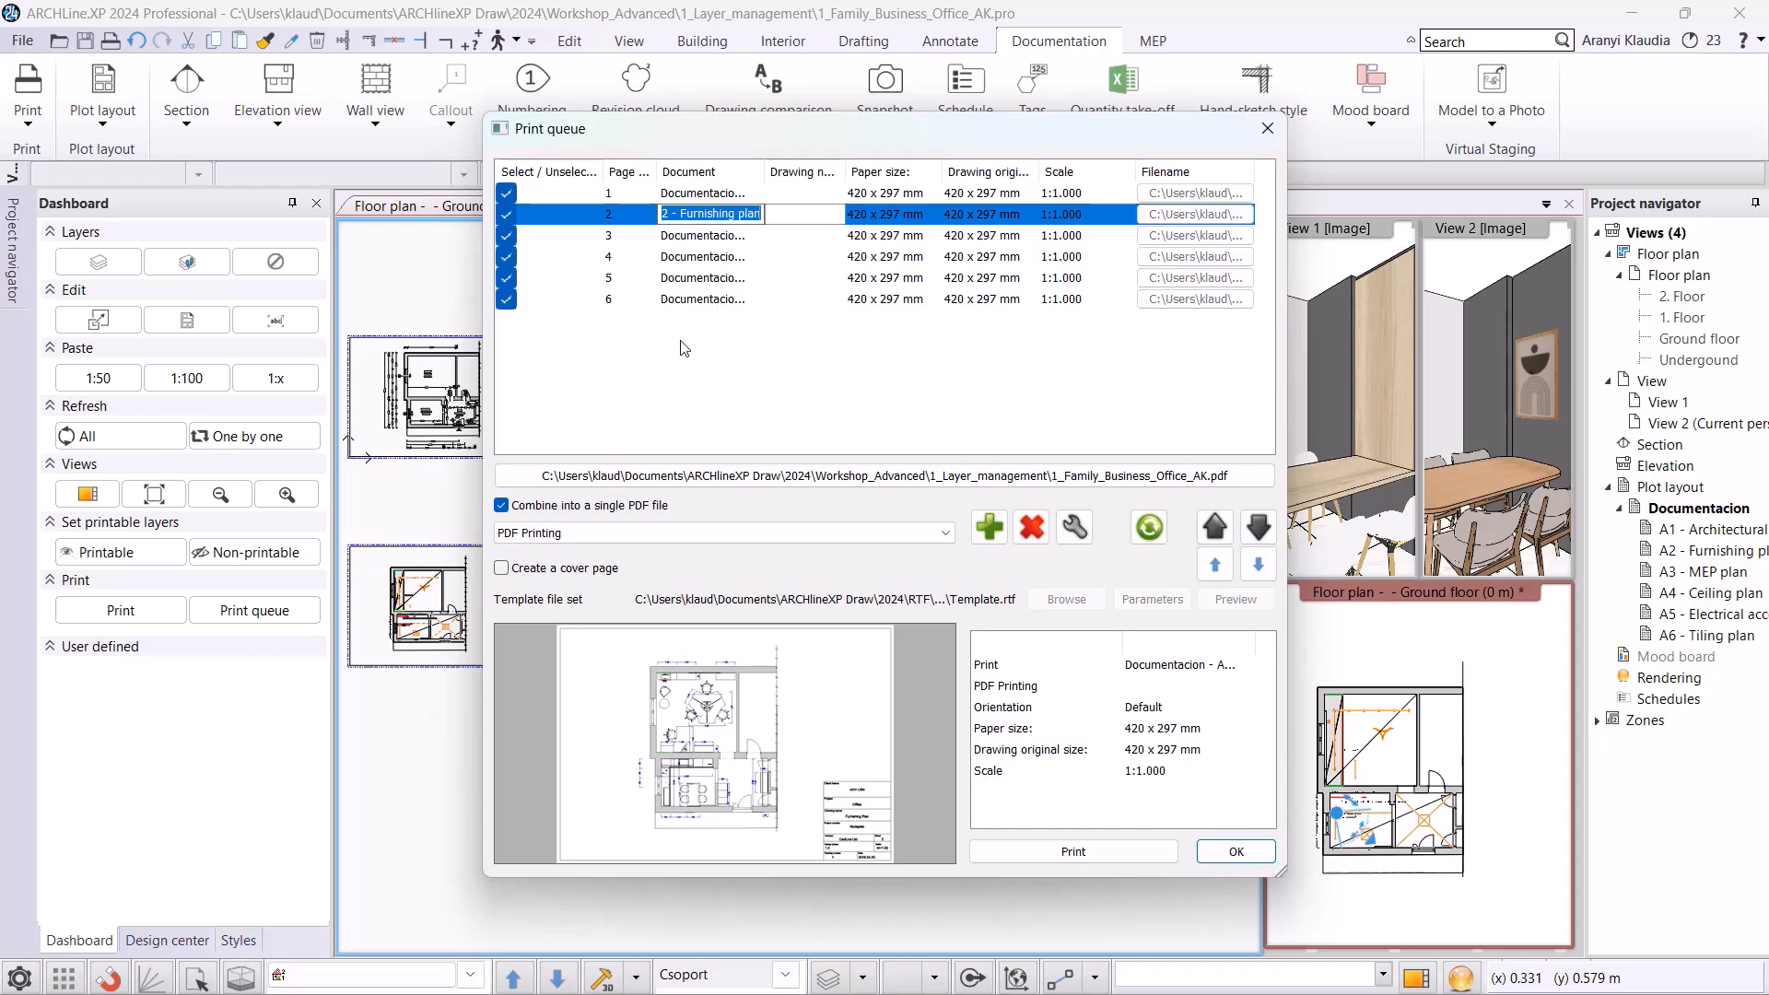
- Name the combined PDF Documentacion in the 1_Layer_management folder and print the queued sheets to it
left_click(619, 477)
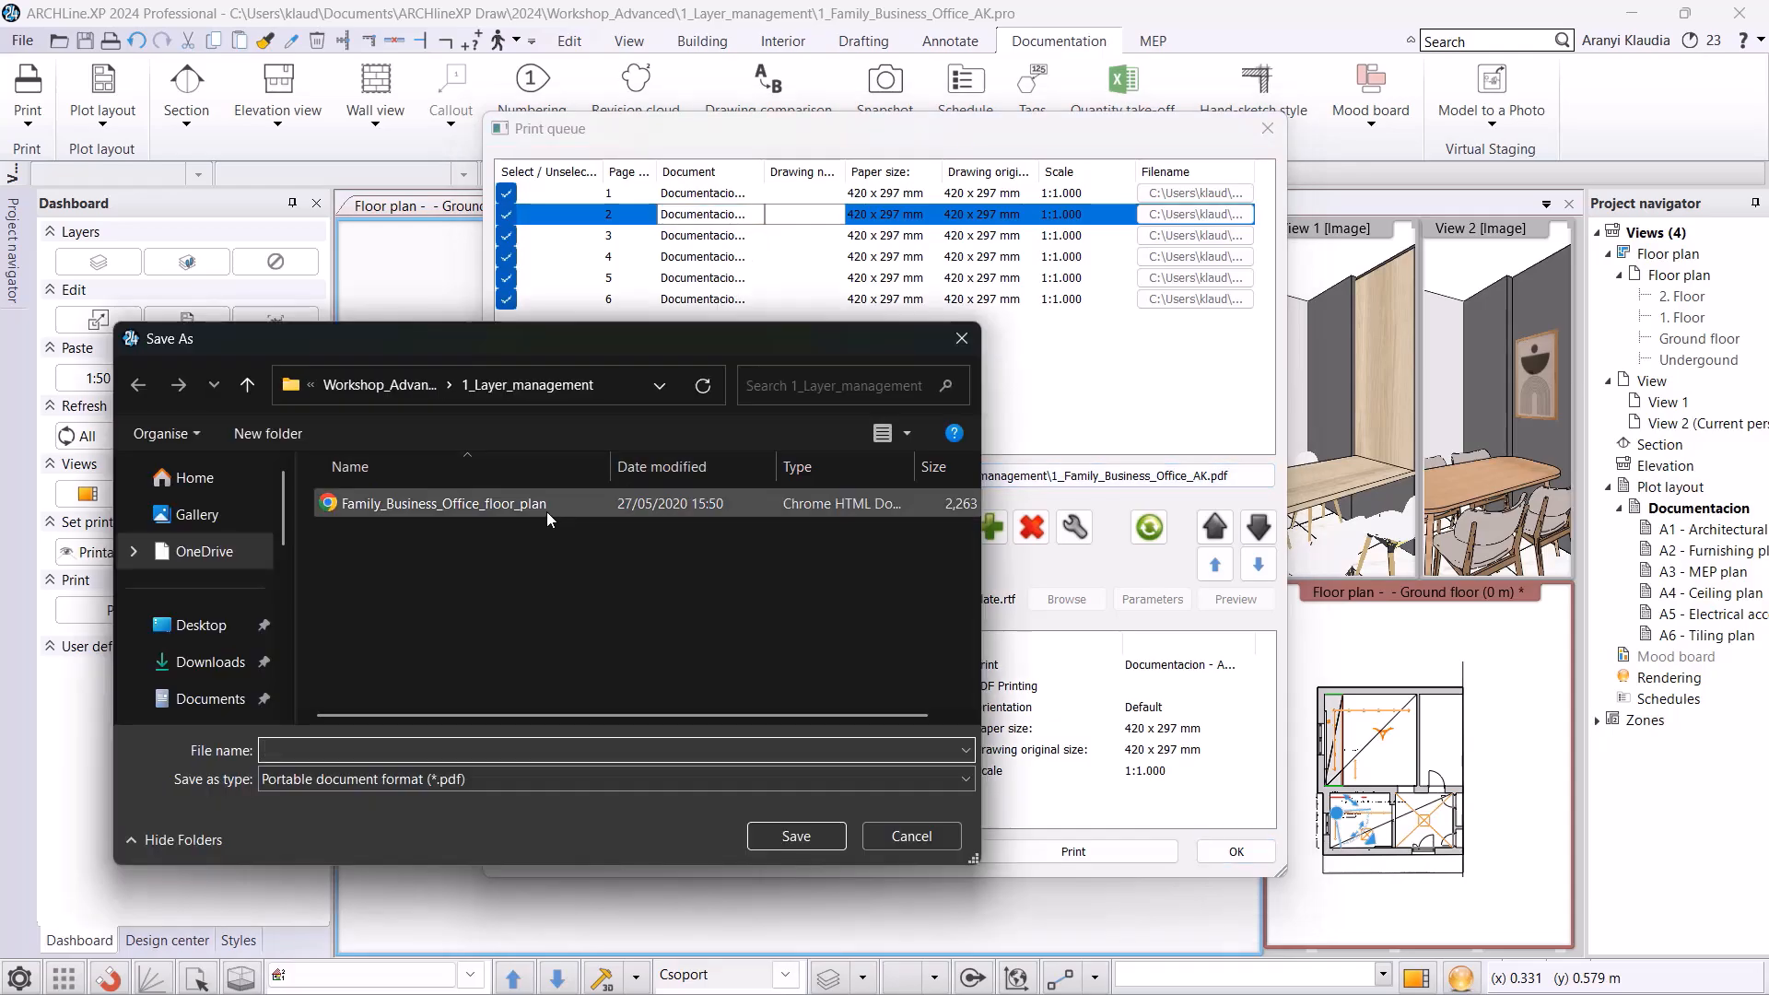
left_click(422, 743)
type("Documentacion")
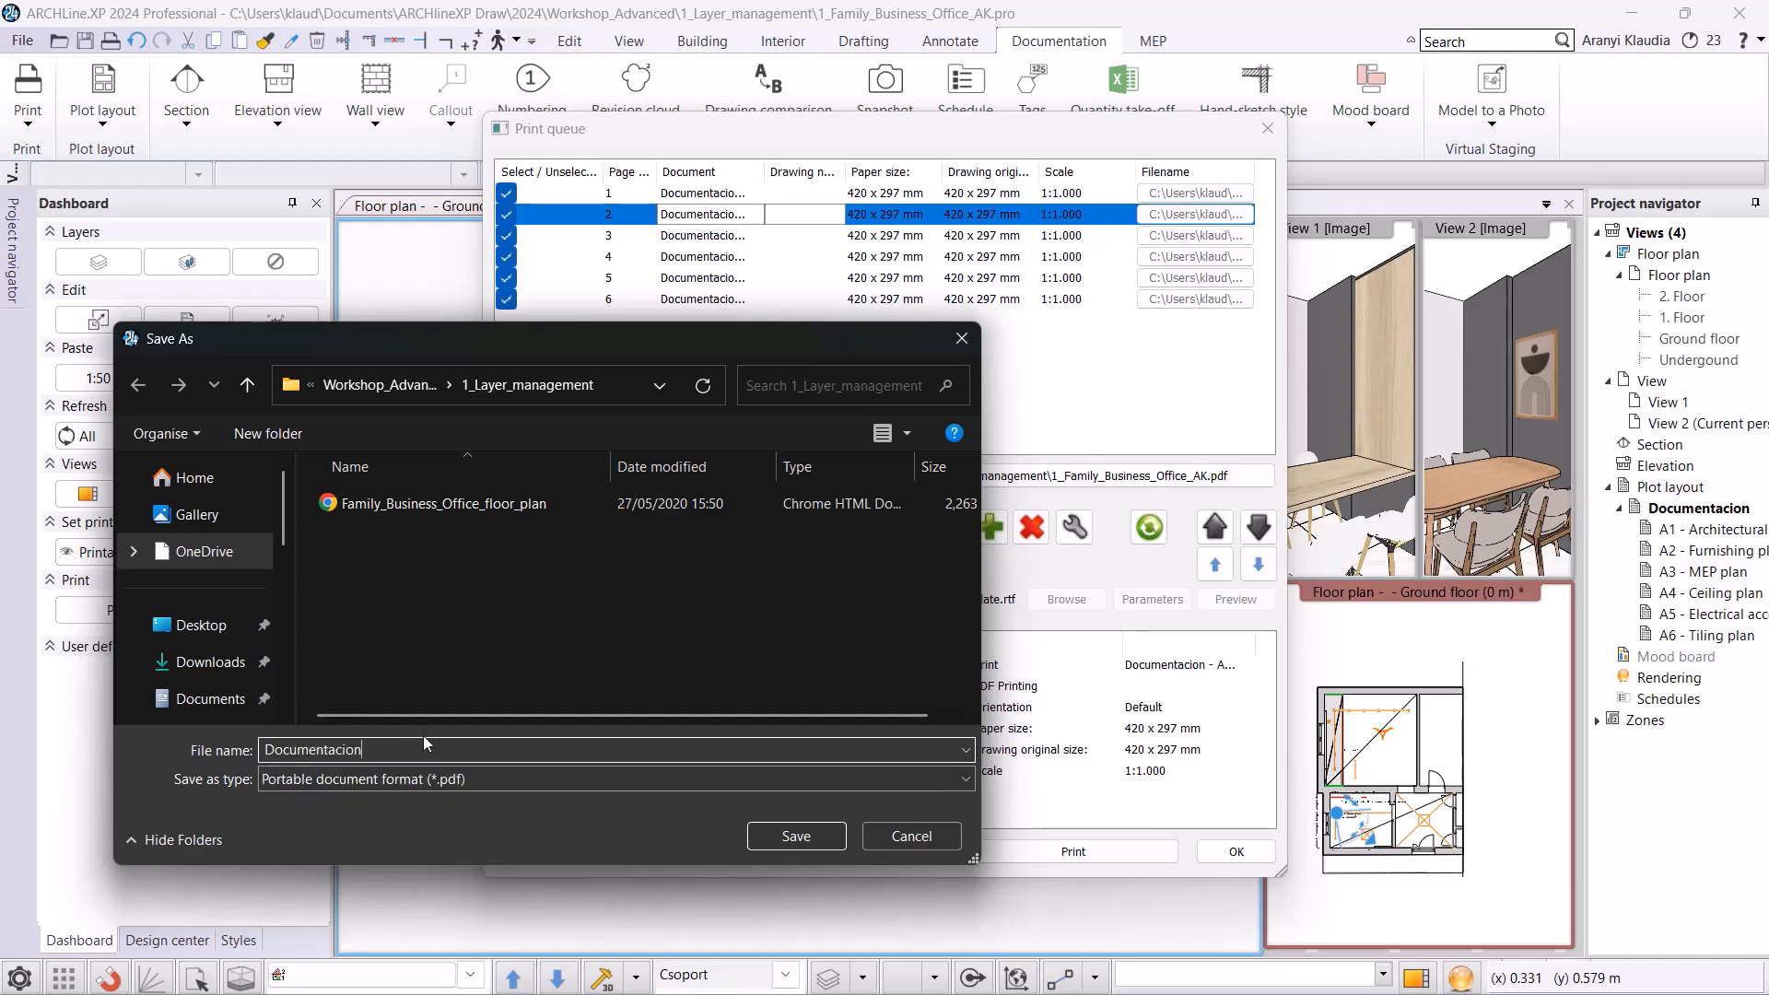
left_click(823, 842)
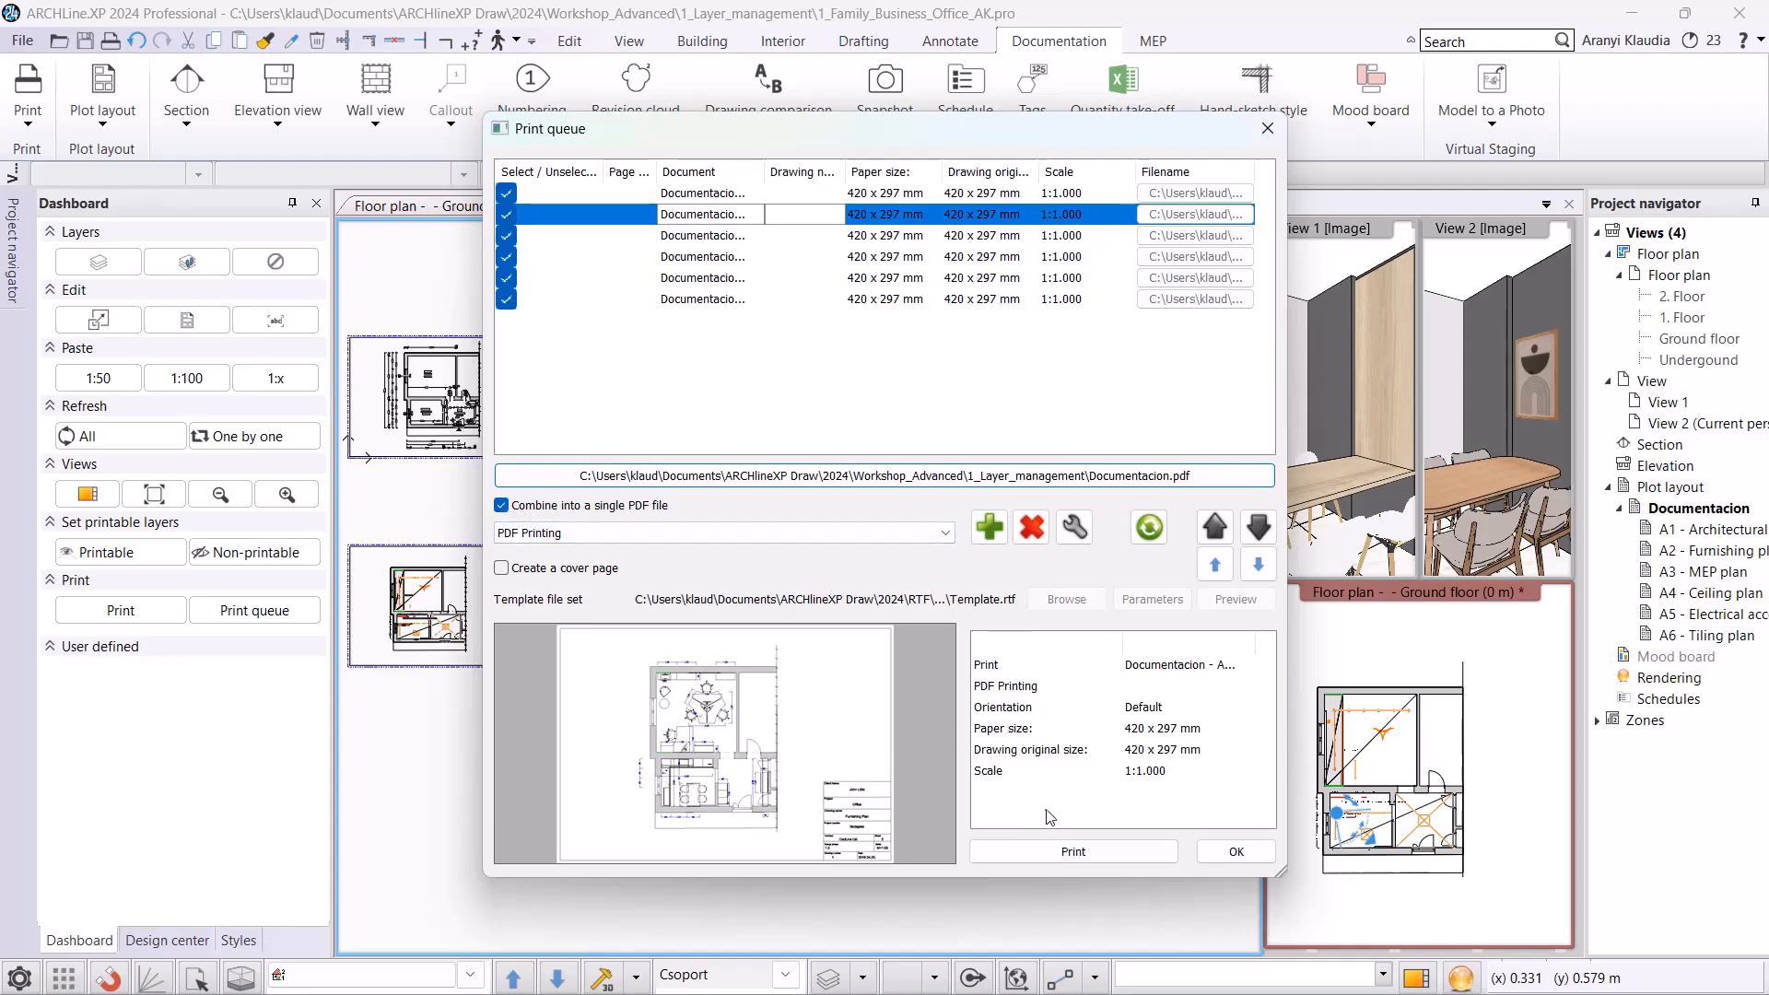
left_click(1071, 852)
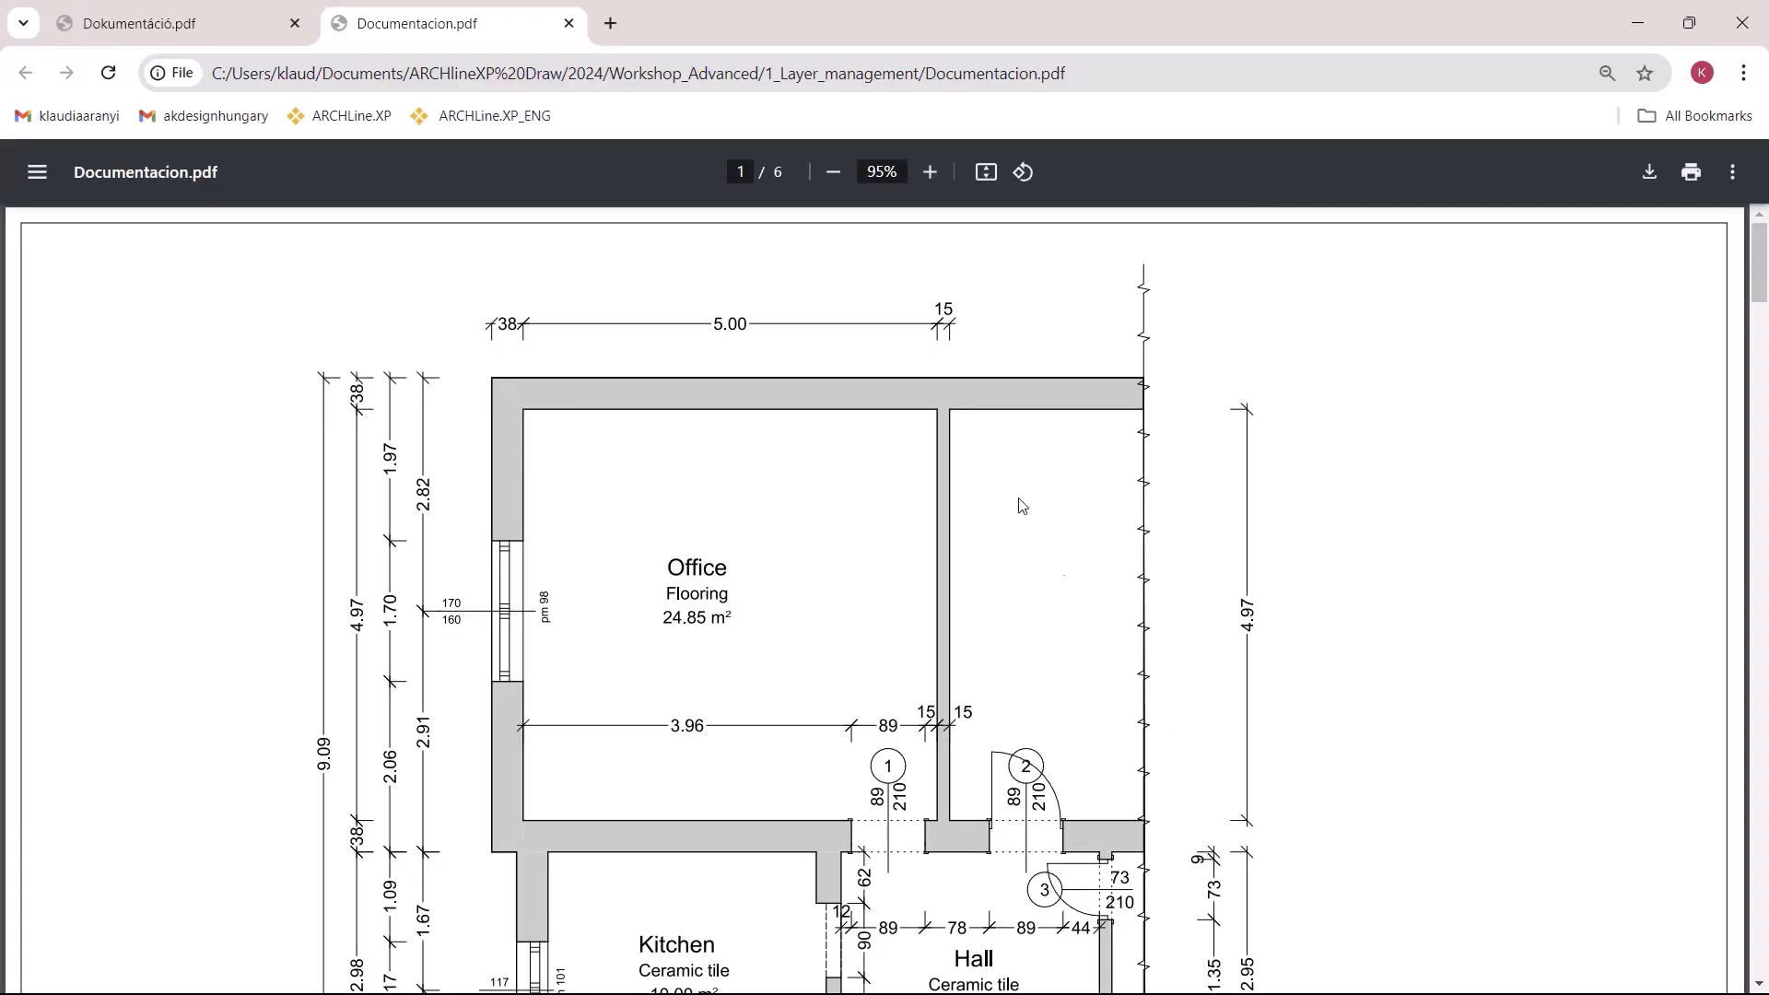
- Review all pages of Documentacion.pdf fitted to the window, and close the PDF and the print queue
left_click(986, 171)
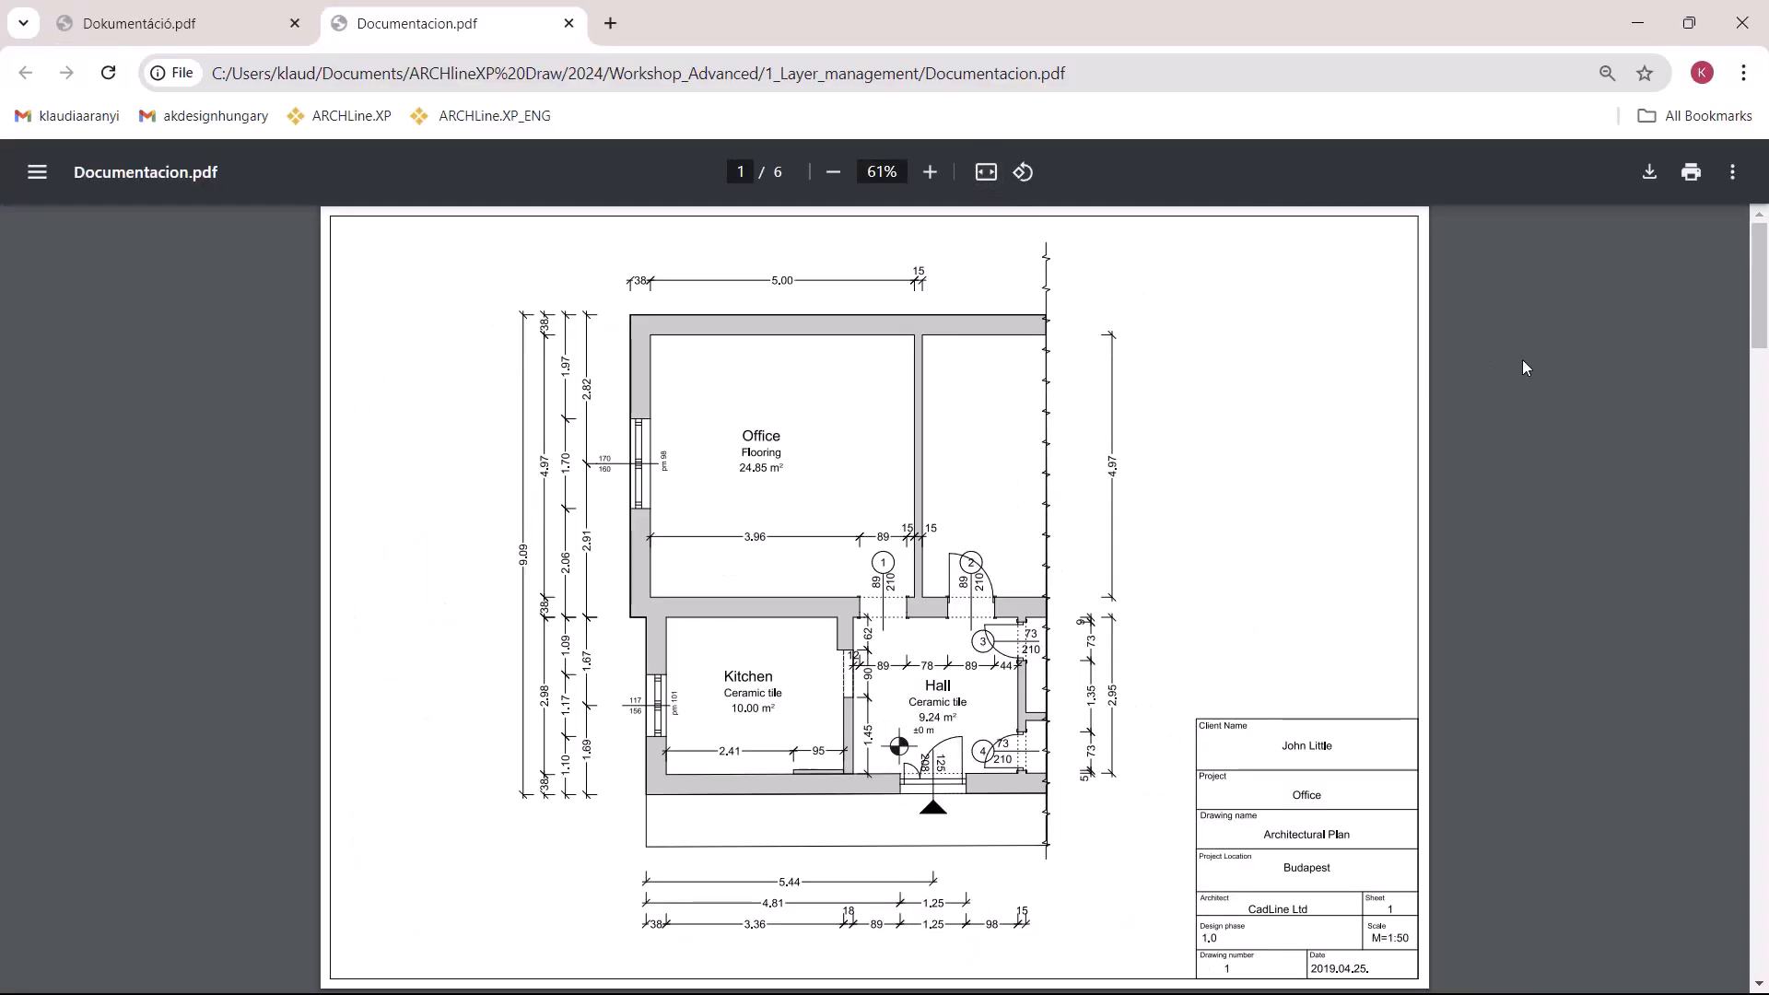
scroll(1526, 367, "down", 1)
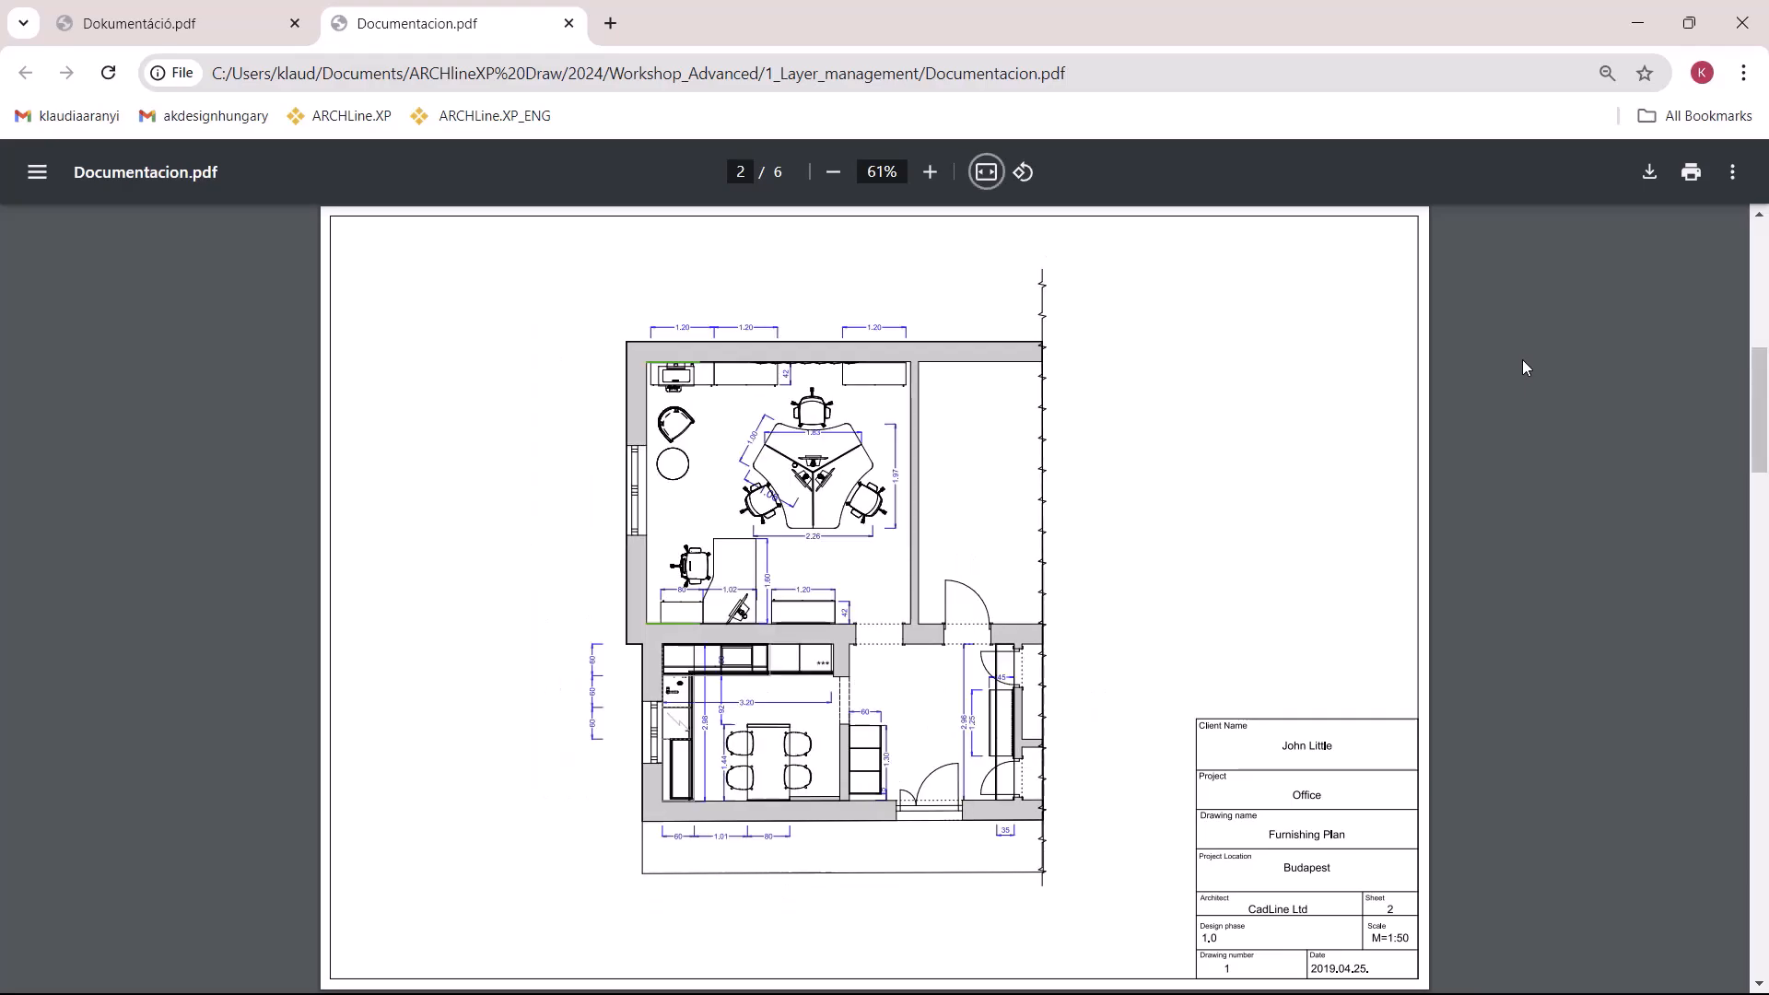
scroll(1523, 361, "down", 1)
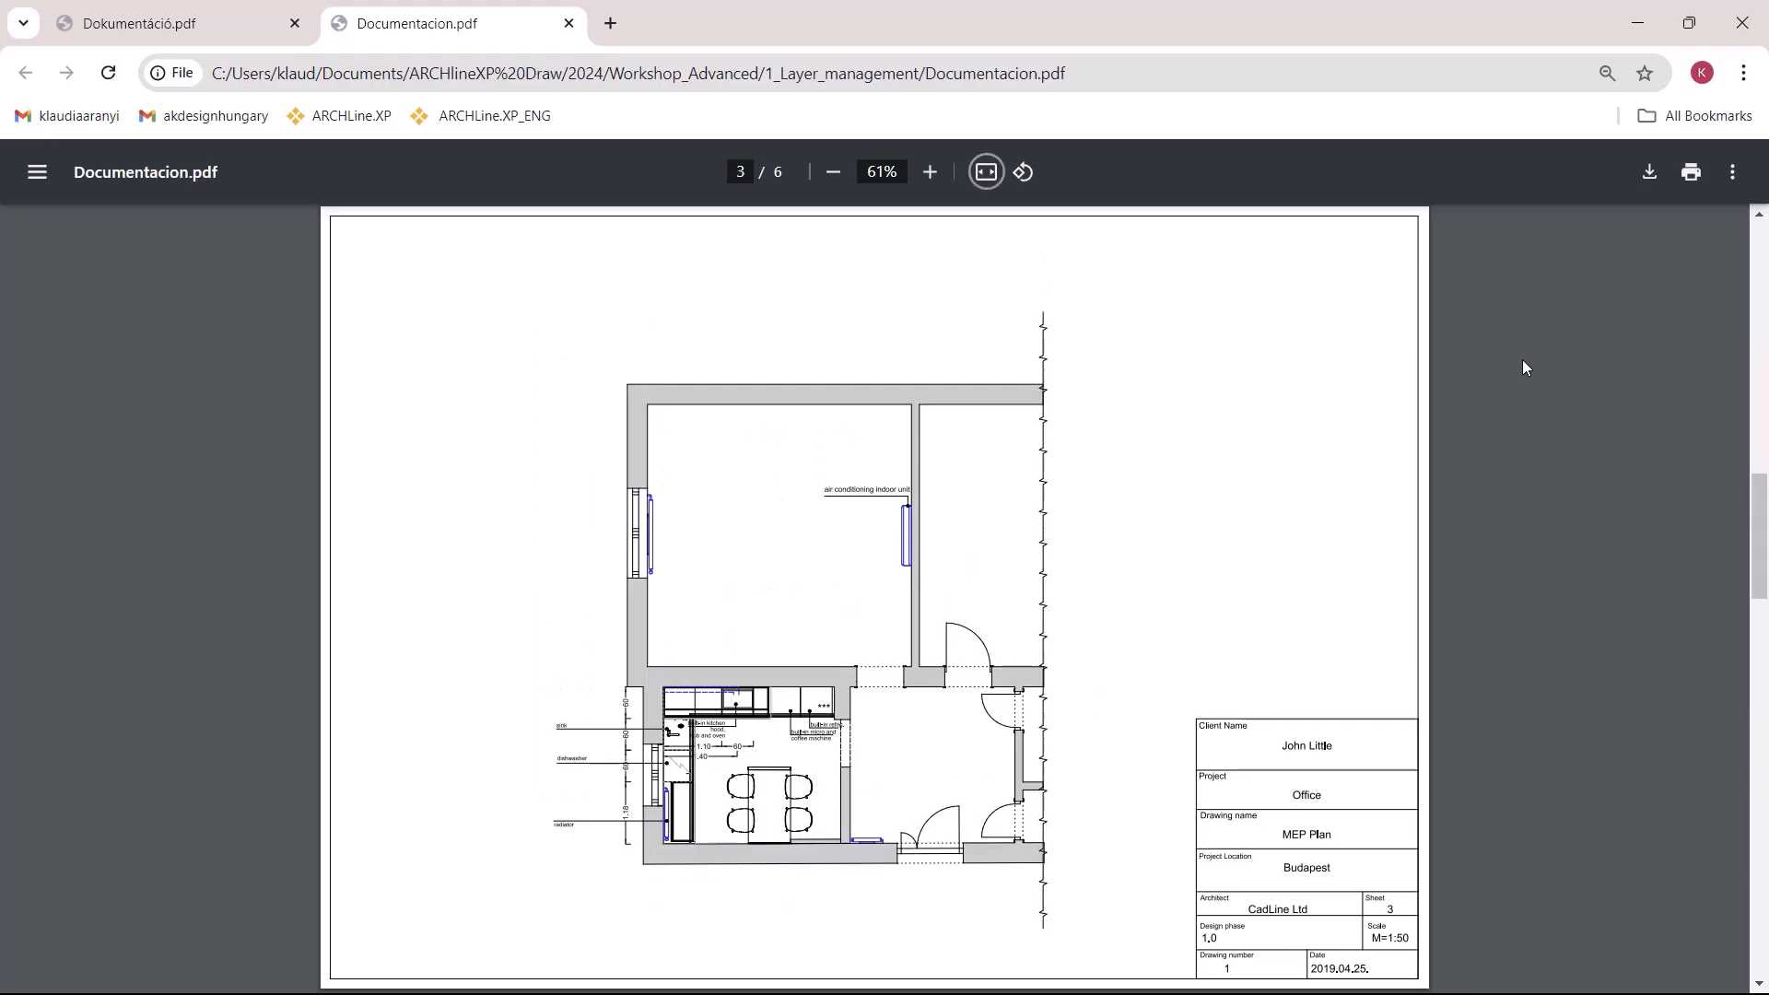
scroll(1523, 361, "down", 1)
scroll(1525, 367, "down", 1)
scroll(1525, 368, "down", 1)
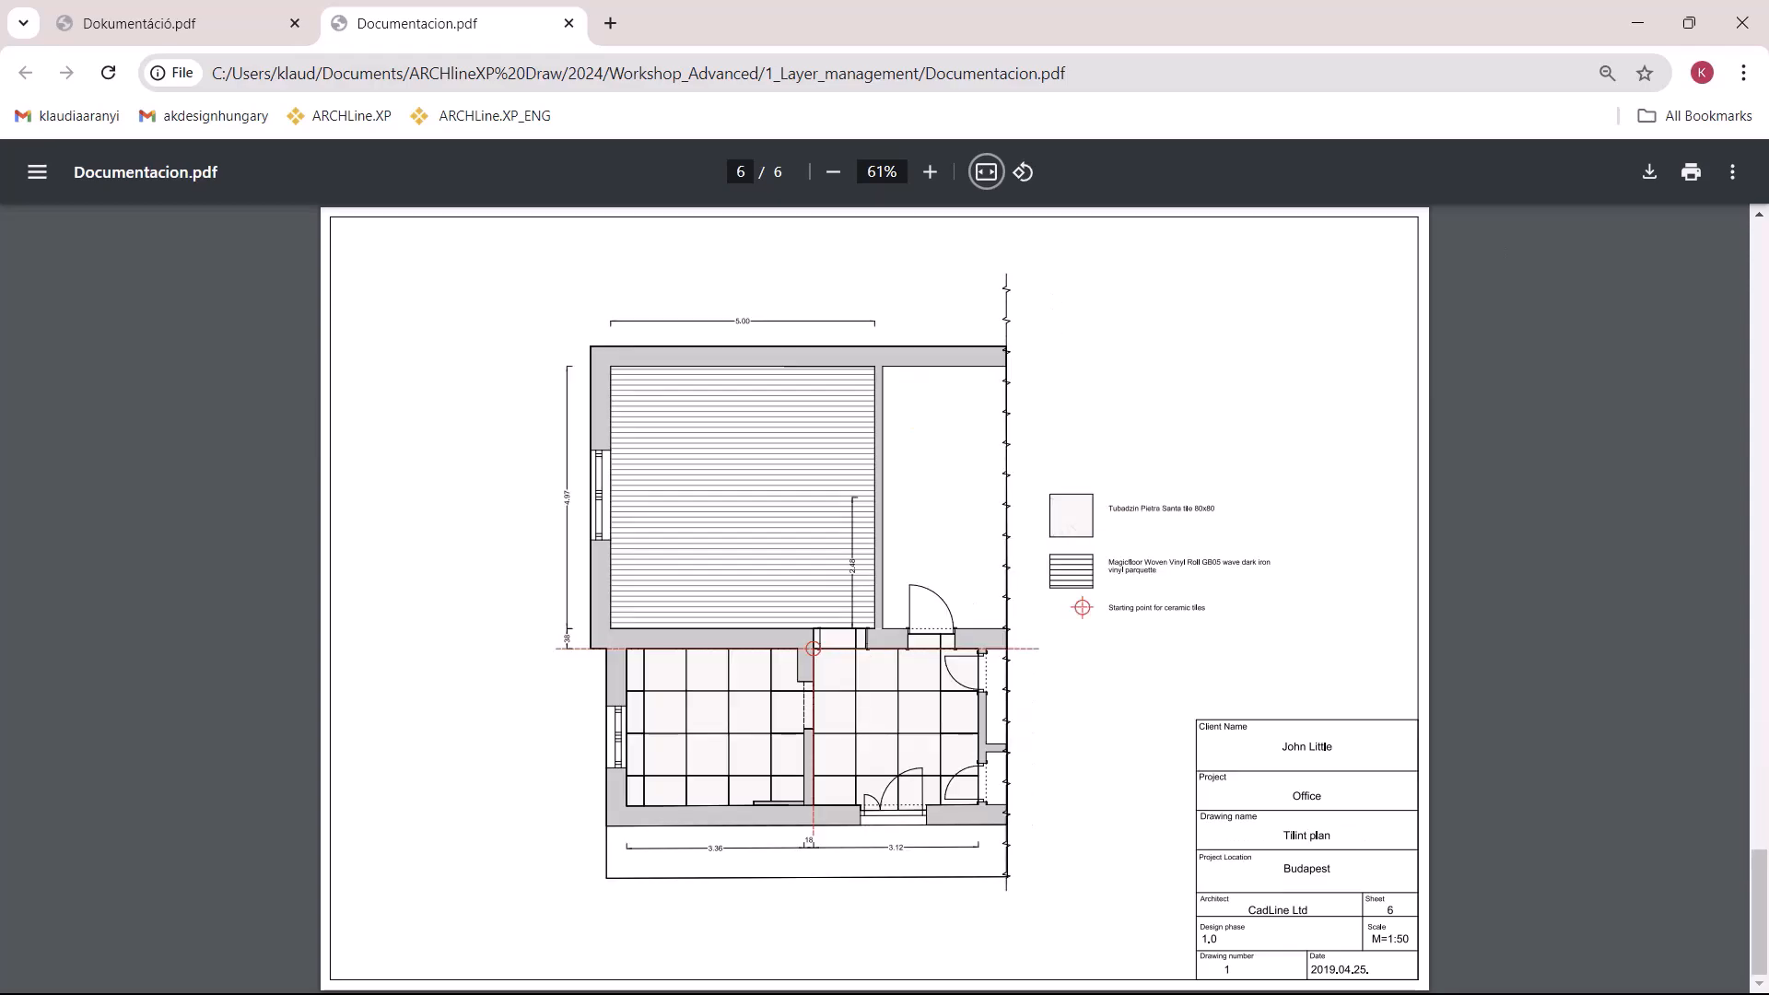
left_click(1740, 22)
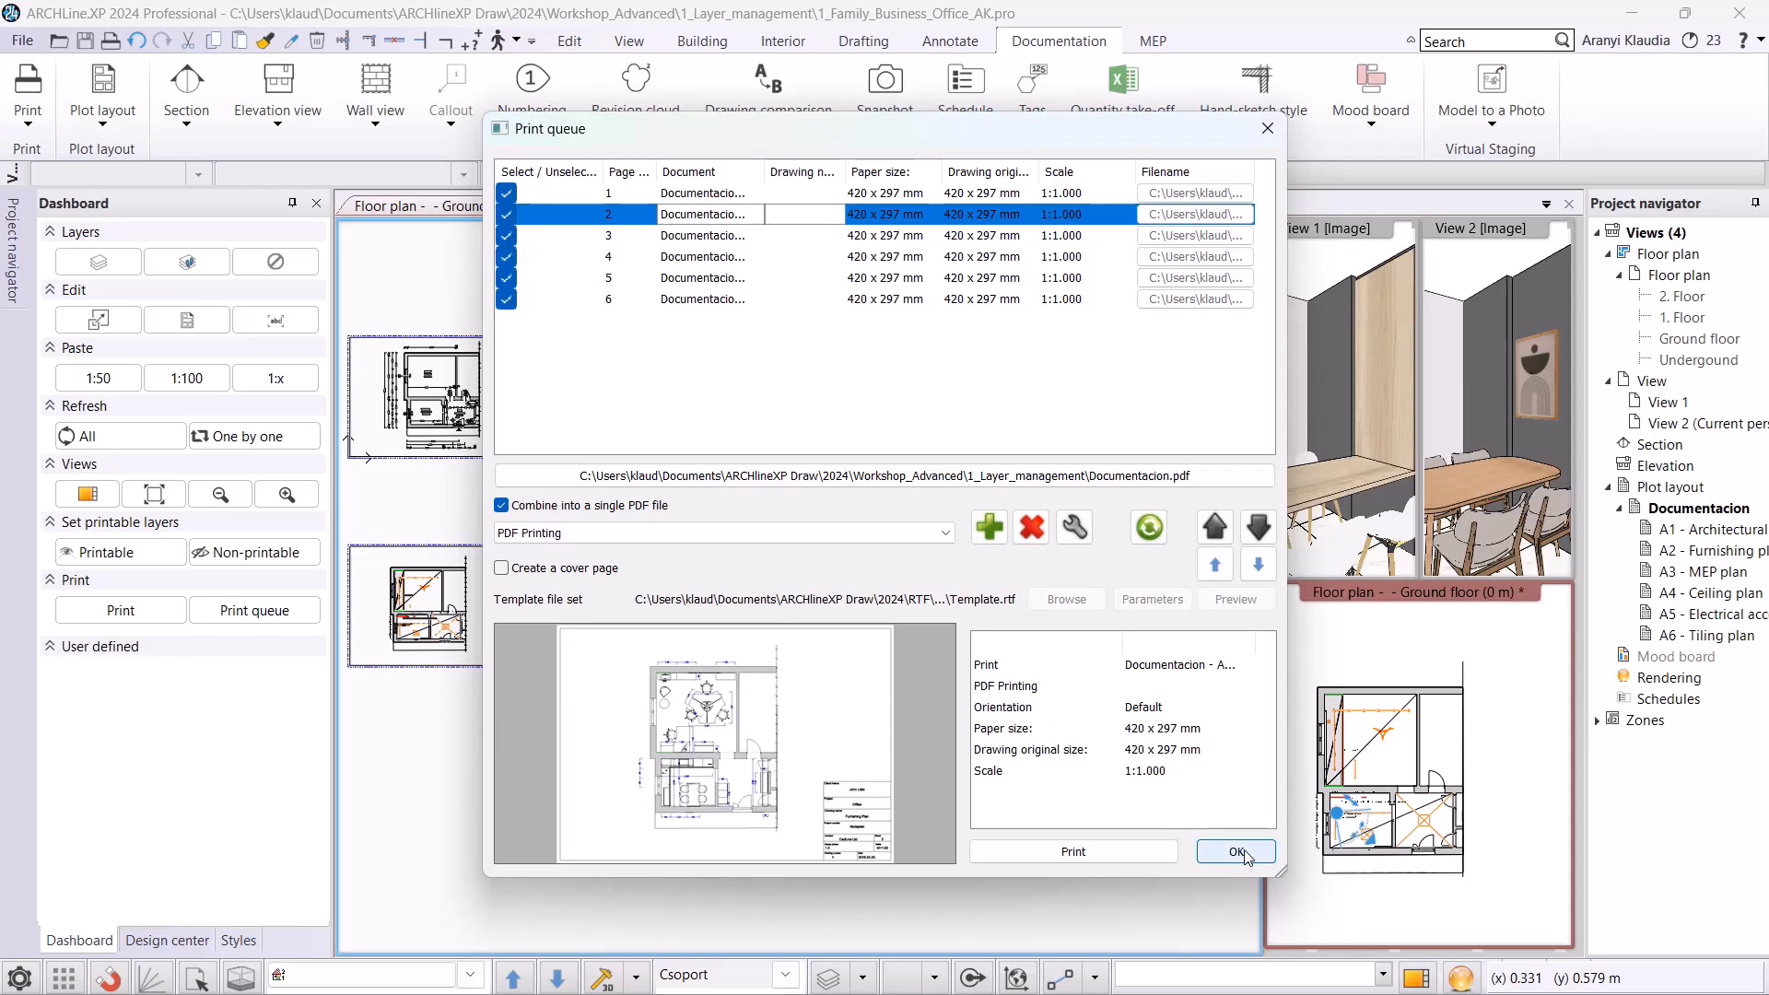
left_click(1237, 852)
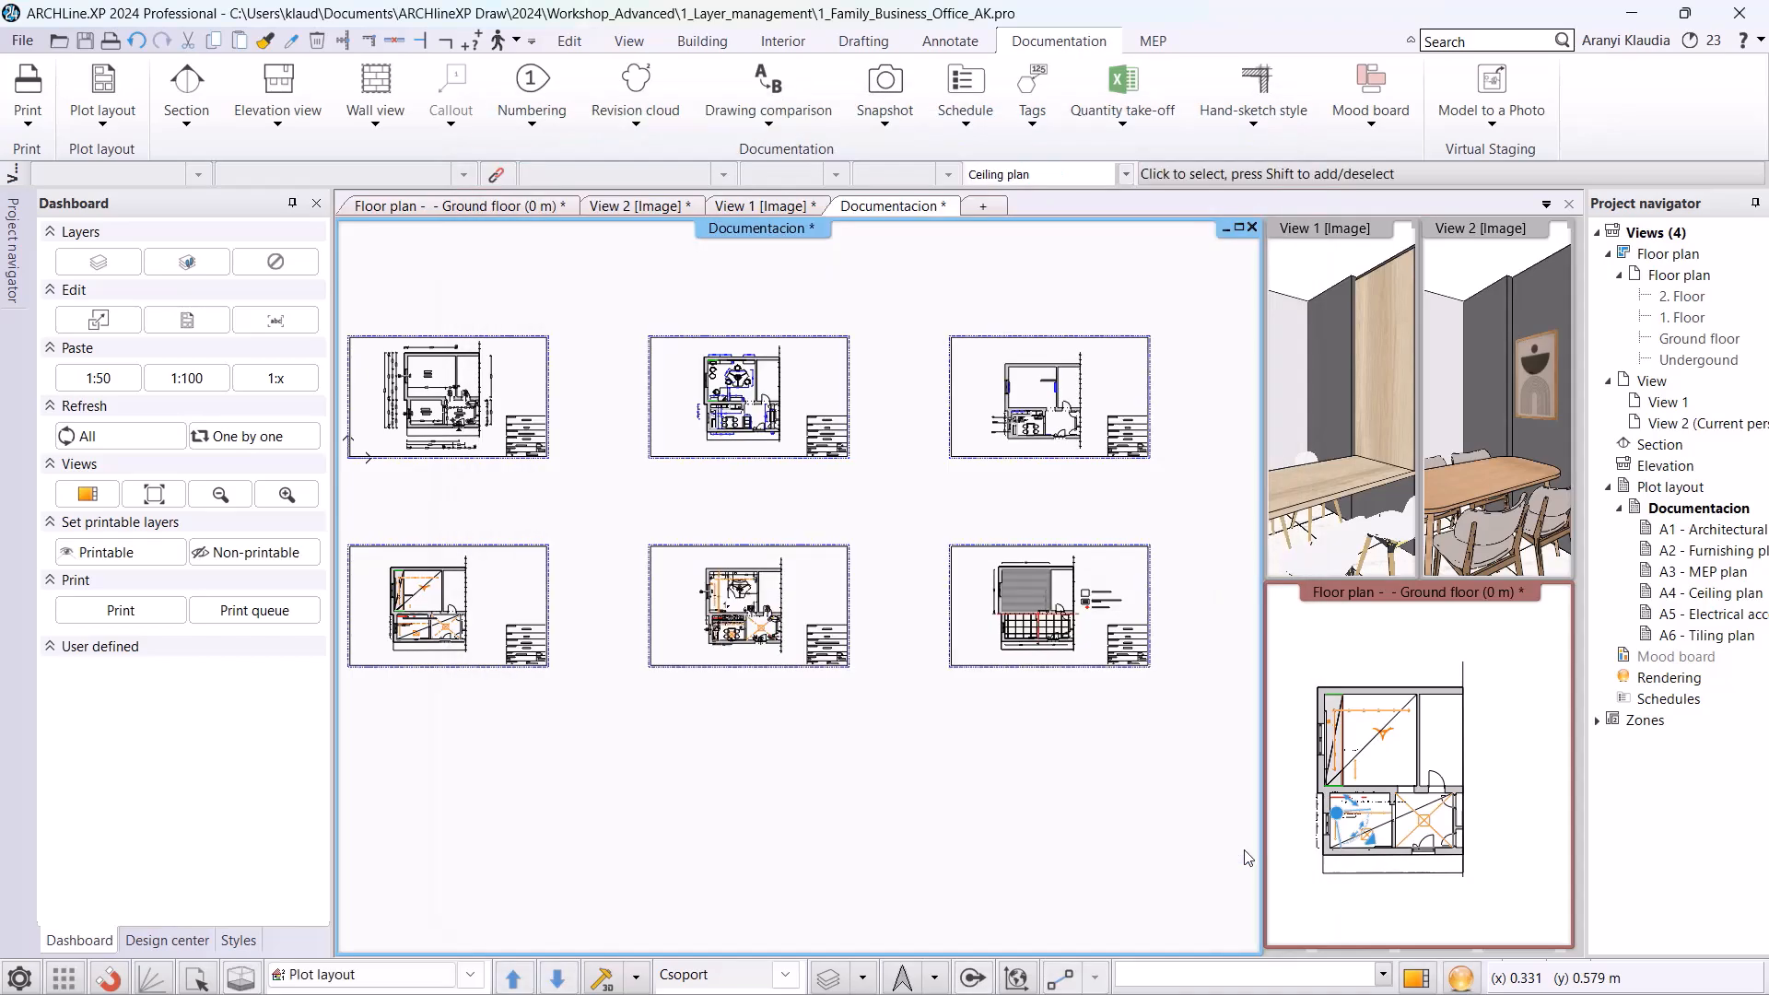
- Make the ground floor plan the active main view and apply the Build 3D model layer variation to it
left_click(1303, 657)
left_click(1417, 978)
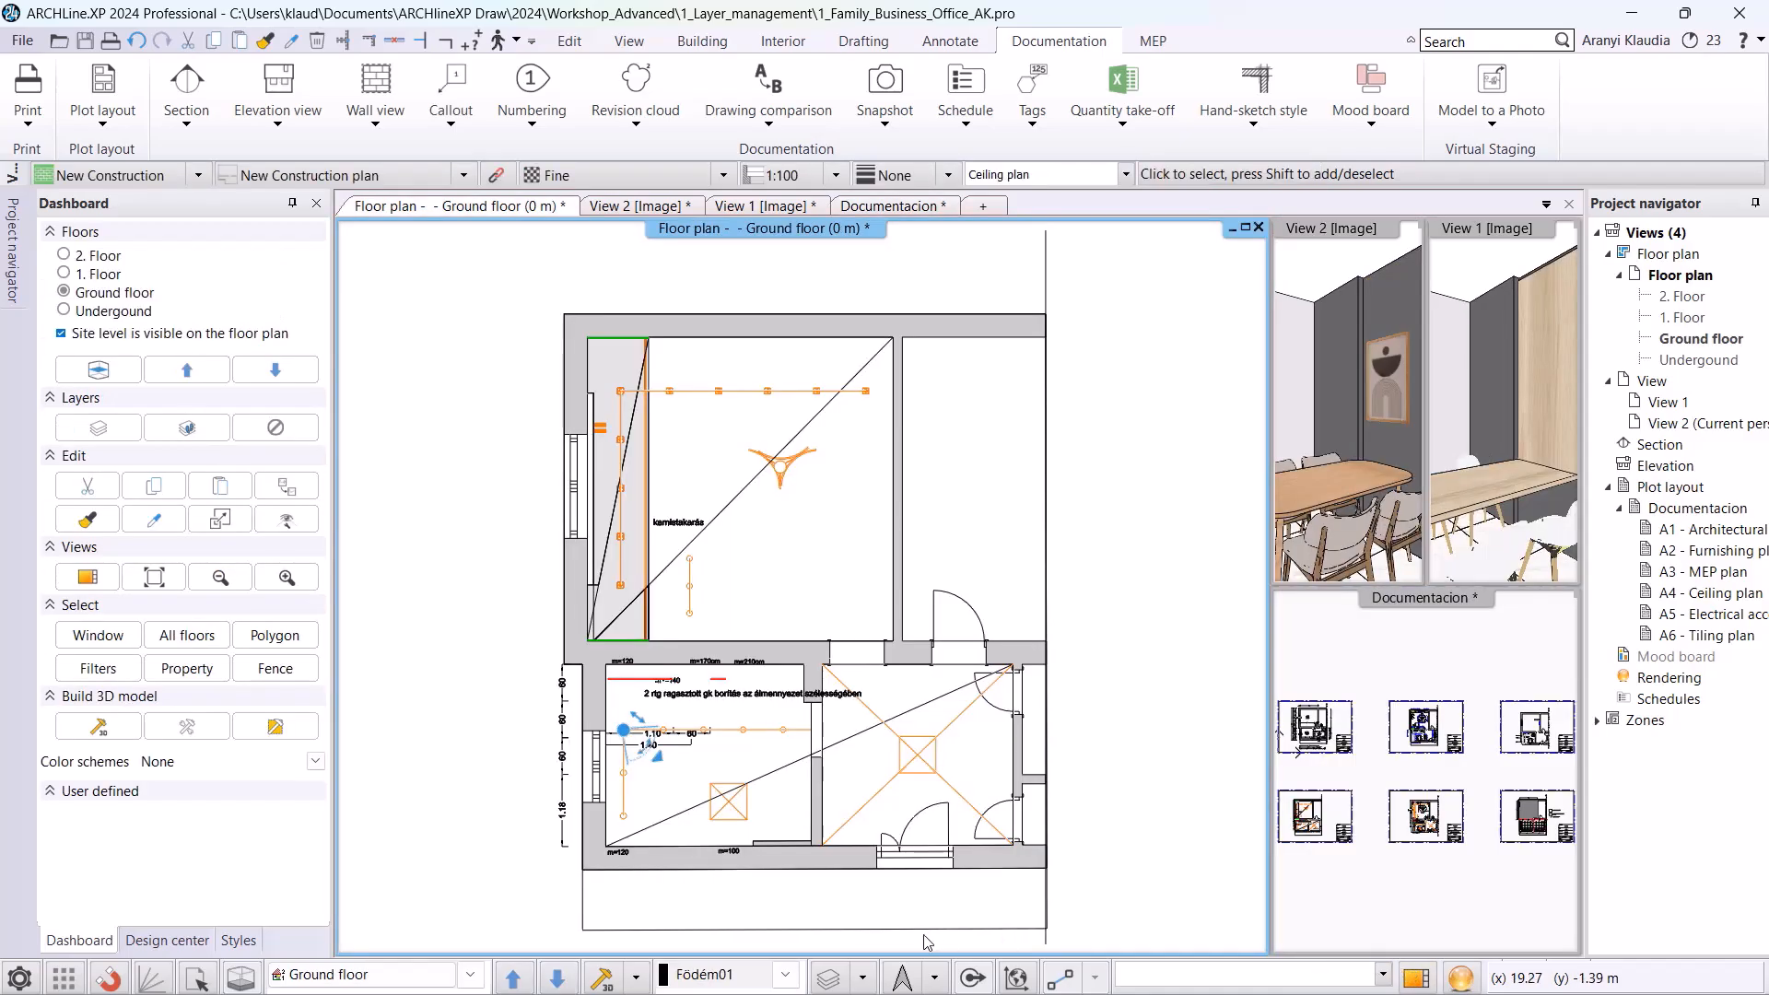
left_click(1125, 174)
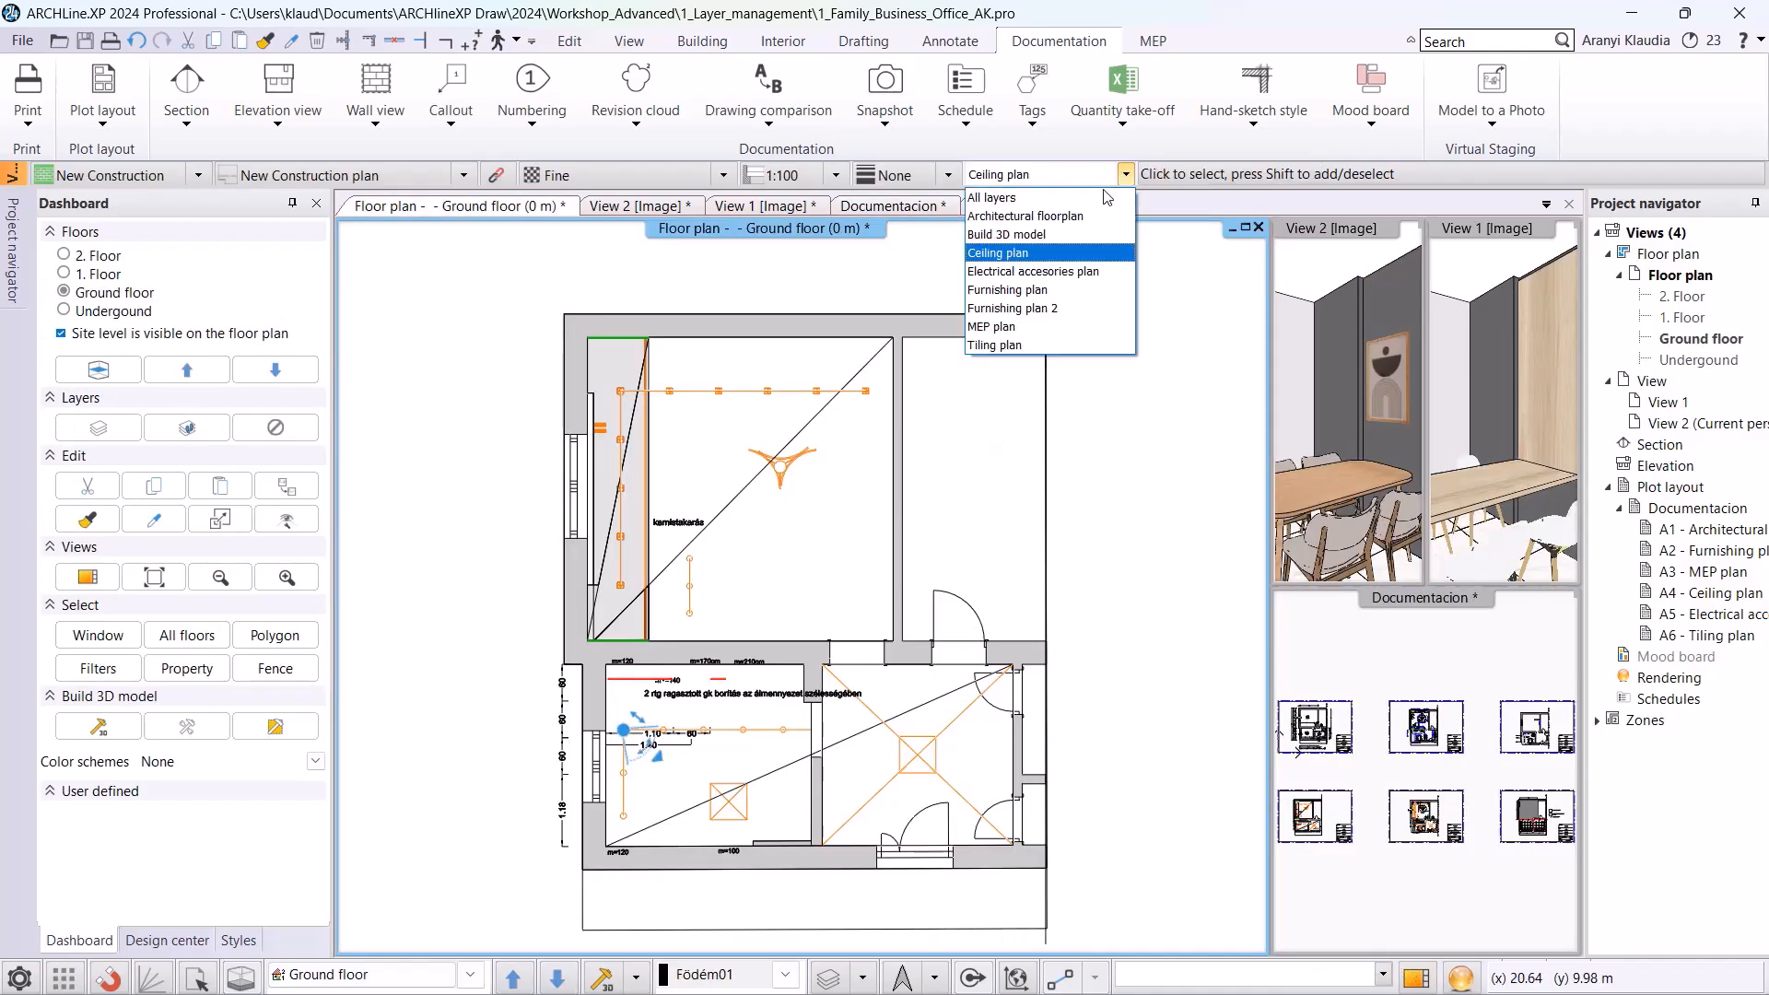
left_click(1038, 235)
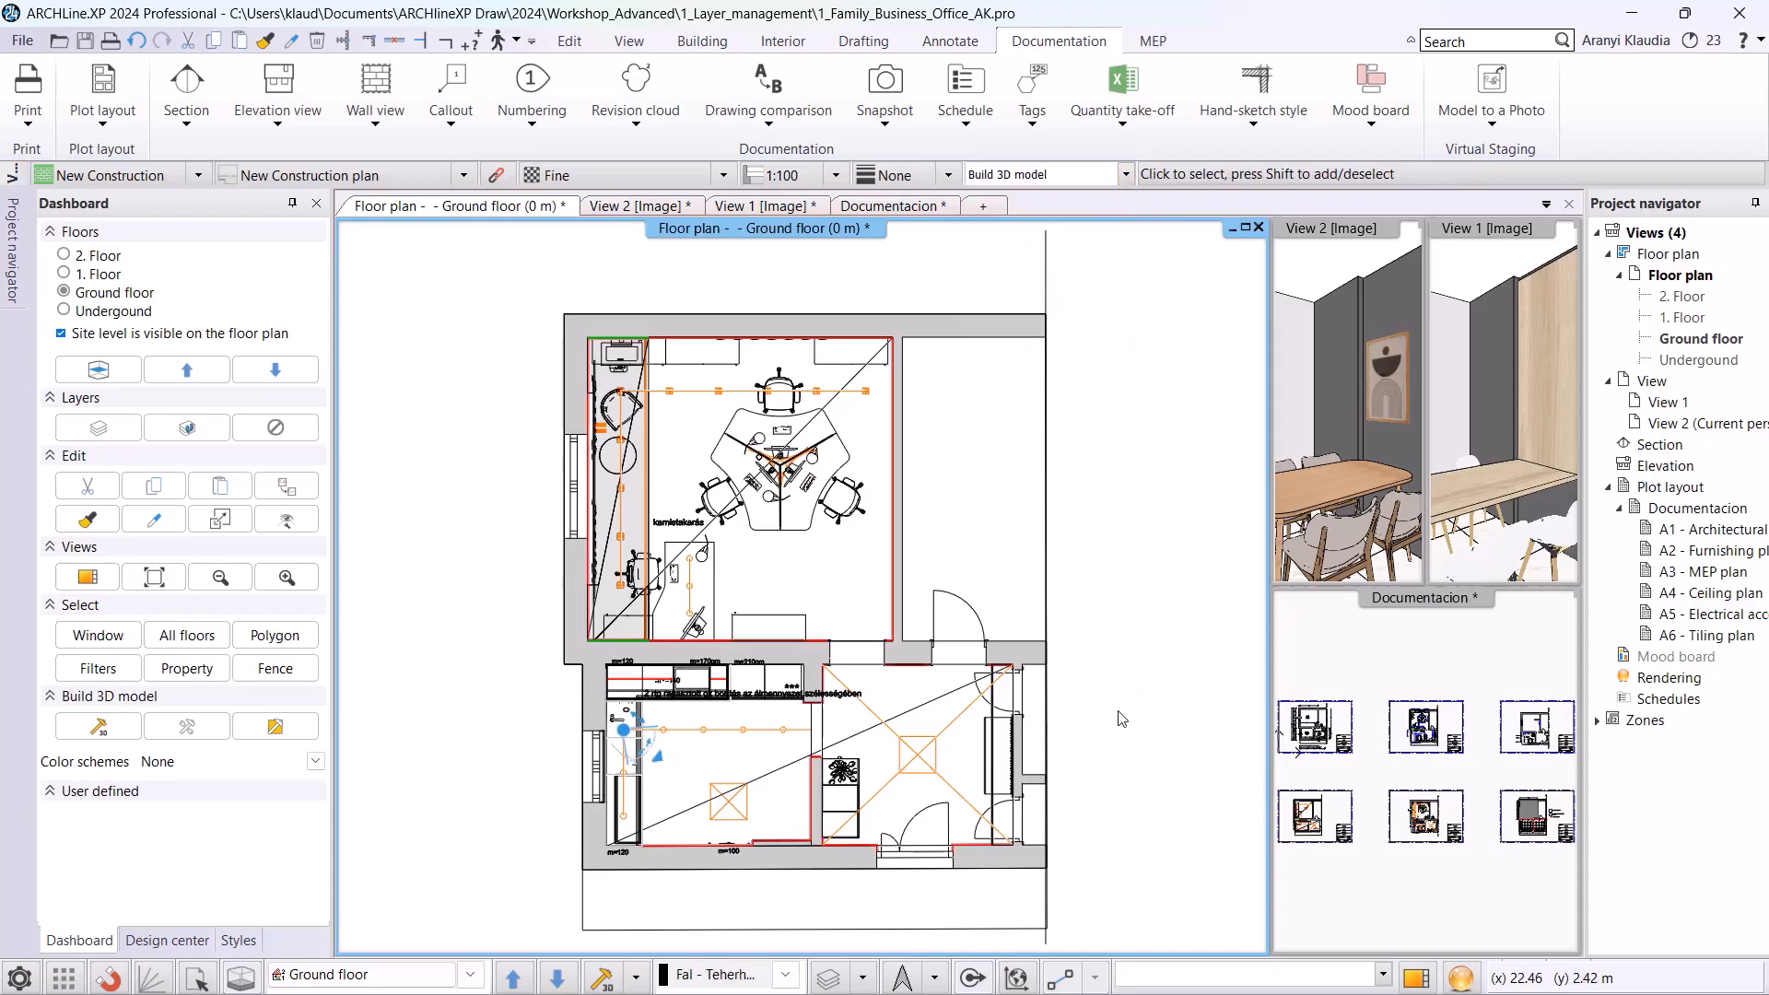
- Review the project's layers in the Layer Manager using the Used layers filter, and close it without changes
left_click(852, 982)
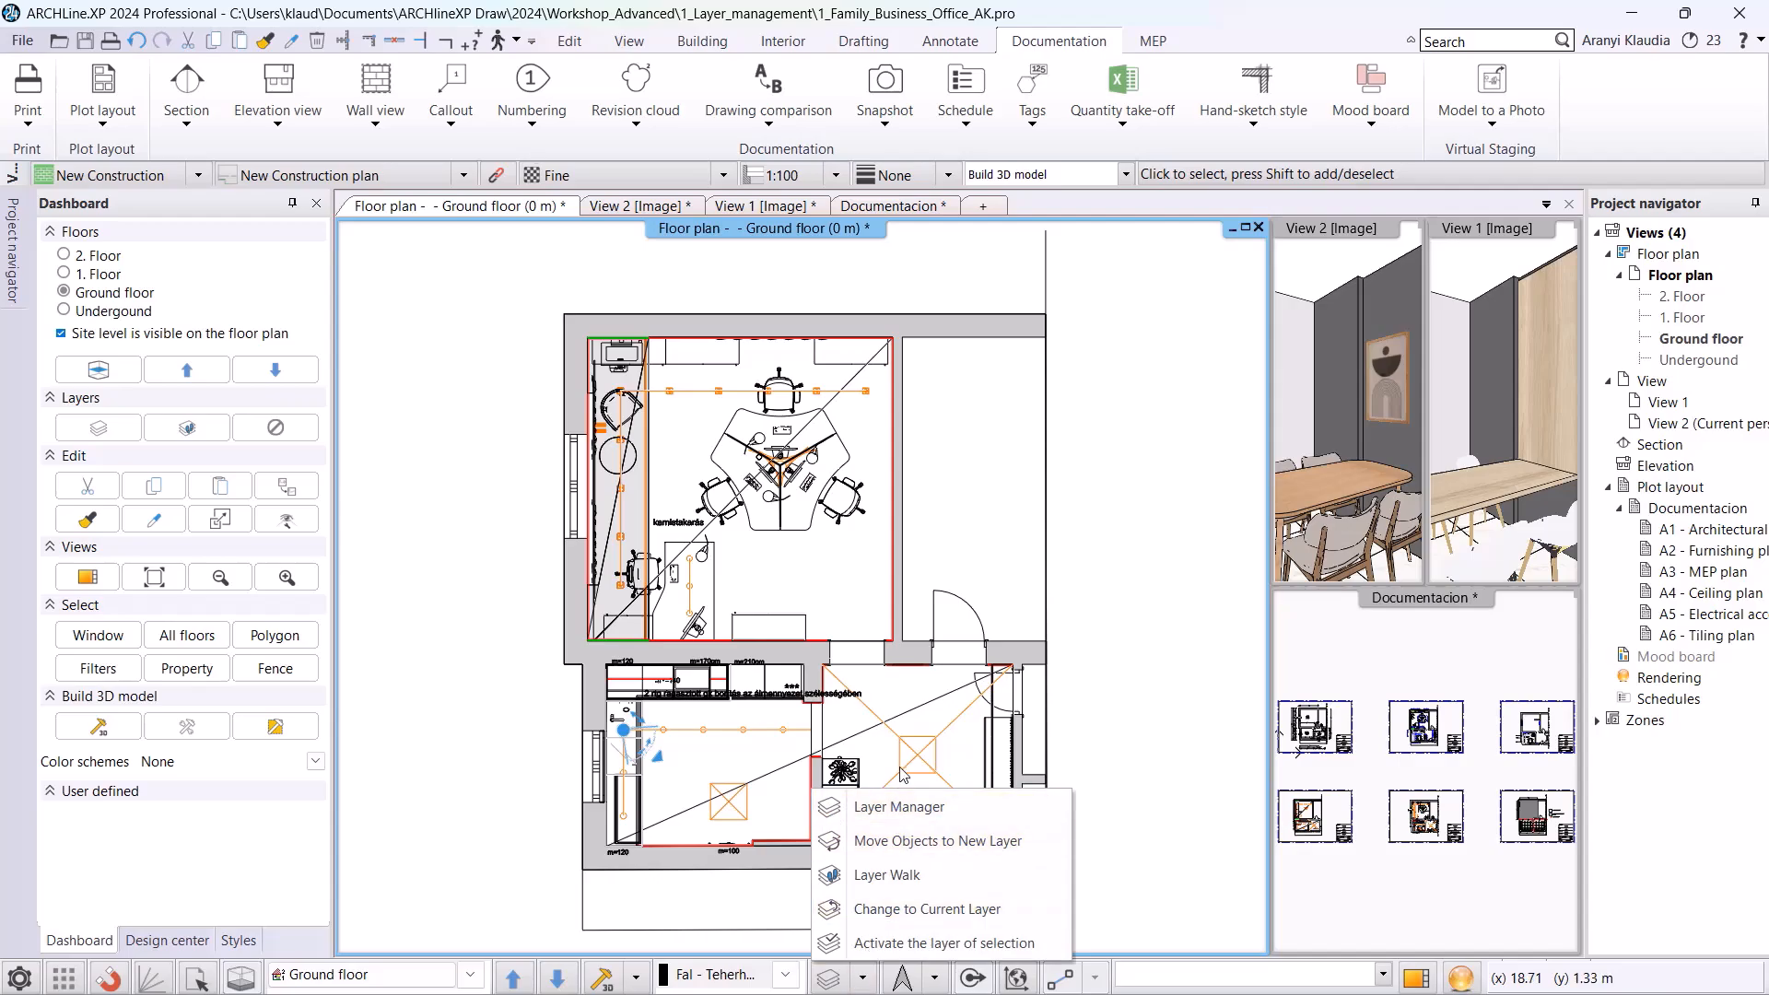
left_click(866, 805)
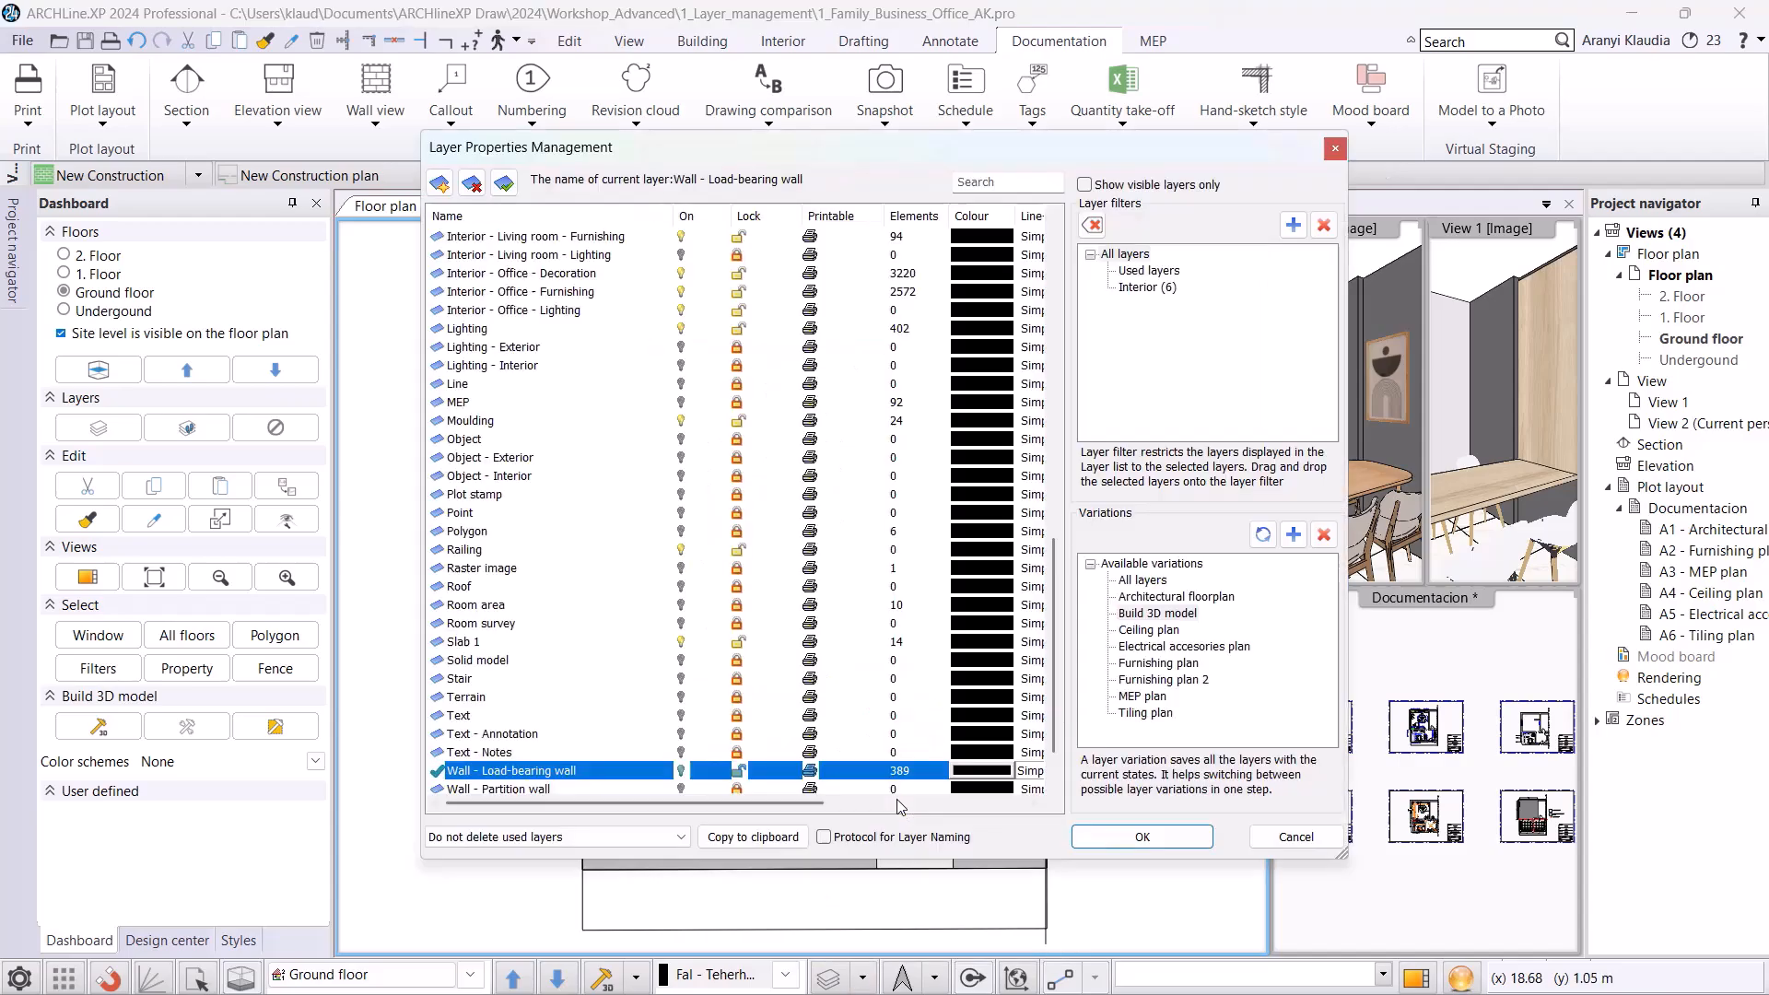
left_click(1145, 271)
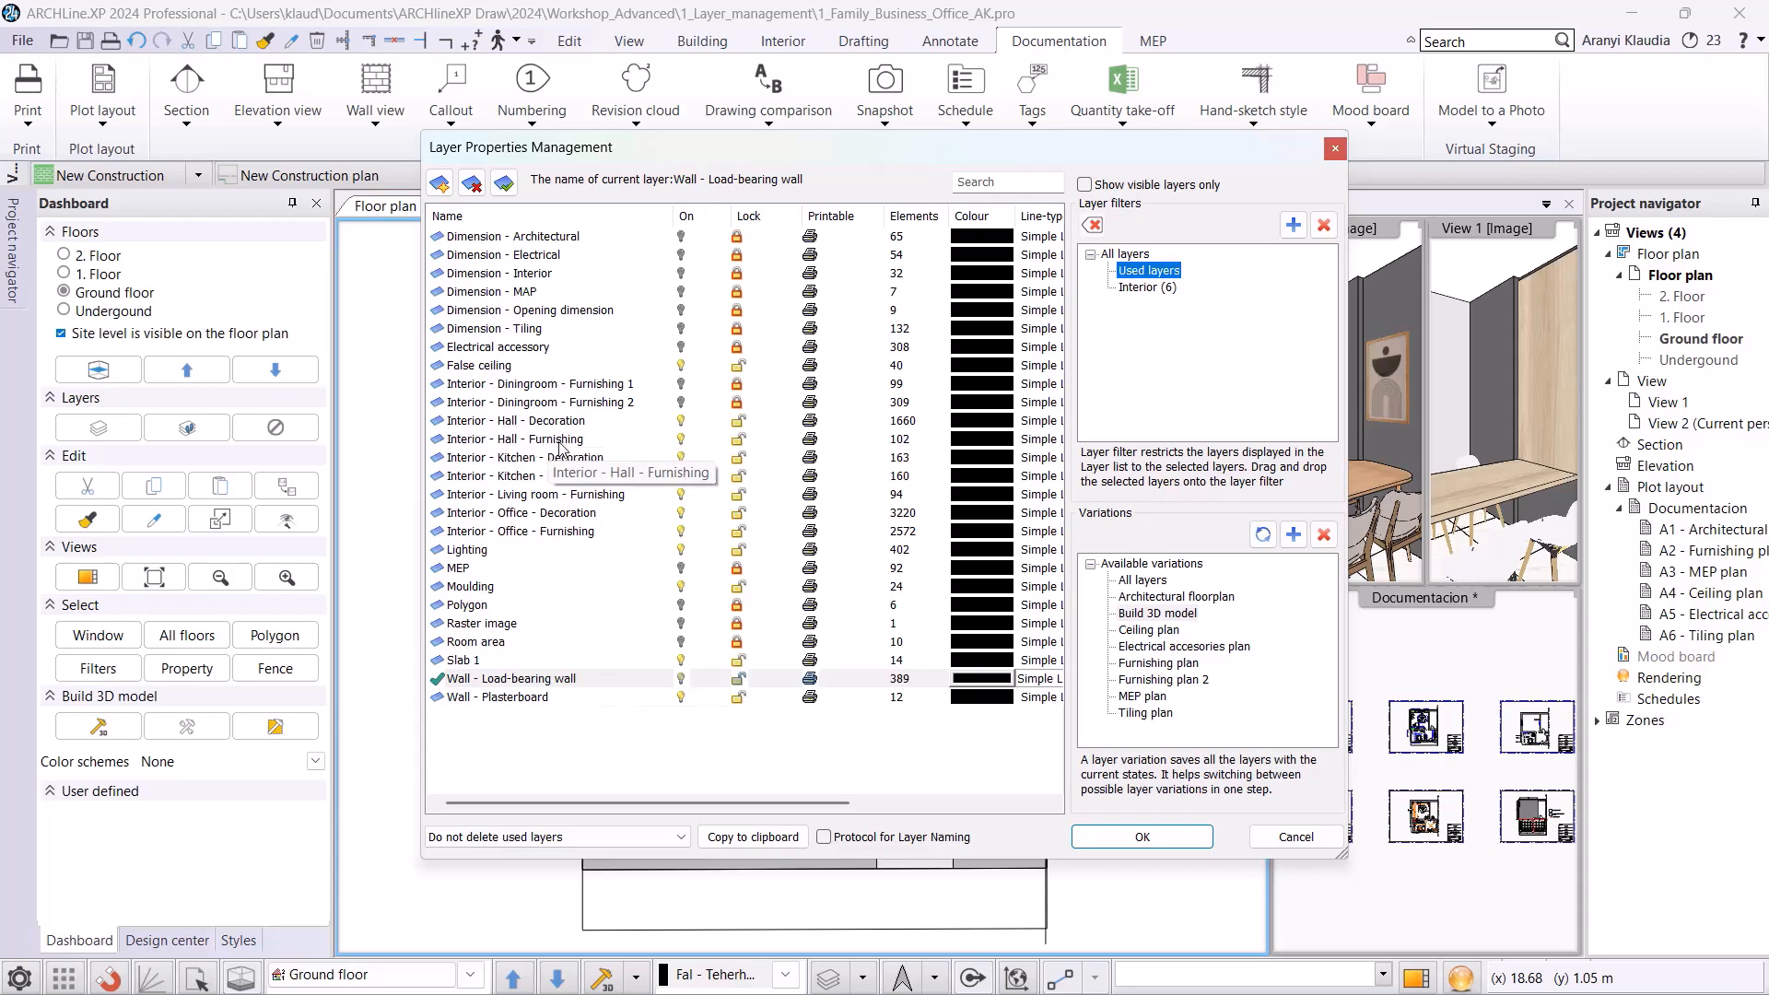
left_click(1296, 836)
- In the Open and Save options, save the current settings for new projects with only Layer structure included
left_click(20, 976)
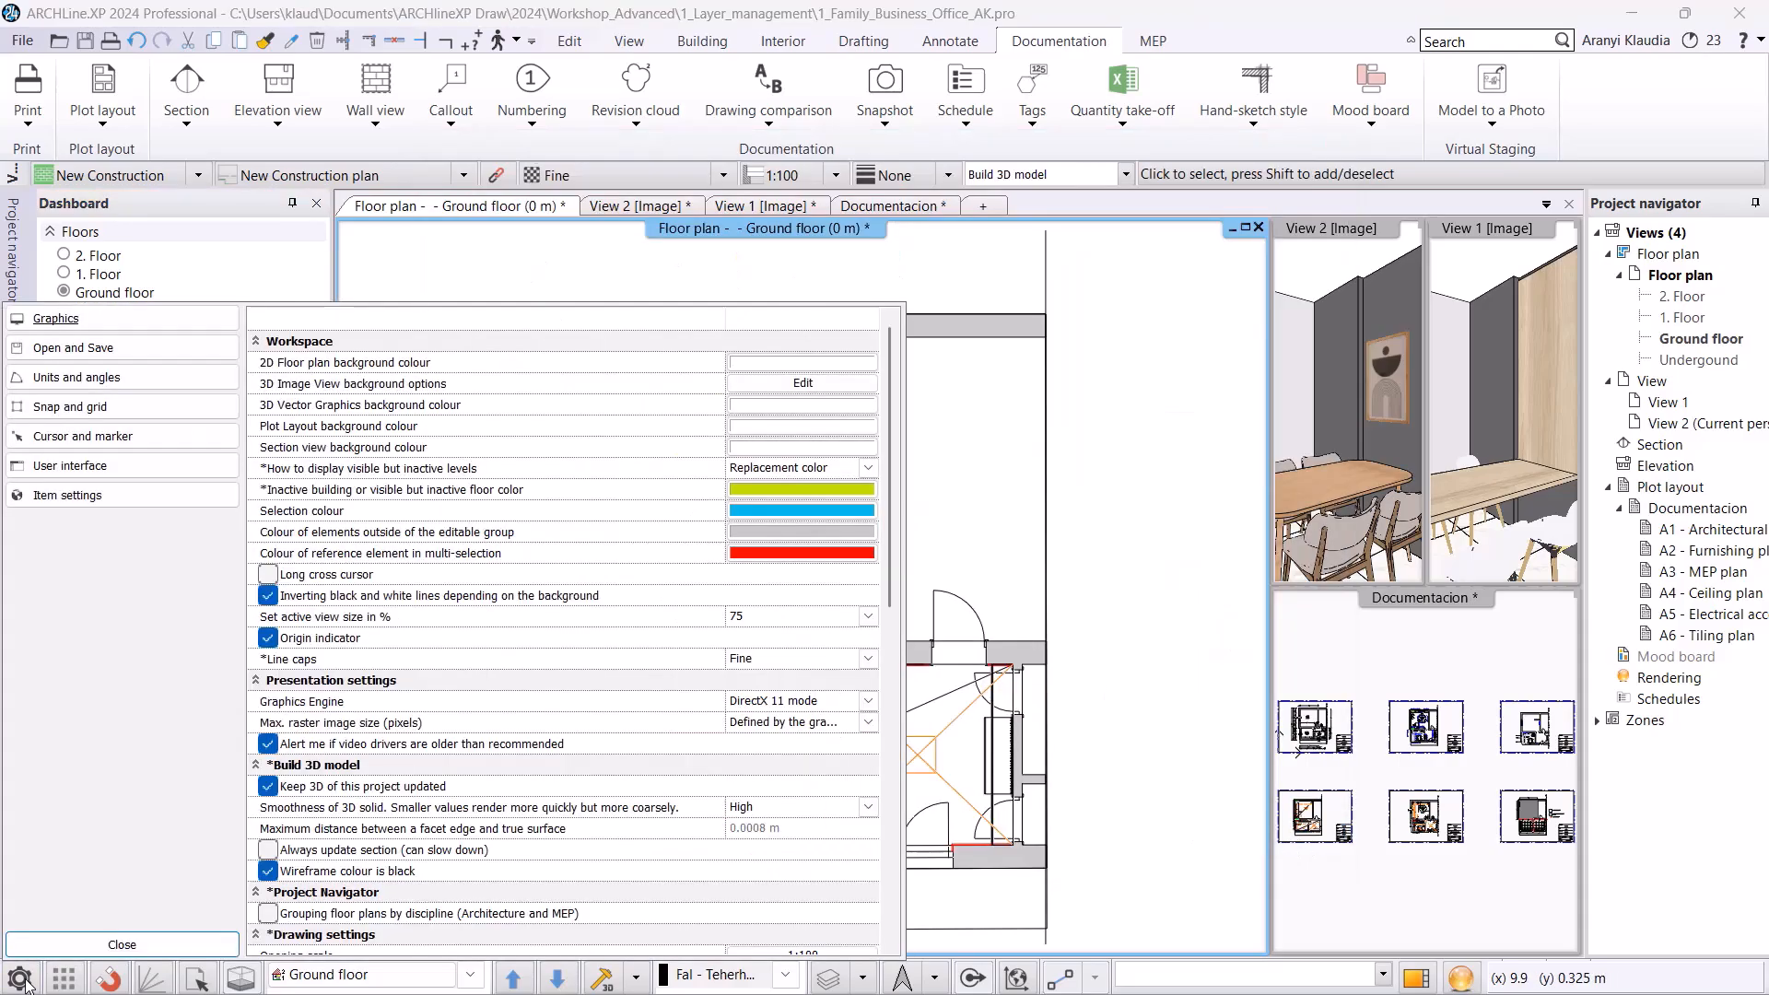
left_click(65, 350)
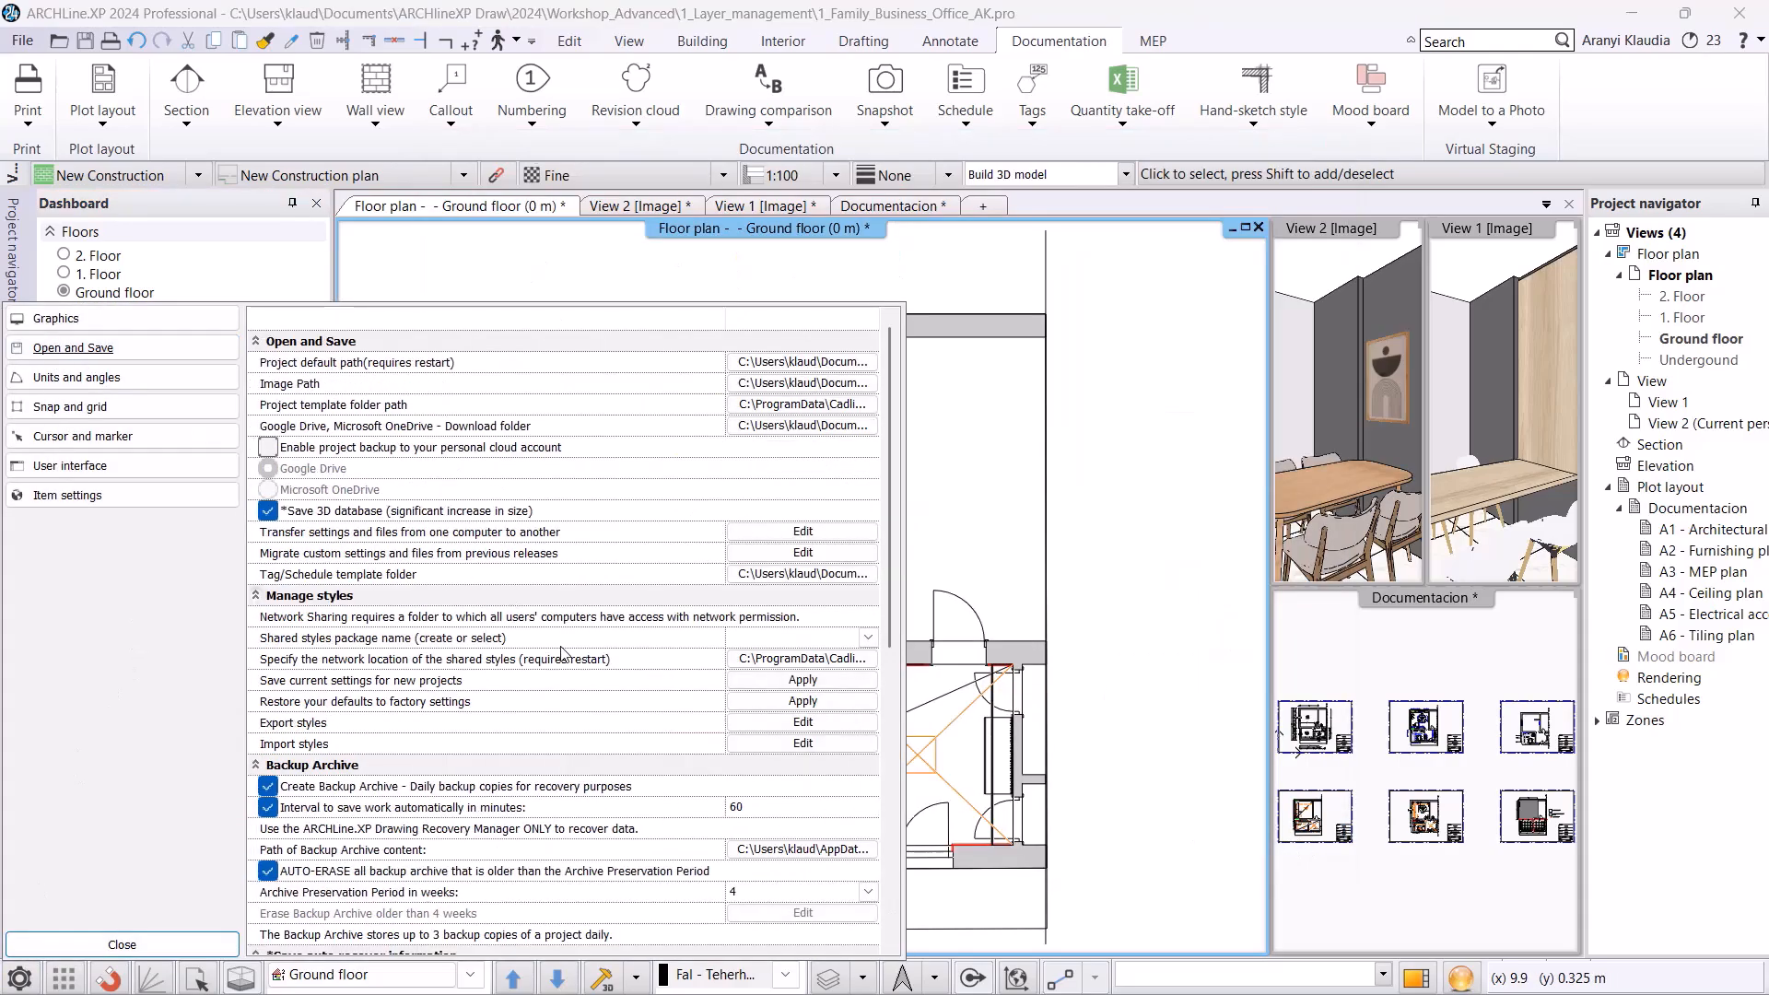
scroll(560, 654, "down", 3)
scroll(560, 662, "down", 1)
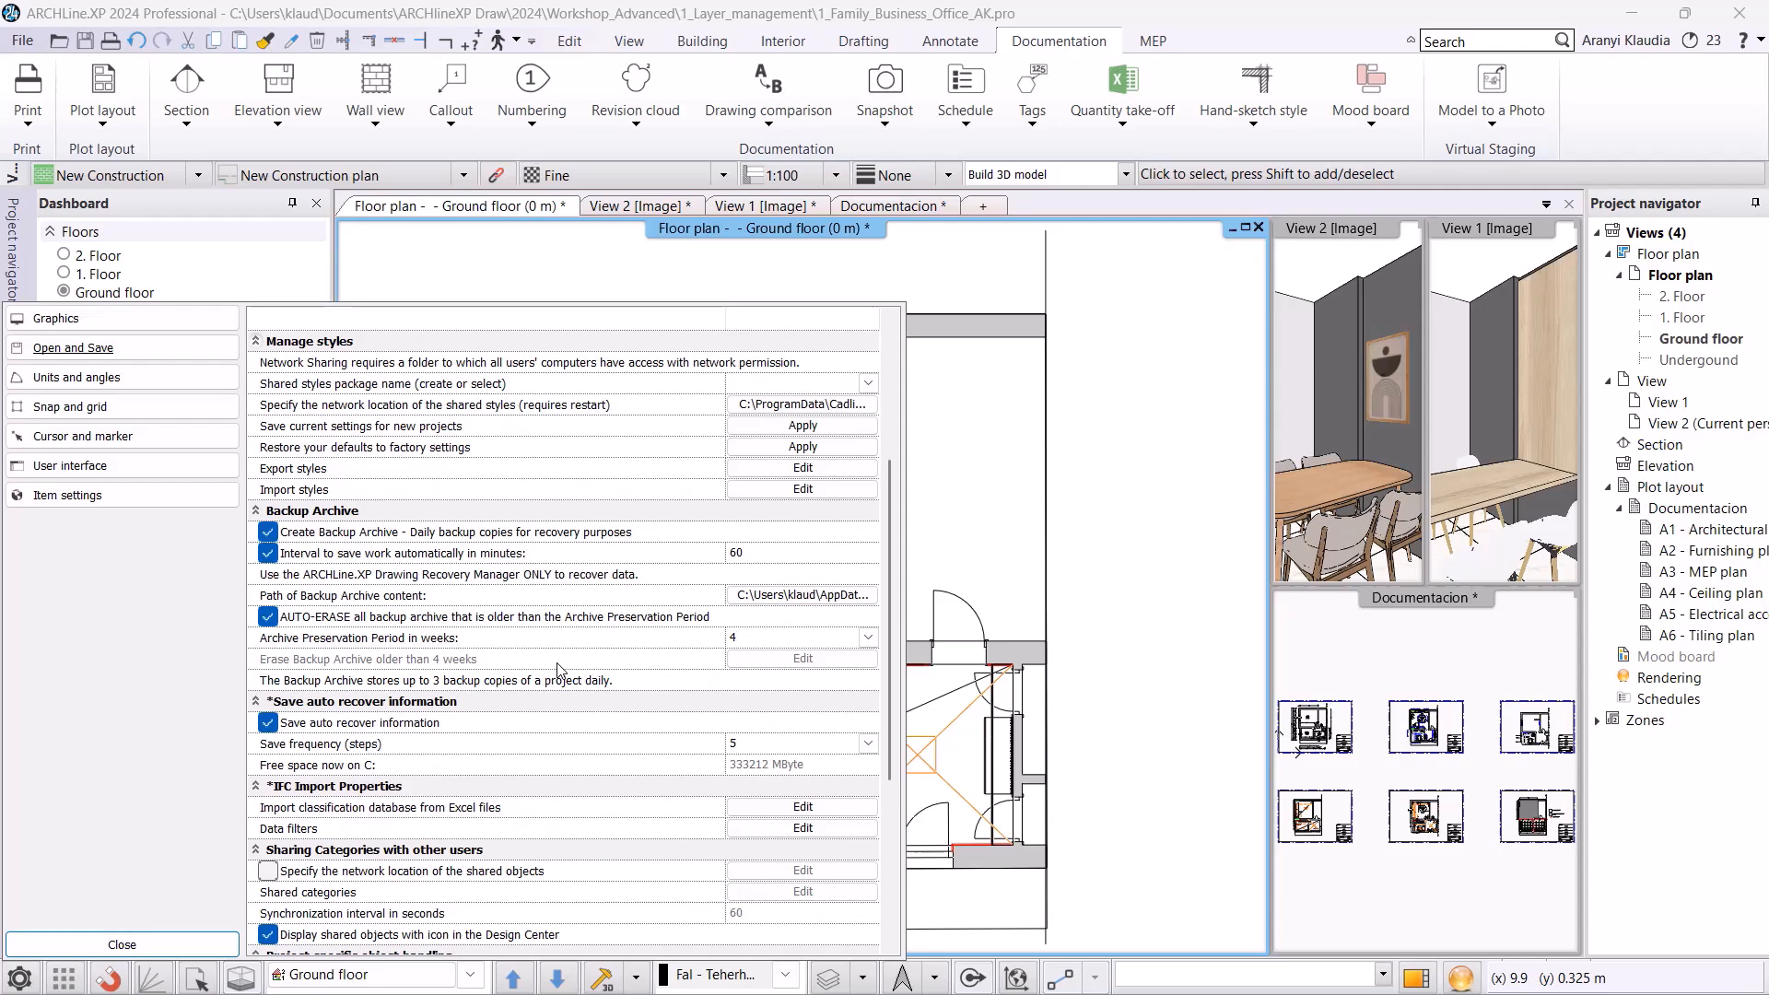
scroll(560, 668, "up", 2)
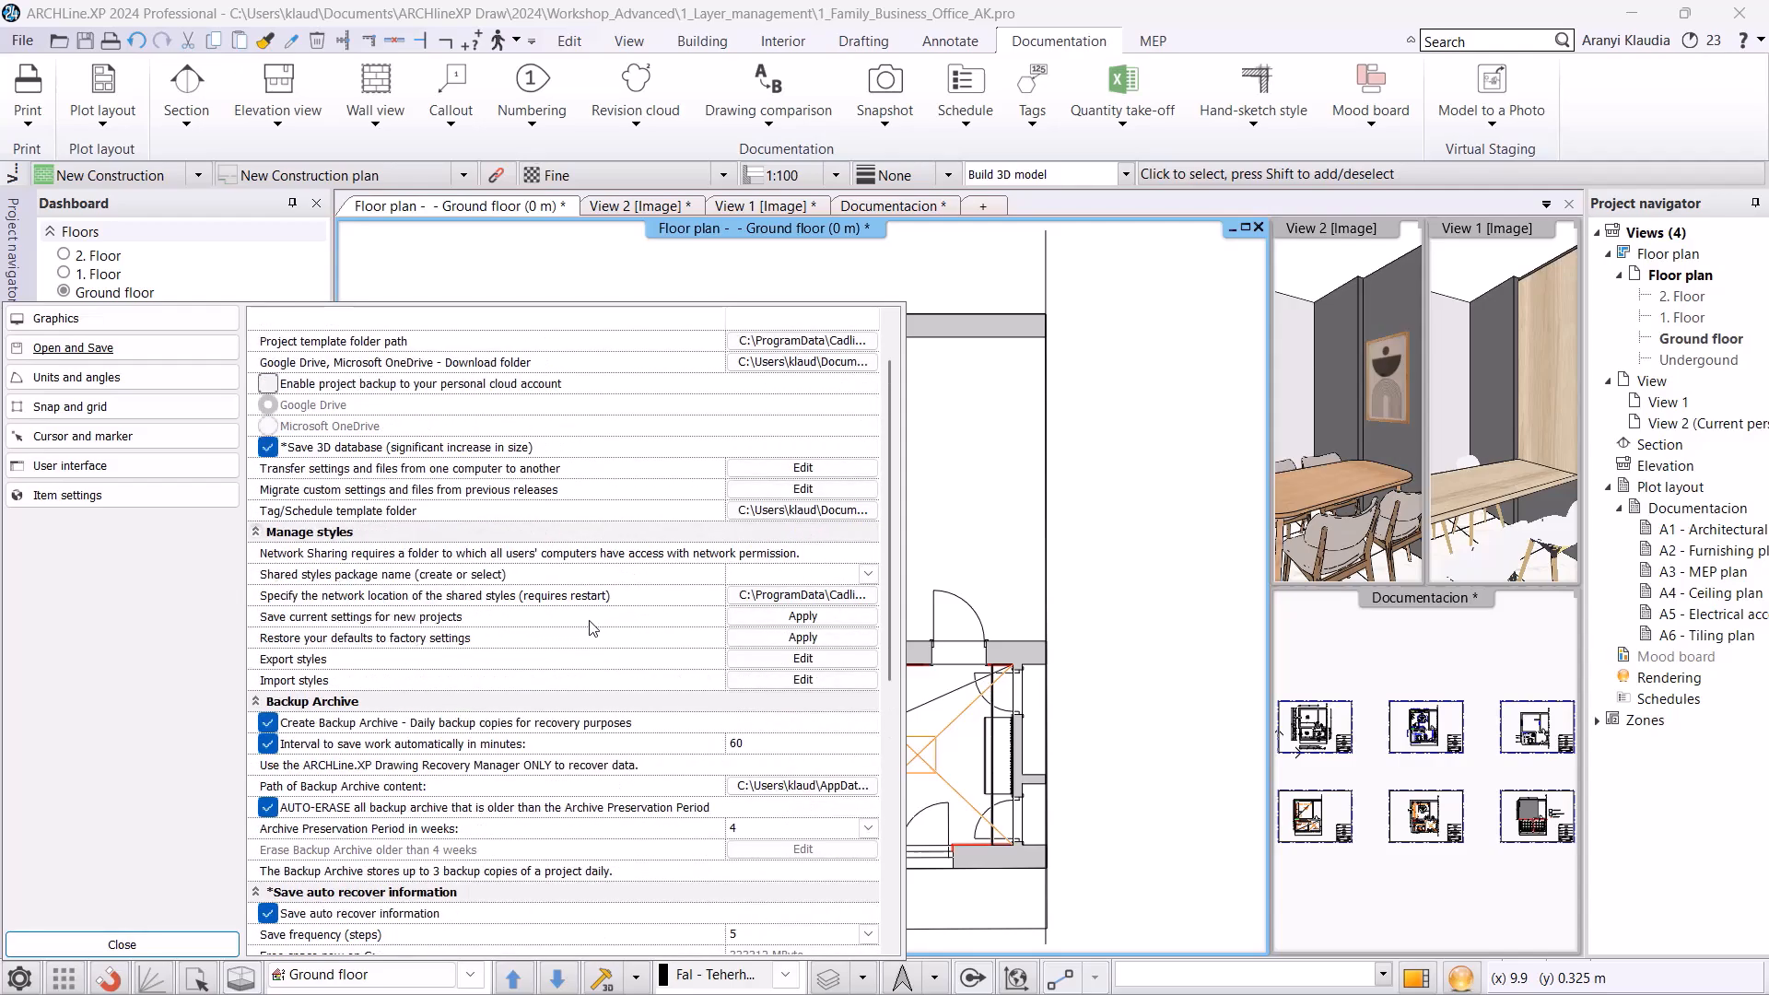
left_click(778, 619)
left_click(183, 609)
left_click(184, 648)
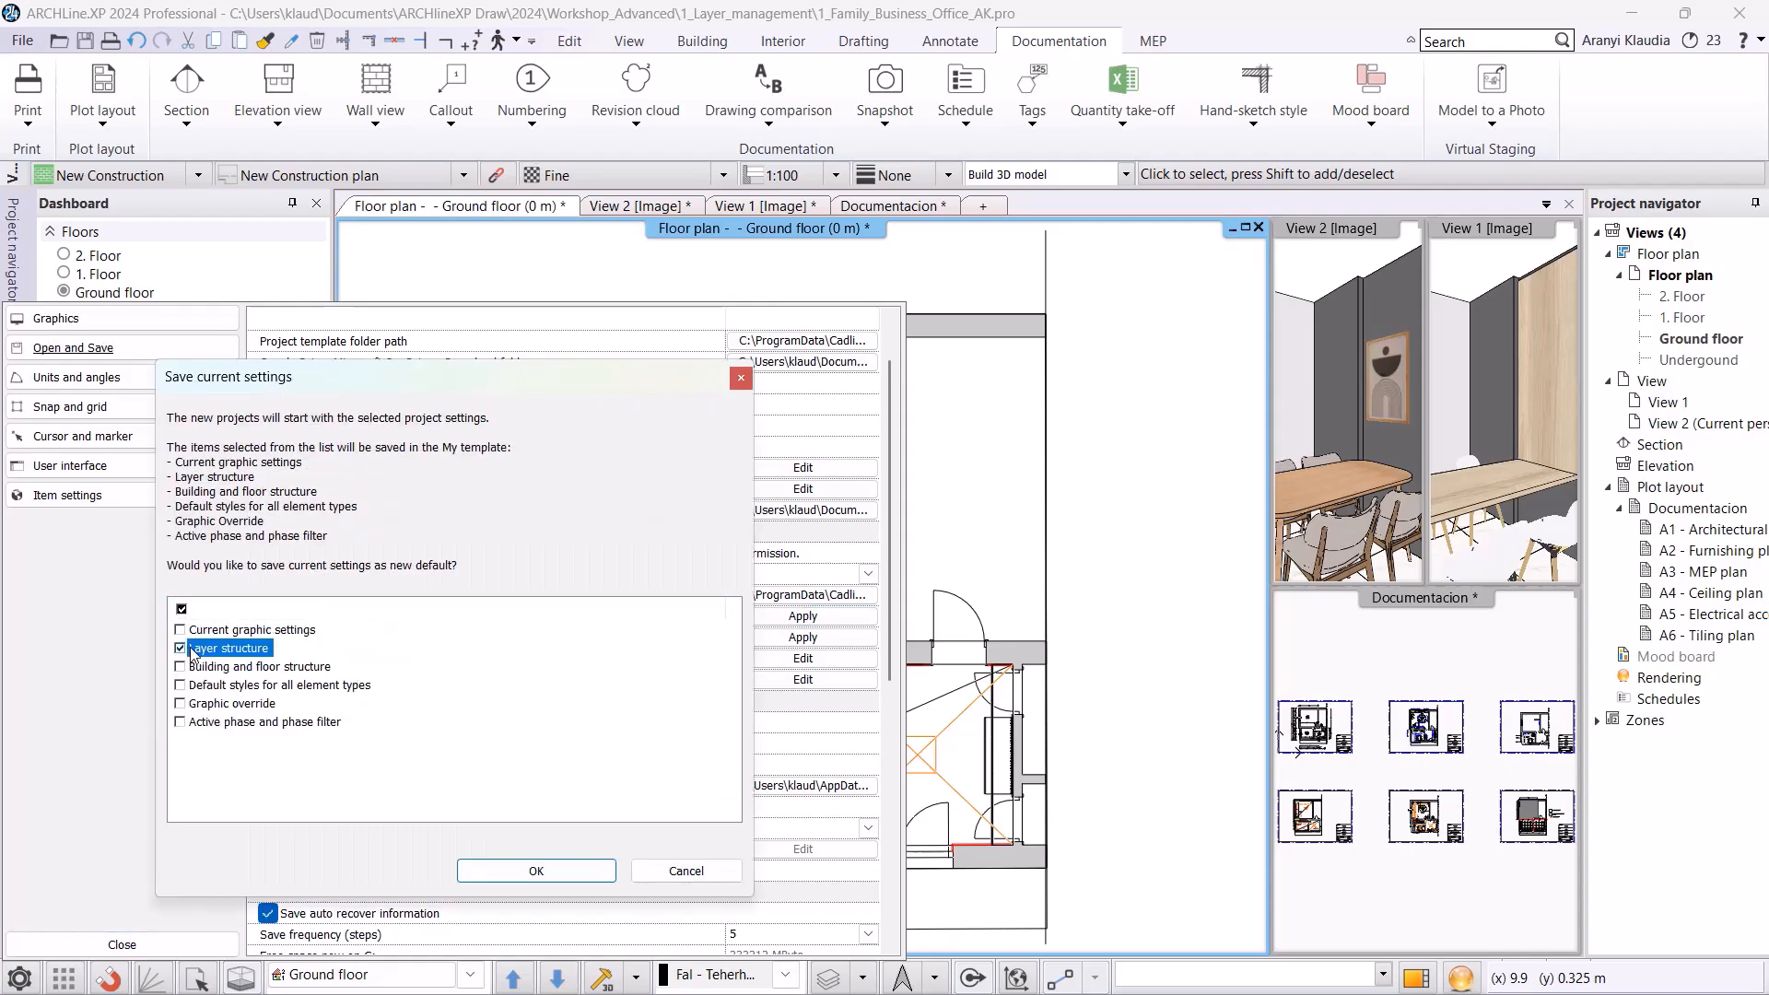
left_click(514, 873)
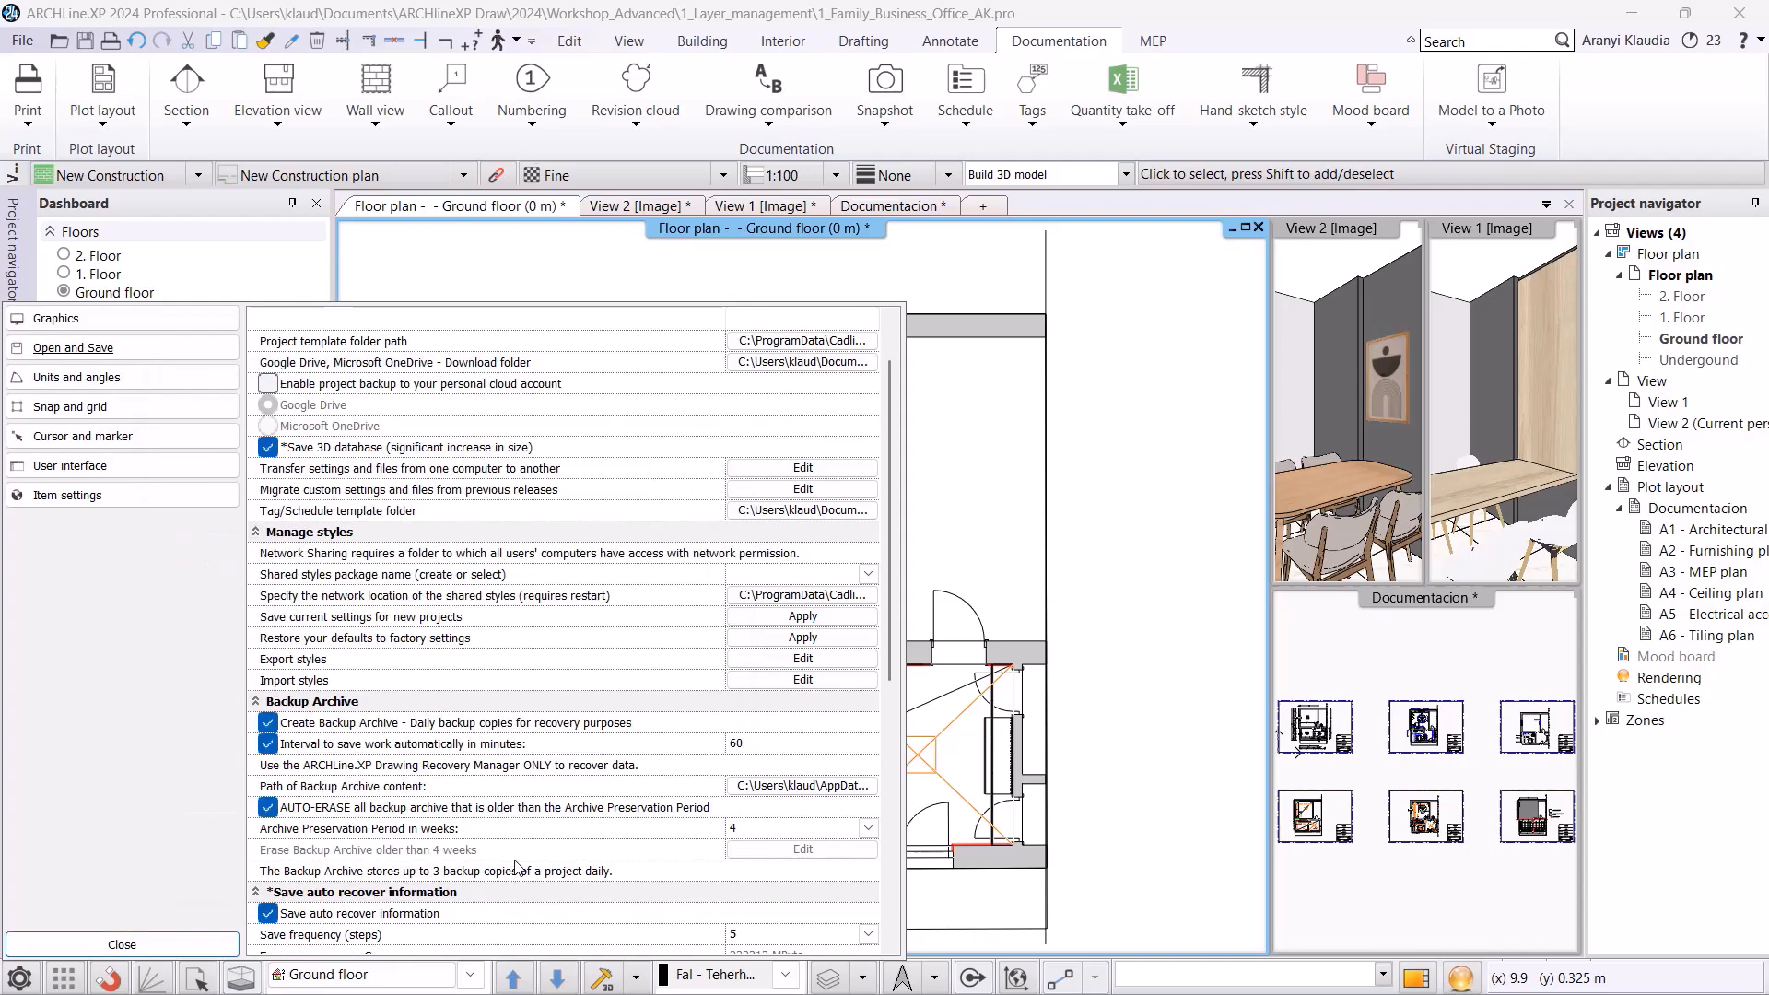
- Close the options and restart the program, saving the project changes
left_click(169, 949)
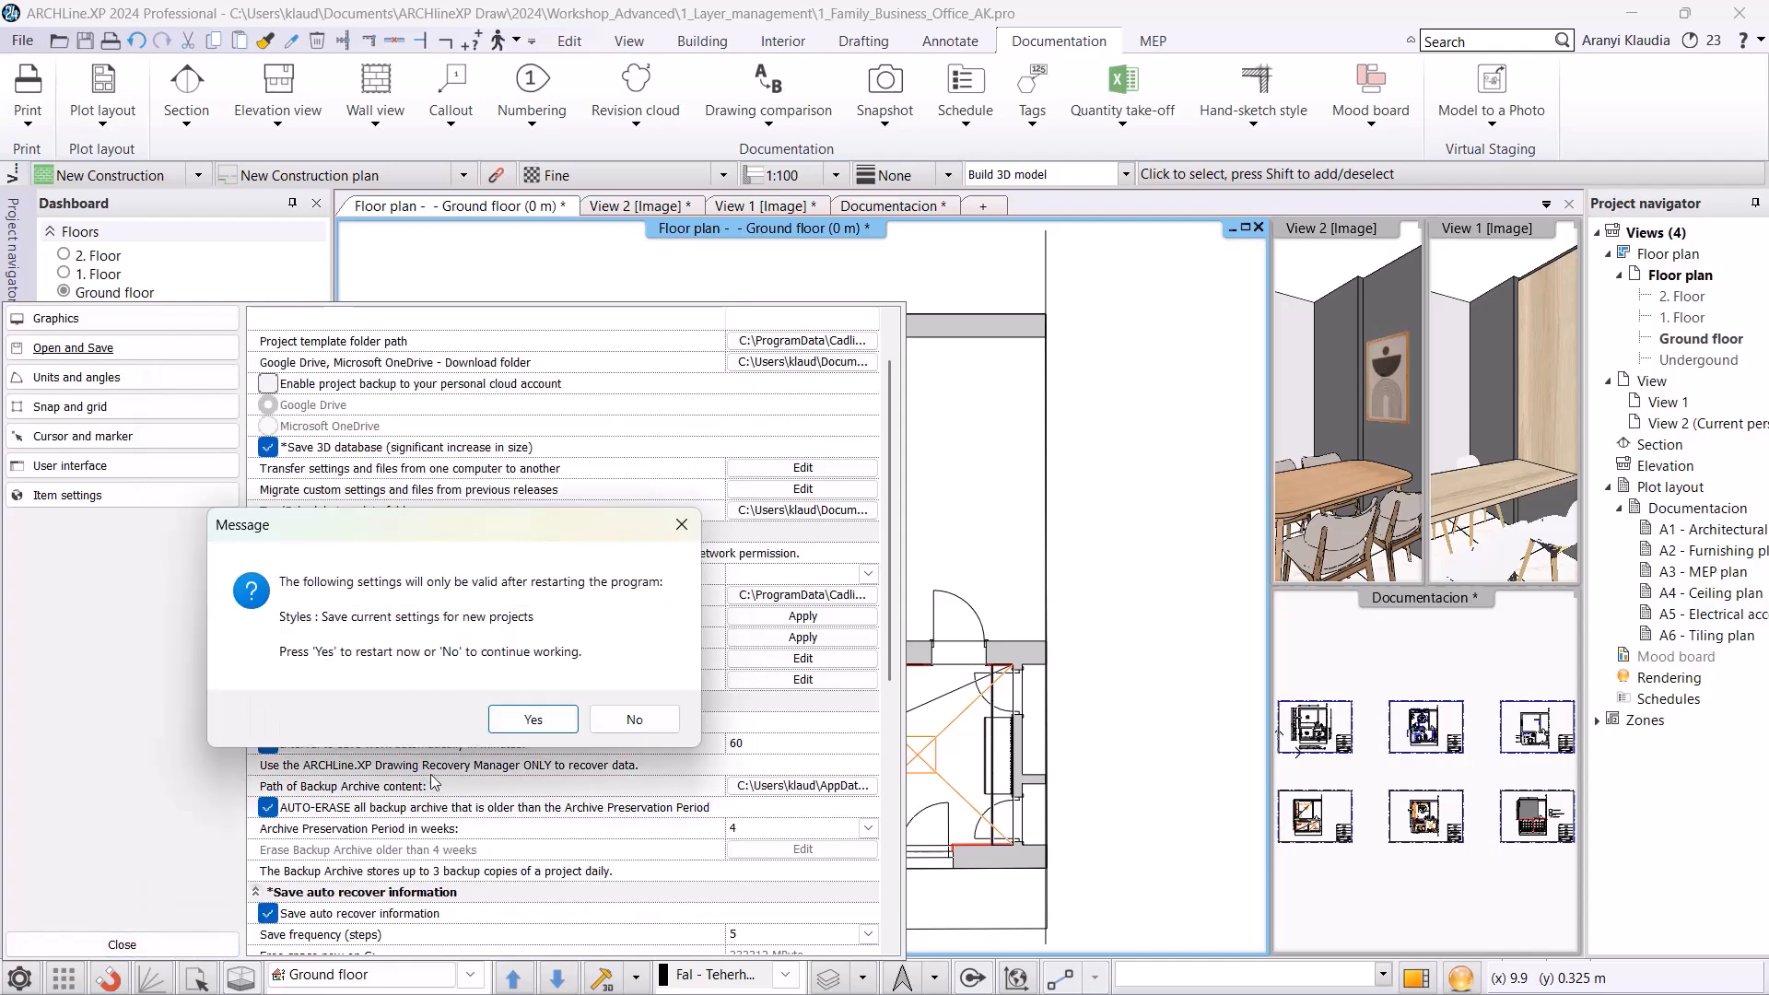
left_click(505, 723)
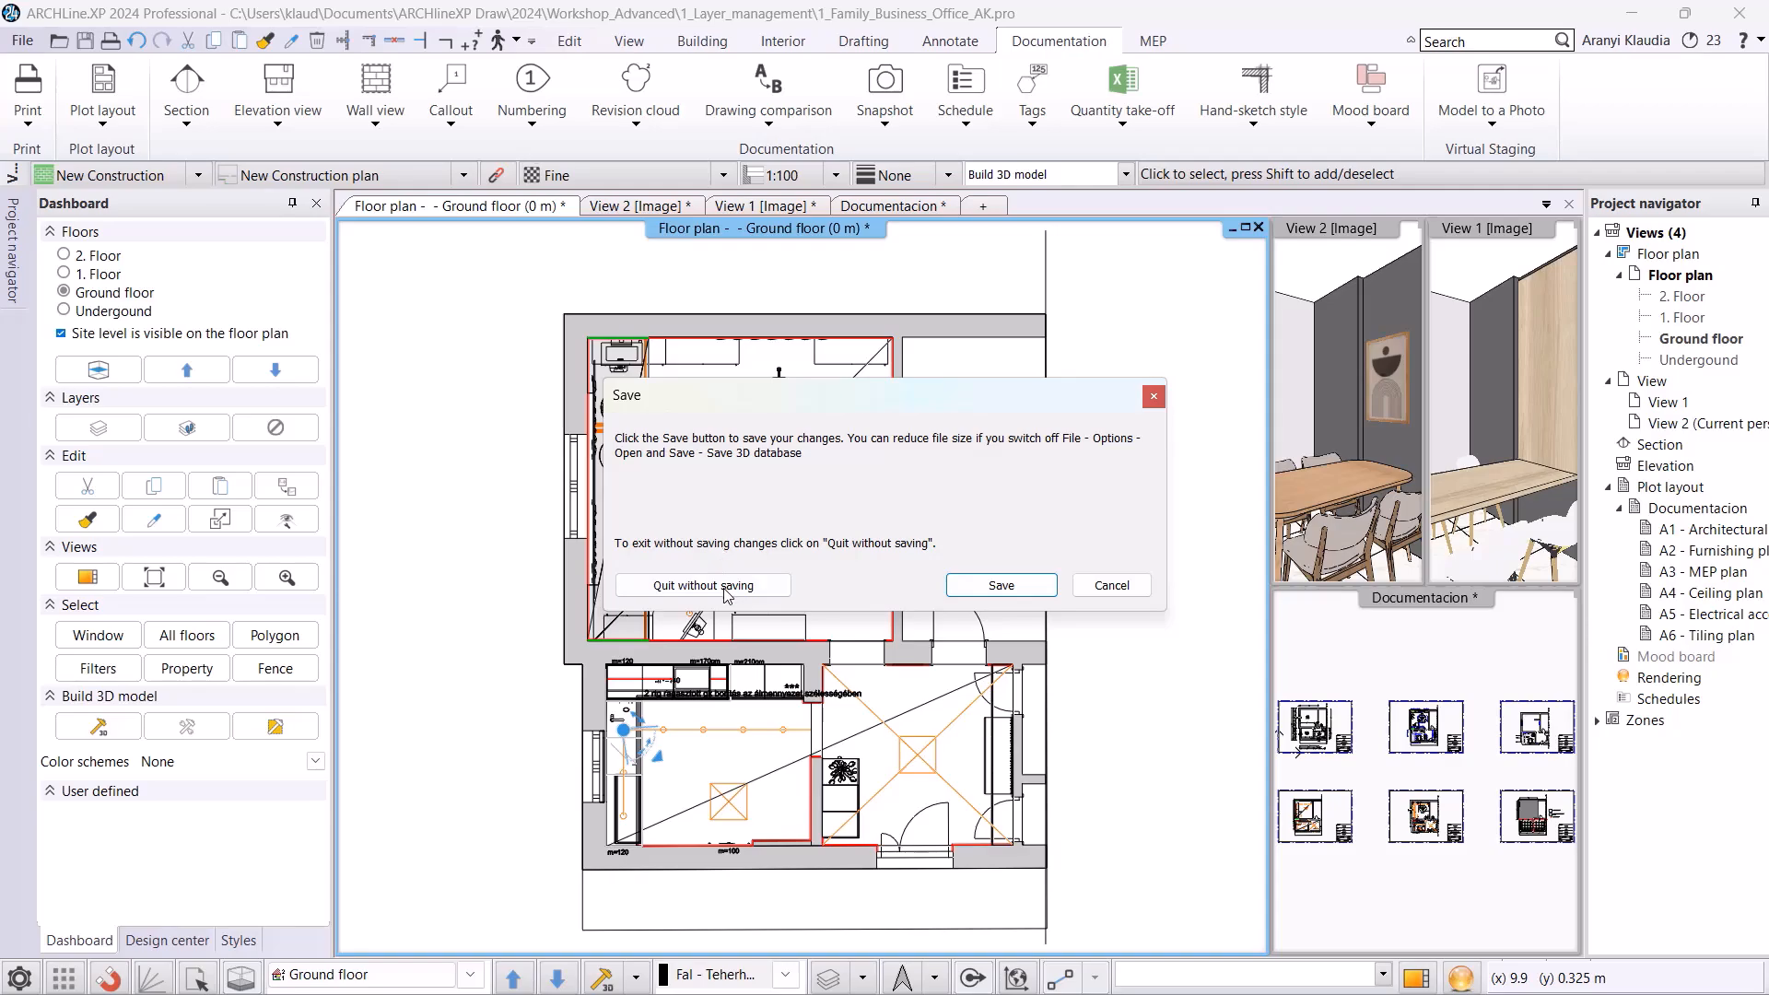
left_click(1001, 595)
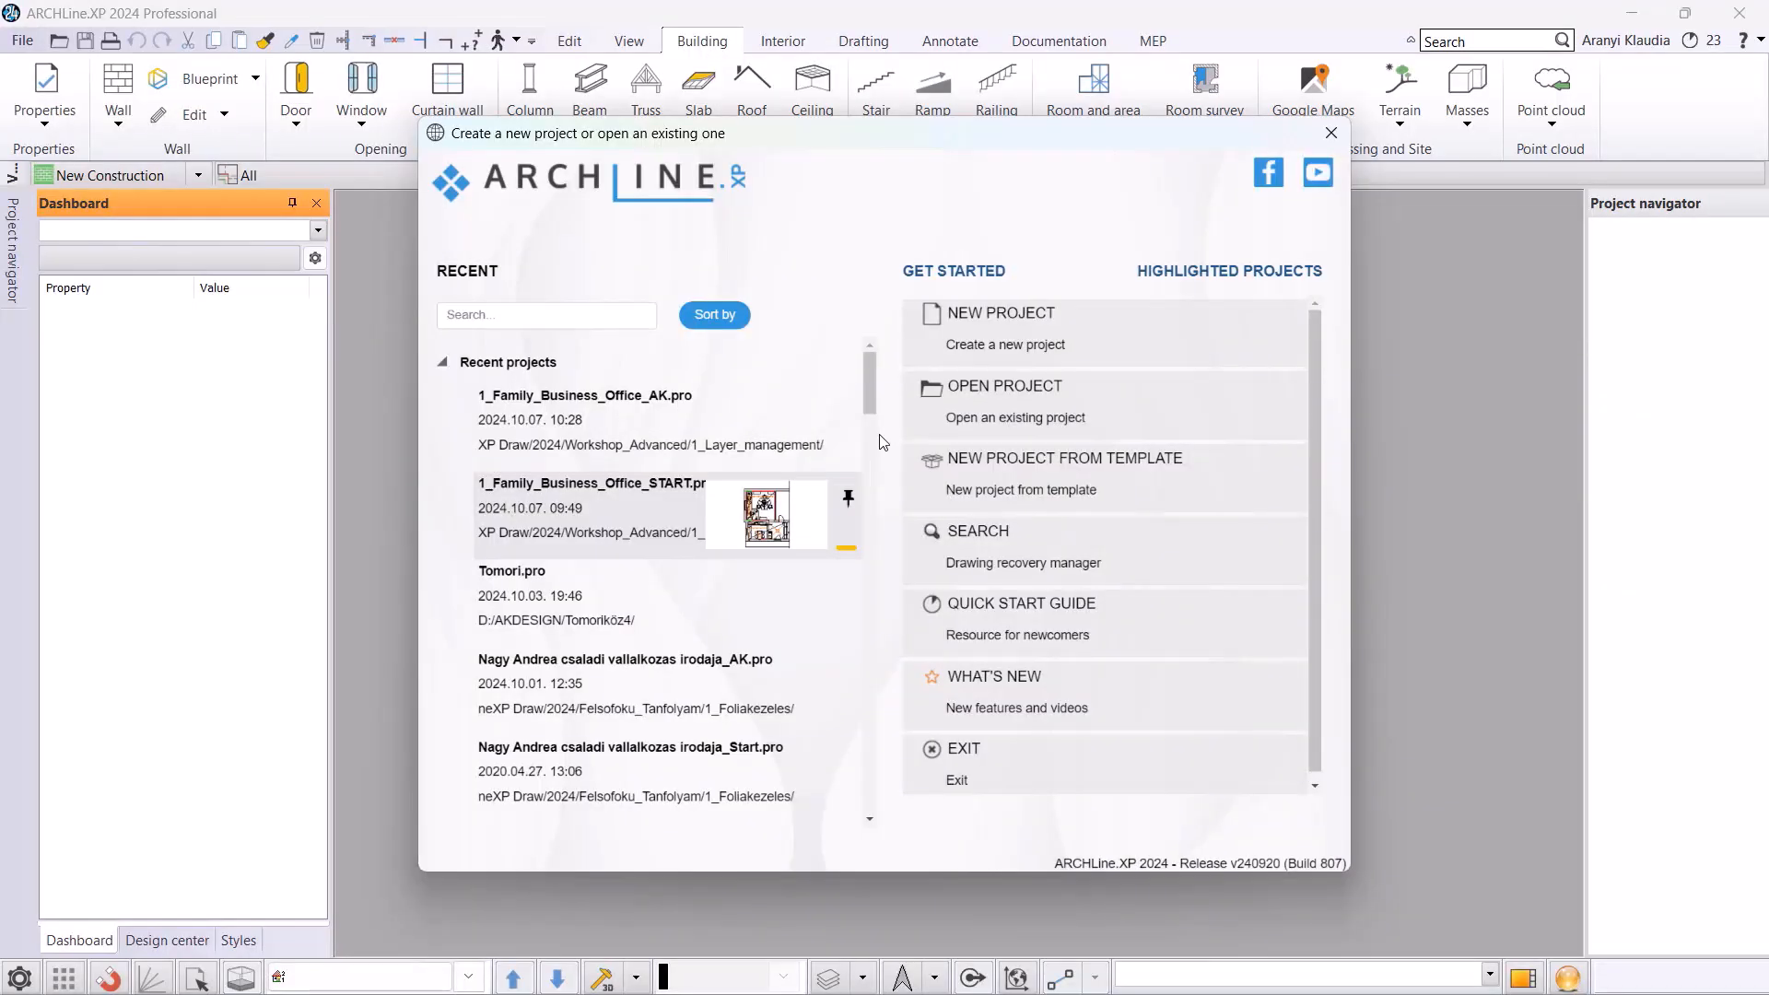
- Create a new project and check its Interior layers in the Layer Manager
left_click(1013, 356)
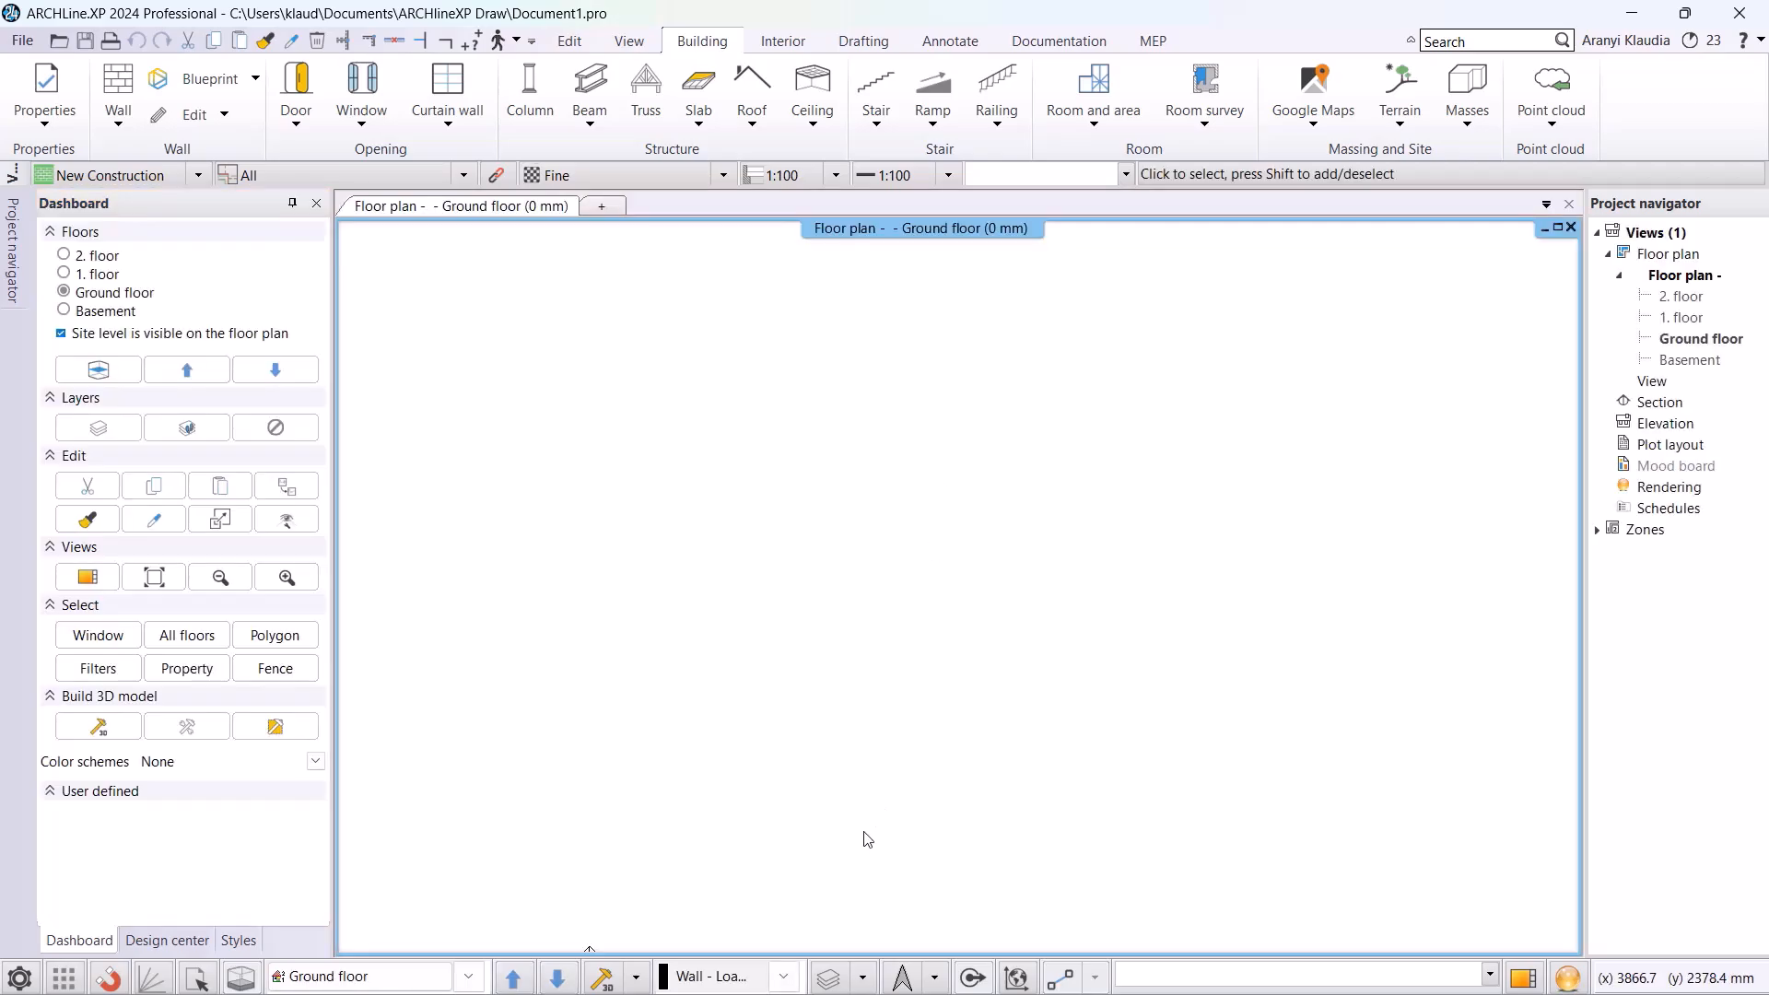
left_click(862, 977)
left_click(861, 806)
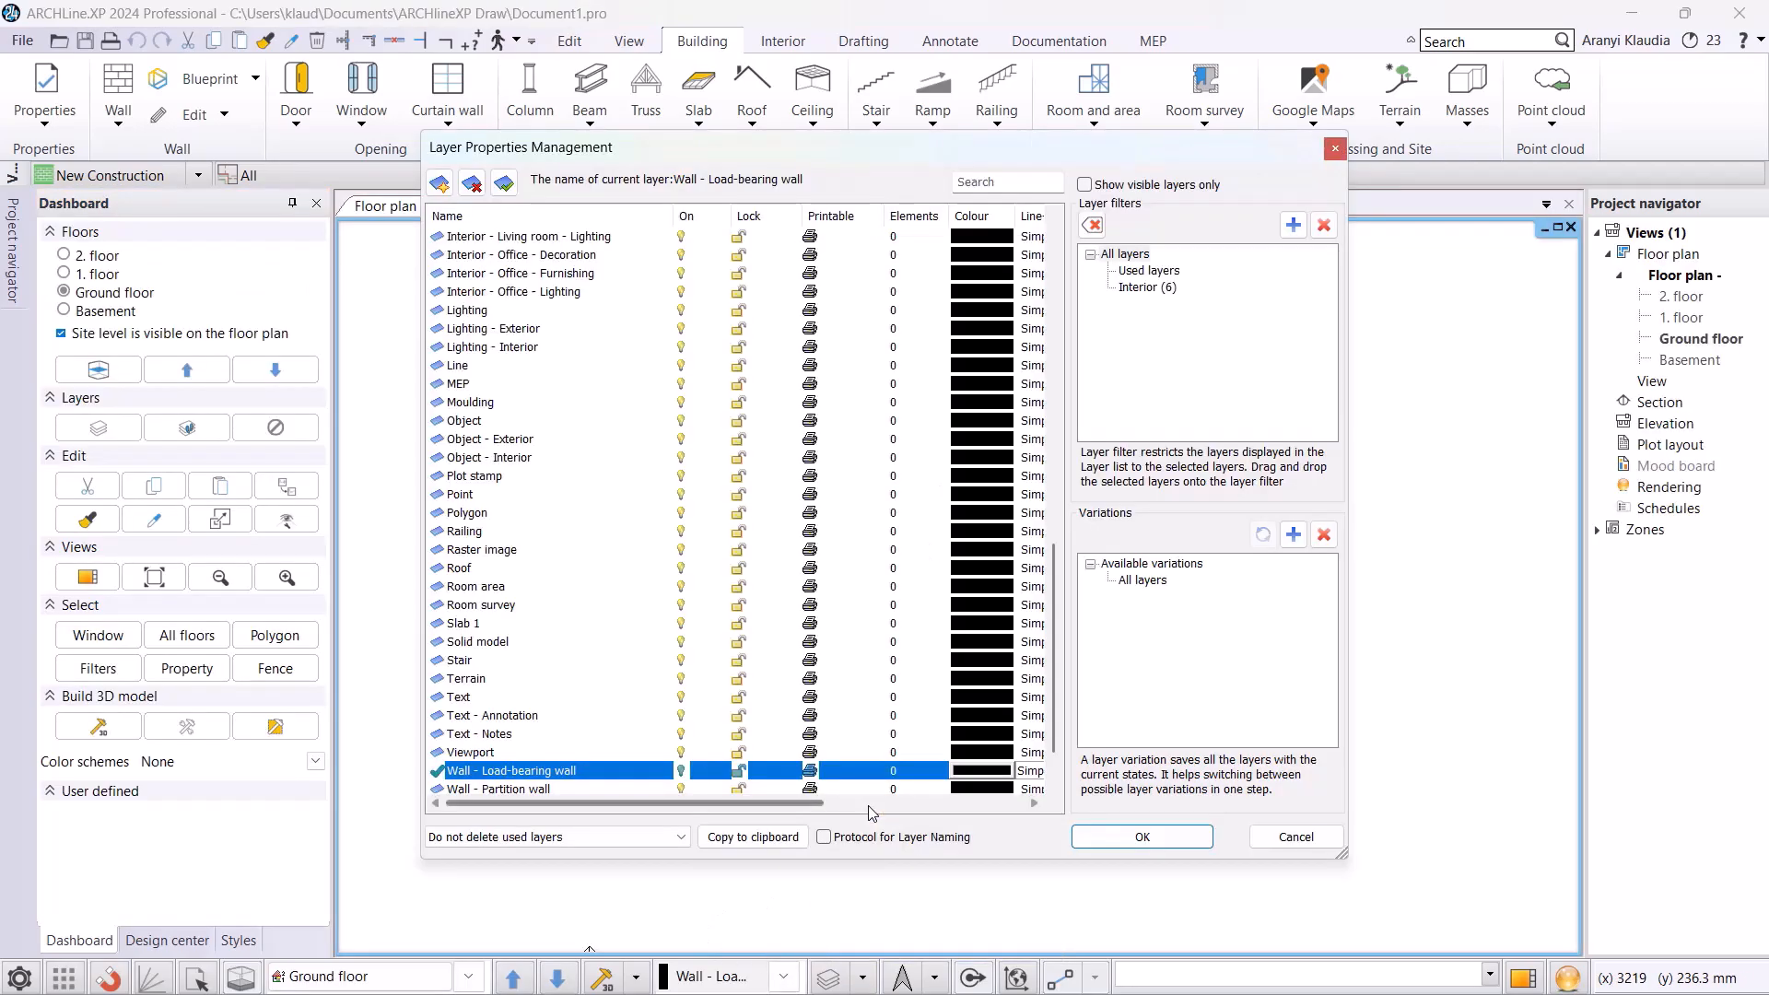
scroll(656, 493, "up", 4)
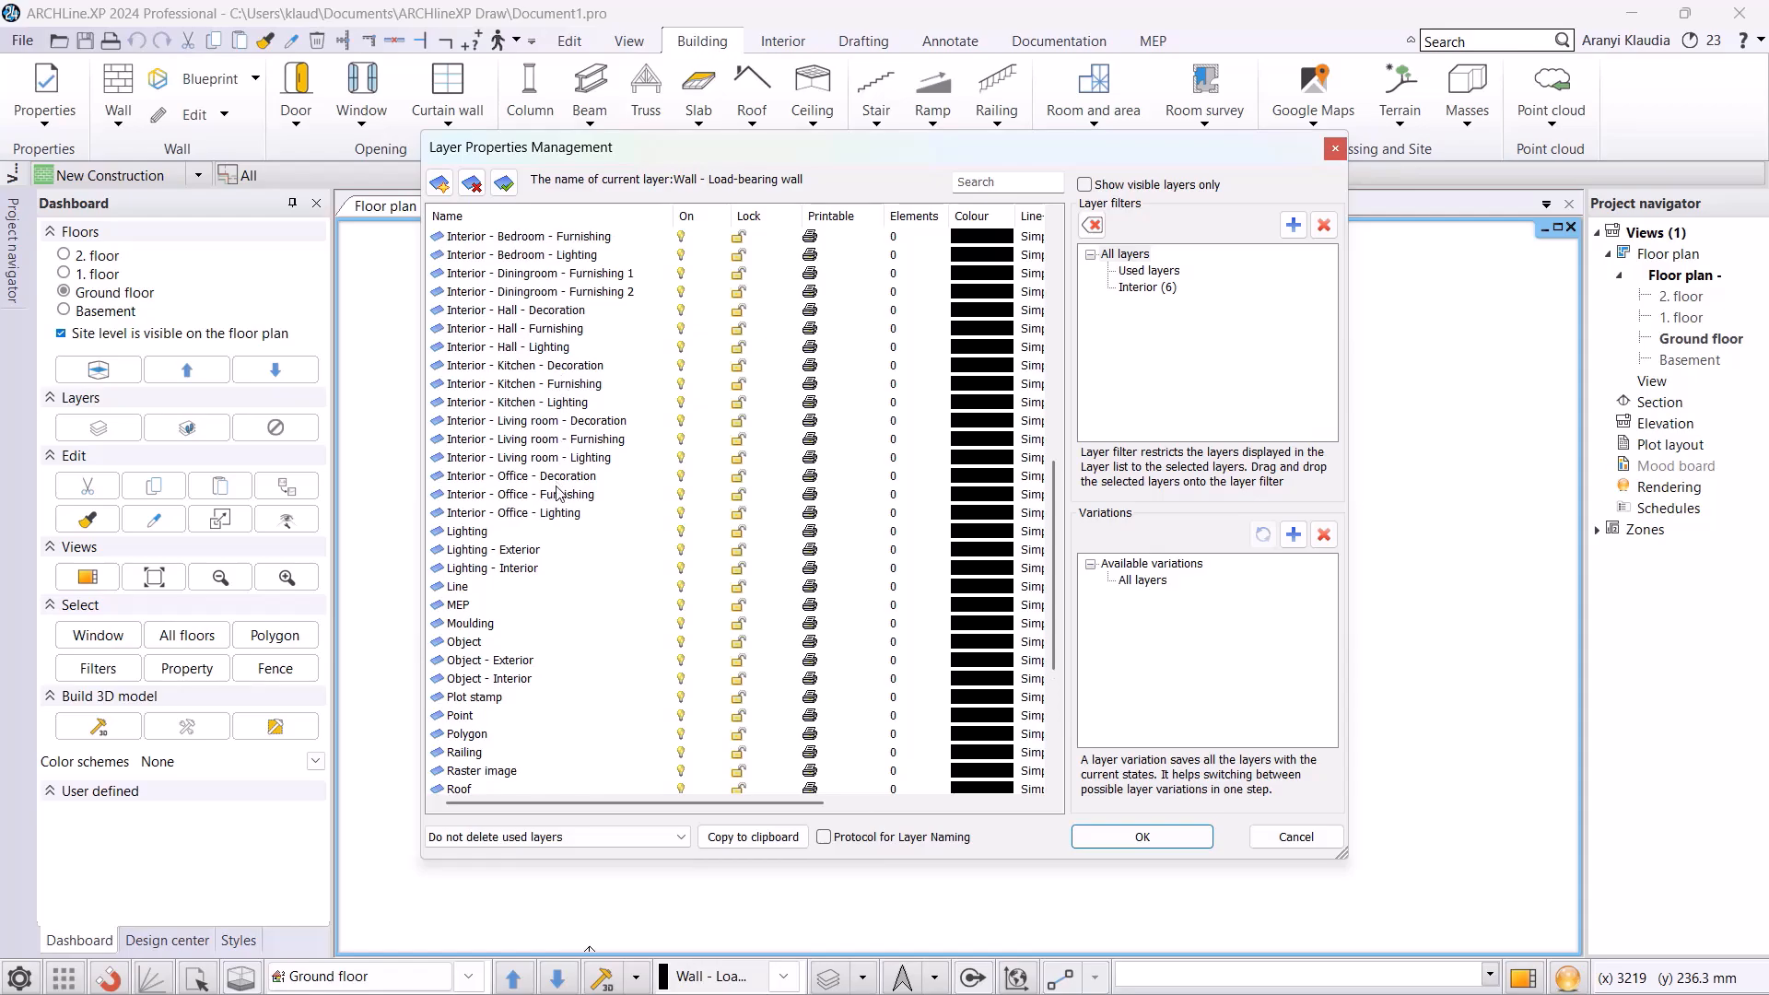
scroll(533, 496, "up", 2)
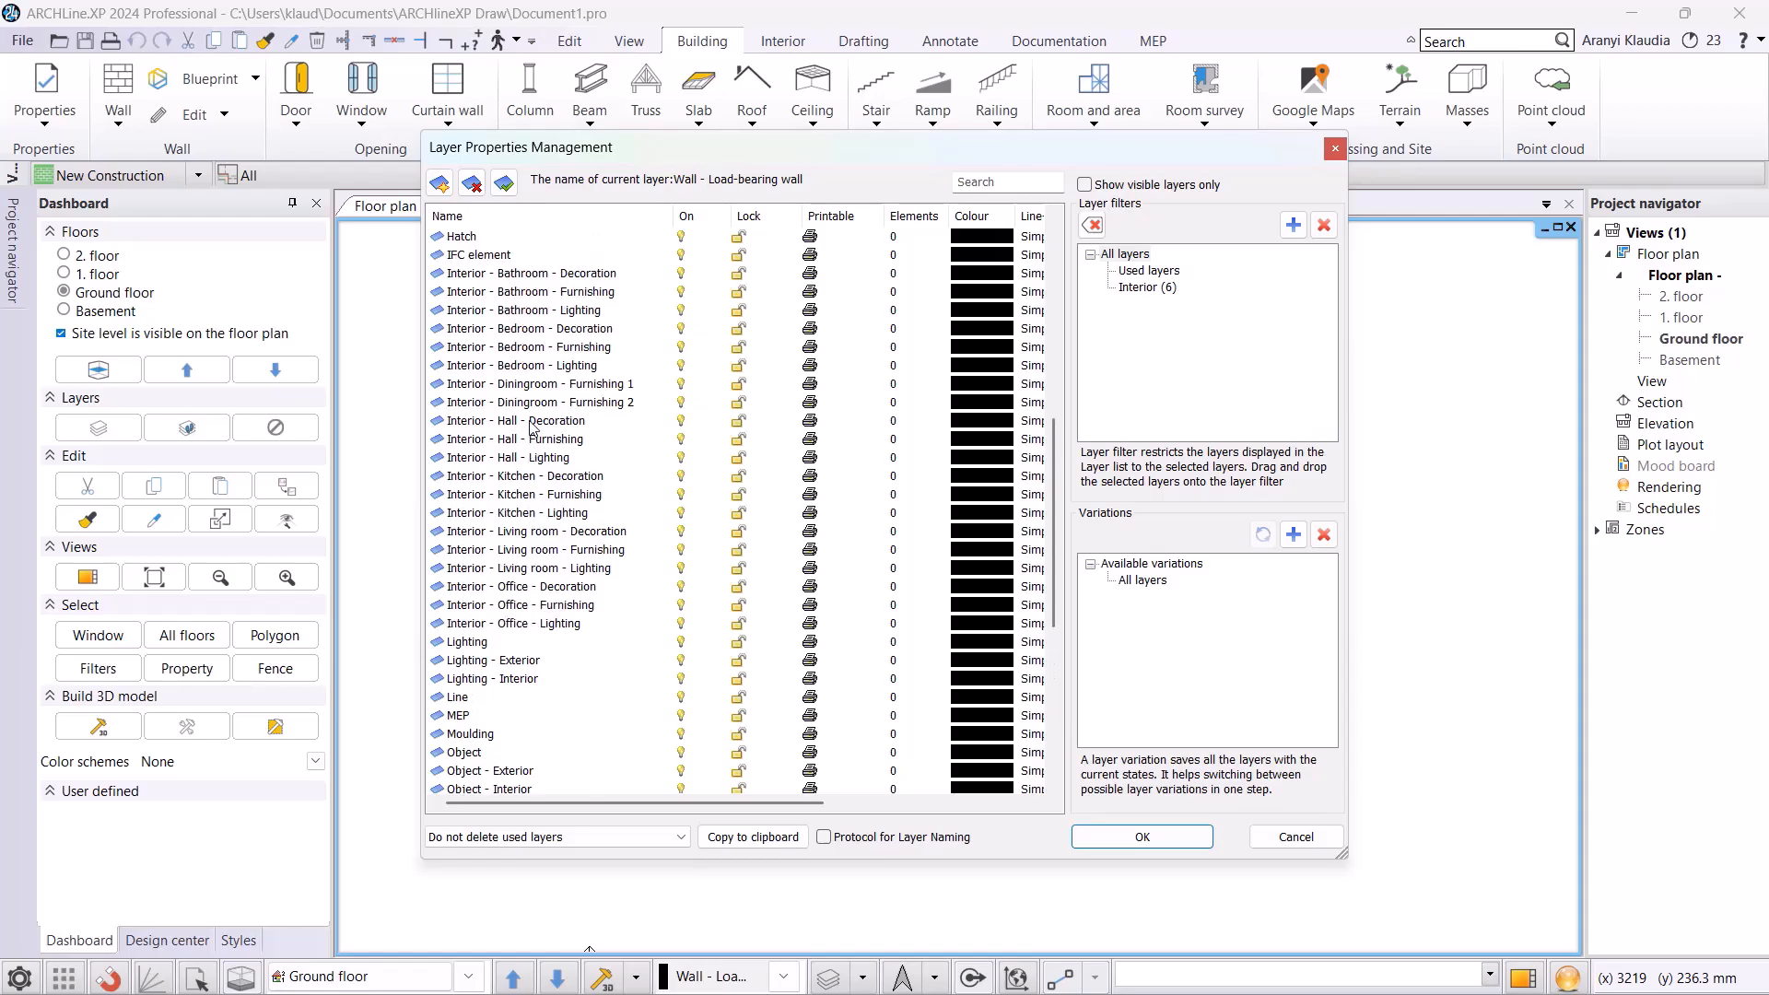